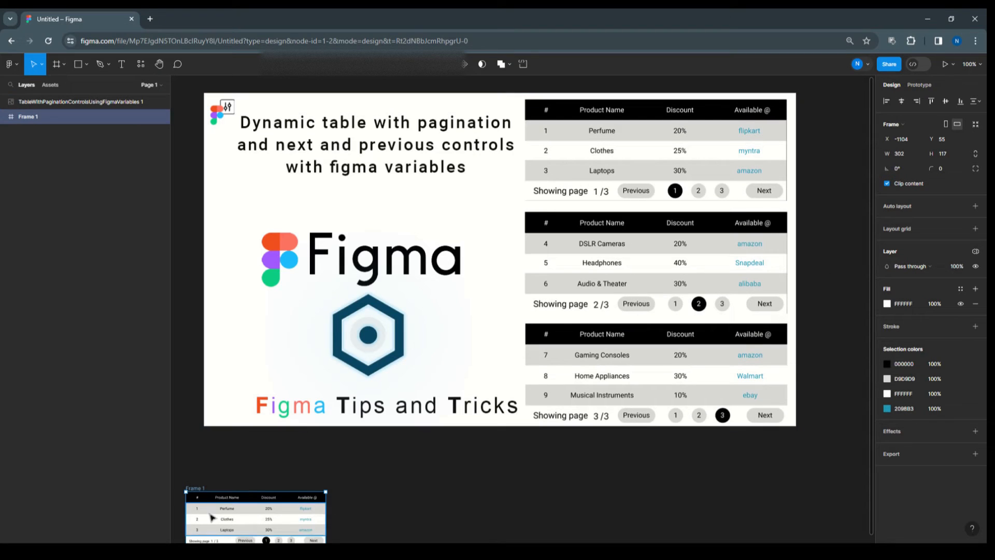
# Present Frame 1 as a prototype and scale the view with the Fill screen option.
pyautogui.click(952, 64)
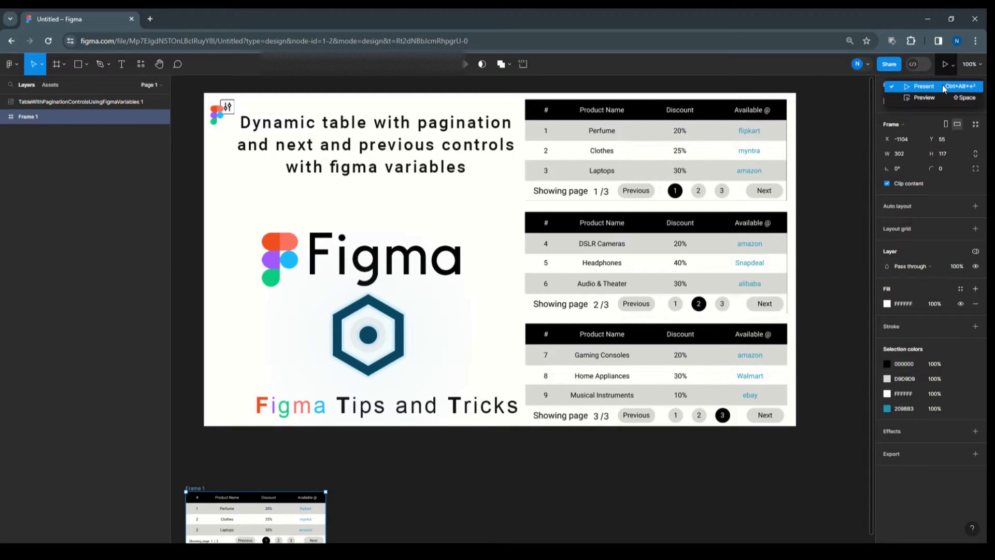
pyautogui.click(942, 87)
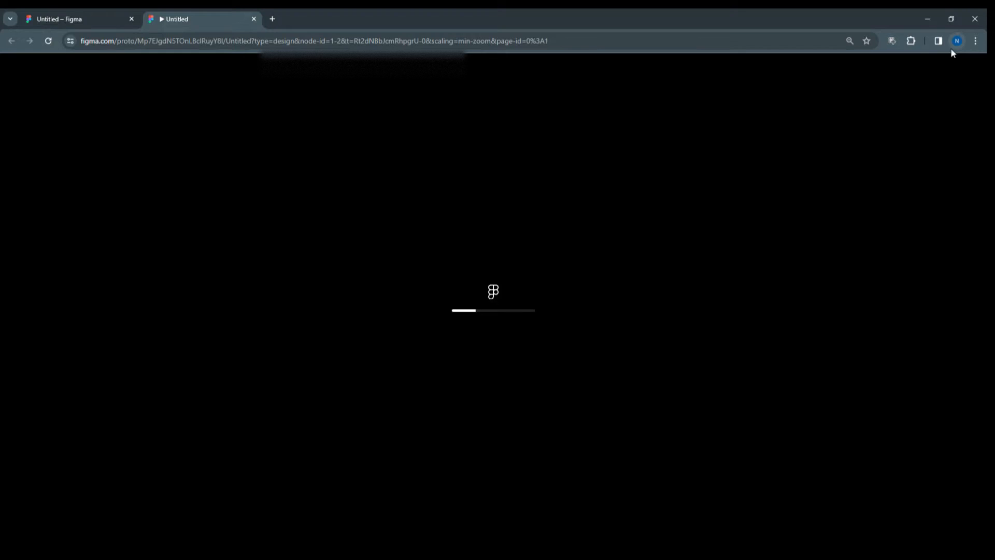
pyautogui.click(958, 66)
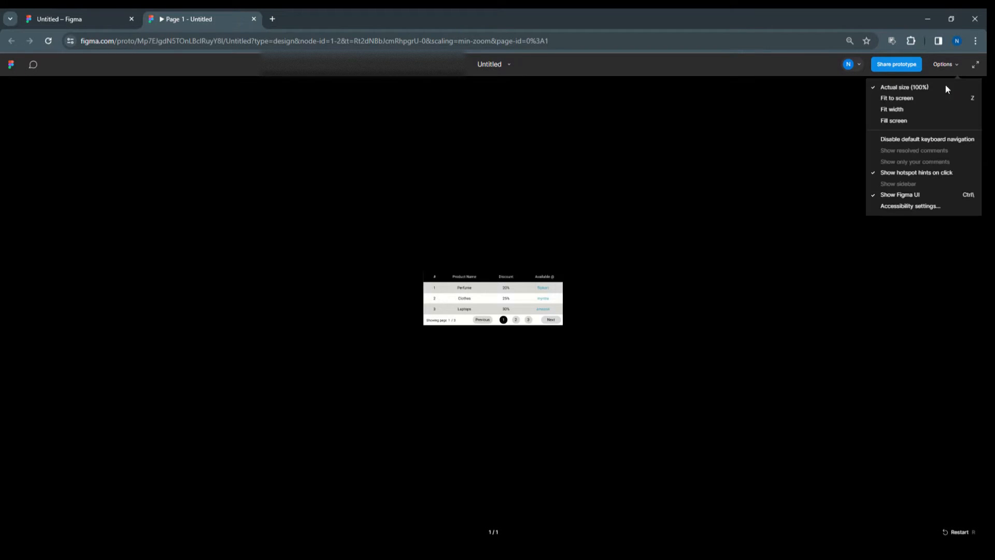
pyautogui.click(923, 120)
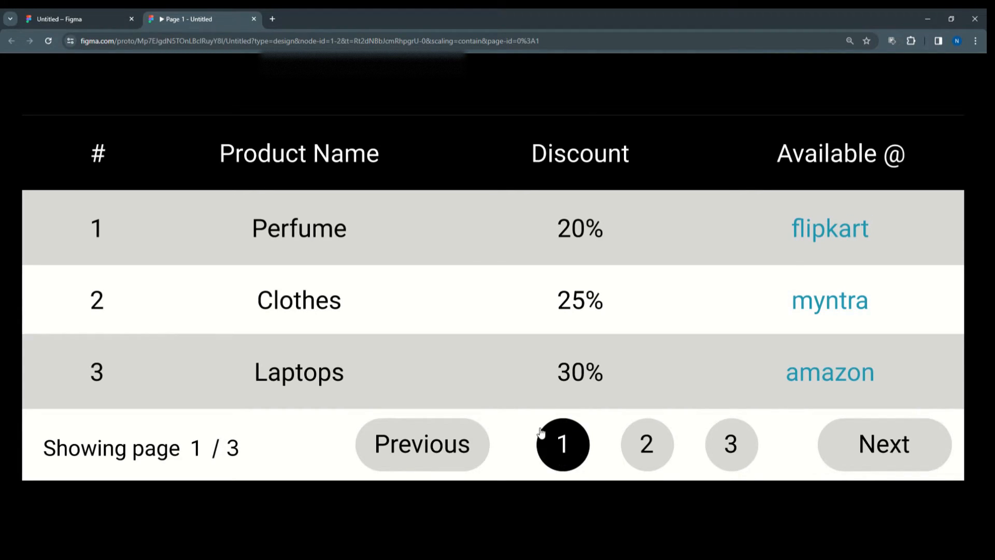
# Test the prototype's page buttons 2 and 3, and go back to page 1 with the Previous button.
pyautogui.click(648, 449)
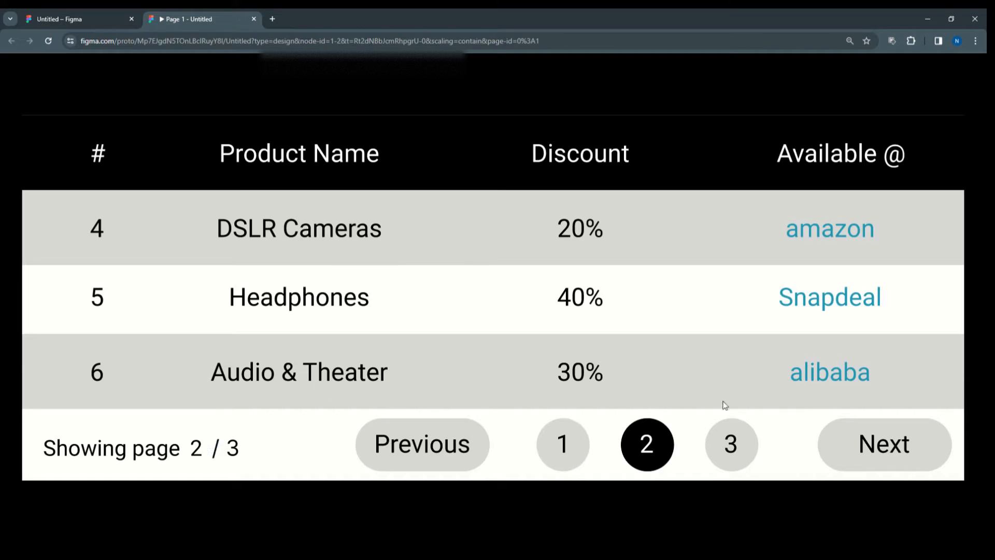
pyautogui.click(734, 448)
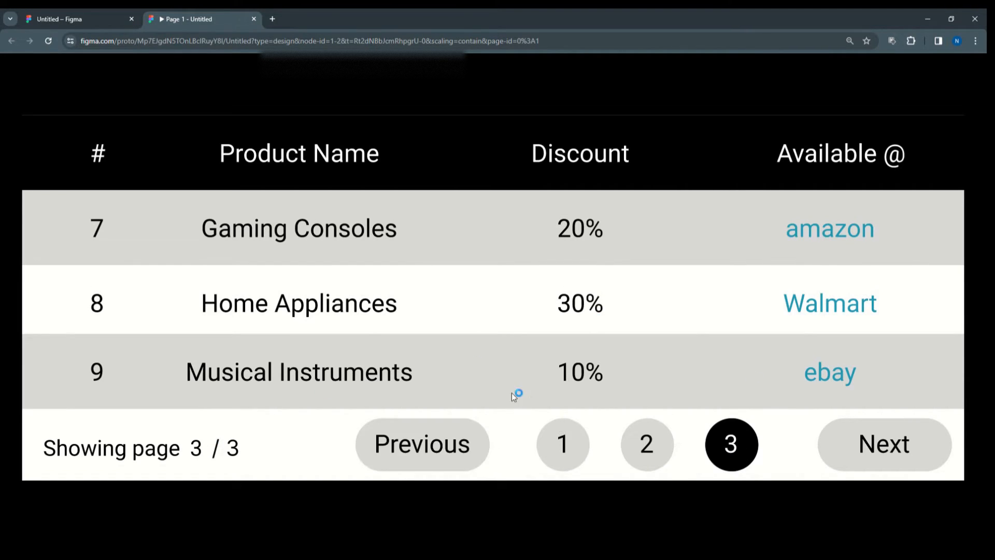
pyautogui.click(451, 434)
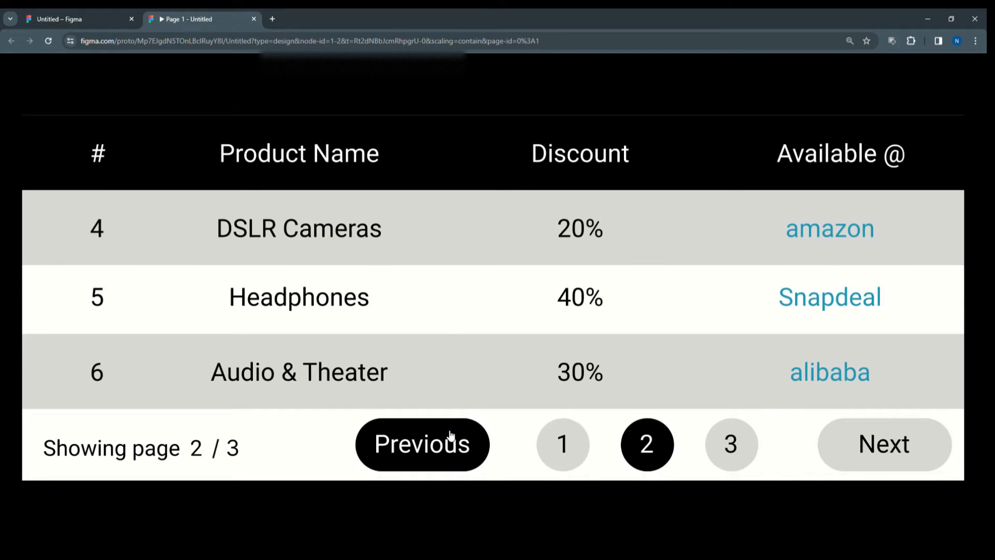
pyautogui.click(451, 434)
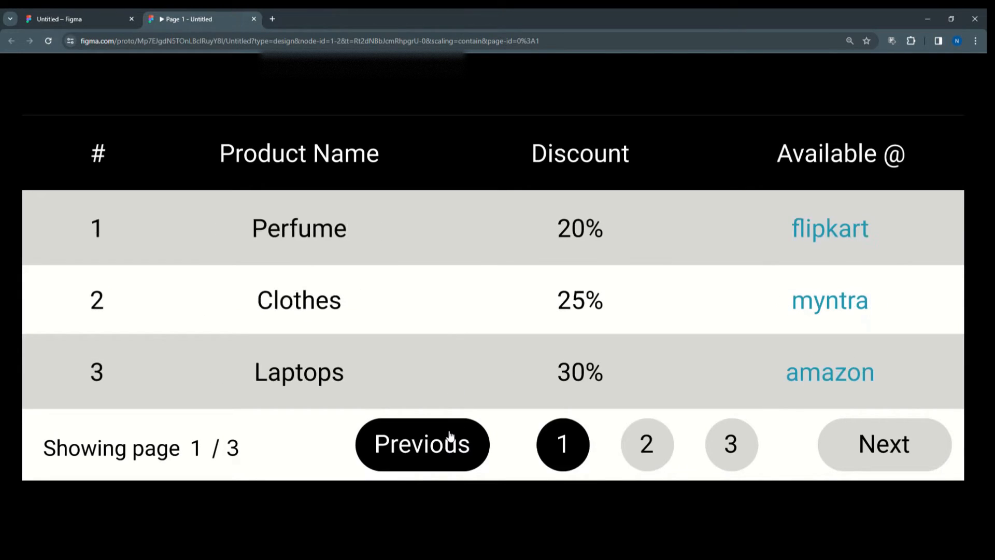
# Test the Next and Previous buttons twice by going from page 1 to page 3 and back.
pyautogui.click(910, 450)
pyautogui.click(910, 450)
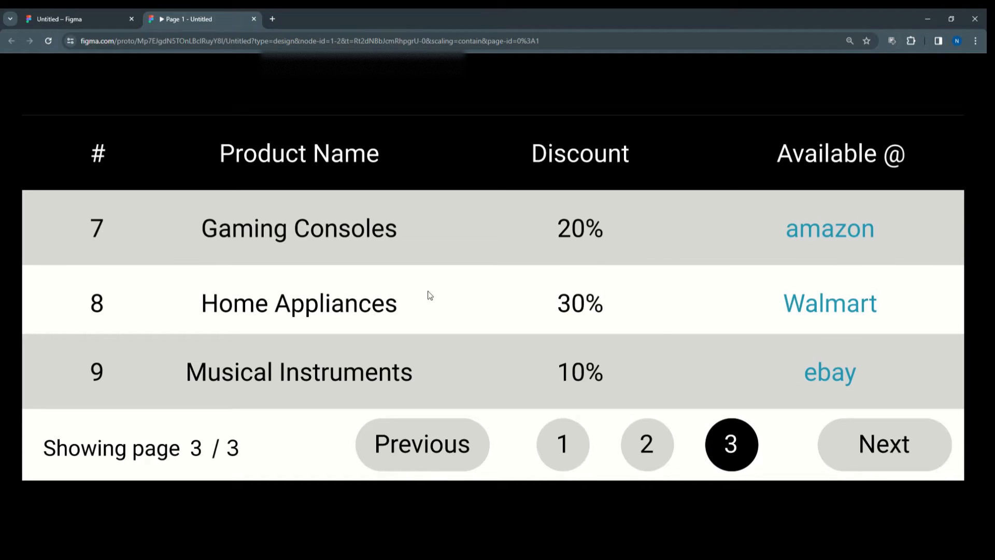
pyautogui.click(459, 444)
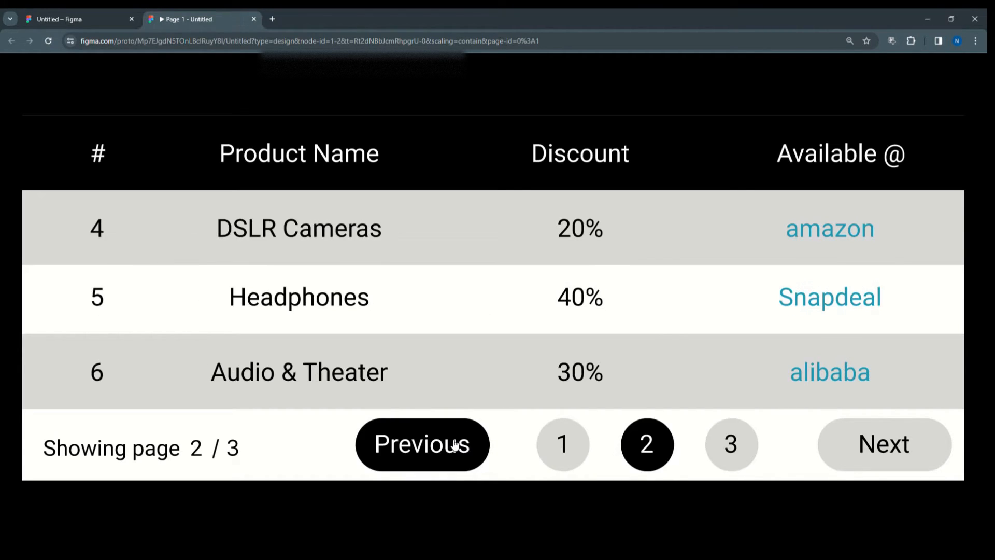
pyautogui.click(455, 445)
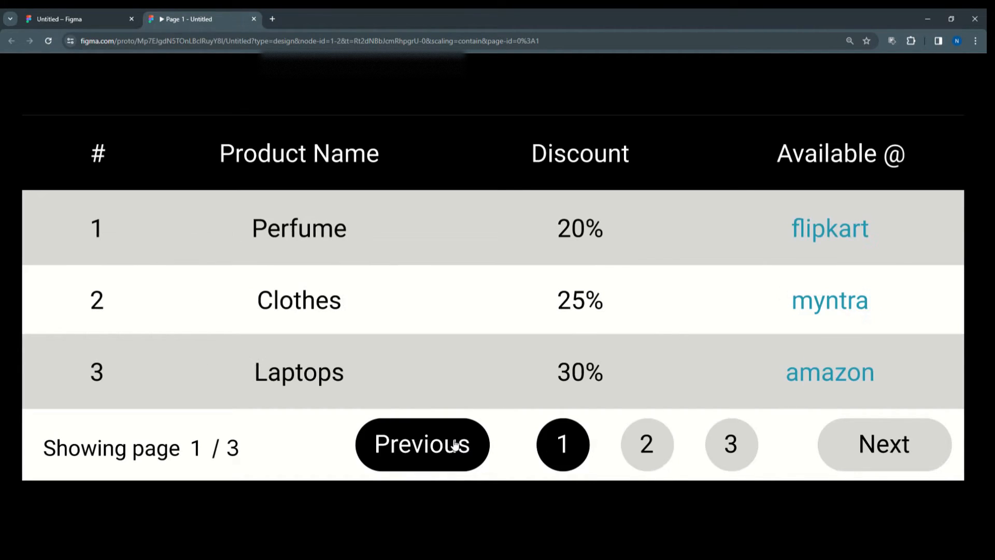
pyautogui.click(851, 446)
pyautogui.click(850, 447)
pyautogui.click(429, 449)
pyautogui.click(429, 449)
# In the design file, draw a new frame beside the cover image and size it 302 × 117.
pyautogui.click(88, 11)
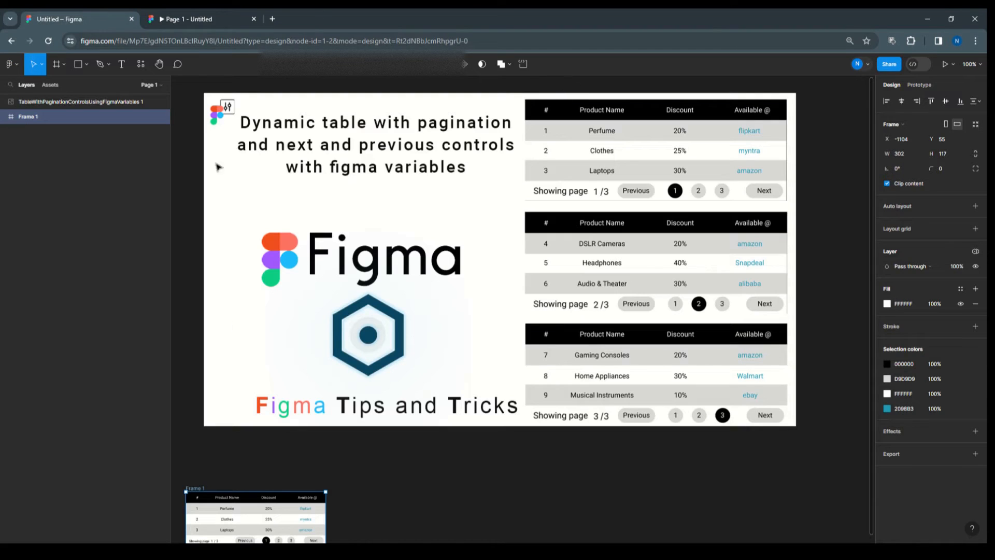
pyautogui.scroll(-5, 214, 282)
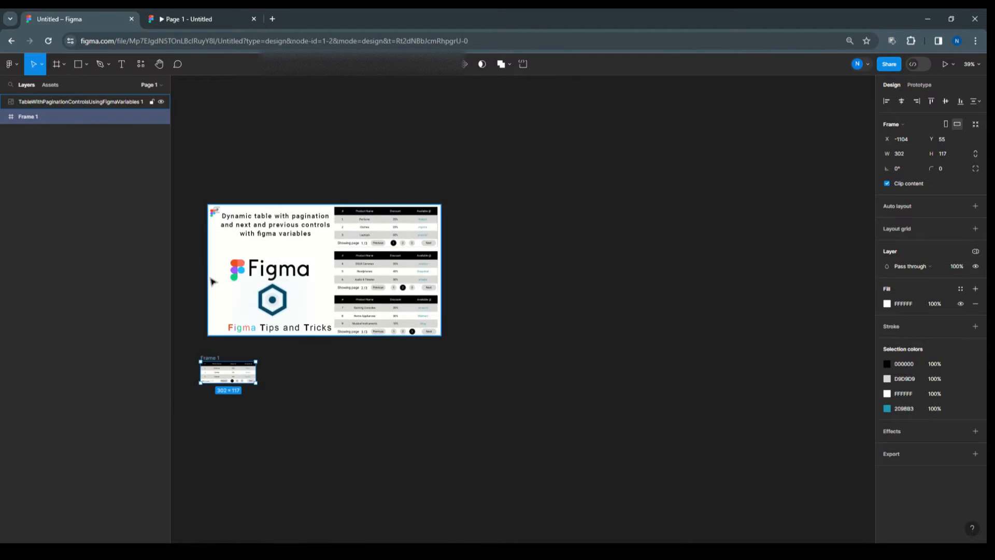
pyautogui.click(64, 67)
pyautogui.click(58, 84)
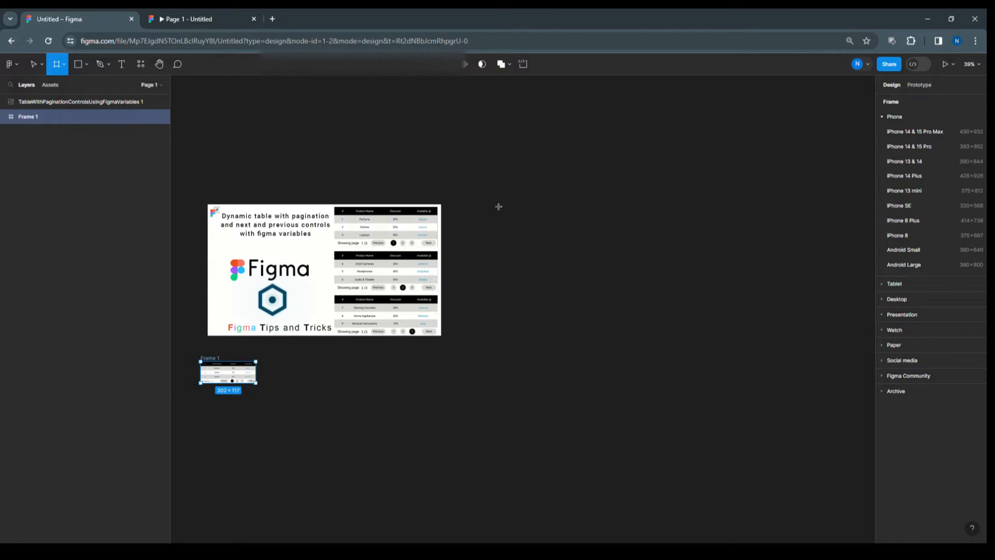
pyautogui.moveTo(498, 204); pyautogui.dragTo(690, 288)
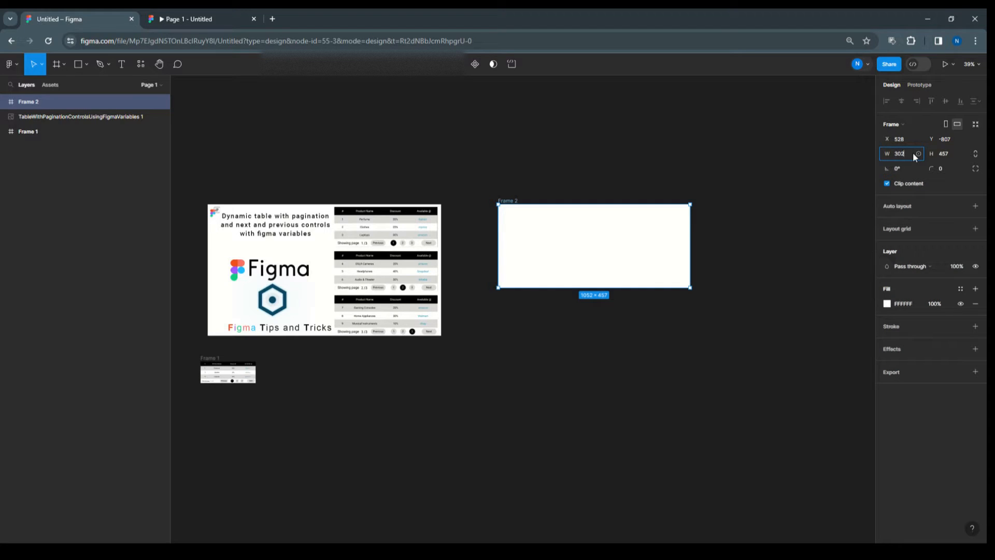
pyautogui.press('Tab')
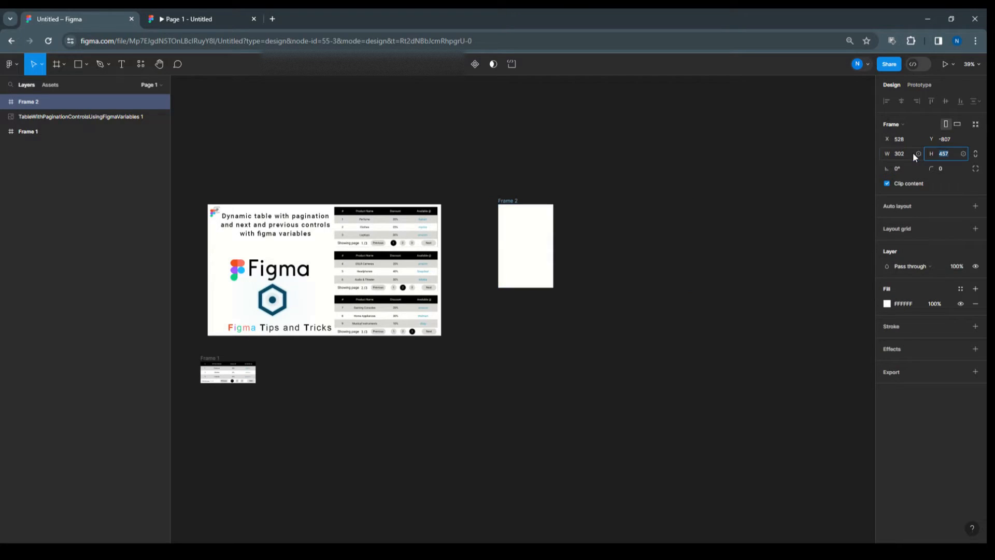
pyautogui.write('117')
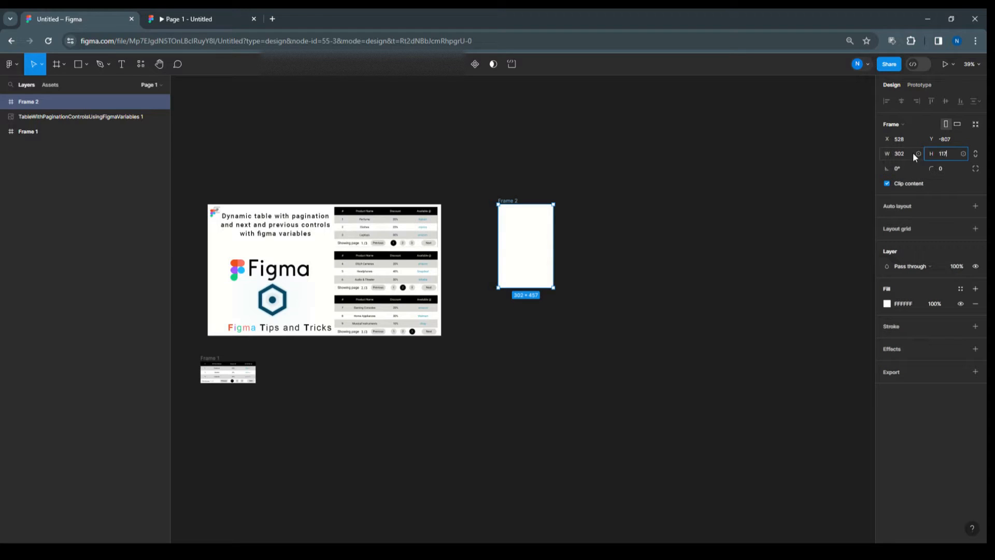
pyautogui.press('Return')
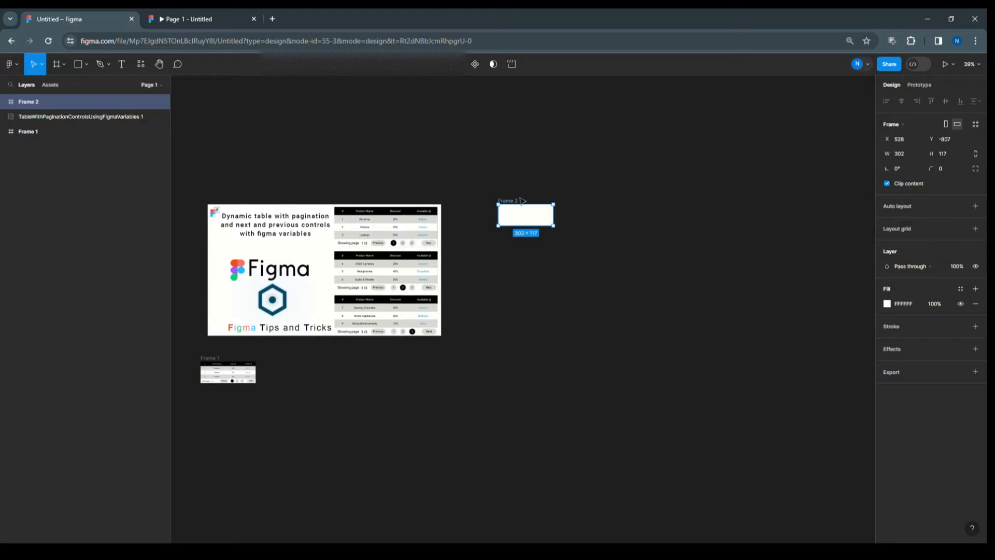
# Add a rectangle at the new frame's top-left corner and size it 302 × 24 as the table header bar.
pyautogui.scroll(5, 524, 190)
pyautogui.scroll(4, 580, 275)
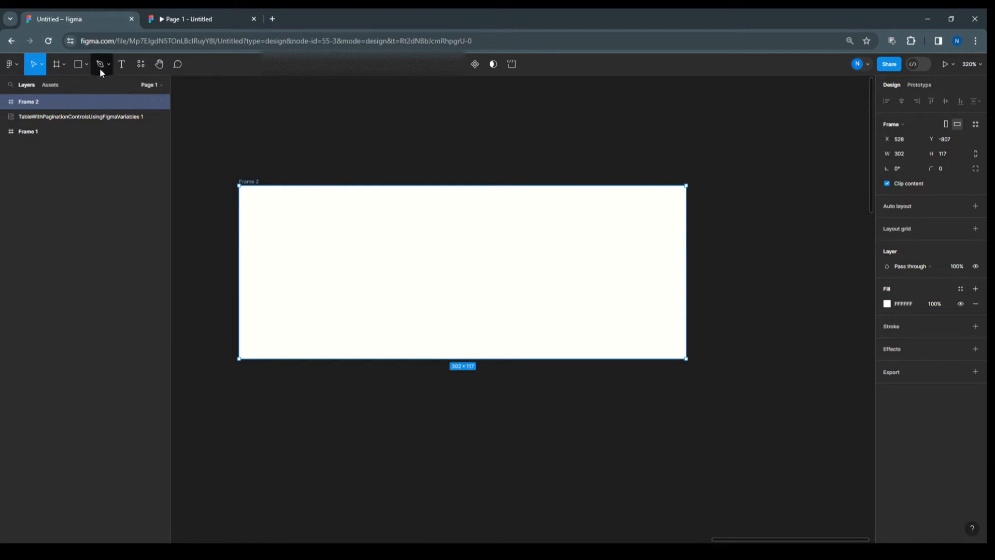
pyautogui.click(86, 65)
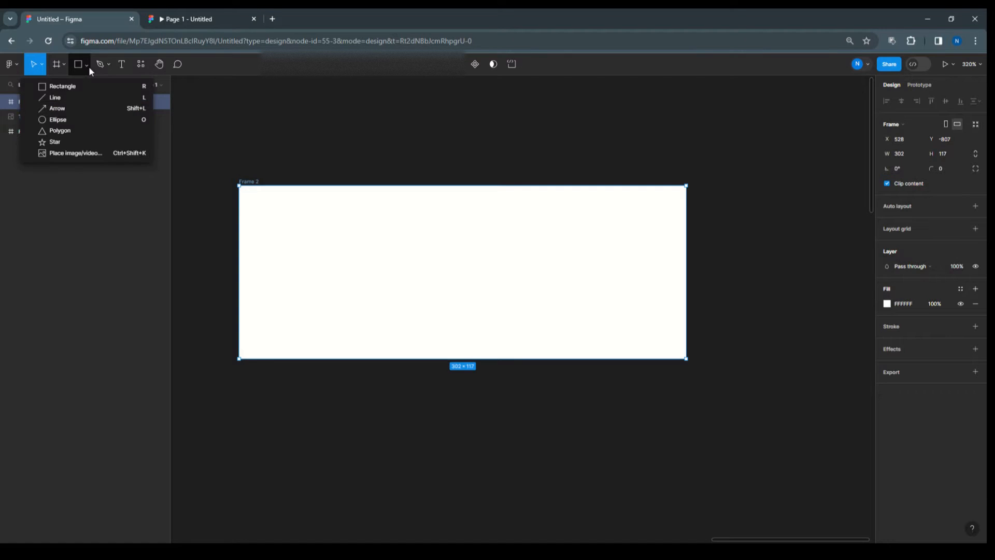
pyautogui.click(119, 87)
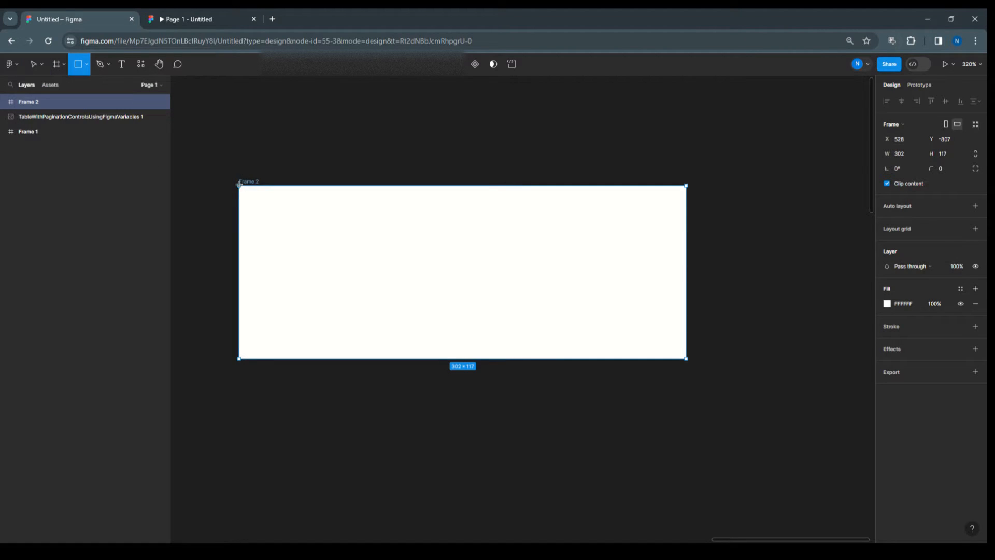
pyautogui.moveTo(239, 185); pyautogui.dragTo(289, 212)
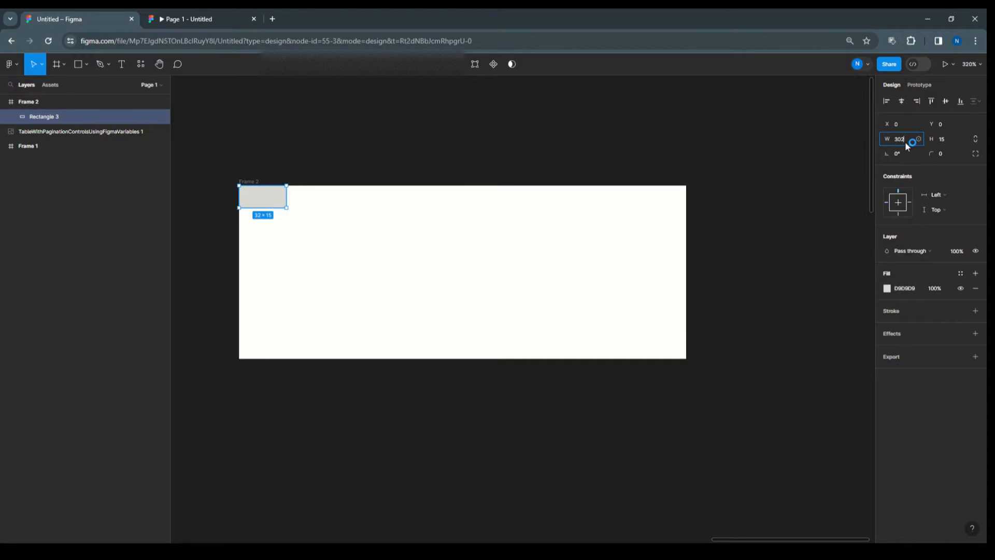
pyautogui.press('Tab')
pyautogui.write('24')
pyautogui.press('Return')
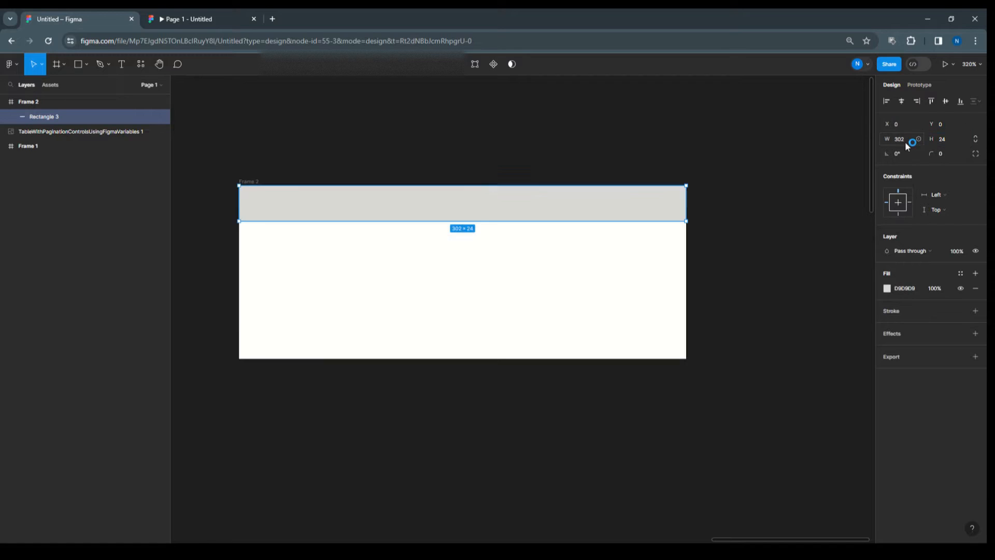
pyautogui.click(513, 151)
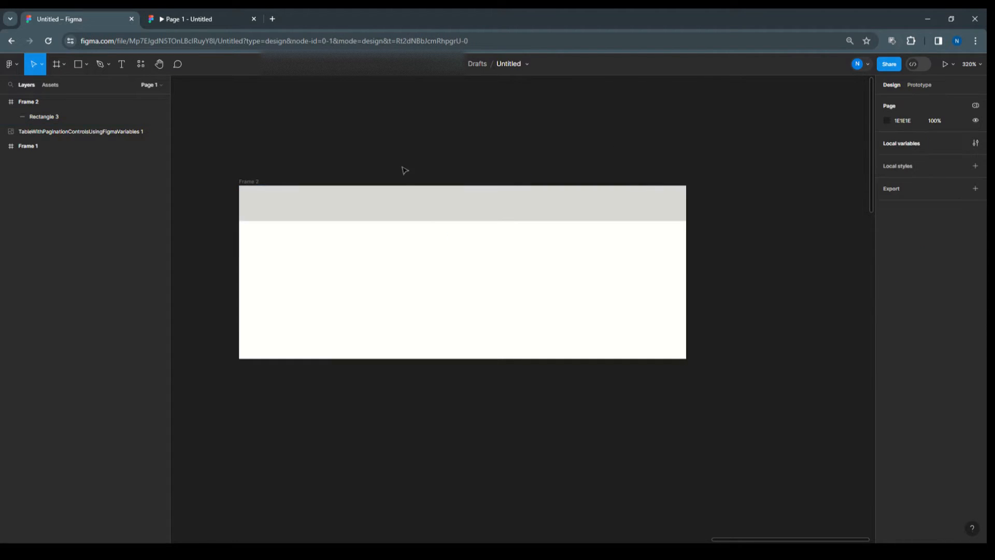
# Fill the header rectangle with black (000000) from the document colors.
pyautogui.click(402, 199)
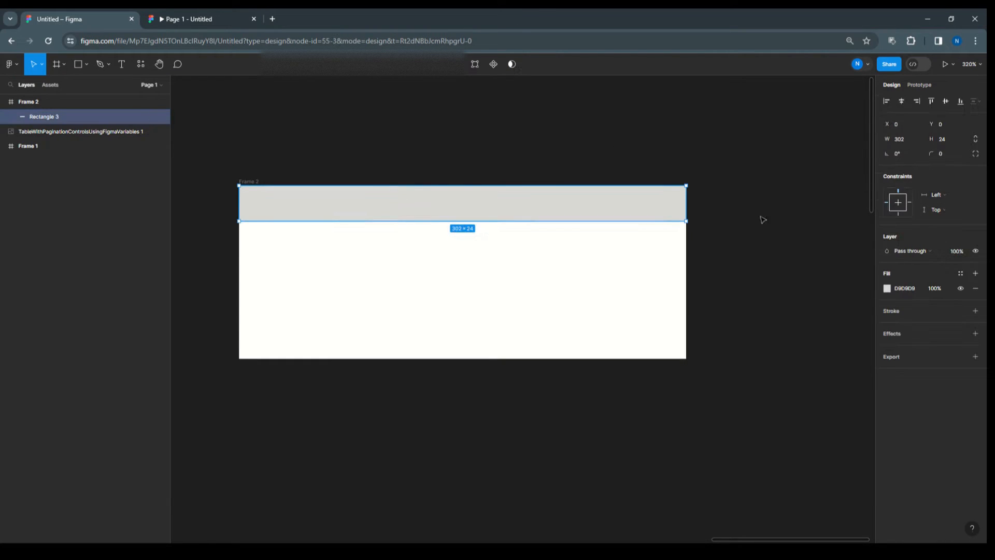
pyautogui.click(887, 289)
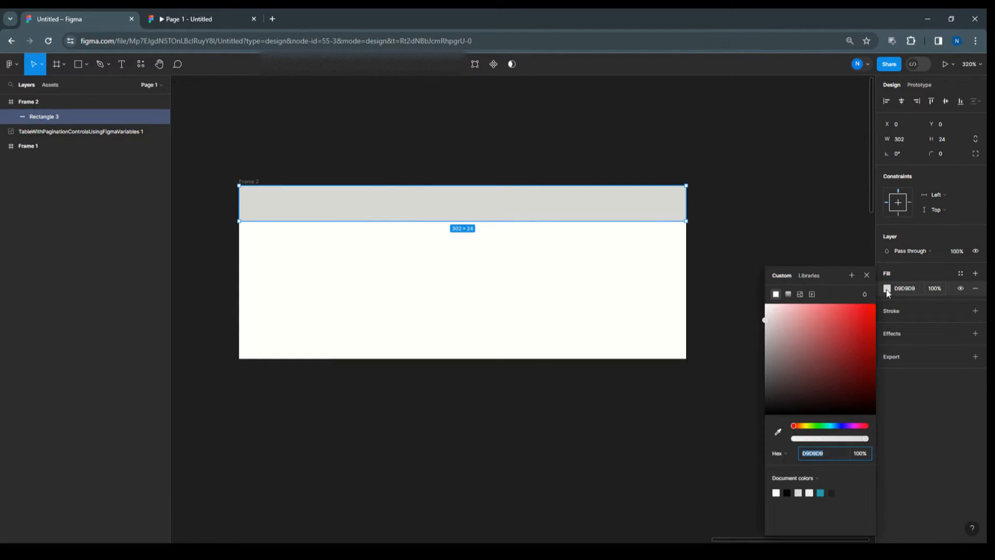
pyautogui.click(788, 492)
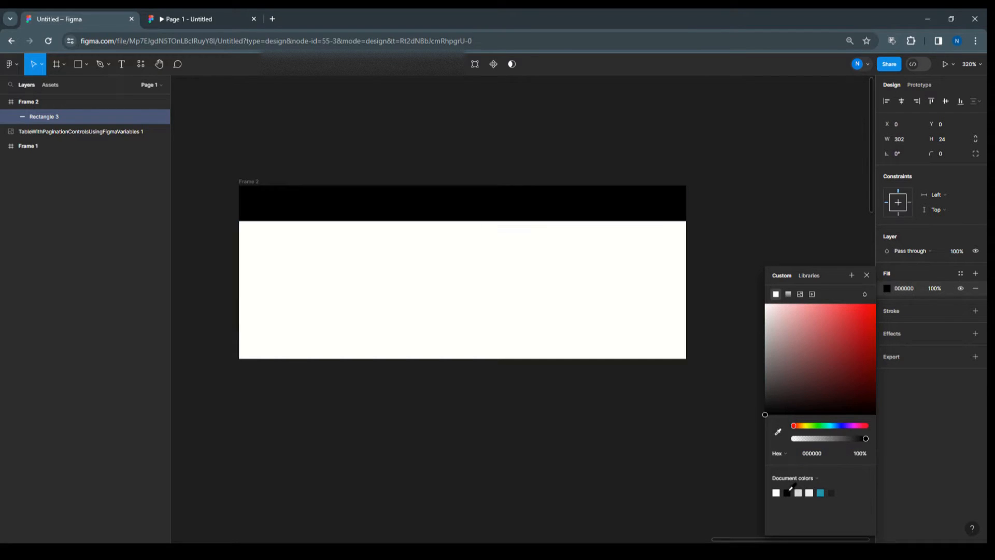
pyautogui.click(761, 149)
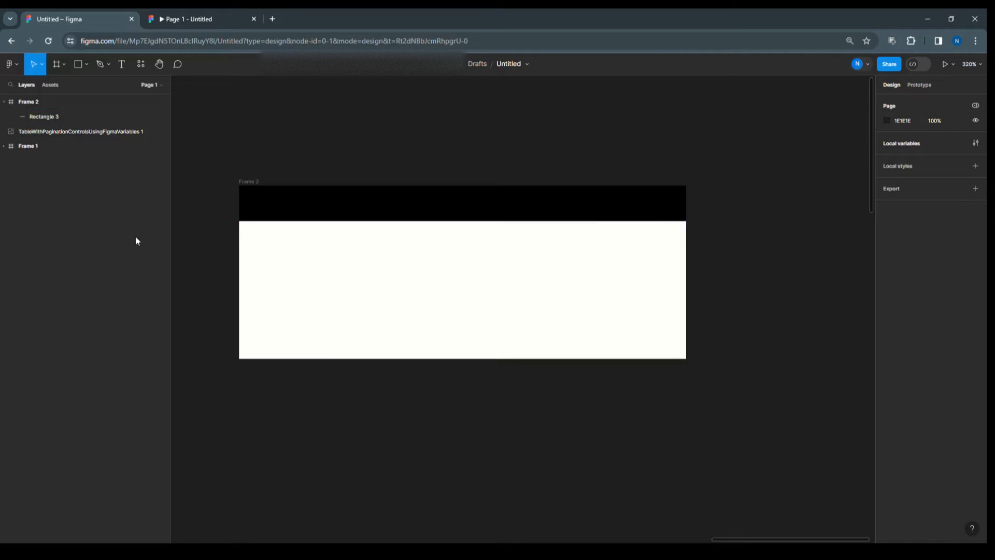
# Add a "#" text label near the start of the black header bar and move it to X 14, Y 5.
pyautogui.click(121, 65)
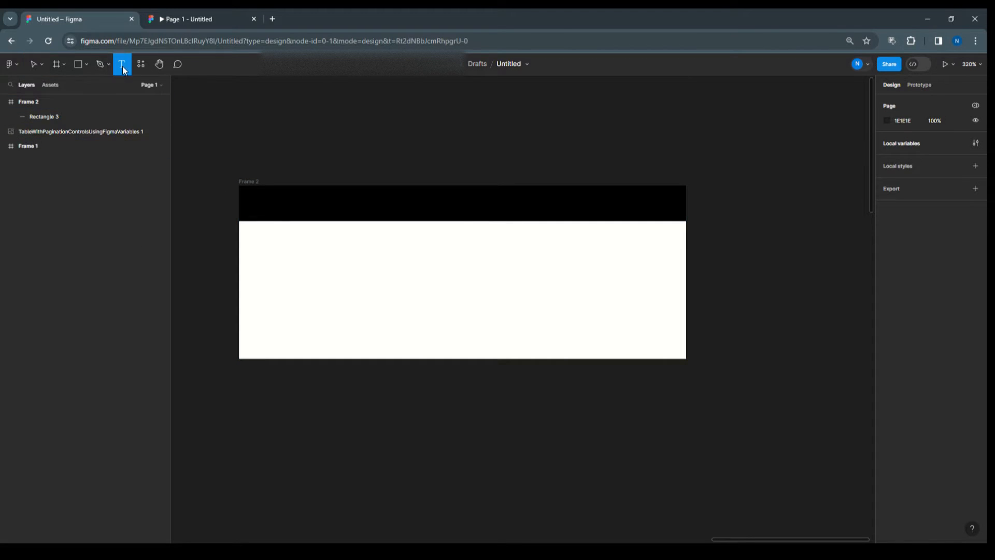
pyautogui.click(263, 205)
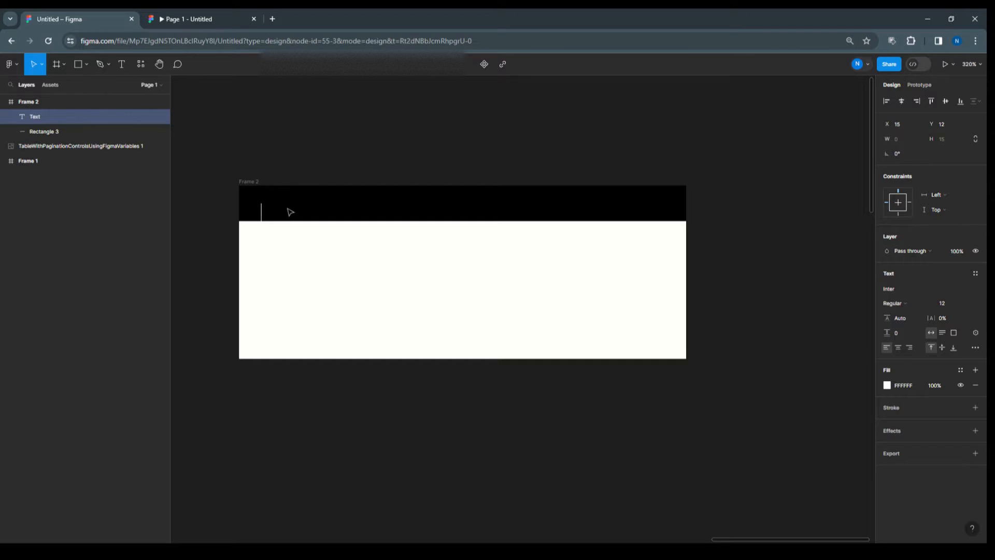
pyautogui.write('#')
pyautogui.press('Escape')
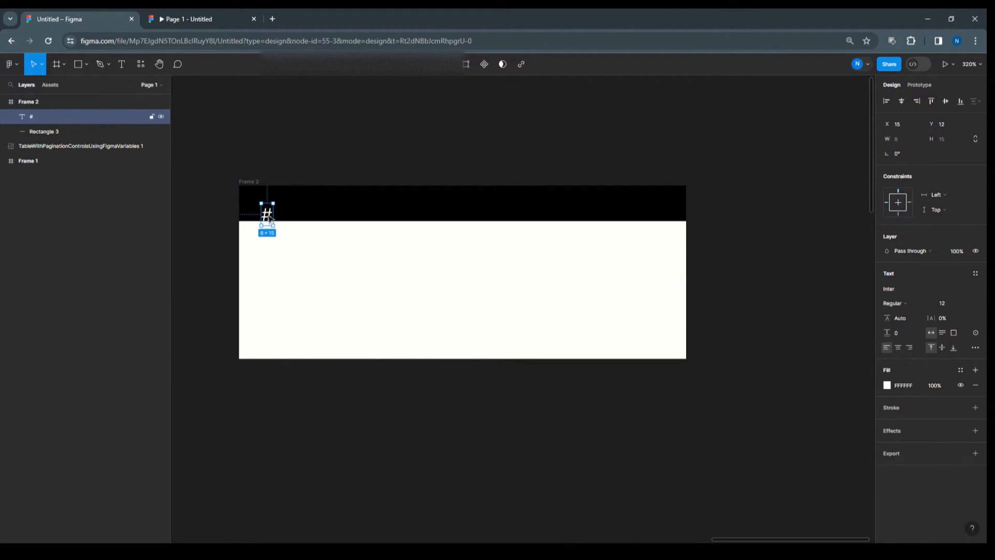
pyautogui.moveTo(269, 216); pyautogui.dragTo(268, 209)
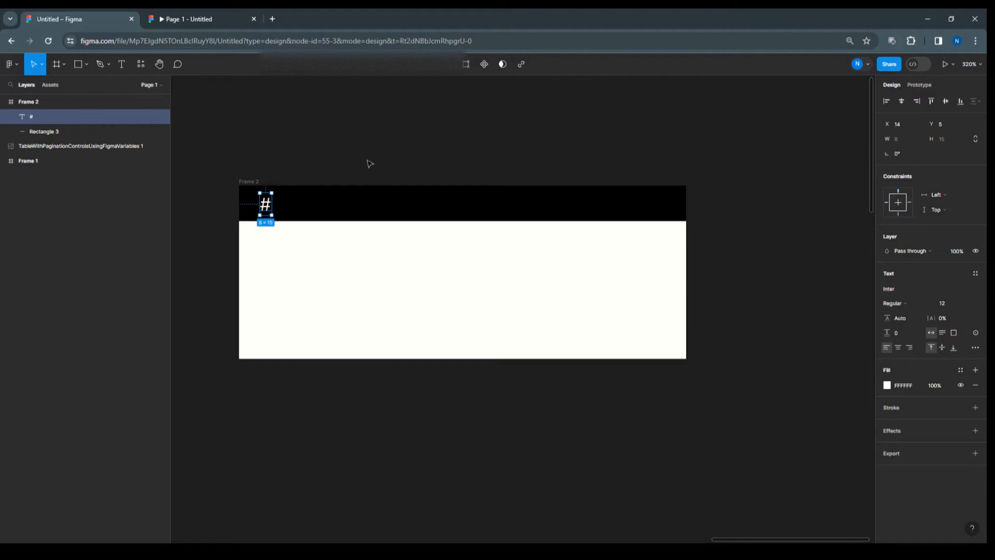
pyautogui.click(340, 164)
# Duplicate the "#" label along the header bar to X 46, Y 5 and change the copy's text to "Product Name".
pyautogui.click(266, 206)
pyautogui.moveTo(266, 207); pyautogui.dragTo(316, 209)
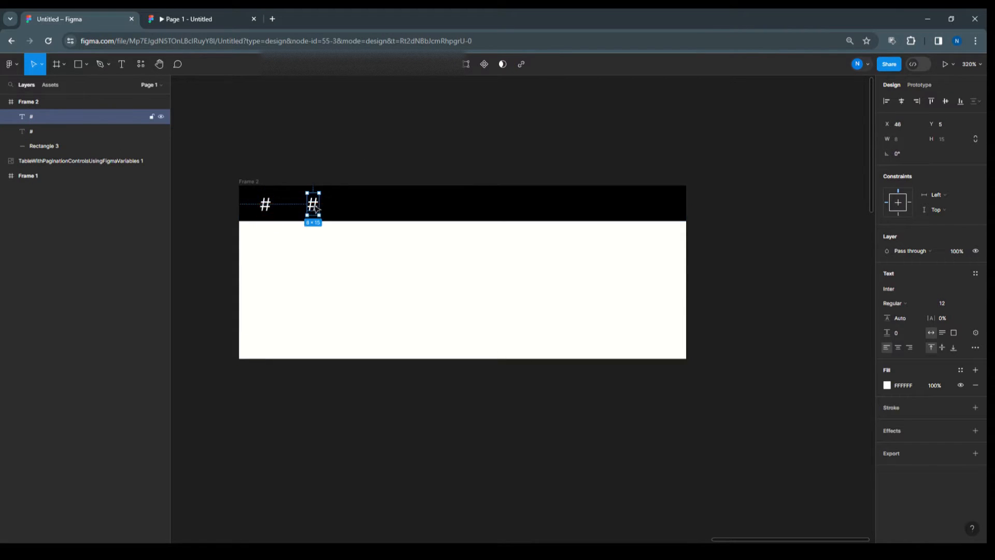
pyautogui.doubleClick(314, 208)
pyautogui.write('P')
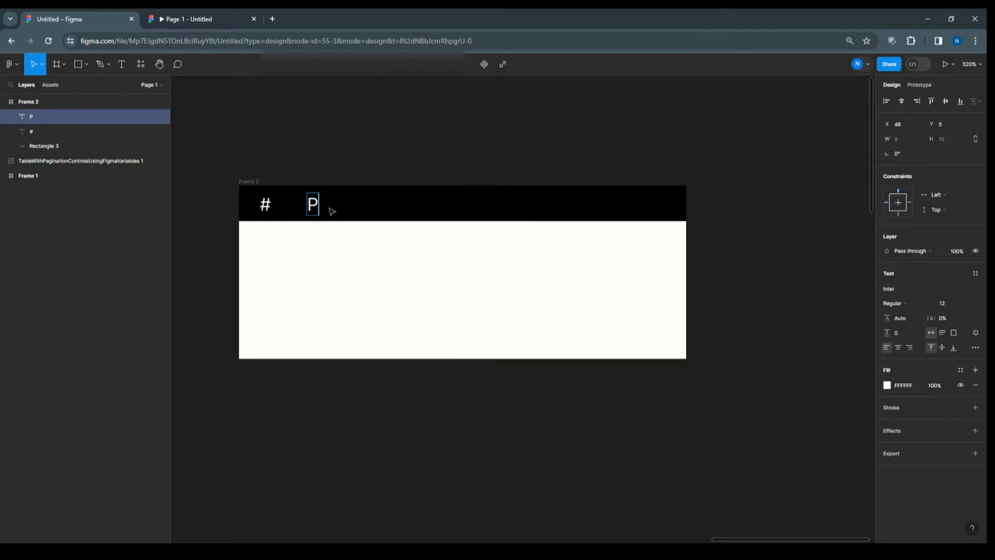
pyautogui.write('rodu')
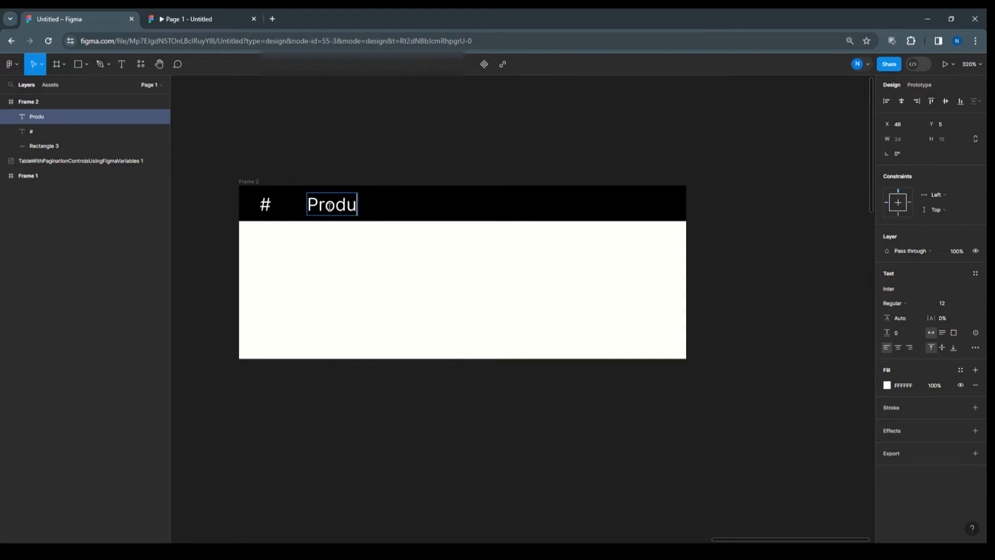
pyautogui.write('ct Name')
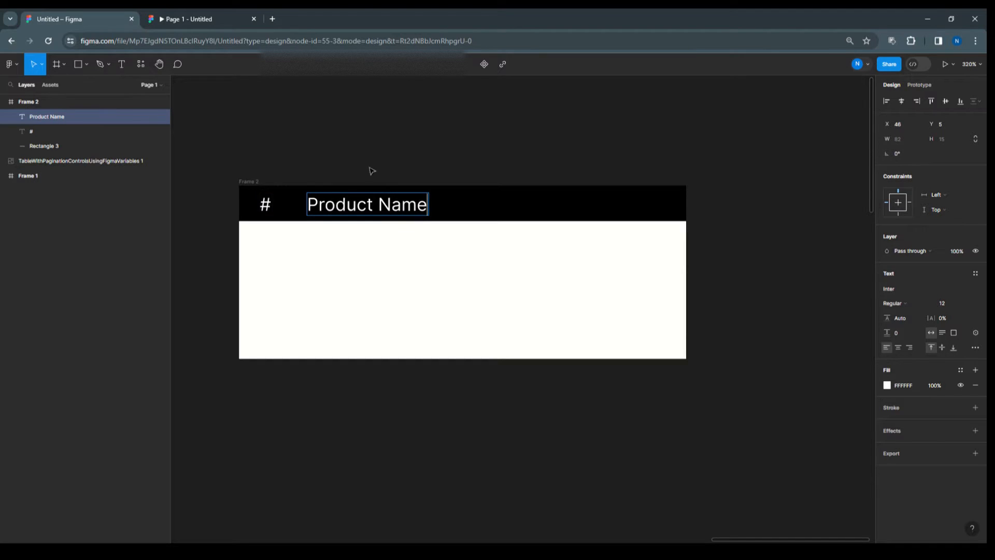
pyautogui.press('Escape')
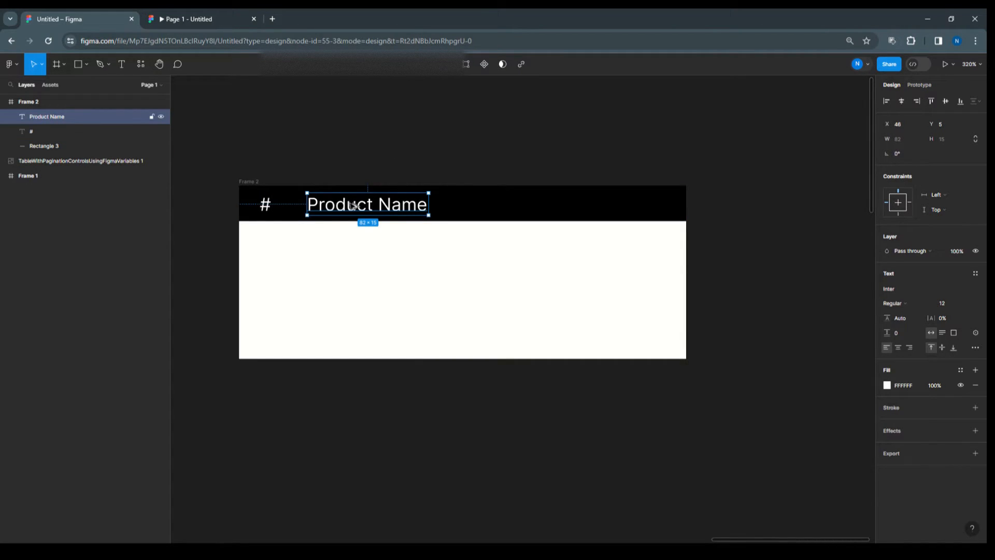
# Duplicate the "Product Name" label to X 148, Y 5 and change the copy's text to "Discount".
pyautogui.moveTo(353, 205); pyautogui.dragTo(473, 207)
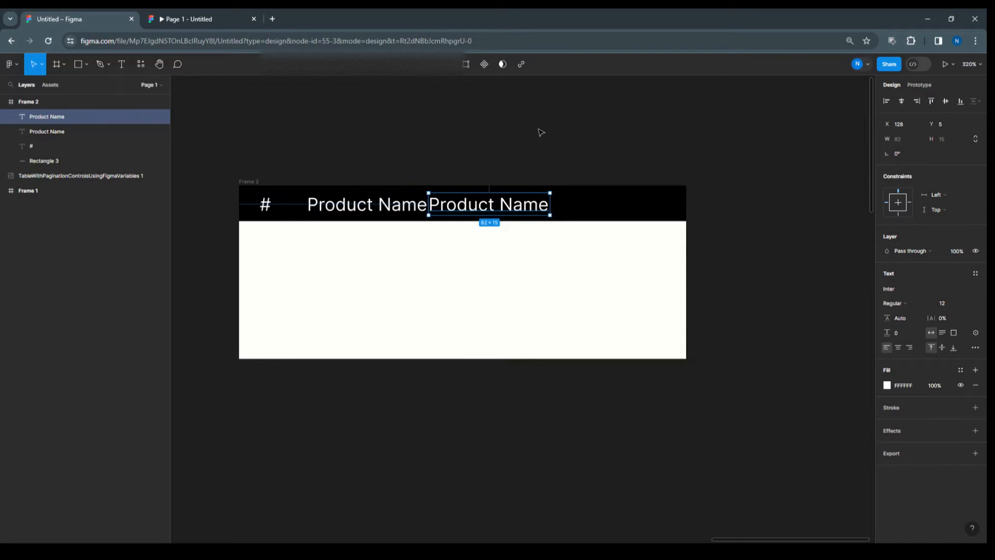
pyautogui.hotkey('shift', 'Right')
pyautogui.hotkey('shift', 'Right')
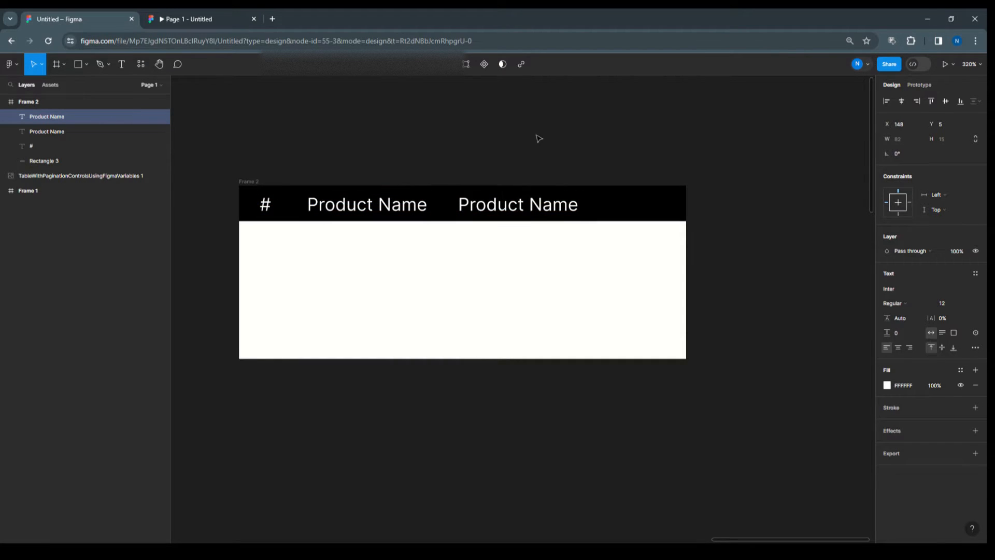
pyautogui.doubleClick(522, 207)
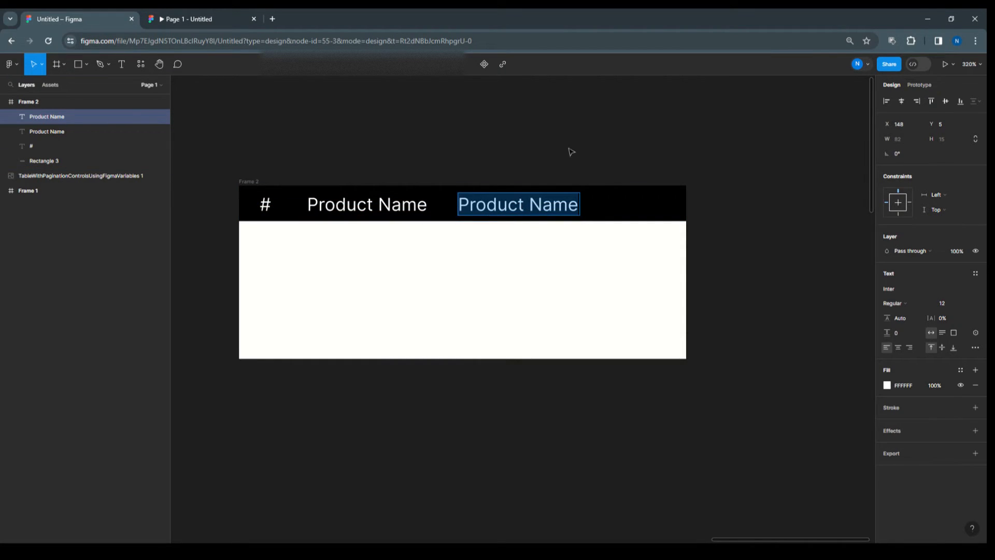
pyautogui.write('Disc')
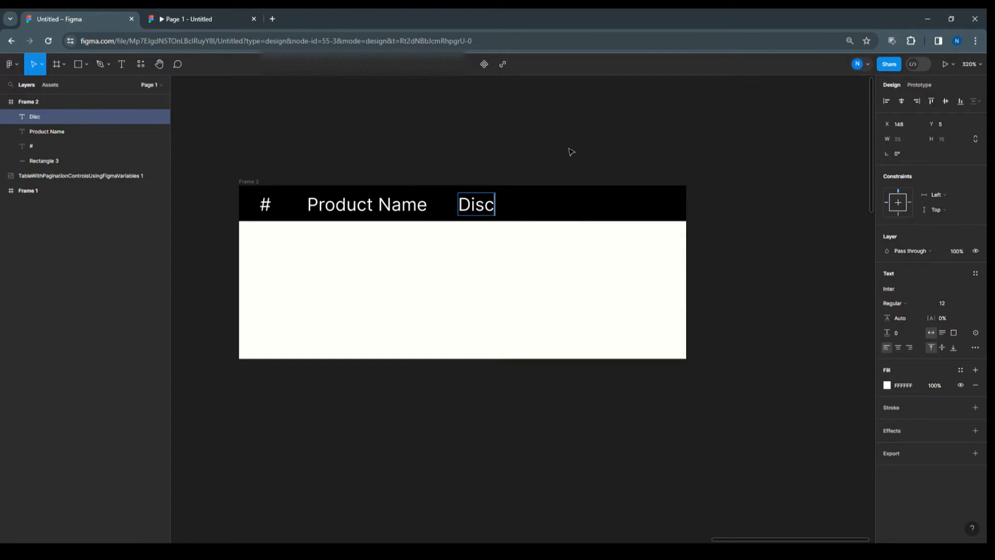
pyautogui.write('ount')
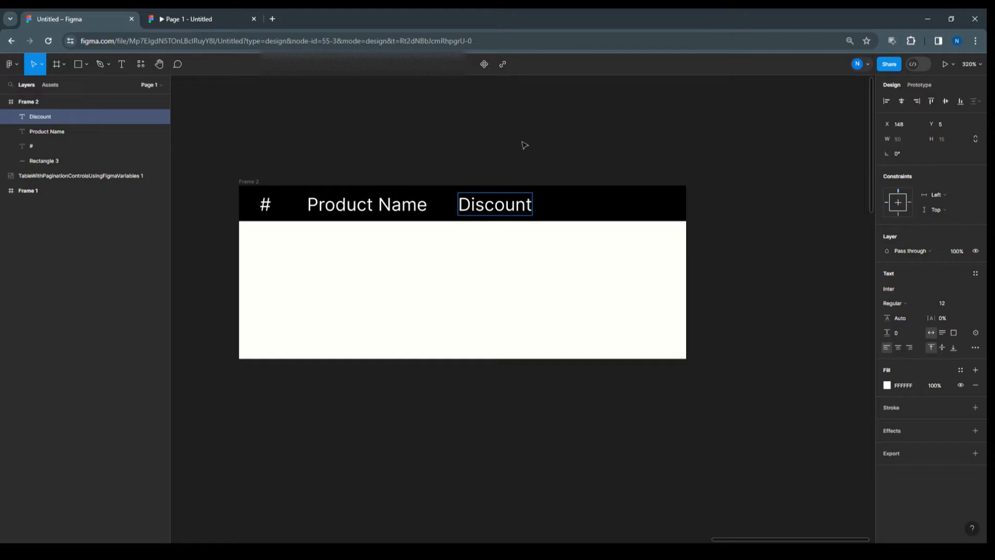
pyautogui.press('Escape')
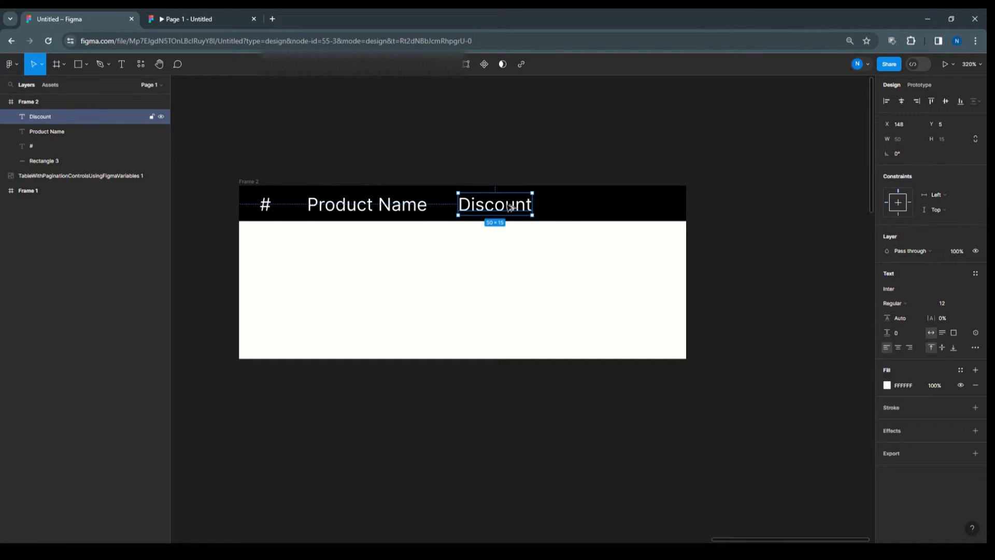
# Duplicate the "Discount" label to X 208, Y 5 and change the copy's text to "Available @".
pyautogui.moveTo(511, 207); pyautogui.dragTo(602, 208)
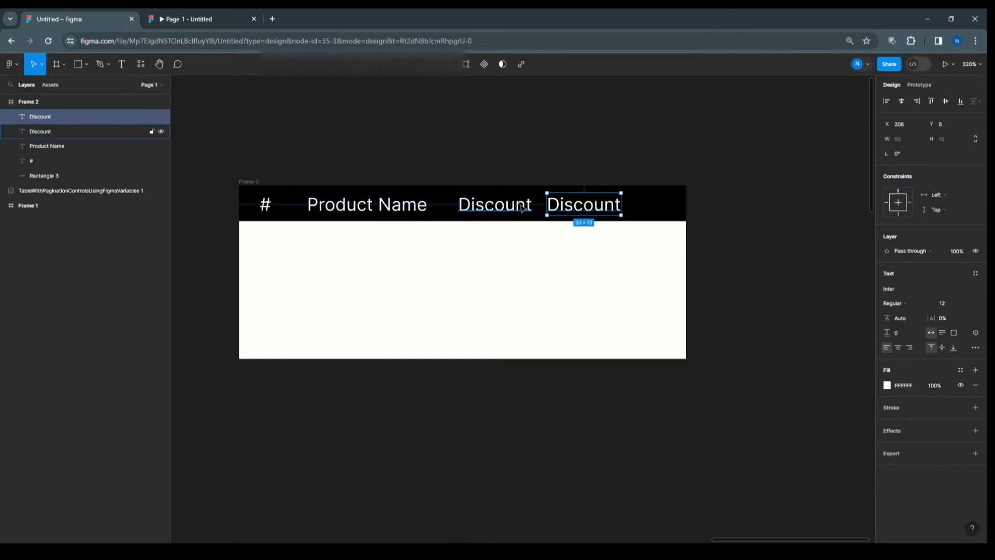
pyautogui.doubleClick(607, 205)
pyautogui.write('A')
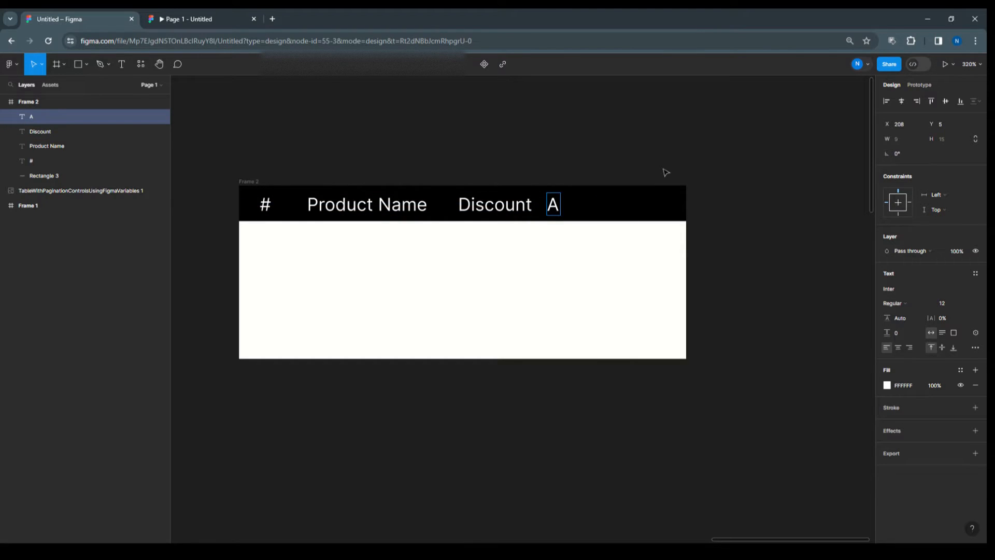
pyautogui.write('vailable')
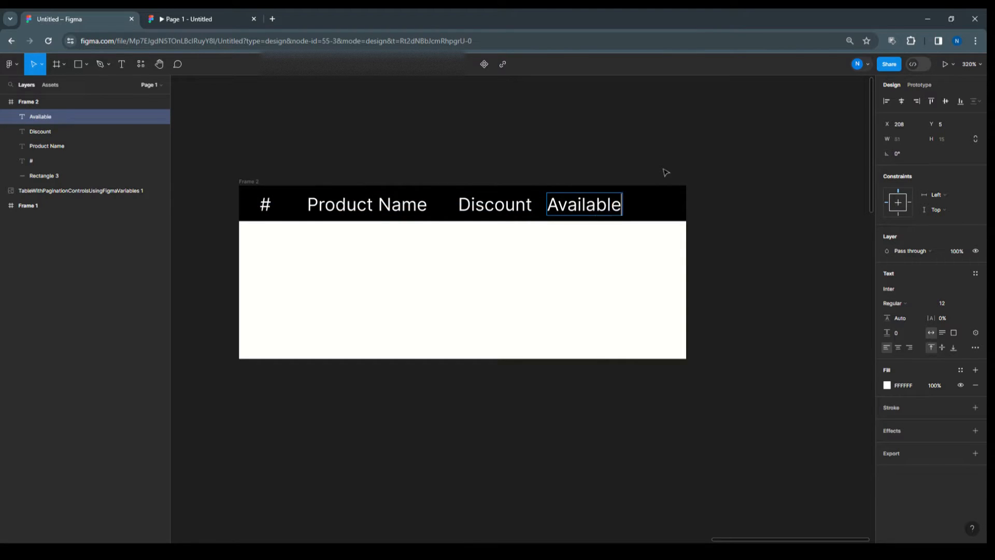
pyautogui.write(' @')
pyautogui.press('Escape')
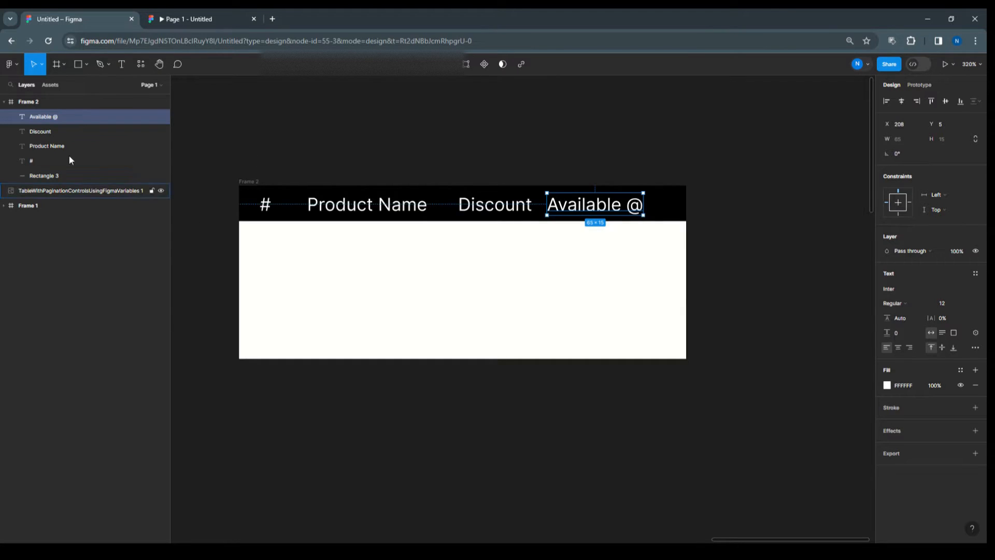
# Group the four header labels "#", "Product Name", "Discount" and "Available @".
pyautogui.click(36, 160)
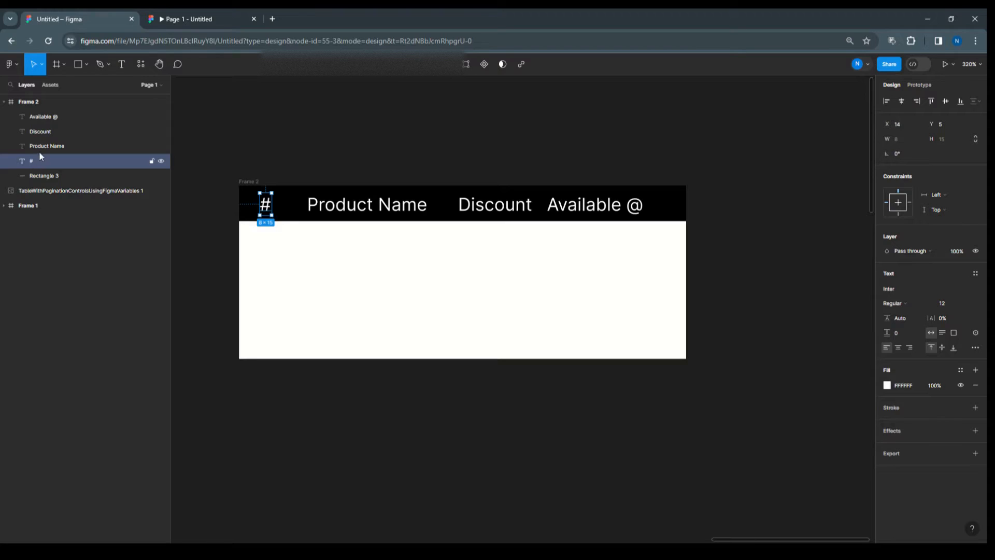
pyautogui.keyDown('shift'); pyautogui.click(39, 148); pyautogui.keyUp('shift')
pyautogui.keyDown('shift'); pyautogui.click(44, 130); pyautogui.keyUp('shift')
pyautogui.keyDown('shift'); pyautogui.click(48, 117); pyautogui.keyUp('shift')
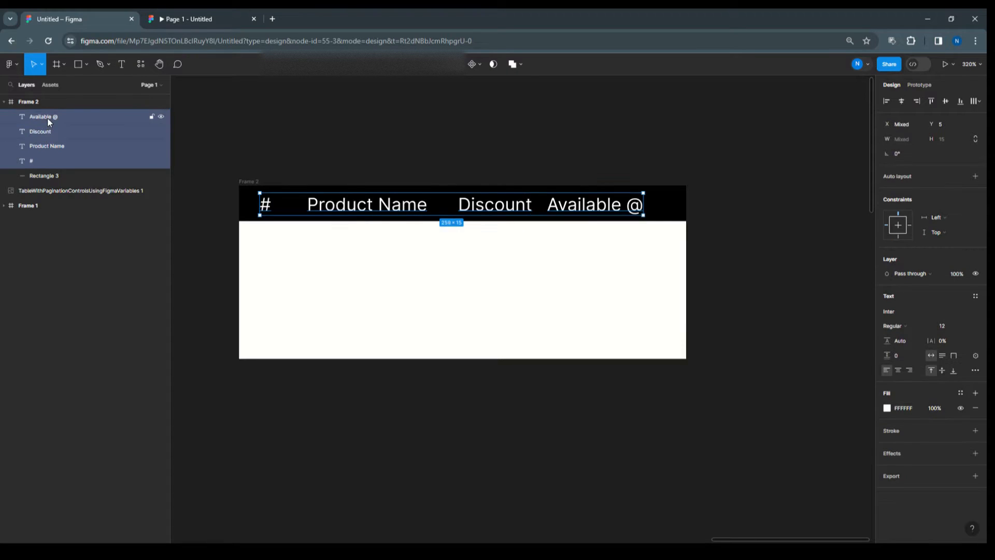
pyautogui.hotkey('ctrl', 'g')
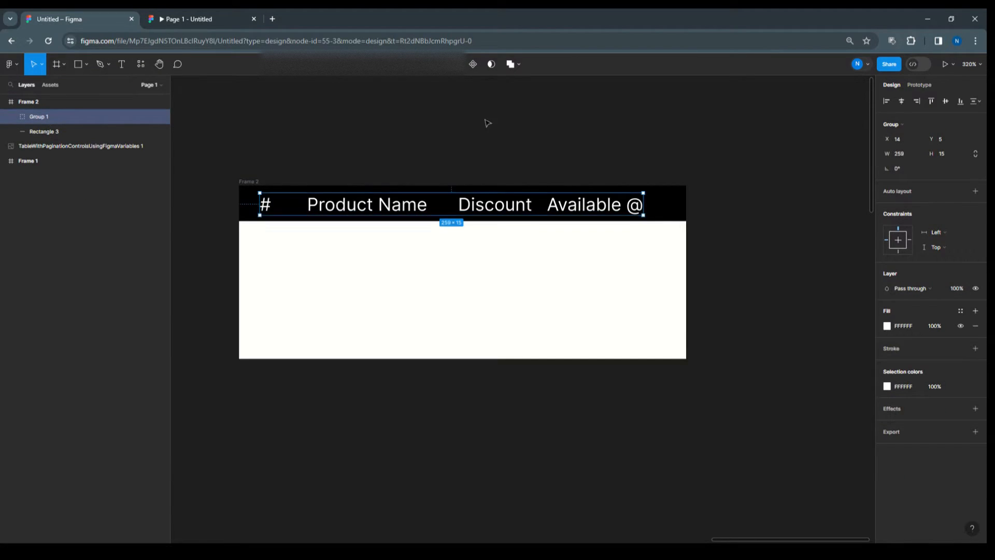
# Center the header label group horizontally and vertically on the black header rectangle.
pyautogui.click(661, 200)
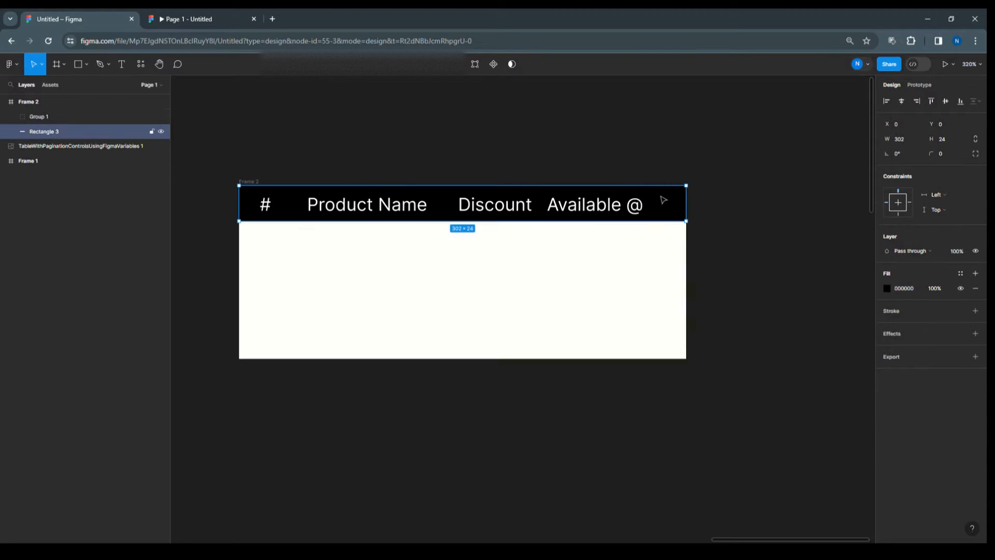
pyautogui.keyDown('shift'); pyautogui.click(38, 118); pyautogui.keyUp('shift')
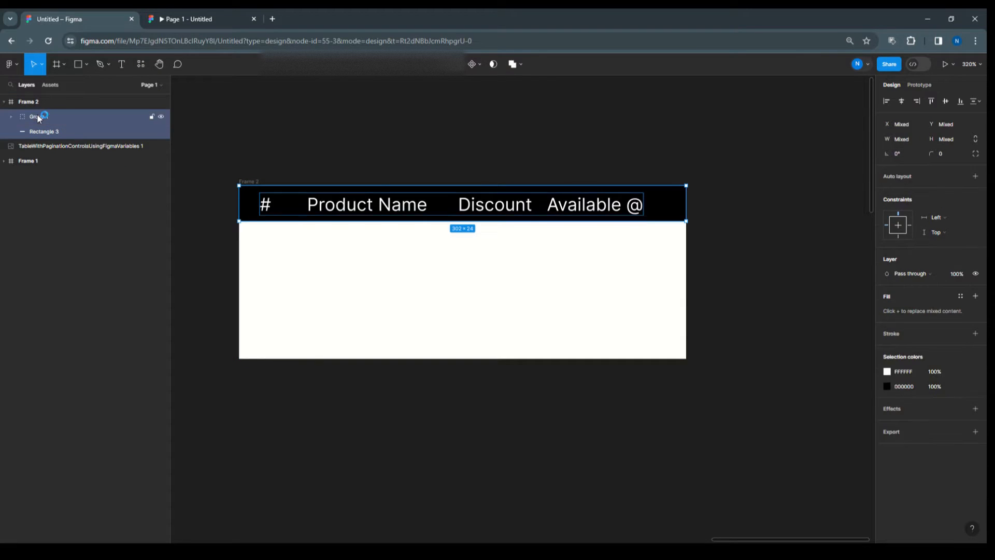
pyautogui.click(904, 103)
pyautogui.click(947, 102)
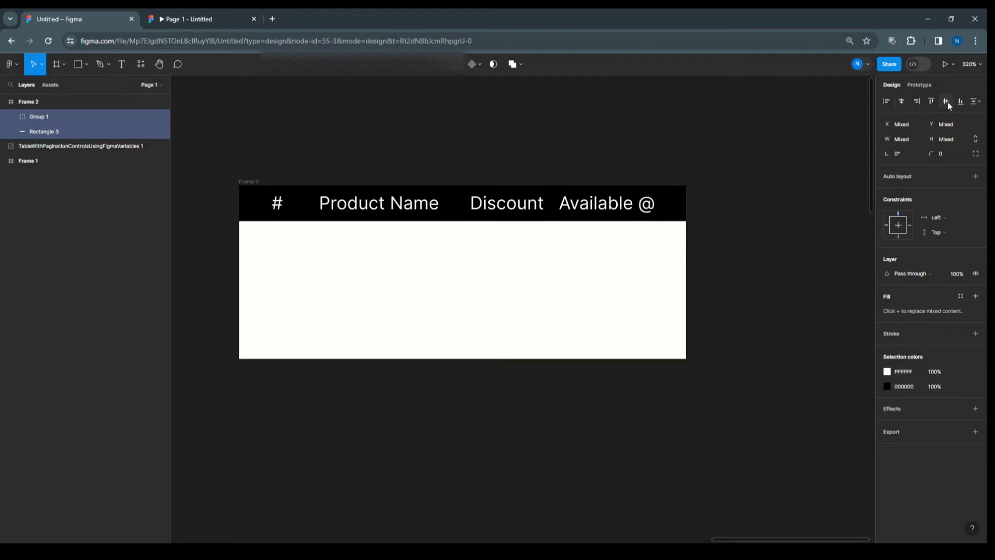
pyautogui.click(564, 111)
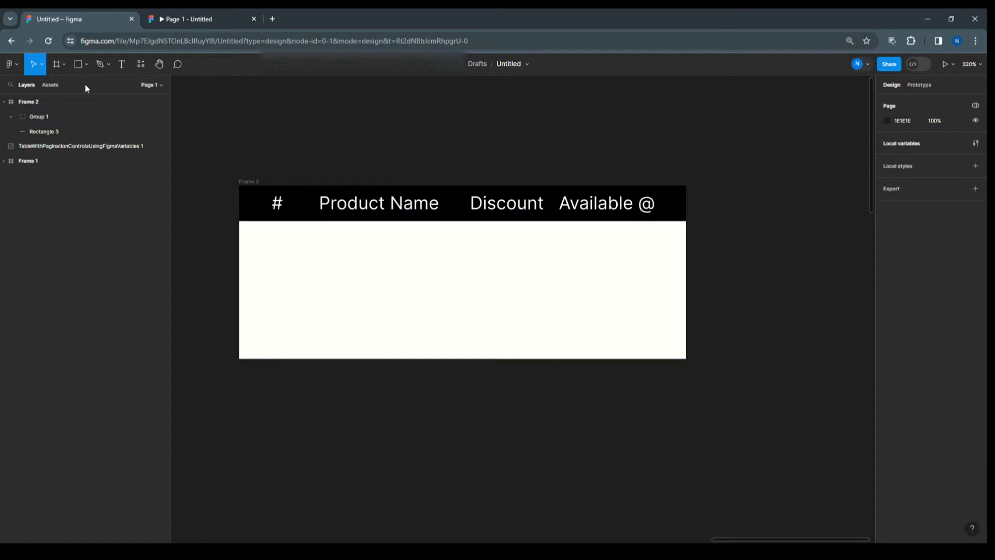
# Duplicate the header rectangle and its label group directly below the header to form the first table row.
pyautogui.click(87, 64)
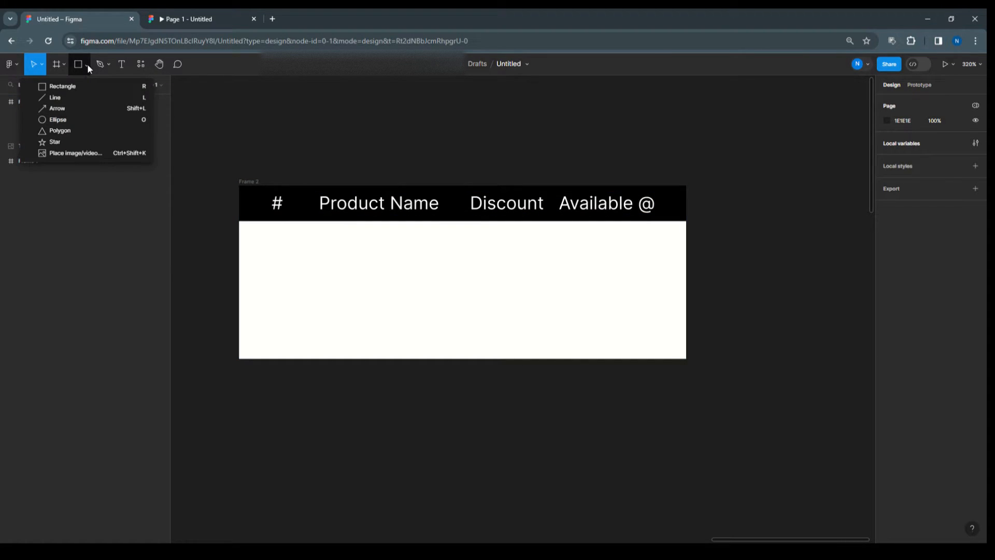
pyautogui.click(363, 152)
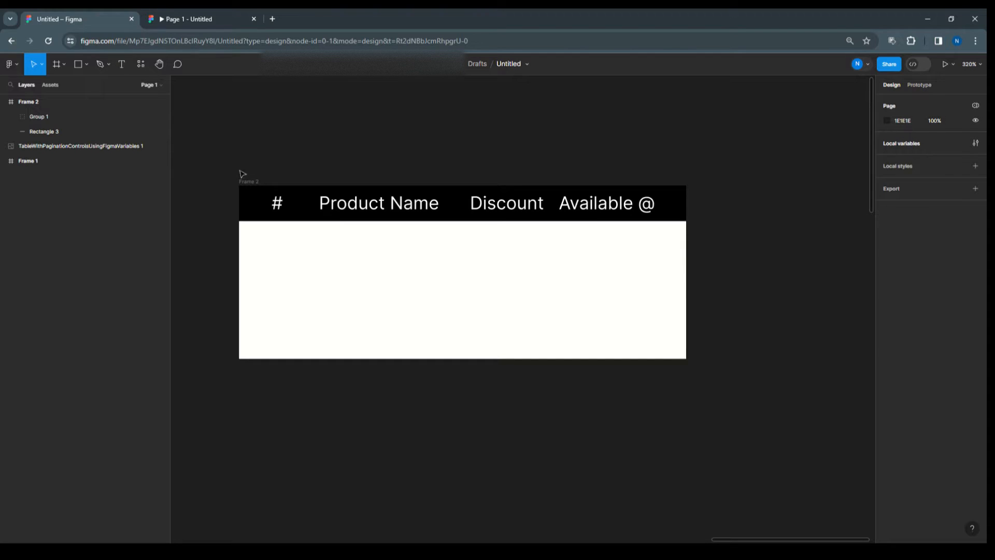
pyautogui.moveTo(235, 171); pyautogui.dragTo(339, 231)
pyautogui.moveTo(529, 236); pyautogui.dragTo(694, 235)
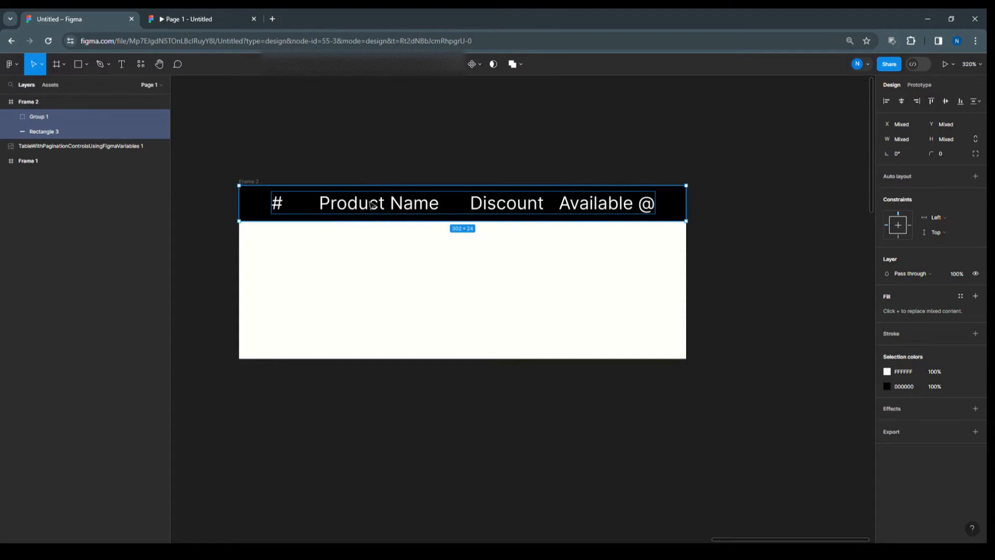
pyautogui.moveTo(374, 203); pyautogui.dragTo(376, 239)
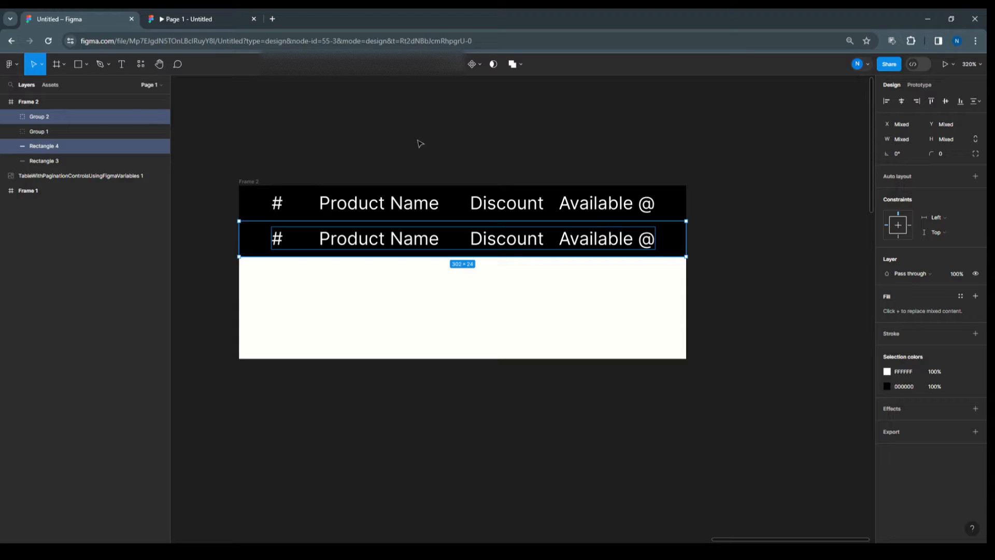
pyautogui.click(420, 144)
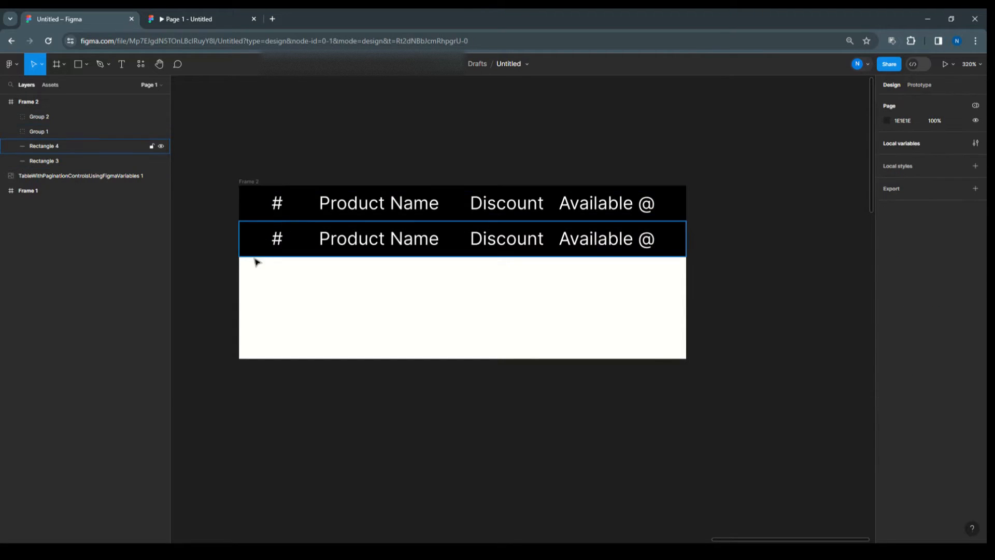
# Fill the duplicated row's rectangle with light gray (D9D9D9) from the document colors.
pyautogui.click(257, 242)
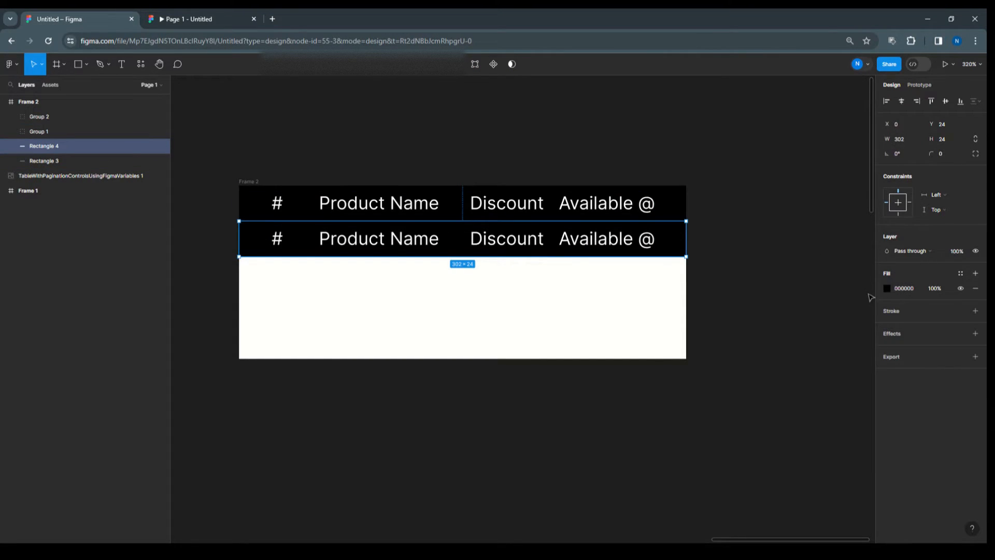
pyautogui.click(886, 289)
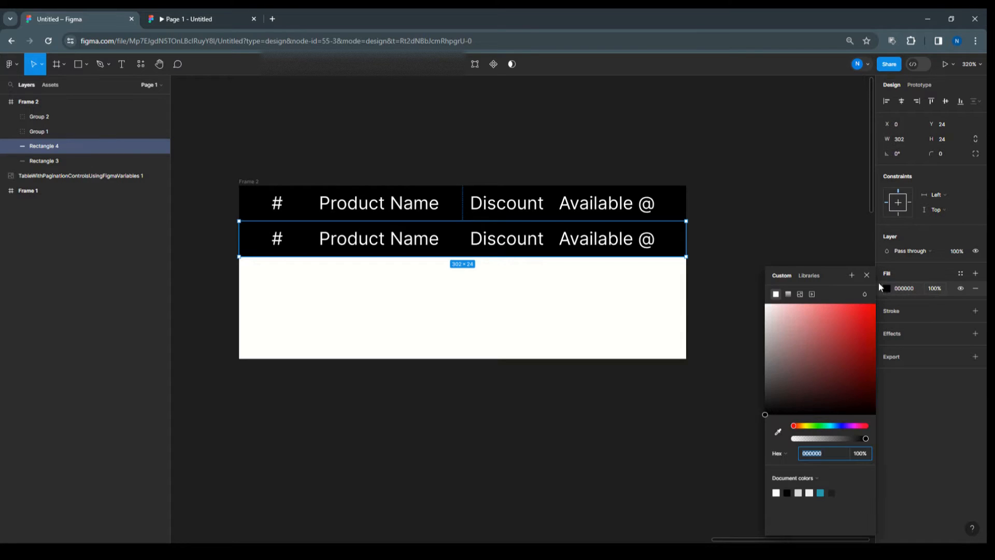
pyautogui.click(798, 492)
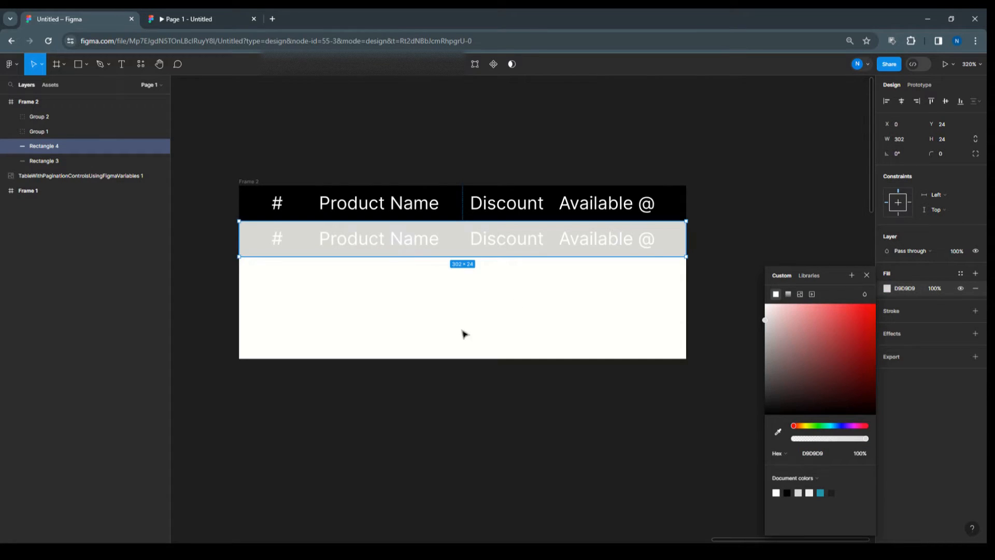
# Fill the duplicated row's label group with black (000000) from the document colors.
pyautogui.click(278, 238)
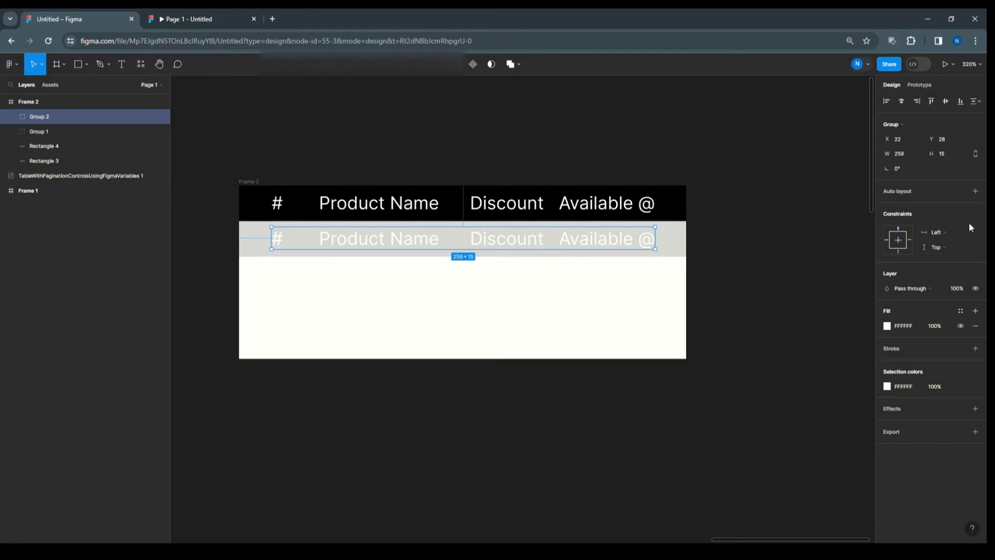
pyautogui.click(886, 325)
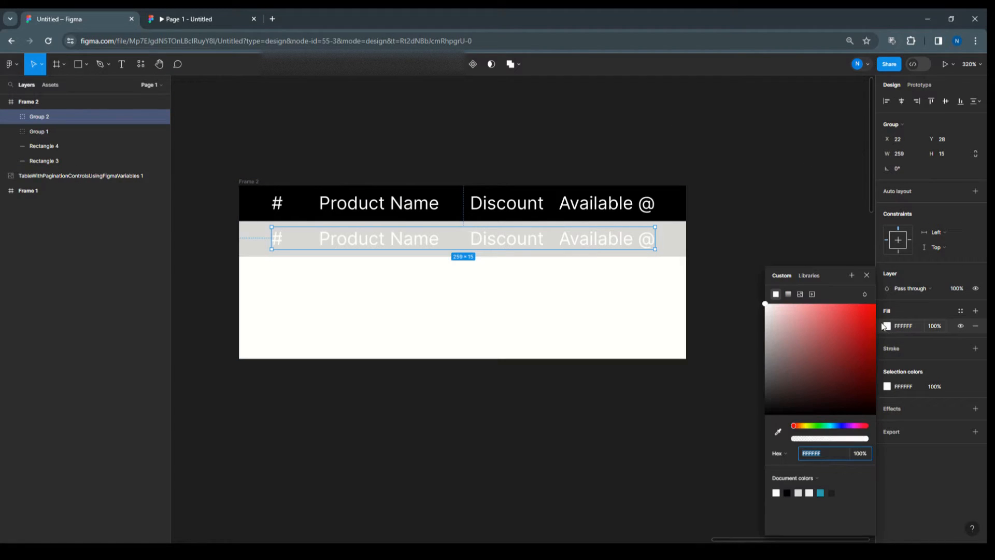
pyautogui.click(788, 490)
pyautogui.click(751, 241)
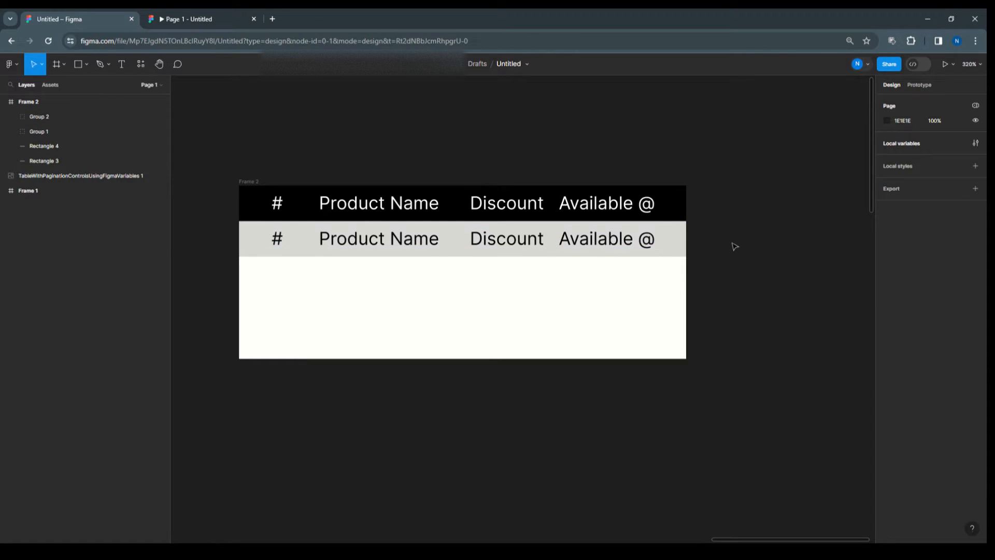
# Rename the gray row's label group as Row1.
pyautogui.click(46, 117)
pyautogui.doubleClick(71, 117)
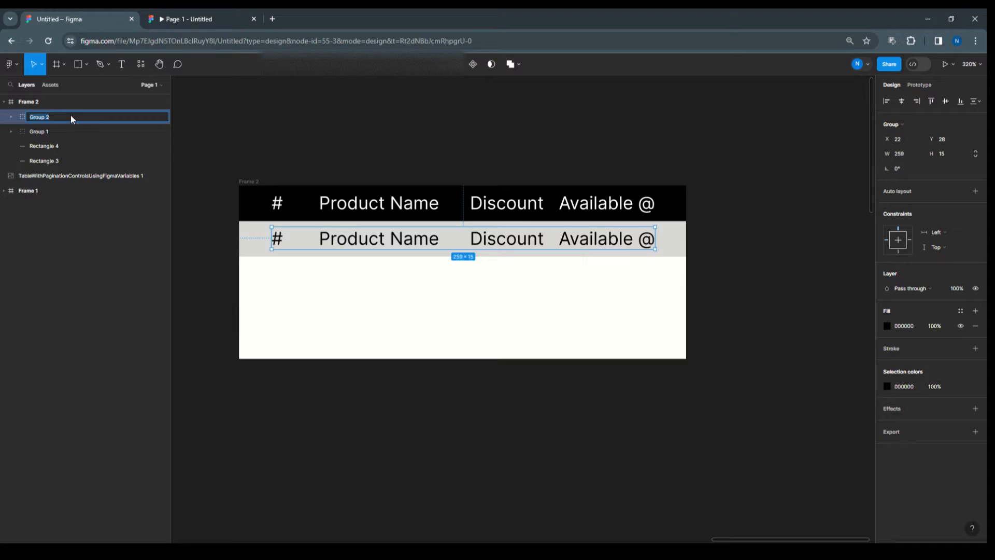
pyautogui.write('Row1')
pyautogui.click(227, 128)
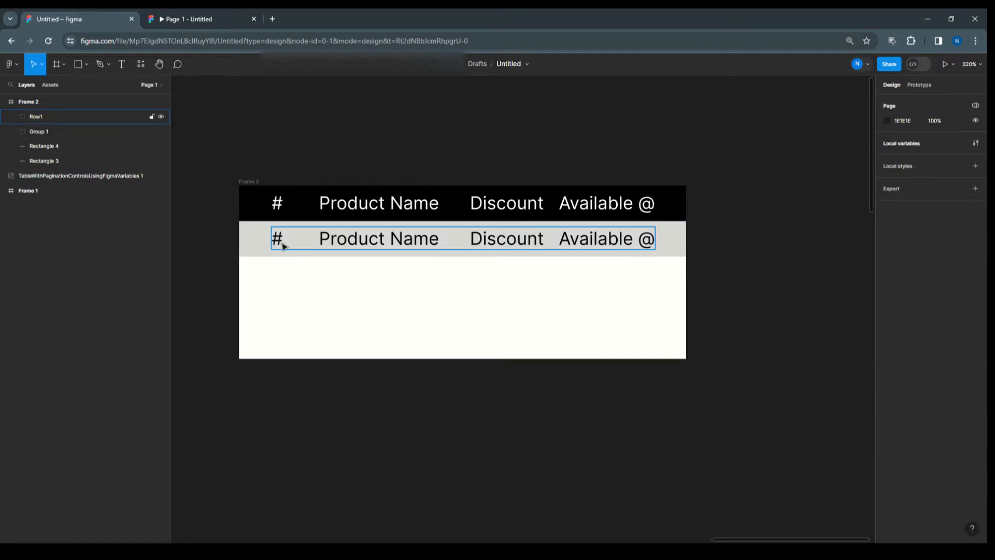
# Move the gray row's rectangle layer into the Row1 group.
pyautogui.click(250, 240)
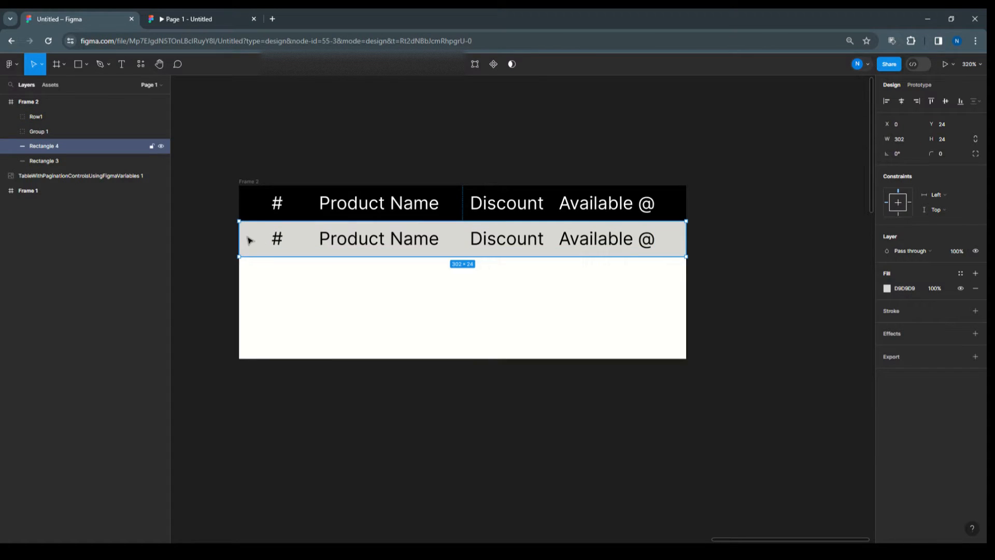
pyautogui.click(11, 117)
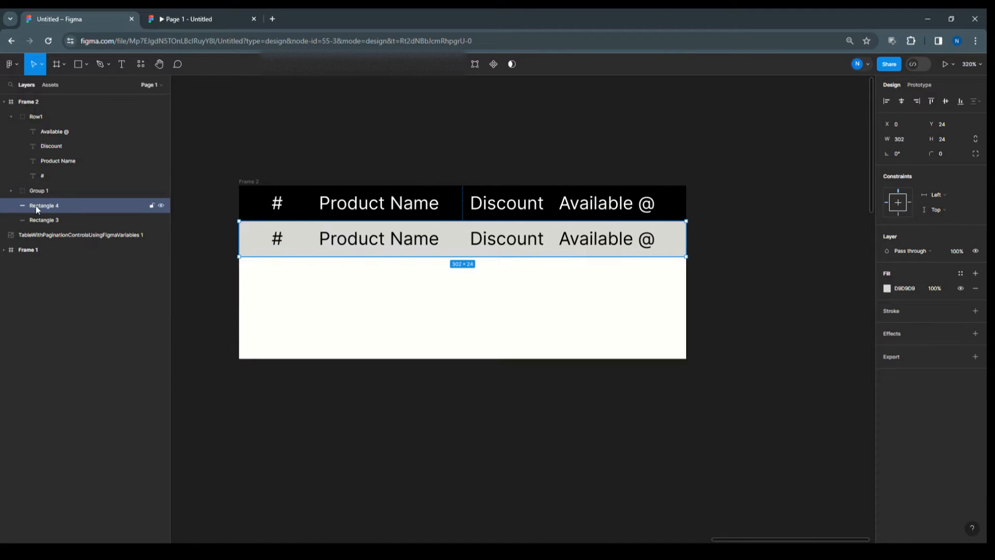
pyautogui.moveTo(37, 209); pyautogui.dragTo(36, 190)
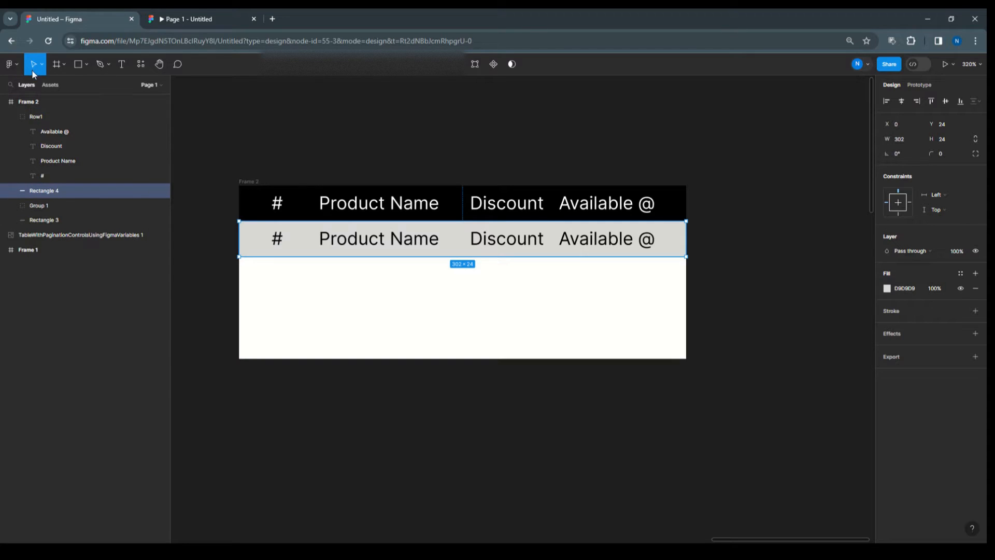
pyautogui.click(11, 117)
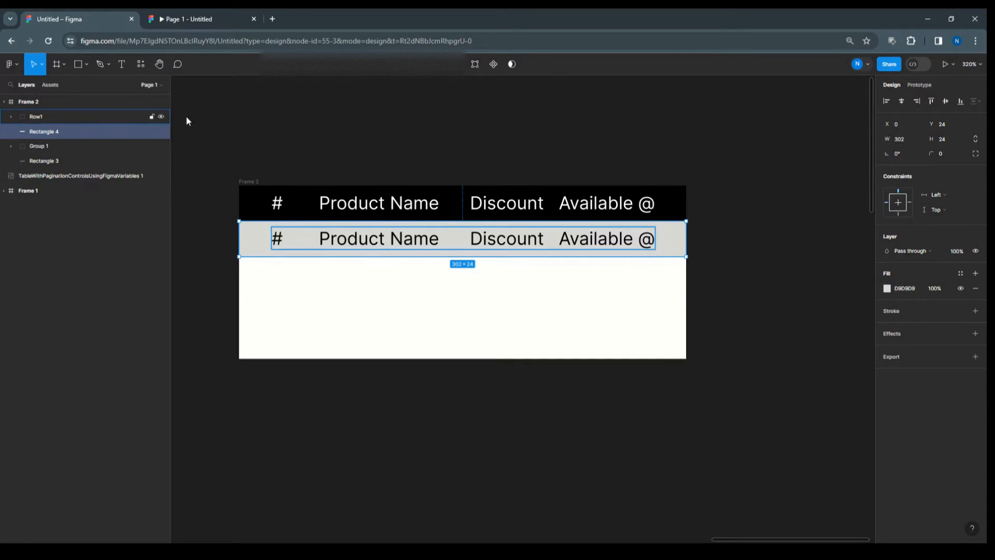
pyautogui.click(62, 115)
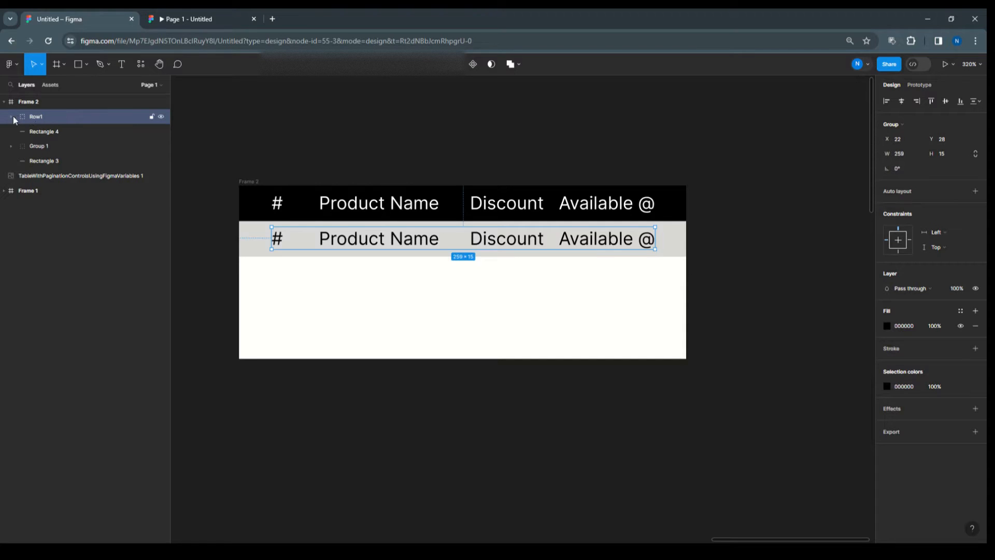
pyautogui.click(43, 136)
pyautogui.moveTo(41, 132); pyautogui.dragTo(74, 120)
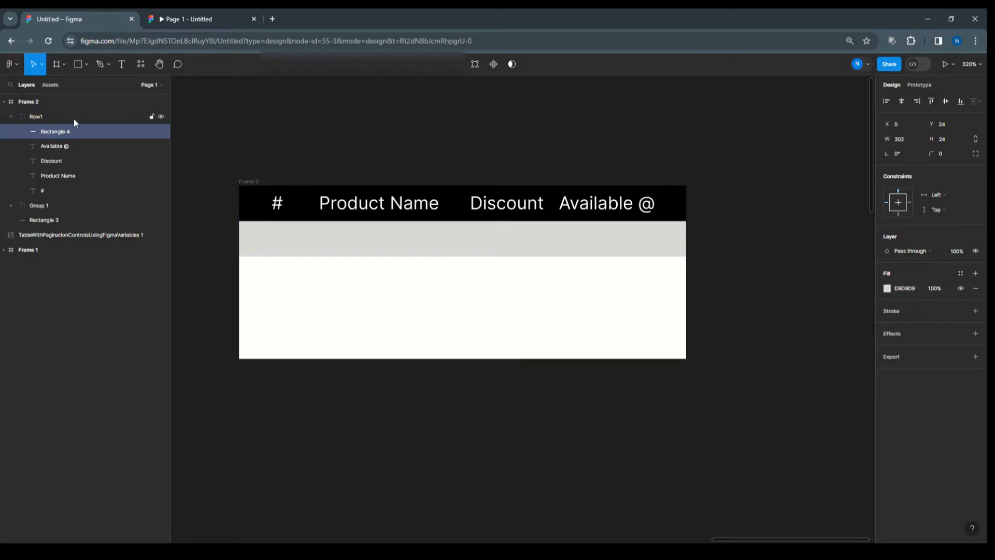
# Reorder the gray rectangle to the bottom of the Row1 group's layers, behind its text labels.
pyautogui.click(6, 116)
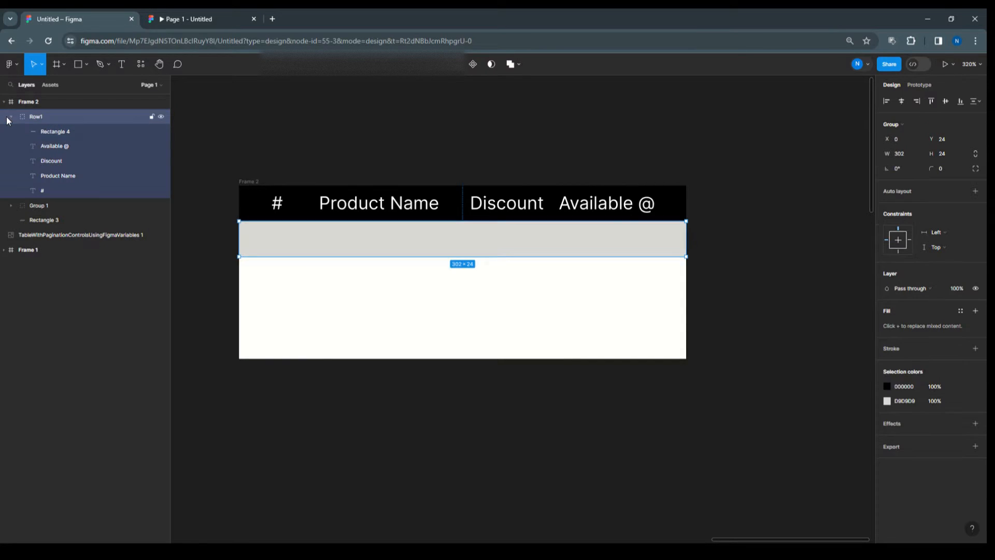
pyautogui.click(60, 133)
pyautogui.moveTo(61, 130); pyautogui.dragTo(54, 194)
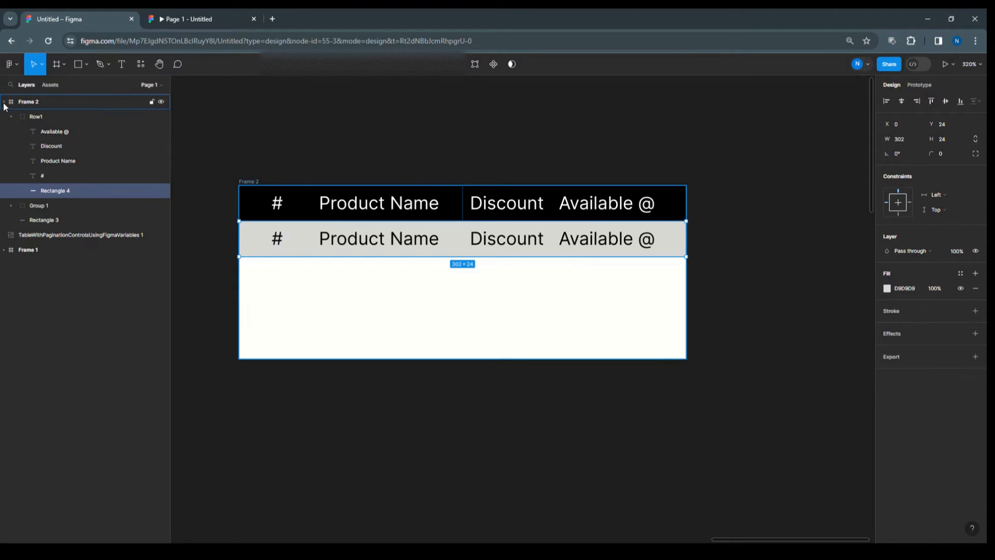
pyautogui.click(11, 116)
# Duplicate the Row1 group directly below itself and rename the copy as Row2.
pyautogui.click(54, 118)
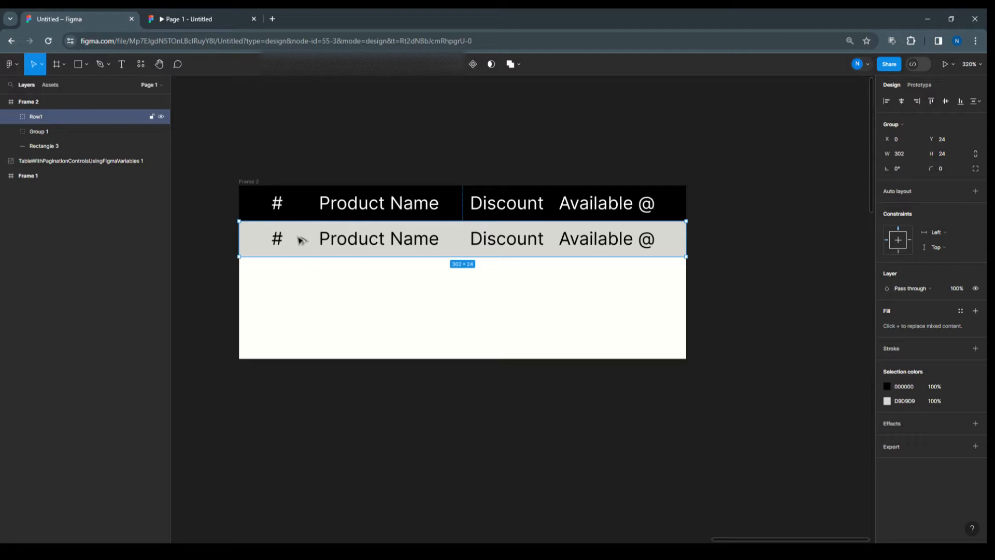
pyautogui.moveTo(302, 240); pyautogui.dragTo(300, 276)
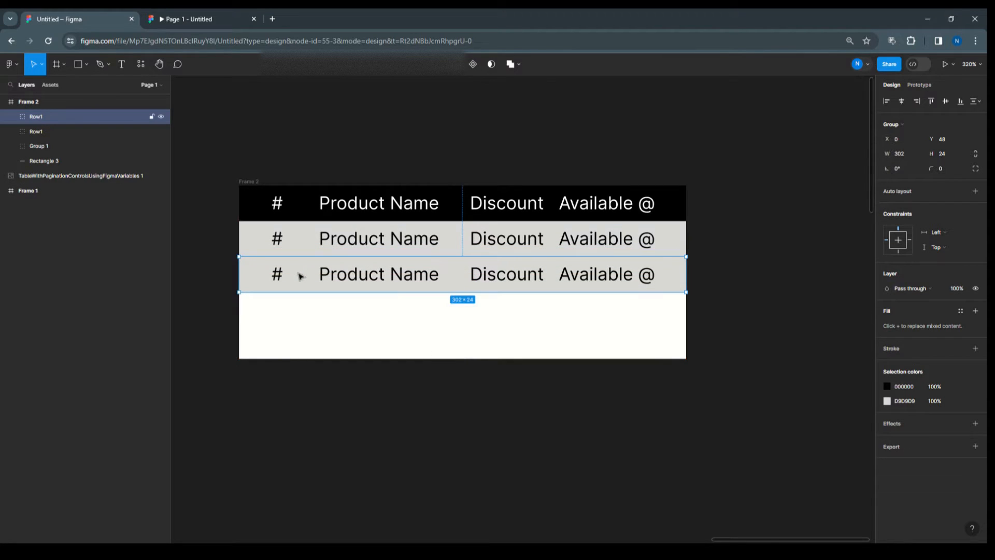
pyautogui.doubleClick(45, 117)
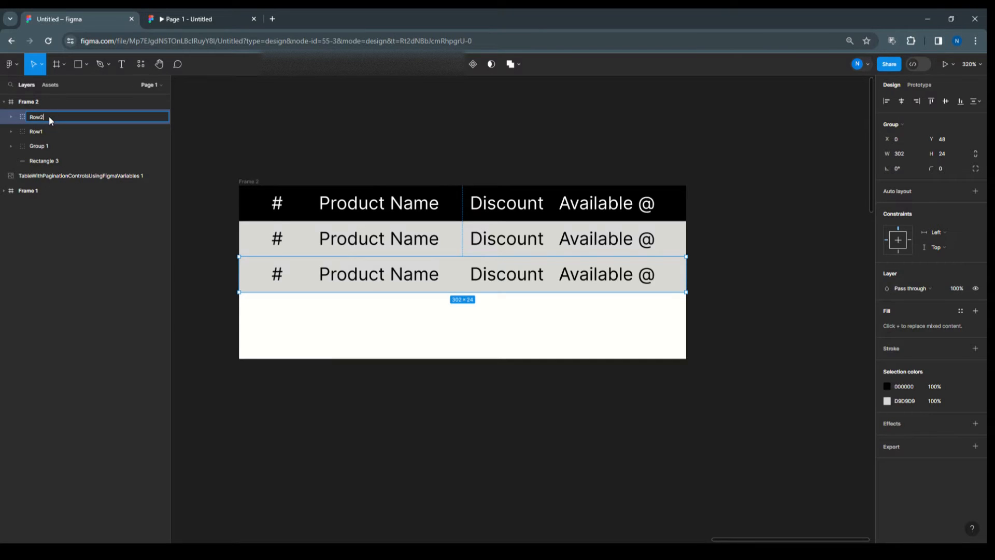
pyautogui.write('Row2')
pyautogui.press('Return')
pyautogui.click(216, 275)
# Duplicate the Row2 group directly below itself and rename the copy as Row3.
pyautogui.click(280, 268)
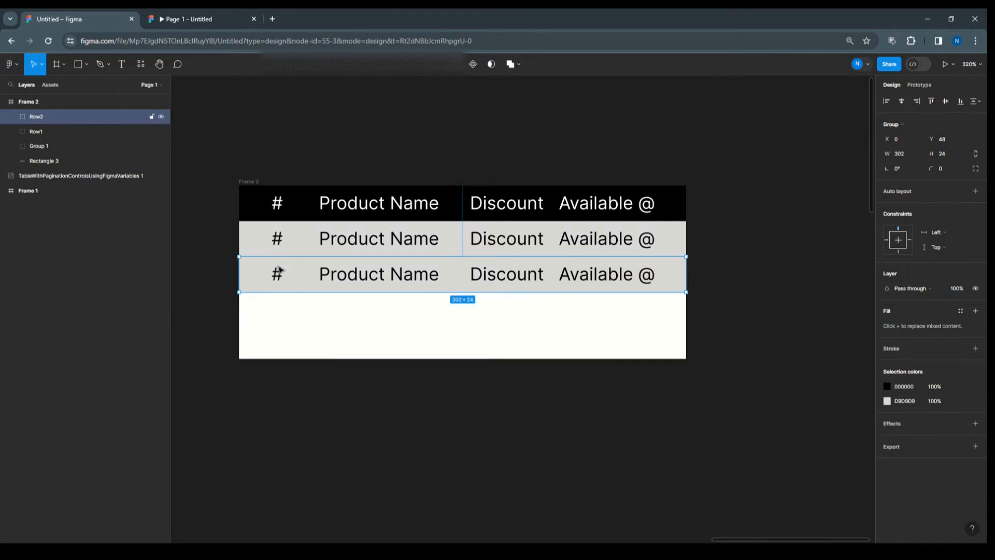
pyautogui.moveTo(279, 269); pyautogui.dragTo(280, 304)
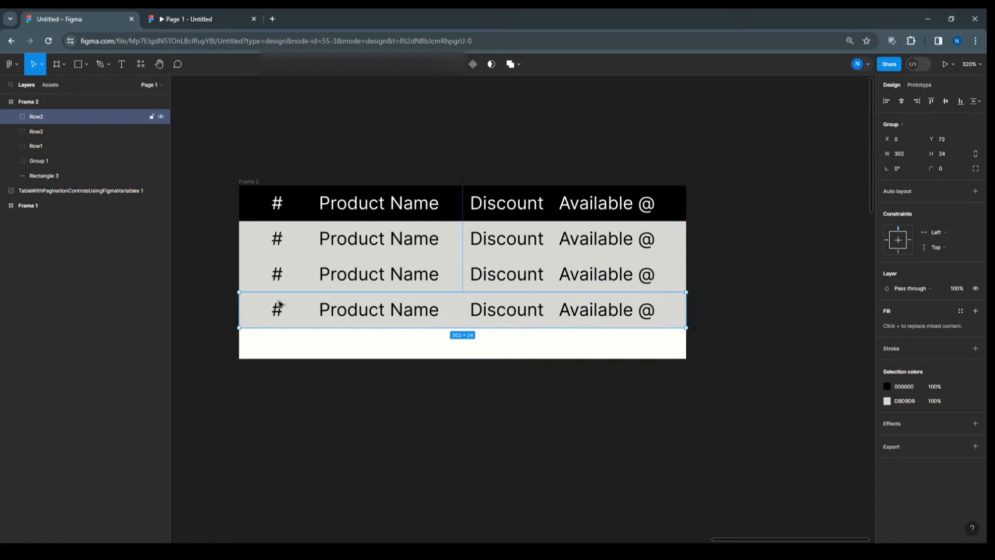
pyautogui.doubleClick(46, 118)
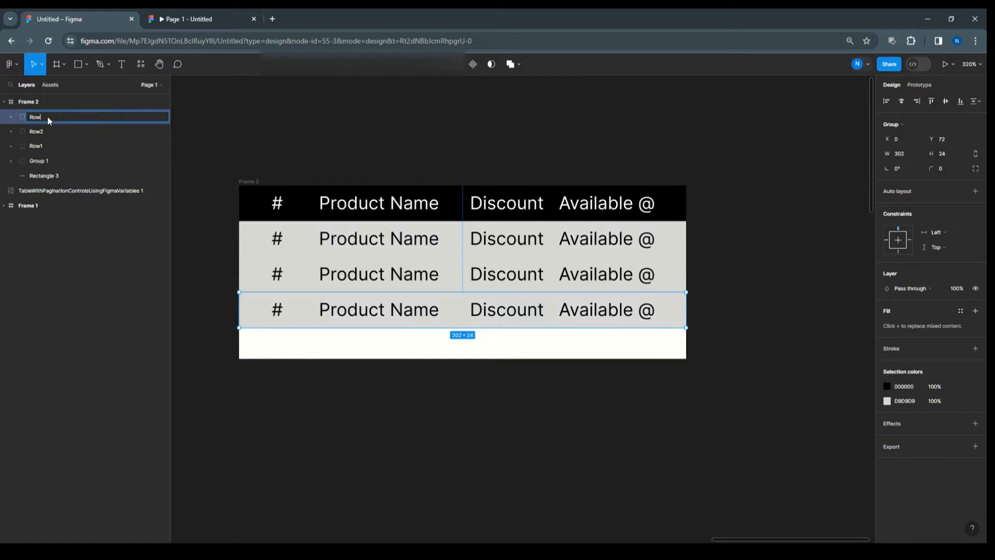
pyautogui.click(305, 156)
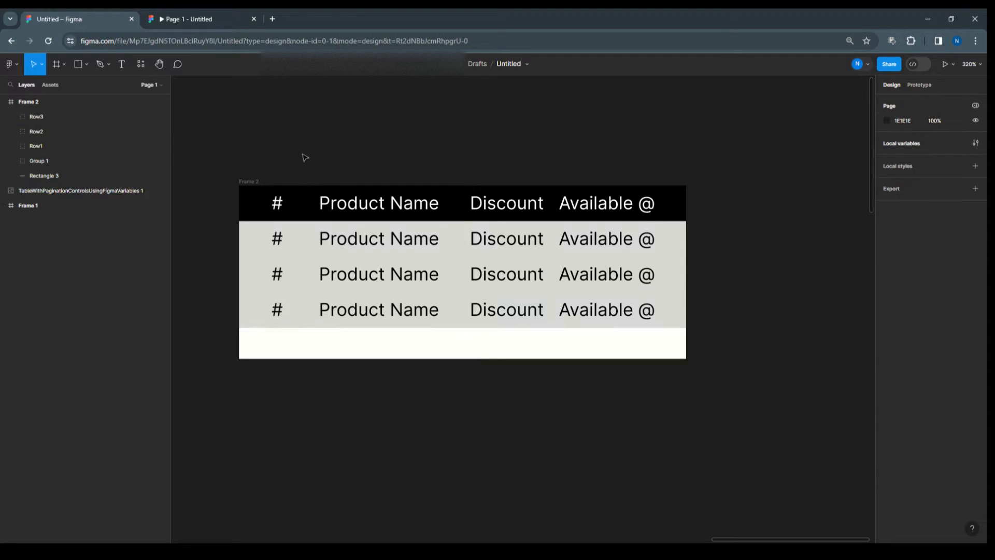
# Duplicate the Row3 group directly below itself and rename the copy as Row4.
pyautogui.click(308, 313)
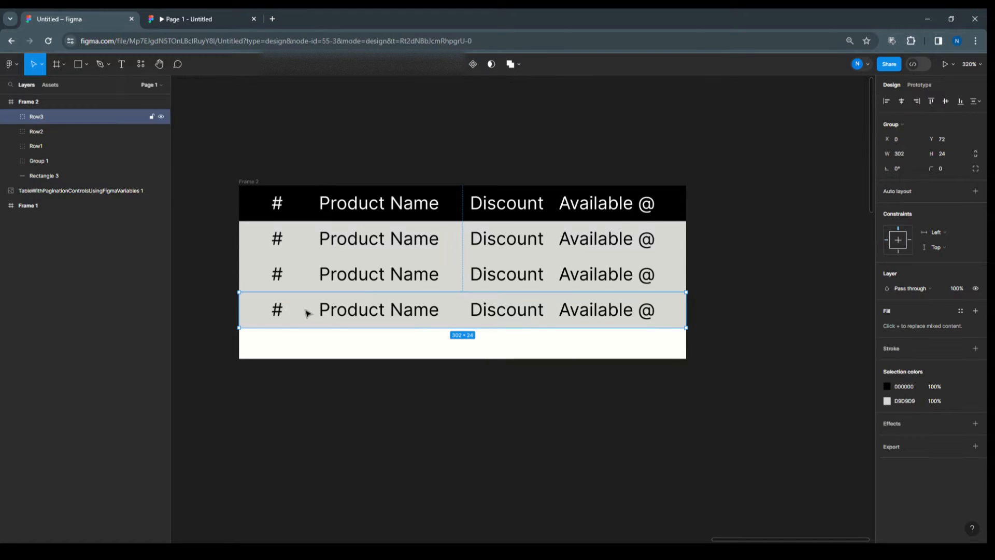
pyautogui.moveTo(308, 313); pyautogui.dragTo(306, 347)
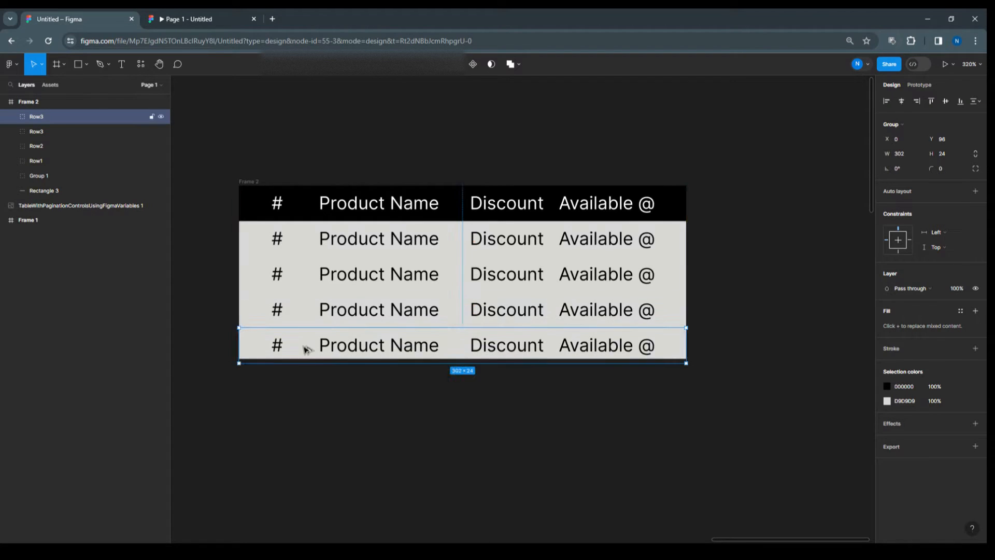
pyautogui.doubleClick(54, 114)
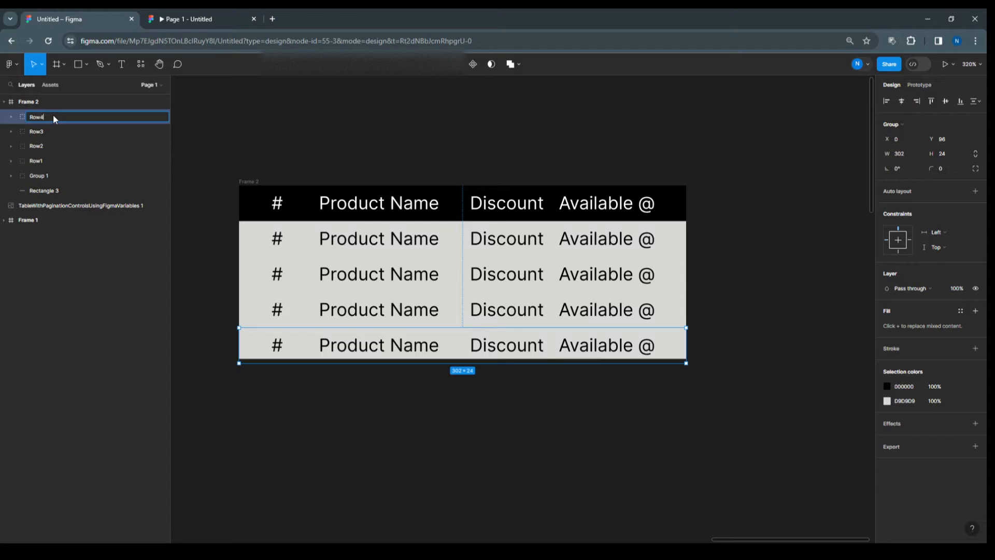
pyautogui.write('Row4')
pyautogui.click(203, 324)
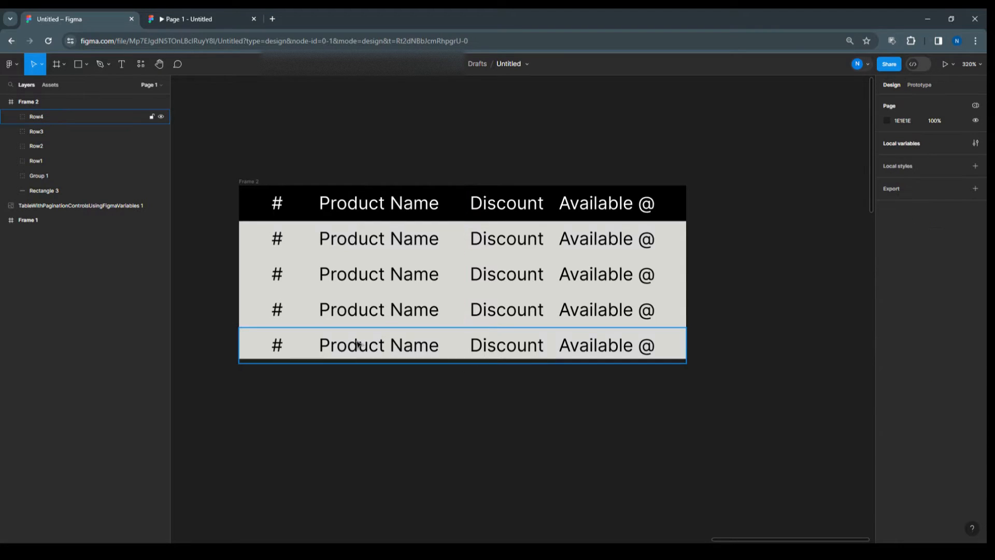
# Duplicate the Row4 group below the table's last row and rename the group still inside Frame 2 as Row5.
pyautogui.moveTo(358, 344); pyautogui.dragTo(358, 376)
pyautogui.doubleClick(39, 130)
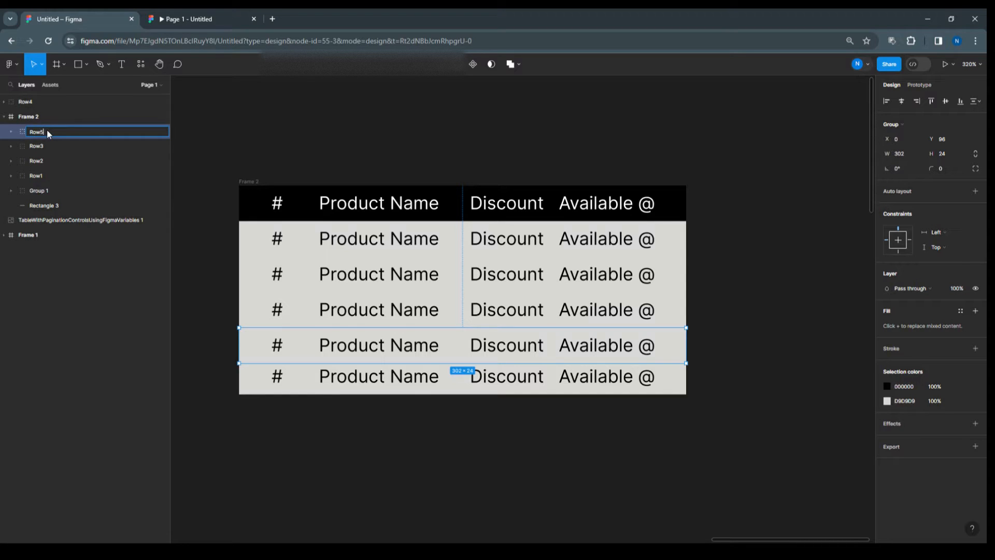
pyautogui.write('Row5')
# Duplicate the bottom row outside the frame directly below itself to add a sixth data row.
pyautogui.click(300, 378)
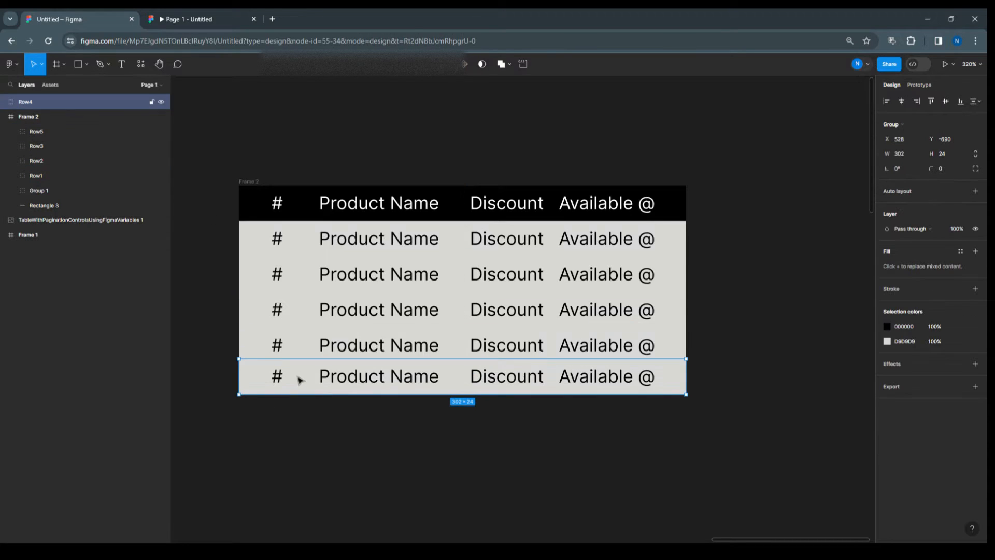
pyautogui.moveTo(299, 378); pyautogui.dragTo(301, 411)
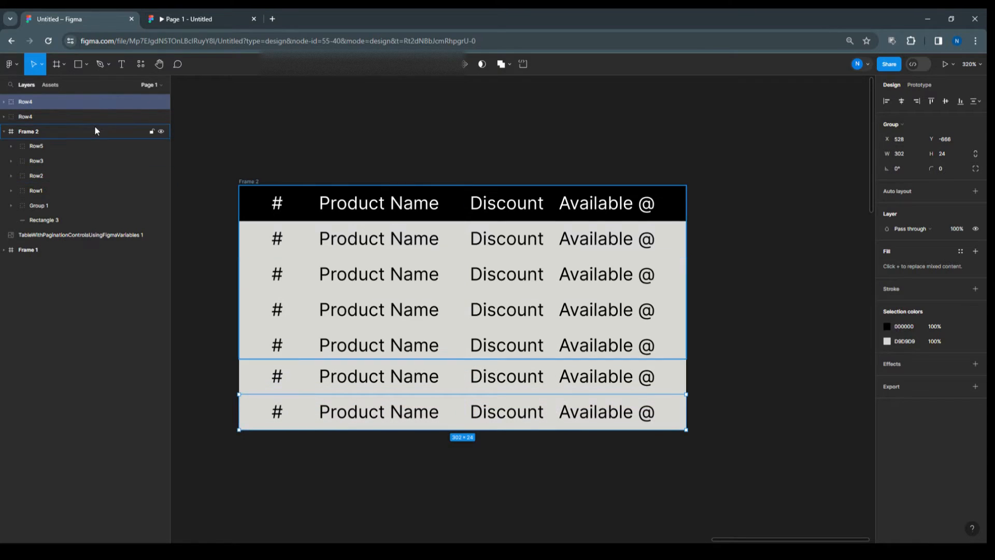
# Check which layer name belongs to each data row by selecting the row groups one after another.
pyautogui.doubleClick(46, 146)
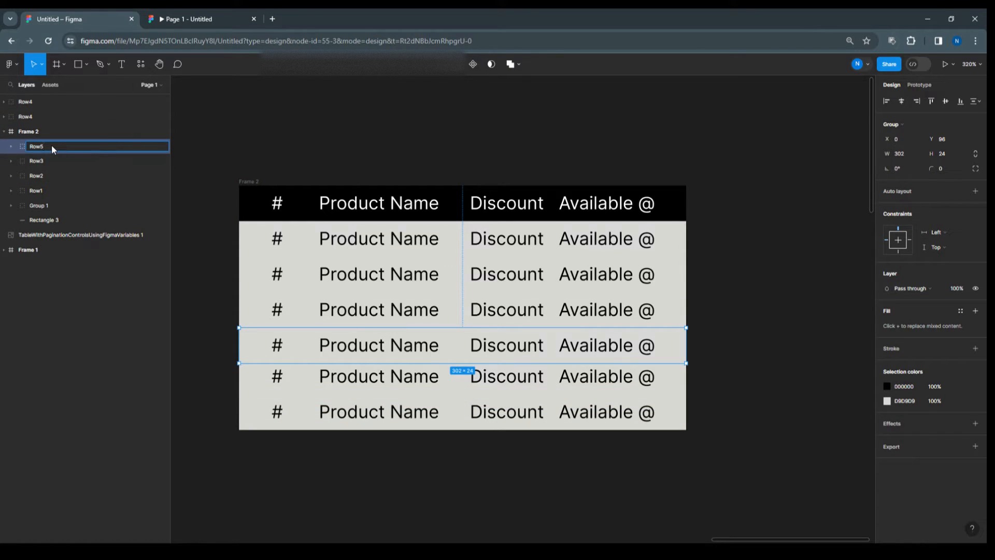
pyautogui.click(40, 161)
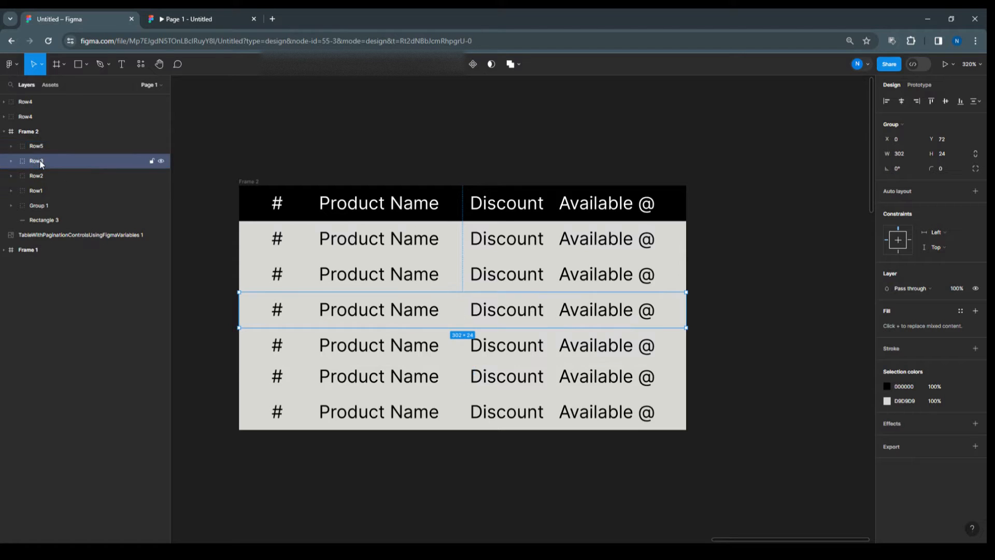
pyautogui.click(39, 174)
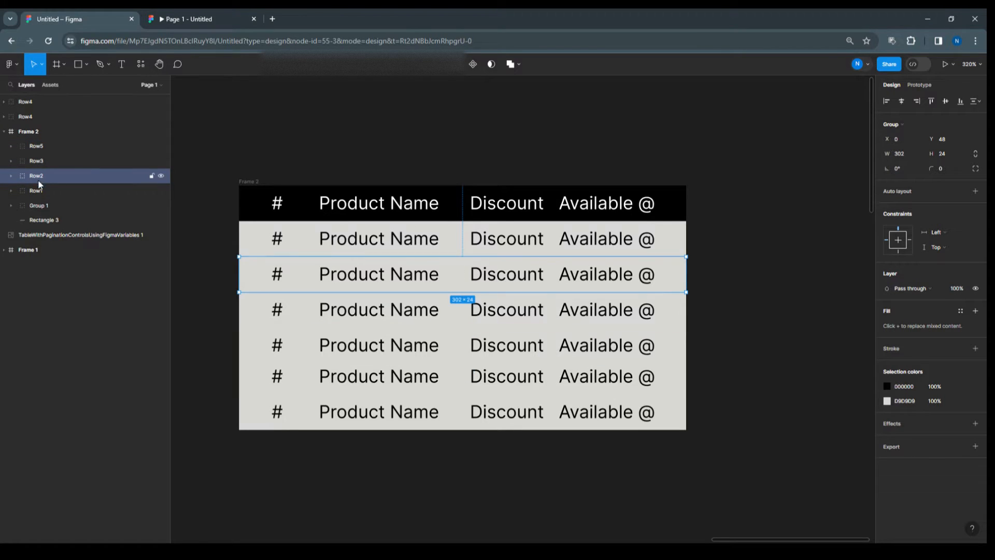
pyautogui.click(26, 117)
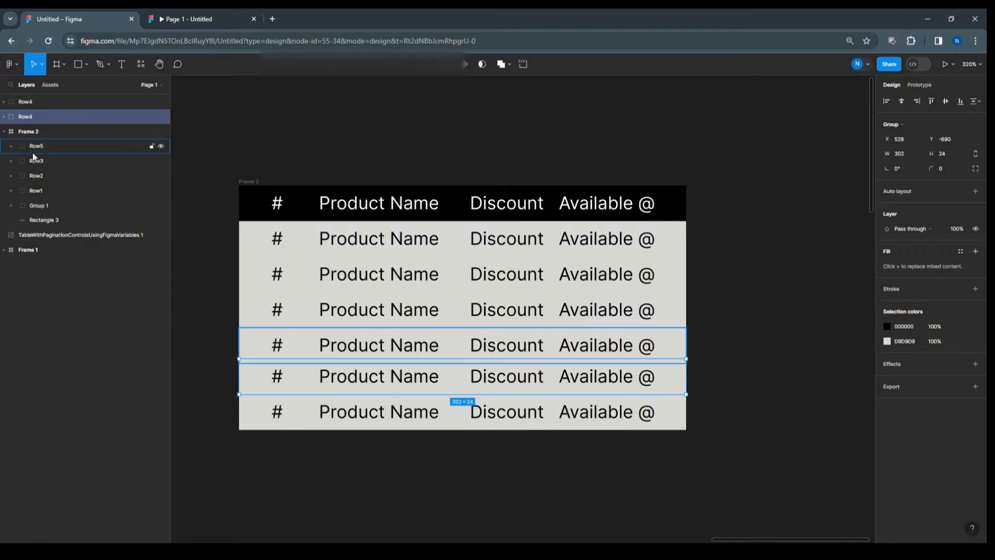
pyautogui.click(280, 237)
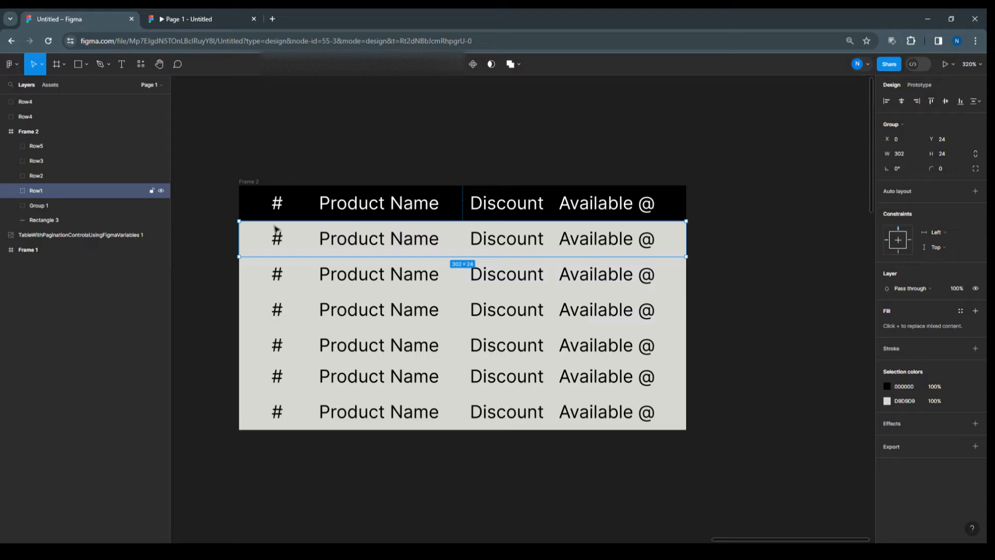
pyautogui.click(266, 270)
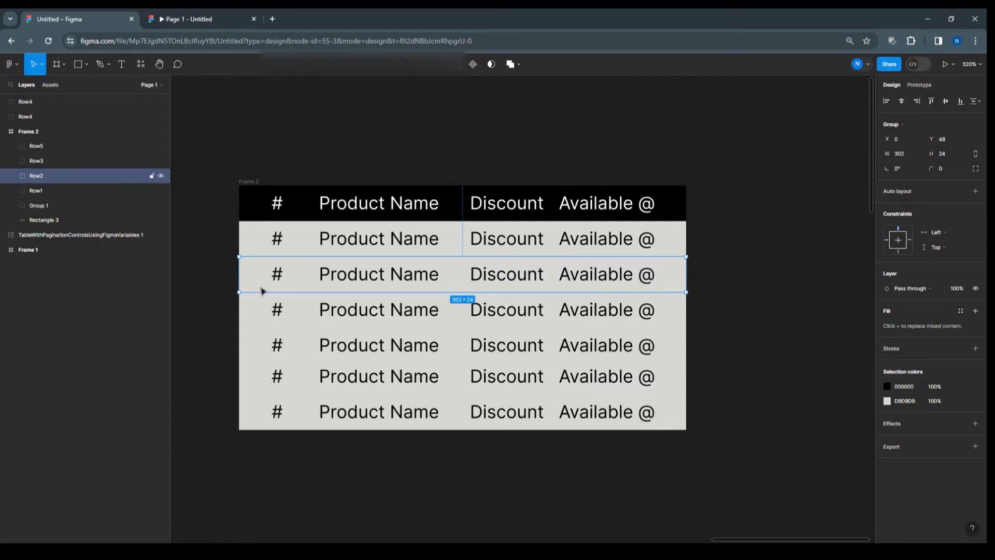
pyautogui.click(262, 307)
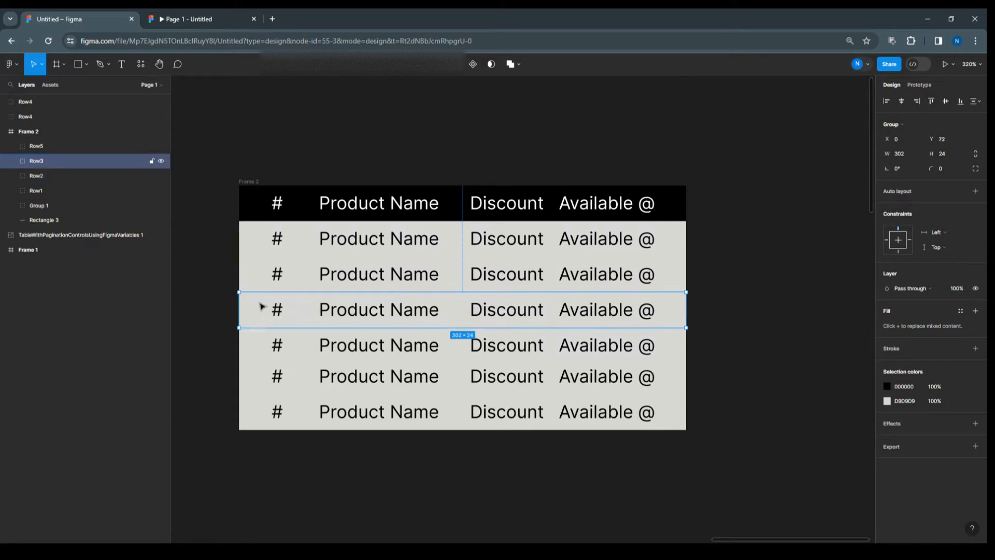
pyautogui.click(258, 342)
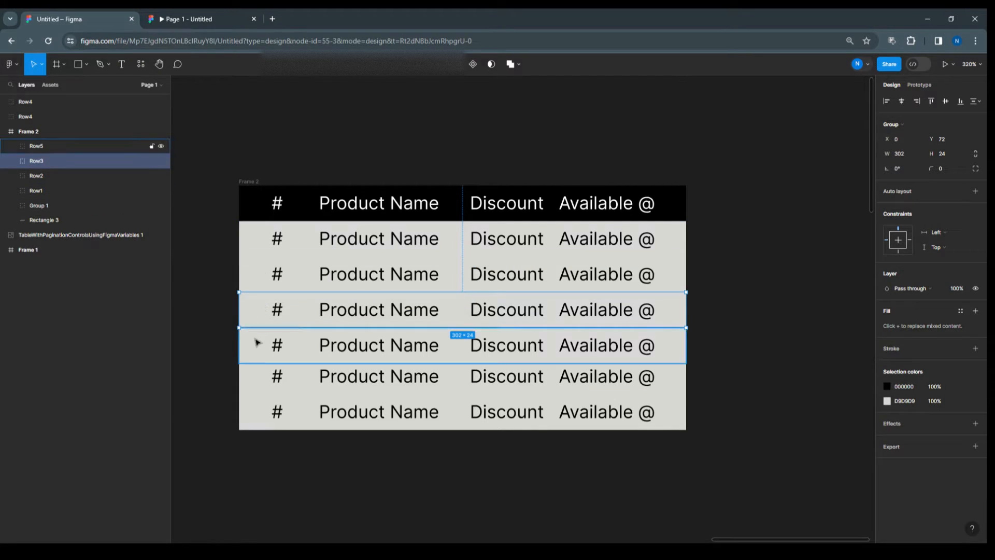
# Rename the fourth data row's group as Row4 and the fifth data row's group as Row5.
pyautogui.doubleClick(47, 147)
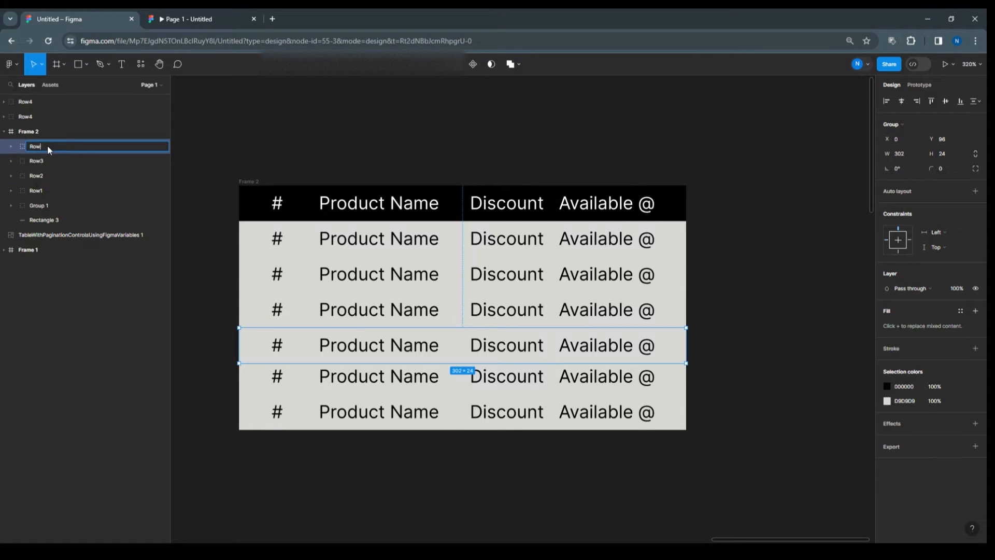
pyautogui.click(32, 116)
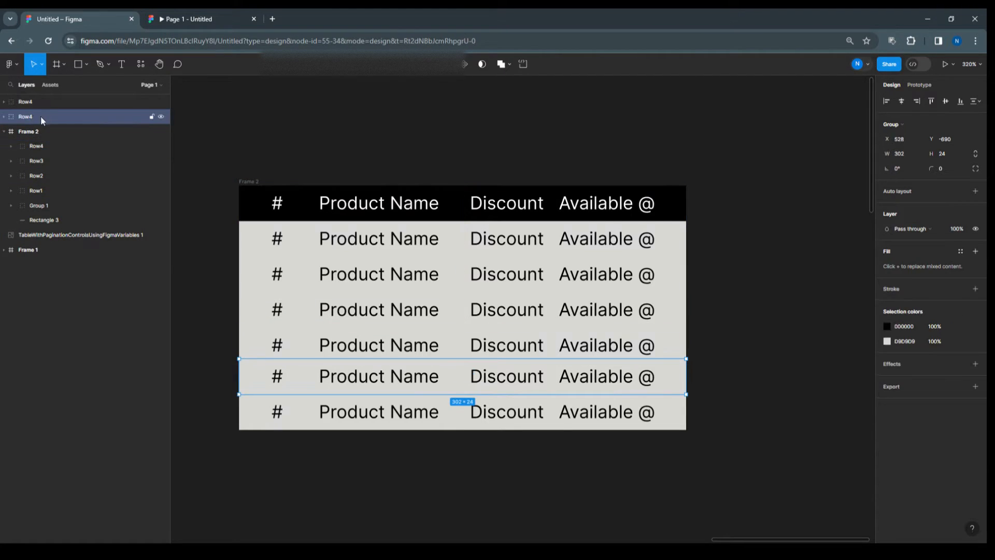
pyautogui.doubleClick(40, 116)
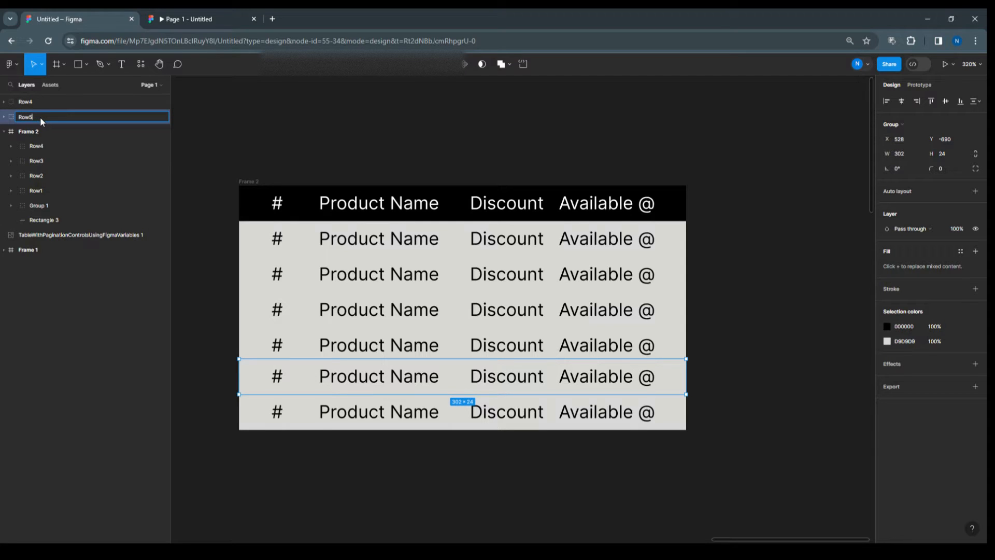
# Rename the sixth data row's group as Row6.
pyautogui.click(37, 104)
pyautogui.doubleClick(37, 106)
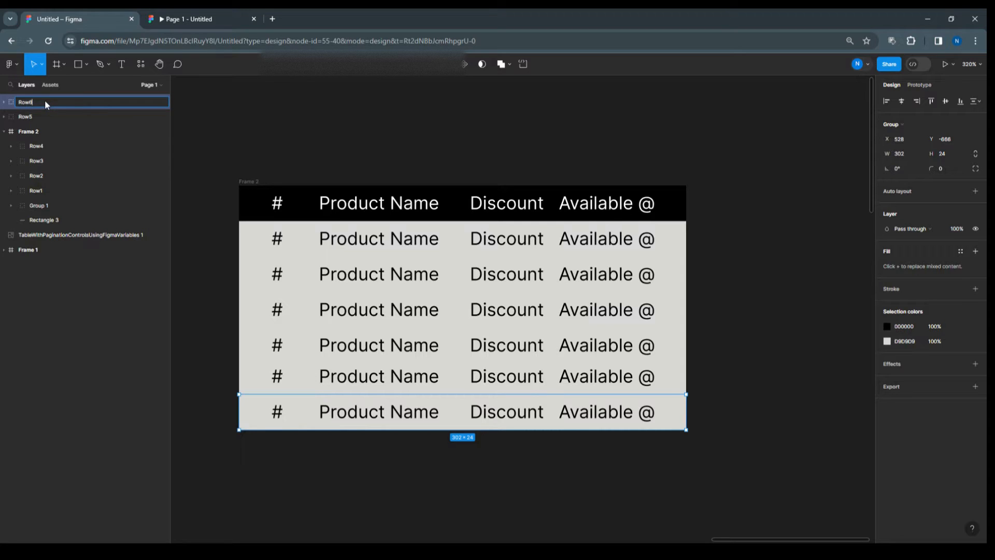
pyautogui.write('Row6')
pyautogui.click(335, 413)
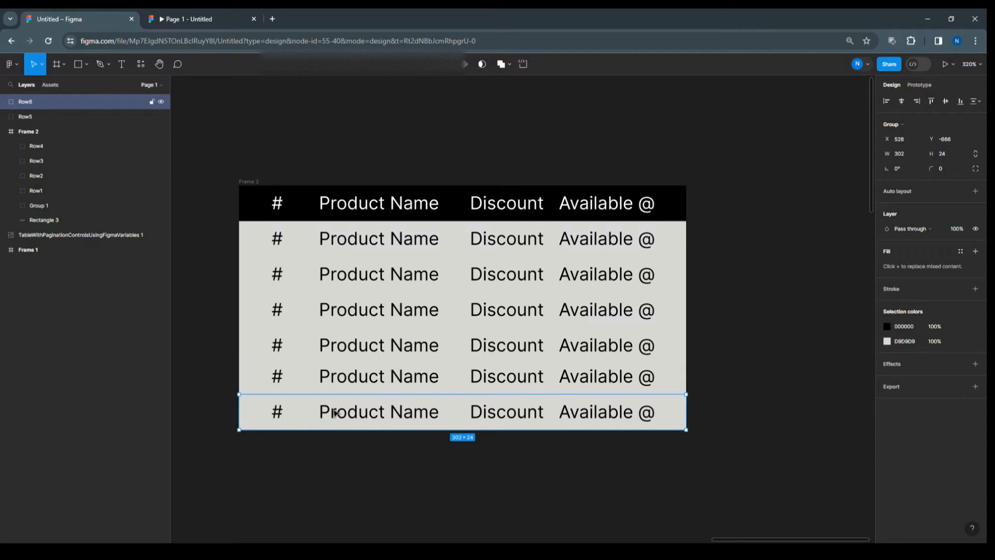
# Duplicate the Row6 group directly below itself and rename the copy as Row7.
pyautogui.hotkey('ctrl', 'd')
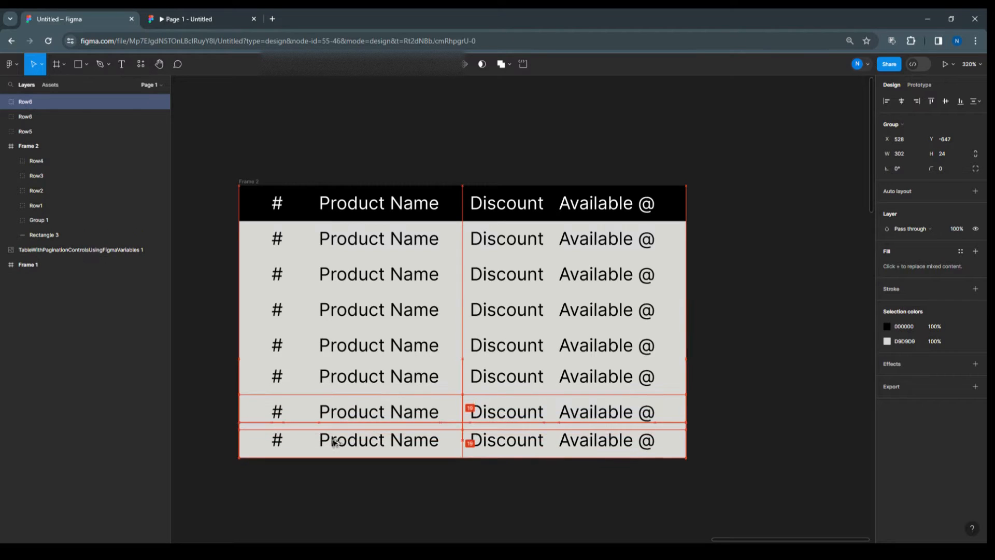
pyautogui.doubleClick(44, 102)
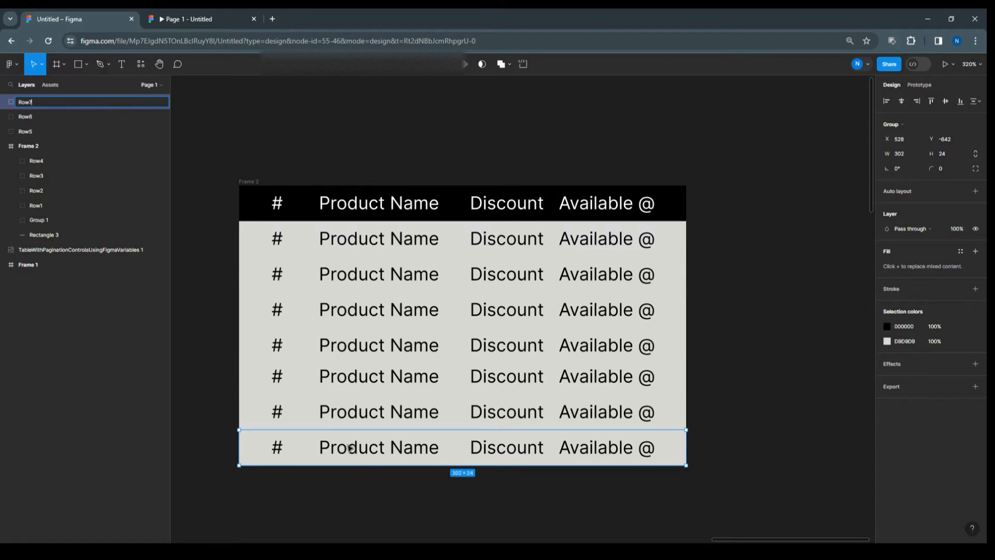
pyautogui.click(350, 447)
# Duplicate the Row7 group directly below itself and rename the copy as Row8.
pyautogui.hotkey('ctrl', 'd')
pyautogui.moveTo(347, 448); pyautogui.dragTo(350, 483)
pyautogui.doubleClick(45, 102)
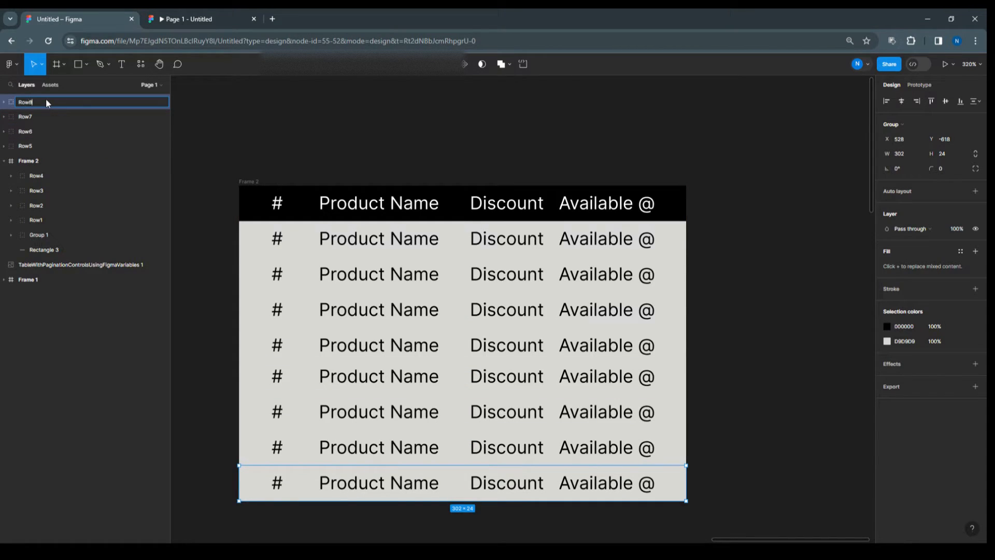
pyautogui.write('Row8')
pyautogui.scroll(-3, 311, 290)
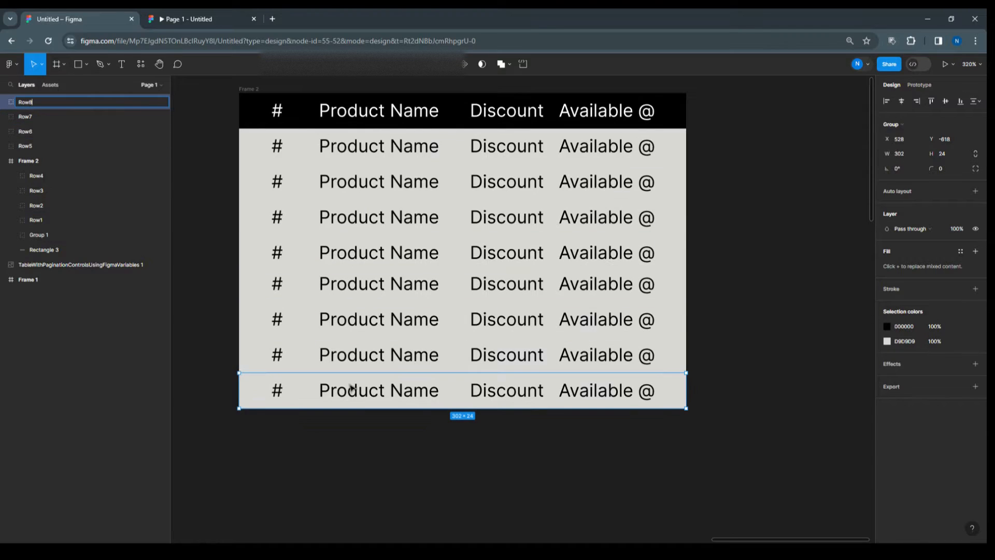
pyautogui.press('Return')
# Duplicate the Row8 group directly below itself and rename the copy as Row9.
pyautogui.moveTo(351, 388); pyautogui.dragTo(353, 423)
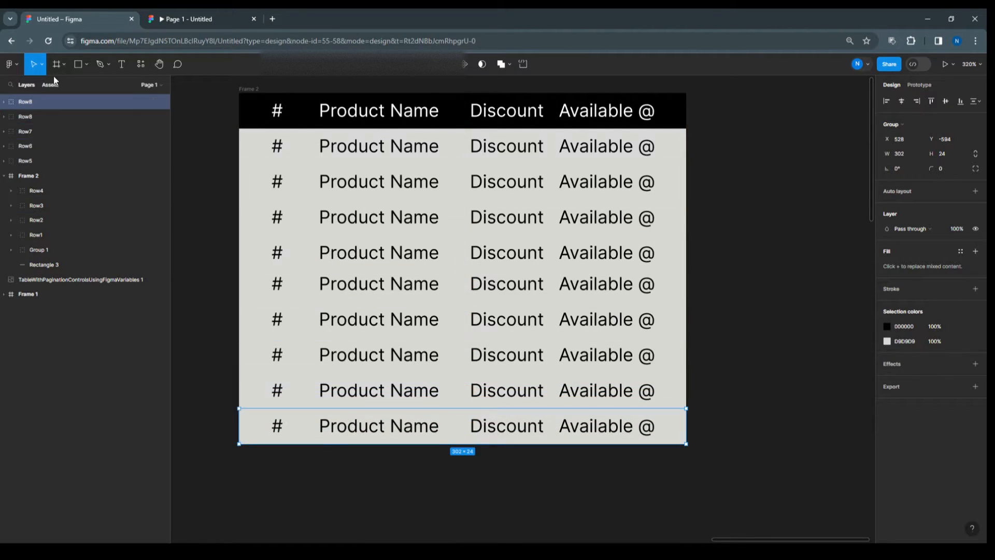
pyautogui.doubleClick(25, 102)
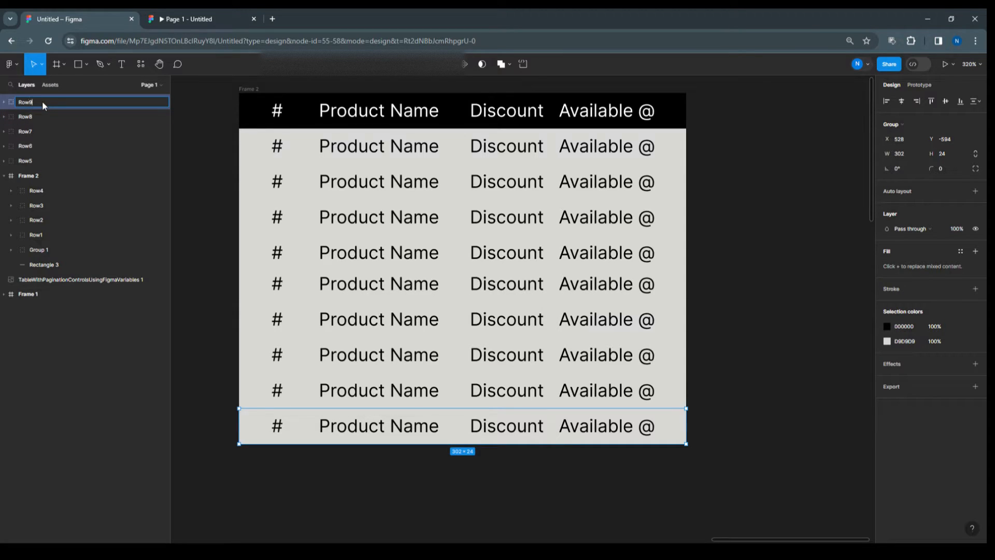
pyautogui.click(745, 216)
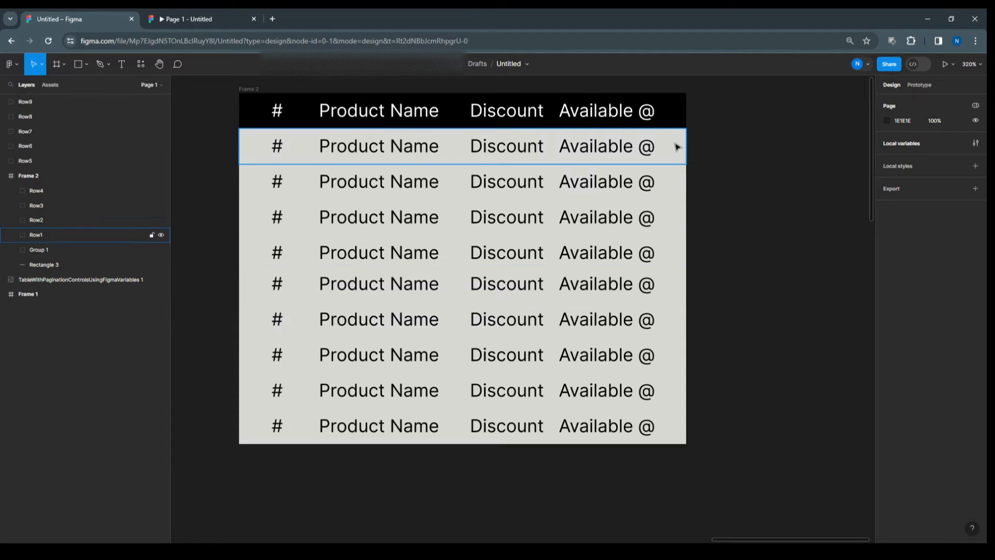
# Create a new local variable collection named ProductTable.
pyautogui.click(886, 144)
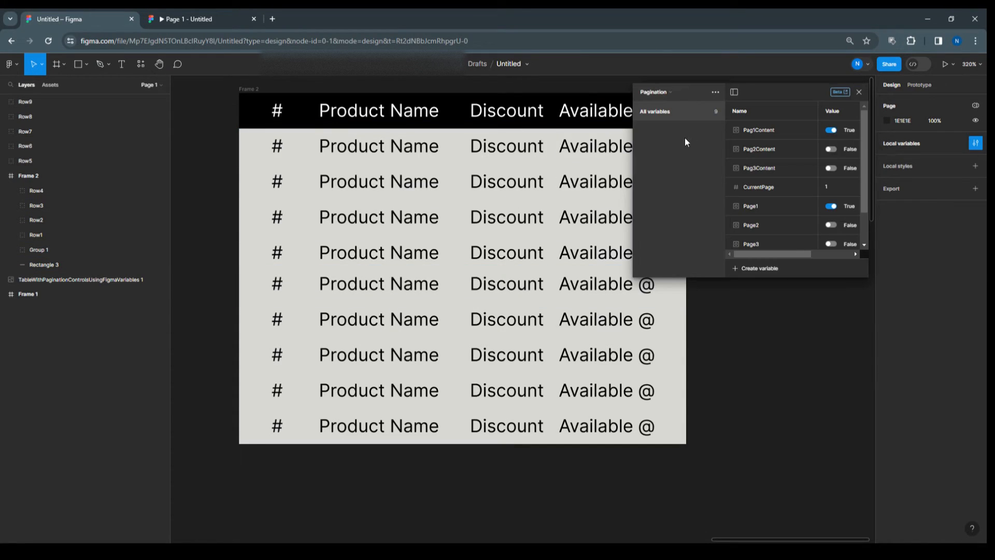
pyautogui.click(676, 93)
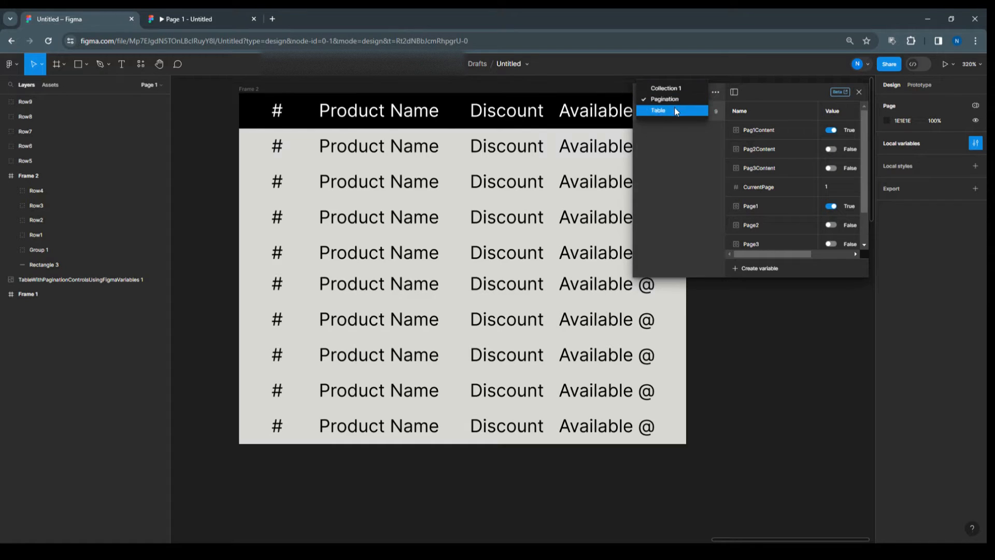
pyautogui.click(716, 94)
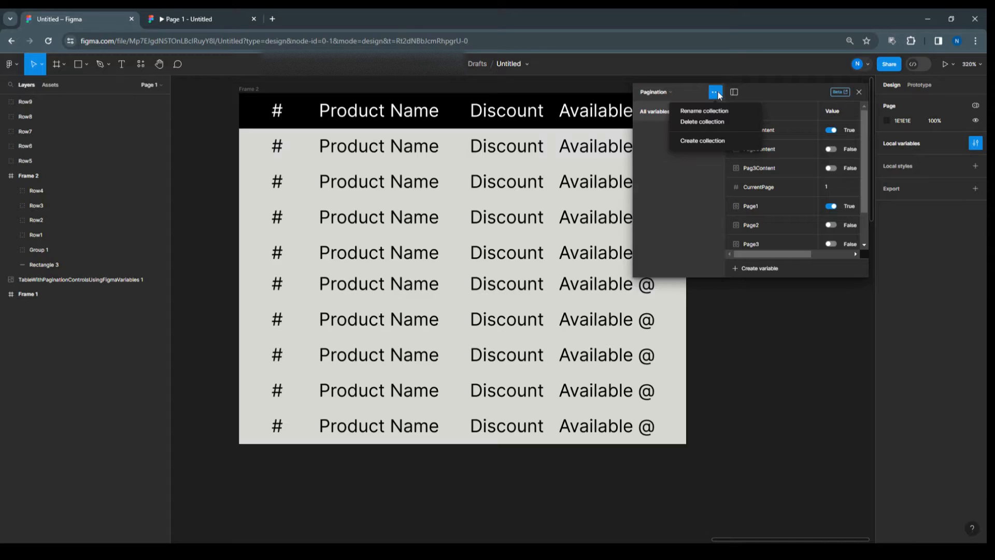
pyautogui.click(710, 139)
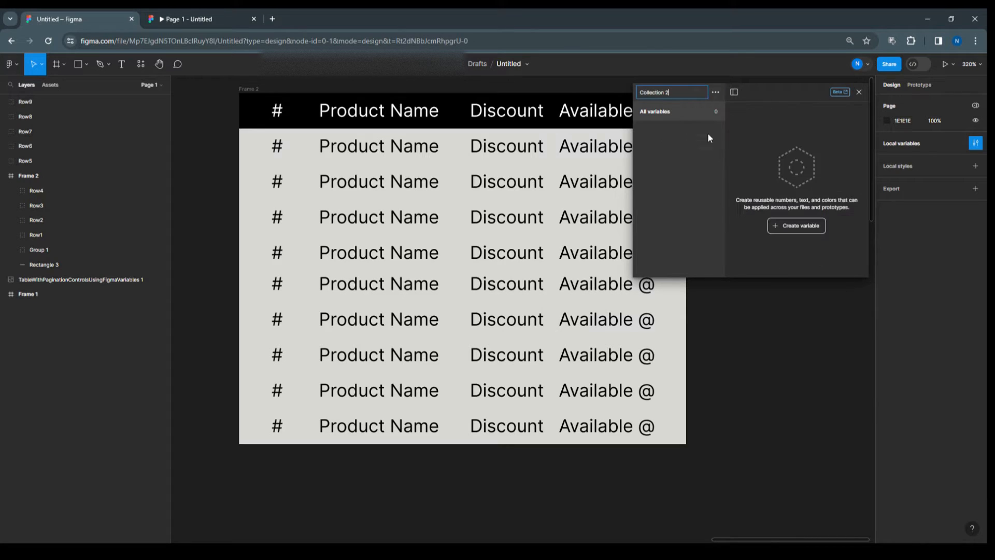
pyautogui.tripleClick(683, 94)
pyautogui.write('T')
pyautogui.write('roduc')
pyautogui.write('tTa')
# Widen the local variables window to about the full canvas width and move it just below the table's header row.
pyautogui.click(783, 226)
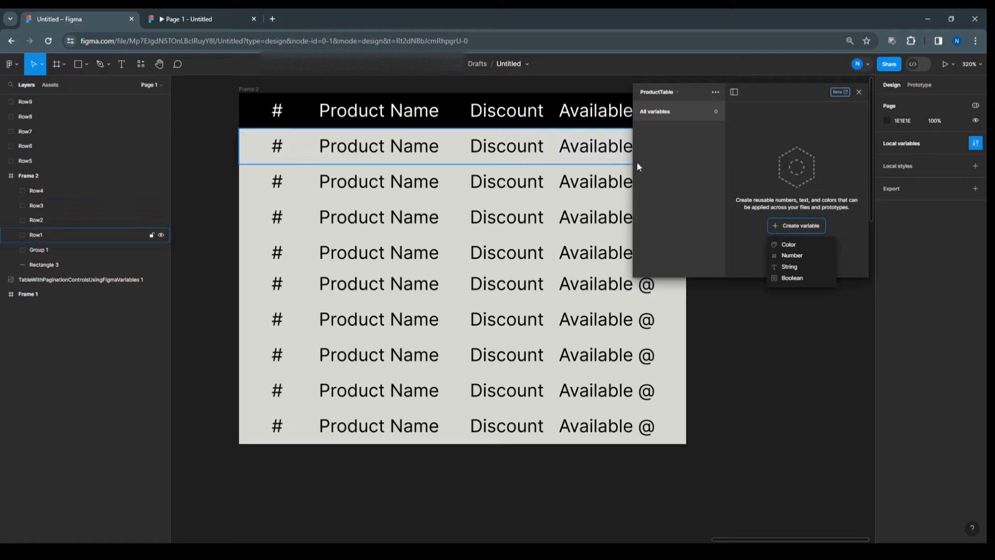
pyautogui.click(753, 93)
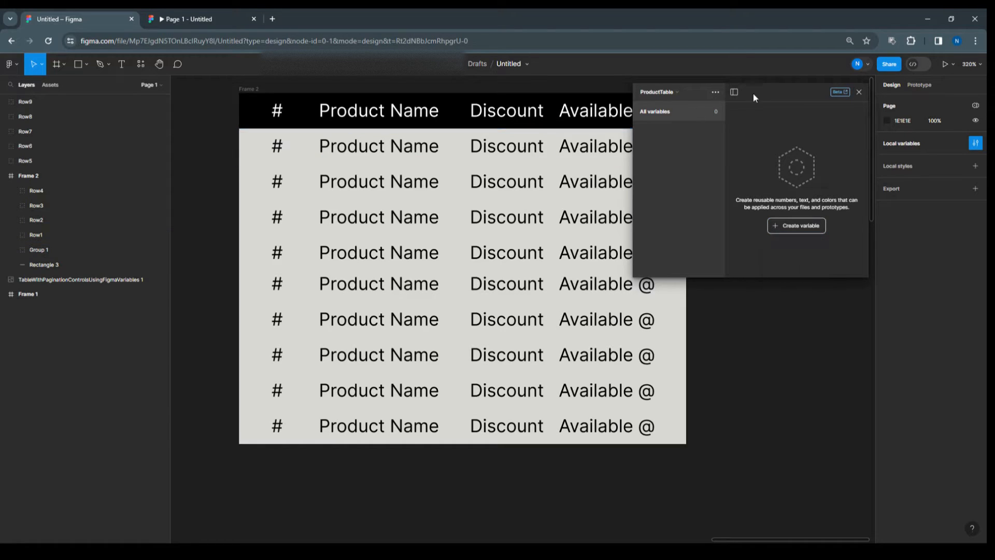
pyautogui.moveTo(630, 165); pyautogui.dragTo(237, 185)
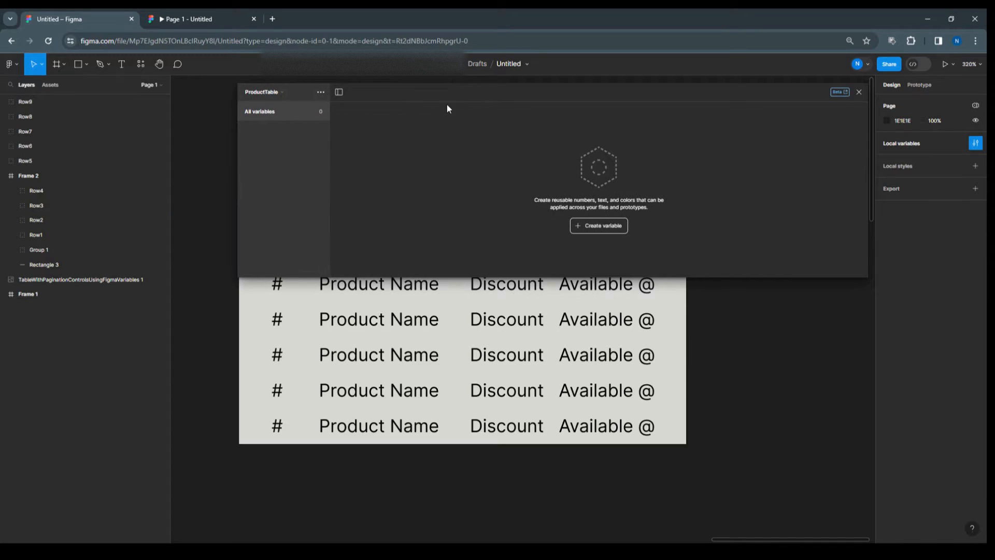
pyautogui.moveTo(451, 95); pyautogui.dragTo(442, 142)
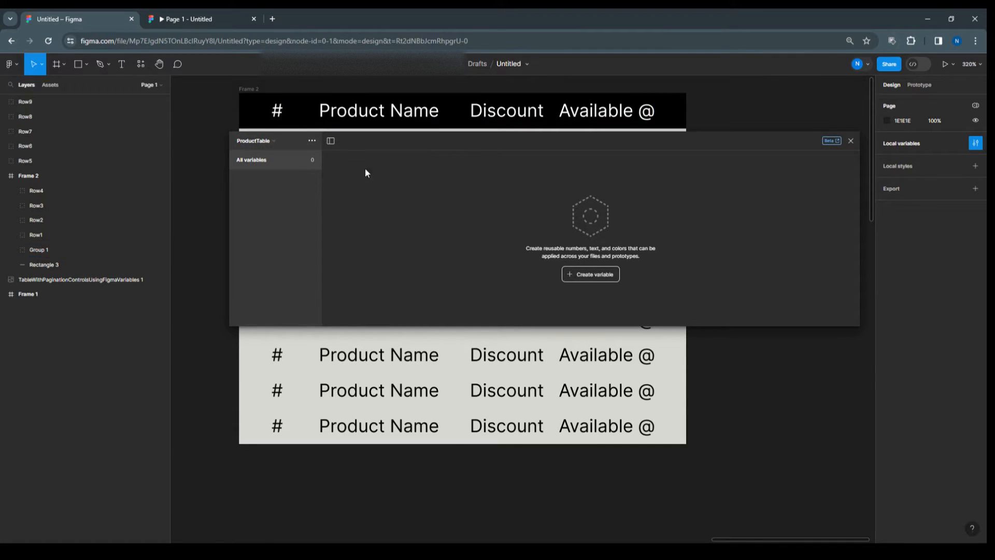
# Create a number variable named ProductNumber in the ProductTable collection.
pyautogui.click(596, 275)
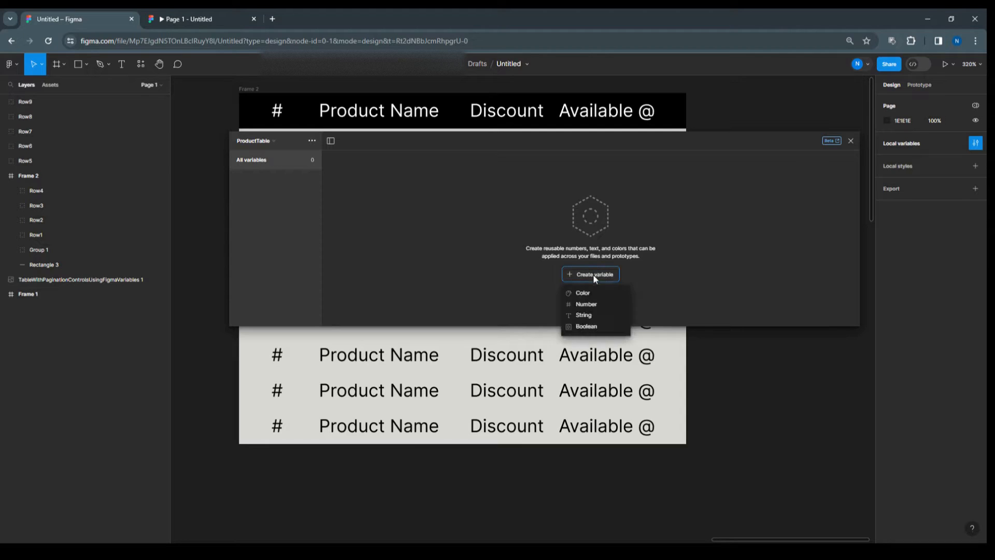
pyautogui.click(596, 304)
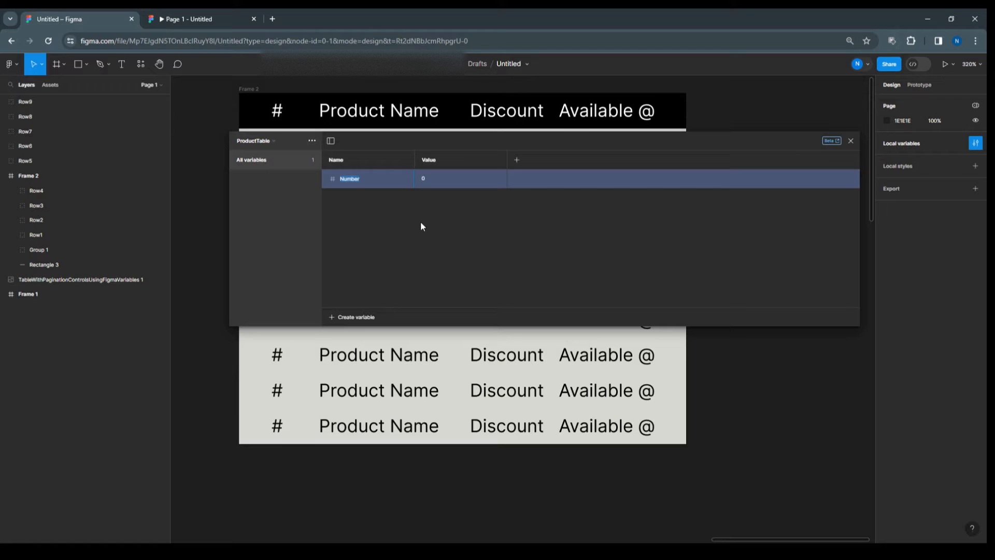
pyautogui.write('P')
pyautogui.press('BackSpace')
pyautogui.write('ProductNumb')
pyautogui.rightClick(361, 178)
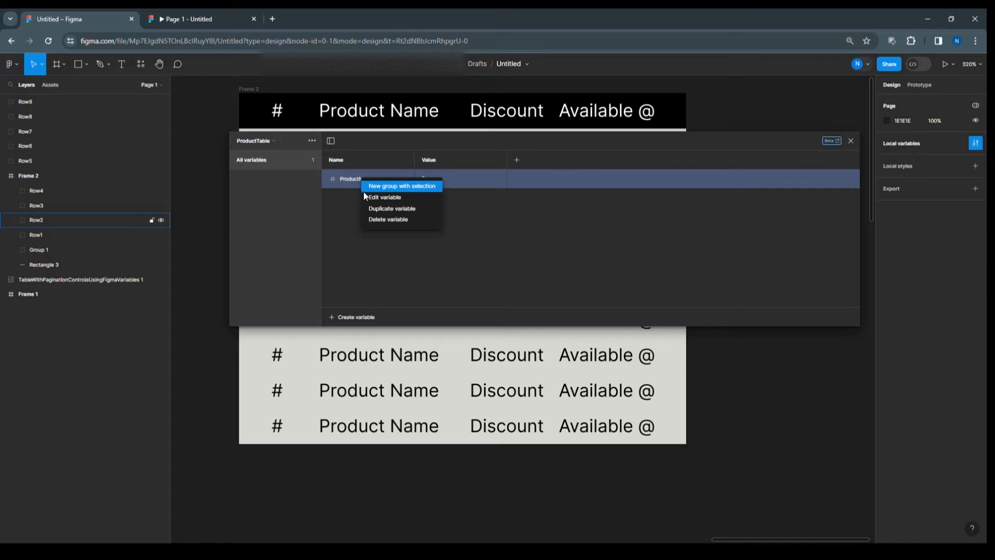
pyautogui.click(341, 313)
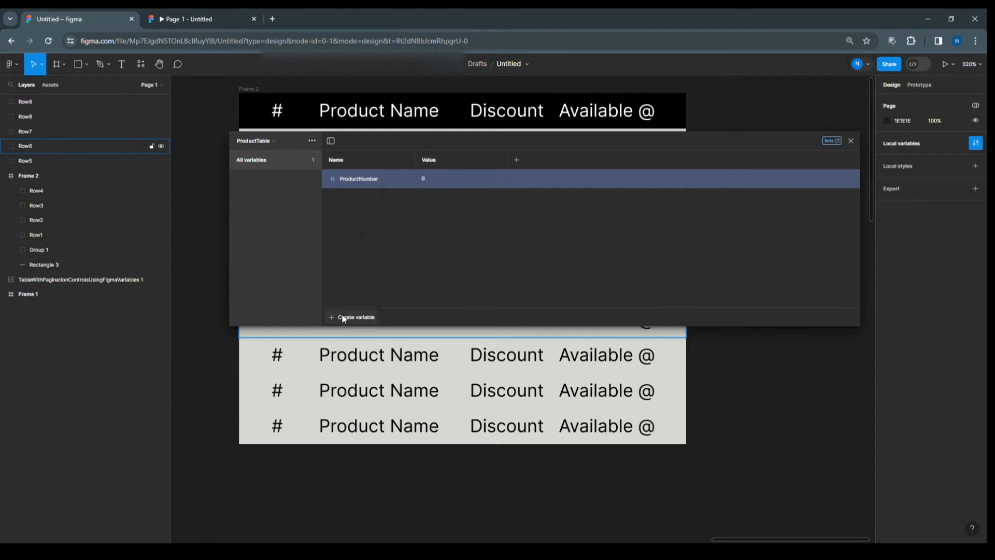
# Create a string variable named ProductName in the ProductTable collection.
pyautogui.click(344, 317)
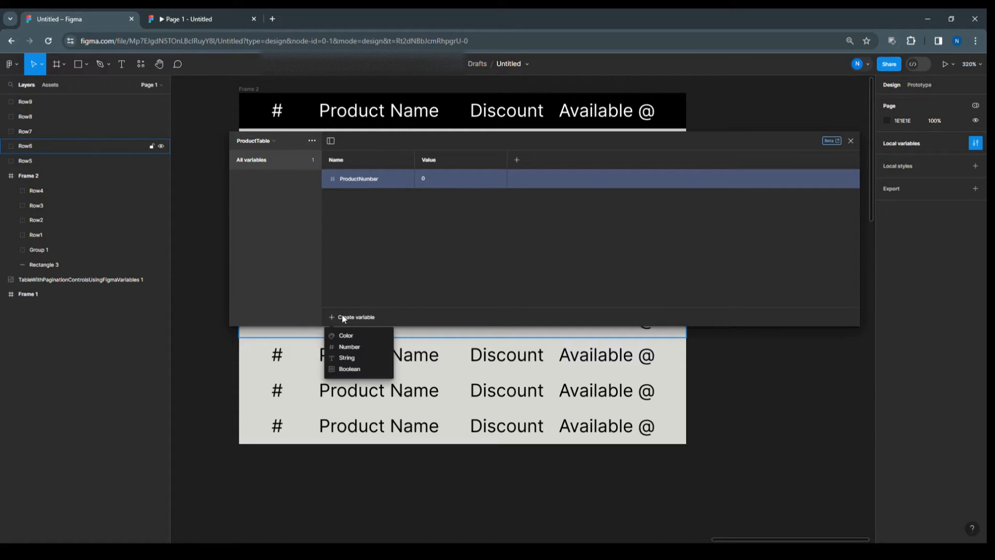
pyautogui.click(349, 357)
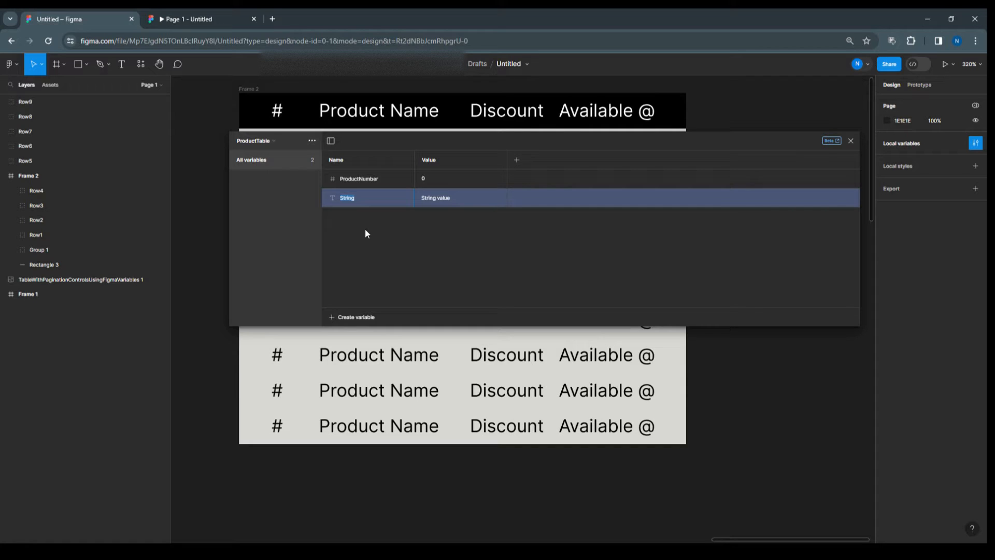
pyautogui.write('ProductName')
# Duplicate the ProductName variable and rename the copy as Discount.
pyautogui.rightClick(390, 201)
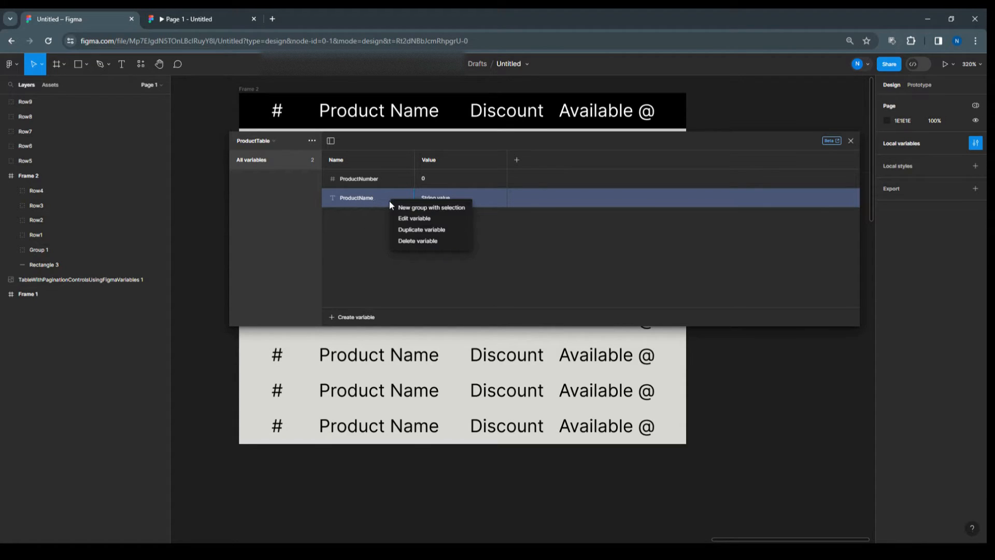
pyautogui.click(395, 229)
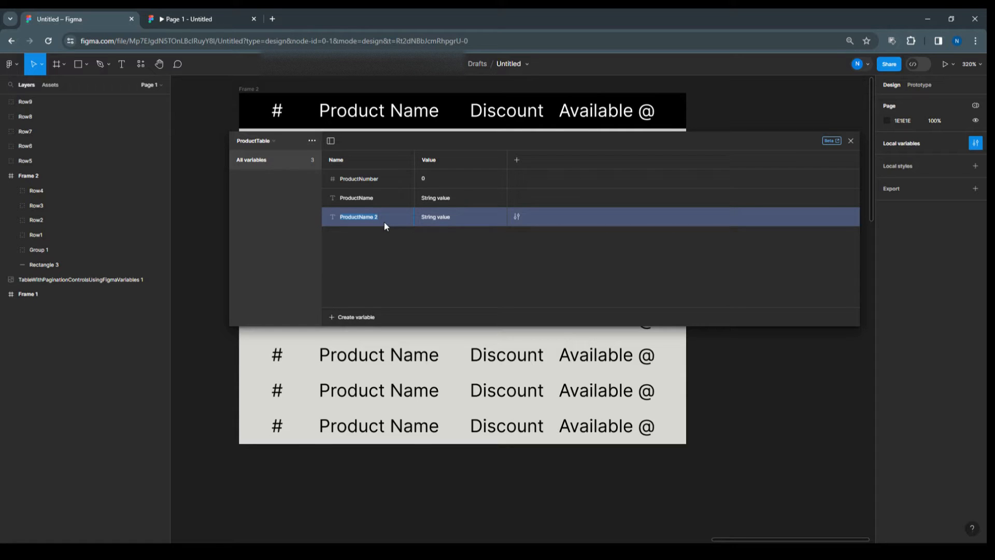
pyautogui.write('Discount')
pyautogui.press('Return')
# Duplicate the Discount variable and rename the copy as Available@.
pyautogui.rightClick(381, 218)
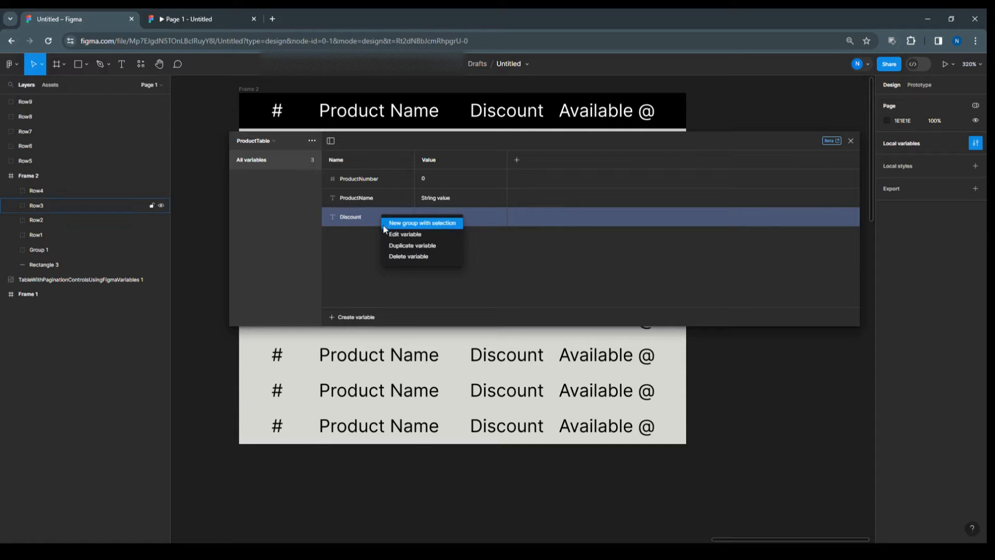
pyautogui.click(385, 243)
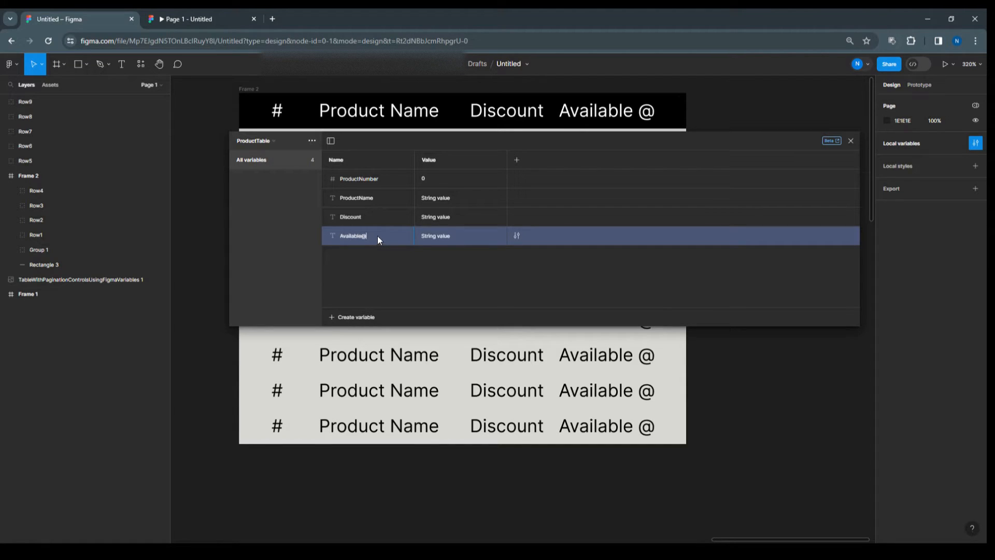
pyautogui.rightClick(378, 233)
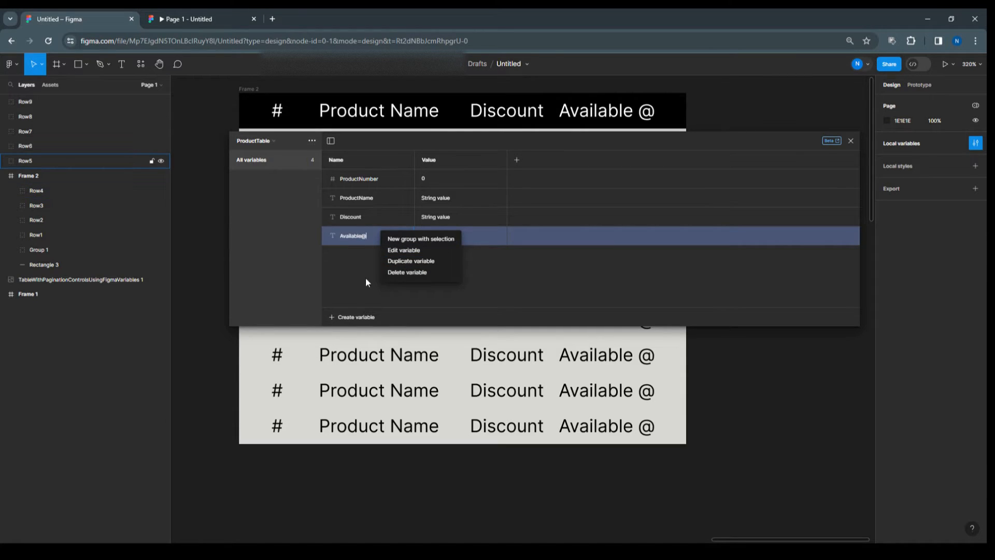
pyautogui.click(349, 318)
# Create a boolean variable named RowBackground in the ProductTable collection.
pyautogui.click(349, 319)
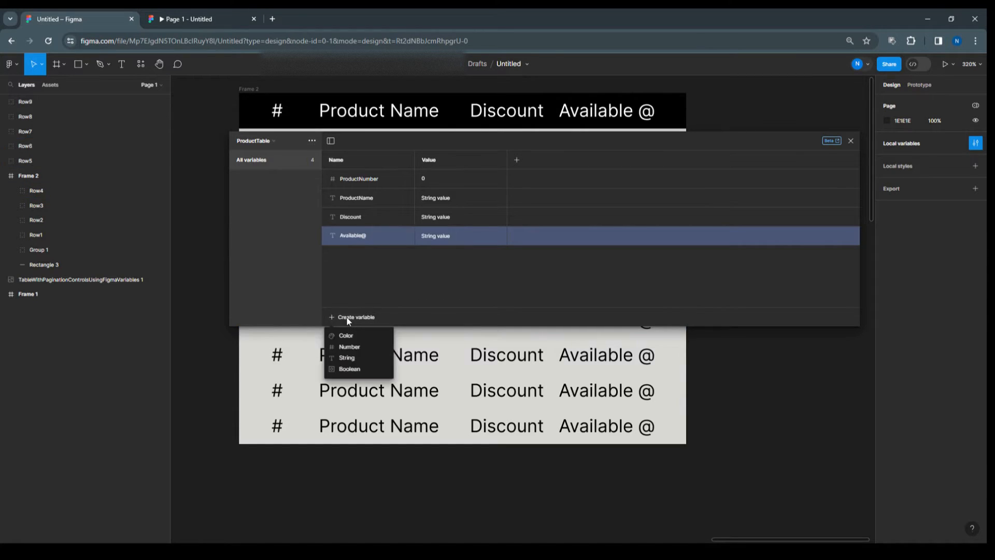
pyautogui.click(352, 368)
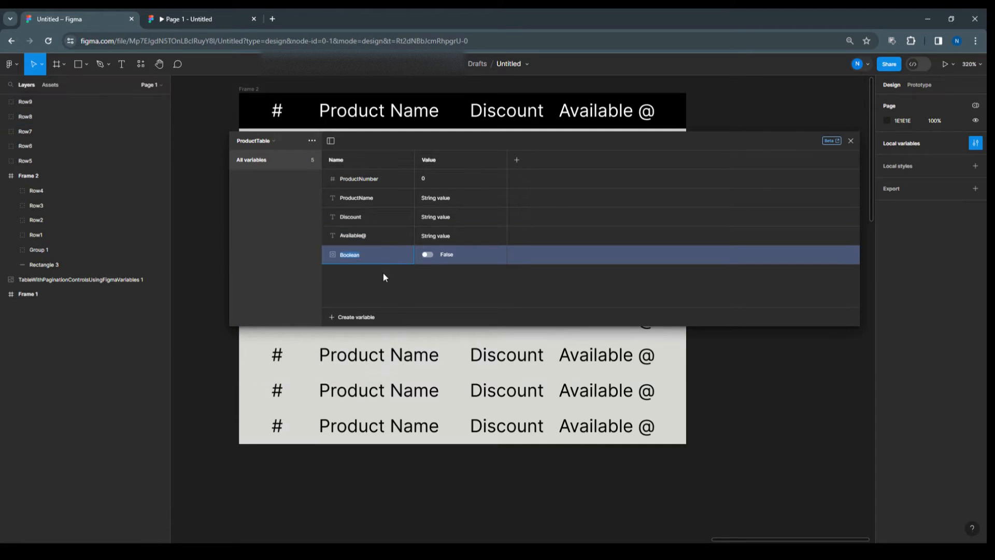
pyautogui.write('Bow')
pyautogui.press('Return')
# Name the collection's first mode Product1 and add two more modes named Product2 and Product3.
pyautogui.click(516, 161)
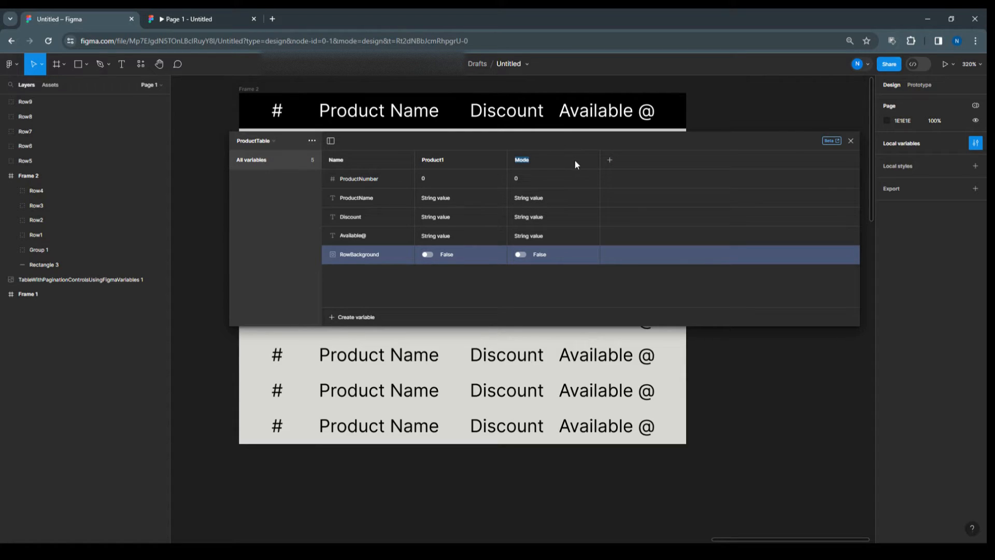
pyautogui.write('Product2')
pyautogui.click(609, 160)
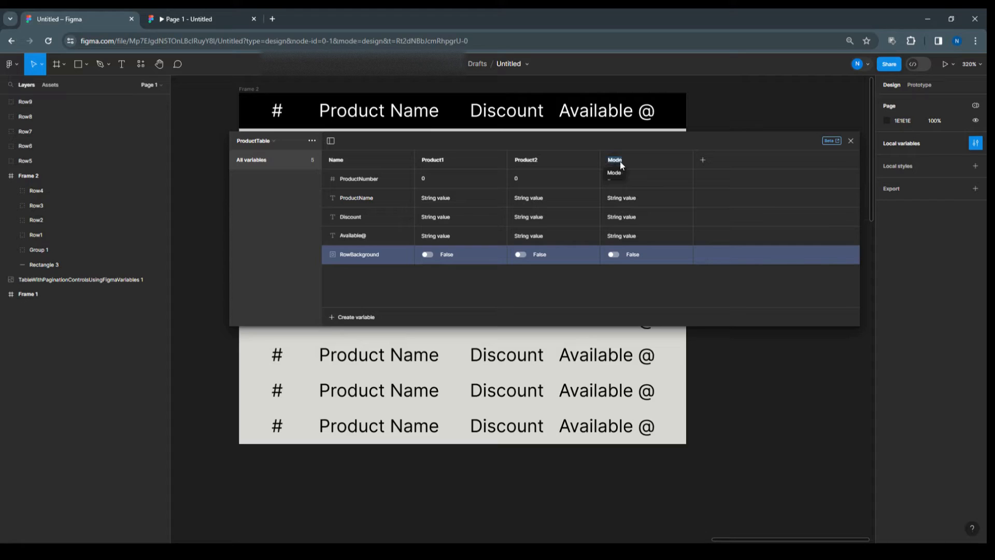
pyautogui.doubleClick(553, 161)
pyautogui.doubleClick(610, 161)
pyautogui.write('Product2')
pyautogui.press('BackSpace')
pyautogui.write('3')
# Add two further modes named Product4 and Product5 to the ProductTable collection.
pyautogui.click(703, 160)
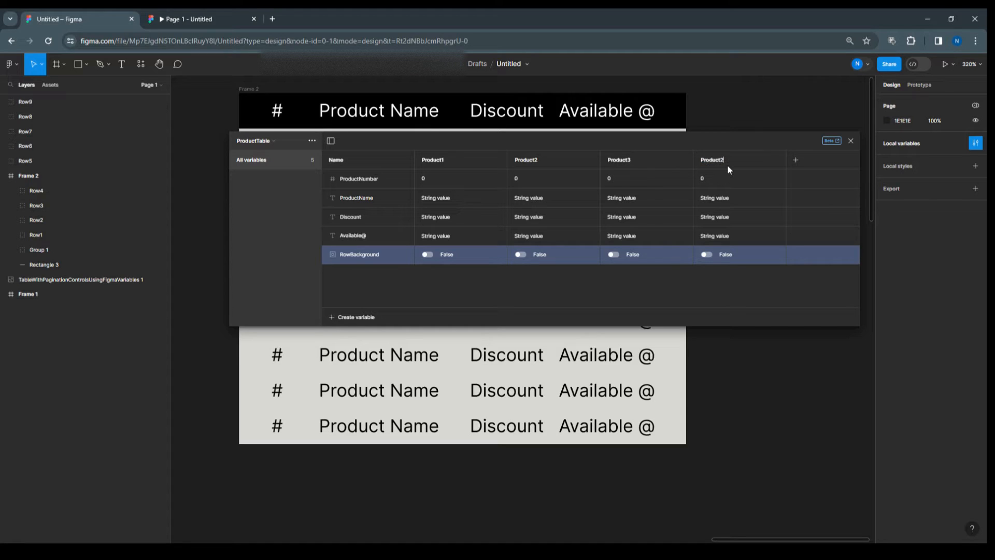
pyautogui.click(795, 159)
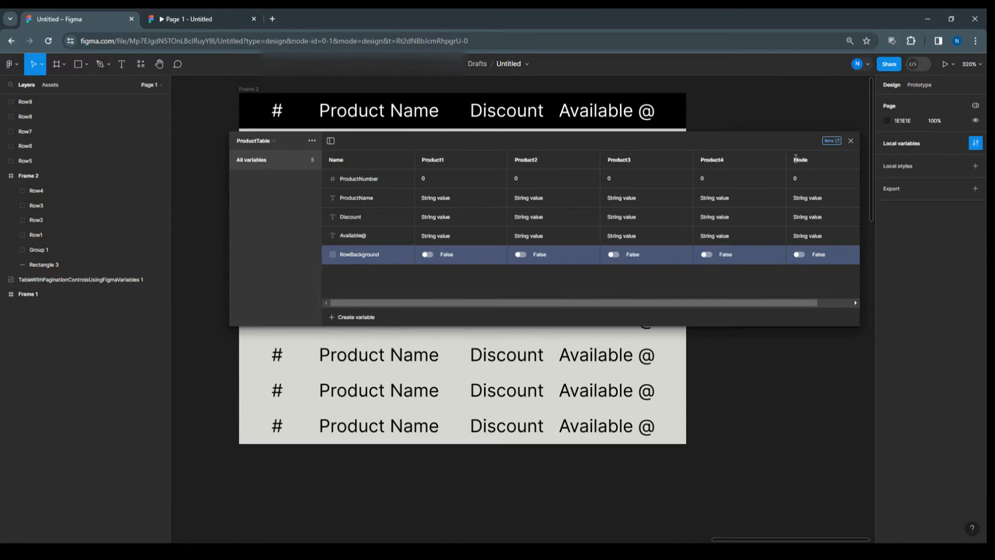
pyautogui.doubleClick(806, 163)
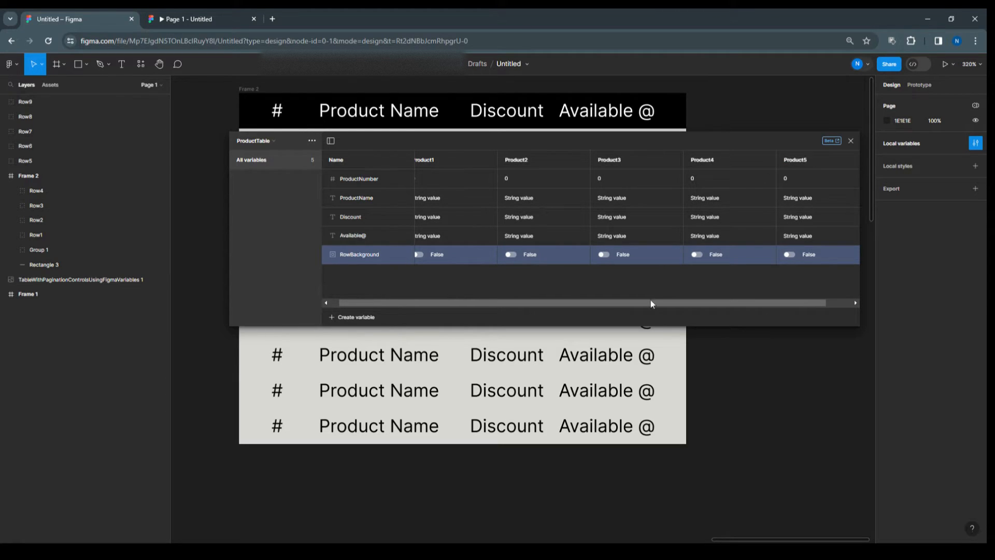
# Add two more modes named Product6 and Product7 to the ProductTable collection.
pyautogui.moveTo(651, 300); pyautogui.dragTo(676, 301)
pyautogui.click(851, 162)
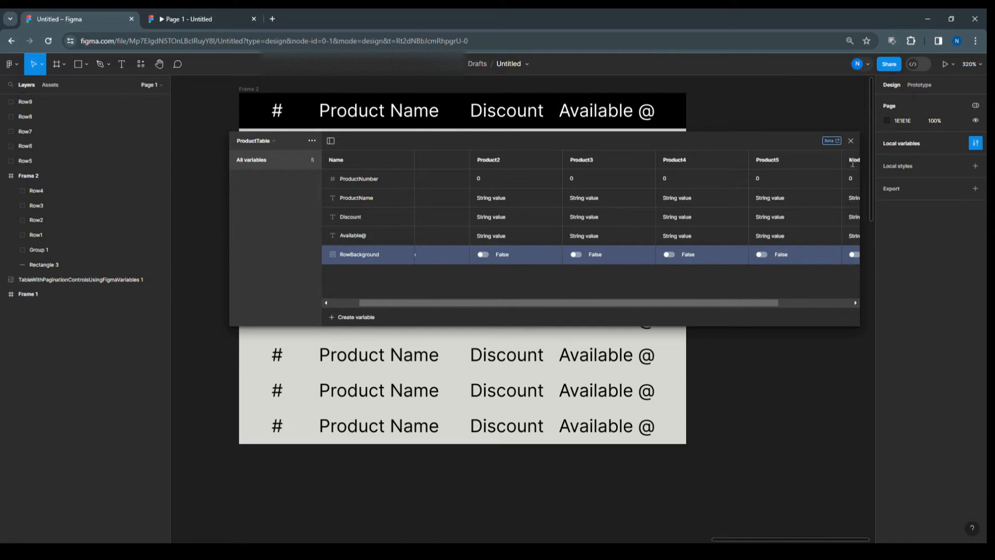
pyautogui.moveTo(716, 304); pyautogui.dragTo(791, 305)
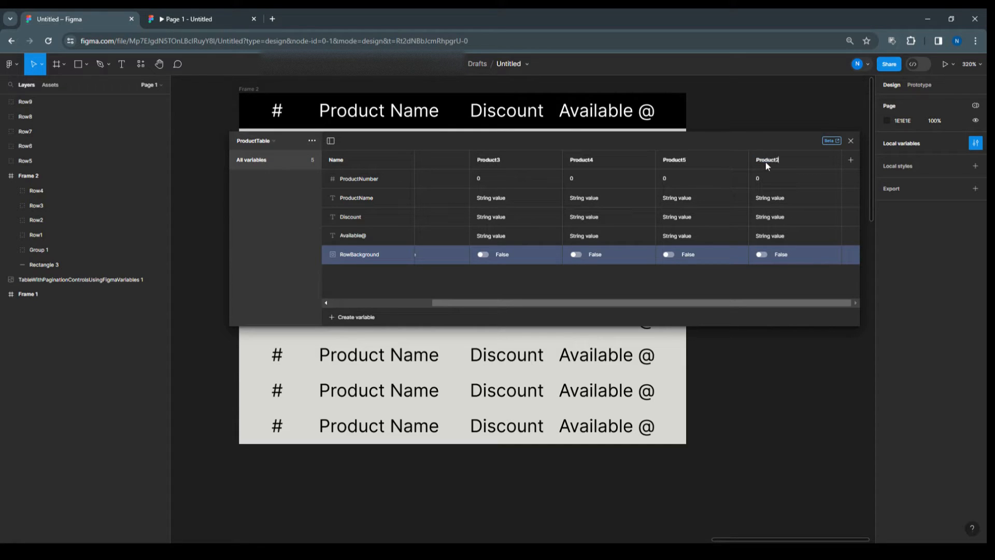
pyautogui.press('Return')
pyautogui.click(850, 160)
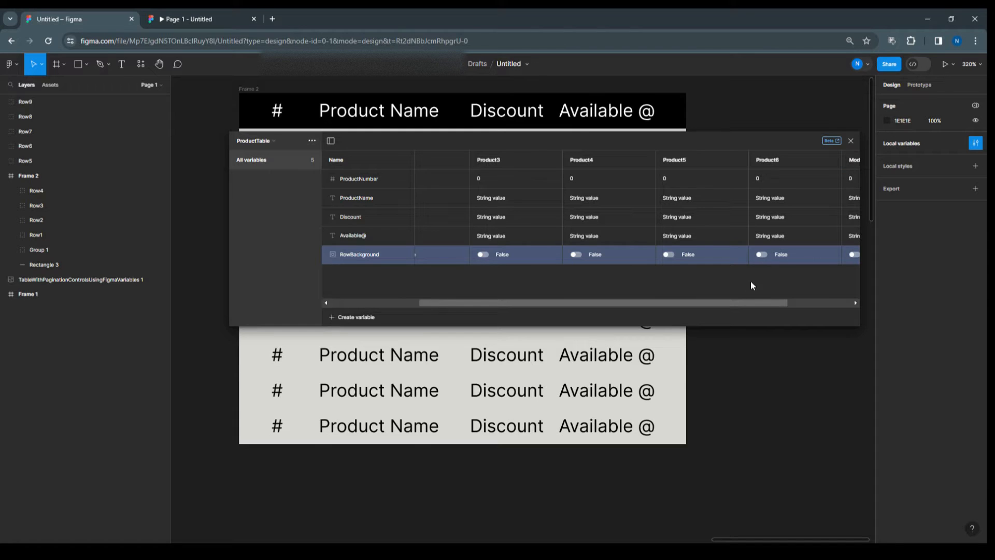
pyautogui.moveTo(737, 305); pyautogui.dragTo(799, 305)
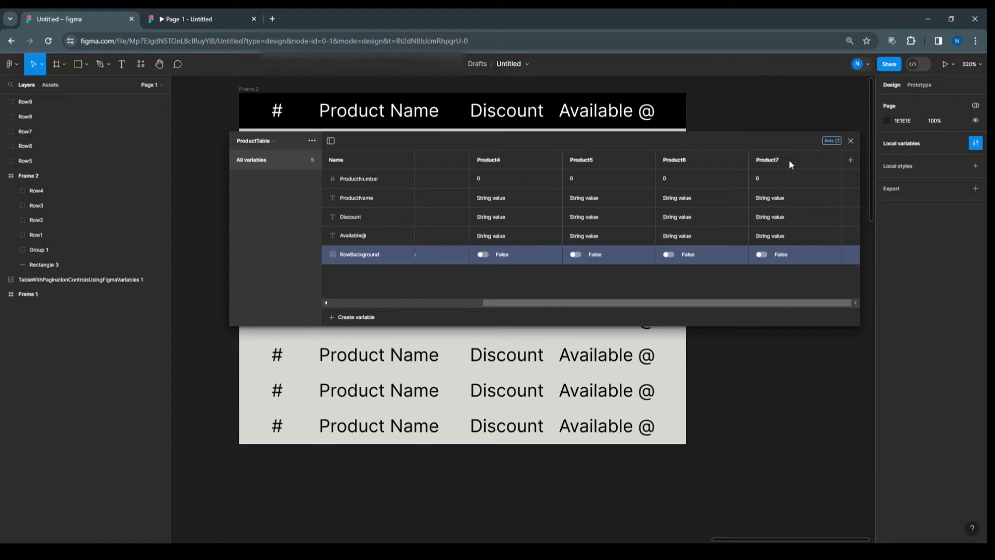
# Extend the ProductTable collection with modes named Product8 and Product9.
pyautogui.click(850, 159)
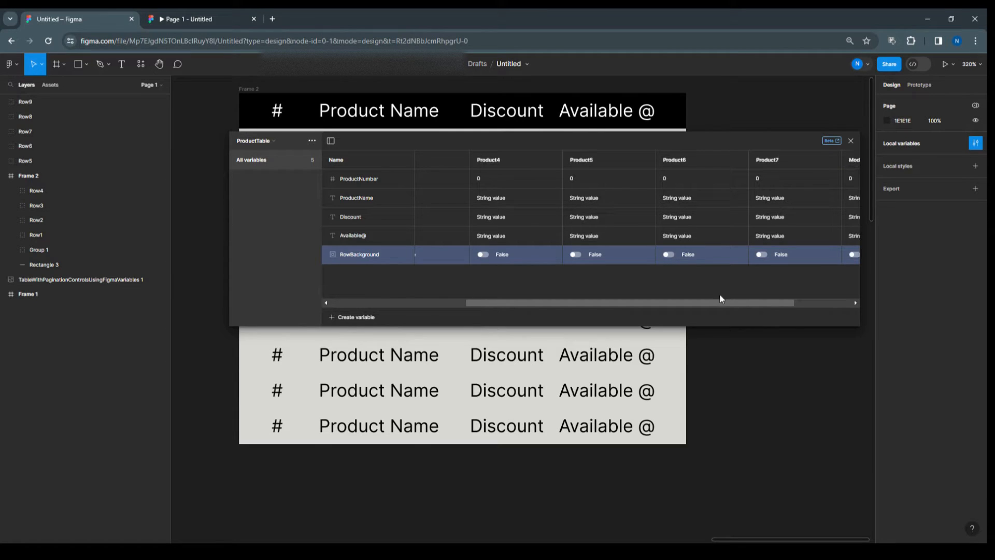
pyautogui.moveTo(722, 299); pyautogui.dragTo(774, 303)
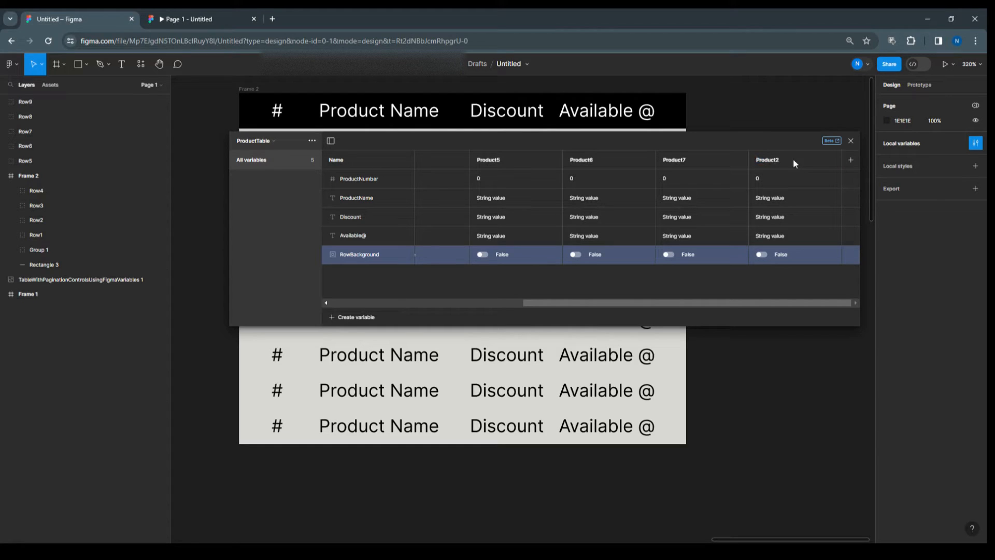
pyautogui.click(851, 160)
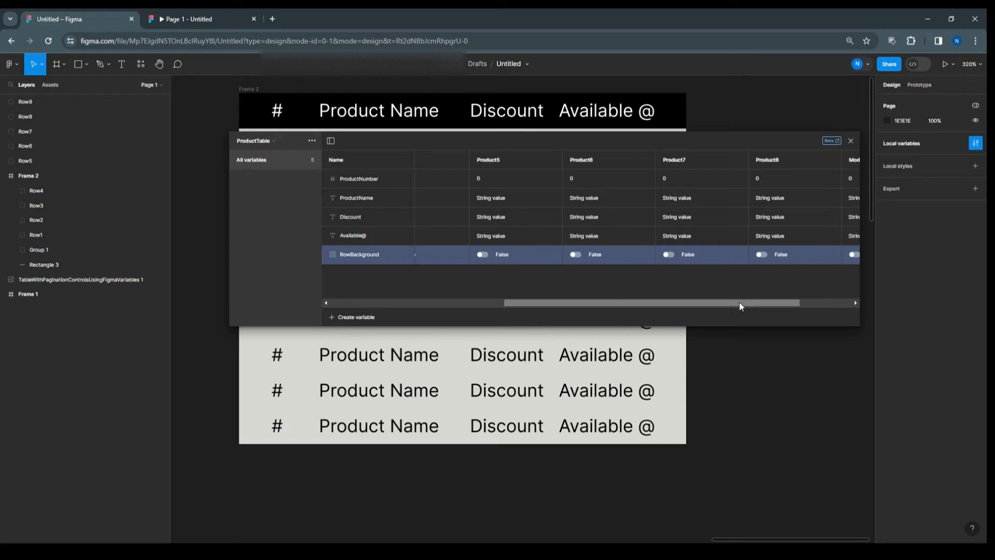
pyautogui.moveTo(739, 301); pyautogui.dragTo(817, 302)
pyautogui.doubleClick(763, 162)
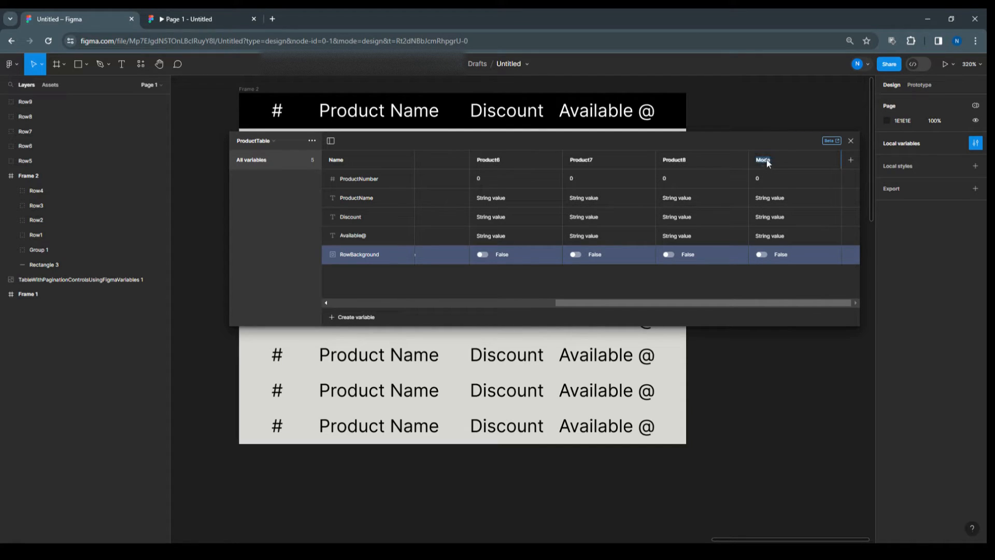
pyautogui.write('Product99')
# Fill the Product1 mode with ProductNumber 1, ProductName Mobile, Discount 10% and Available@ Flipkart.
pyautogui.moveTo(582, 300); pyautogui.dragTo(342, 309)
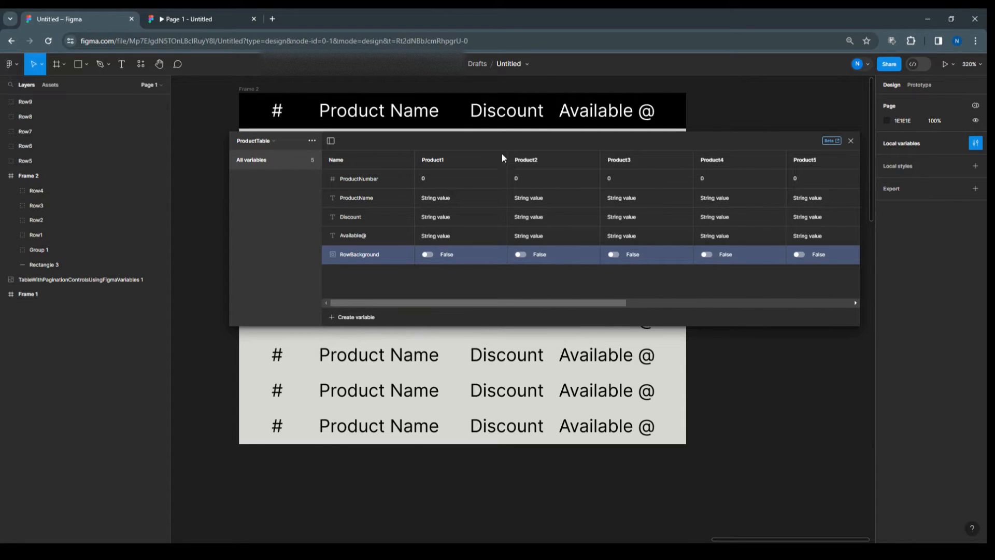
pyautogui.moveTo(524, 147); pyautogui.dragTo(504, 177)
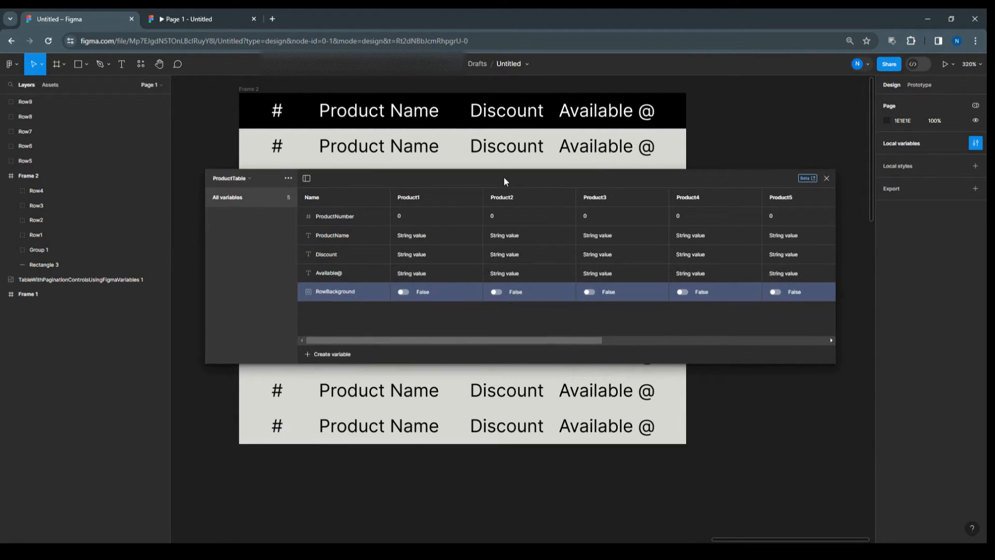
pyautogui.click(402, 216)
pyautogui.write('1')
pyautogui.doubleClick(428, 237)
pyautogui.write('Mc')
pyautogui.write('bile')
pyautogui.click(424, 254)
pyautogui.write('10')
pyautogui.write('Flip')
pyautogui.write('kart')
# Fill the Product2 mode with number 2, Laptop, 15% and Amazon, and set its RowBackground to True.
pyautogui.click(498, 218)
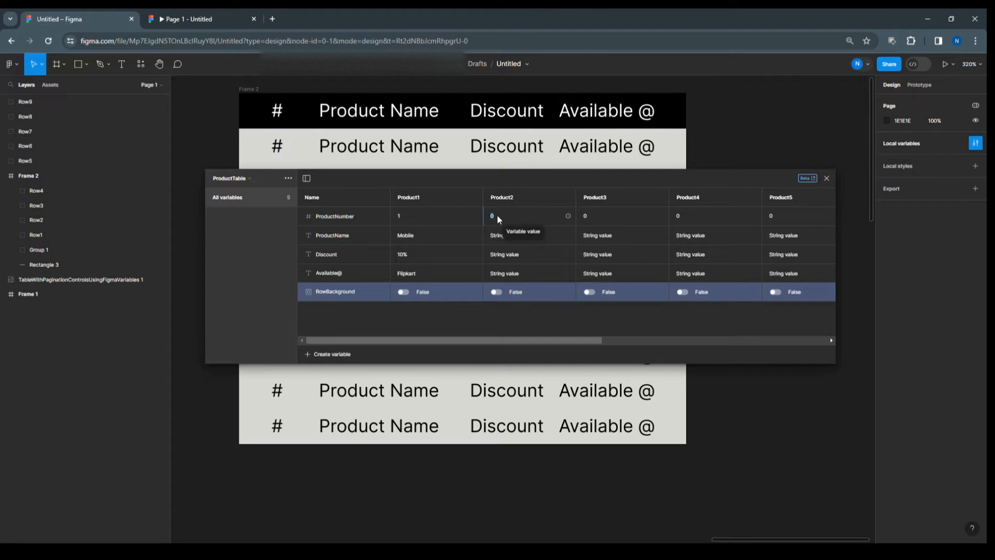
pyautogui.click(519, 237)
pyautogui.write('Laptop')
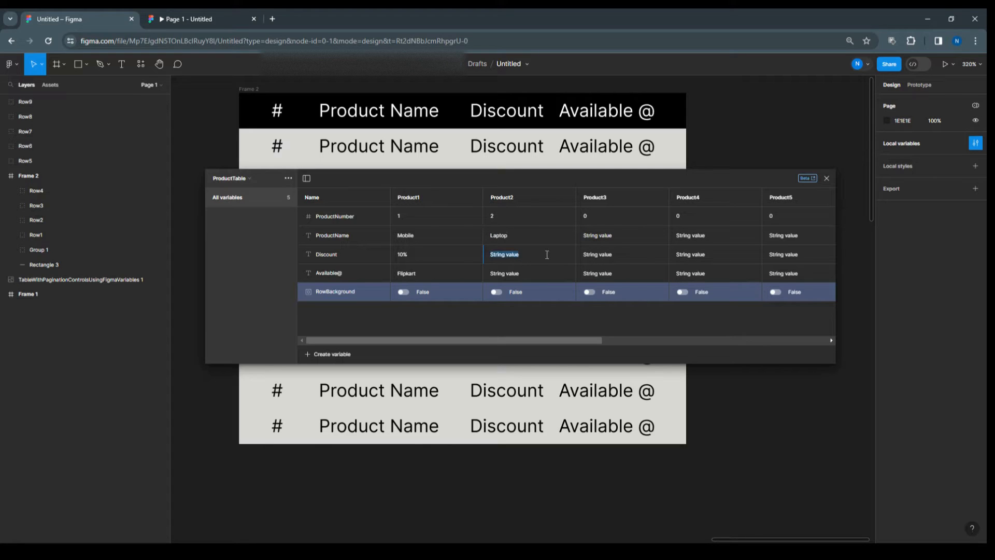
pyautogui.write('15')
pyautogui.click(520, 274)
pyautogui.write('Amazon')
pyautogui.click(496, 292)
# Fill the Product3 mode with ProductNumber 3, ProductName TV, Discount 5% and Available@ Snapdeal.
pyautogui.click(602, 217)
pyautogui.write('3')
pyautogui.click(602, 235)
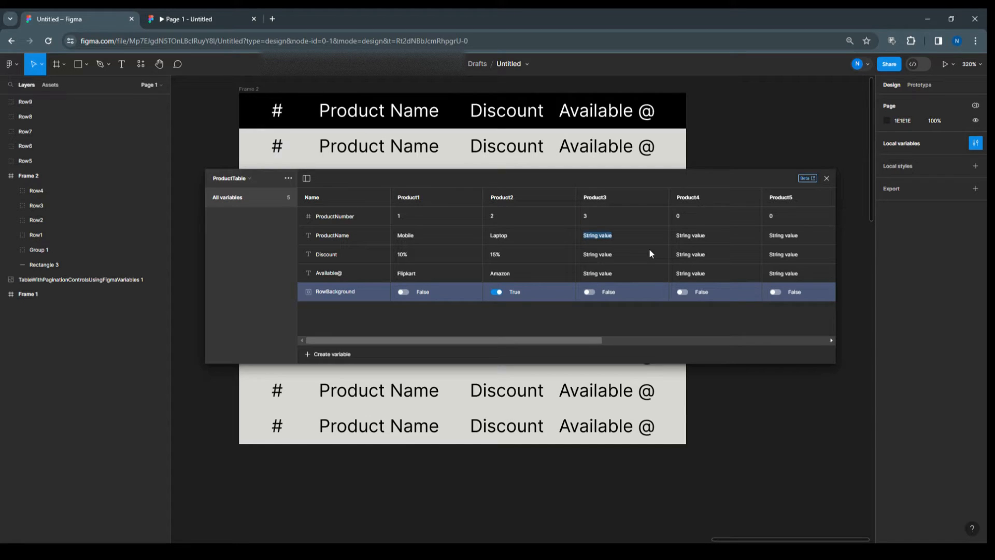
pyautogui.write('T')
pyautogui.write('5')
pyautogui.write('%')
pyautogui.click(601, 273)
pyautogui.write('Snapdeal')
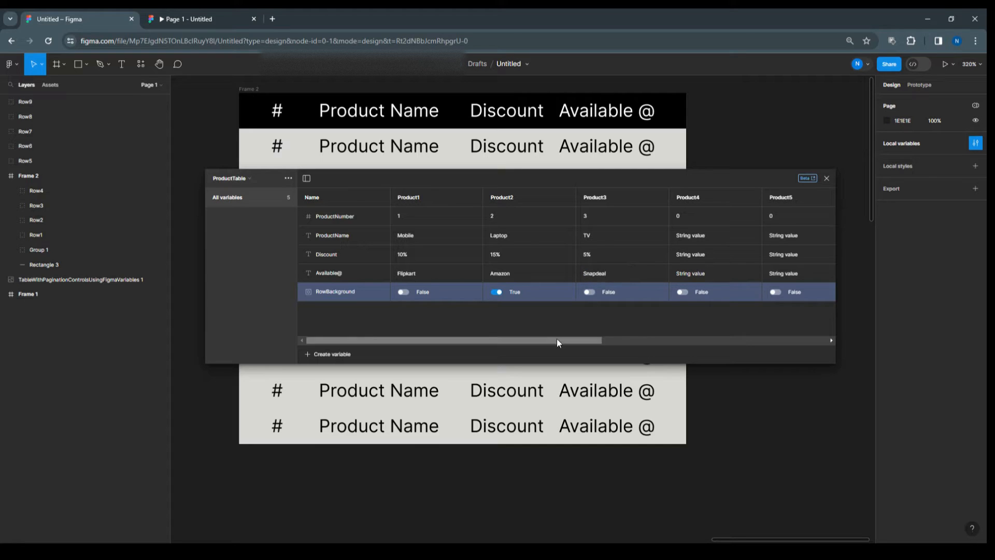
# Fill the Product4 mode with number 4, Notebook, 20% and Alibaba, and set its RowBackground to True.
pyautogui.moveTo(558, 340); pyautogui.dragTo(624, 344)
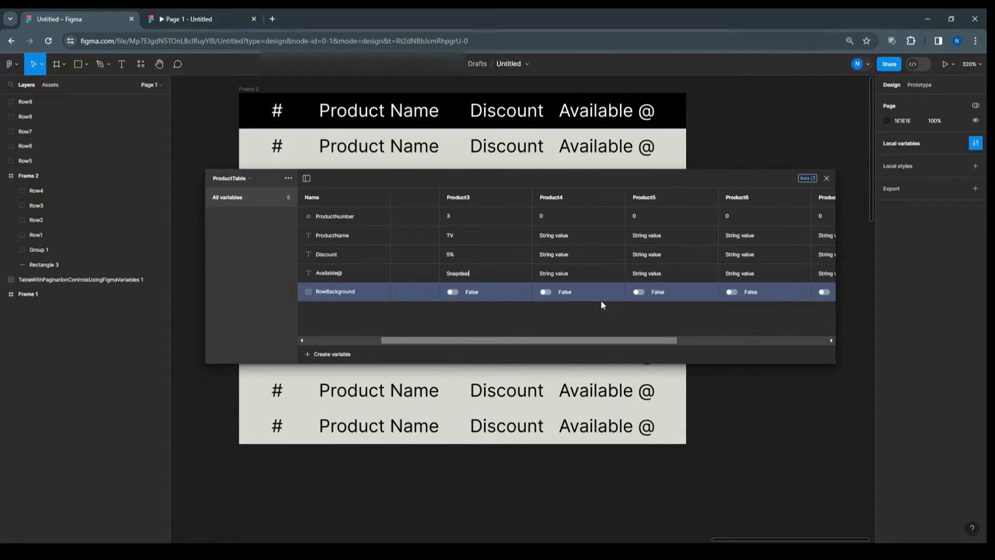
pyautogui.write('4')
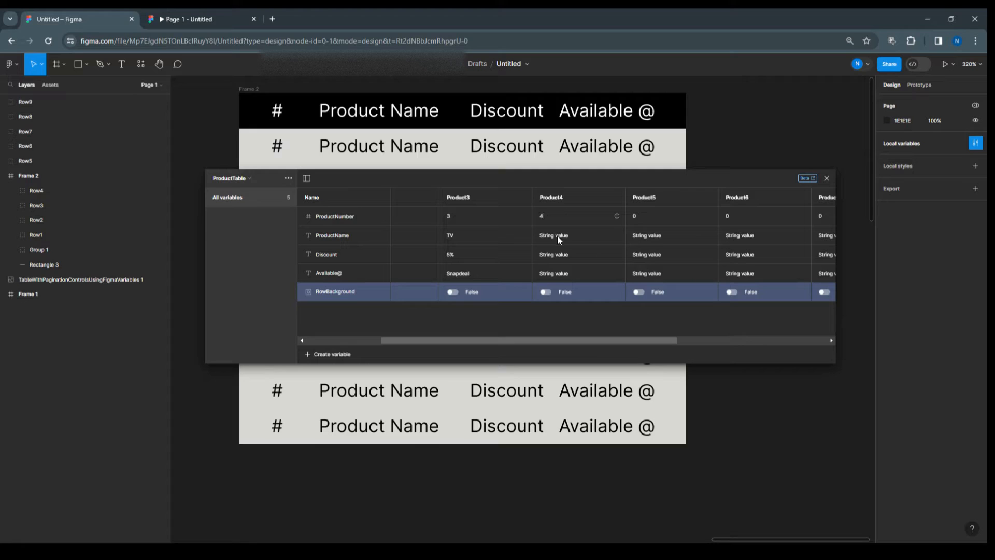
pyautogui.click(558, 235)
pyautogui.write('Notebook')
pyautogui.click(562, 255)
pyautogui.write('20%')
pyautogui.click(555, 276)
pyautogui.write('Alibaba')
pyautogui.moveTo(462, 340); pyautogui.dragTo(560, 341)
pyautogui.click(511, 292)
# Set the ProductNumber values of modes Product5 through Product9 to 5, 6, 7, 8 and 9.
pyautogui.click(542, 220)
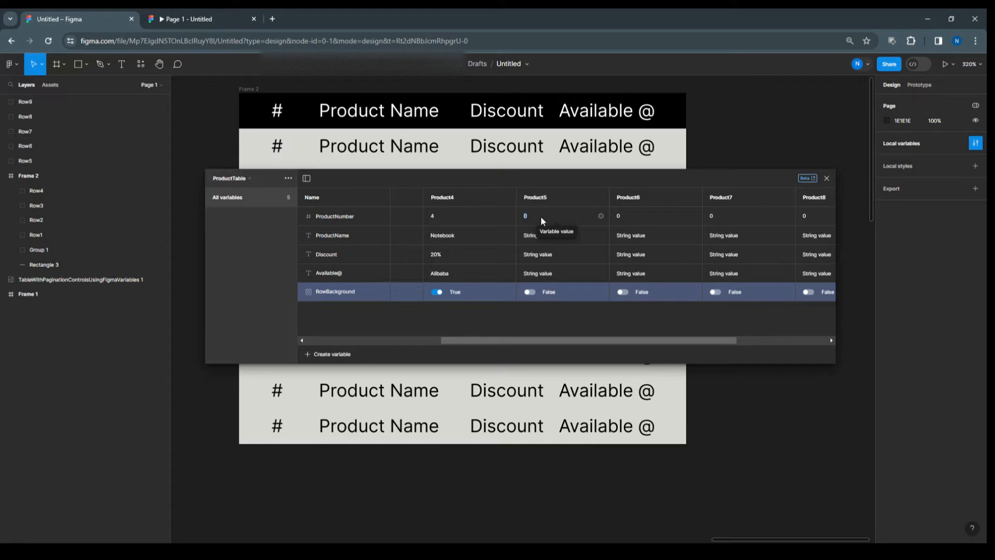
pyautogui.write('5')
pyautogui.click(620, 216)
pyautogui.write('5')
pyautogui.press('BackSpace')
pyautogui.write('6')
pyautogui.click(718, 216)
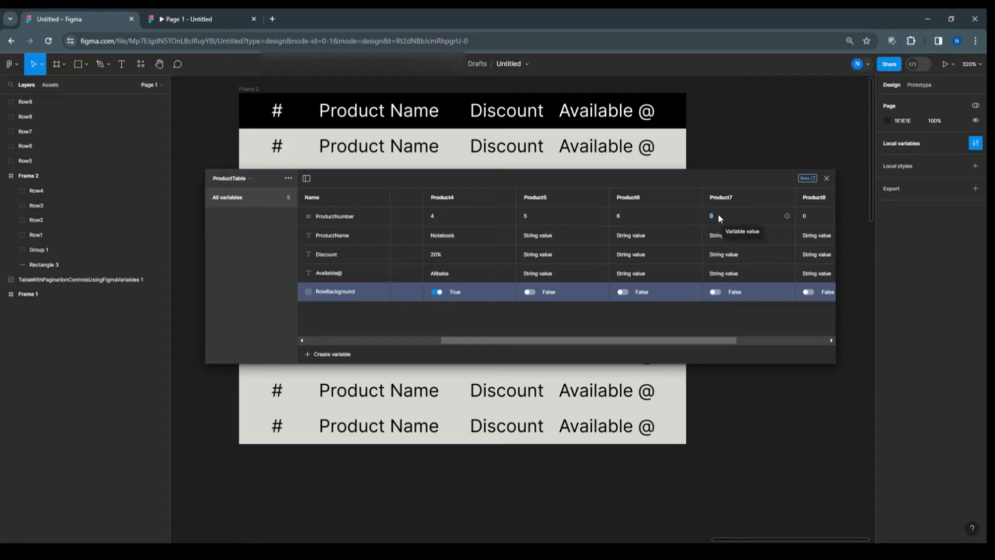
pyautogui.press('BackSpace')
pyautogui.click(805, 218)
pyautogui.press('BackSpace')
pyautogui.moveTo(648, 340); pyautogui.dragTo(763, 341)
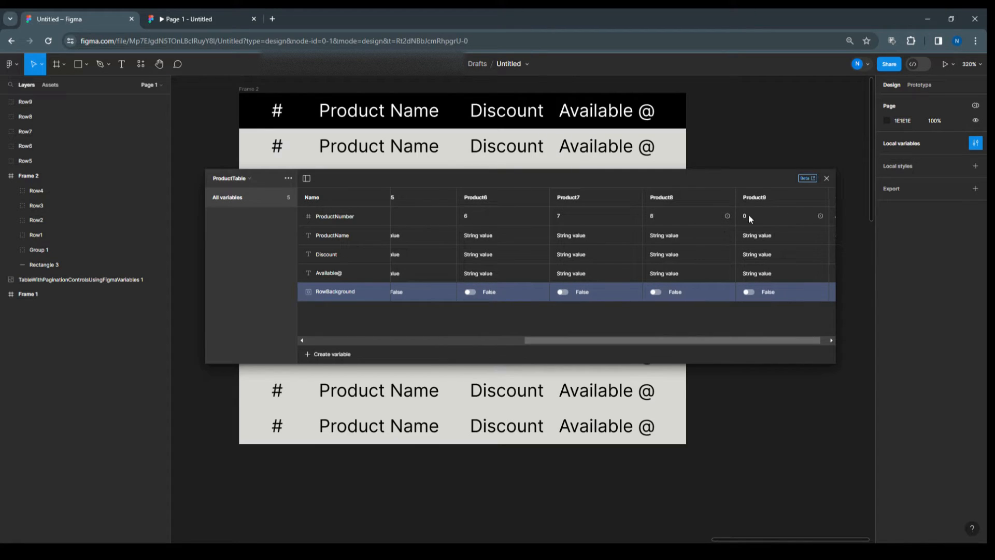
pyautogui.write('9')
# Set the Product9 mode's ProductName to Shirt, Discount to 40% and Available@ to Myntra.
pyautogui.click(761, 232)
pyautogui.write('C')
pyautogui.write('Sh')
pyautogui.write('irt')
pyautogui.write('40')
pyautogui.write('%')
pyautogui.click(757, 276)
pyautogui.write('Myntra')
pyautogui.press('Return')
# Set the Product8 mode's ProductName to Jackets, Discount to 50% and Available@ to ShopNow.
pyautogui.write('Jackets50')
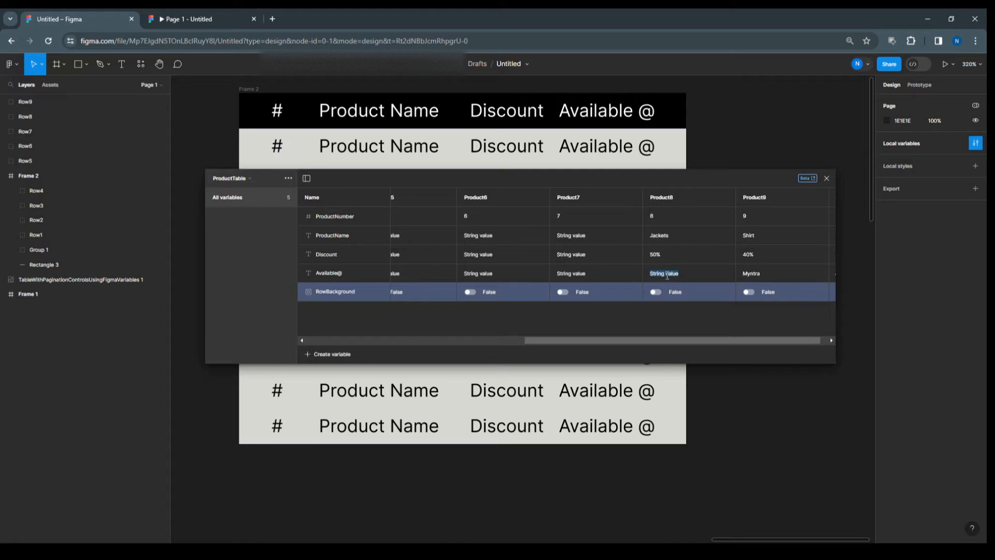
pyautogui.write('ShopN')
pyautogui.write('ow')
# Set the Product7 mode's ProductName to Belt, Discount to 30% and Available@ to Flipkart.
pyautogui.write('Bel')
pyautogui.write('3')
pyautogui.write('0%')
pyautogui.write('Flipkar')
pyautogui.write('t')
# Set the Product6 mode's ProductName to Charger, Discount to 20% and Available@ to Amazon.
pyautogui.click(472, 236)
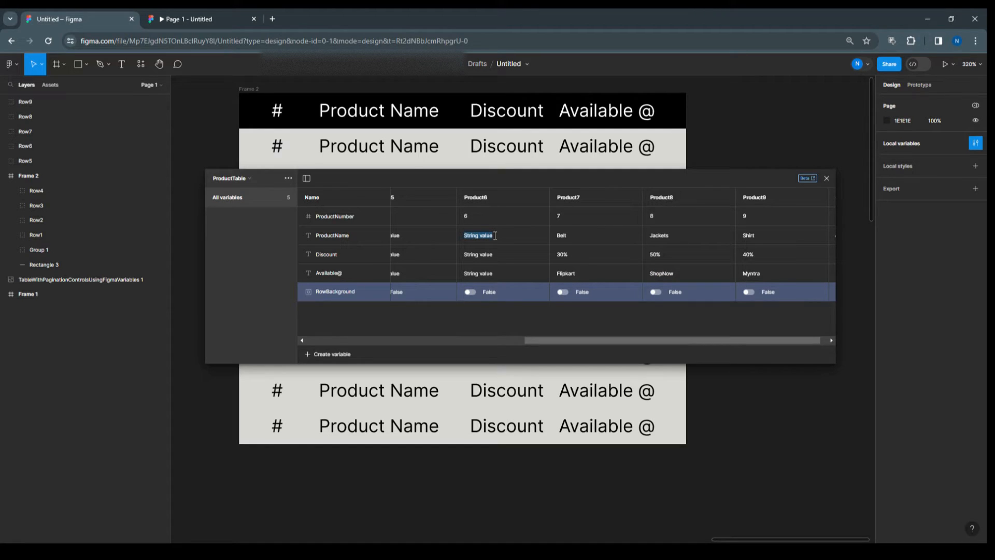
pyautogui.moveTo(542, 340); pyautogui.dragTo(495, 340)
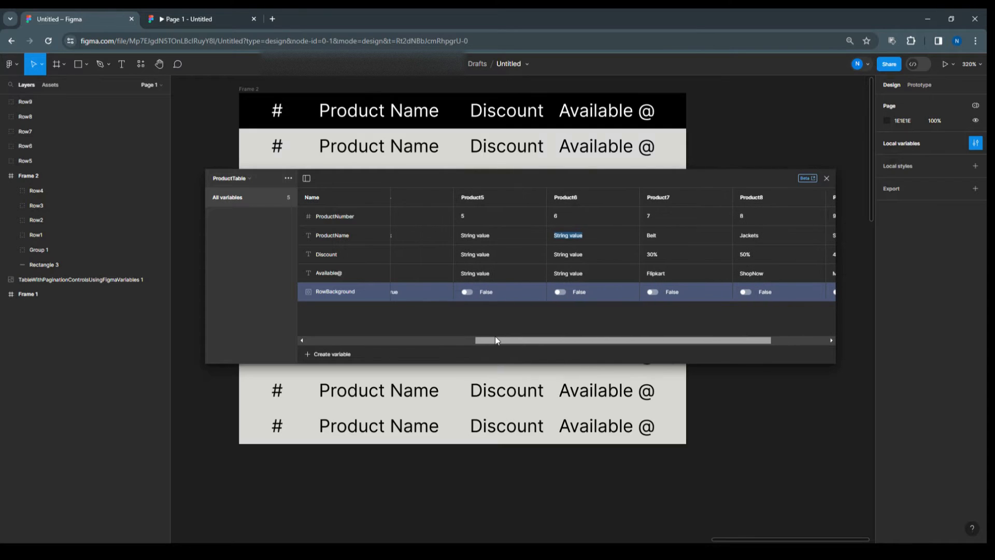
pyautogui.write('Char')
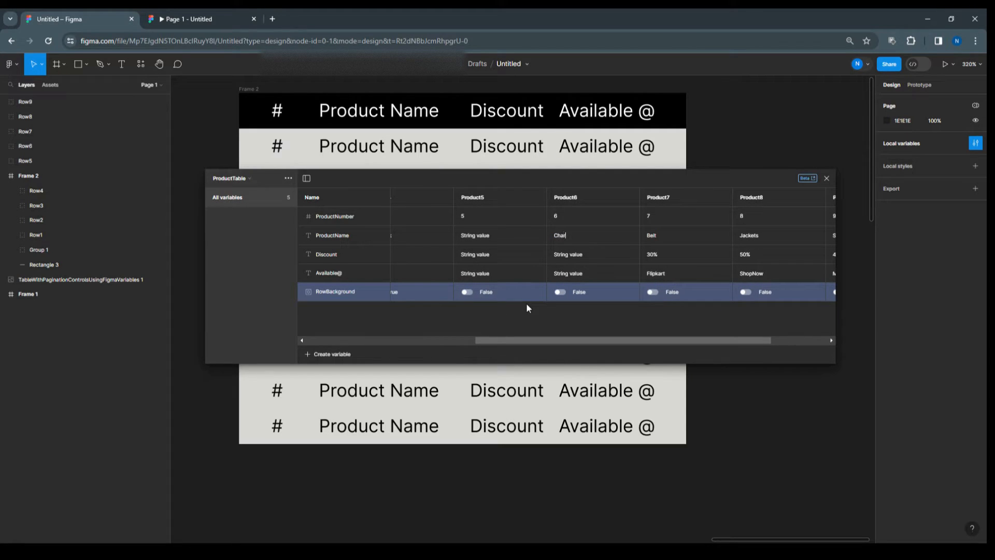
pyautogui.write('ge')
pyautogui.write('20%')
pyautogui.write('Amazon')
# Set the Product5 mode's ProductName to Books, Discount to 10% and Available@ to JayaHouse, and close the variables window.
pyautogui.moveTo(555, 340); pyautogui.dragTo(523, 343)
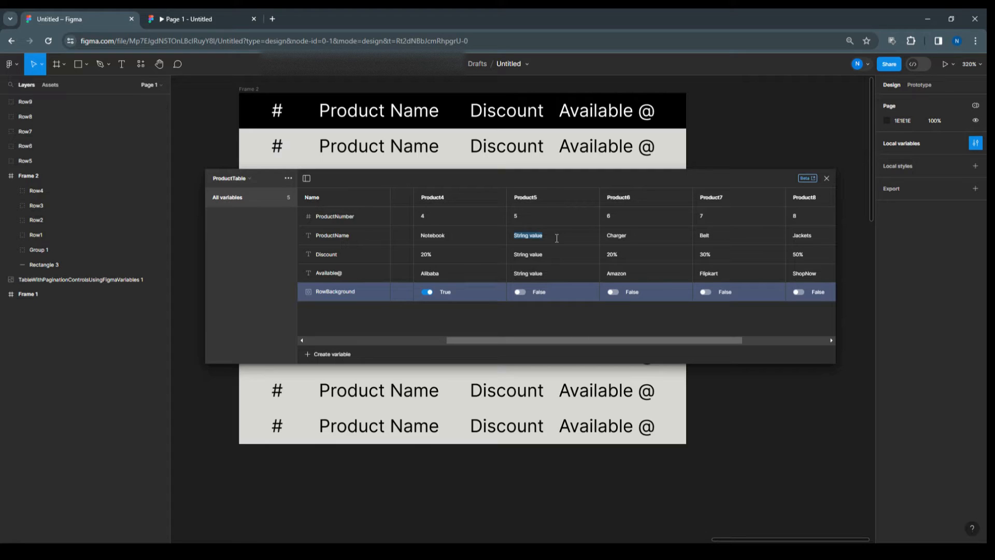
pyautogui.write('Bo')
pyautogui.write('10')
pyautogui.doubleClick(537, 270)
pyautogui.write('JayaHouse')
pyautogui.moveTo(530, 339); pyautogui.dragTo(387, 337)
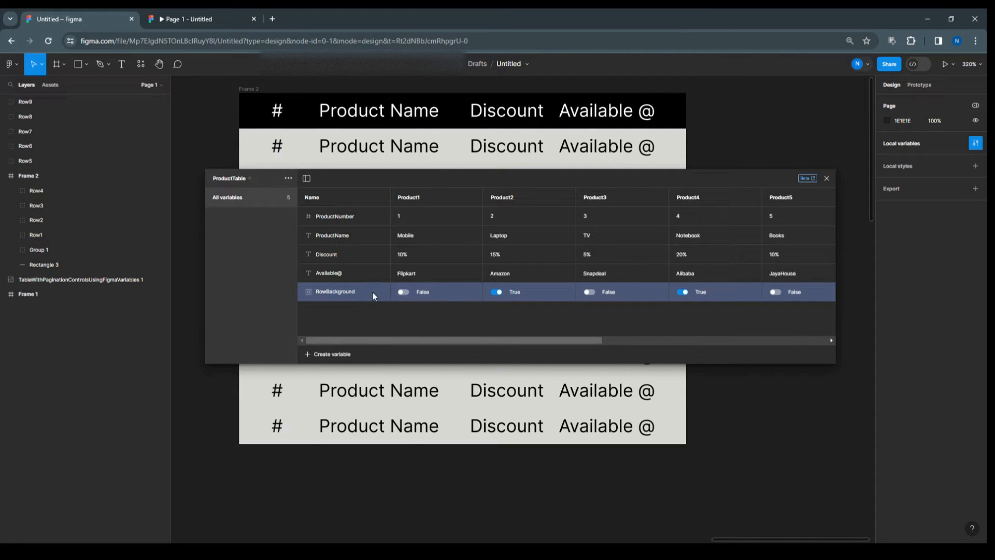
pyautogui.moveTo(418, 338); pyautogui.dragTo(399, 322)
pyautogui.click(828, 178)
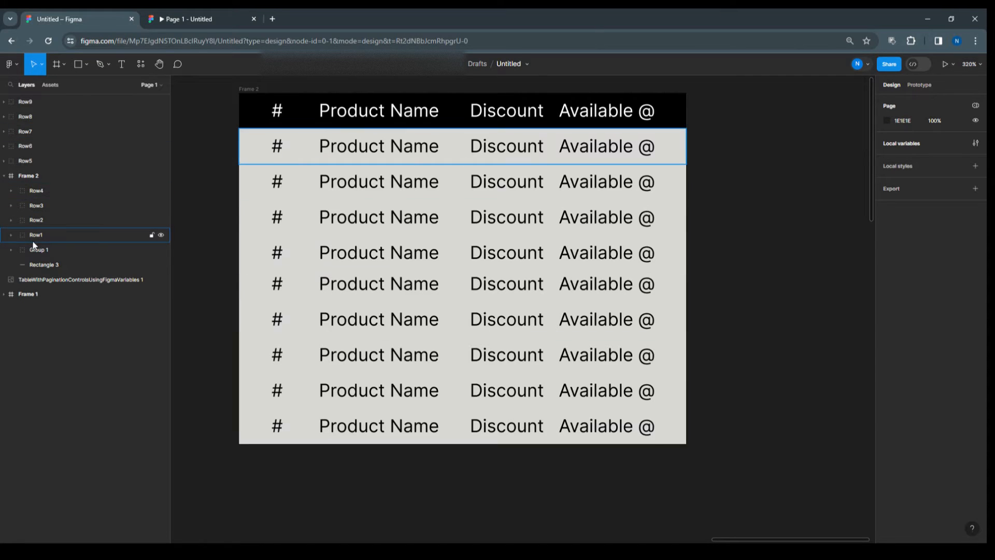
# Bind the visibility of Rectangle 4 in Row1 to the RowBackground variable of the ProductTable collection.
pyautogui.click(11, 236)
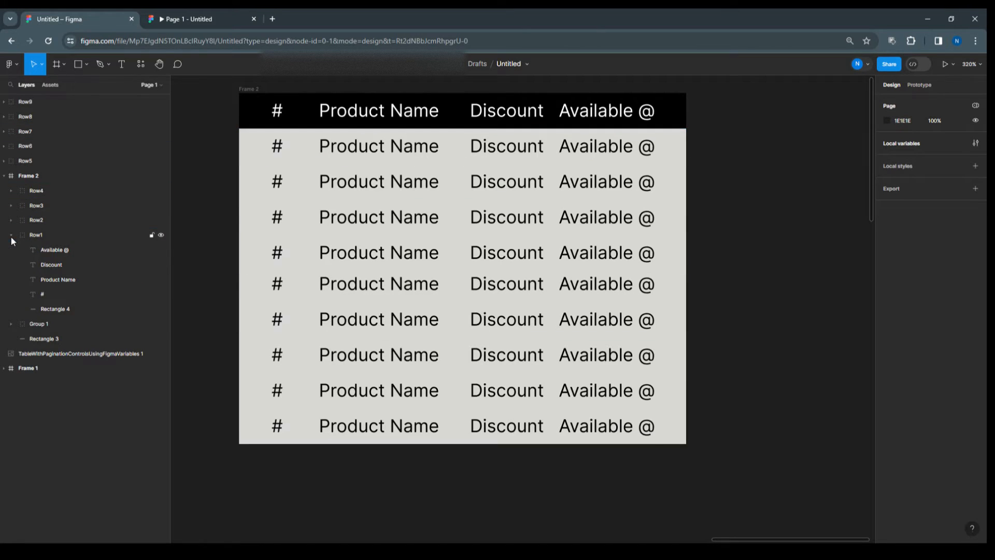
pyautogui.click(57, 307)
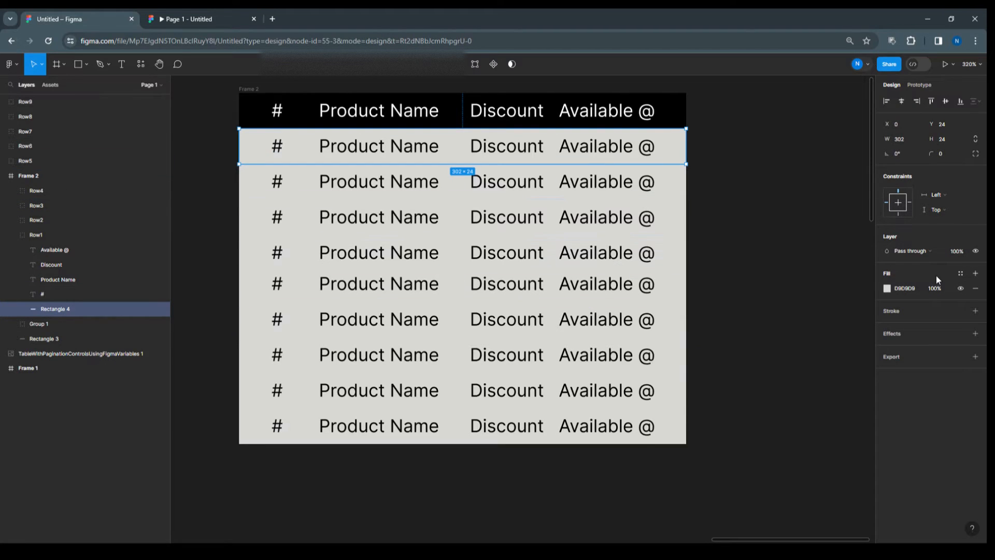
pyautogui.click(976, 252)
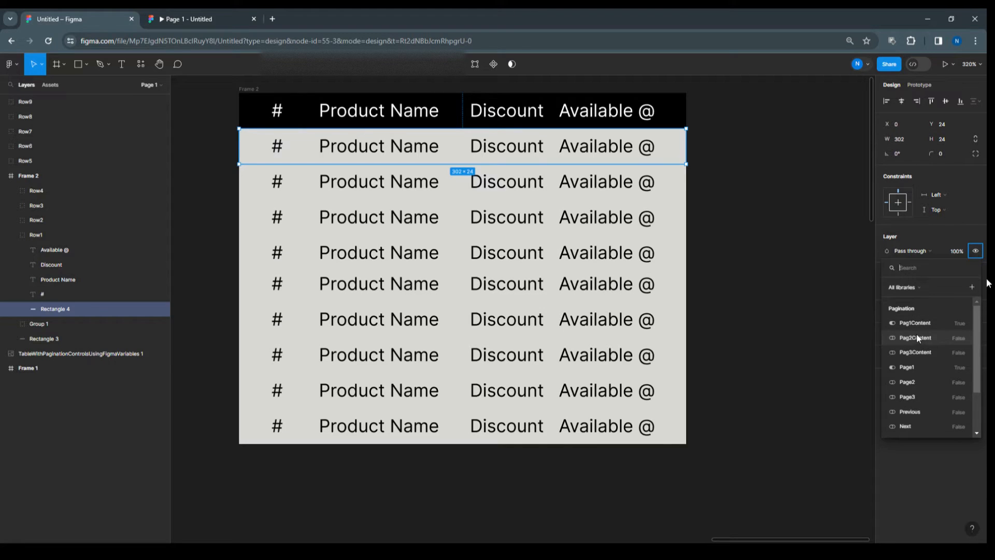
pyautogui.scroll(-2, 917, 337)
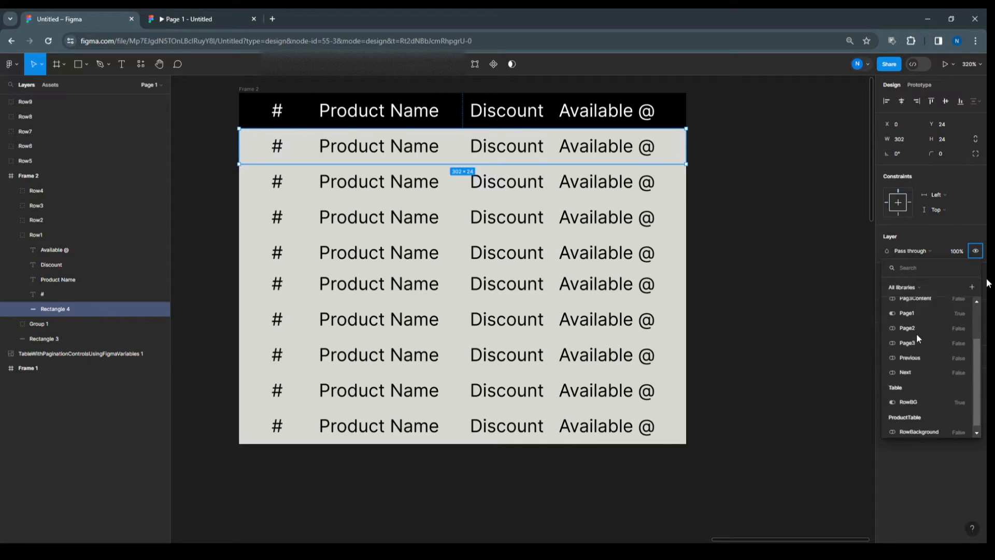
pyautogui.click(934, 428)
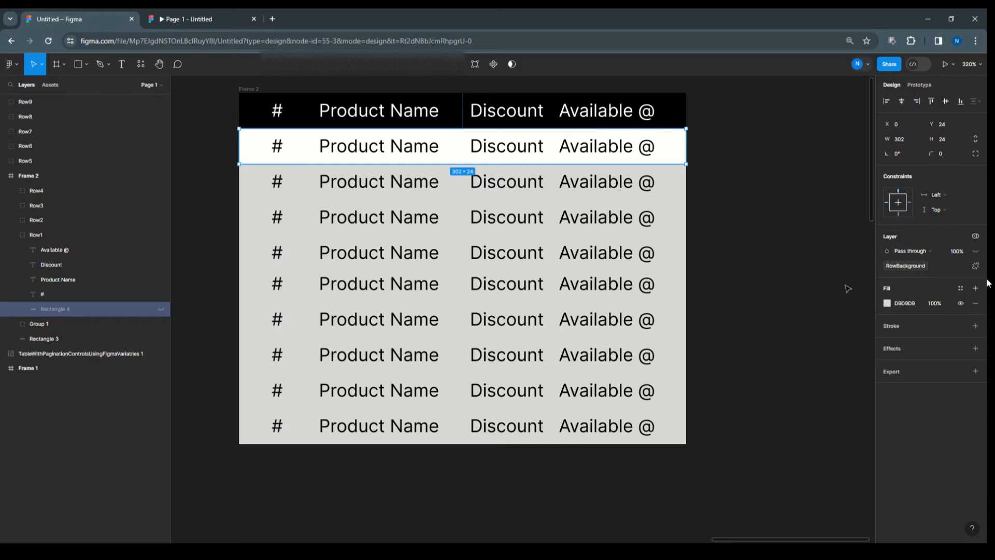
# Assign the Product1 mode of the ProductTable collection to Rectangle 4 in Row1.
pyautogui.click(976, 238)
pyautogui.moveTo(961, 267)
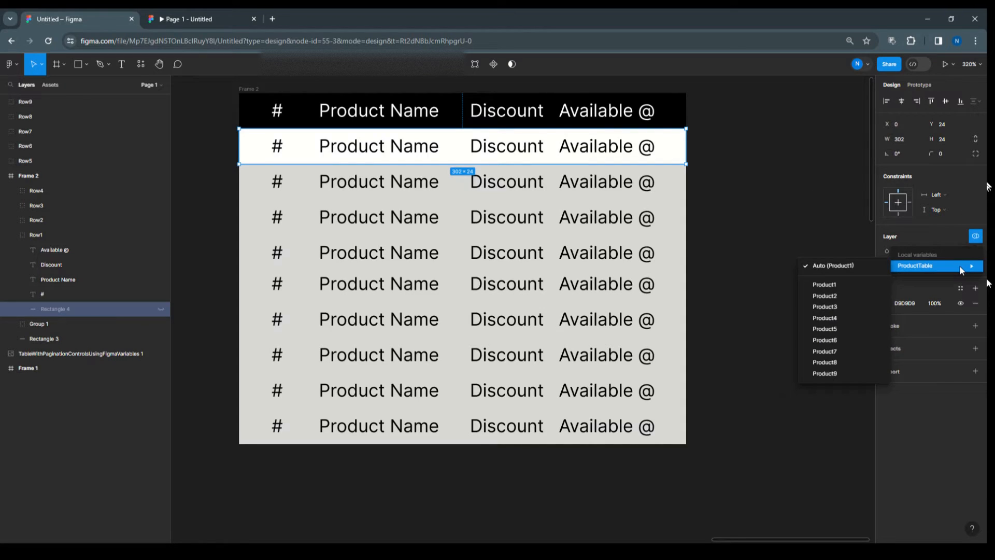
pyautogui.click(840, 285)
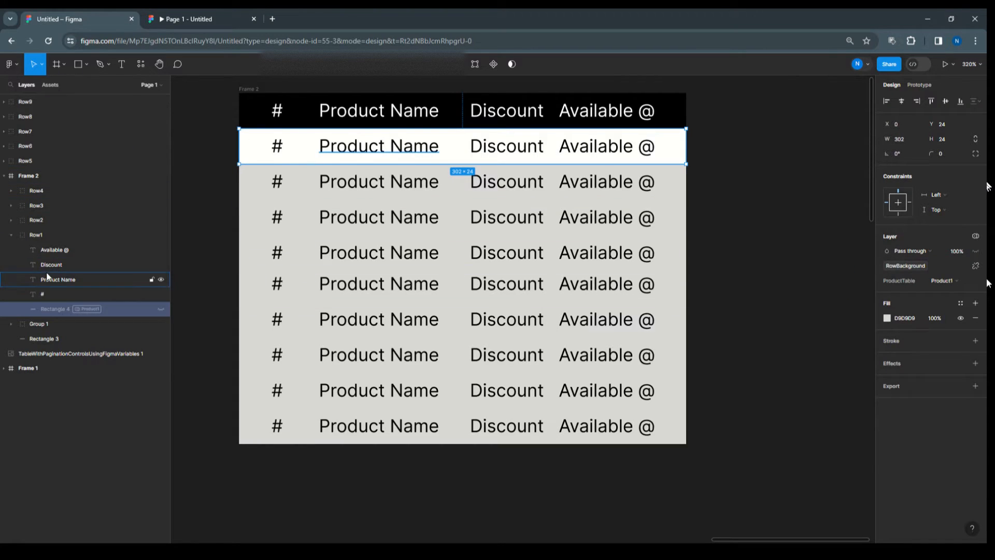
# Bind Row1's # text to the ProductNumber variable of the ProductTable collection and assign it the Product1 mode.
pyautogui.click(43, 296)
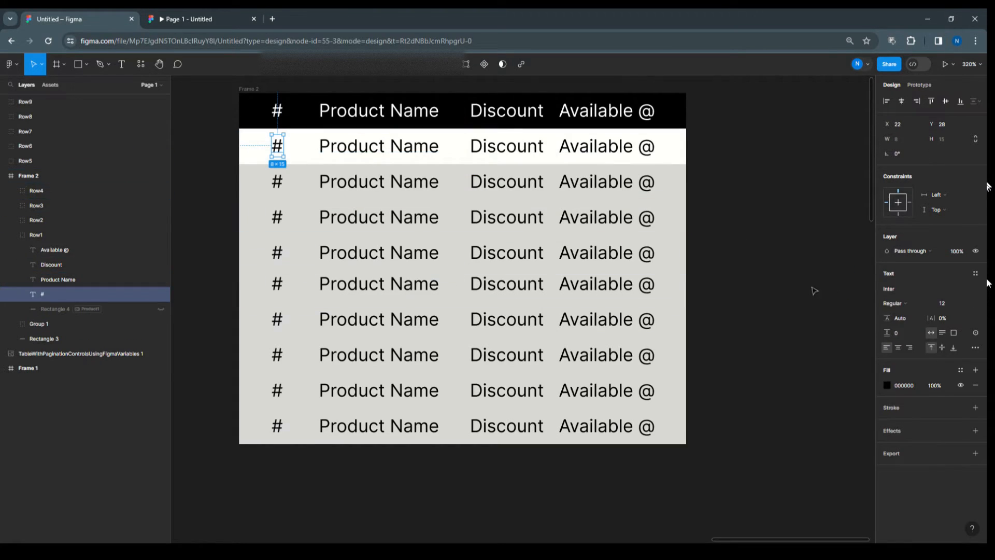
pyautogui.click(976, 334)
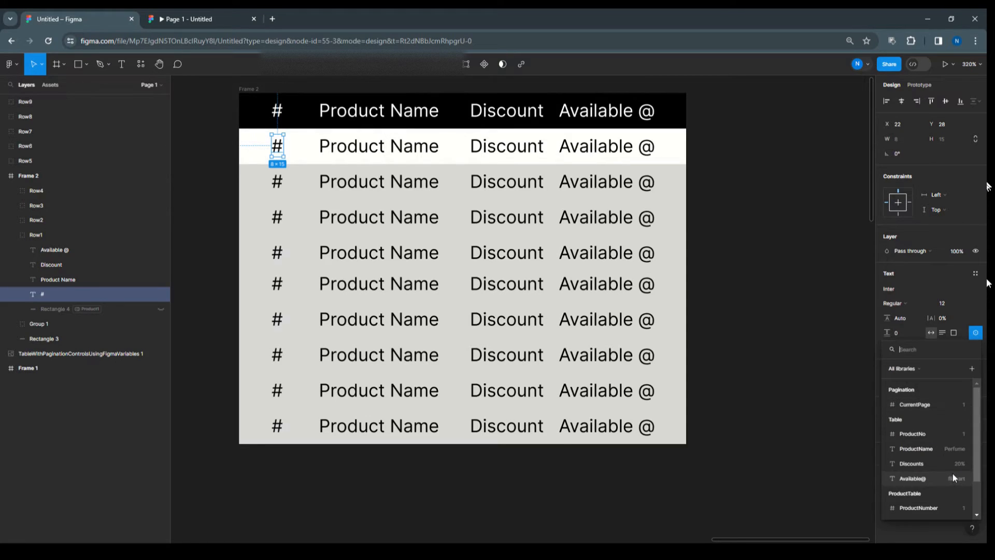
pyautogui.scroll(-2, 953, 474)
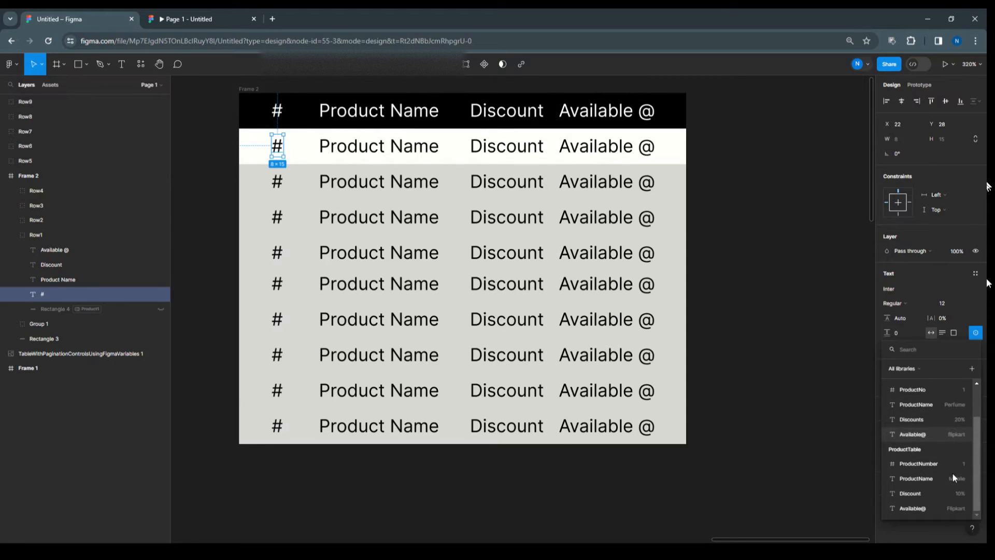
pyautogui.click(924, 462)
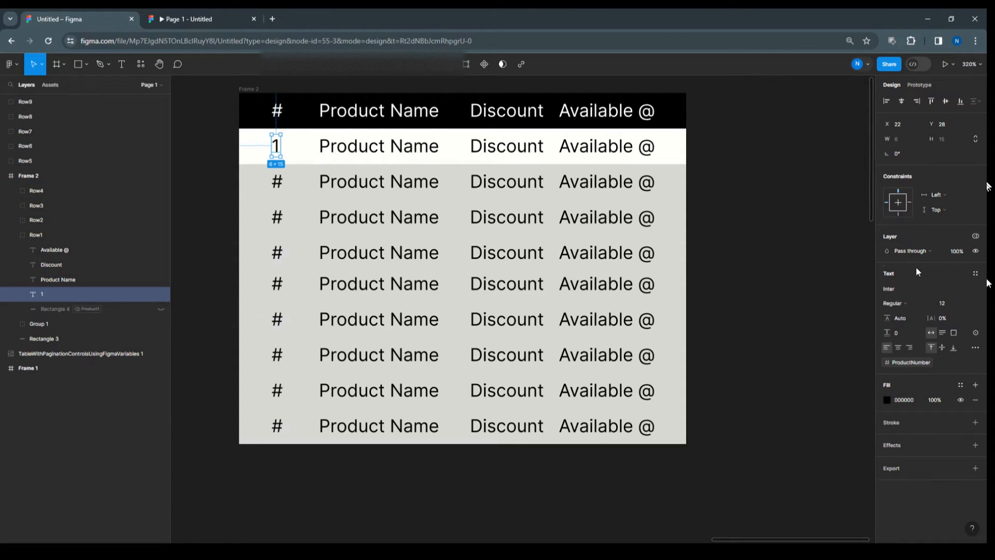
pyautogui.click(976, 239)
pyautogui.moveTo(954, 273)
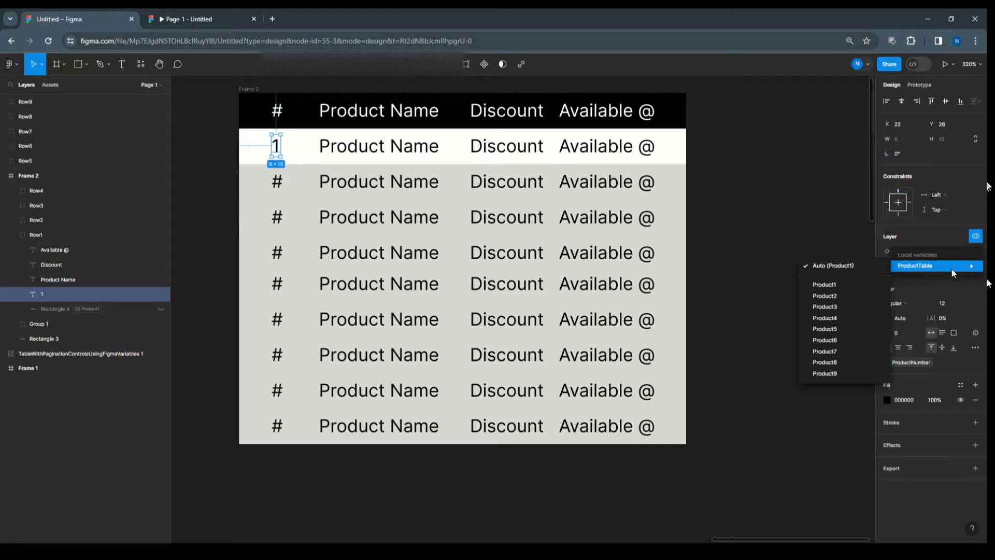
pyautogui.click(839, 284)
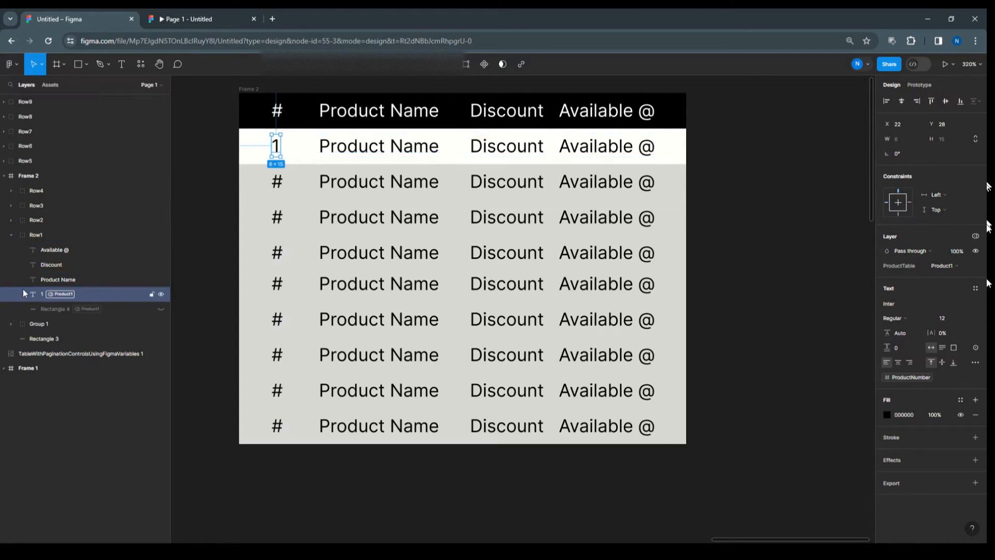
# Bind Row1's Product Name text to the ProductName variable of the ProductTable collection and assign it the Product1 mode.
pyautogui.click(59, 280)
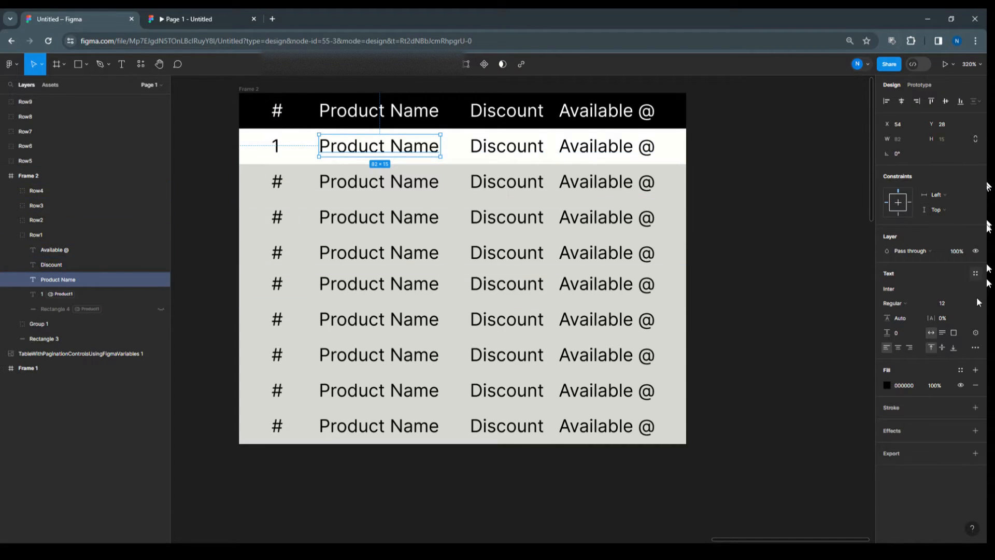
pyautogui.click(976, 333)
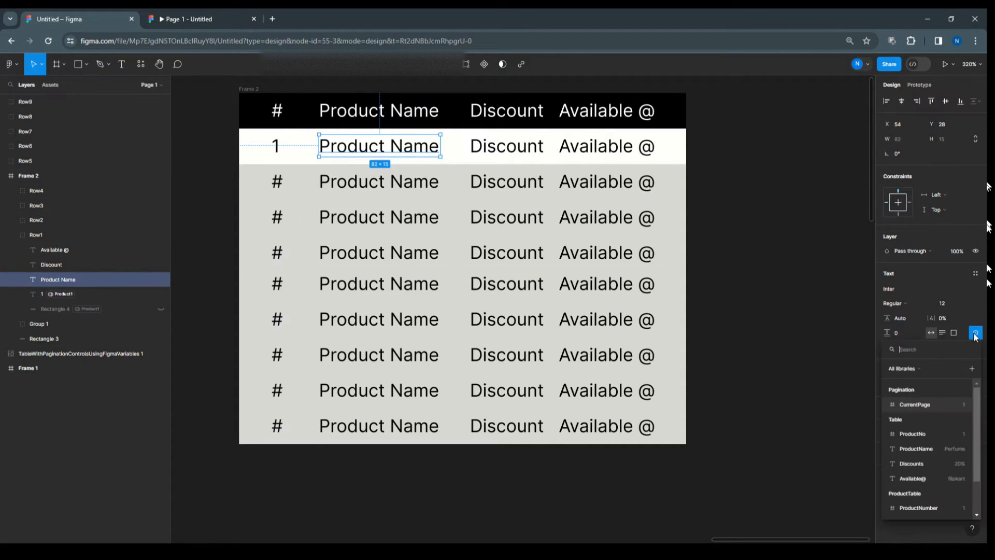
pyautogui.click(919, 449)
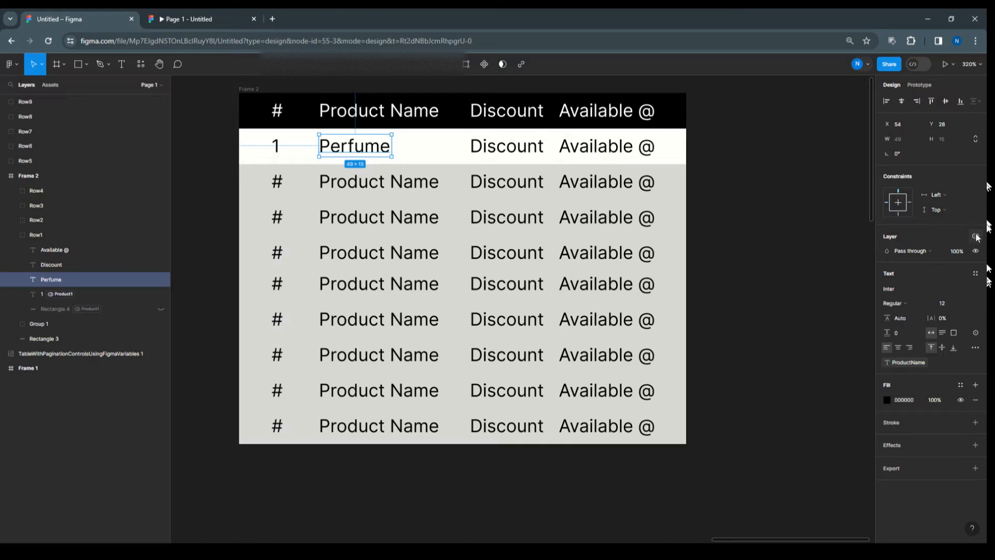
pyautogui.click(976, 334)
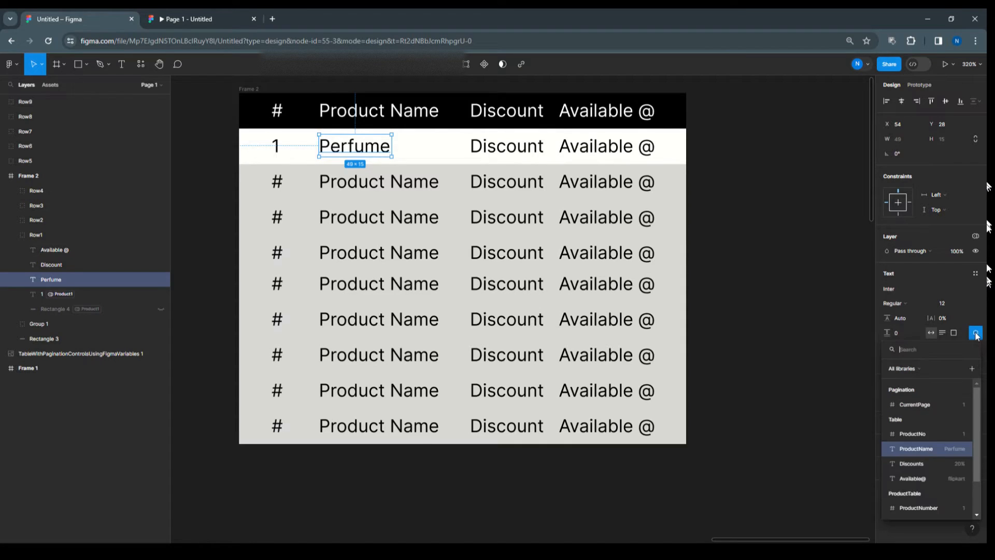
pyautogui.scroll(-2, 937, 478)
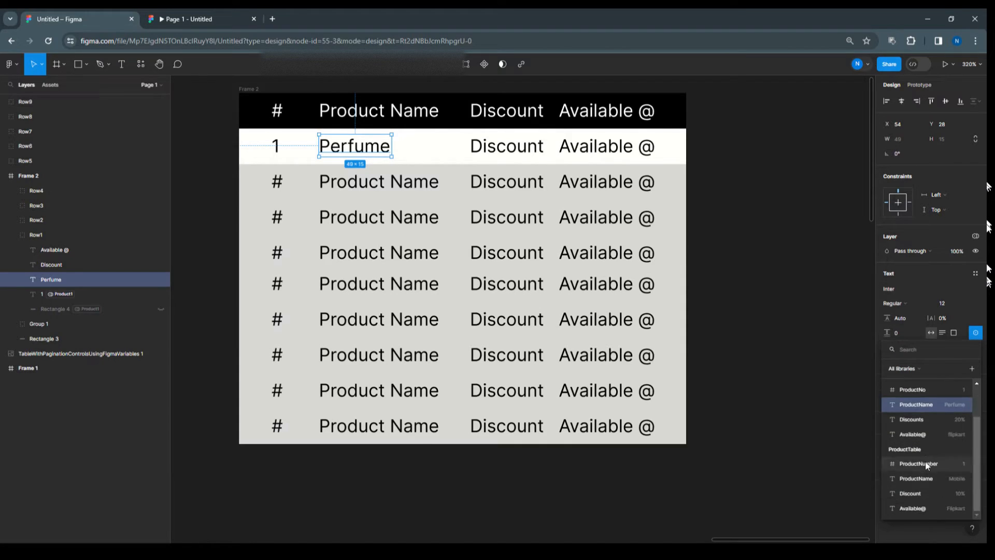
pyautogui.click(923, 479)
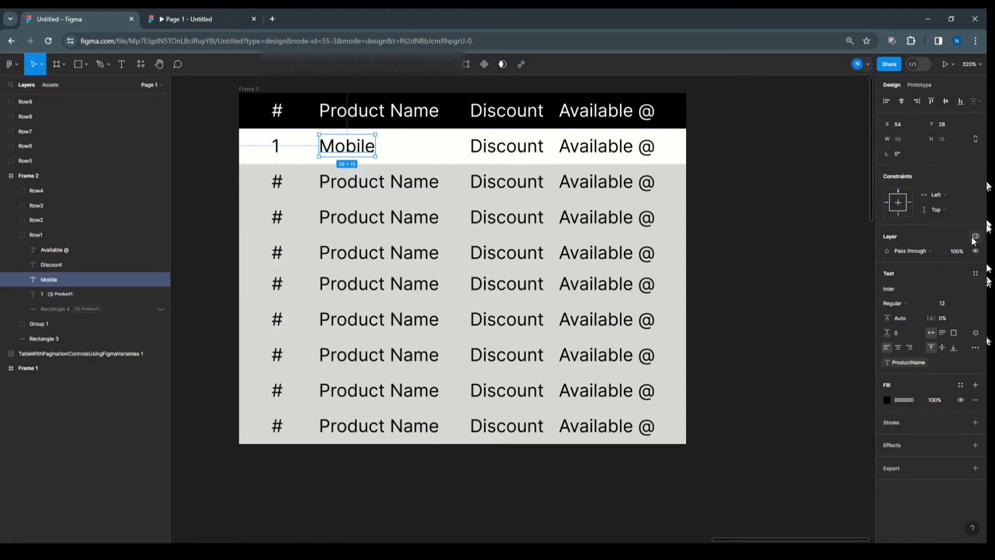
pyautogui.click(975, 236)
pyautogui.moveTo(940, 266)
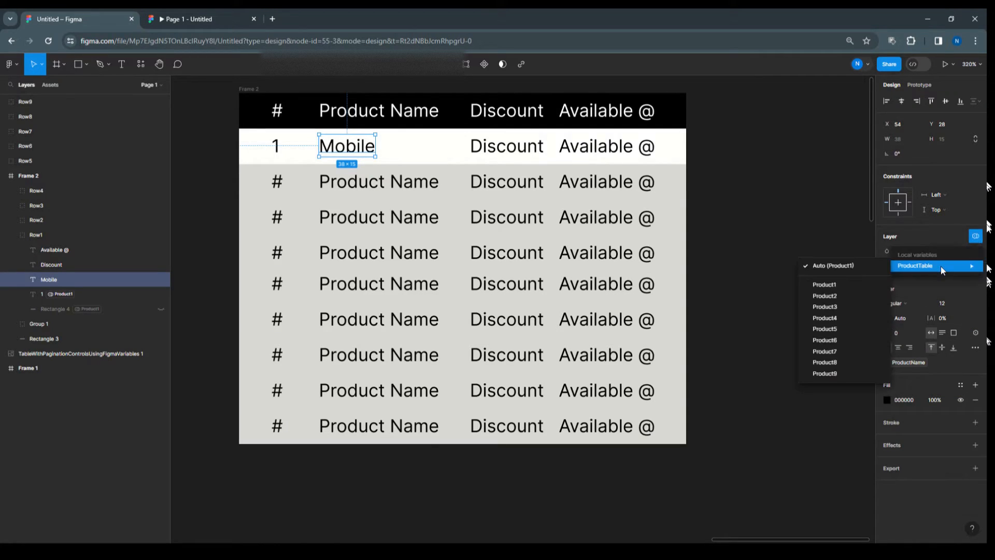
pyautogui.click(828, 285)
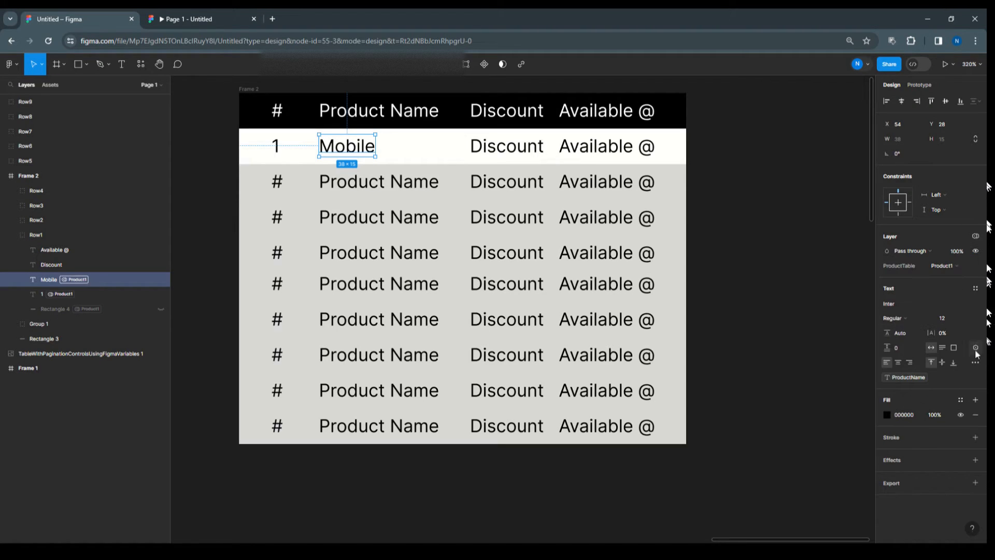
# Bind Row1's Discount text to the Discount variable of the ProductTable collection and assign it the Product1 mode.
pyautogui.click(47, 266)
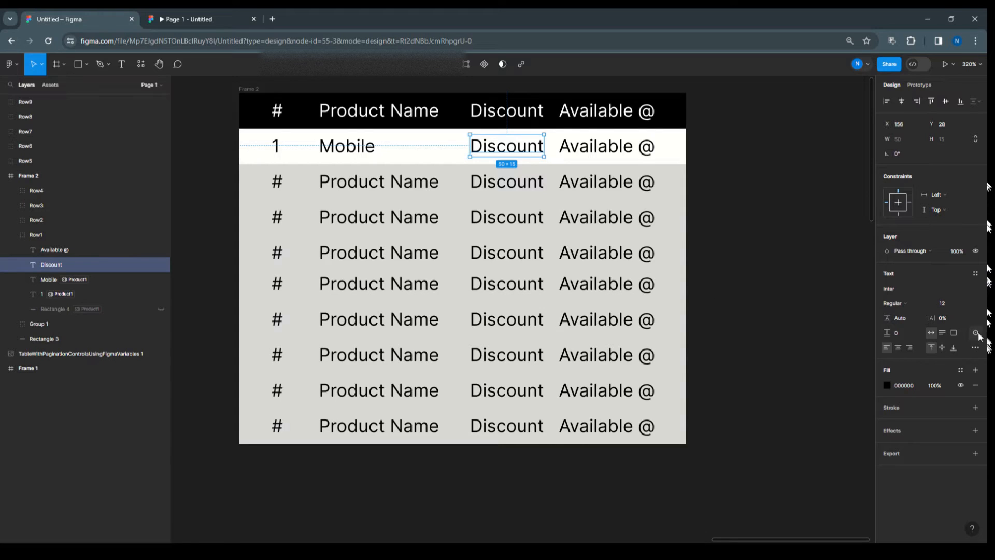
pyautogui.click(976, 333)
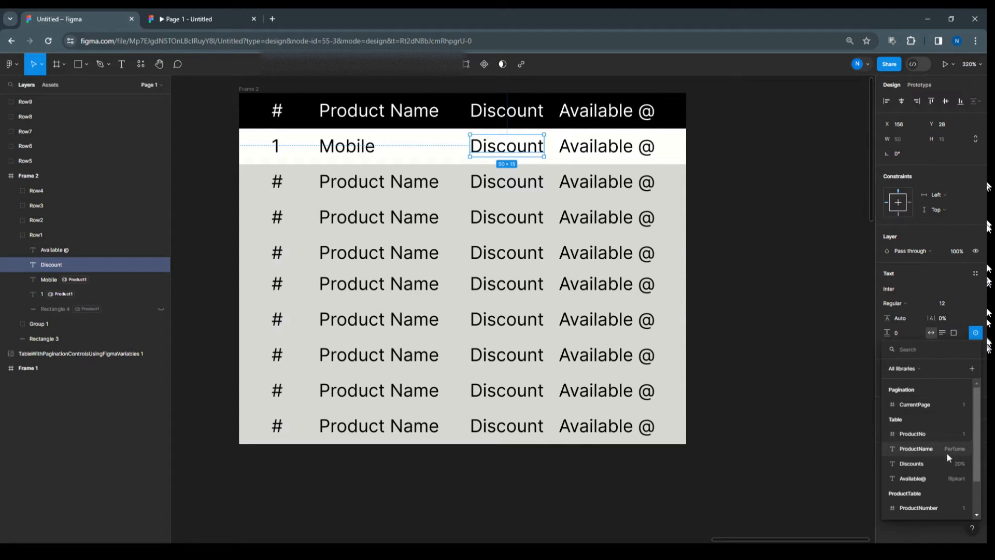
pyautogui.scroll(-1, 919, 495)
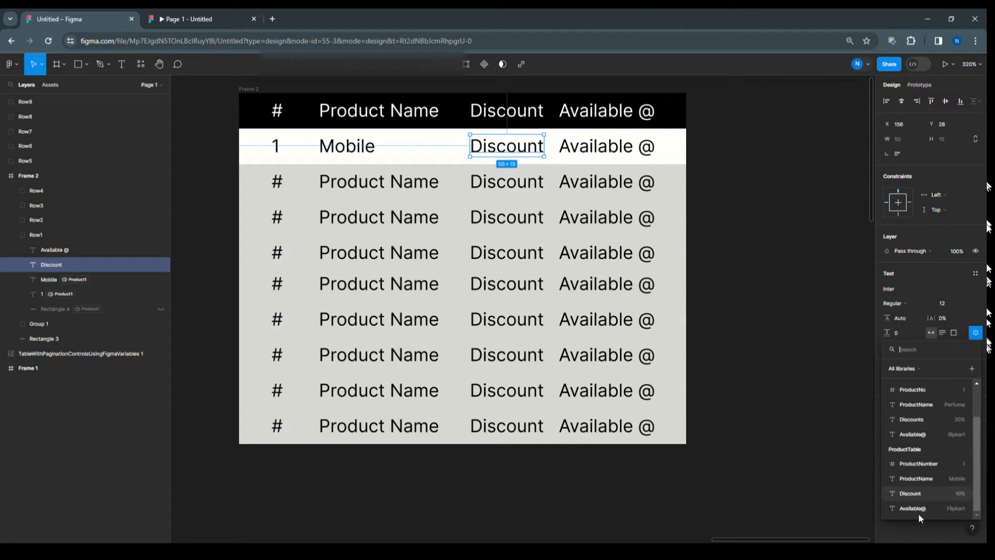
pyautogui.click(919, 491)
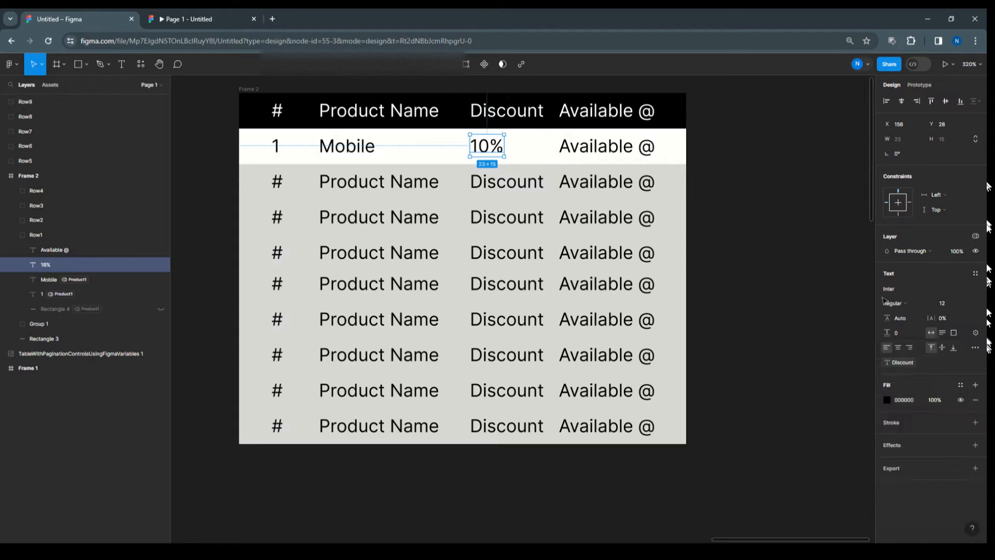
pyautogui.click(976, 237)
pyautogui.moveTo(934, 263)
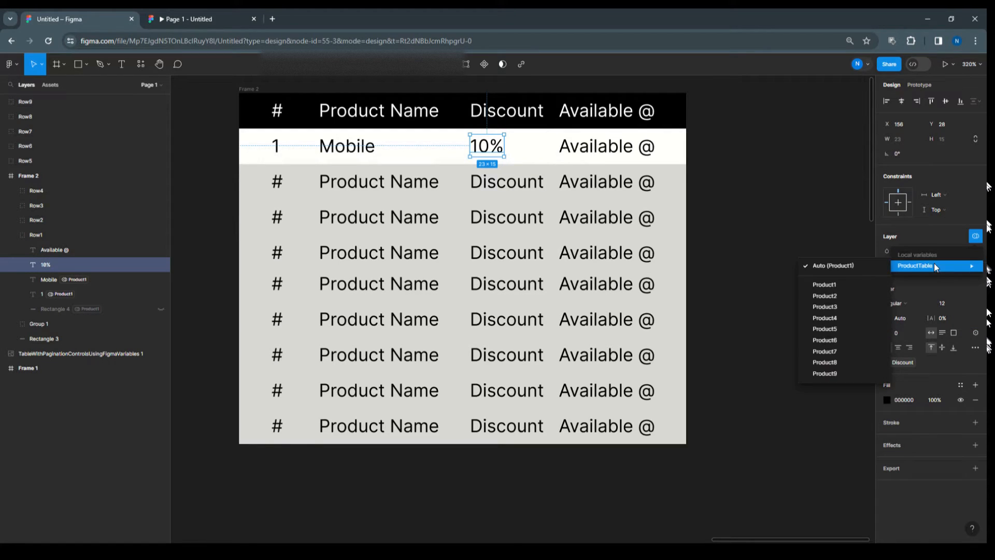
pyautogui.click(838, 285)
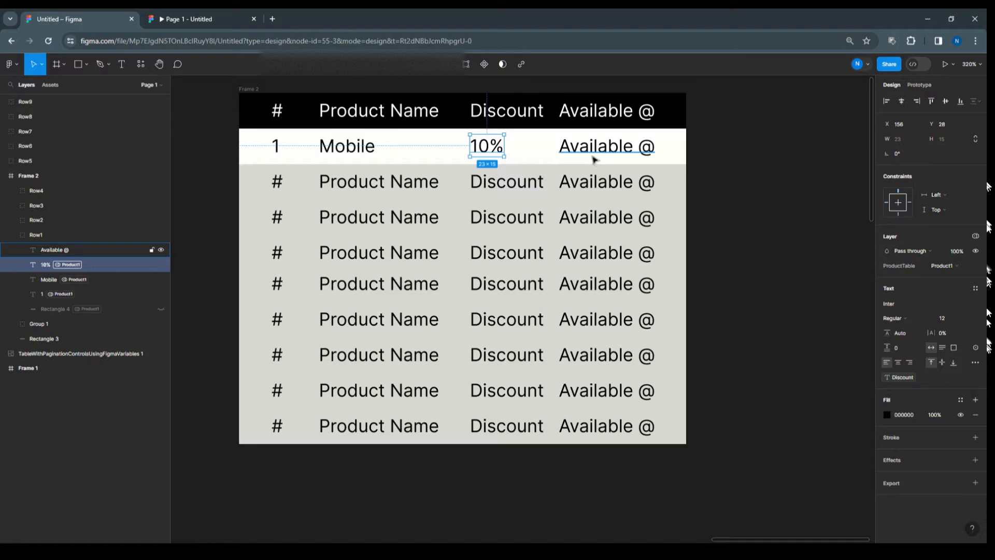
# Bind Row1's Available @ text to the Available@ variable of the ProductTable collection and assign it the Product1 mode.
pyautogui.click(62, 250)
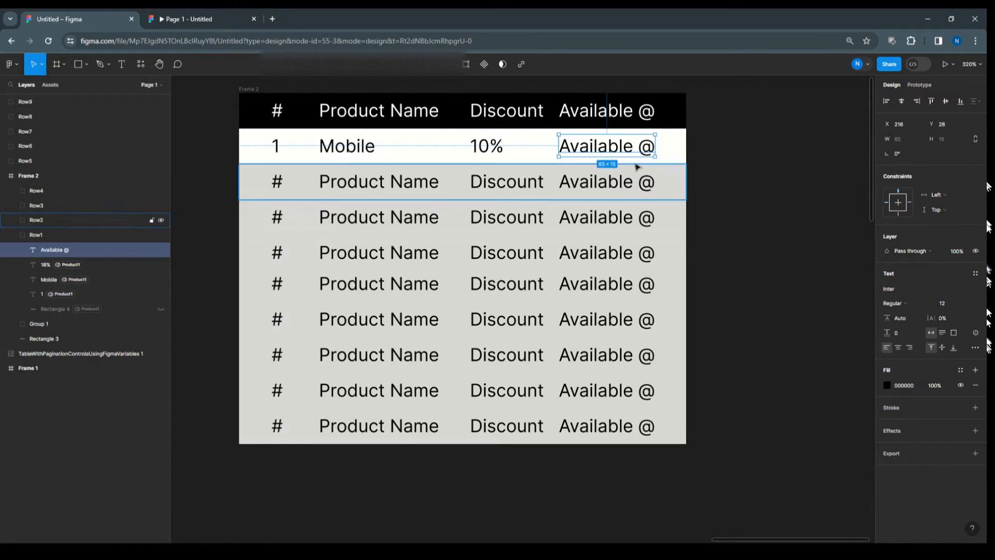
pyautogui.click(976, 334)
pyautogui.scroll(-2, 917, 460)
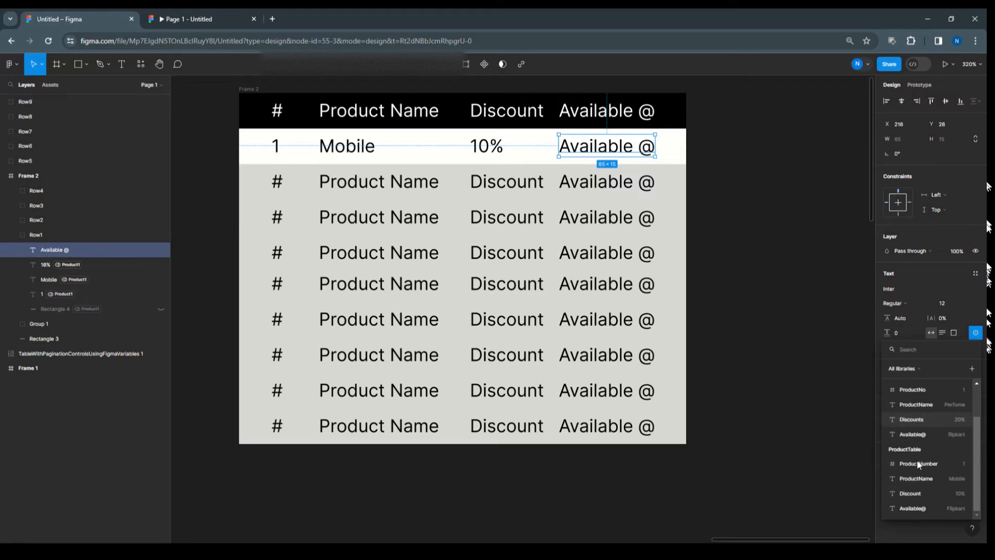
pyautogui.click(924, 508)
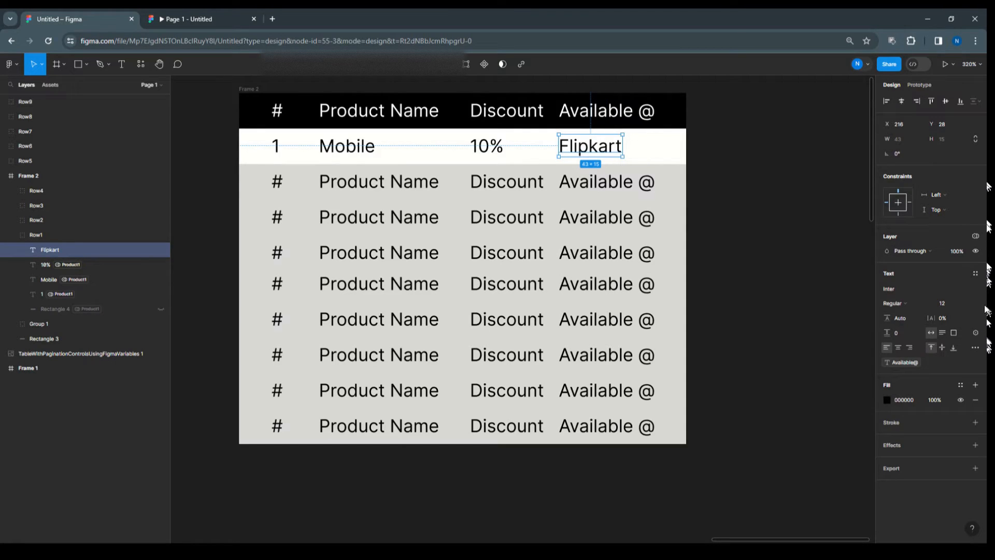
pyautogui.click(975, 237)
pyautogui.moveTo(935, 267)
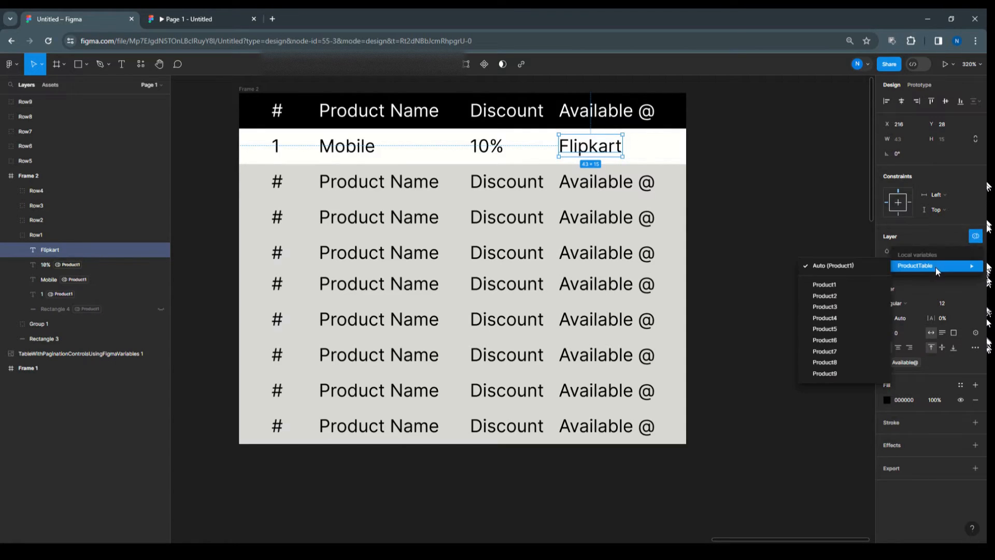
pyautogui.click(839, 286)
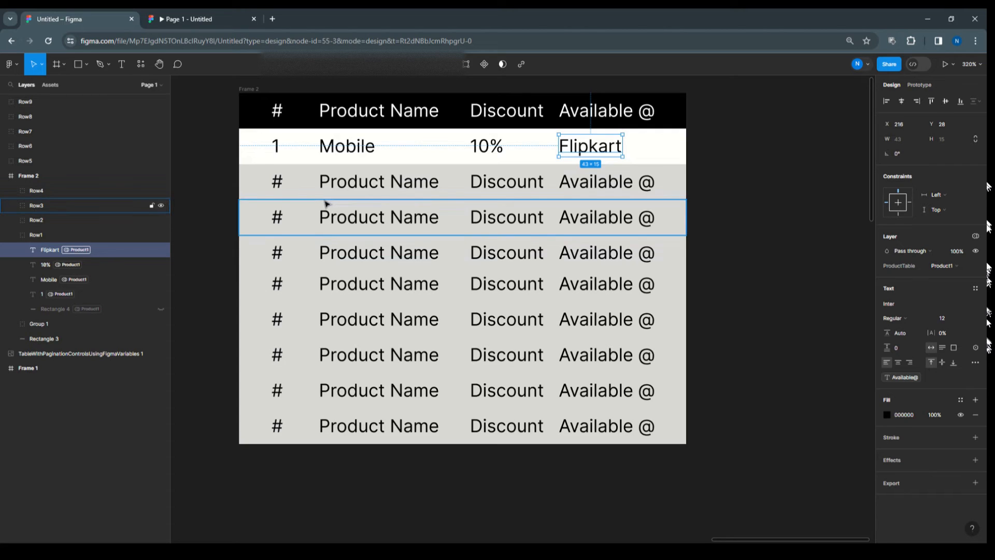
# Bind the visibility of Rectangle 4 in Row2 to ProductTable's RowBackground variable and assign it the Product2 mode.
pyautogui.click(11, 222)
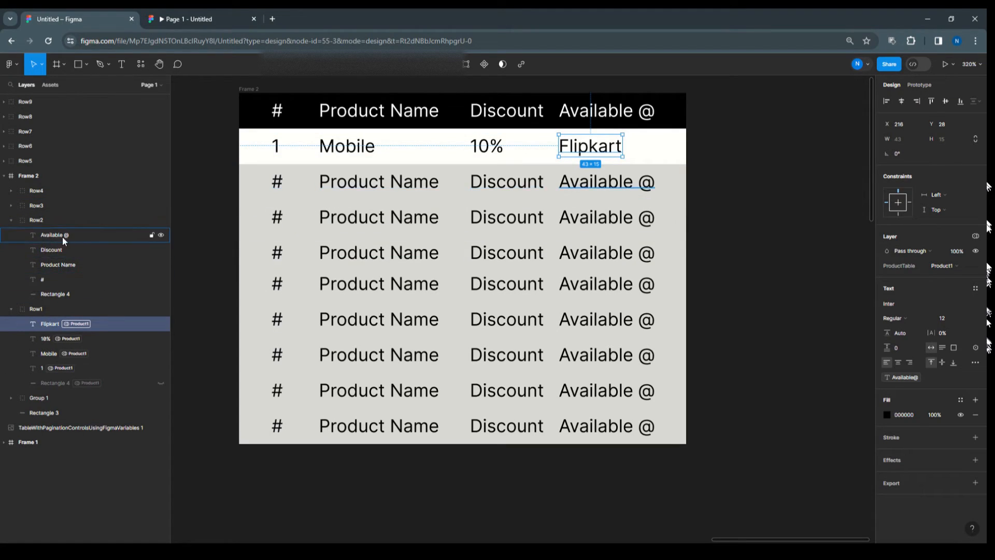
pyautogui.click(54, 294)
pyautogui.click(975, 251)
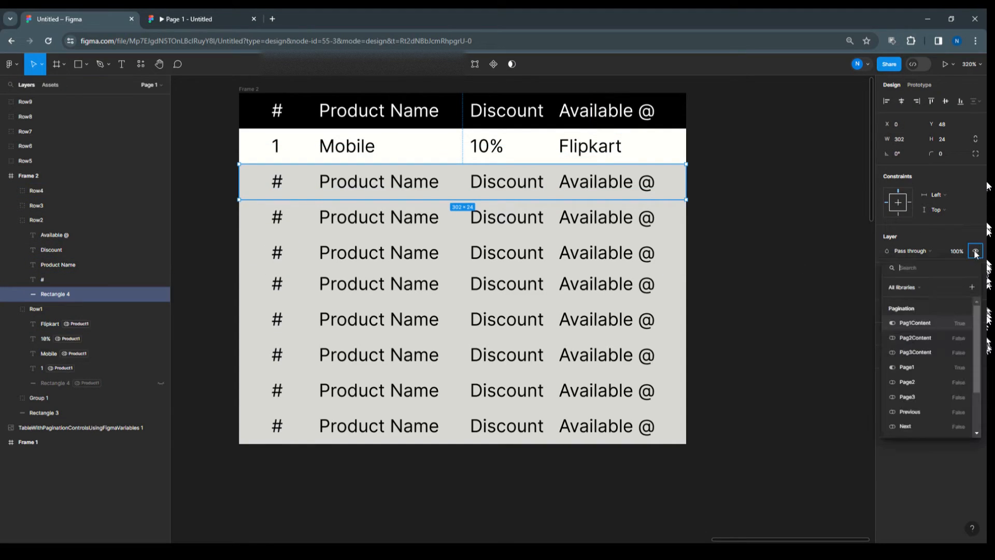
pyautogui.scroll(-2, 938, 352)
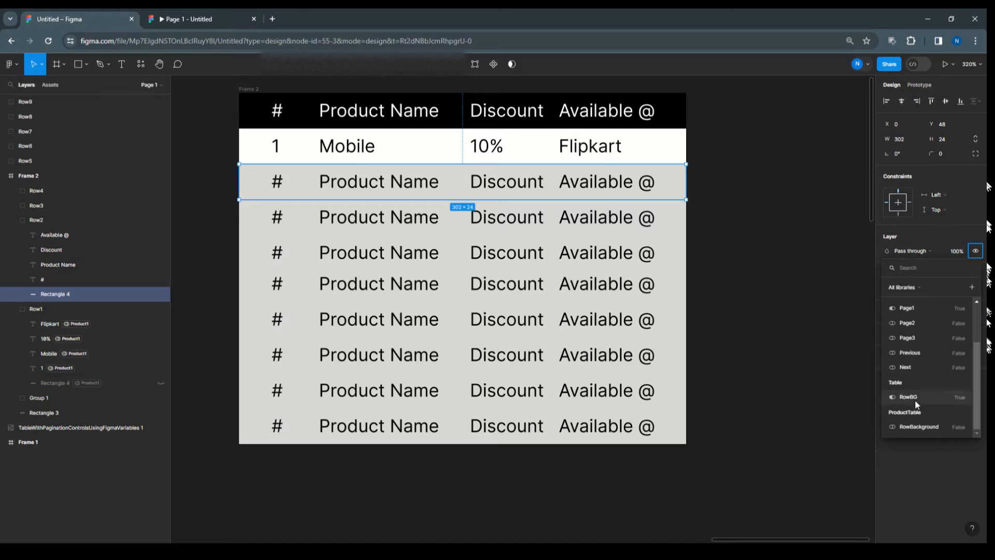
pyautogui.click(916, 427)
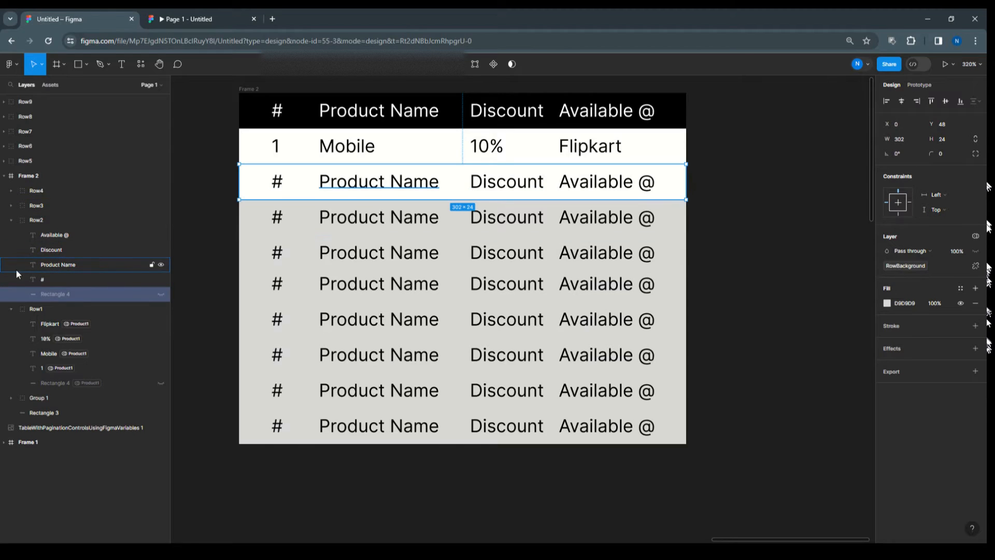
pyautogui.click(976, 235)
pyautogui.moveTo(942, 267)
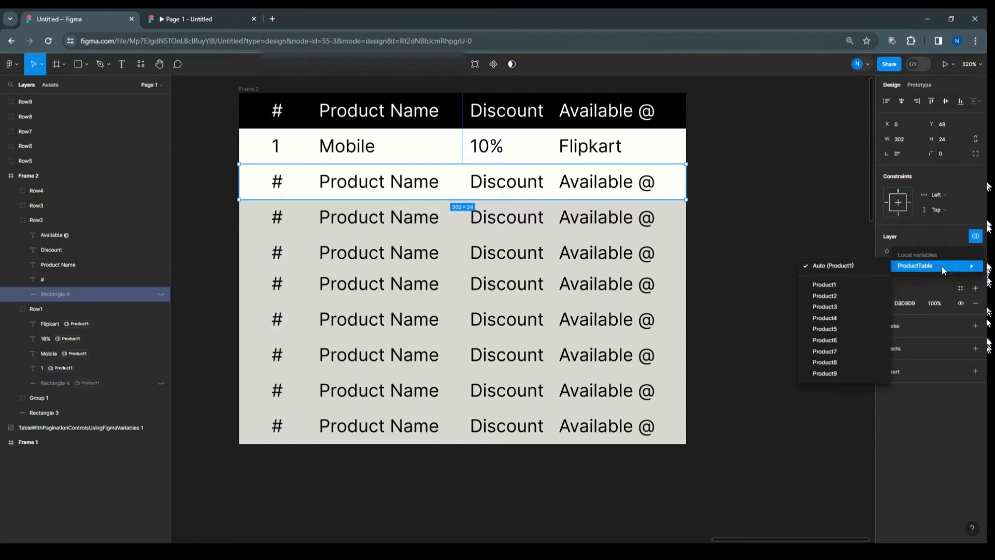
pyautogui.click(839, 295)
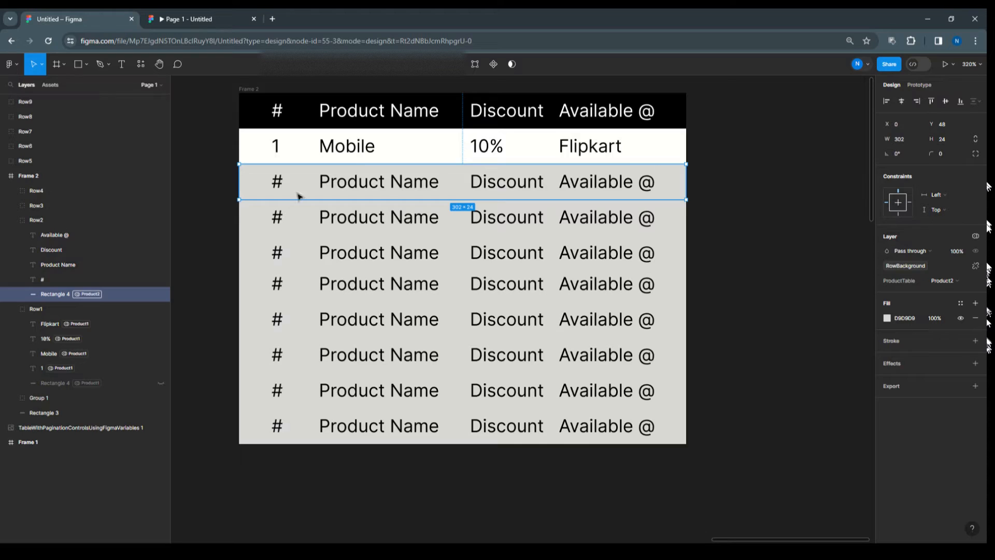
# Bind Row2's # text to the ProductNumber variable of the ProductTable collection.
pyautogui.click(43, 281)
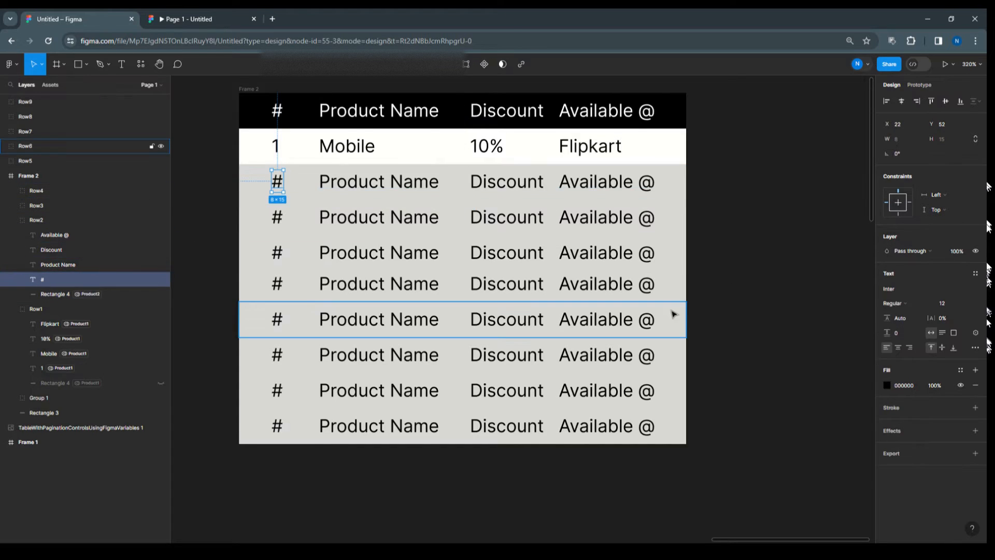
pyautogui.click(976, 333)
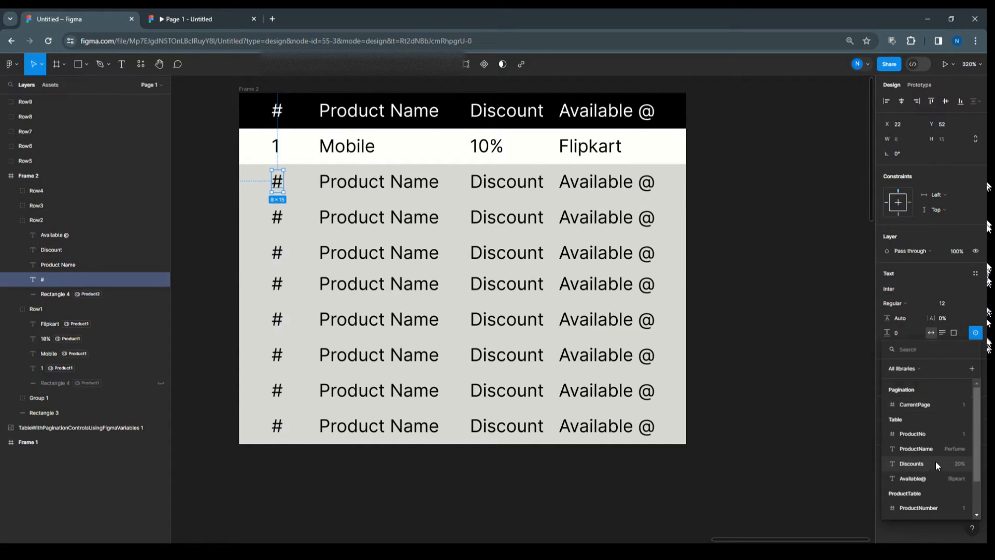
pyautogui.scroll(-3, 935, 461)
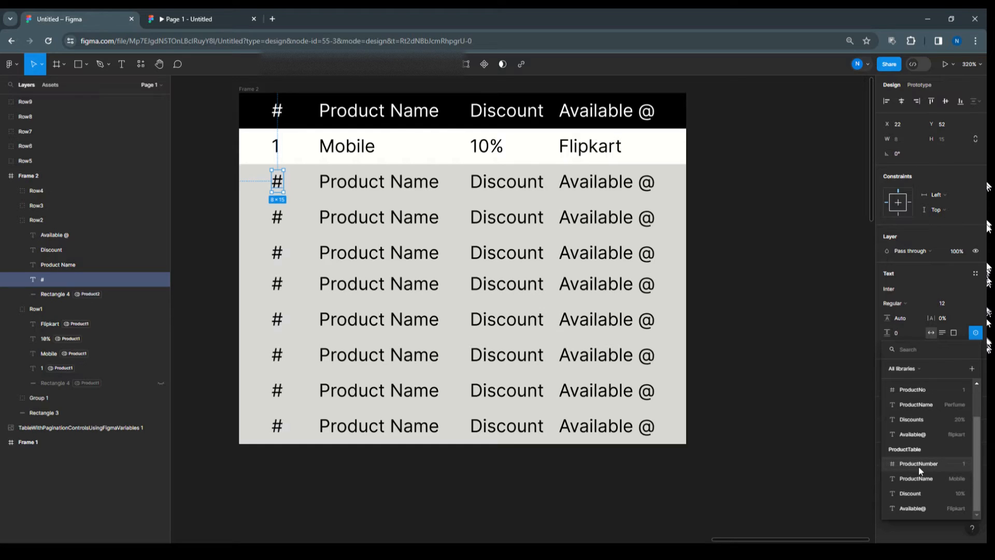
pyautogui.click(919, 462)
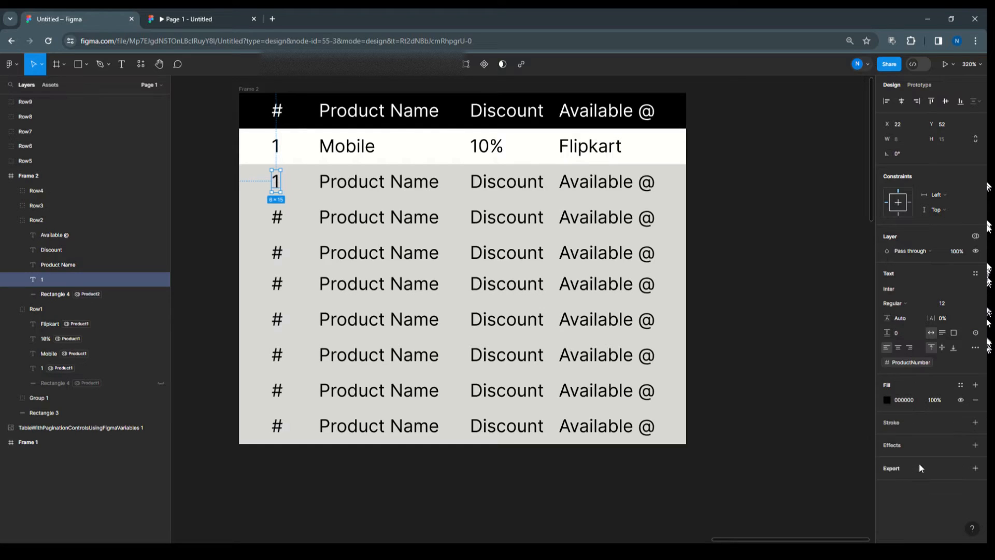
# Assign the Product2 mode of the ProductTable collection to Row2's # text.
pyautogui.click(976, 235)
pyautogui.moveTo(912, 268)
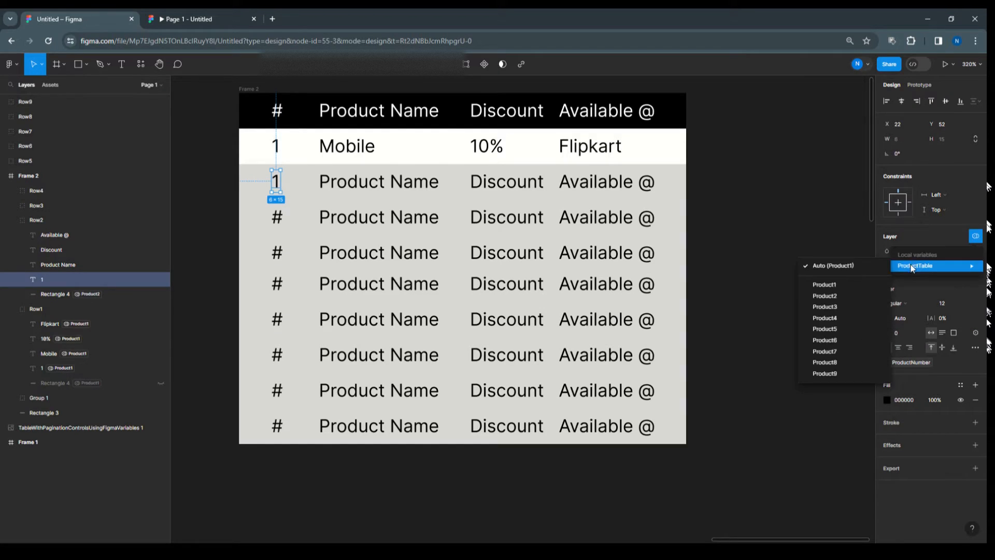
pyautogui.click(838, 296)
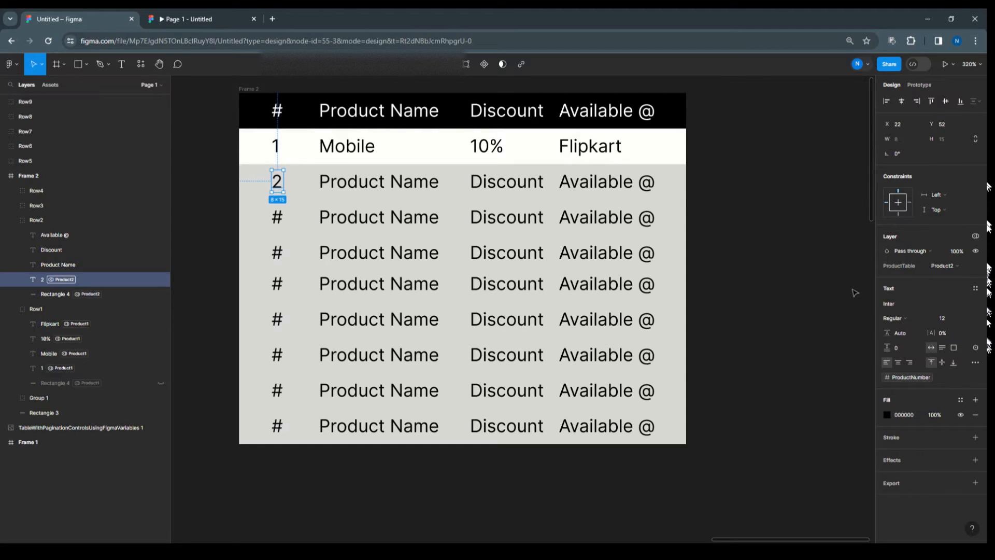
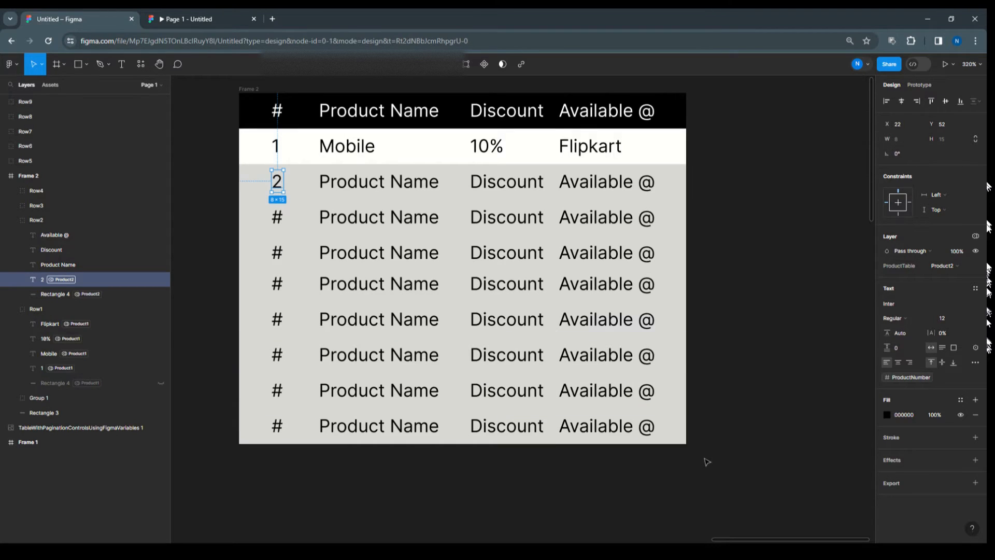
# Delete Row2 through Row9 from below the first product row and collapse Row1's layers.
pyautogui.moveTo(703, 457); pyautogui.dragTo(251, 185)
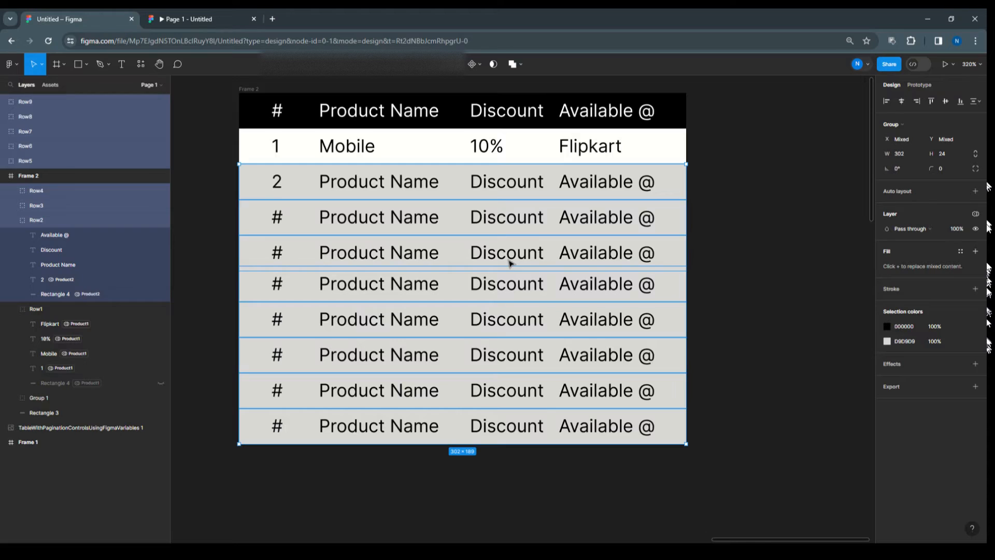
pyautogui.press('Delete')
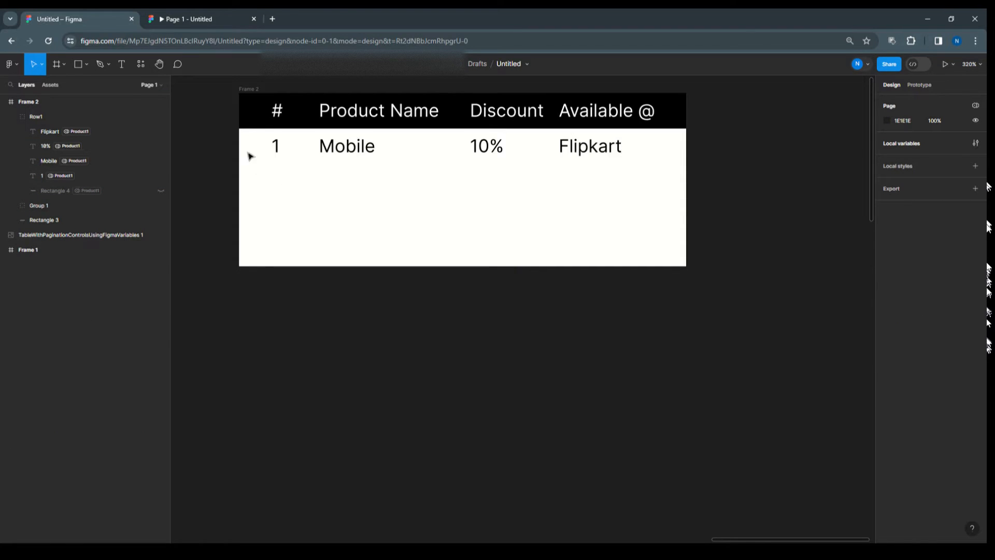
pyautogui.click(11, 117)
pyautogui.click(22, 116)
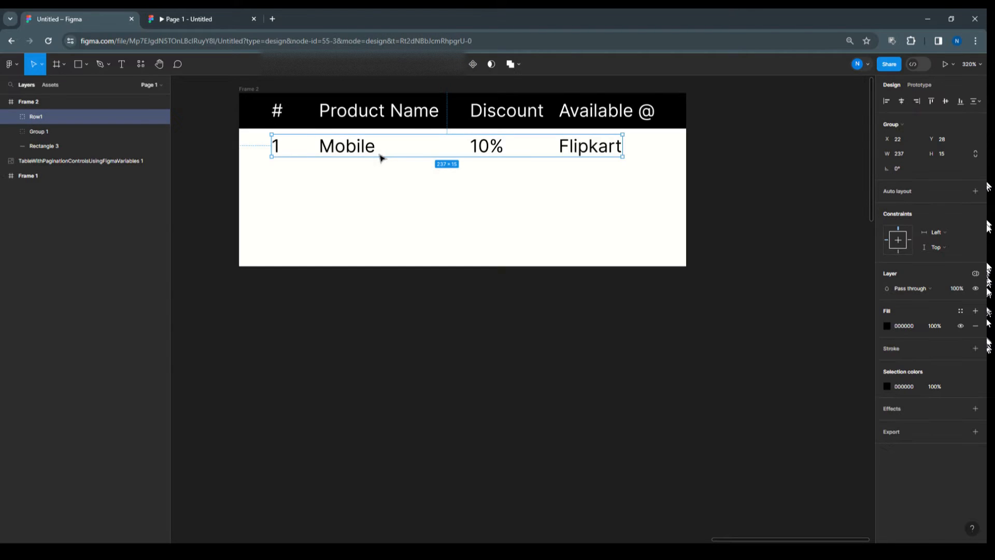
pyautogui.click(10, 118)
pyautogui.click(10, 118)
pyautogui.click(754, 158)
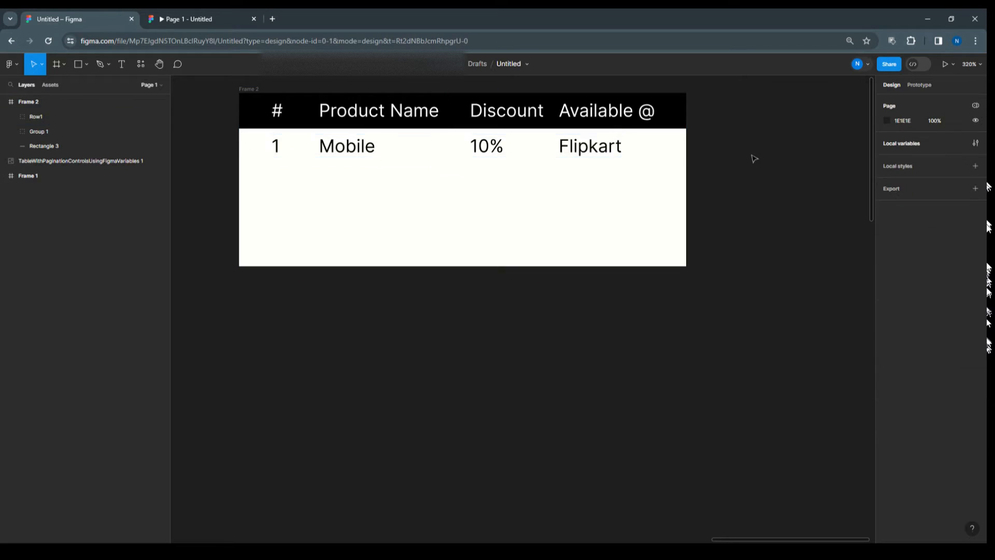
# Set the RowBackground variable of the ProductTable collection to True for the Product1 mode.
pyautogui.click(885, 145)
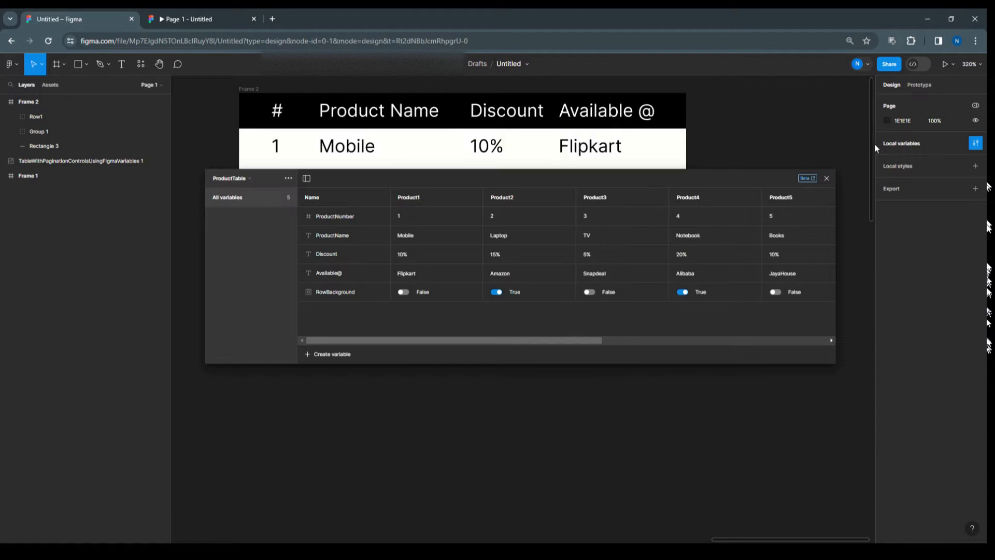
pyautogui.click(405, 292)
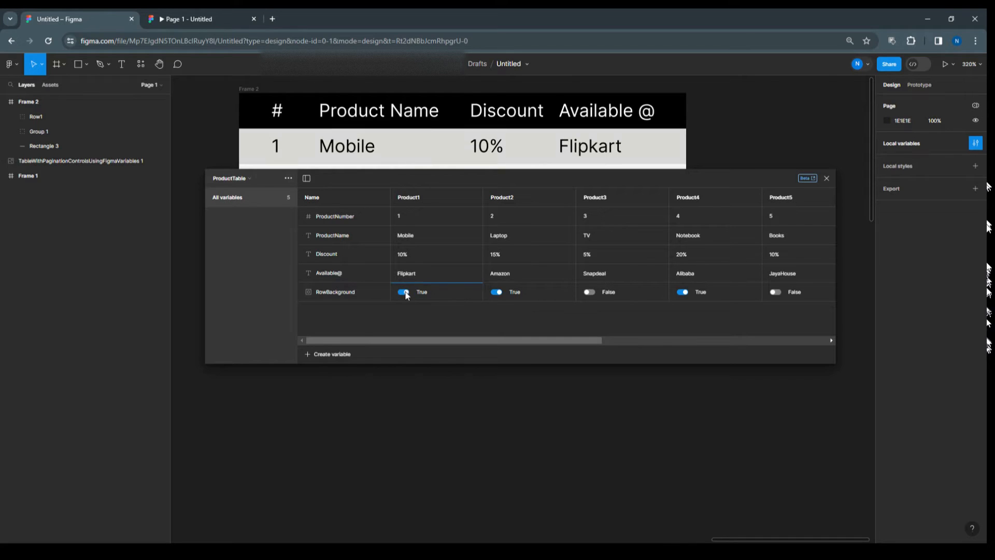
pyautogui.click(827, 179)
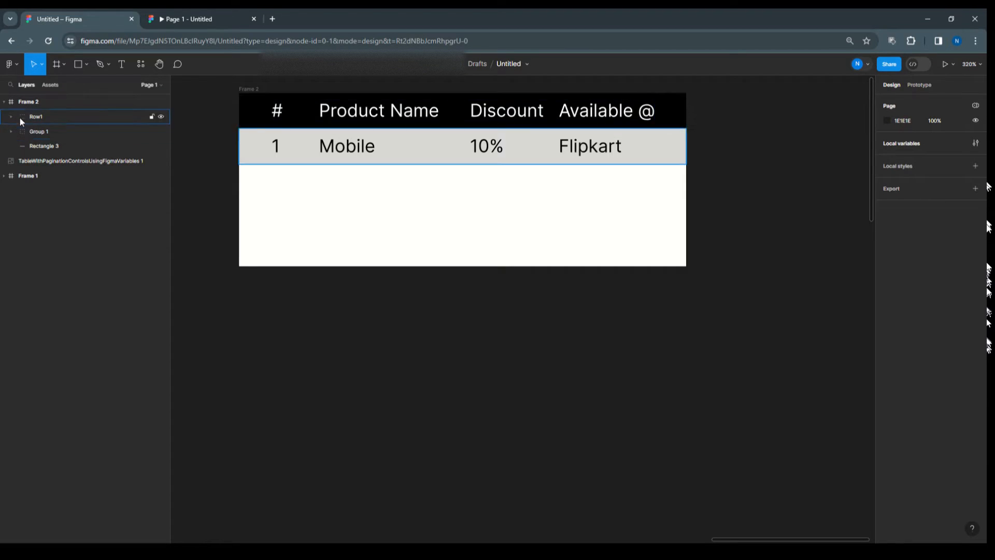
# Duplicate Row1 twice directly below itself and rename the two copies Row2 and Row3.
pyautogui.click(35, 118)
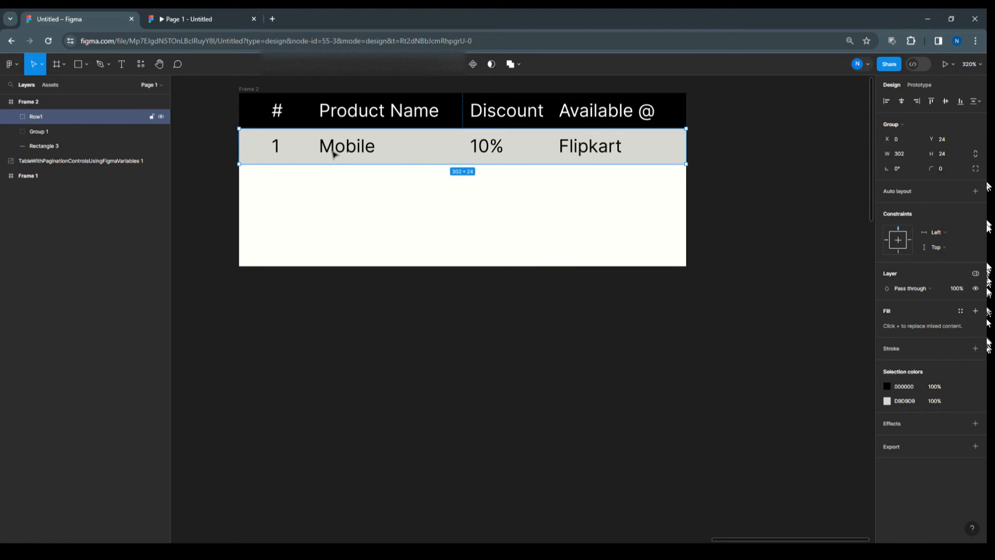
pyautogui.moveTo(333, 155); pyautogui.dragTo(344, 216)
pyautogui.click(329, 193)
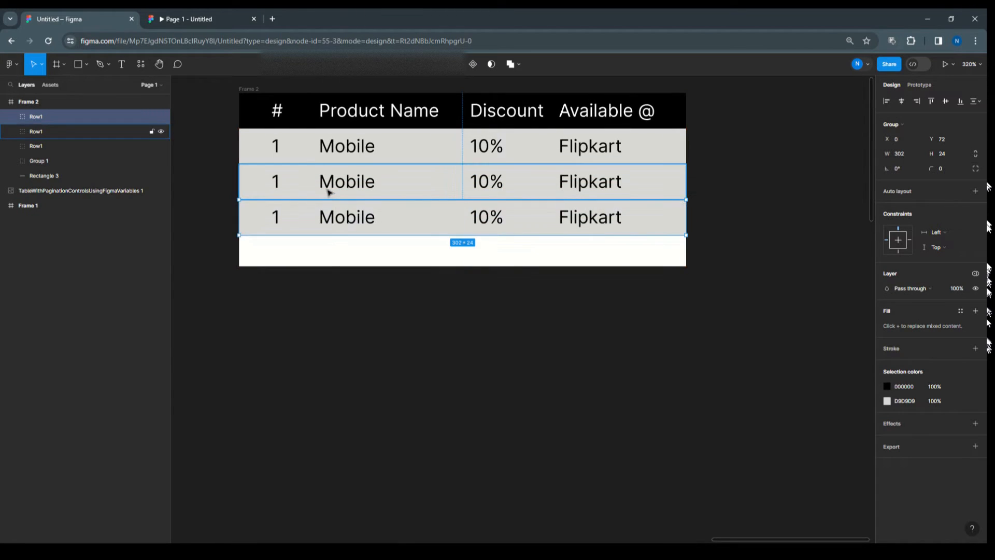
pyautogui.doubleClick(32, 133)
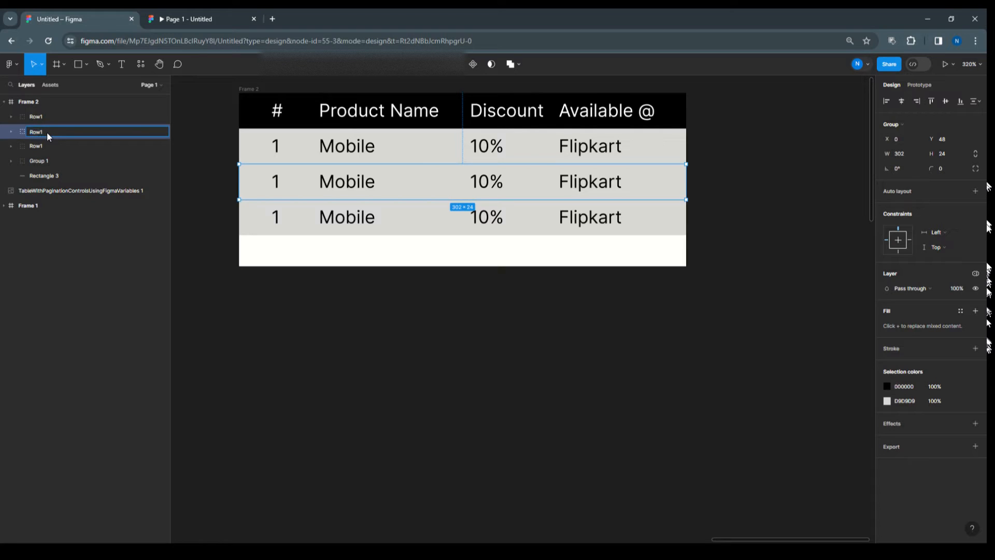
pyautogui.click(297, 219)
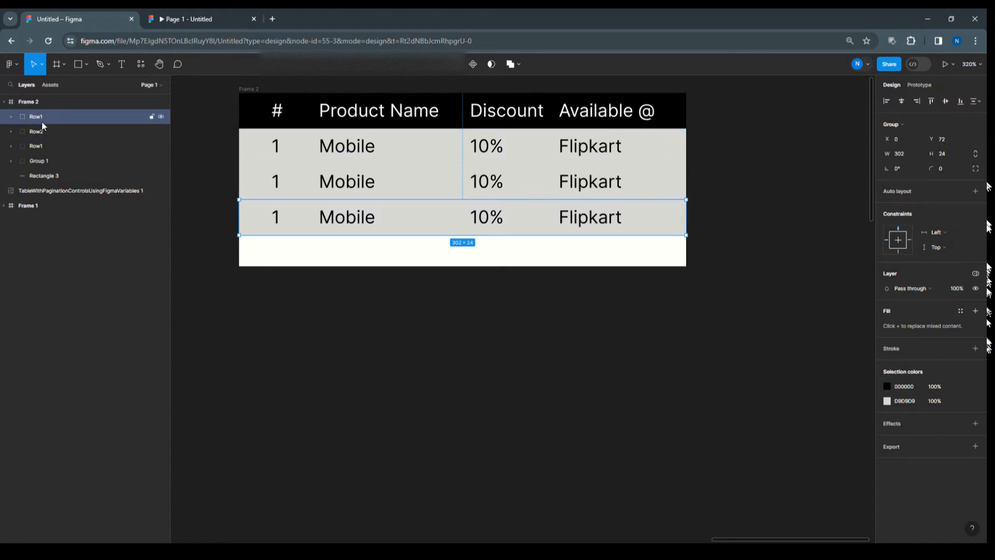
pyautogui.doubleClick(60, 116)
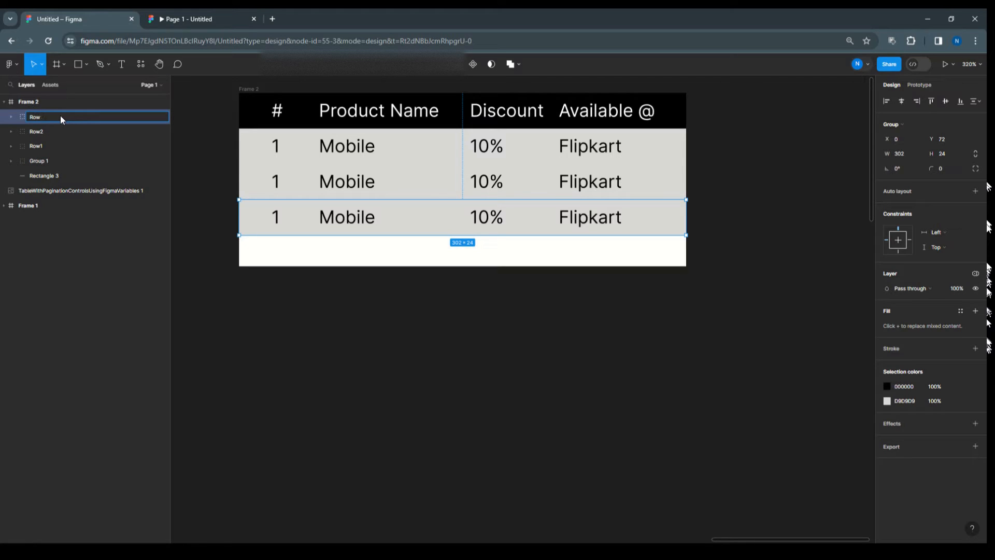
pyautogui.click(366, 307)
pyautogui.click(342, 225)
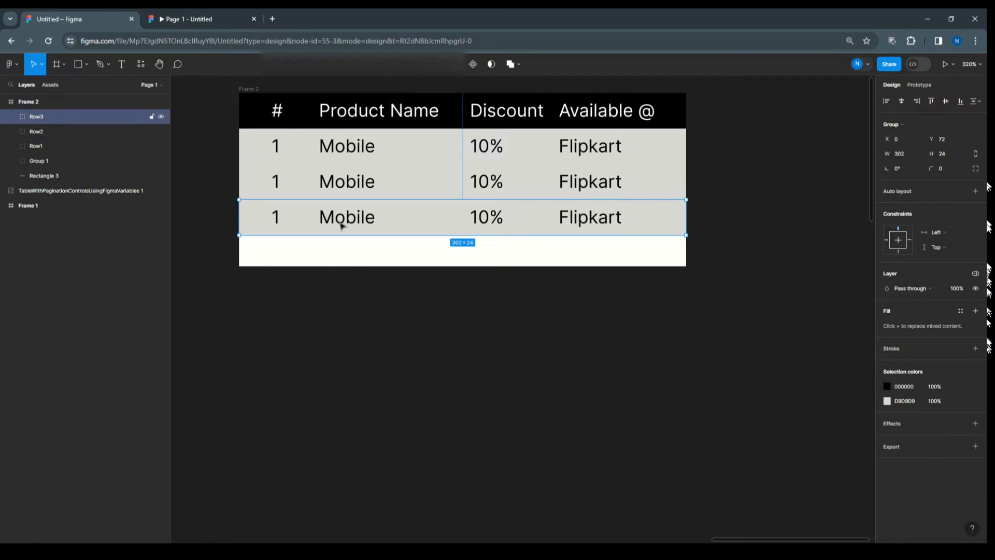
# Add two more row copies directly below Row3 and name them Row4 and Row5.
pyautogui.moveTo(342, 224); pyautogui.dragTo(342, 258)
pyautogui.doubleClick(49, 118)
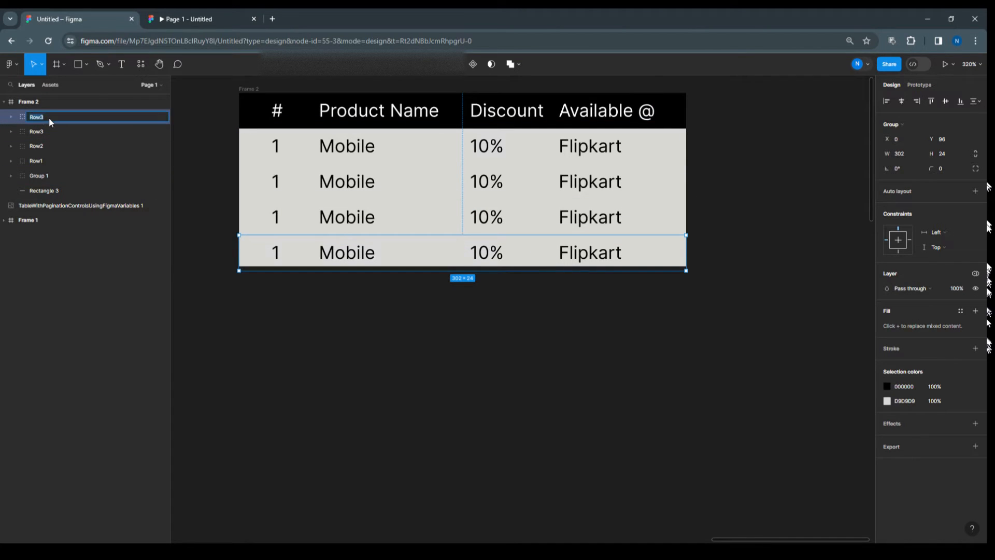
pyautogui.write('Row4')
pyautogui.press('Return')
pyautogui.moveTo(313, 253); pyautogui.dragTo(312, 288)
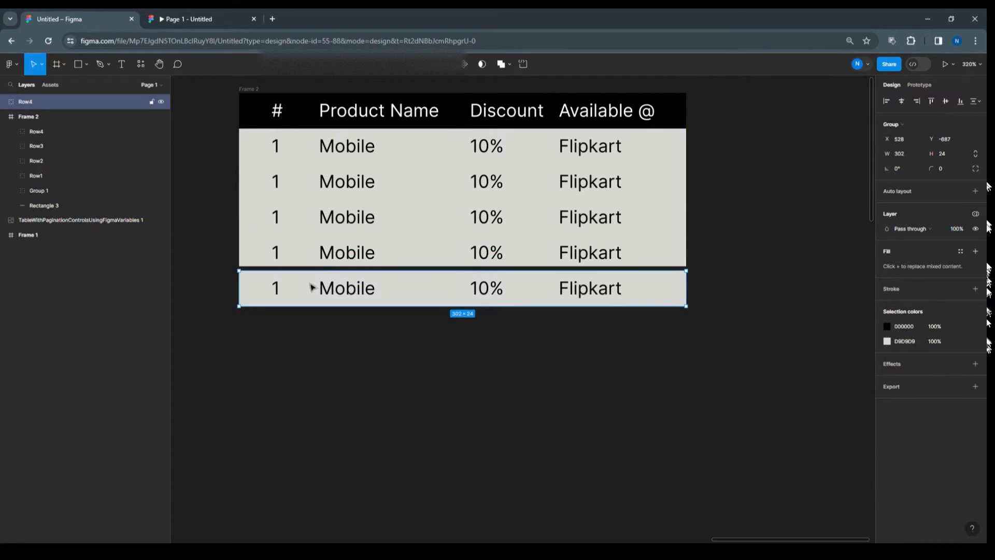
pyautogui.doubleClick(43, 104)
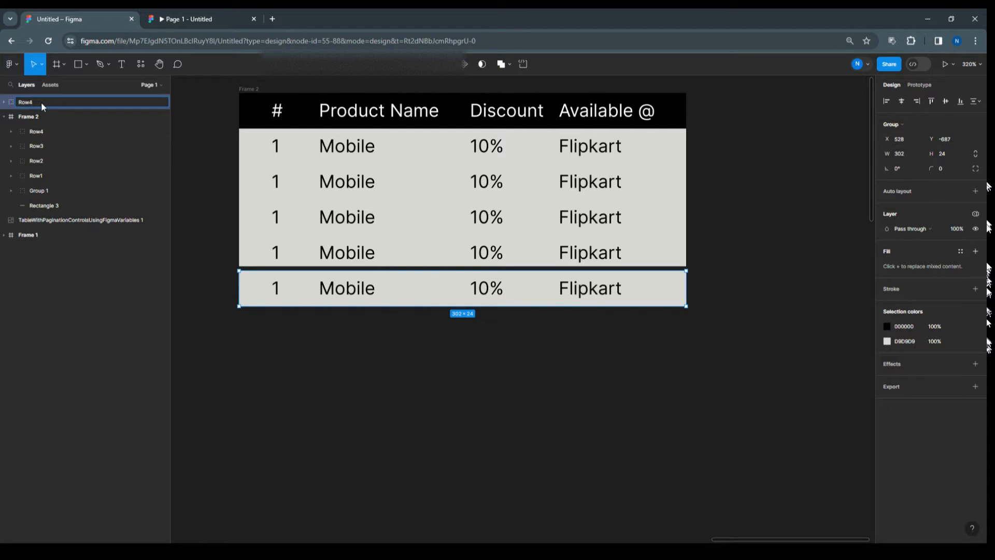
pyautogui.write('Row5')
# Add two more row copies directly below Row5 and name them Row6 and Row7.
pyautogui.moveTo(291, 291); pyautogui.dragTo(292, 326)
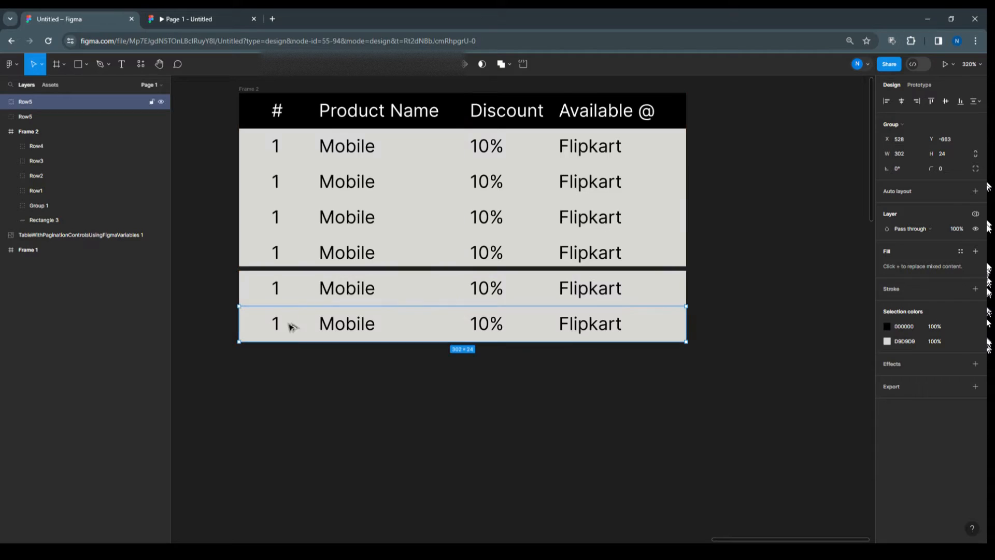
pyautogui.doubleClick(42, 104)
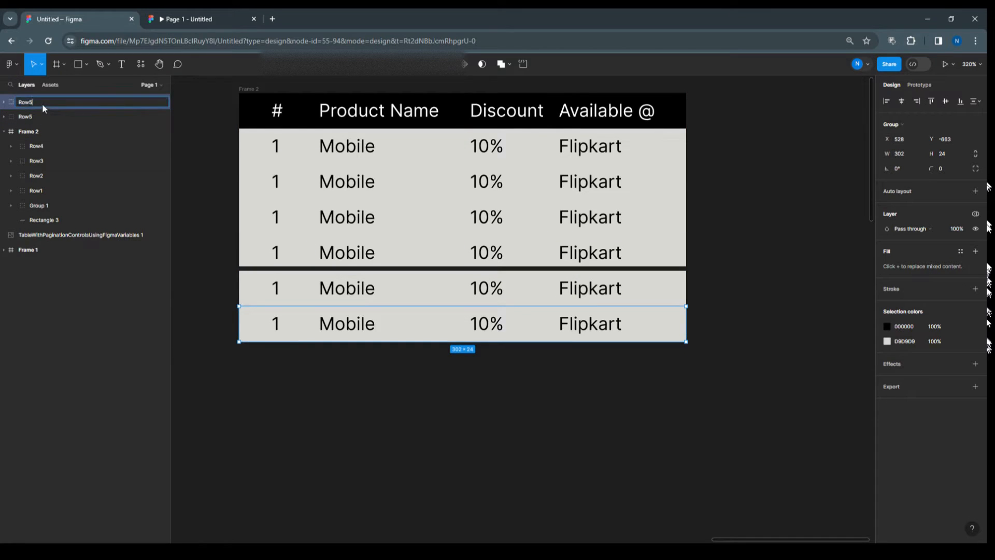
pyautogui.write('Row6')
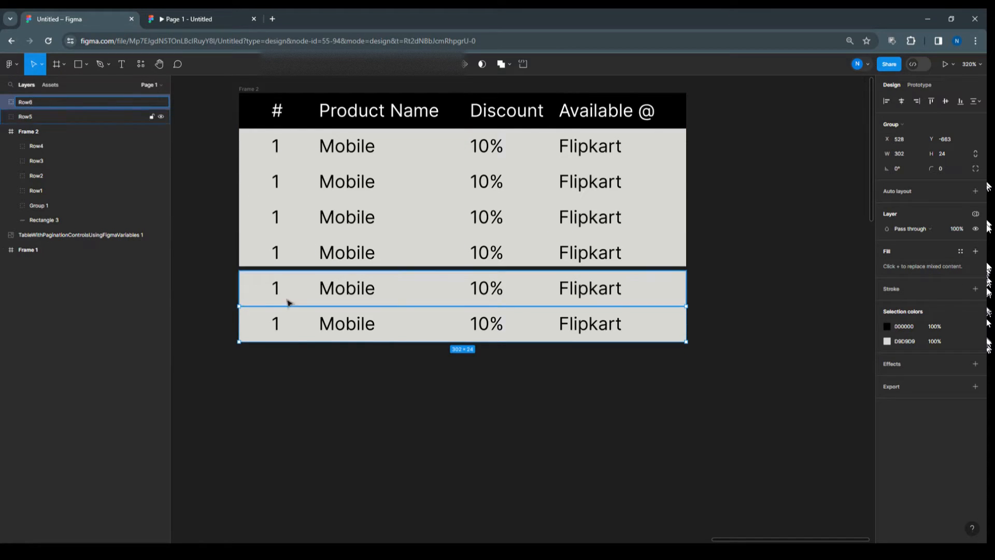
pyautogui.moveTo(312, 328); pyautogui.dragTo(313, 358)
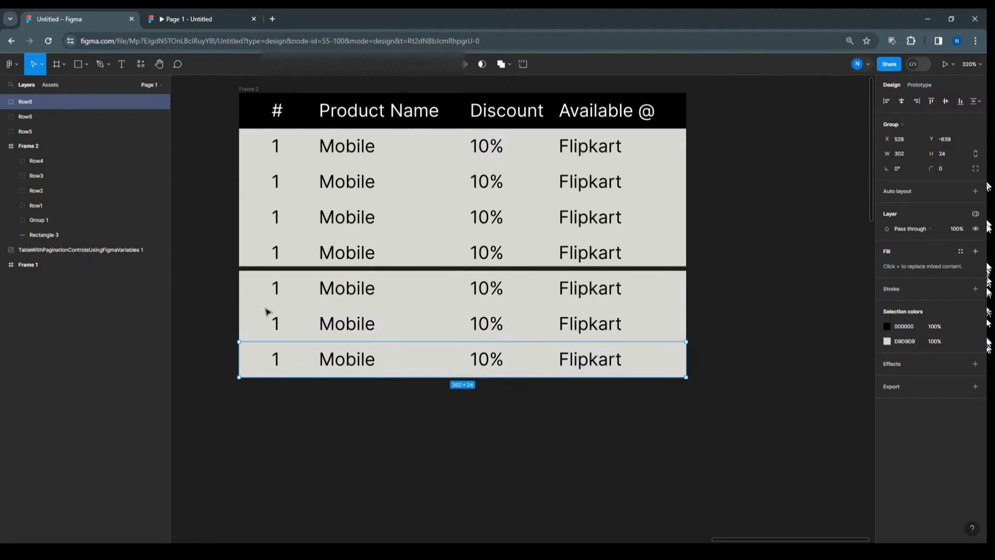
pyautogui.doubleClick(43, 103)
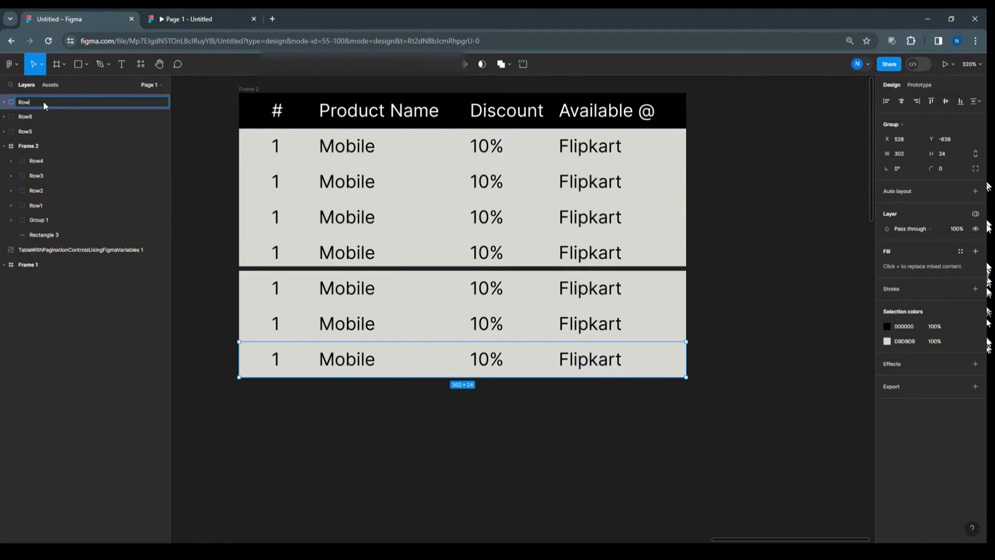
pyautogui.write('Row7')
pyautogui.press('Return')
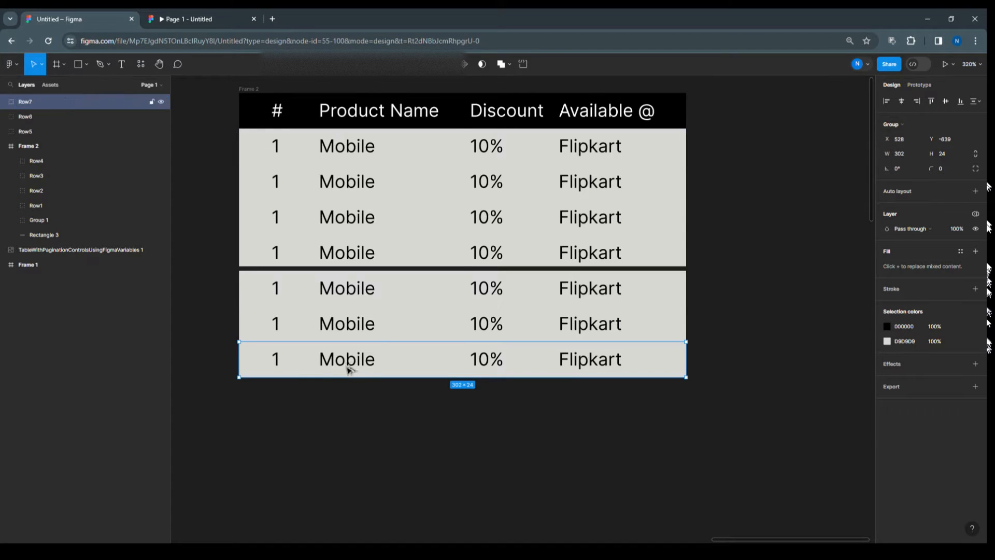
# Add two more row copies directly below Row7 and name them Row8 and Row9.
pyautogui.moveTo(347, 366); pyautogui.dragTo(349, 399)
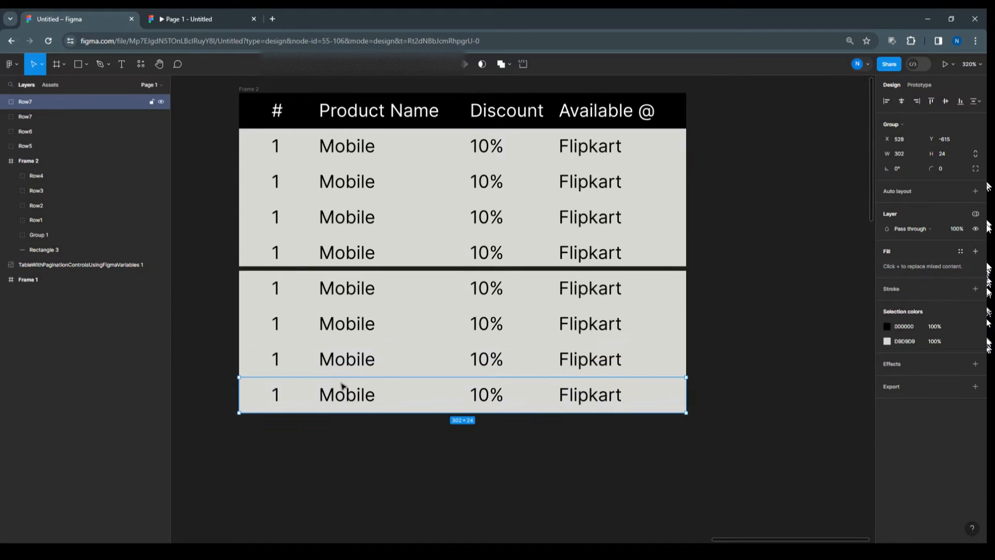
pyautogui.doubleClick(55, 101)
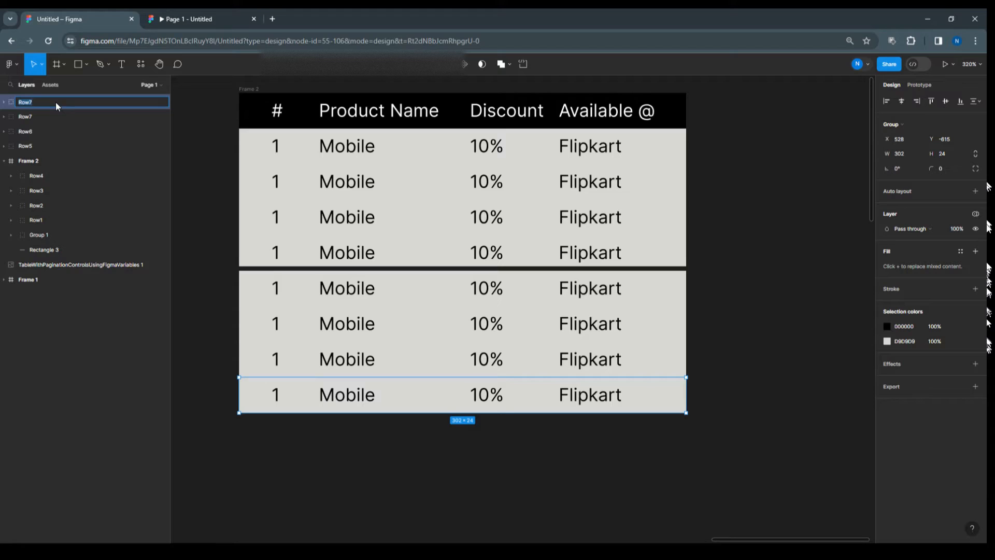
pyautogui.click(55, 102)
pyautogui.press('Return')
pyautogui.moveTo(368, 394); pyautogui.dragTo(370, 430)
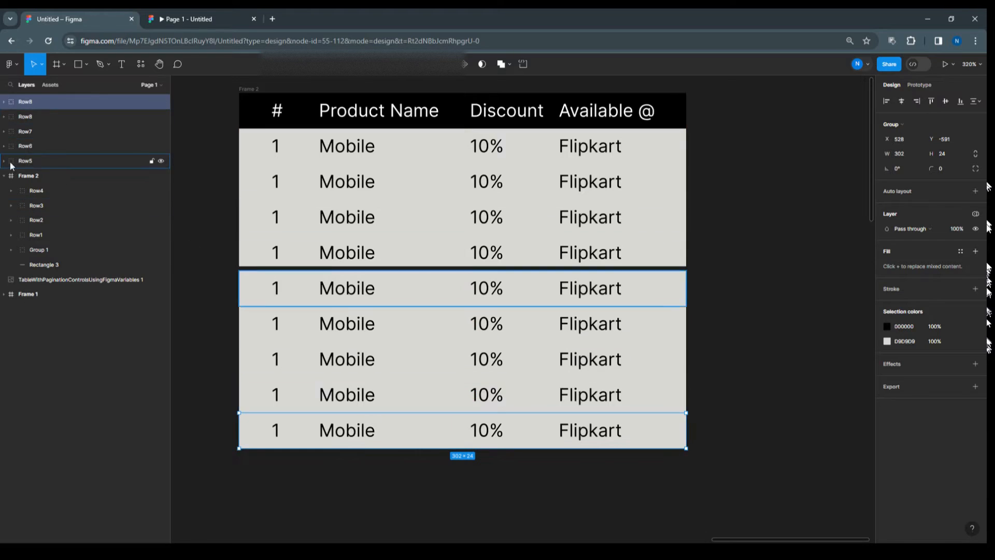
pyautogui.doubleClick(42, 104)
pyautogui.click(42, 102)
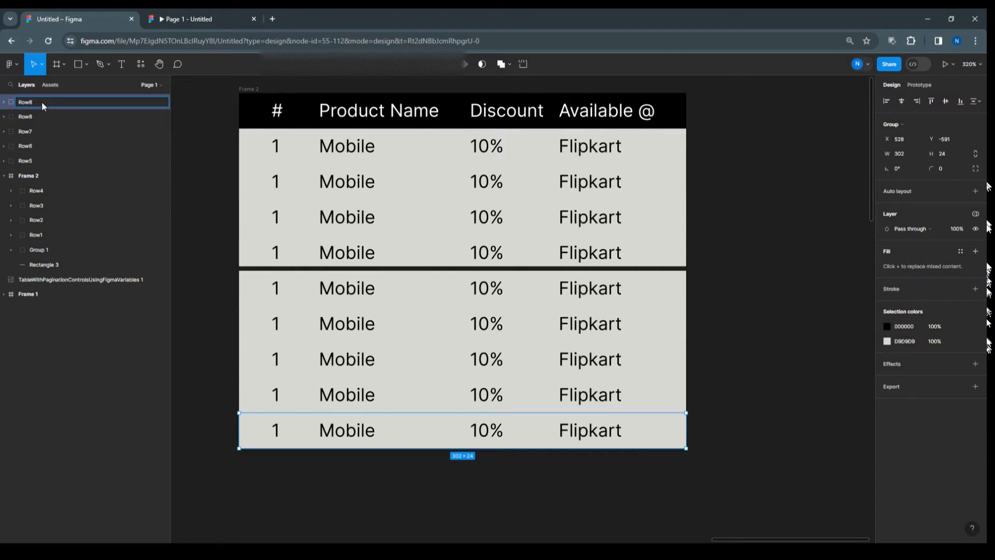
pyautogui.press('BackSpace')
pyautogui.write('9')
pyautogui.press('Return')
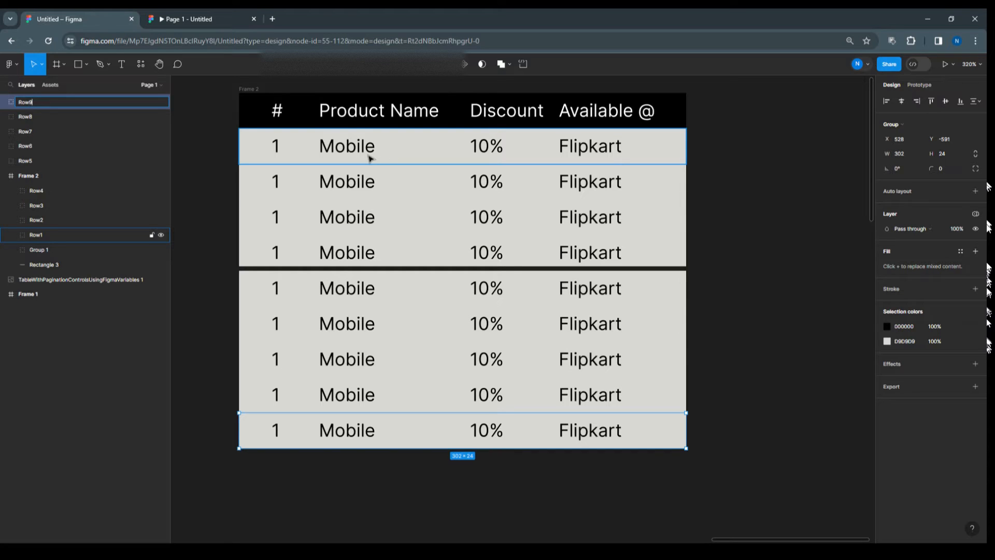
# Assign the Product2 mode of the ProductTable collection to Rectangle 4 in Row2.
pyautogui.click(314, 196)
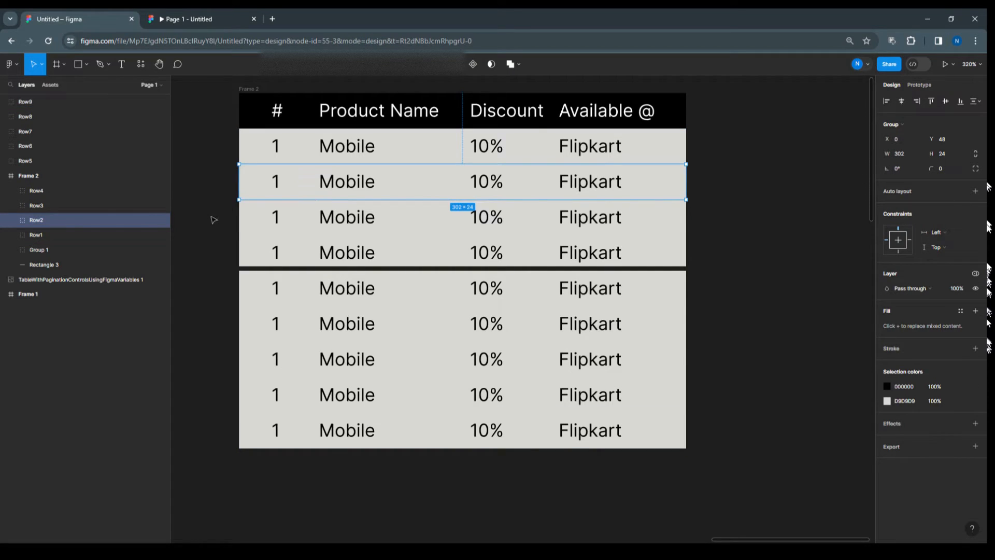
pyautogui.click(12, 220)
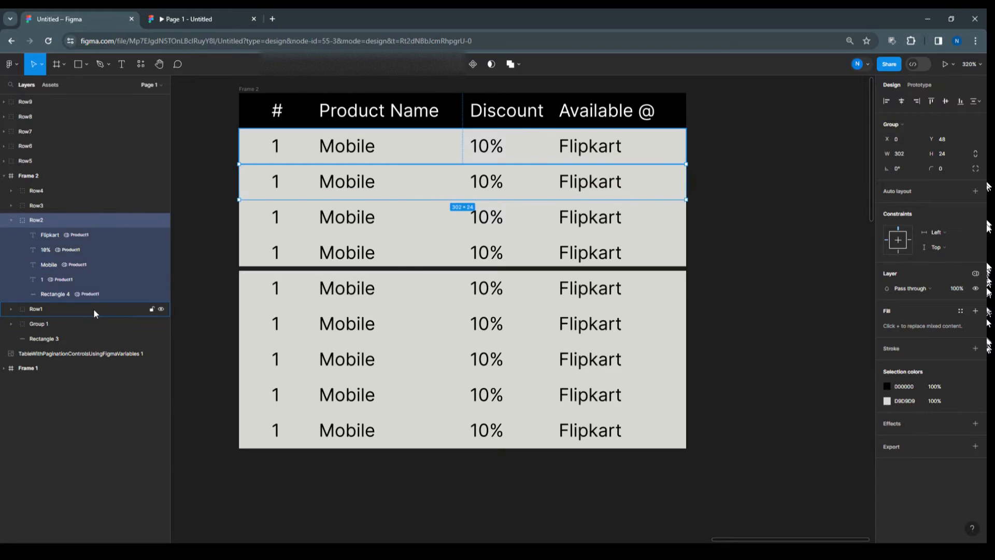
pyautogui.click(68, 295)
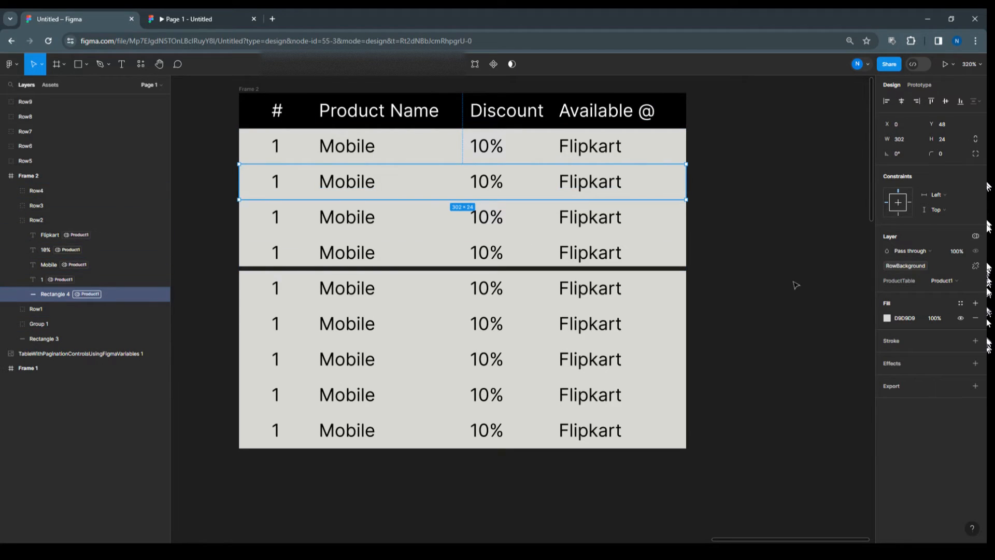
pyautogui.click(978, 237)
pyautogui.moveTo(951, 268)
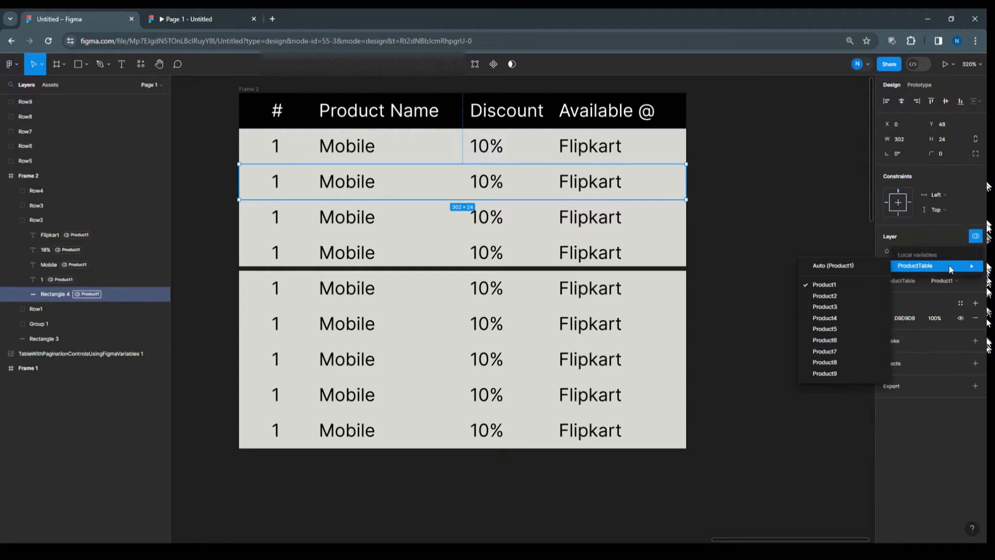
pyautogui.click(850, 300)
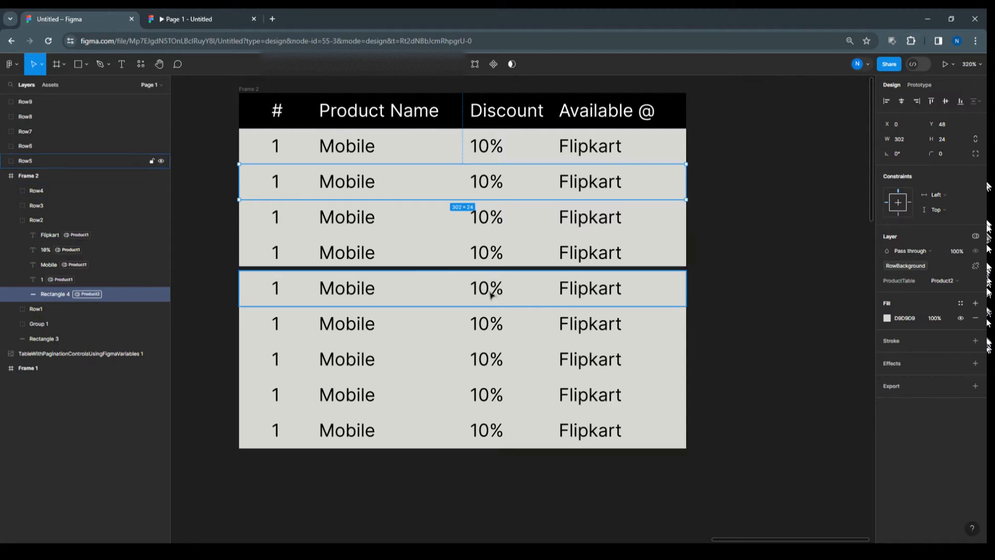
# Assign the Product2 mode of the ProductTable collection to the number and product name texts in Row2.
pyautogui.click(59, 284)
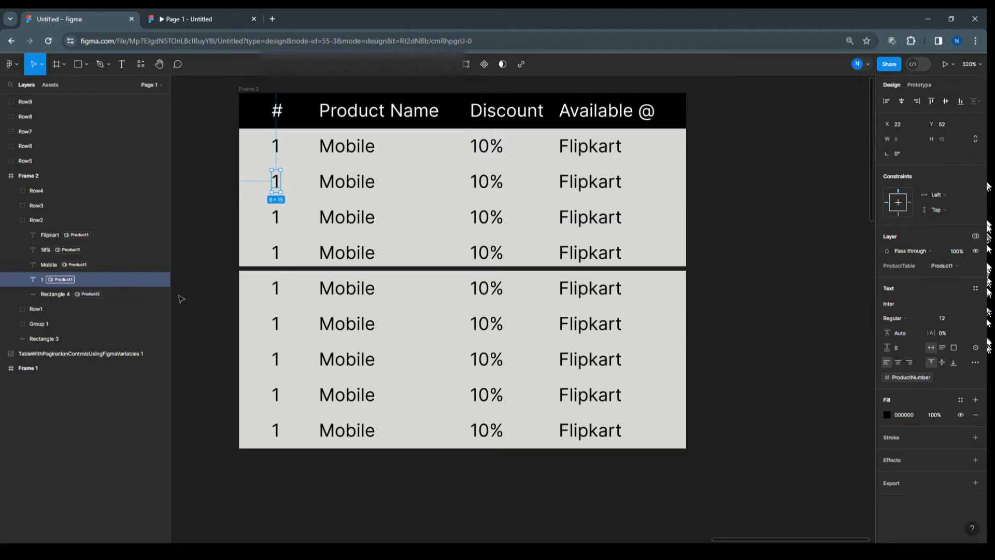
pyautogui.click(977, 239)
pyautogui.moveTo(917, 265)
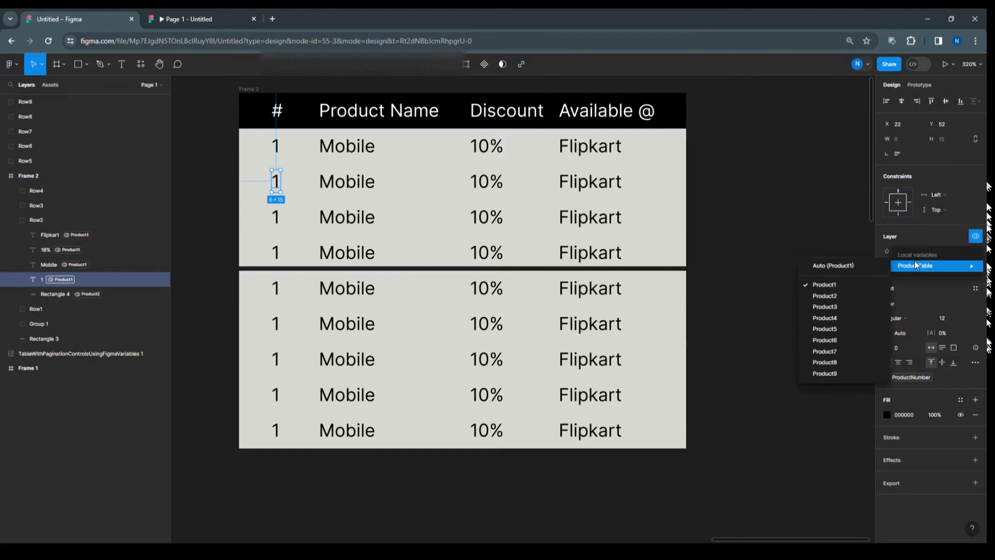
pyautogui.click(846, 296)
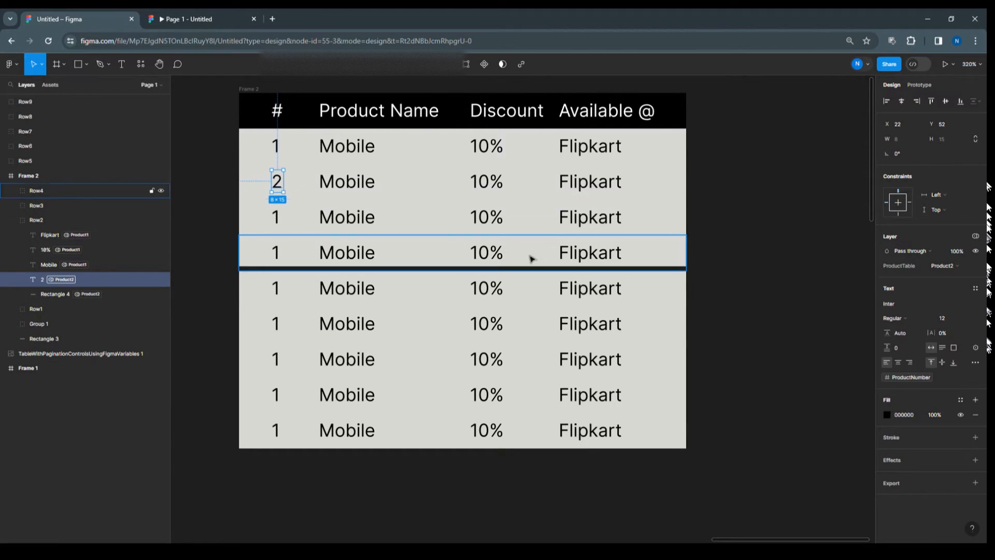
pyautogui.click(78, 266)
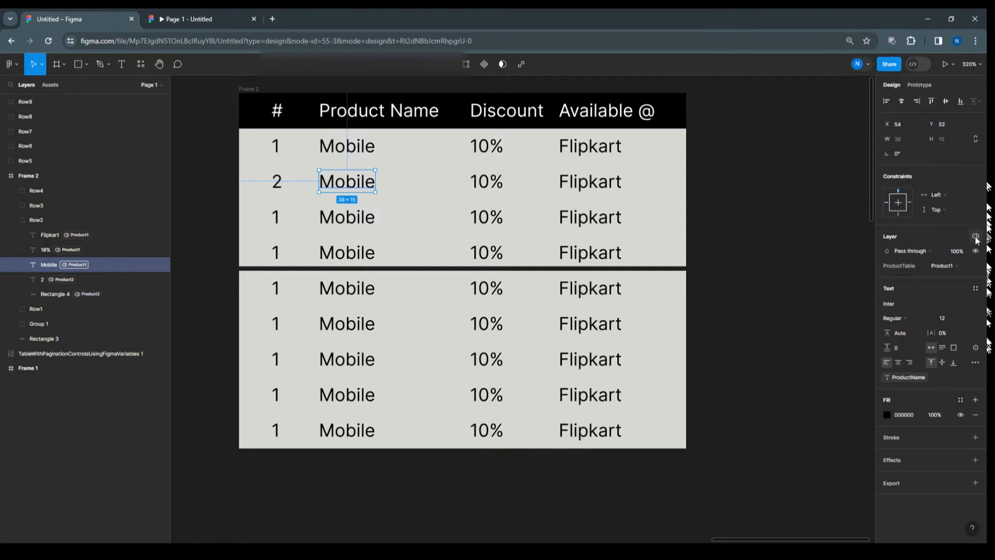
pyautogui.click(975, 237)
pyautogui.moveTo(932, 265)
pyautogui.click(854, 297)
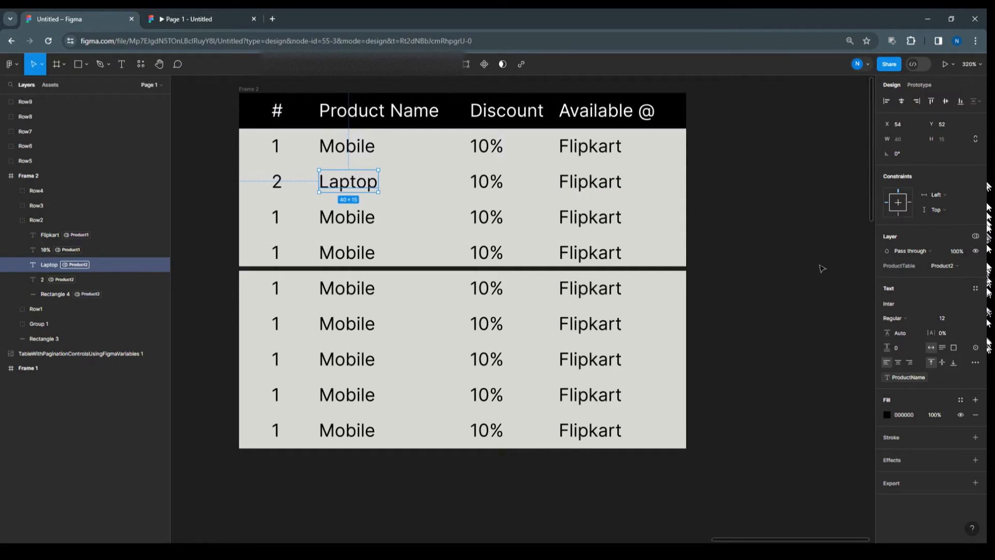
# Assign the Product2 mode of the ProductTable collection to the discount and availability texts in Row2.
pyautogui.click(97, 251)
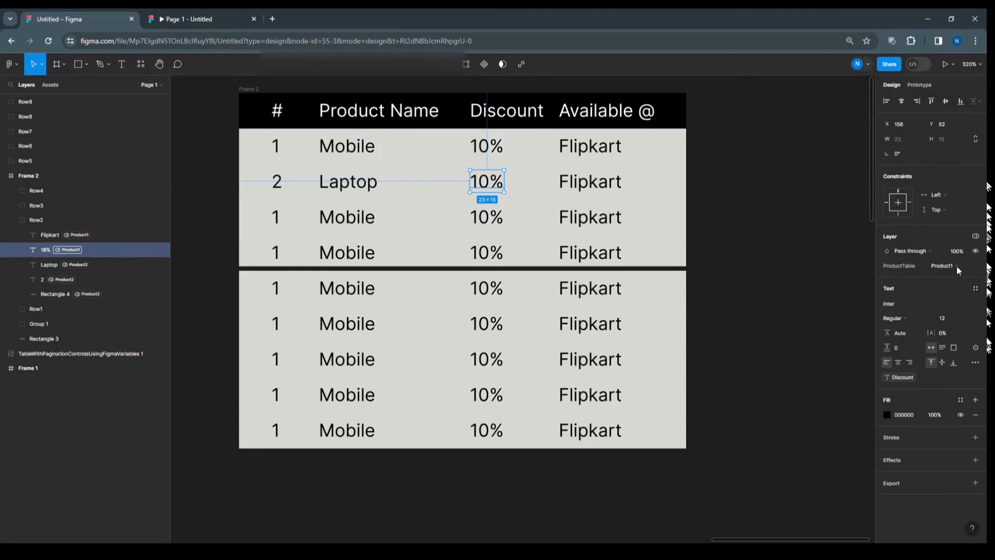
pyautogui.click(976, 237)
pyautogui.moveTo(915, 265)
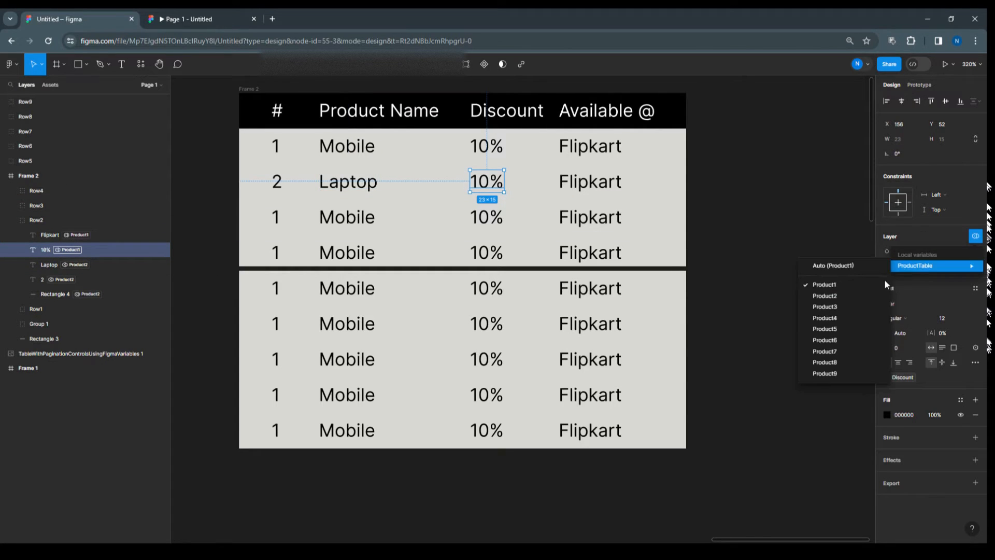
pyautogui.click(836, 299)
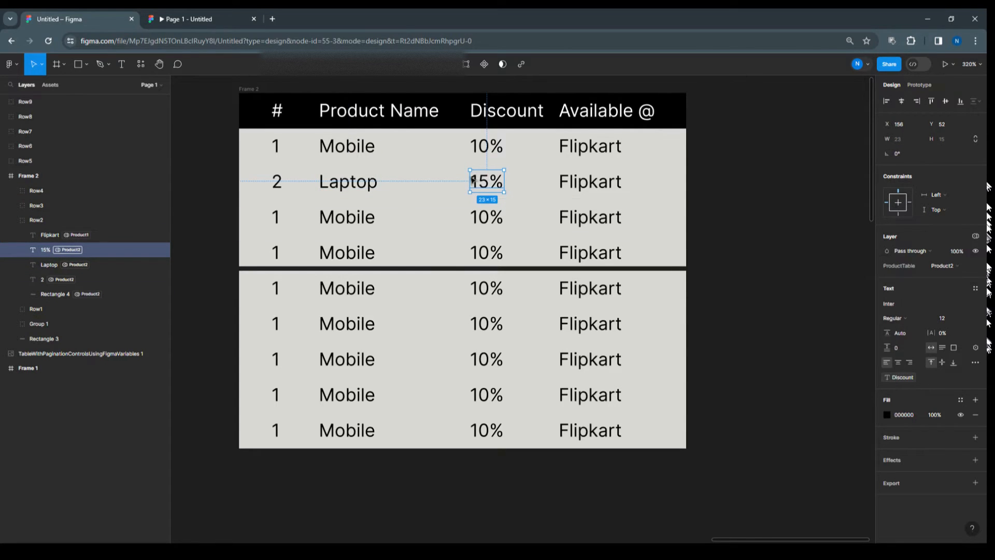
pyautogui.click(64, 234)
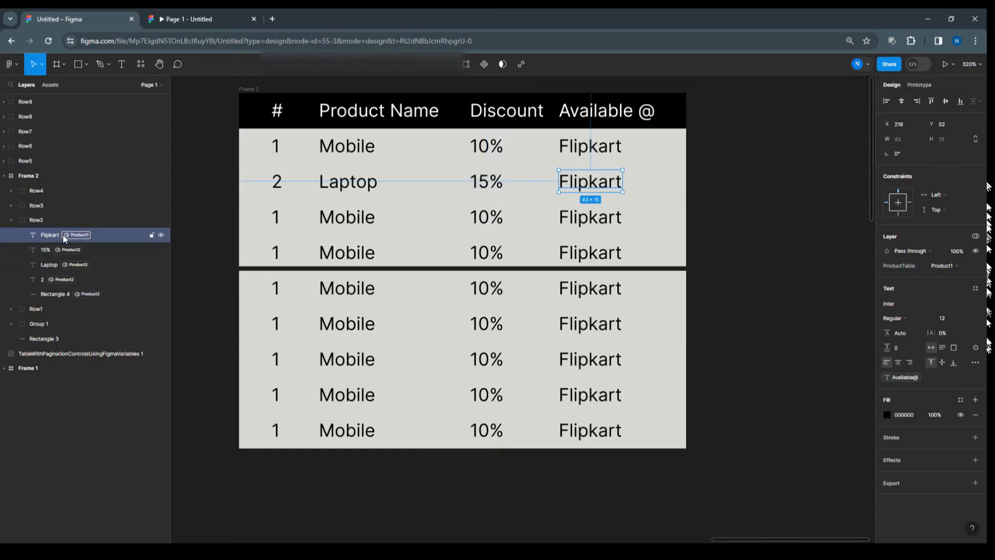
pyautogui.click(975, 236)
pyautogui.moveTo(920, 265)
pyautogui.click(854, 297)
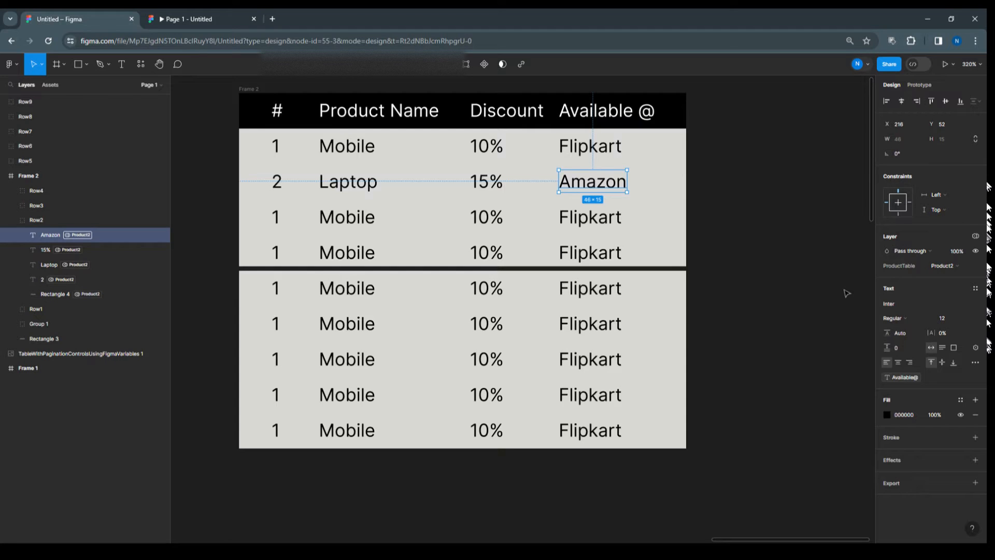
# Assign the Product2 mode of the ProductTable collection to Rectangle 4 in Row3.
pyautogui.click(12, 206)
pyautogui.click(54, 279)
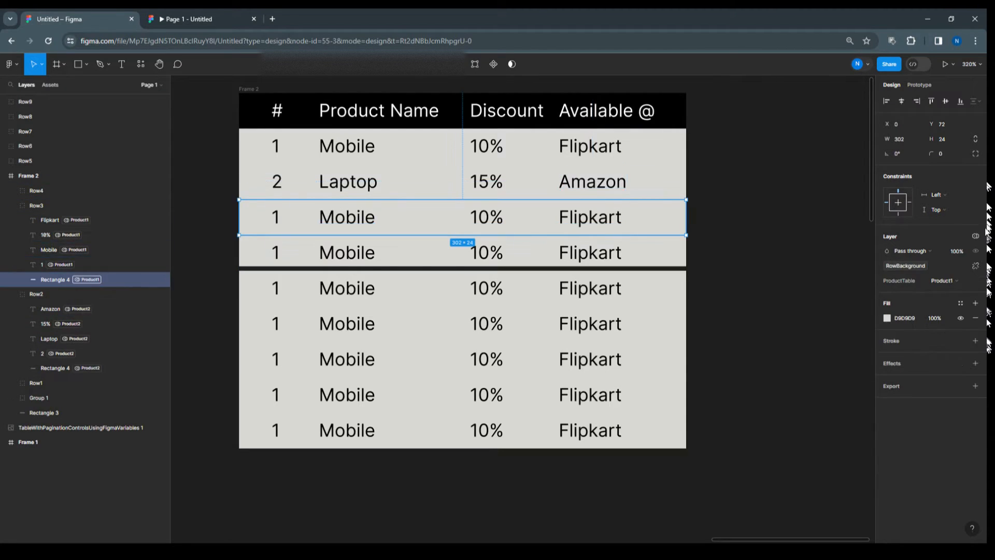
pyautogui.click(976, 236)
pyautogui.moveTo(912, 271)
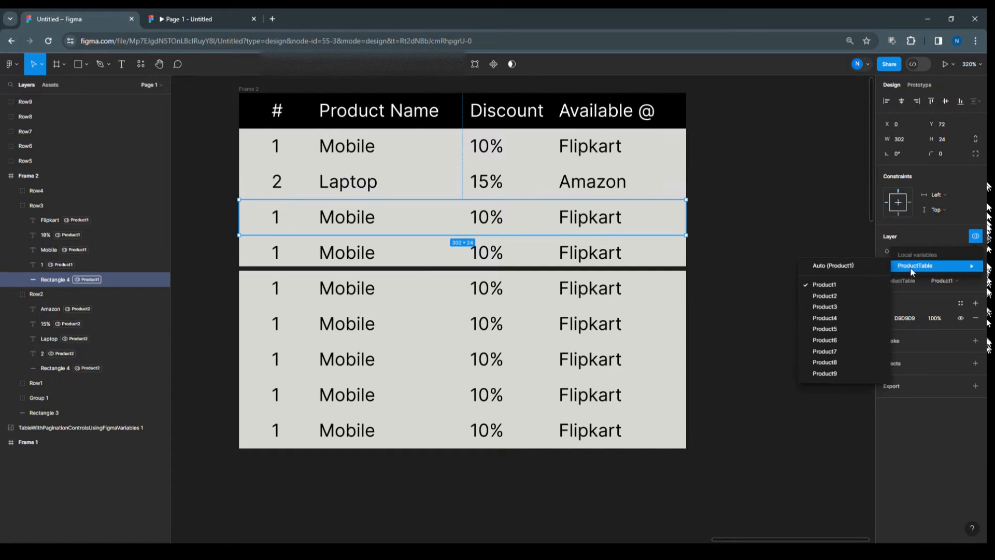
pyautogui.click(851, 297)
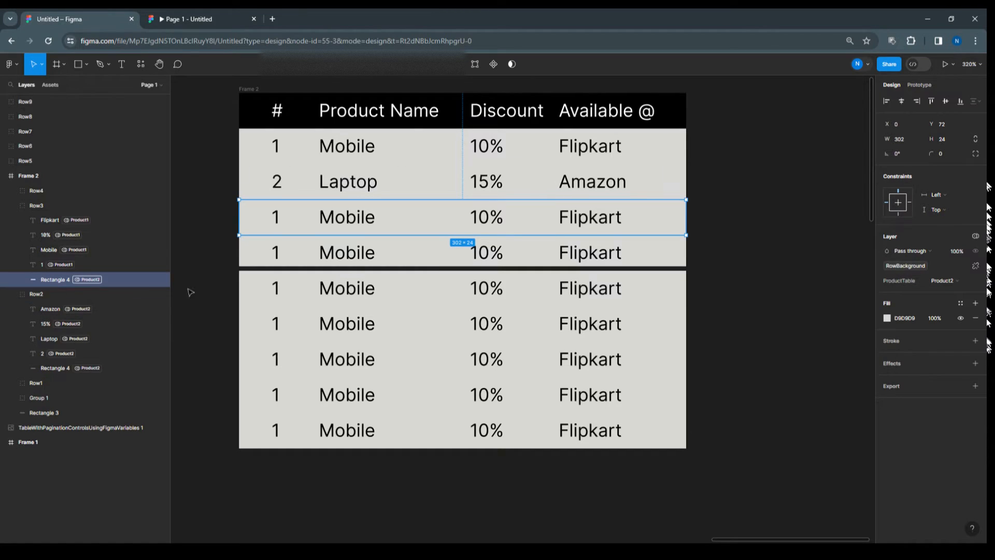
# Assign the Product3 mode of the ProductTable collection to the number and product name texts in Row3.
pyautogui.click(62, 264)
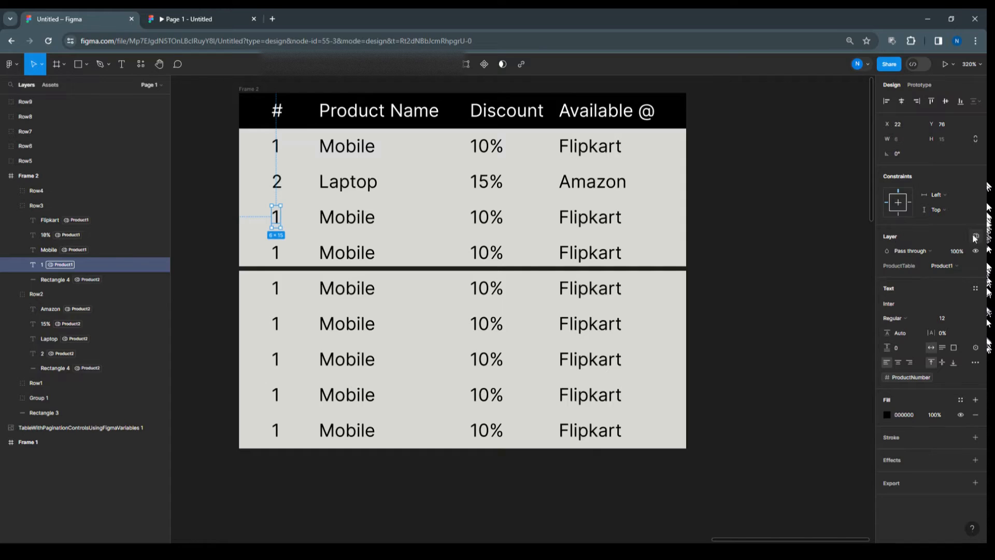
pyautogui.click(975, 236)
pyautogui.moveTo(918, 267)
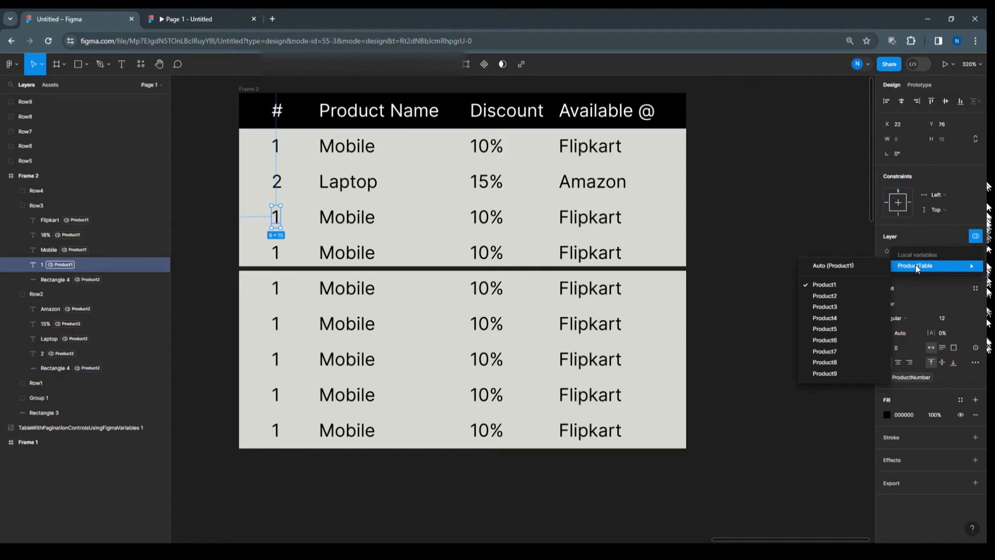
pyautogui.click(845, 307)
pyautogui.click(98, 250)
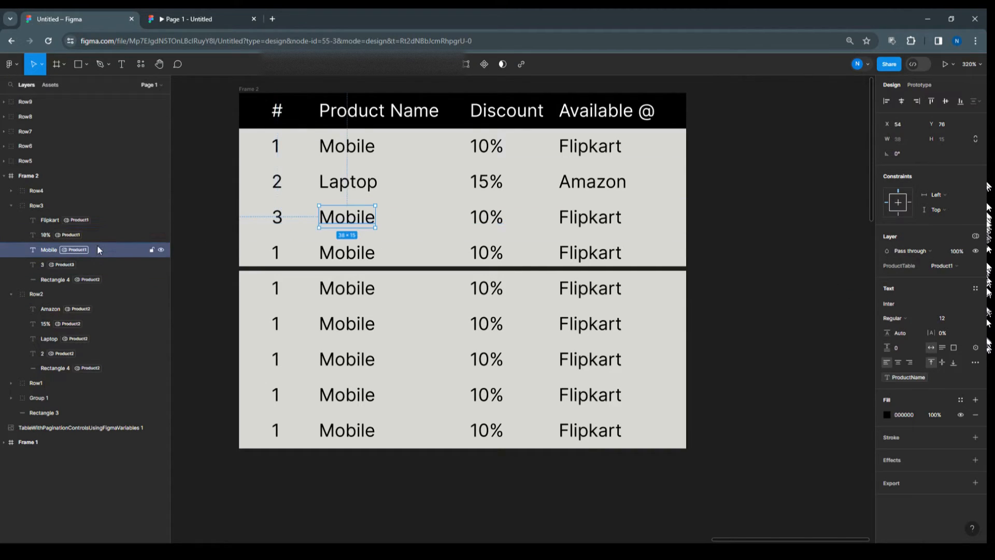
pyautogui.click(975, 236)
pyautogui.moveTo(922, 269)
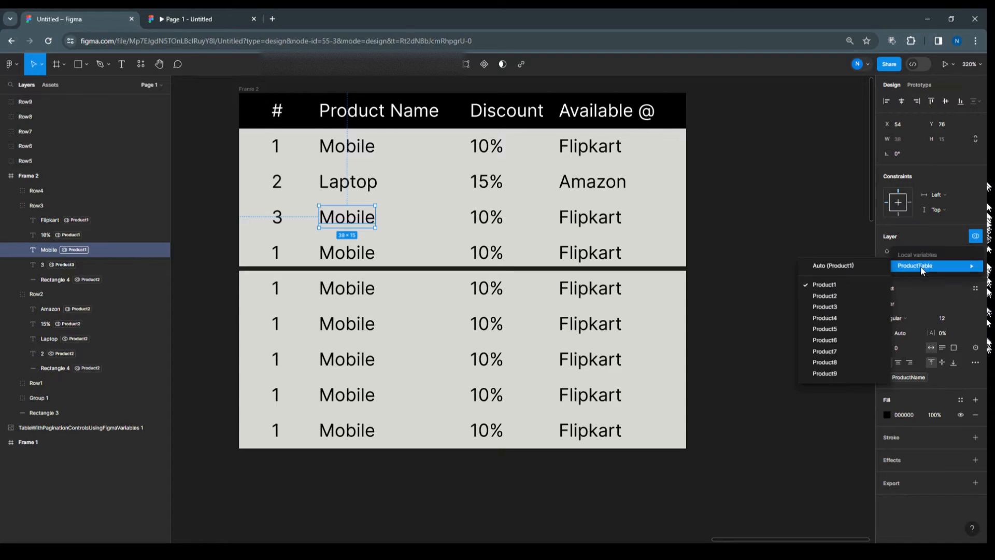
pyautogui.click(842, 306)
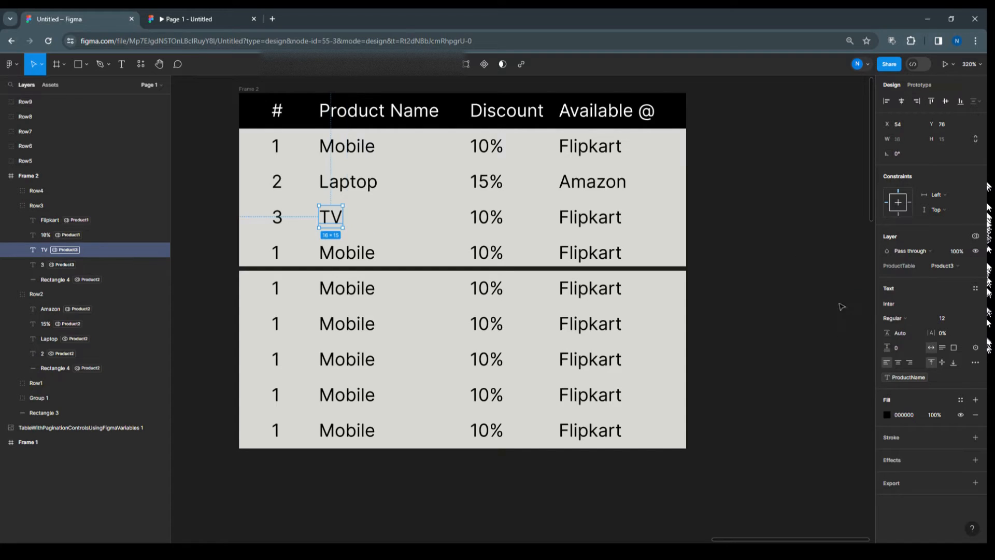
# Assign the Product3 mode of the ProductTable collection to the discount and availability texts in Row3.
pyautogui.click(88, 235)
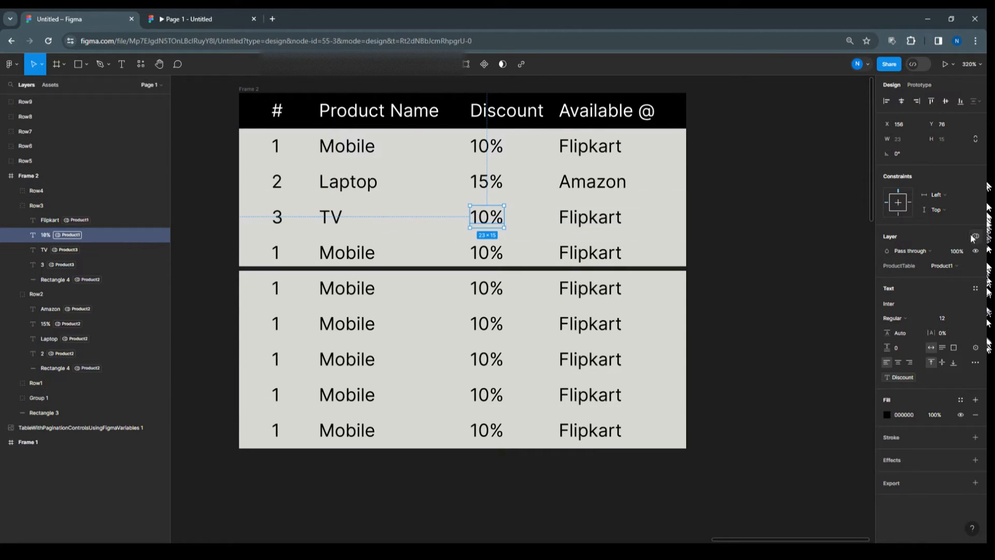
pyautogui.click(975, 236)
pyautogui.moveTo(901, 267)
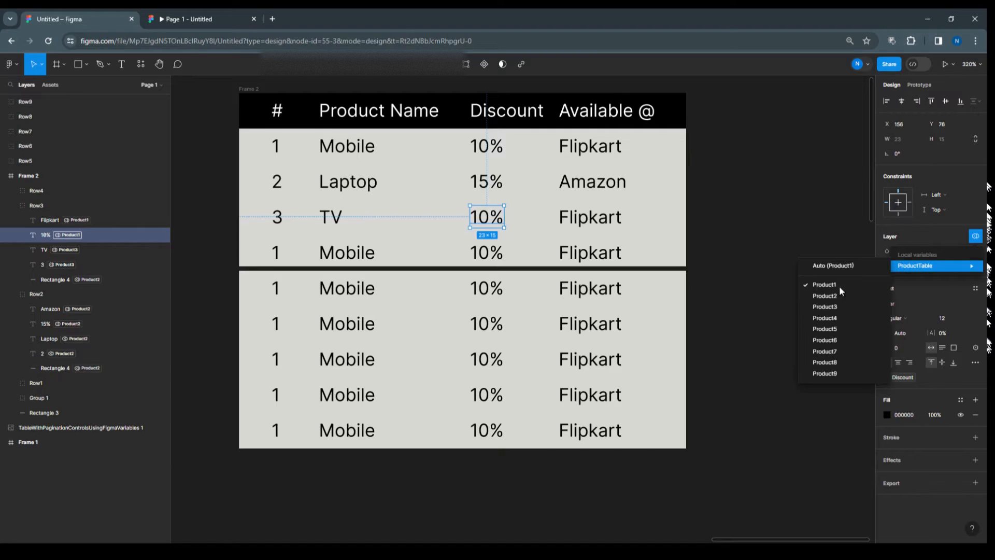
pyautogui.click(830, 318)
pyautogui.click(107, 221)
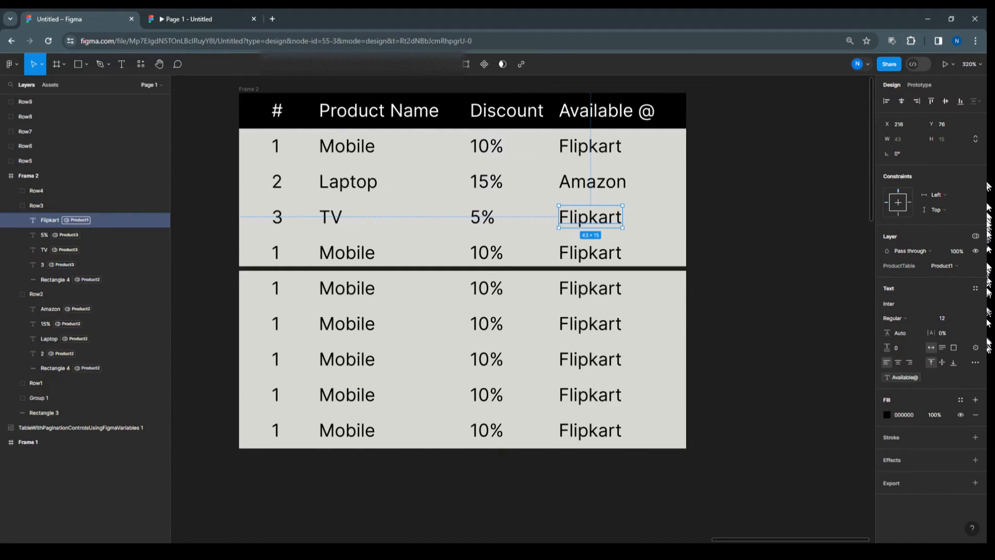
pyautogui.click(976, 236)
pyautogui.moveTo(920, 263)
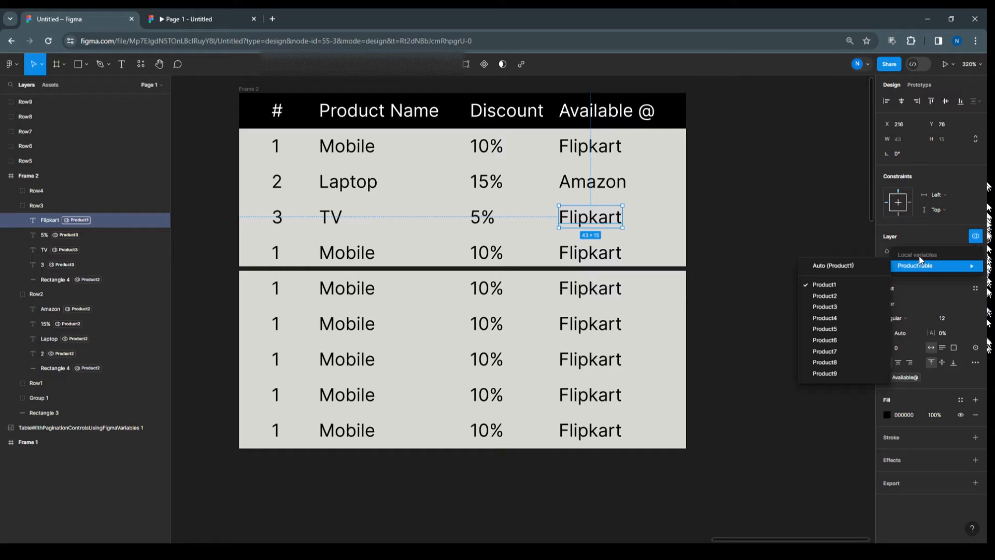
pyautogui.click(840, 307)
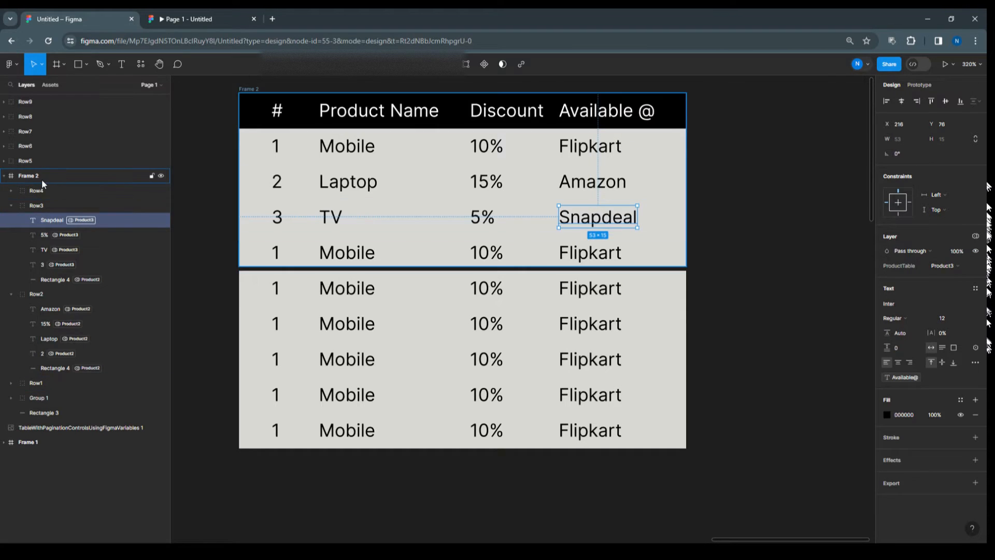
# Assign the Product4 mode of the ProductTable collection to Rectangle 4 in Row4.
pyautogui.click(11, 191)
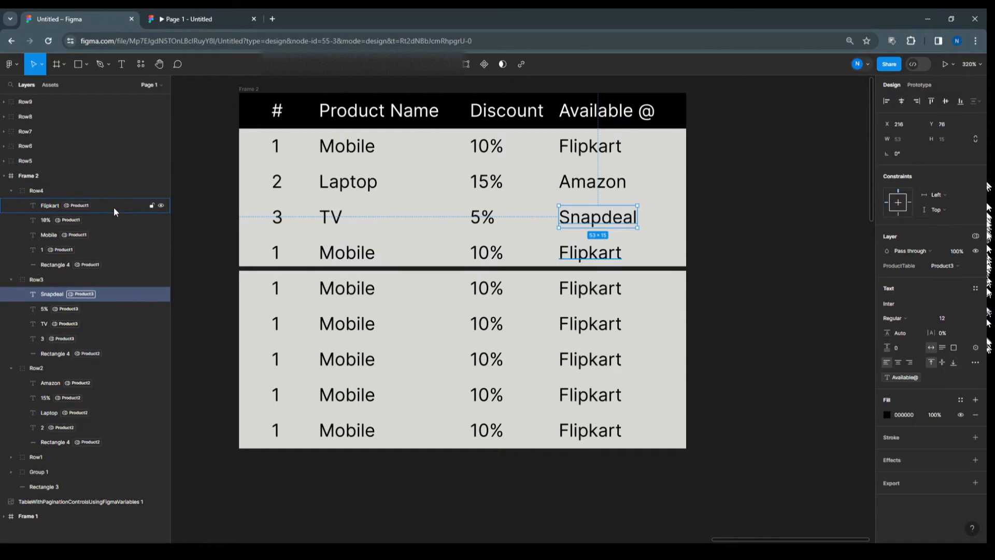
pyautogui.click(113, 263)
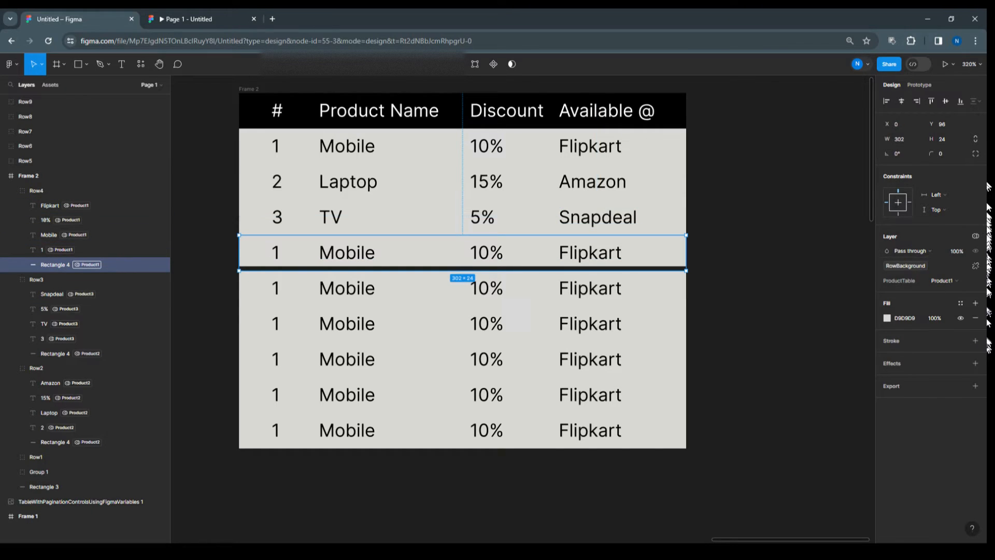
pyautogui.click(977, 237)
pyautogui.moveTo(946, 266)
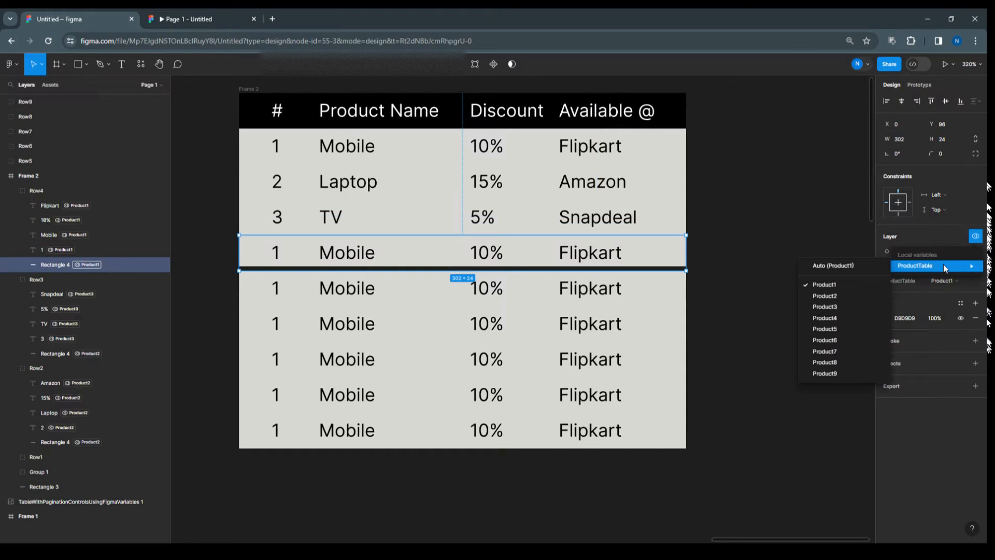
pyautogui.click(844, 318)
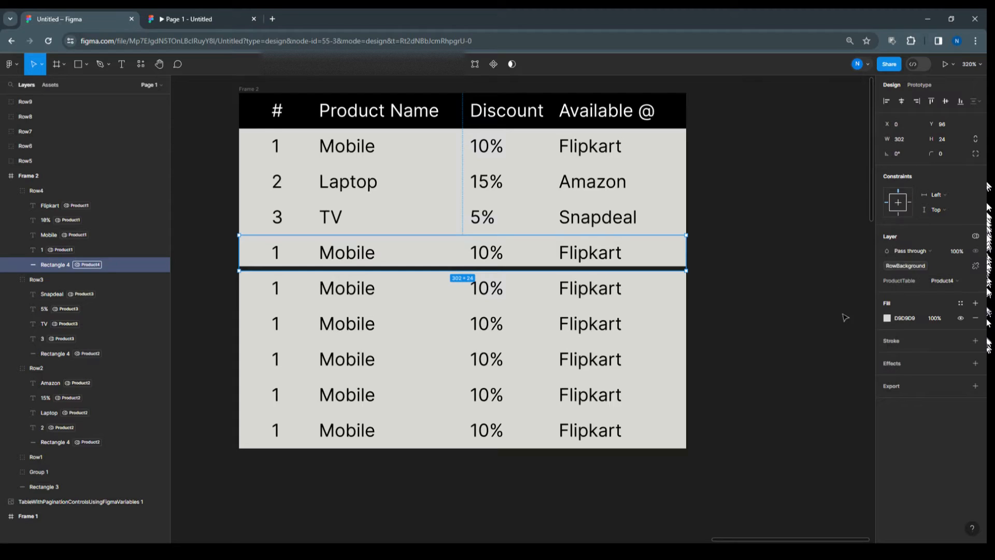
# Assign the Product4 mode of the ProductTable collection to all four text layers in Row4 together.
pyautogui.click(81, 250)
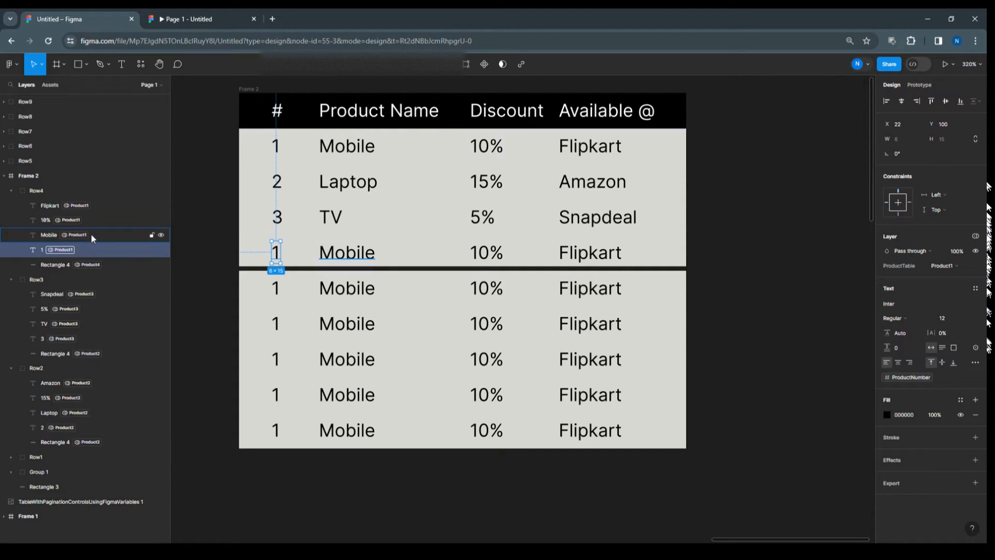
pyautogui.keyDown('shift'); pyautogui.click(92, 232); pyautogui.keyUp('shift')
pyautogui.keyDown('shift'); pyautogui.click(90, 221); pyautogui.keyUp('shift')
pyautogui.keyDown('shift'); pyautogui.click(93, 206); pyautogui.keyUp('shift')
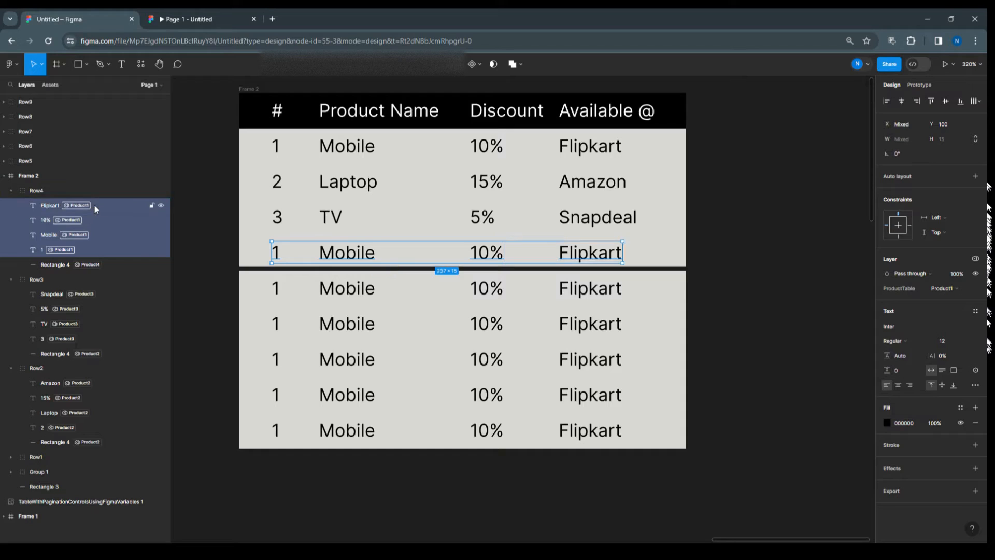
pyautogui.click(975, 258)
pyautogui.moveTo(950, 289)
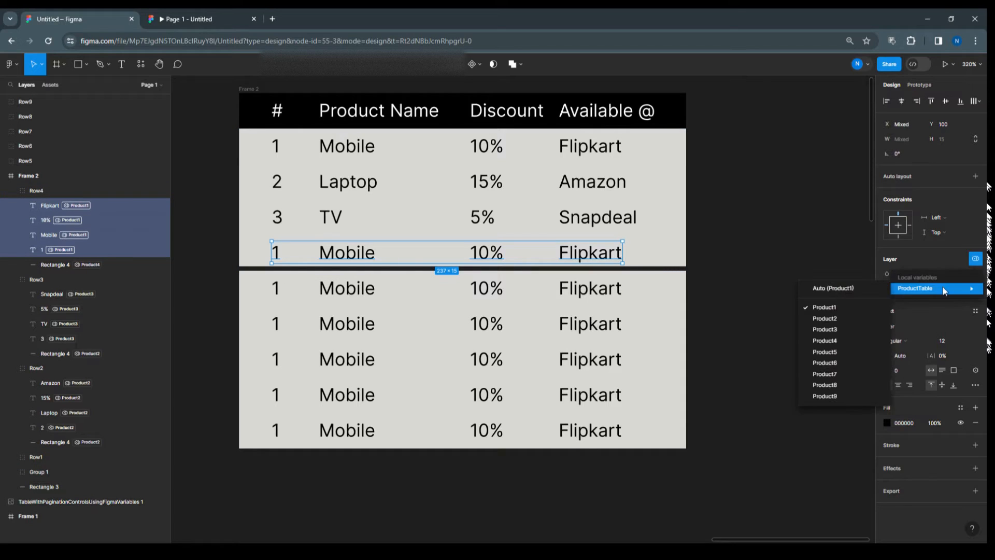
pyautogui.click(863, 341)
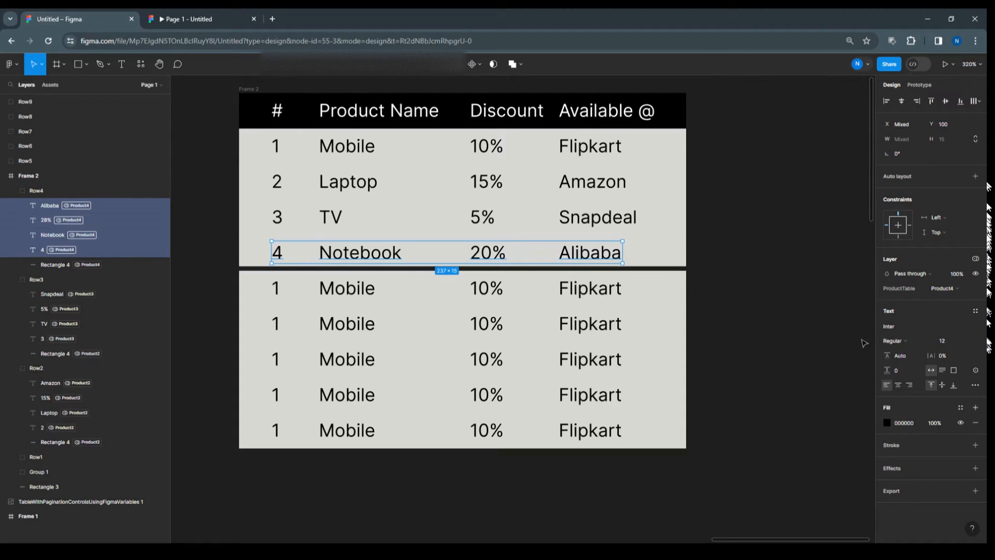
# Assign the Product5 mode of the ProductTable collection to Rectangle 4 and all four text layers in Row5.
pyautogui.click(4, 161)
pyautogui.click(98, 234)
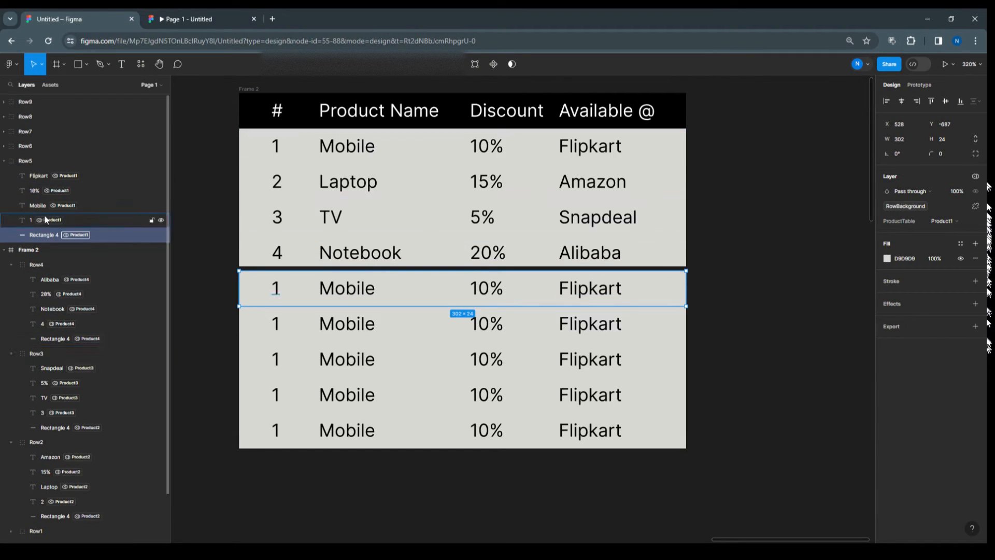
pyautogui.keyDown('shift'); pyautogui.click(91, 217); pyautogui.keyUp('shift')
pyautogui.keyDown('shift'); pyautogui.click(89, 201); pyautogui.keyUp('shift')
pyautogui.keyDown('shift'); pyautogui.click(88, 186); pyautogui.keyUp('shift')
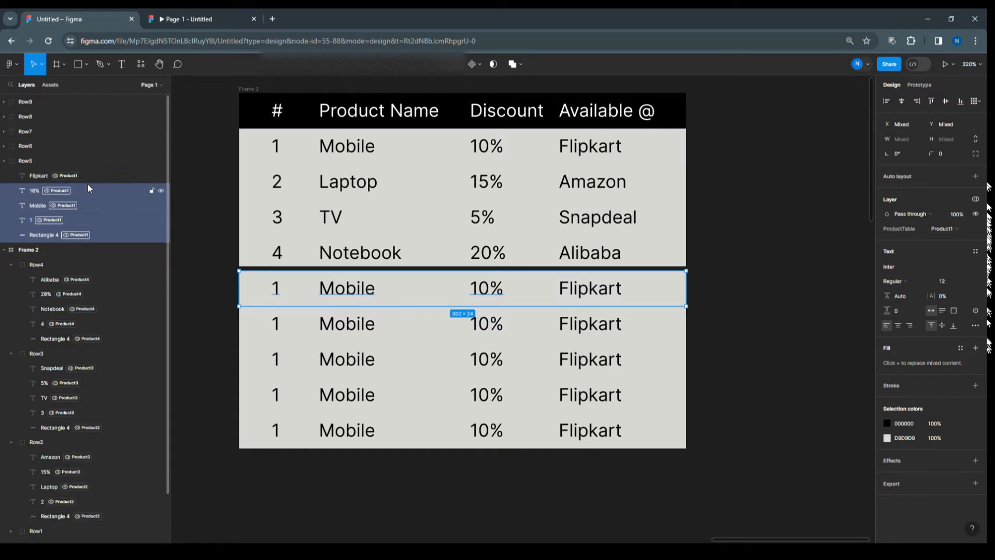
pyautogui.keyDown('shift'); pyautogui.click(94, 174); pyautogui.keyUp('shift')
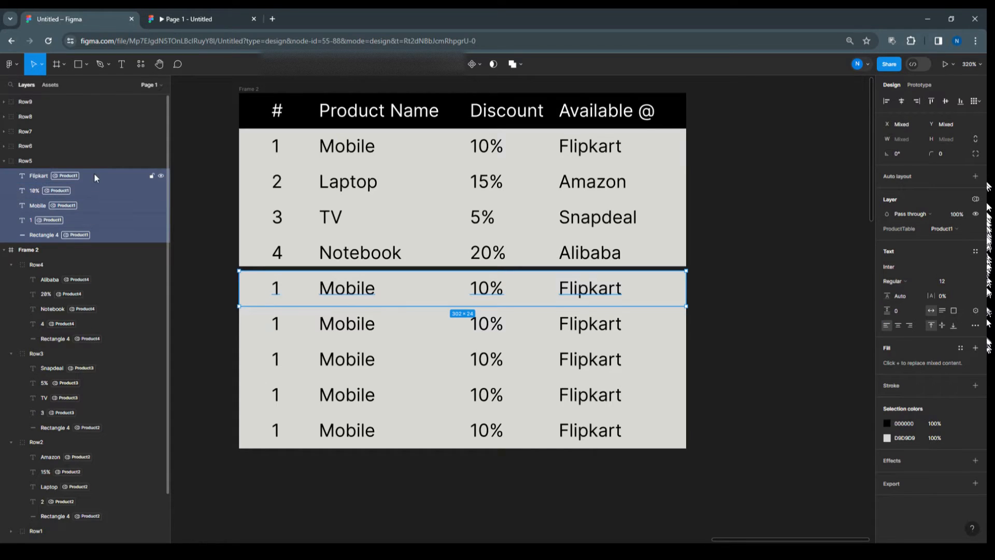
pyautogui.click(975, 199)
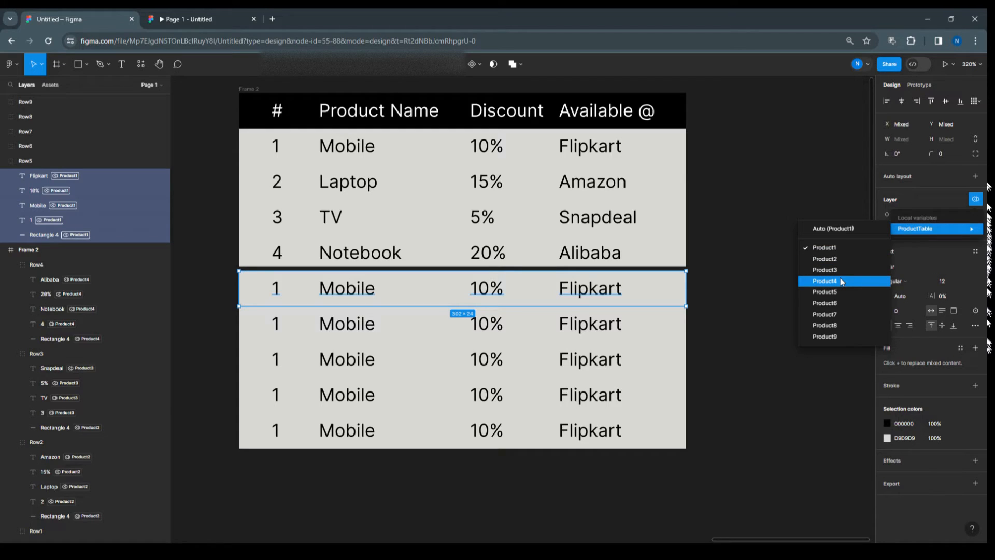
pyautogui.click(839, 292)
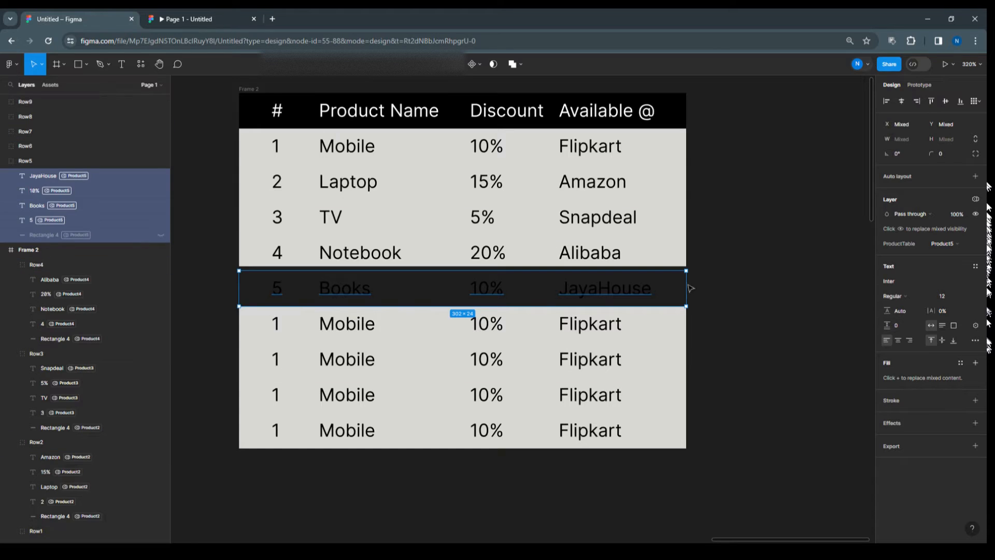
# Assign the Product6 mode of the ProductTable collection to all four text layers and Rectangle 4 in Row6.
pyautogui.click(5, 146)
pyautogui.click(98, 160)
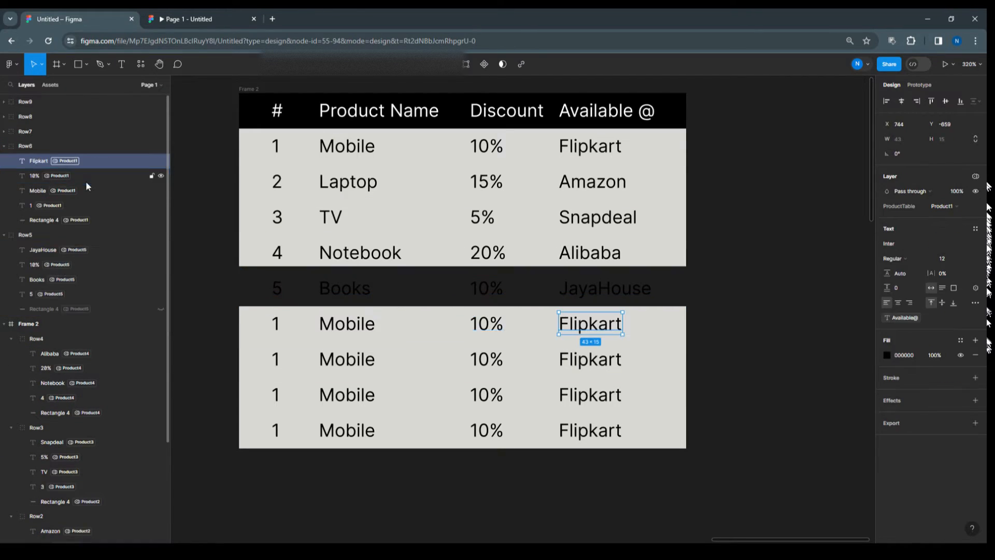
pyautogui.keyDown('shift'); pyautogui.click(92, 175); pyautogui.keyUp('shift')
pyautogui.keyDown('shift'); pyautogui.click(89, 190); pyautogui.keyUp('shift')
pyautogui.keyDown('shift'); pyautogui.click(88, 205); pyautogui.keyUp('shift')
pyautogui.keyDown('shift'); pyautogui.click(95, 217); pyautogui.keyUp('shift')
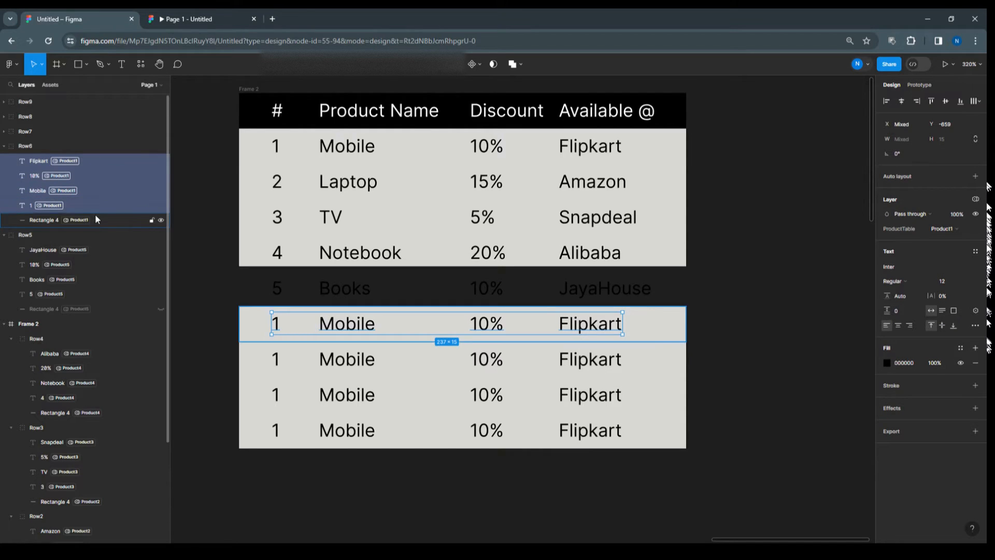
pyautogui.click(975, 199)
pyautogui.moveTo(941, 227)
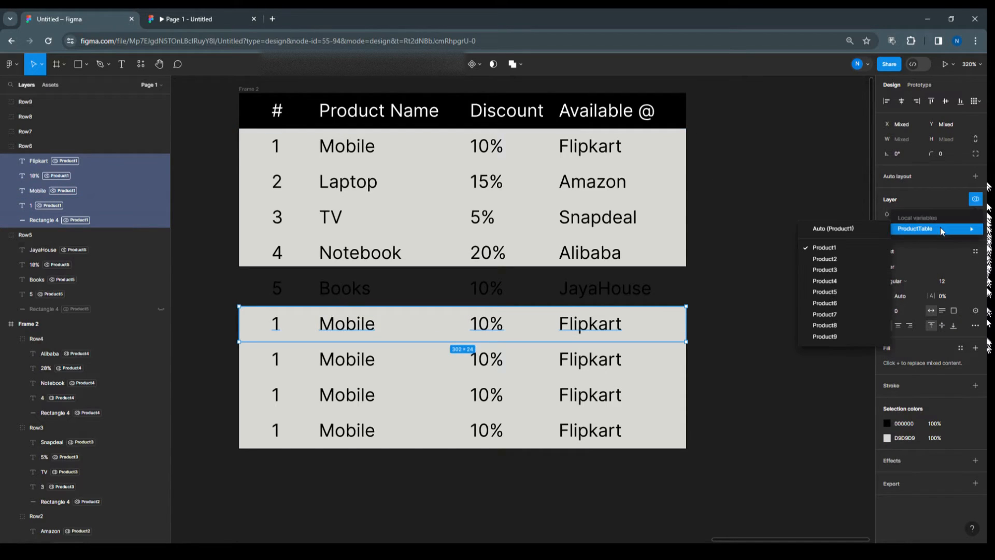
pyautogui.click(848, 302)
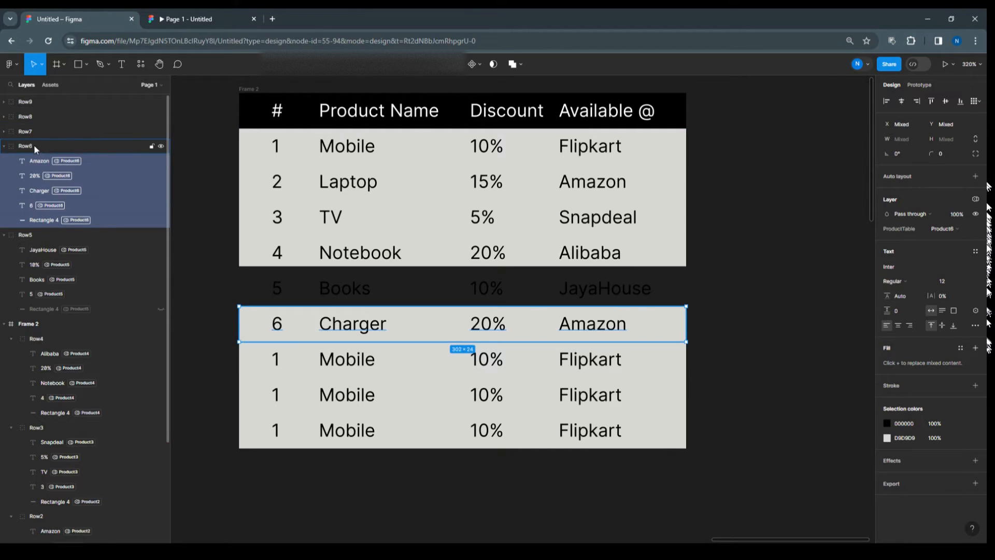
# Assign the Product7 mode of the ProductTable collection to Rectangle 4 and all four text layers in Row7.
pyautogui.click(4, 132)
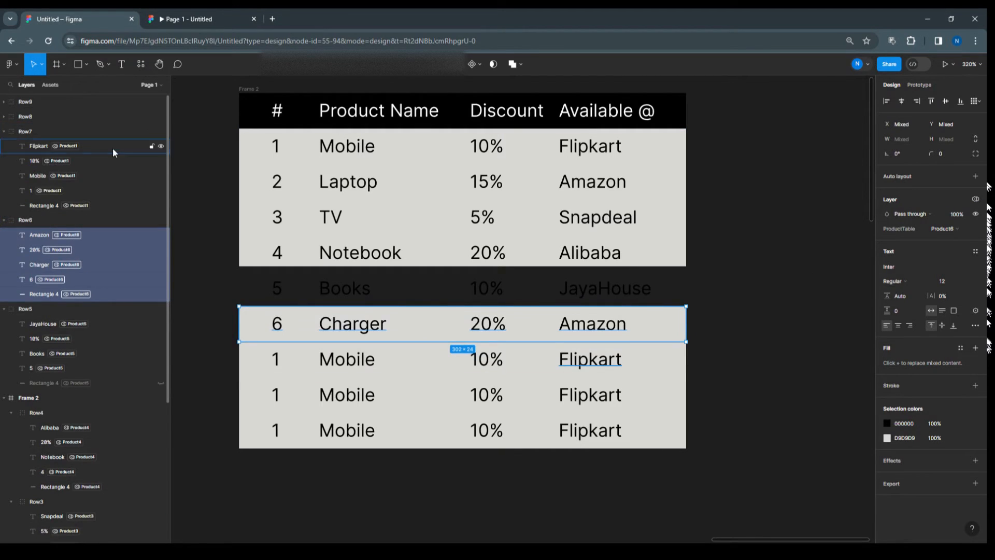
pyautogui.click(100, 201)
pyautogui.keyDown('shift'); pyautogui.click(89, 188); pyautogui.keyUp('shift')
pyautogui.keyDown('shift'); pyautogui.click(94, 175); pyautogui.keyUp('shift')
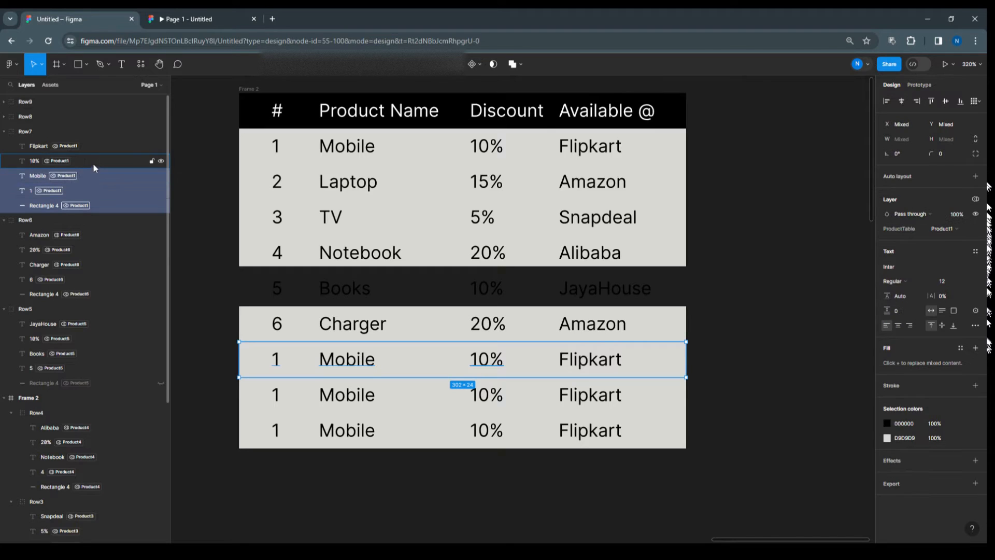
pyautogui.keyDown('shift'); pyautogui.click(95, 157); pyautogui.keyUp('shift')
pyautogui.keyDown('shift'); pyautogui.click(98, 148); pyautogui.keyUp('shift')
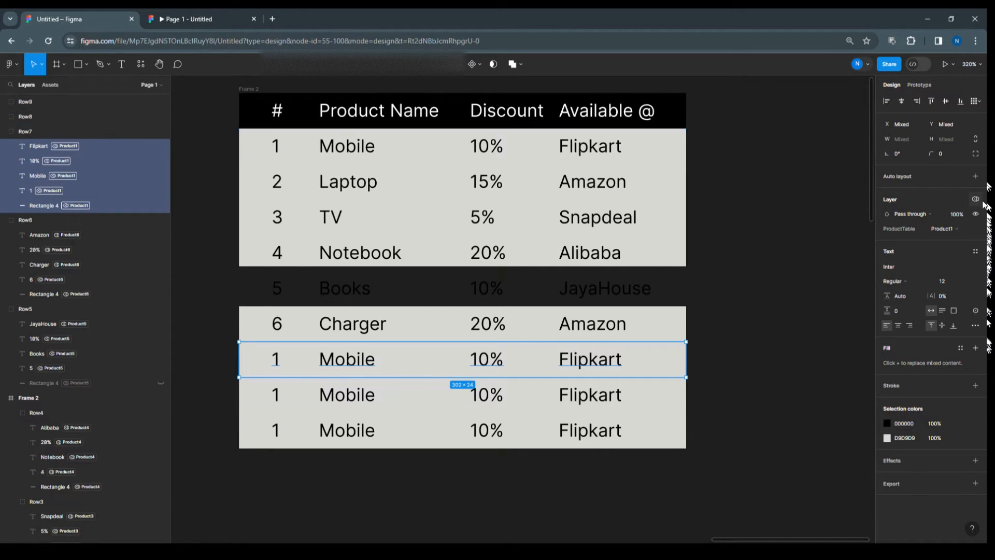
pyautogui.click(975, 200)
pyautogui.moveTo(941, 226)
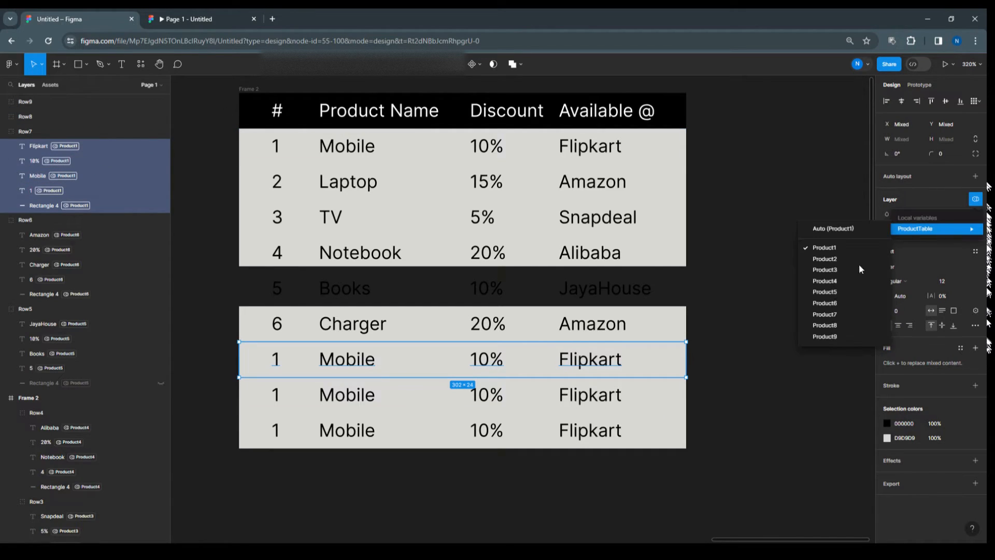
pyautogui.click(853, 315)
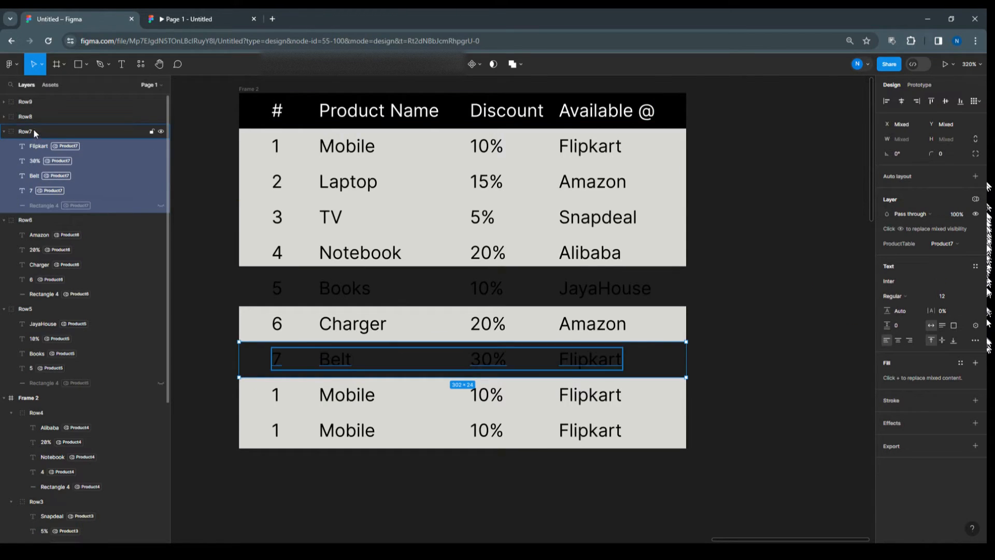
# Assign the Product8 mode of the ProductTable collection to all four text layers and Rectangle 4 in Row8.
pyautogui.click(4, 116)
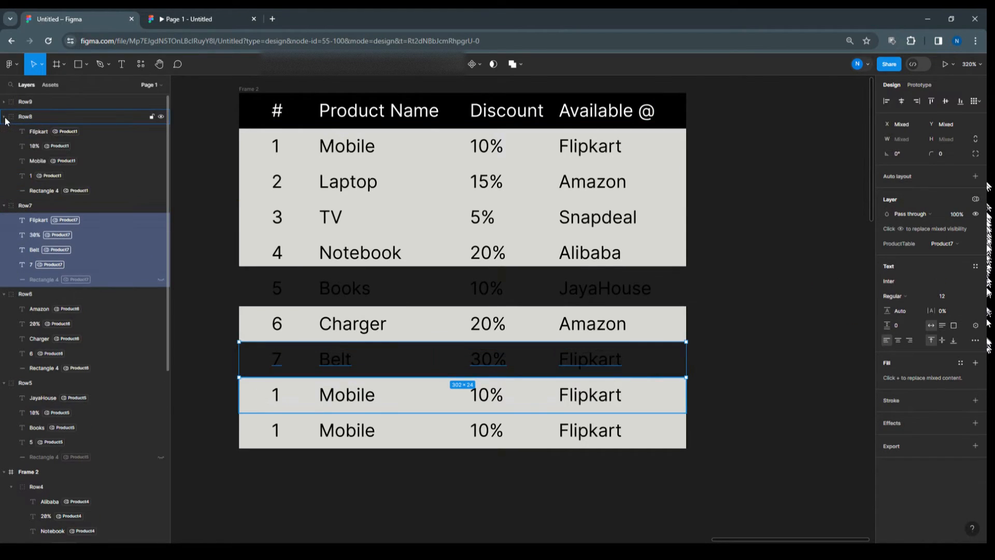
pyautogui.click(97, 131)
pyautogui.keyDown('shift'); pyautogui.click(88, 146); pyautogui.keyUp('shift')
pyautogui.keyDown('shift'); pyautogui.click(87, 160); pyautogui.keyUp('shift')
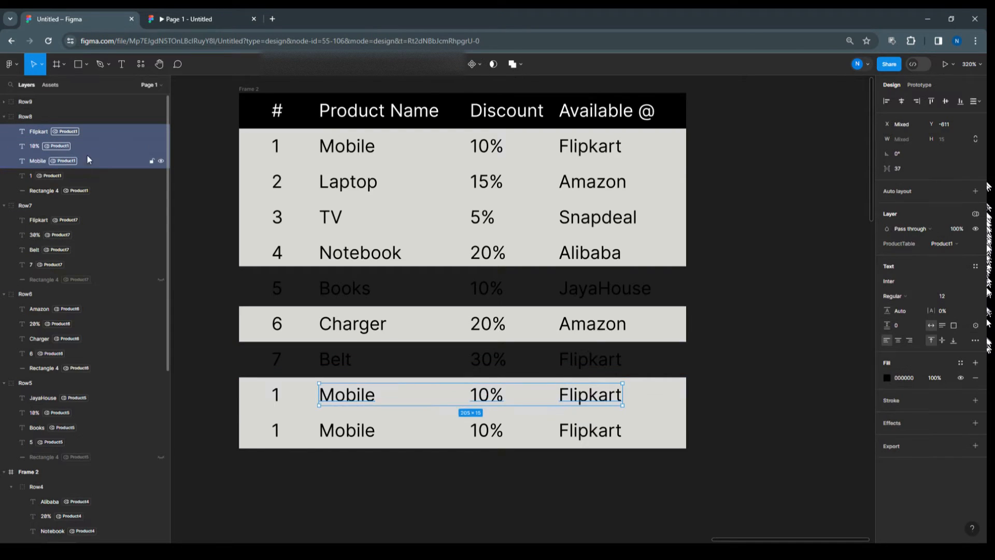
pyautogui.keyDown('shift'); pyautogui.click(85, 173); pyautogui.keyUp('shift')
pyautogui.keyDown('shift'); pyautogui.click(95, 189); pyautogui.keyUp('shift')
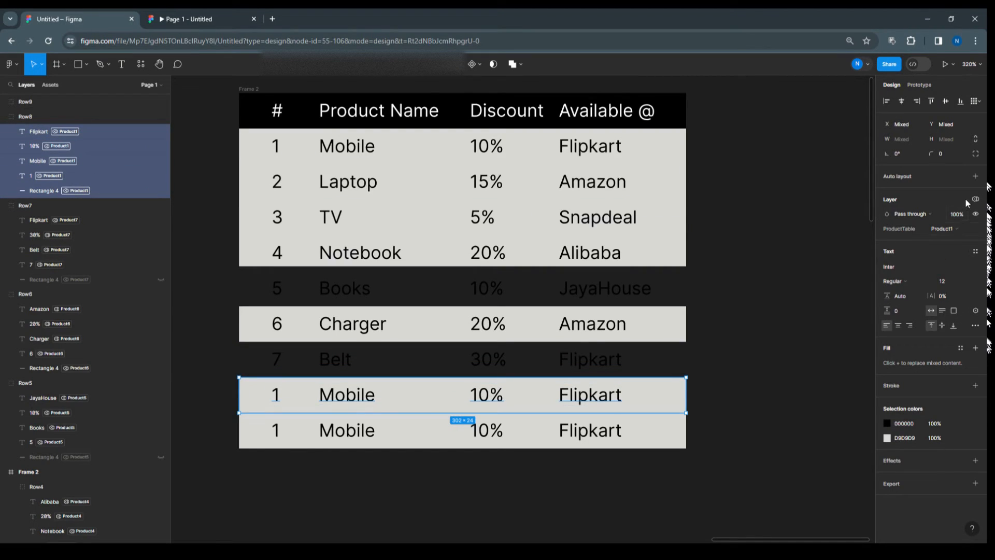
pyautogui.click(974, 199)
pyautogui.moveTo(947, 228)
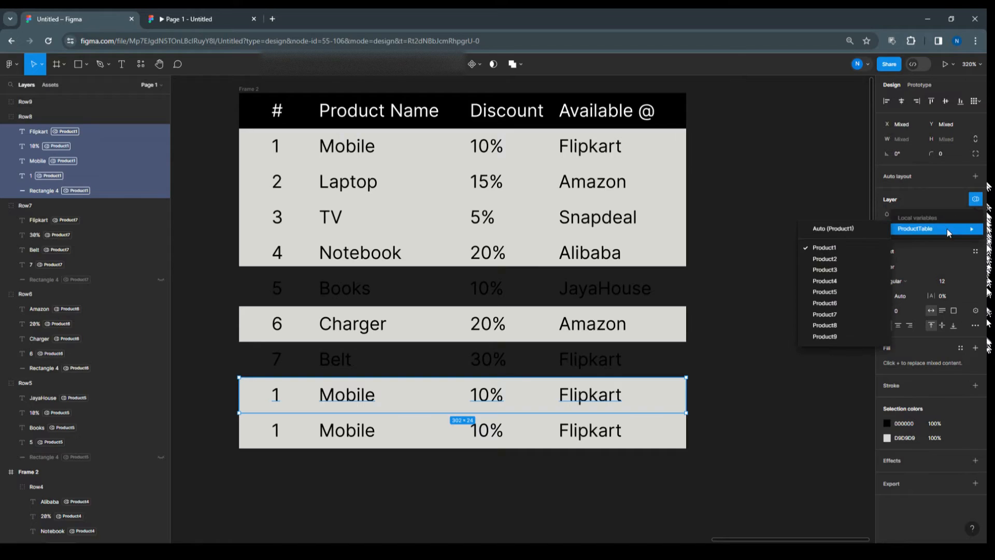
pyautogui.click(857, 324)
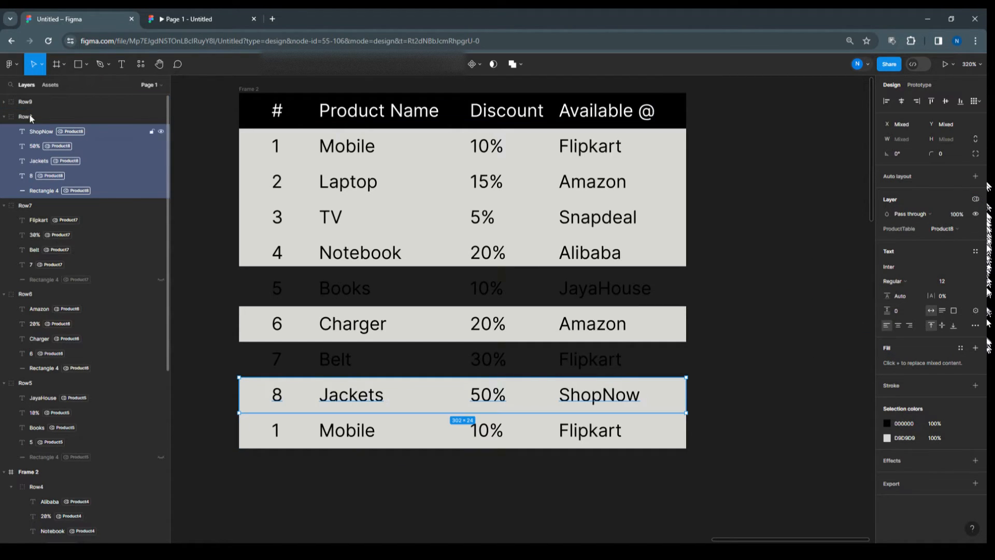
# Assign the Product9 mode of the ProductTable collection to Rectangle 4 and all four text layers in Row9.
pyautogui.click(4, 102)
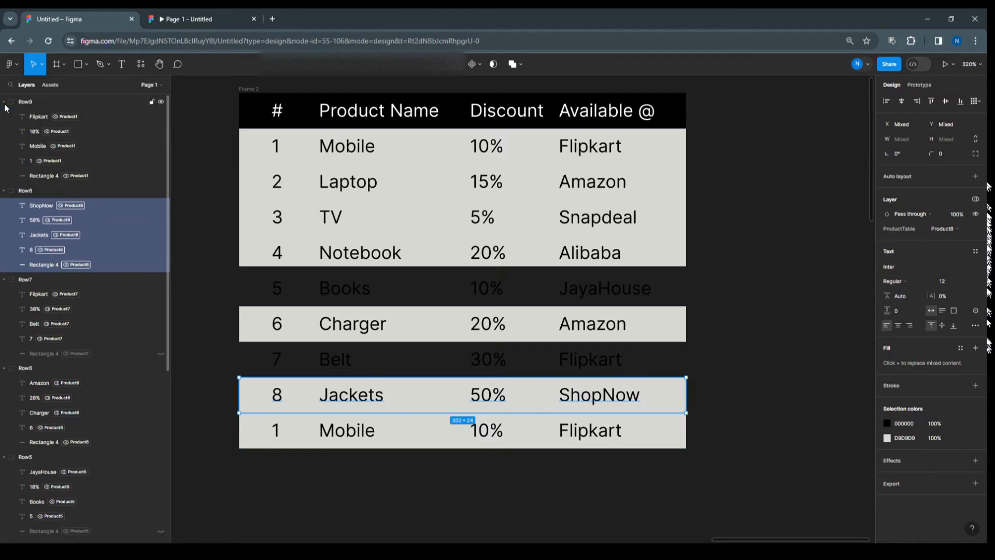
pyautogui.click(119, 171)
pyautogui.keyDown('shift'); pyautogui.click(98, 161); pyautogui.keyUp('shift')
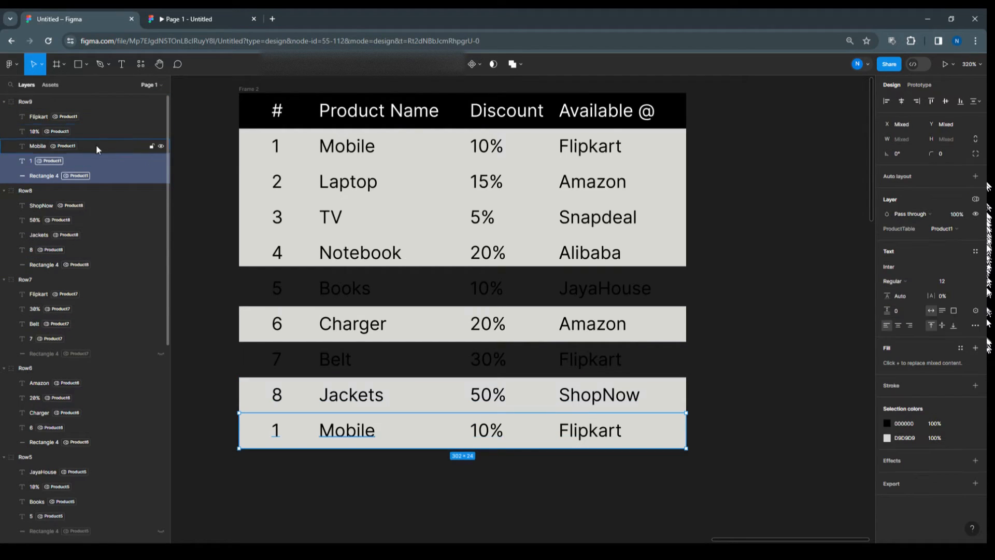
pyautogui.keyDown('shift'); pyautogui.click(95, 145); pyautogui.keyUp('shift')
pyautogui.keyDown('shift'); pyautogui.click(94, 131); pyautogui.keyUp('shift')
pyautogui.keyDown('shift'); pyautogui.click(97, 116); pyautogui.keyUp('shift')
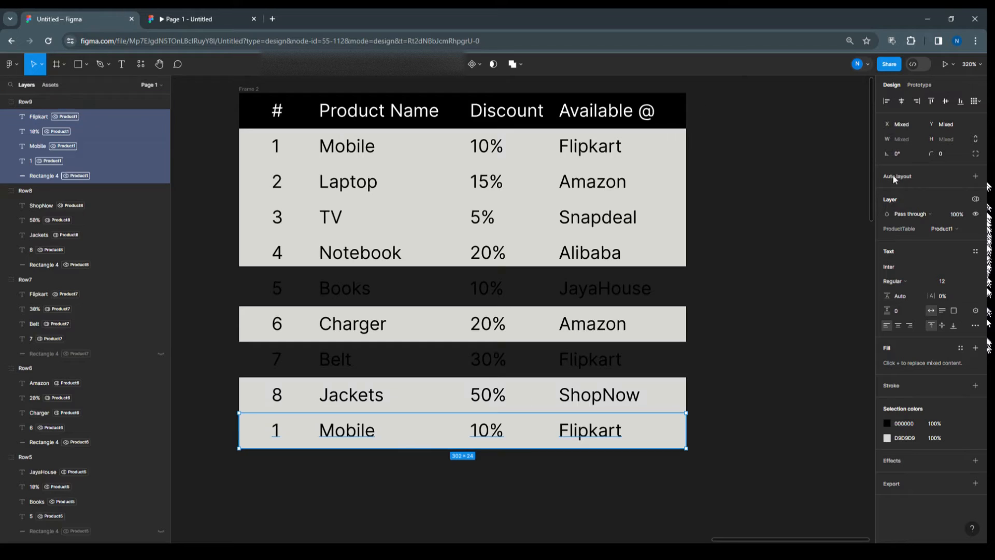
pyautogui.click(975, 199)
pyautogui.moveTo(933, 229)
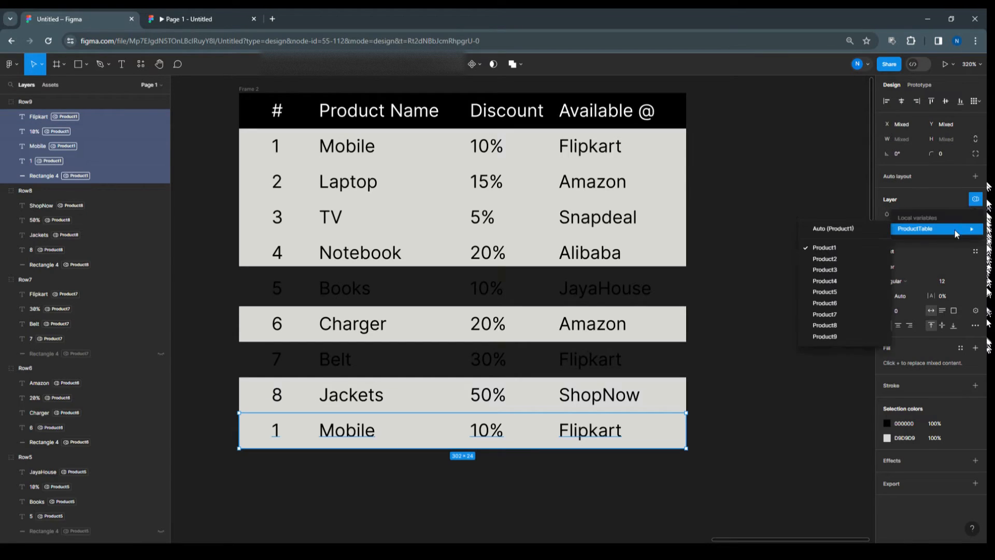
pyautogui.click(837, 337)
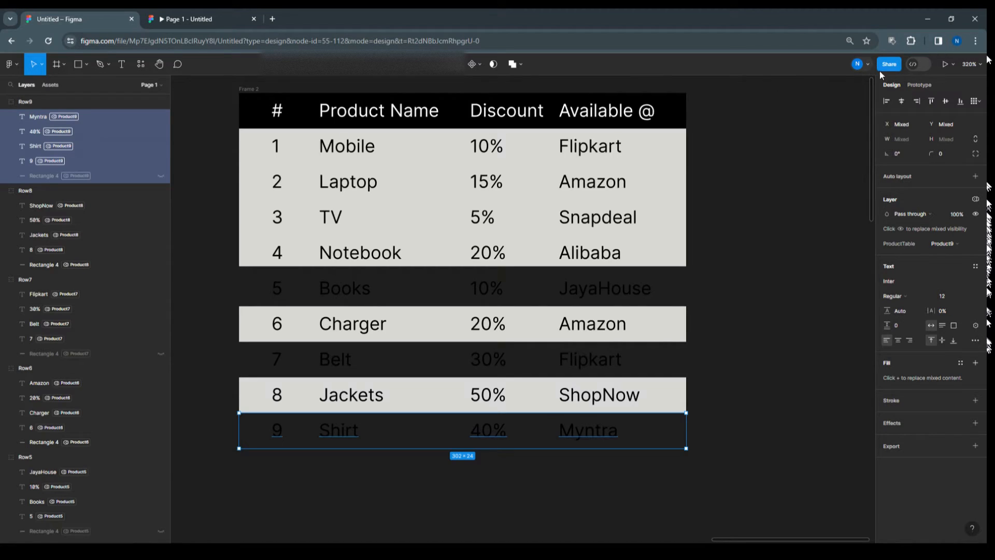
# In the local variables, set RowBackground to False for Product2 and to True for Product3.
pyautogui.click(792, 152)
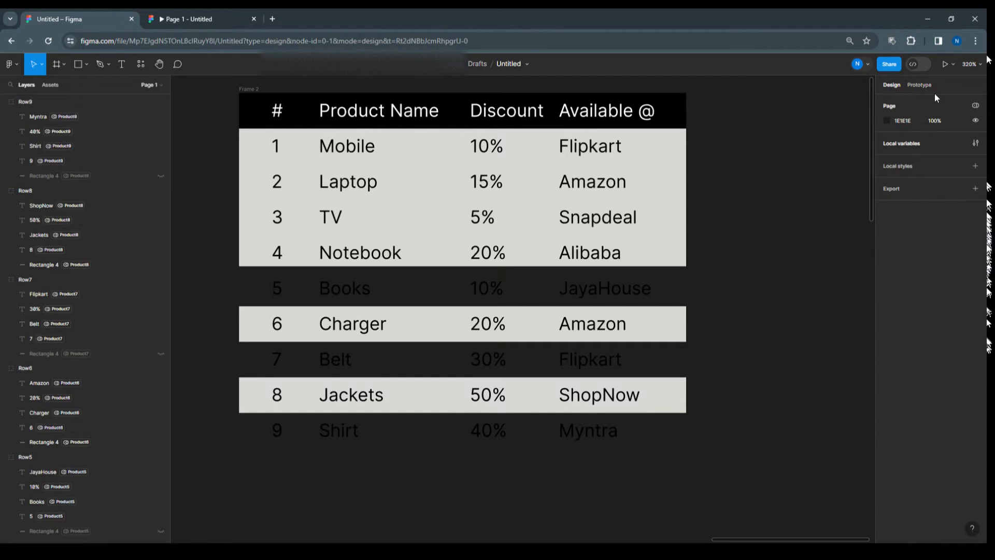
pyautogui.click(896, 144)
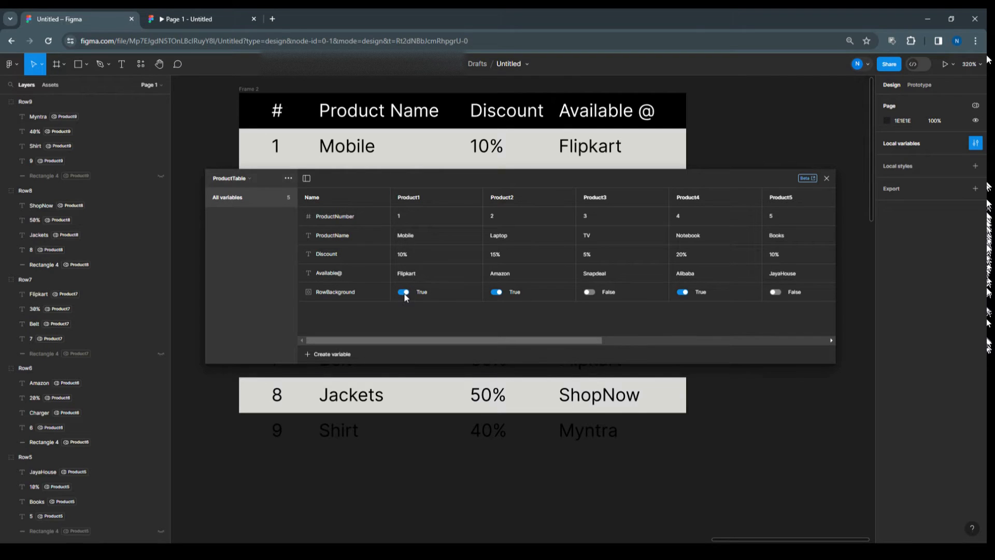
pyautogui.click(497, 292)
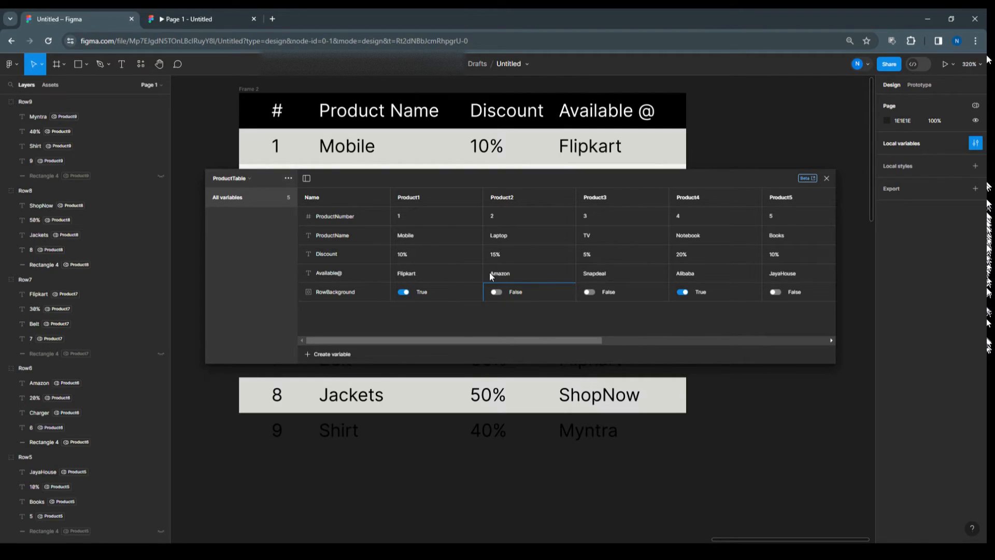
pyautogui.moveTo(512, 178); pyautogui.dragTo(509, 247)
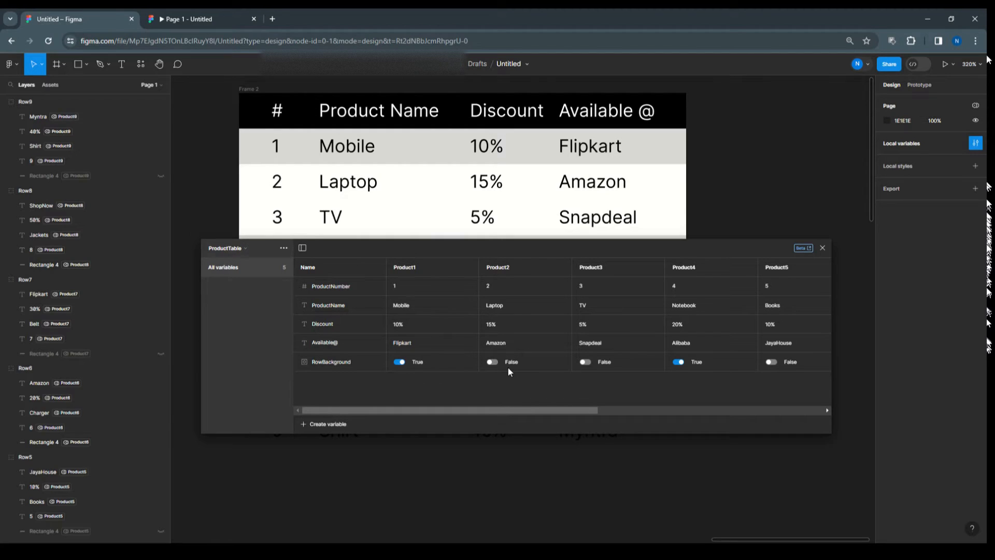
pyautogui.click(586, 362)
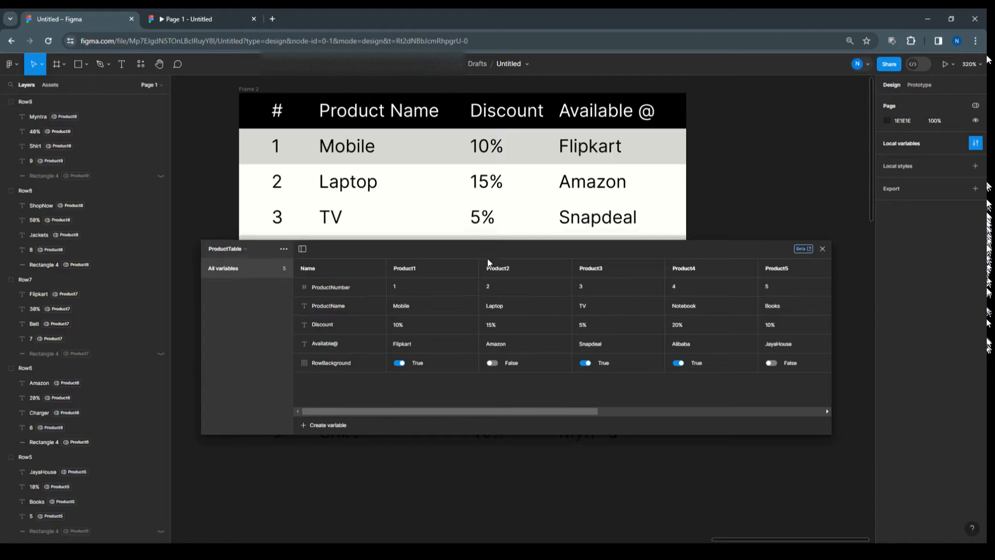
pyautogui.moveTo(489, 248); pyautogui.dragTo(479, 265)
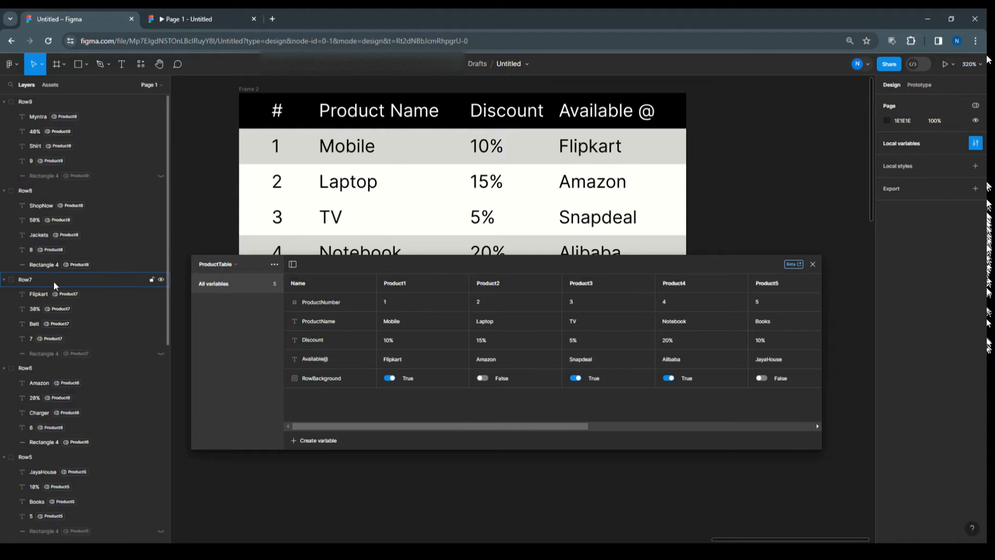
# Assign the Product3 mode of the ProductTable collection to Rectangle 4 in Row3.
pyautogui.scroll(-5, 54, 281)
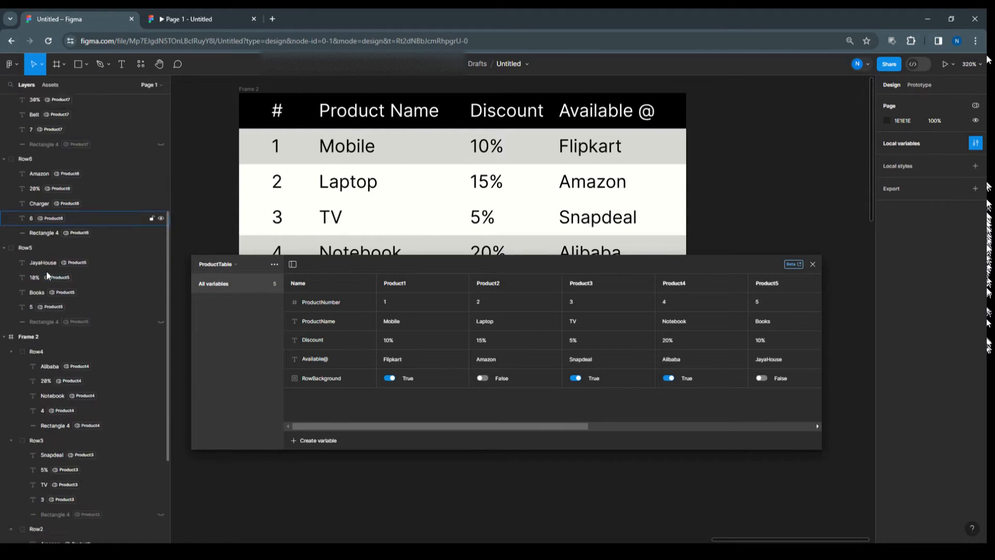
pyautogui.scroll(-2, 46, 275)
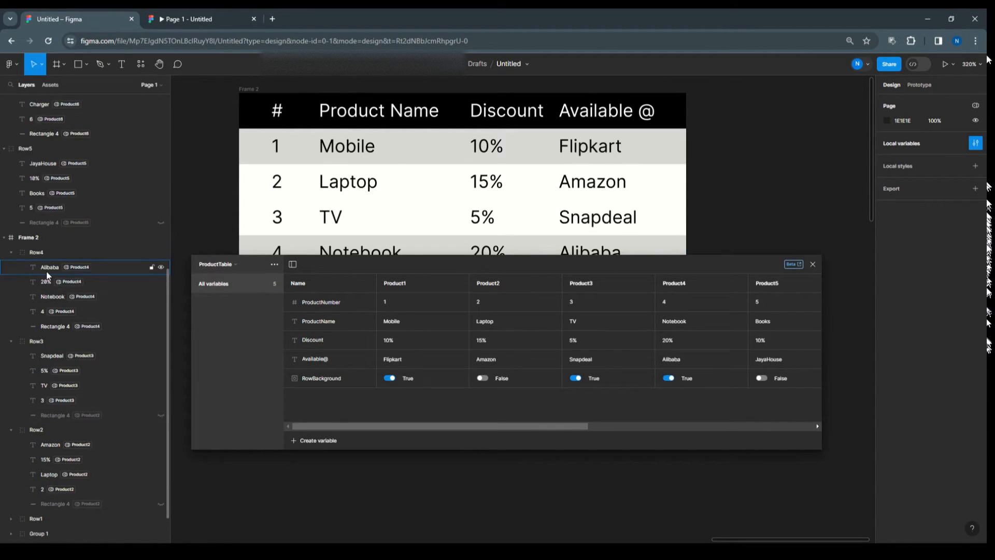
pyautogui.scroll(-1, 46, 271)
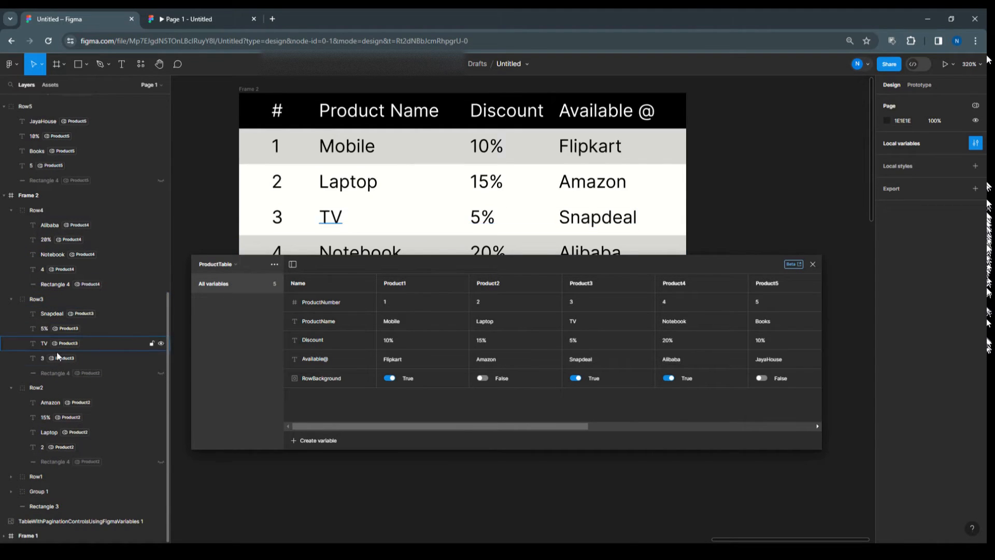
pyautogui.click(60, 371)
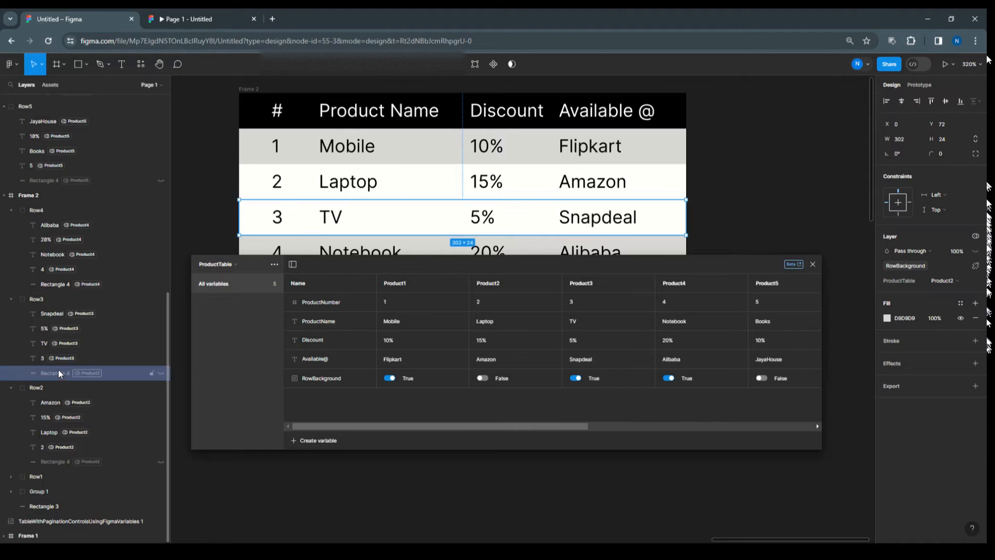
pyautogui.click(975, 236)
pyautogui.moveTo(928, 273)
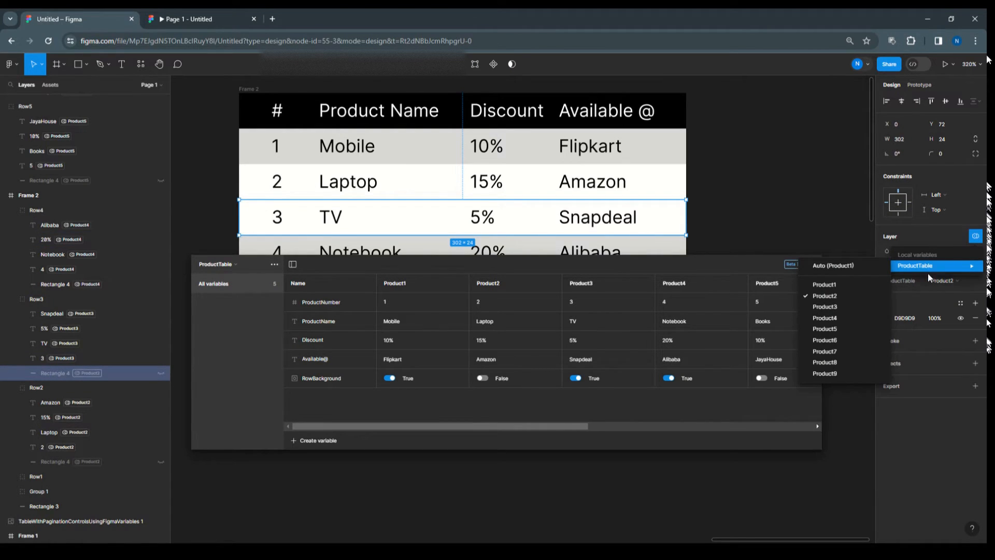
pyautogui.click(870, 307)
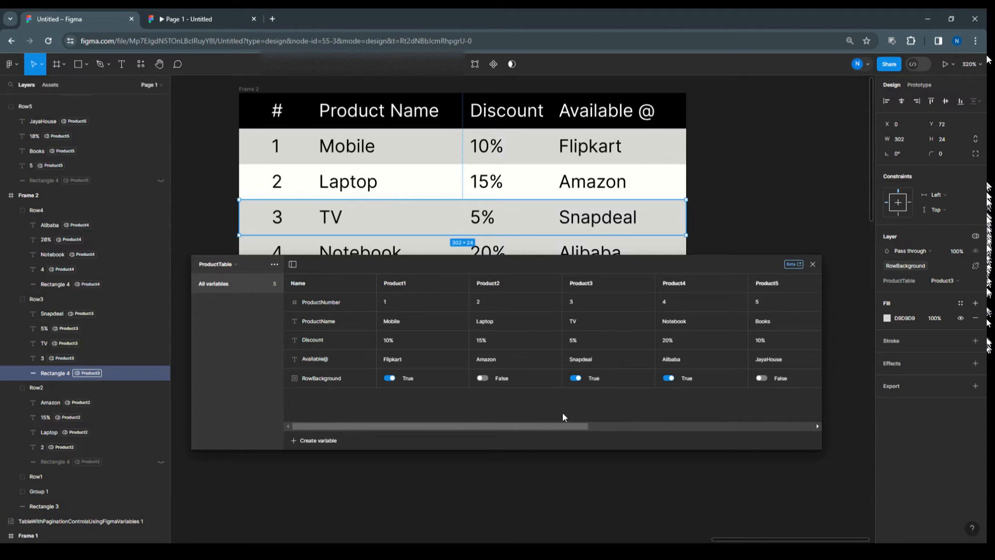
# In the ProductTable variables, set RowBackground to False for Product4 and to True for Product5.
pyautogui.moveTo(553, 426); pyautogui.dragTo(614, 425)
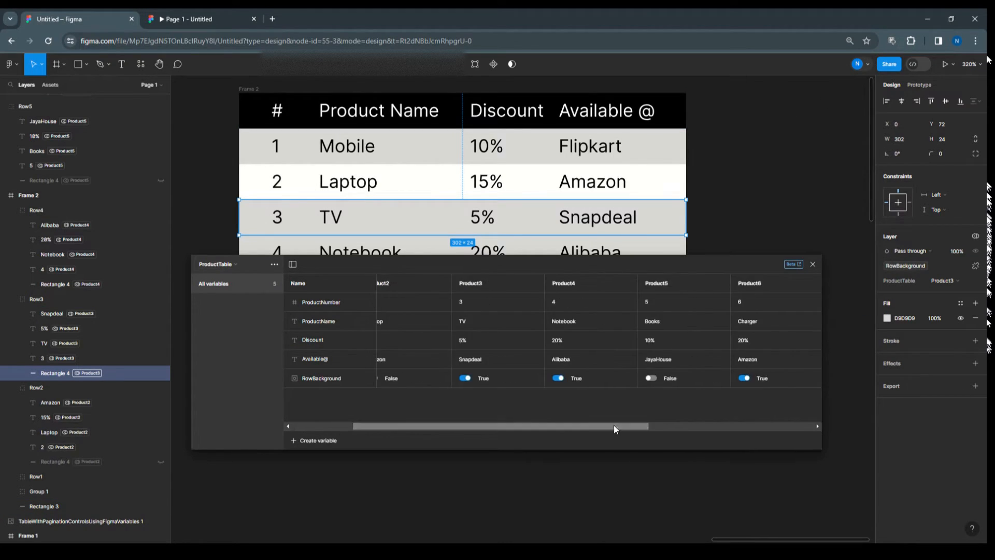
pyautogui.click(557, 378)
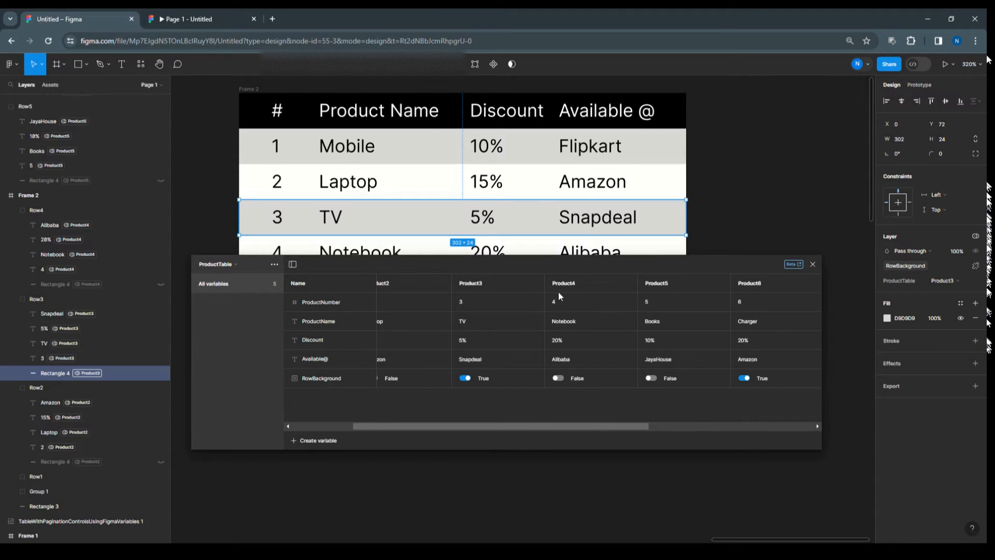
pyautogui.moveTo(564, 267); pyautogui.dragTo(558, 322)
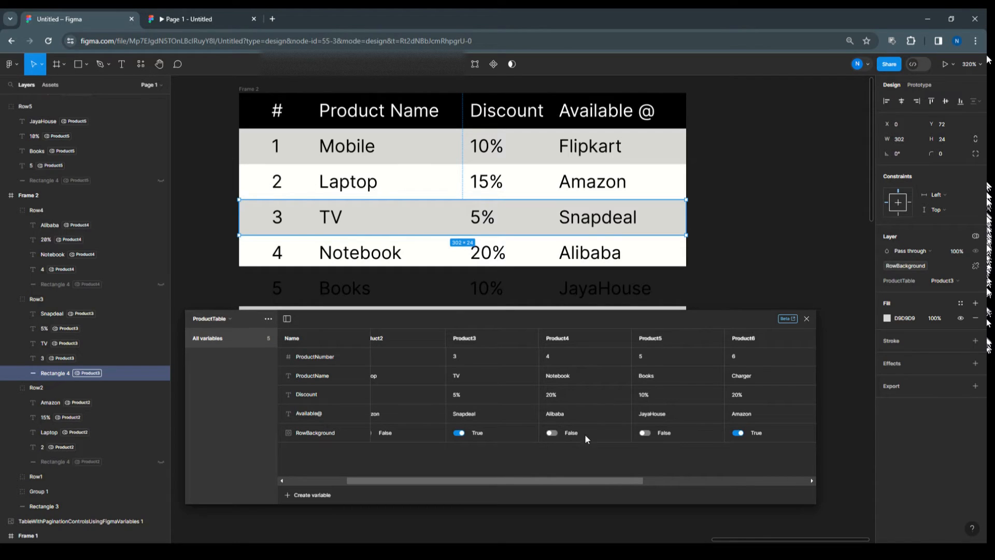
pyautogui.click(645, 434)
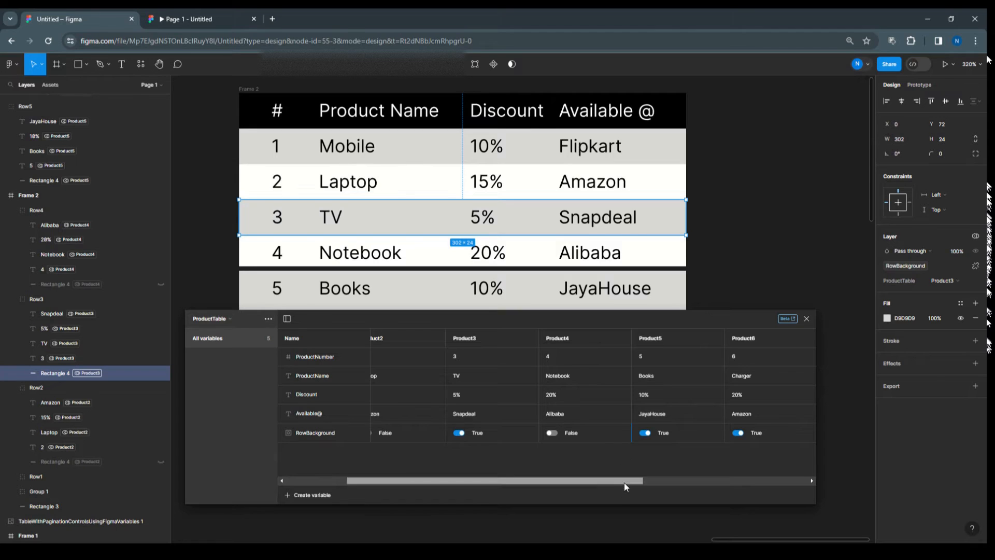
# Set RowBackground to False for Product6 and Product8 and to True for Product7 and Product9, and close the local variables.
pyautogui.moveTo(624, 481); pyautogui.dragTo(705, 478)
pyautogui.click(671, 434)
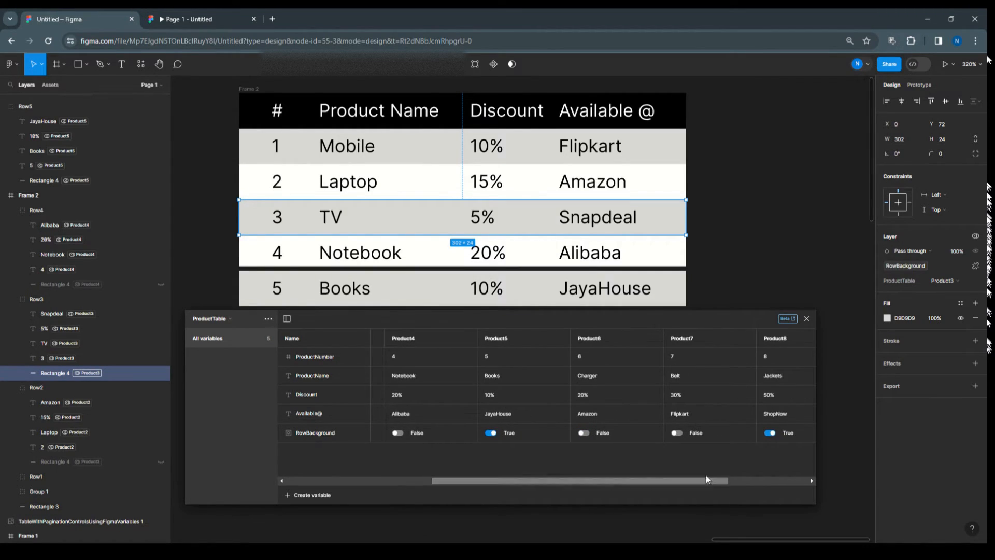
pyautogui.click(679, 434)
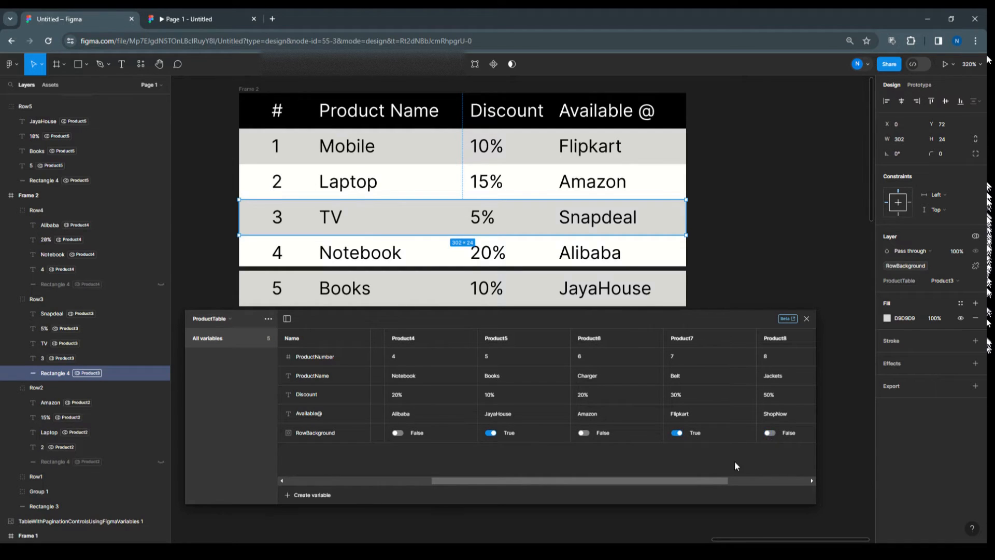
pyautogui.hscroll(3, 735, 461)
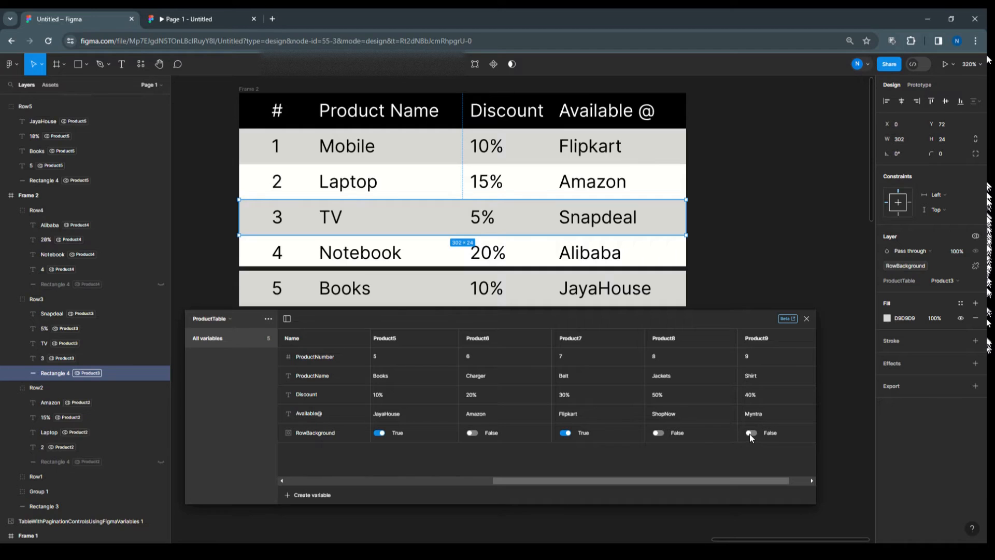
pyautogui.click(807, 318)
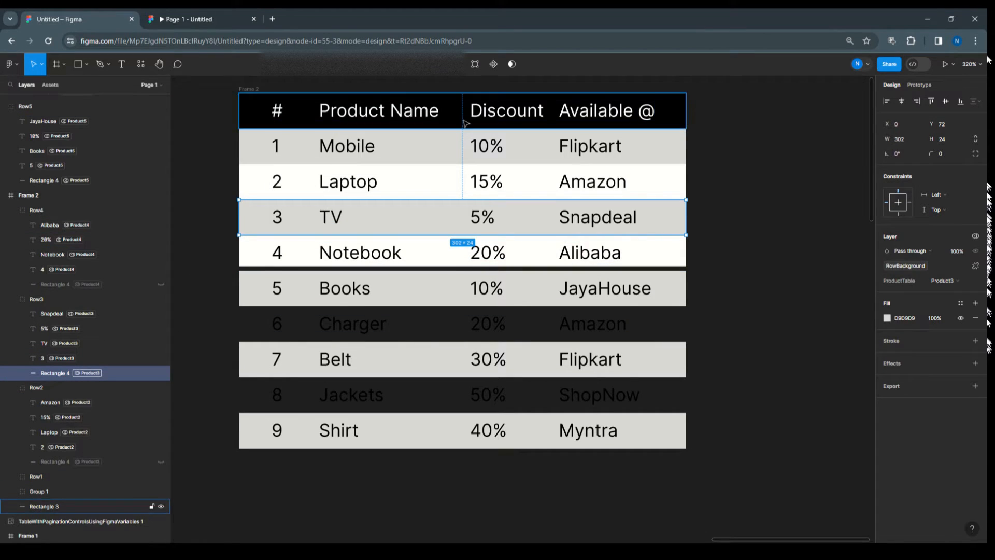
# Present Frame 2 as a prototype scaled to Fill screen to check the alternating row backgrounds.
pyautogui.click(746, 125)
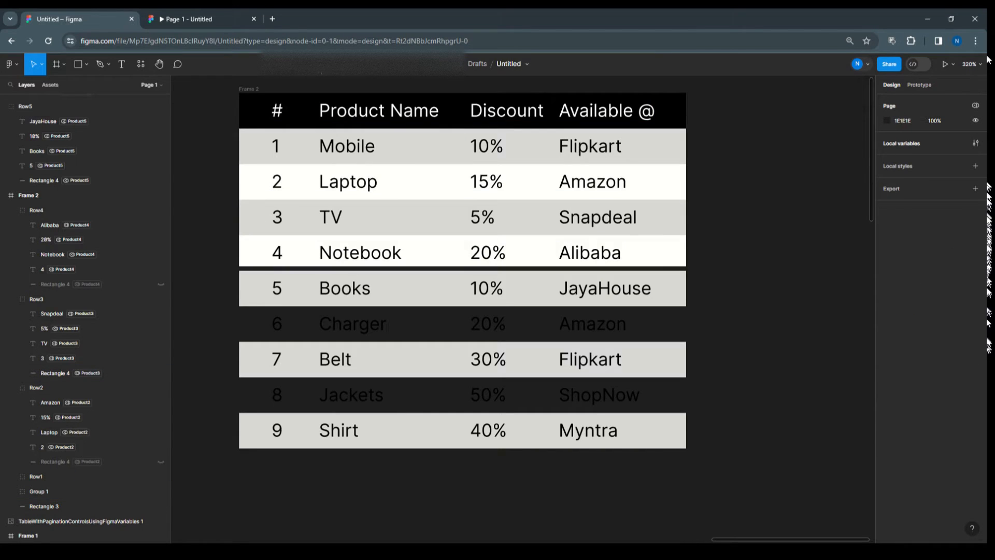
pyautogui.click(254, 91)
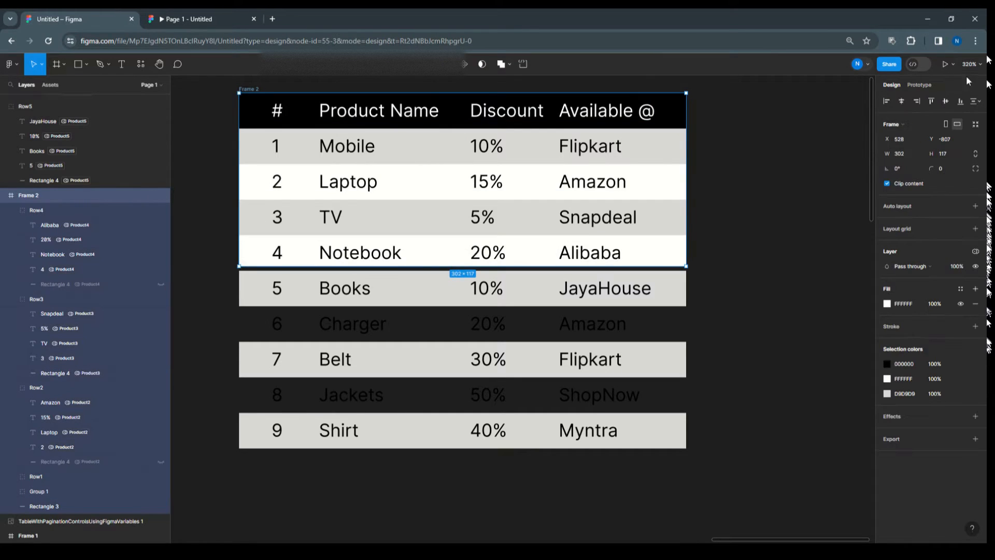
pyautogui.click(952, 65)
pyautogui.click(955, 87)
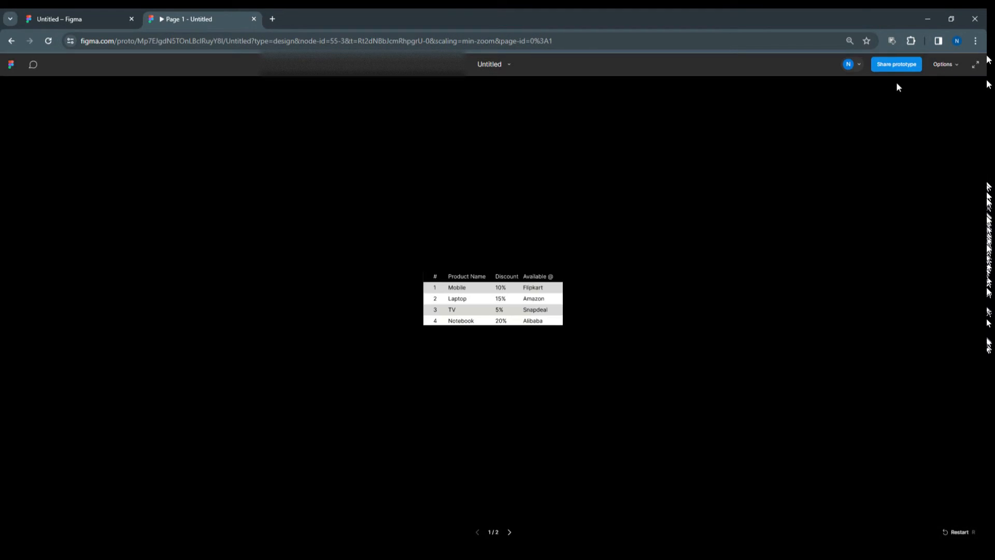
pyautogui.click(957, 67)
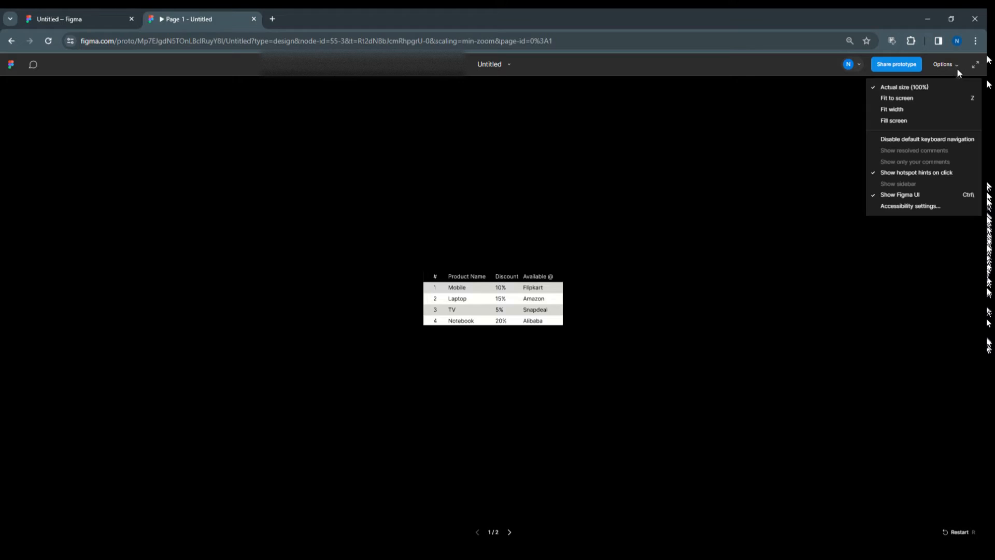
pyautogui.click(935, 119)
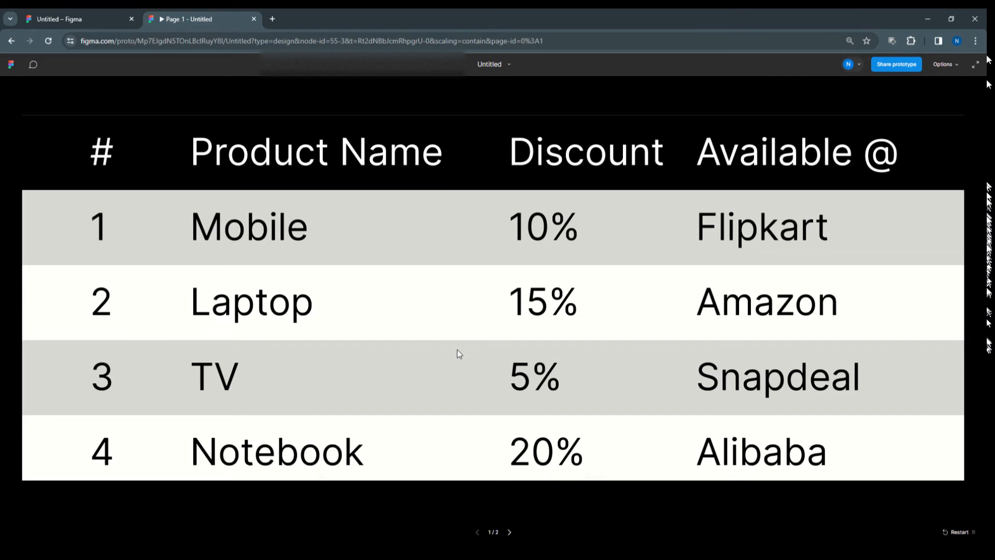
# Return to the design file and set Frame 2's scroll overflow to Vertical in the prototype settings.
pyautogui.click(70, 17)
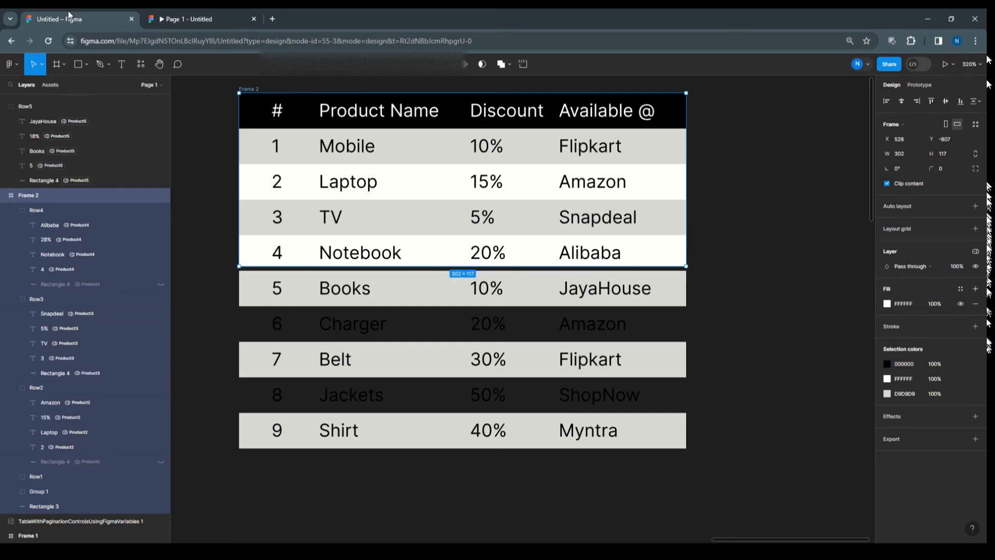
pyautogui.click(766, 194)
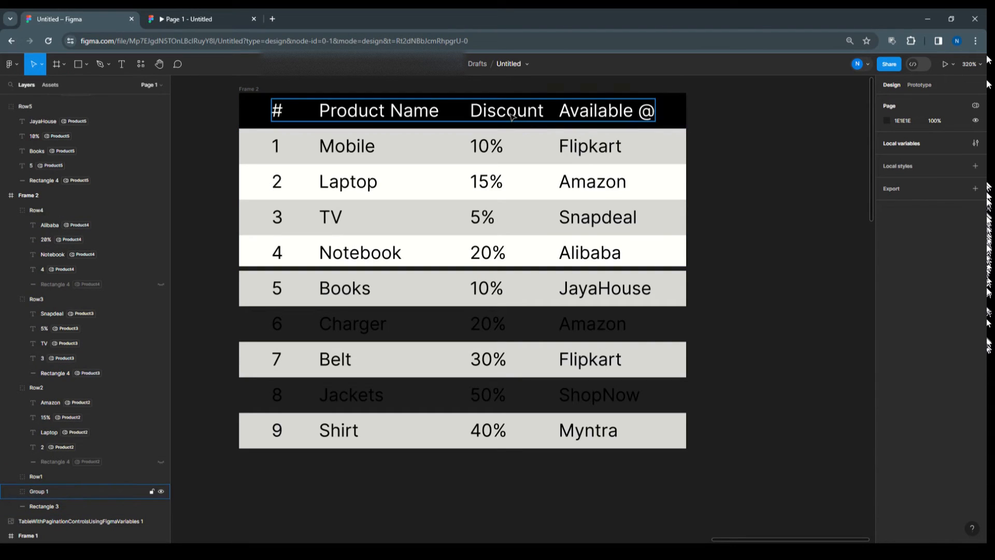
pyautogui.click(249, 90)
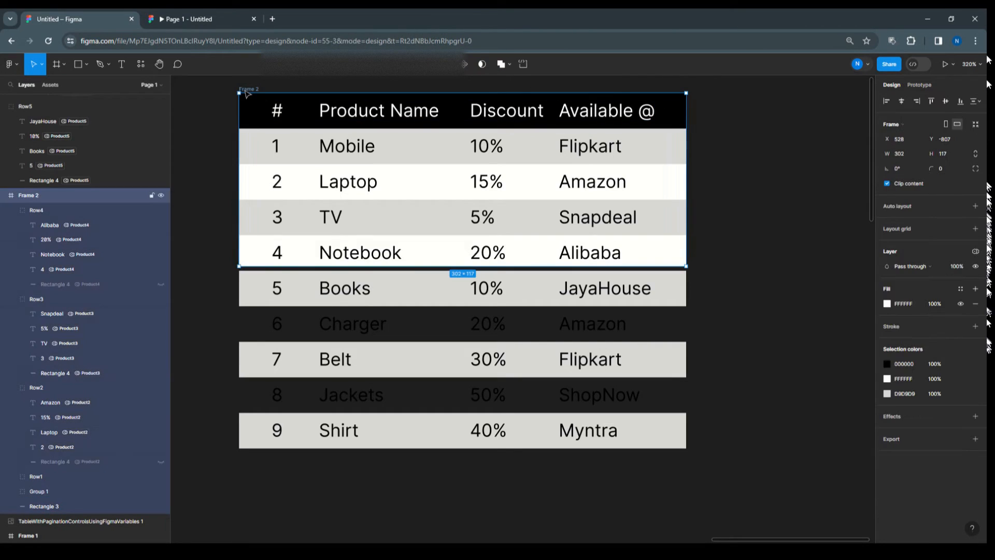
pyautogui.click(924, 86)
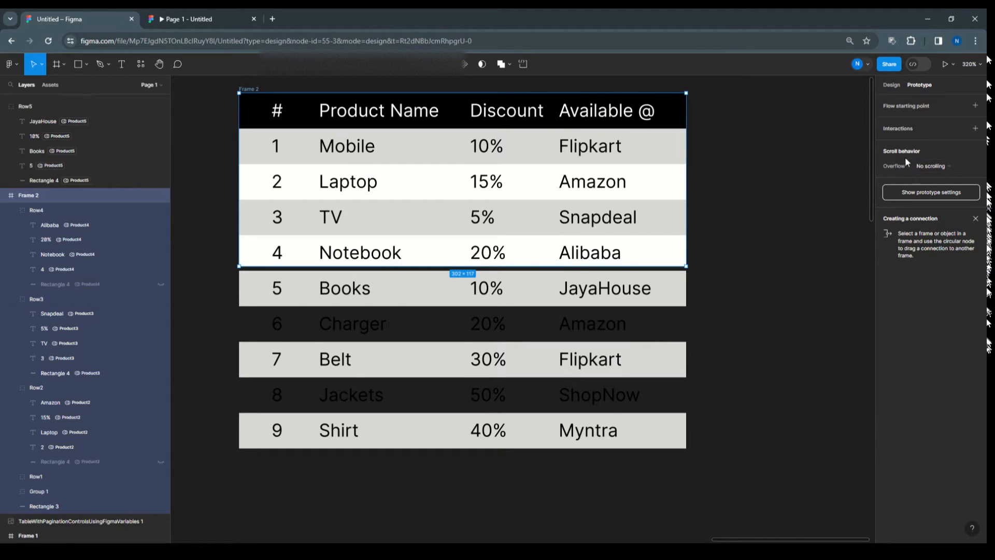
pyautogui.click(962, 166)
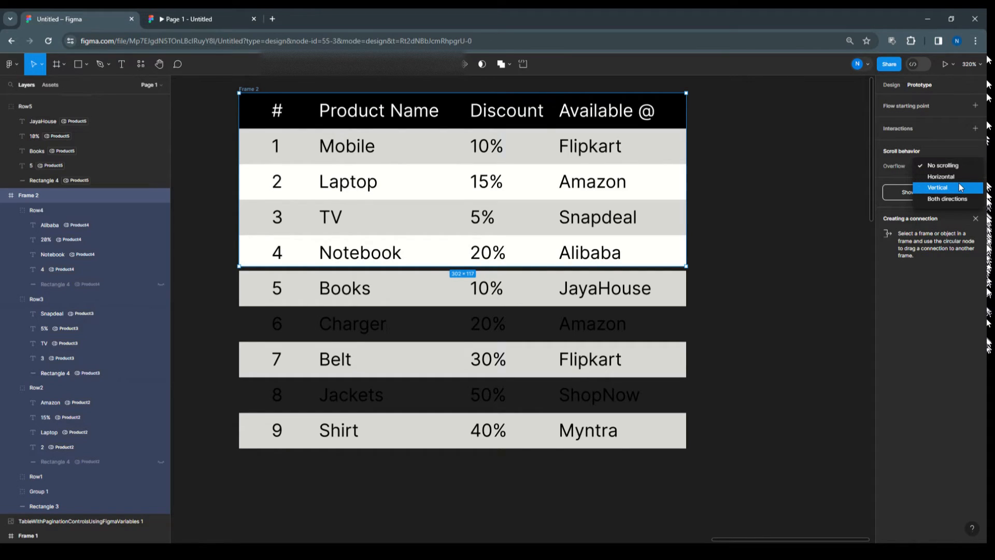
pyautogui.click(959, 187)
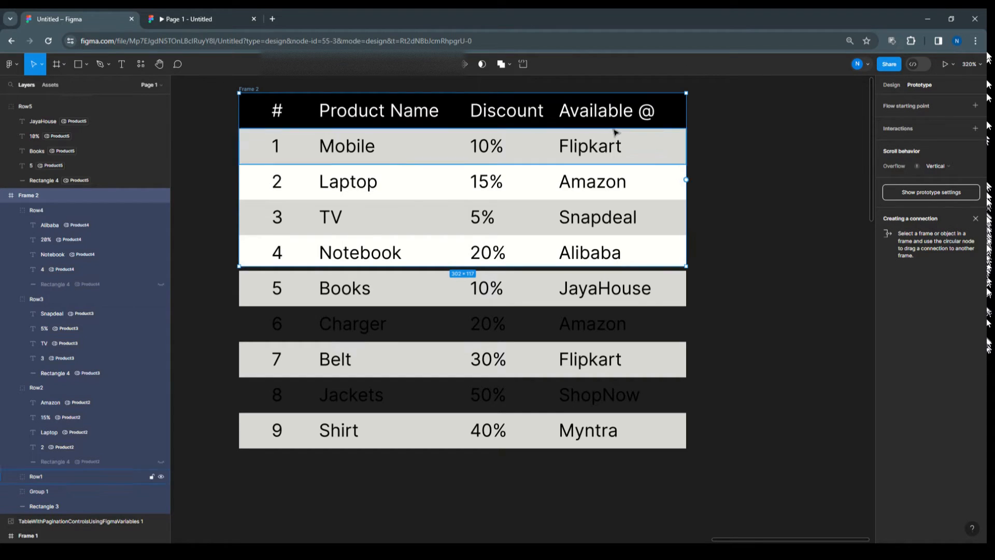
# Move Rectangle 3 into Group 1 beneath the # text layer and rename the group TableHeader.
pyautogui.click(263, 114)
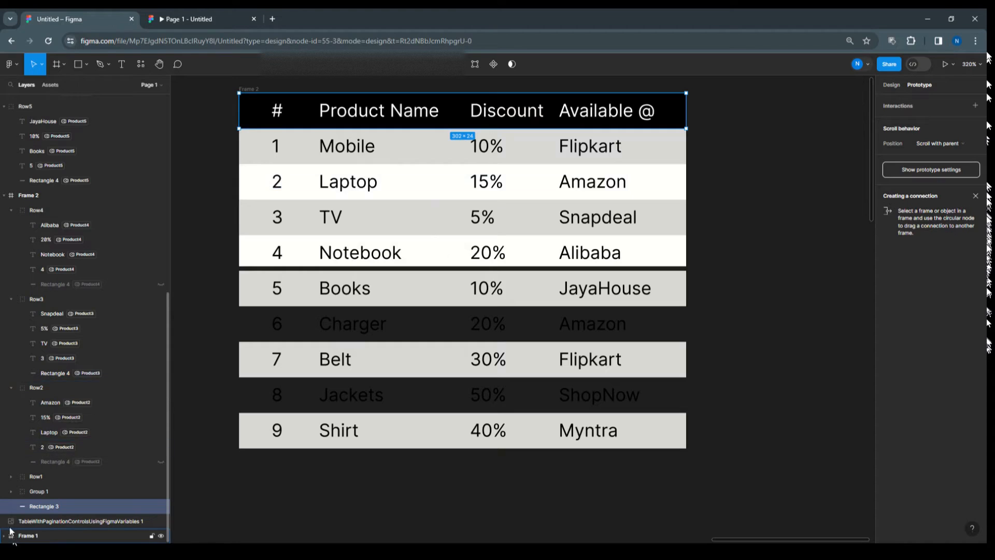
pyautogui.click(10, 491)
pyautogui.scroll(-2, 32, 477)
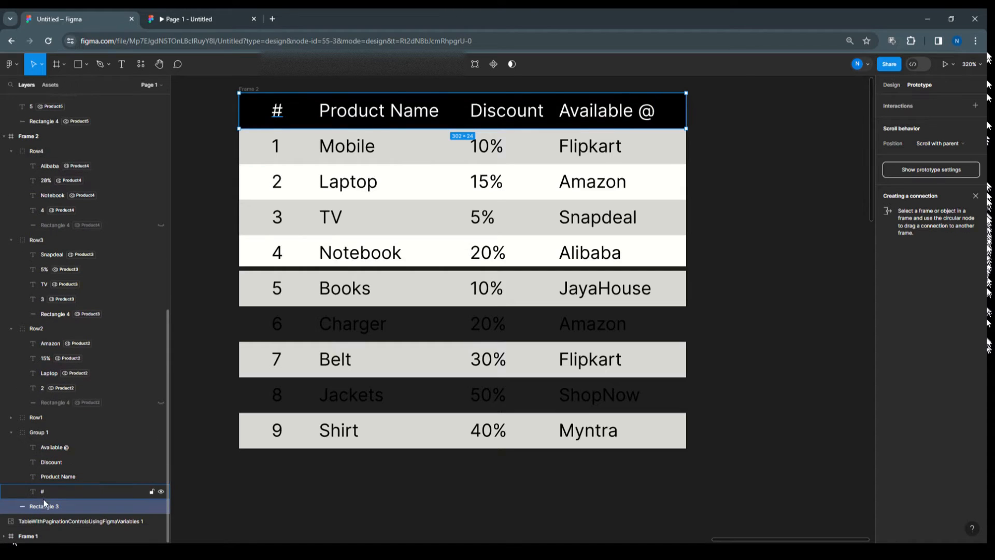
pyautogui.moveTo(41, 507); pyautogui.dragTo(58, 497)
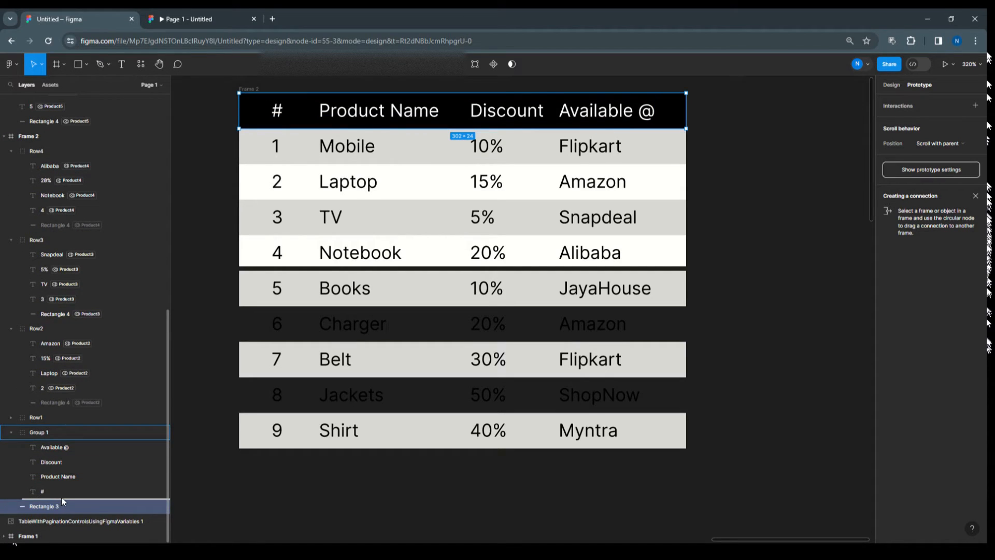
pyautogui.click(12, 434)
pyautogui.doubleClick(46, 431)
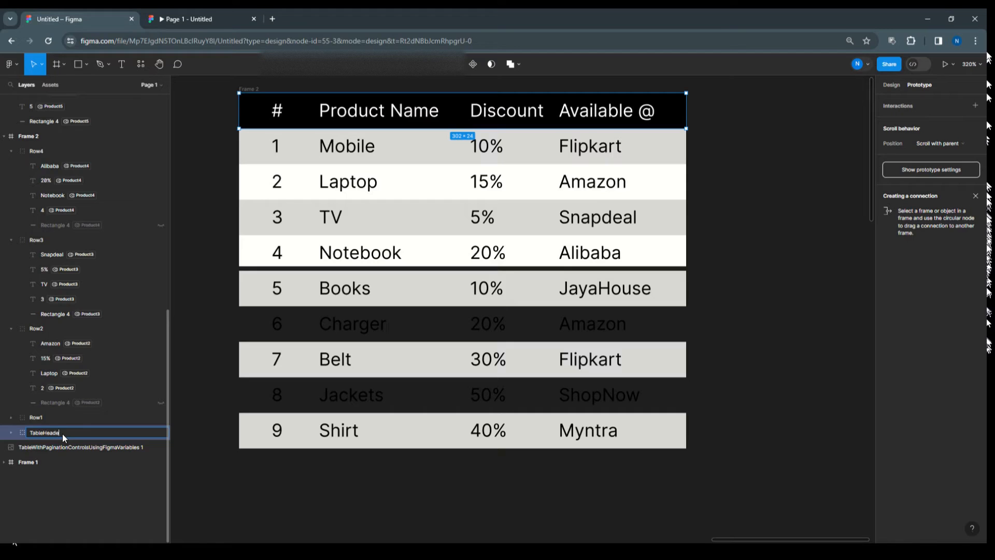
pyautogui.click(203, 469)
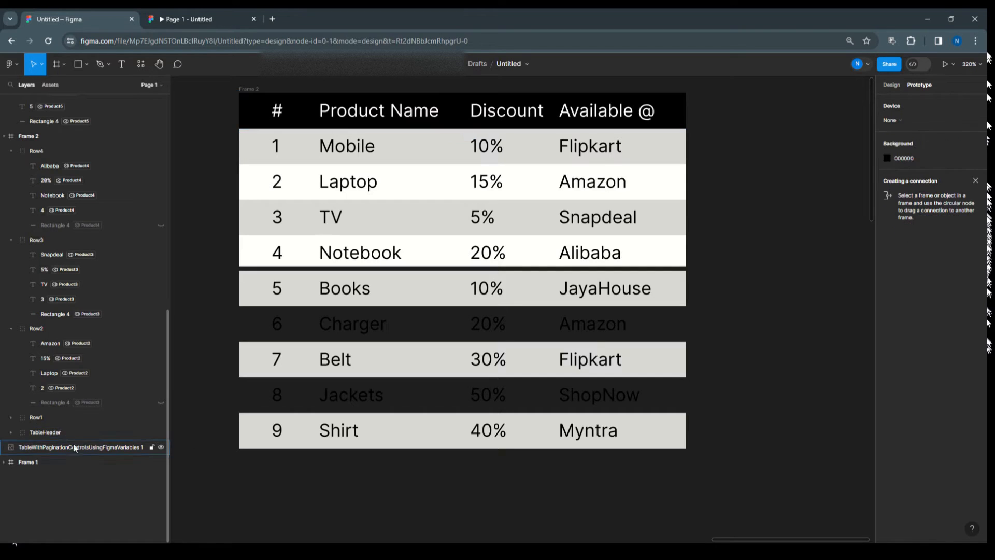
# Set the TableHeader group's scroll position to Fixed (stay in place).
pyautogui.click(40, 433)
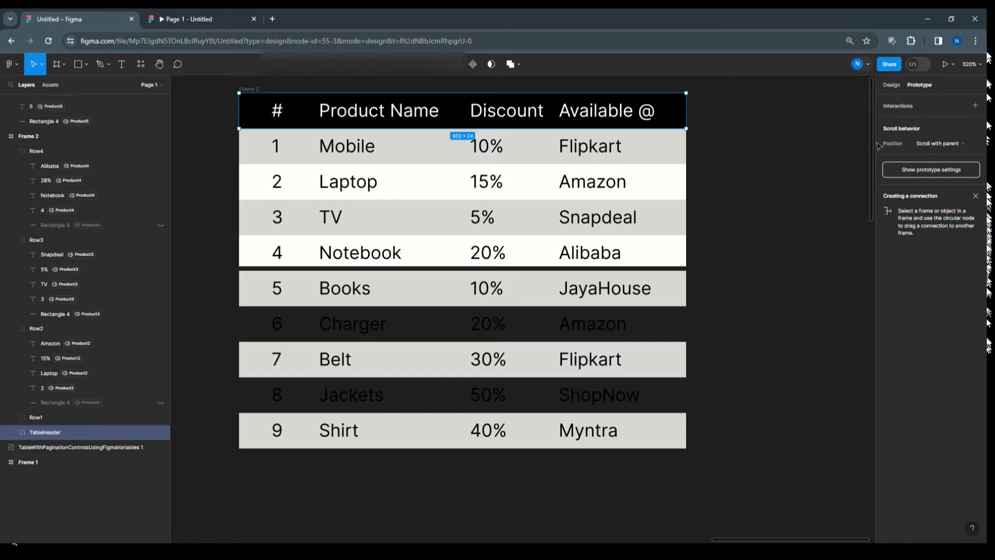
pyautogui.click(976, 146)
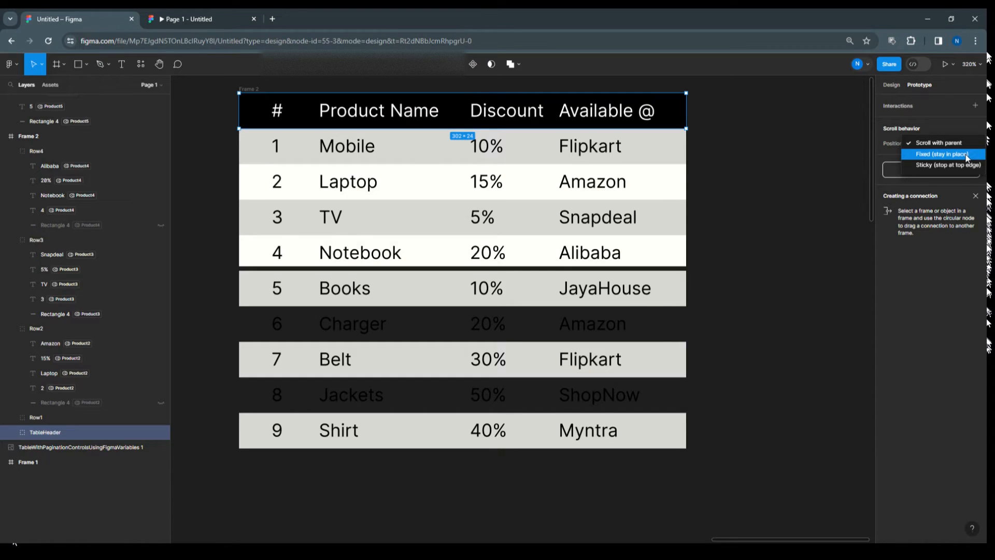
pyautogui.click(967, 159)
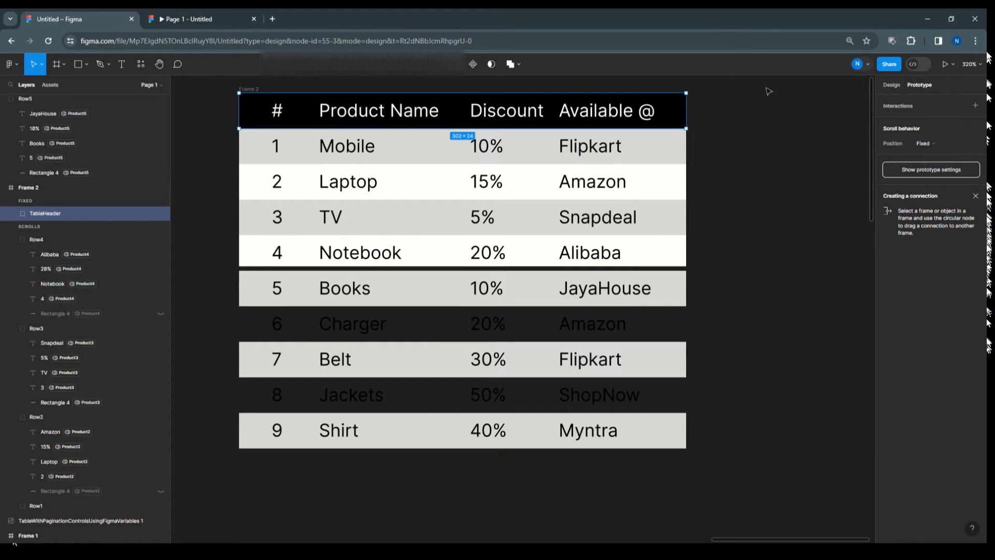
# Present Frame 2 as a prototype scaled to Fill screen to test vertical scrolling beneath the table header.
pyautogui.click(257, 91)
pyautogui.click(952, 65)
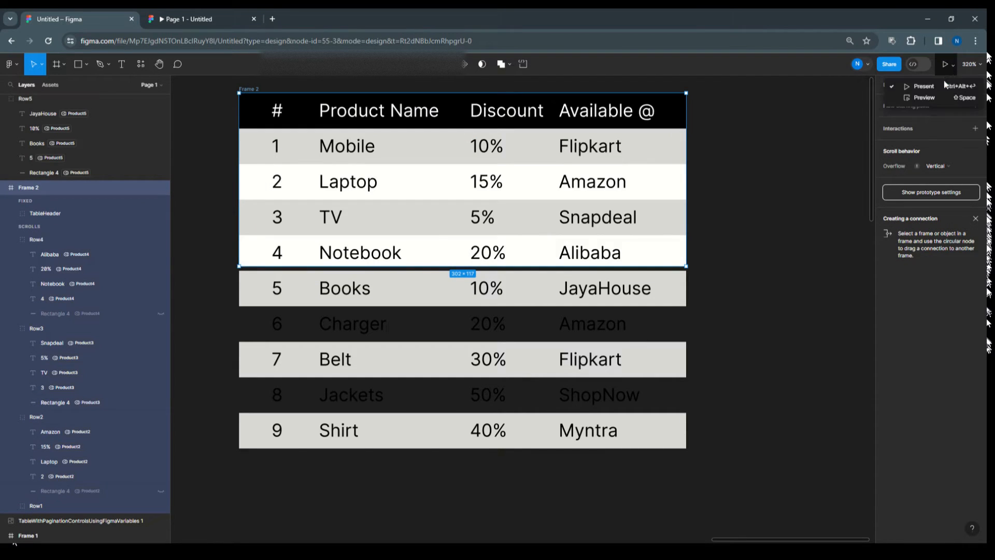
pyautogui.click(944, 85)
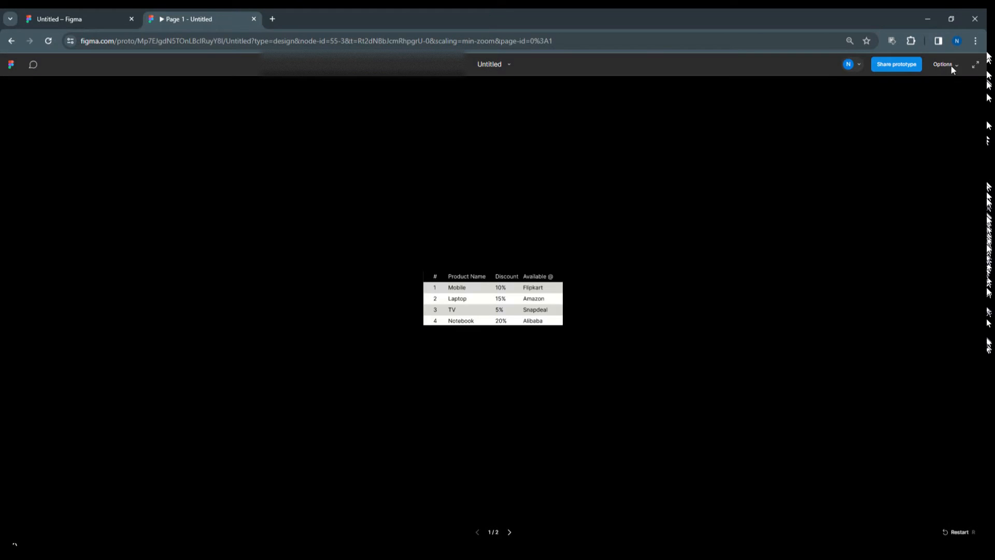
pyautogui.click(952, 66)
pyautogui.click(926, 121)
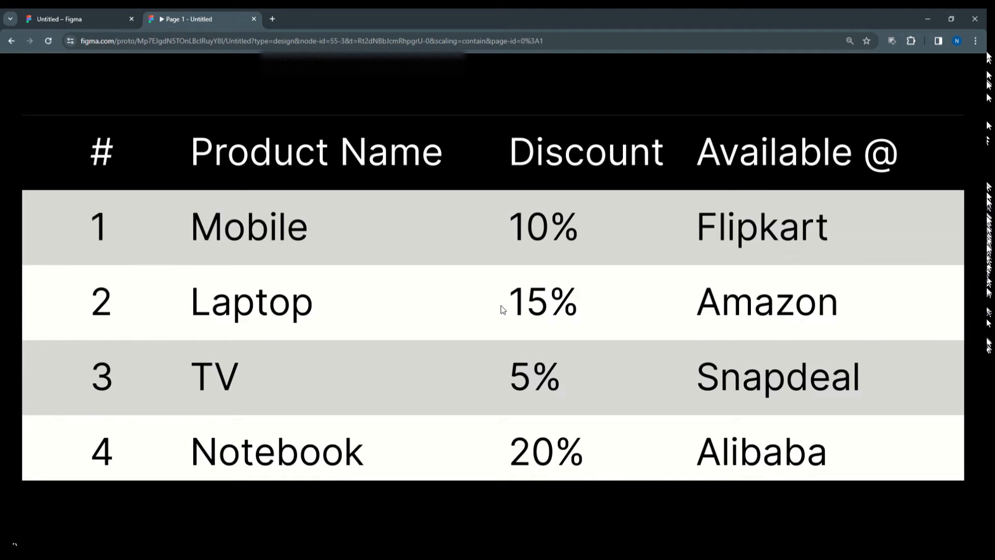
# Return to the design file and check the TableHeader group's scroll position setting.
pyautogui.click(84, 19)
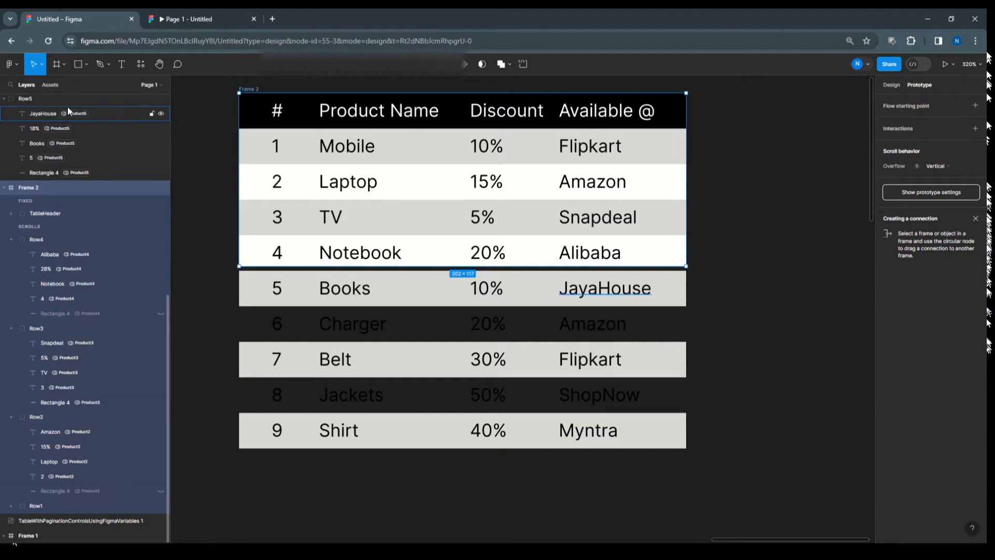
pyautogui.scroll(2, 89, 153)
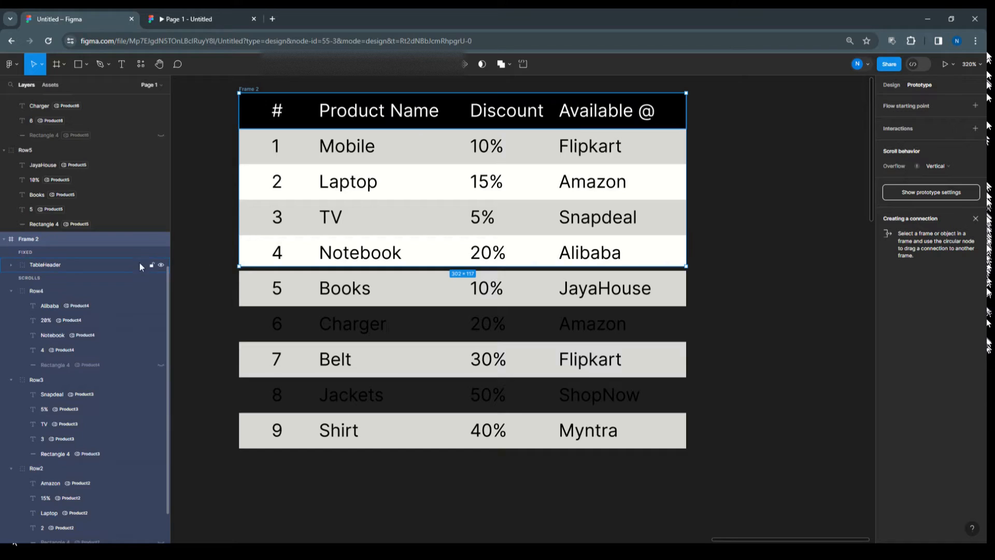
pyautogui.click(752, 281)
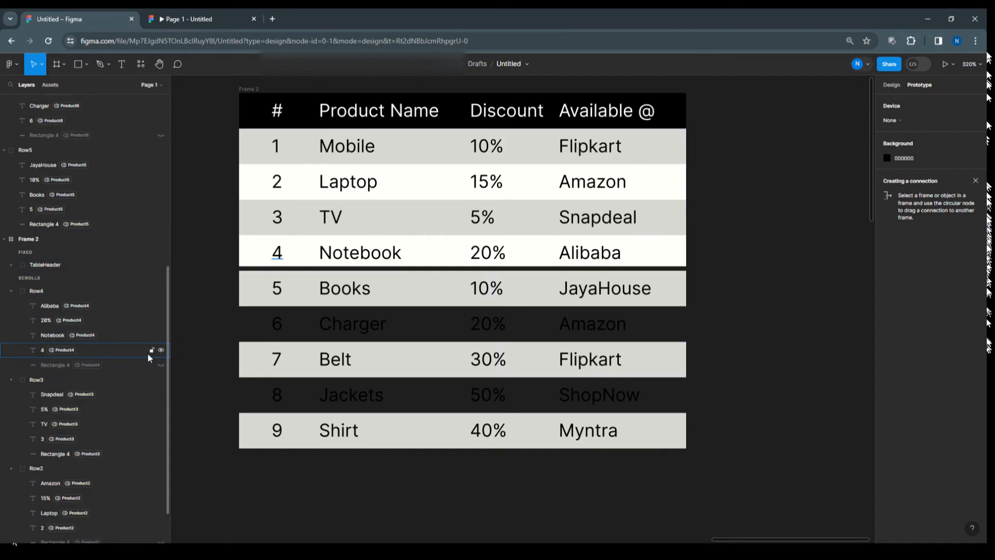
pyautogui.scroll(-2, 147, 353)
pyautogui.click(286, 119)
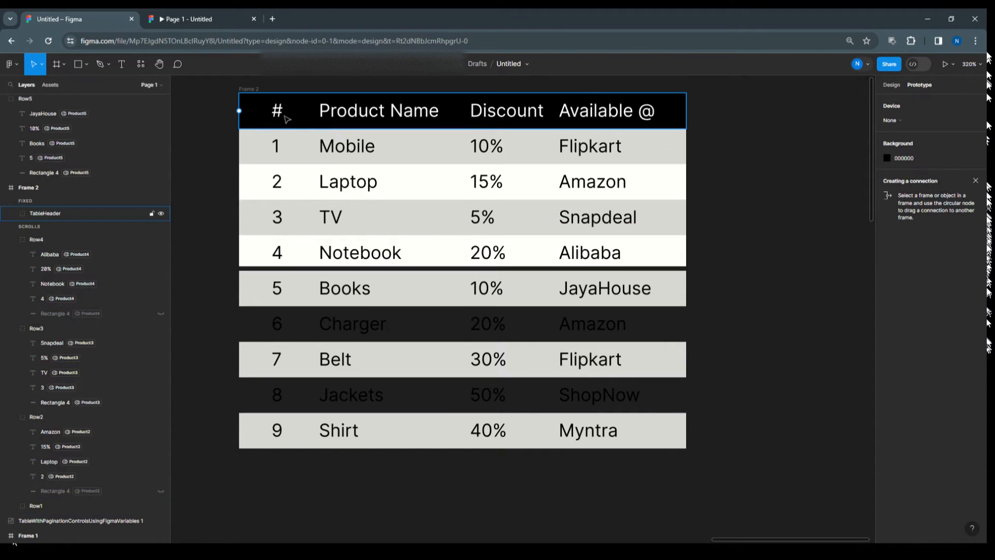
pyautogui.click(287, 120)
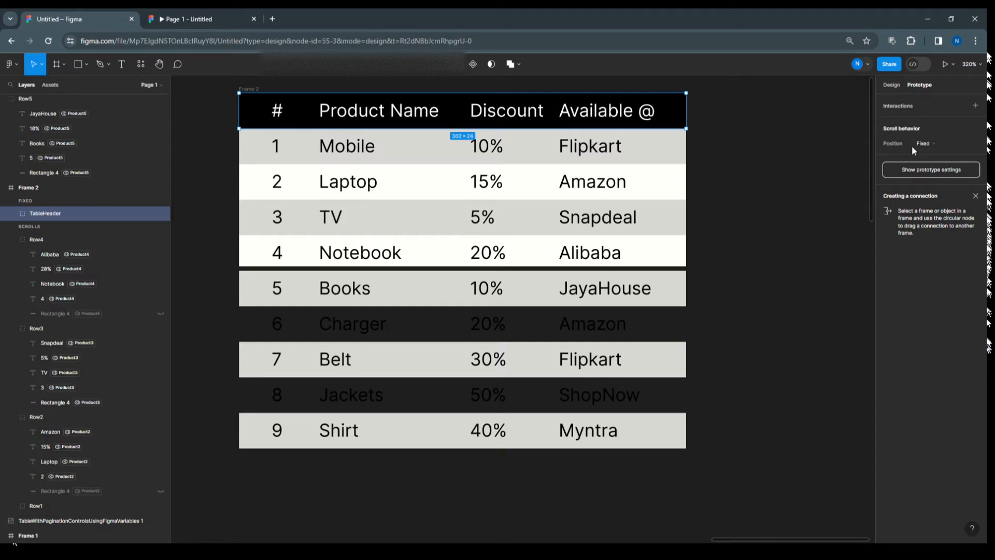
# Try setting Frame 2's scroll overflow to Both directions and present it as a prototype.
pyautogui.click(256, 92)
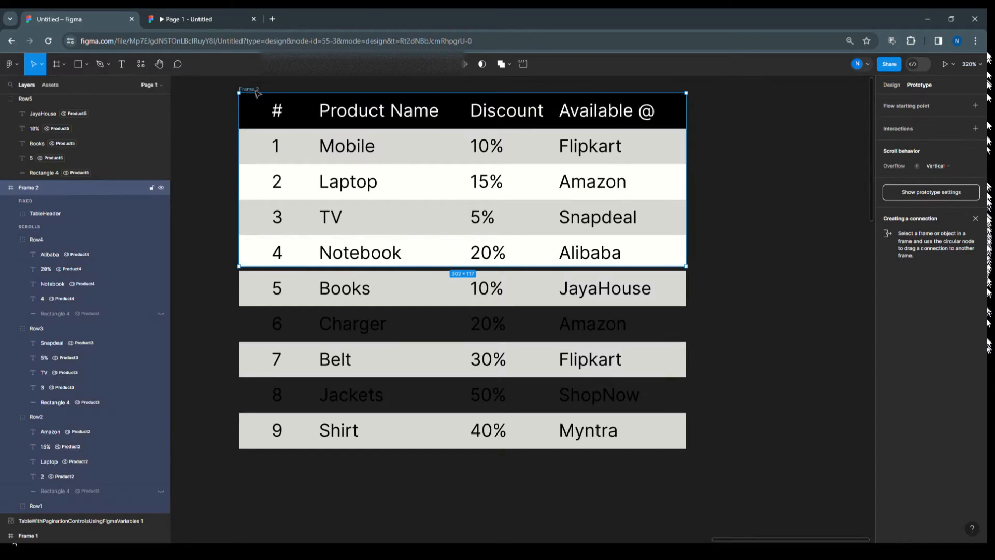
pyautogui.click(955, 166)
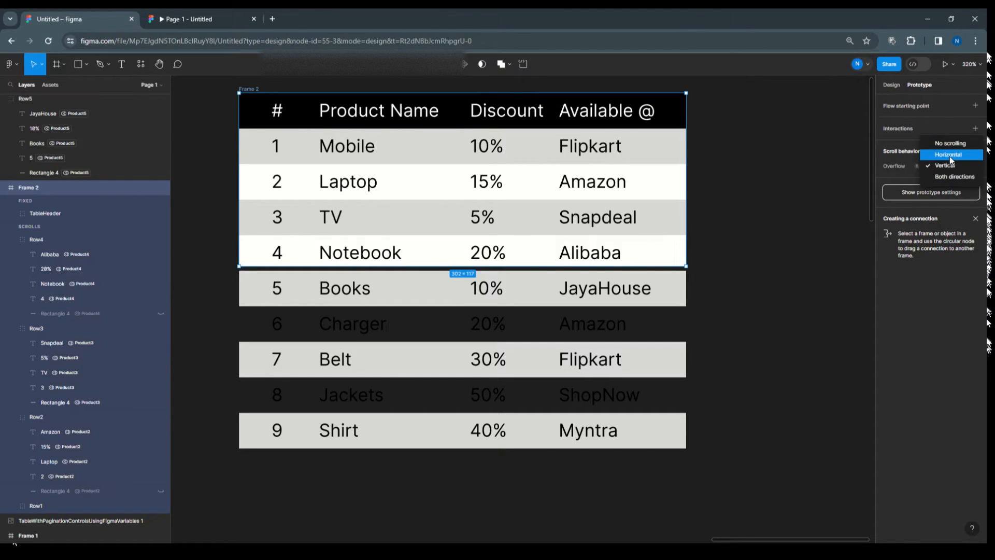
pyautogui.click(953, 179)
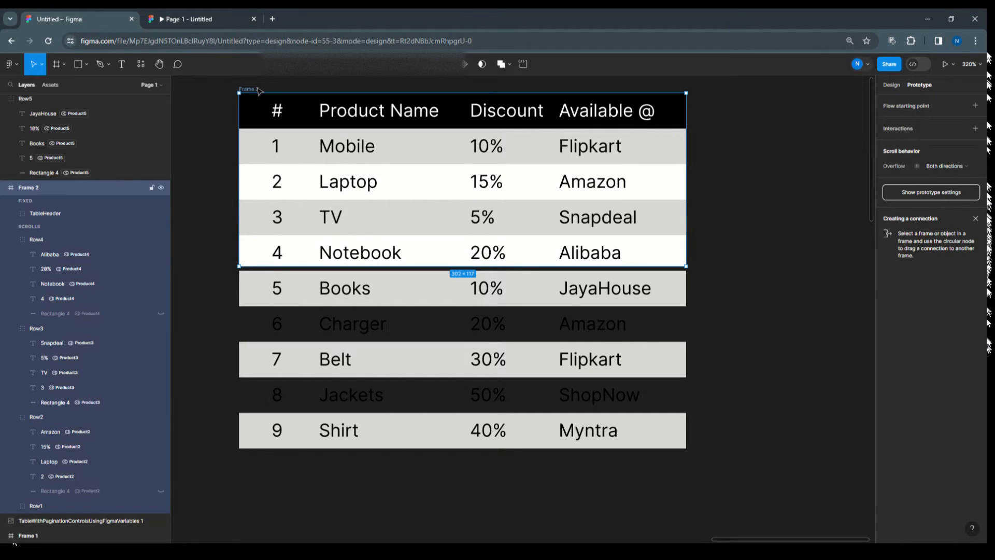
pyautogui.click(945, 64)
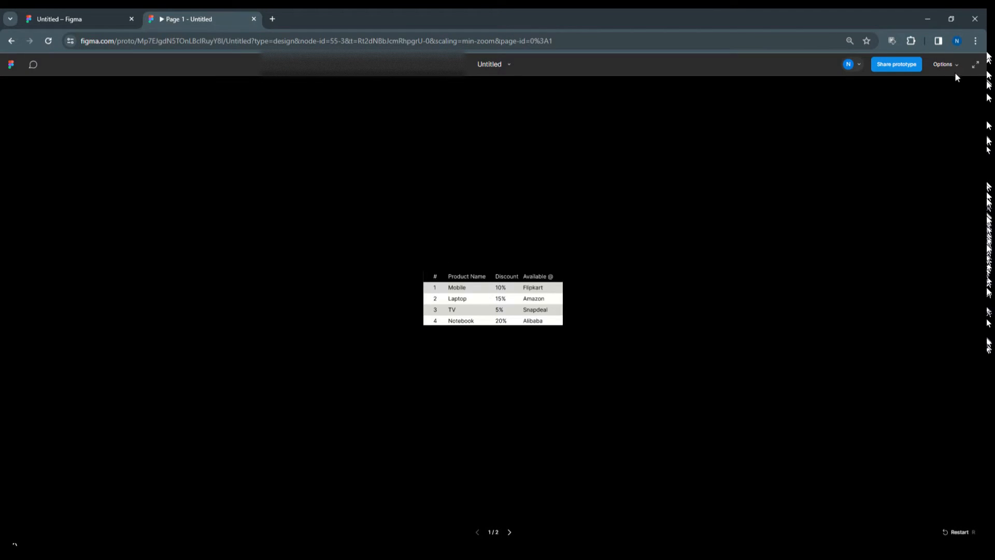
# Go back to the design file and set Frame 2's scroll overflow to Vertical again.
pyautogui.click(70, 19)
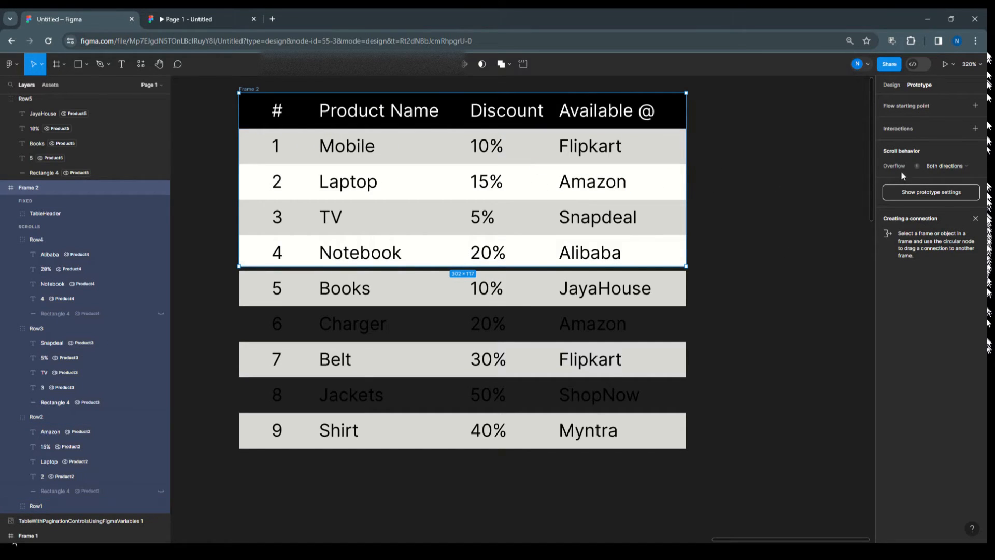
pyautogui.click(966, 169)
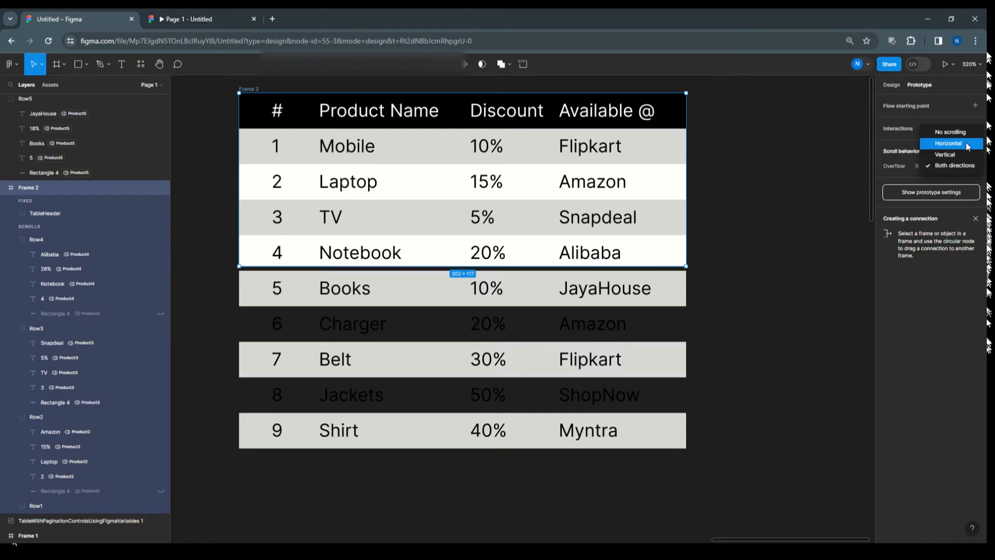
pyautogui.click(968, 154)
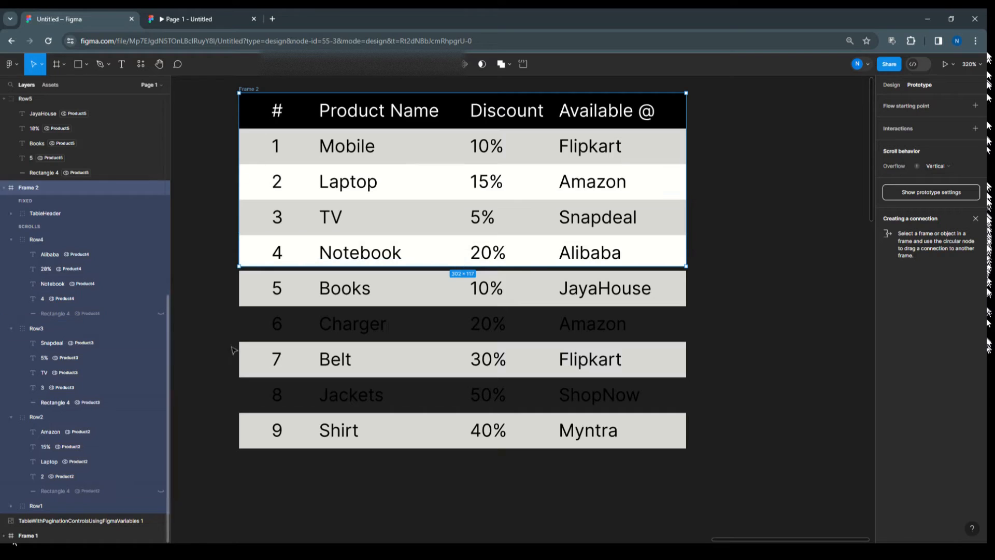
# Collapse the Row5 through Row9 groups in the layer list, with Row5 selected.
pyautogui.scroll(5, 80, 228)
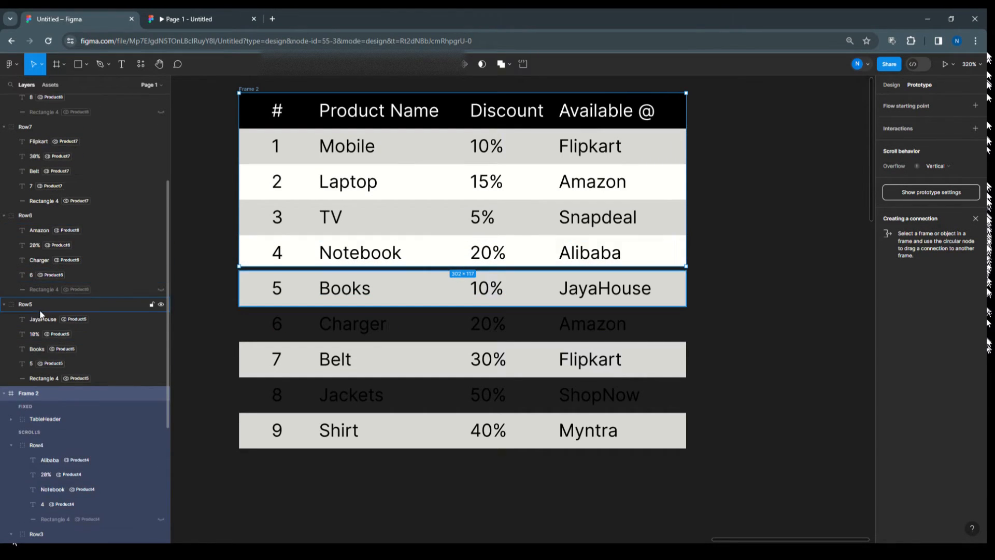
pyautogui.click(5, 304)
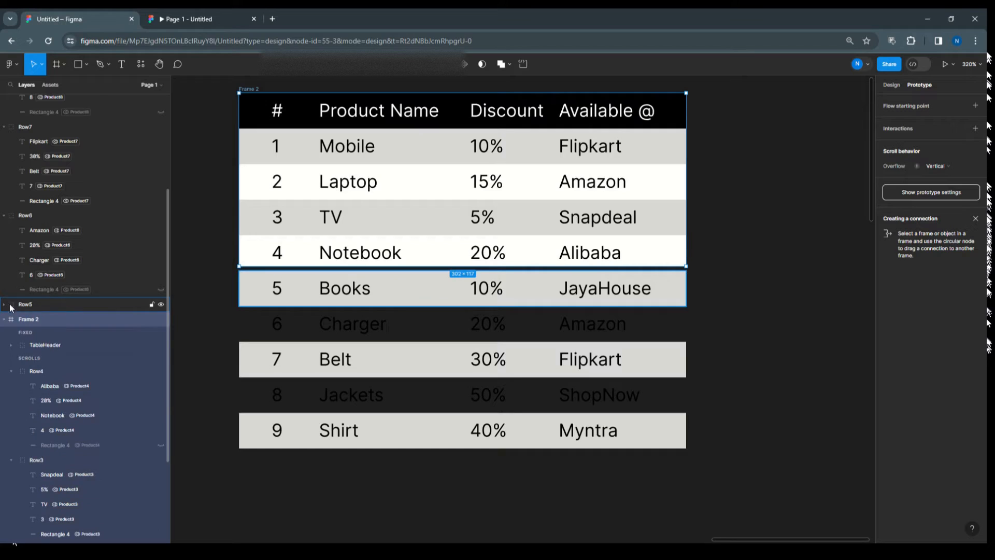
pyautogui.click(49, 304)
pyautogui.click(6, 218)
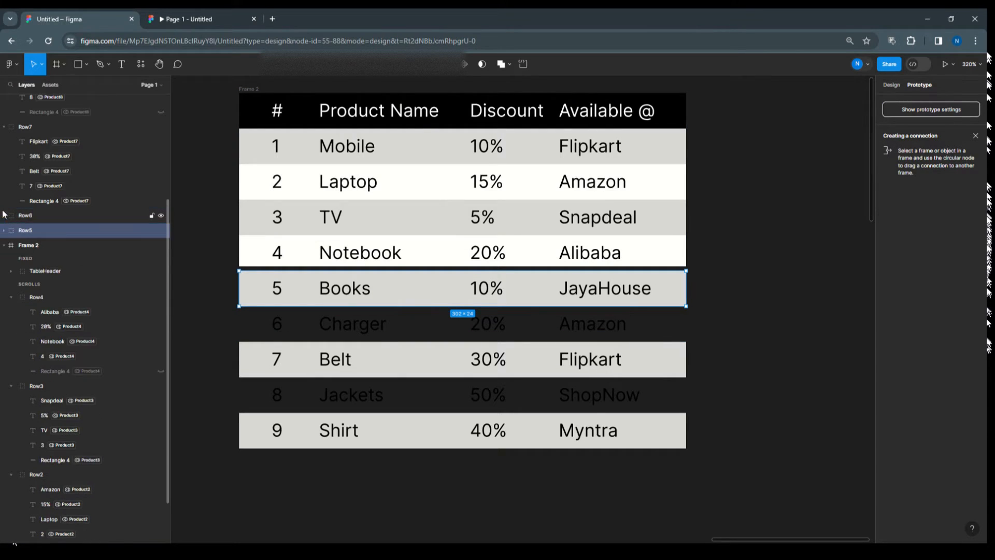
pyautogui.click(5, 130)
pyautogui.scroll(3, 40, 152)
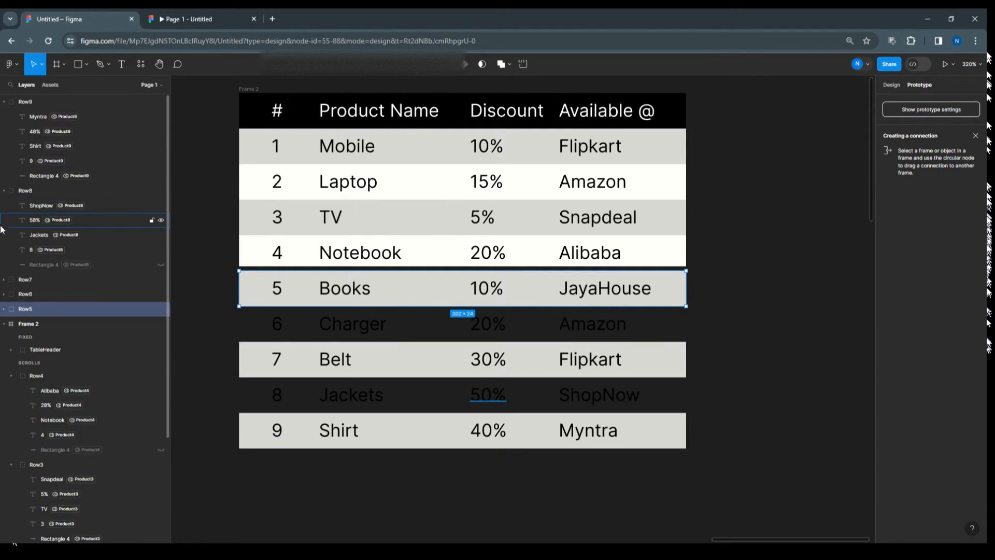
pyautogui.click(4, 189)
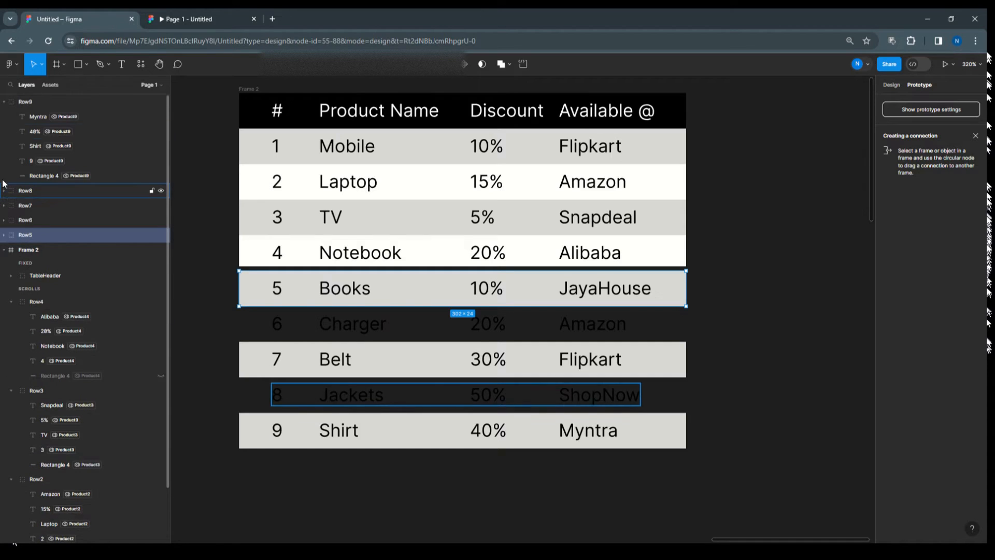
pyautogui.click(4, 102)
# Move the Row5 through Row9 groups together into Frame 2's scrolling layers, directly above Row4.
pyautogui.keyDown('shift'); pyautogui.click(42, 145); pyautogui.keyUp('shift')
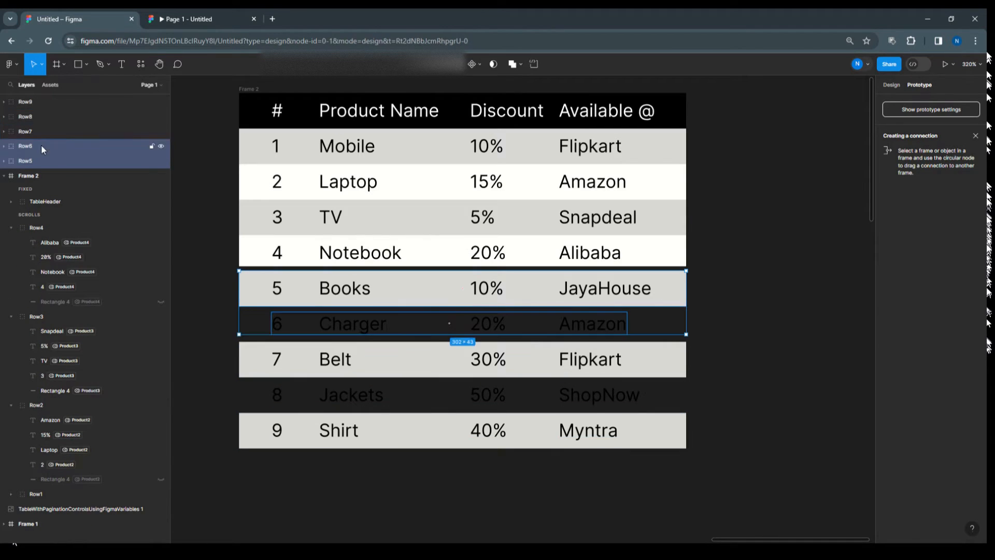
pyautogui.keyDown('shift'); pyautogui.click(41, 131); pyautogui.keyUp('shift')
pyautogui.keyDown('shift'); pyautogui.click(42, 117); pyautogui.keyUp('shift')
pyautogui.keyDown('shift'); pyautogui.click(43, 101); pyautogui.keyUp('shift')
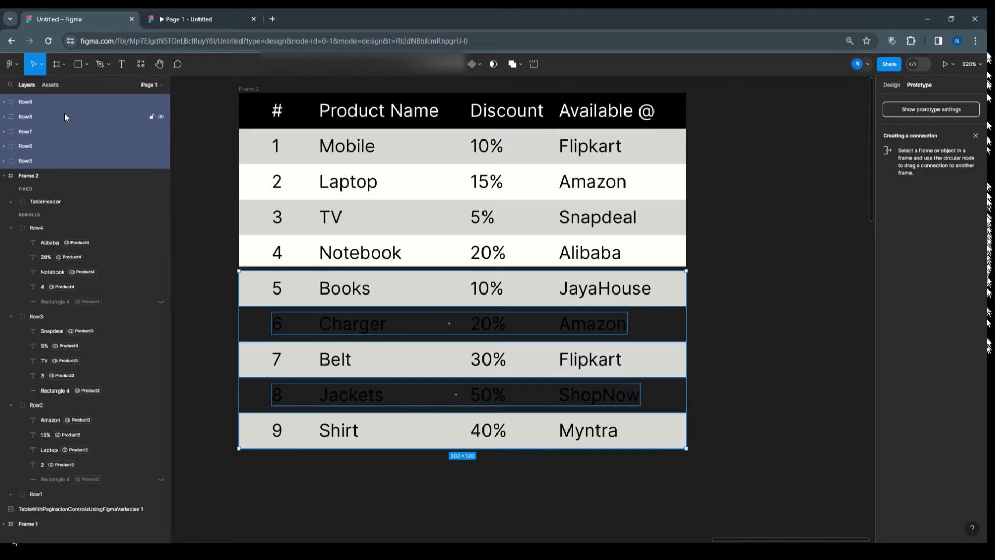
pyautogui.click(9, 228)
pyautogui.click(11, 244)
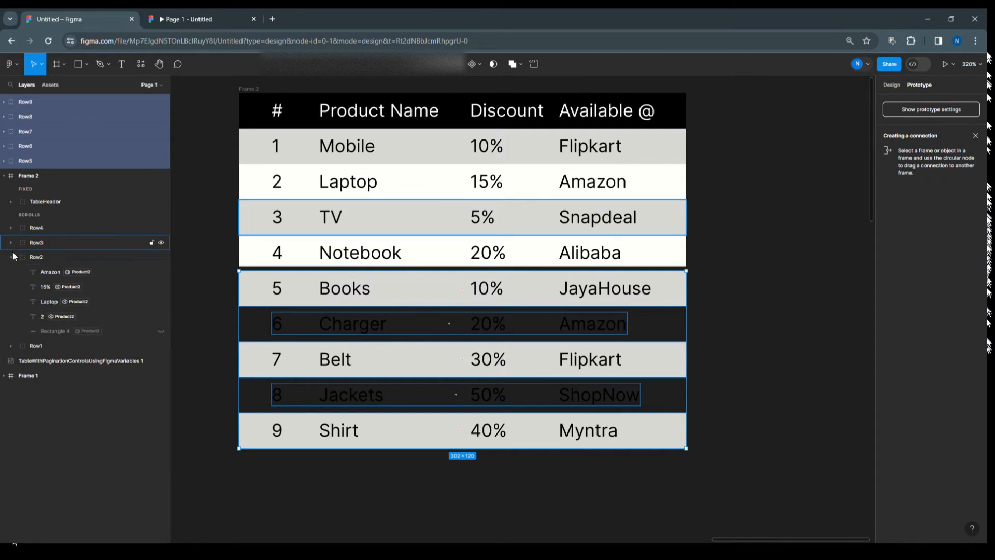
pyautogui.click(11, 256)
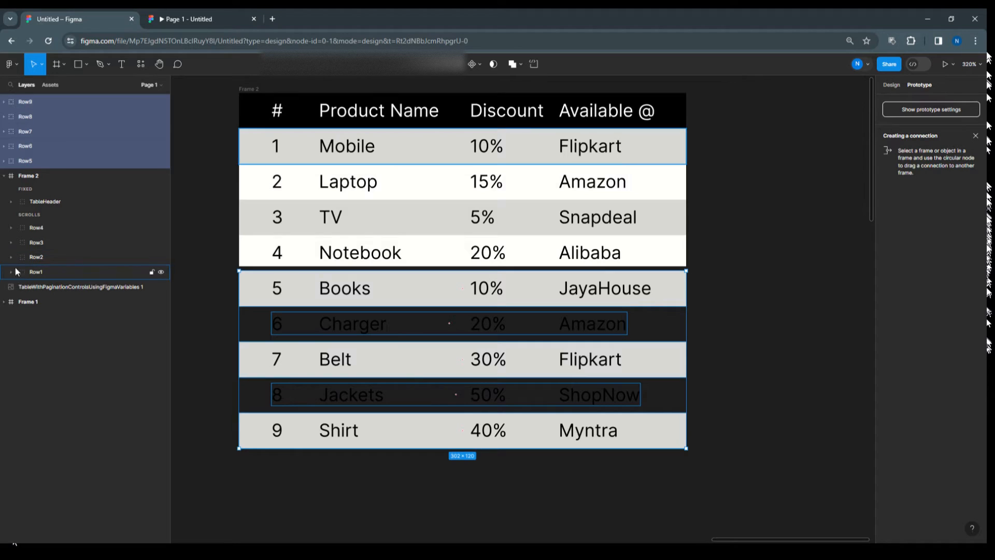
pyautogui.moveTo(36, 115); pyautogui.dragTo(57, 219)
pyautogui.click(30, 139)
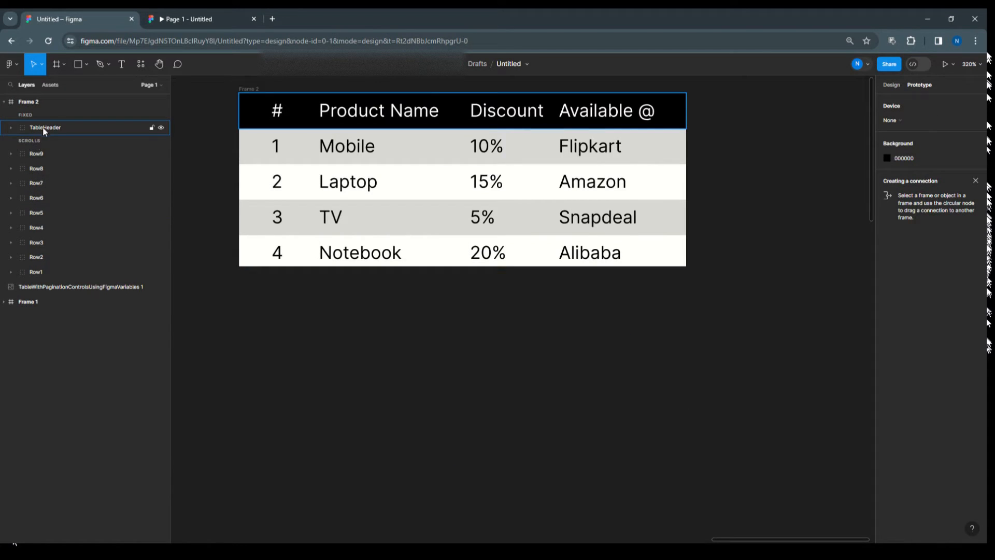
# Check TableHeader's scroll position, and present Frame 2 as a prototype scaled to Fill screen.
pyautogui.click(50, 122)
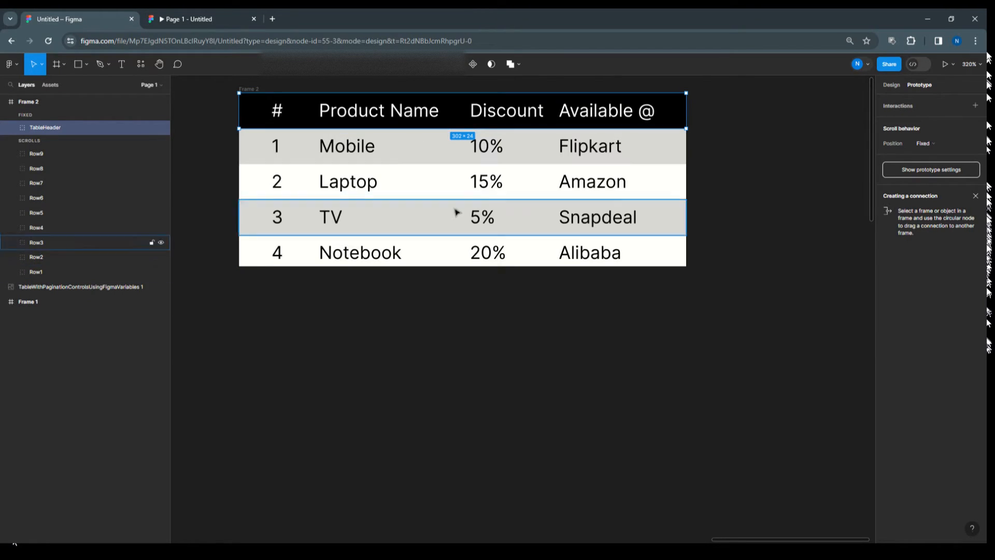
pyautogui.click(249, 90)
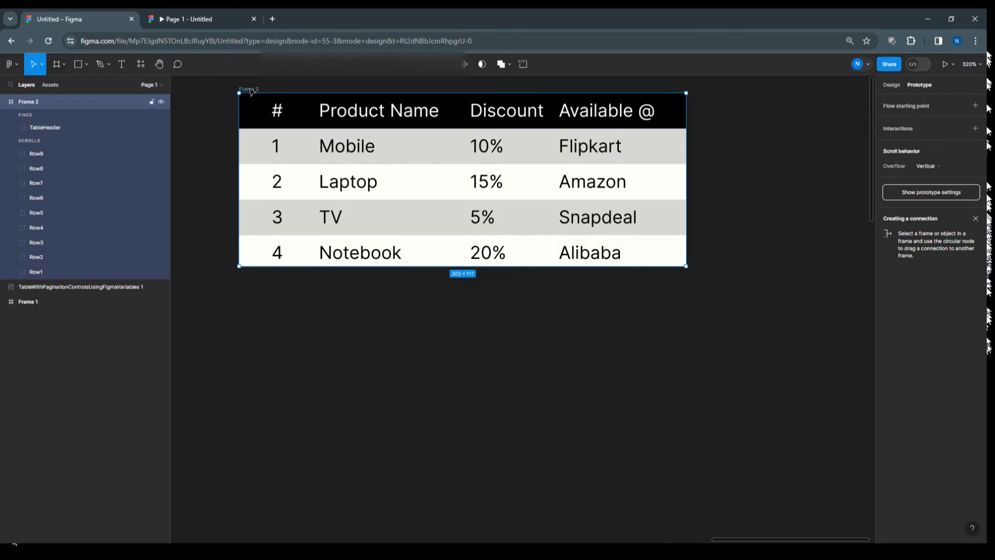
pyautogui.click(953, 64)
pyautogui.click(944, 84)
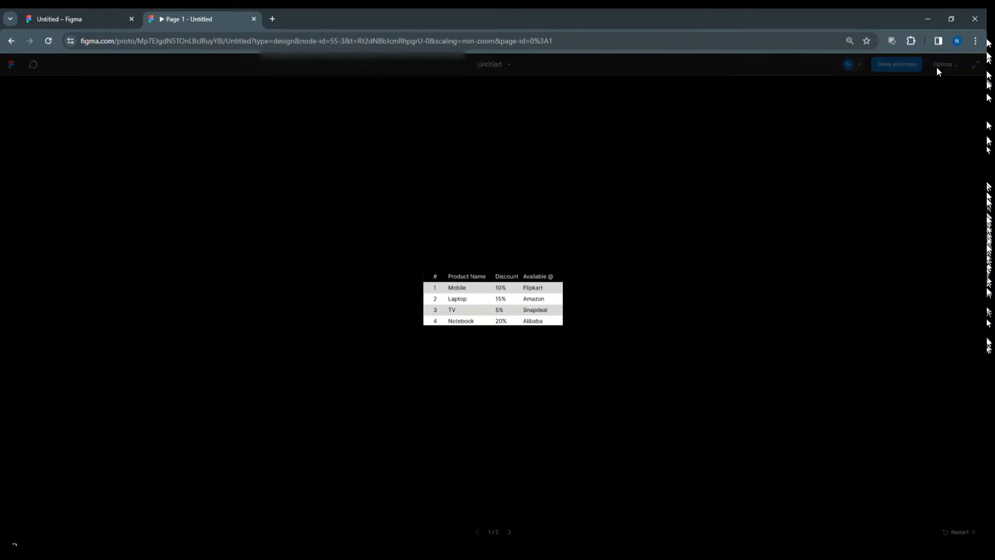
pyautogui.click(949, 64)
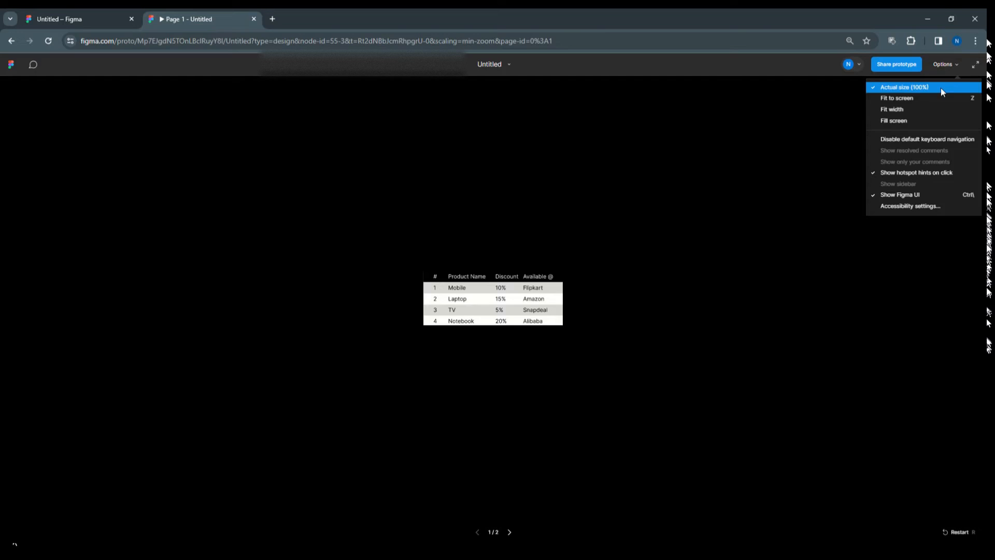
pyautogui.click(935, 120)
# Scroll the prototype's product rows down and up repeatedly to test them moving under the fixed header.
pyautogui.scroll(-3, 471, 272)
pyautogui.scroll(-3, 470, 270)
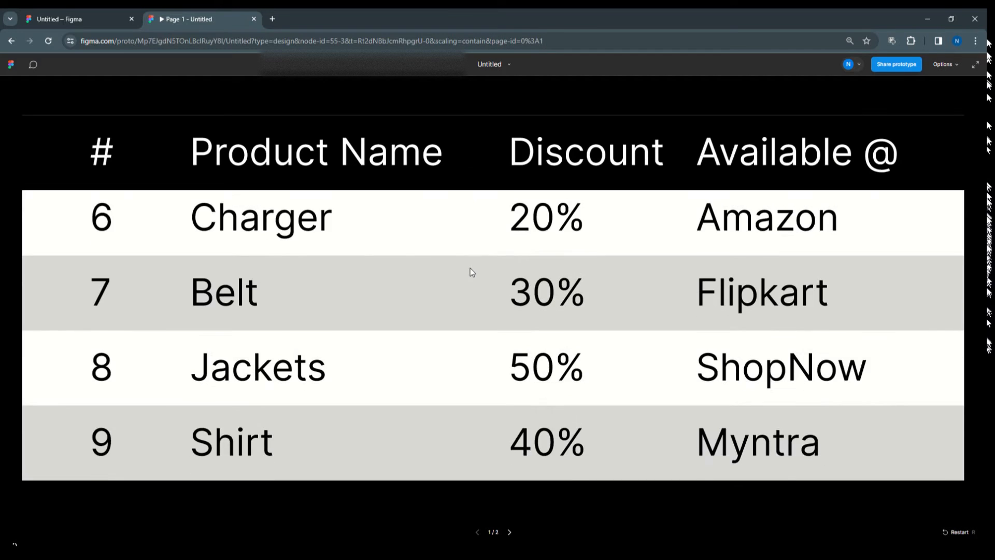
pyautogui.scroll(5, 471, 269)
pyautogui.scroll(-5, 471, 270)
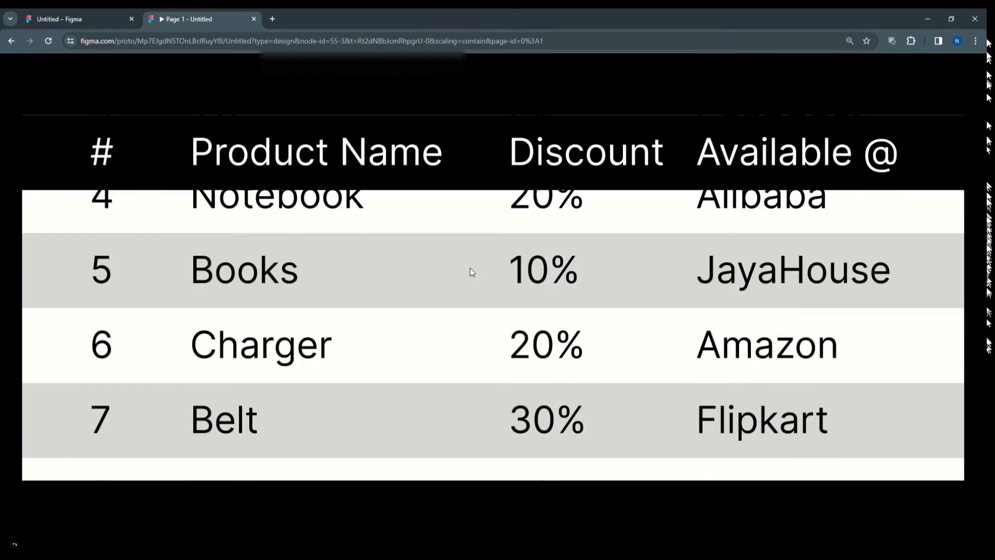
pyautogui.scroll(5, 470, 269)
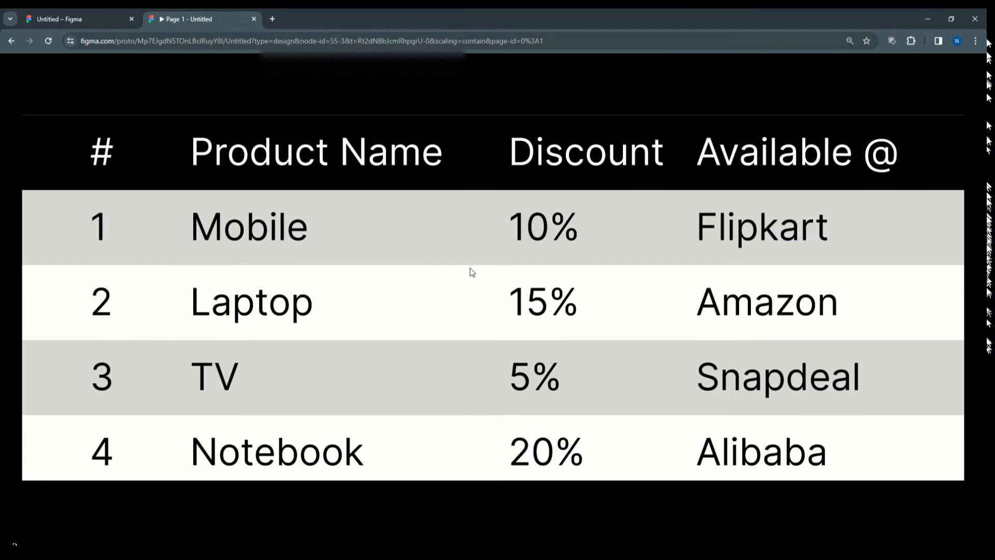
pyautogui.scroll(-5, 472, 272)
pyautogui.scroll(5, 514, 275)
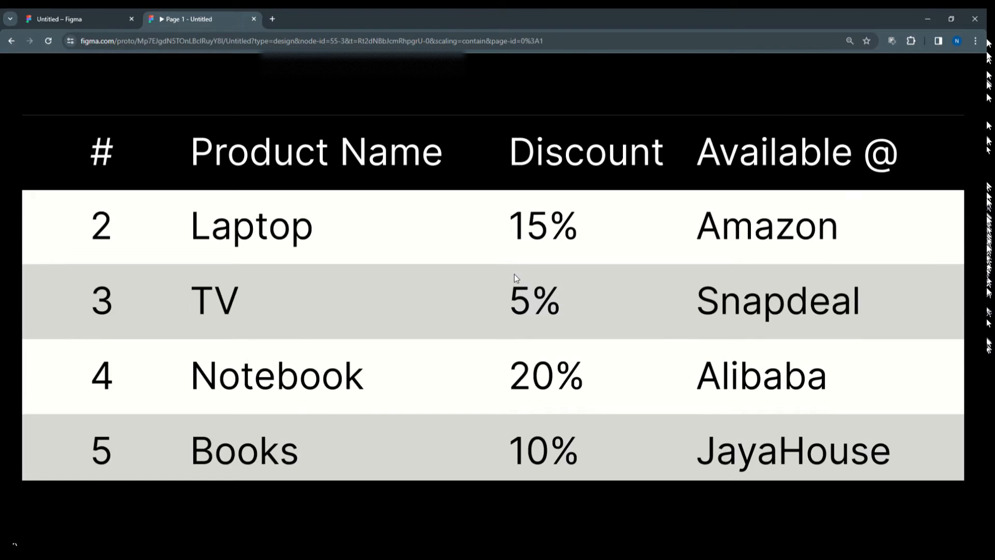
# Return from the prototype preview to the design file and group Row1, Row2 and Row3 as Page1Content.
pyautogui.scroll(-5, 514, 276)
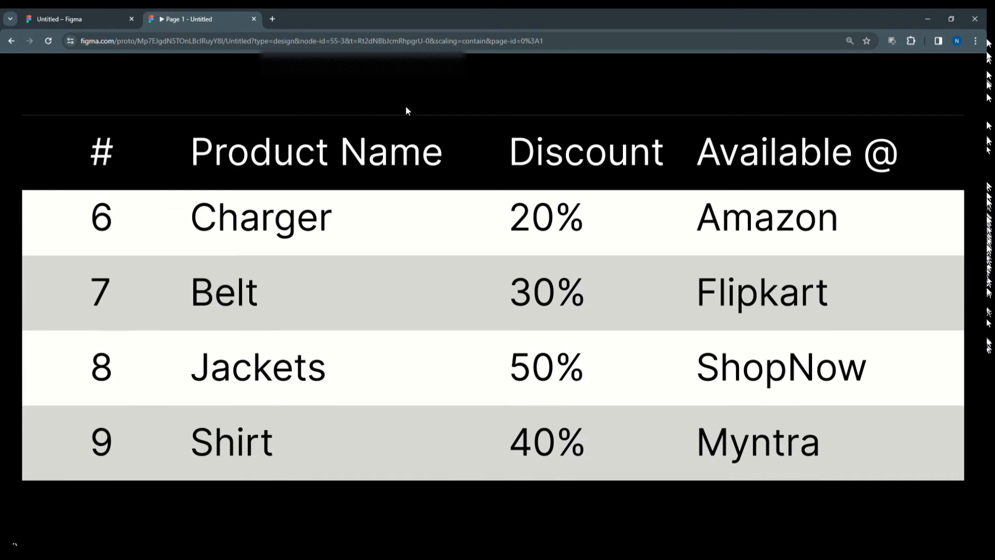
pyautogui.click(79, 18)
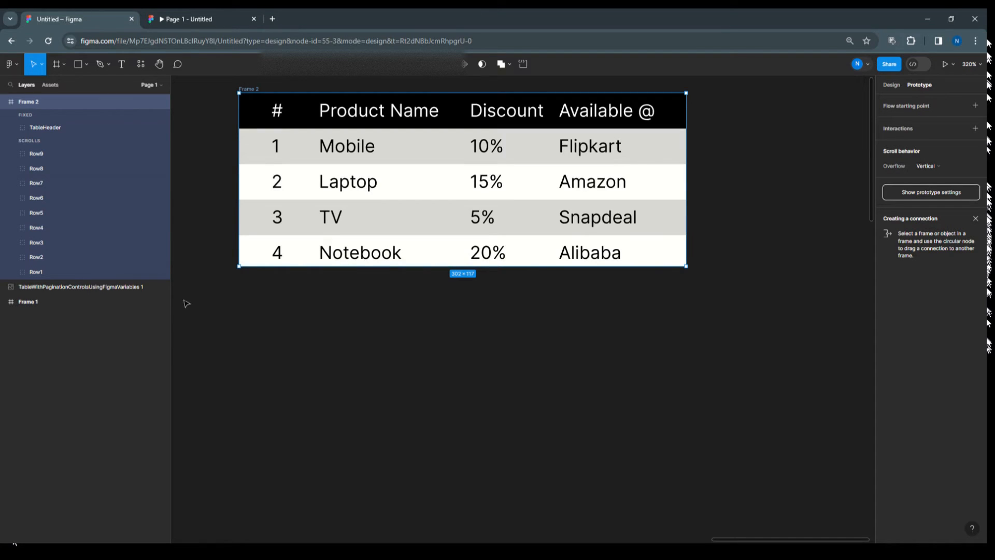
pyautogui.click(48, 271)
pyautogui.keyDown('shift'); pyautogui.click(51, 256); pyautogui.keyUp('shift')
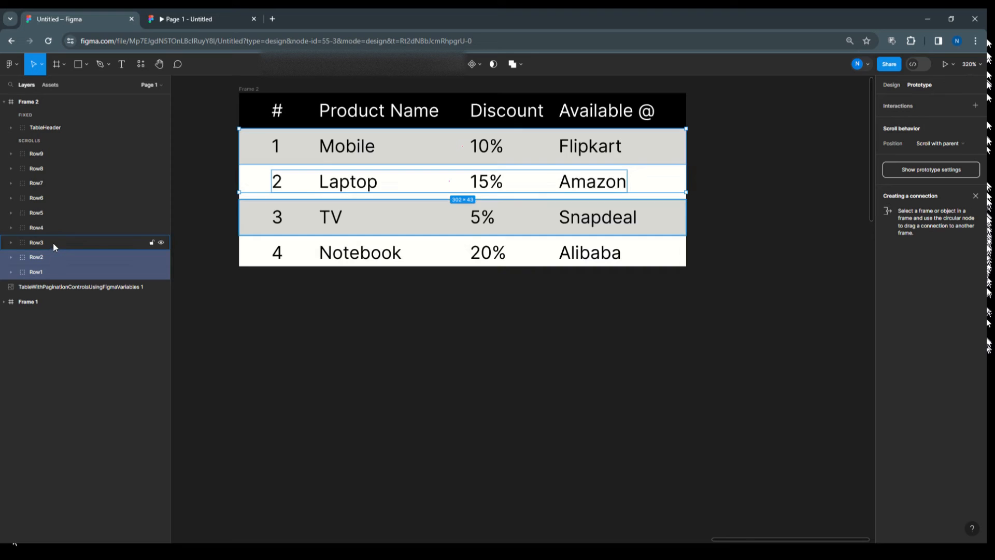
pyautogui.keyDown('shift'); pyautogui.click(53, 242); pyautogui.keyUp('shift')
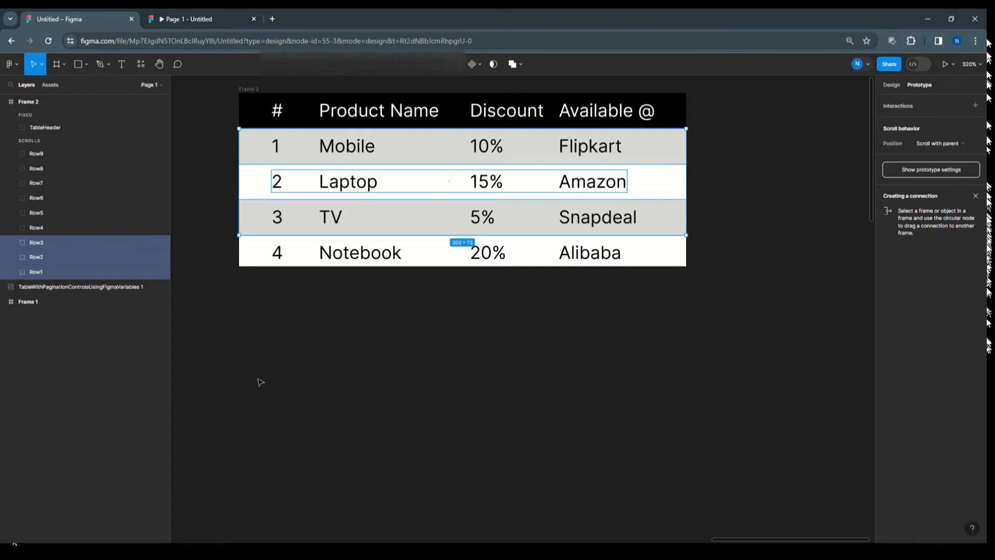
pyautogui.hotkey('ctrl', 'g')
pyautogui.doubleClick(40, 247)
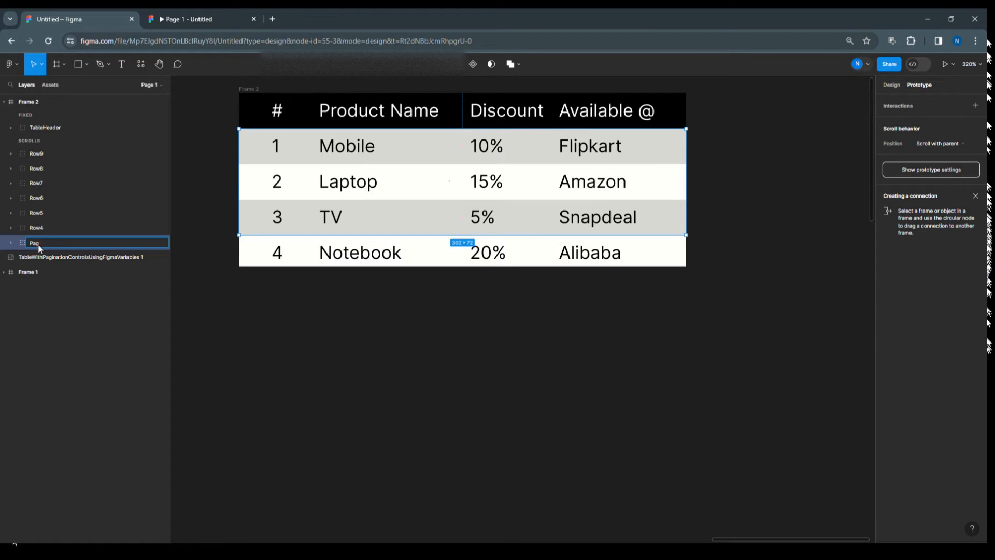
pyautogui.write('Page1Content')
# Group Row4, Row5 and Row6 of the product table and name the group Page2Content.
pyautogui.click(43, 228)
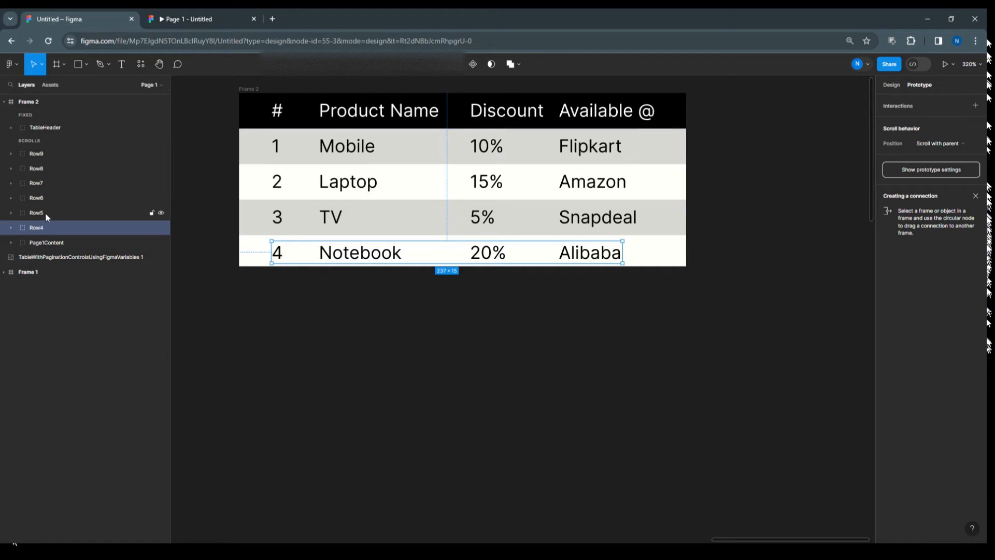
pyautogui.keyDown('shift'); pyautogui.click(45, 213); pyautogui.keyUp('shift')
pyautogui.keyDown('shift'); pyautogui.click(47, 201); pyautogui.keyUp('shift')
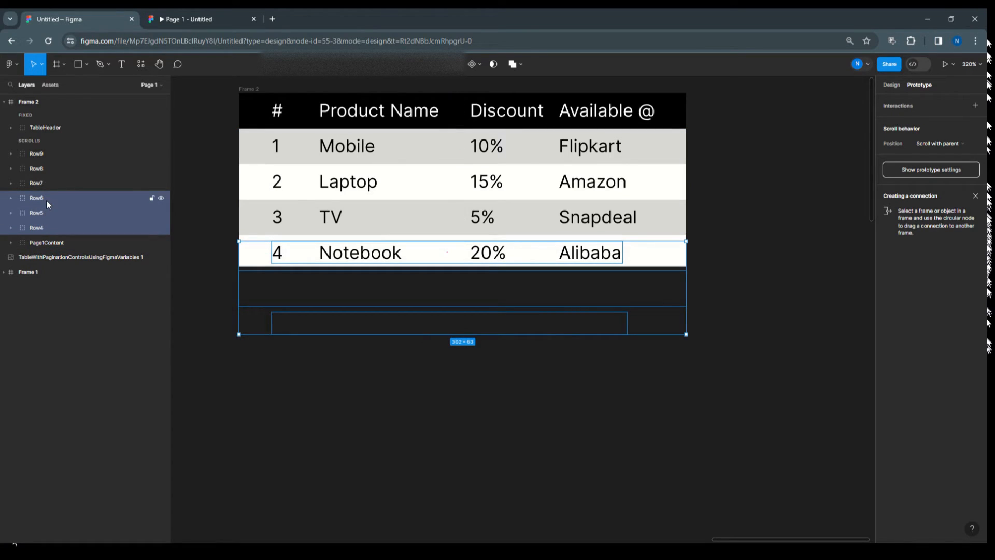
pyautogui.hotkey('ctrl', 'g')
pyautogui.doubleClick(45, 200)
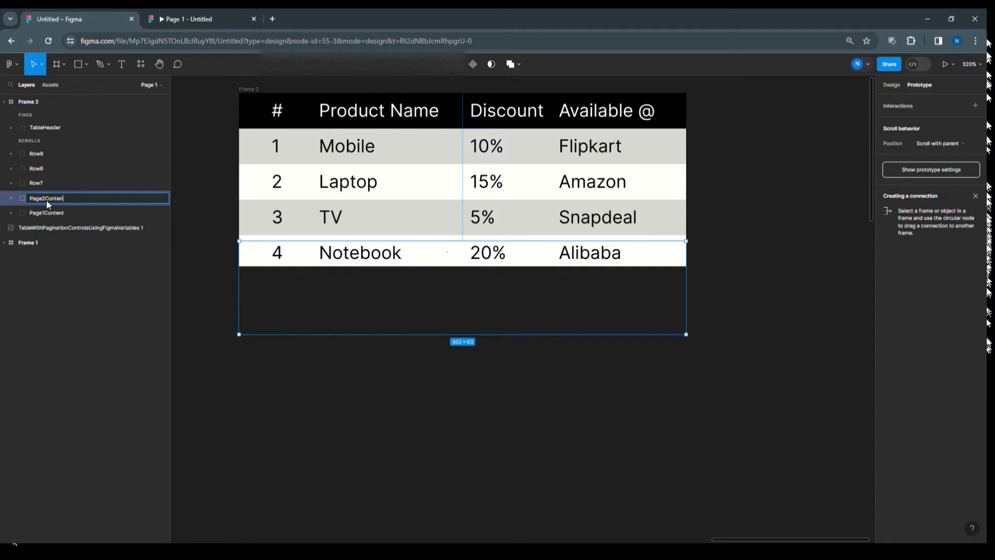
pyautogui.write('Page2Content')
# Group Row7, Row8 and Row9 of the product table and name the group Page3Content.
pyautogui.click(46, 182)
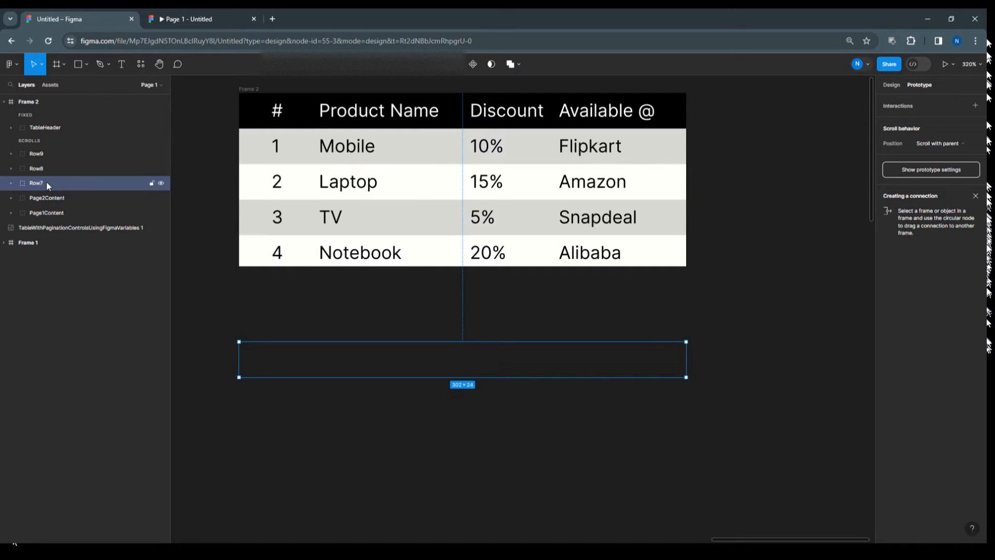
pyautogui.keyDown('shift'); pyautogui.click(49, 168); pyautogui.keyUp('shift')
pyautogui.keyDown('shift'); pyautogui.click(50, 154); pyautogui.keyUp('shift')
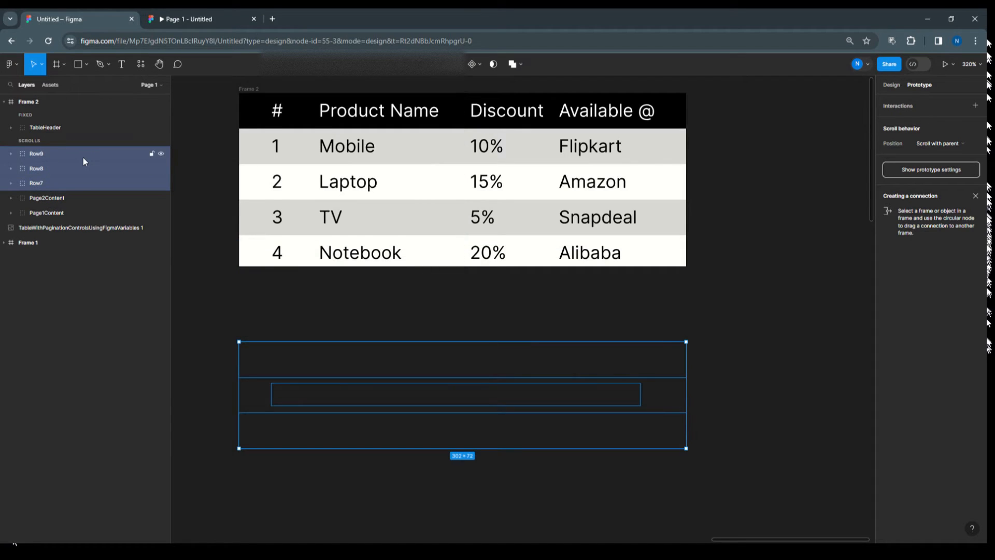
pyautogui.hotkey('ctrl', 'g')
pyautogui.doubleClick(53, 154)
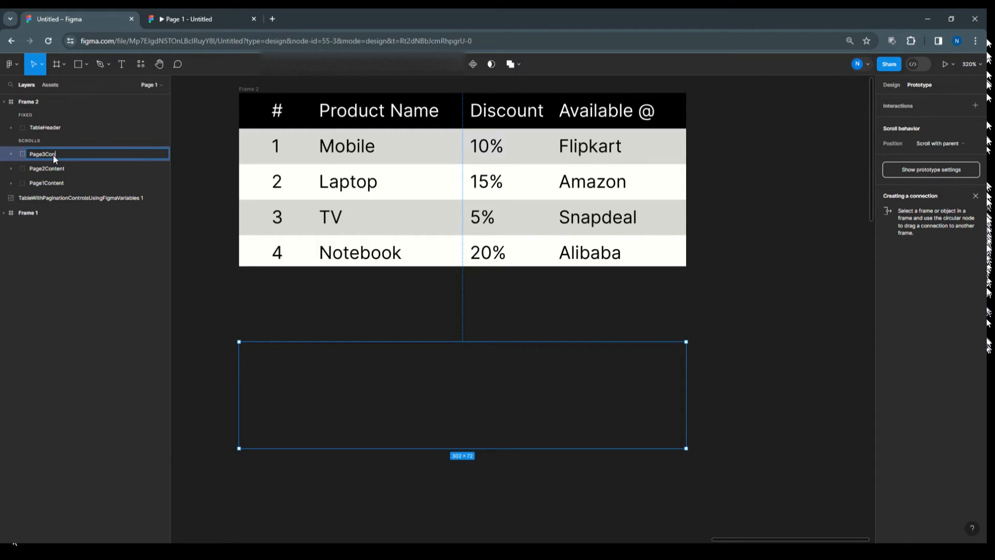
pyautogui.write('Page3Content')
pyautogui.press('Return')
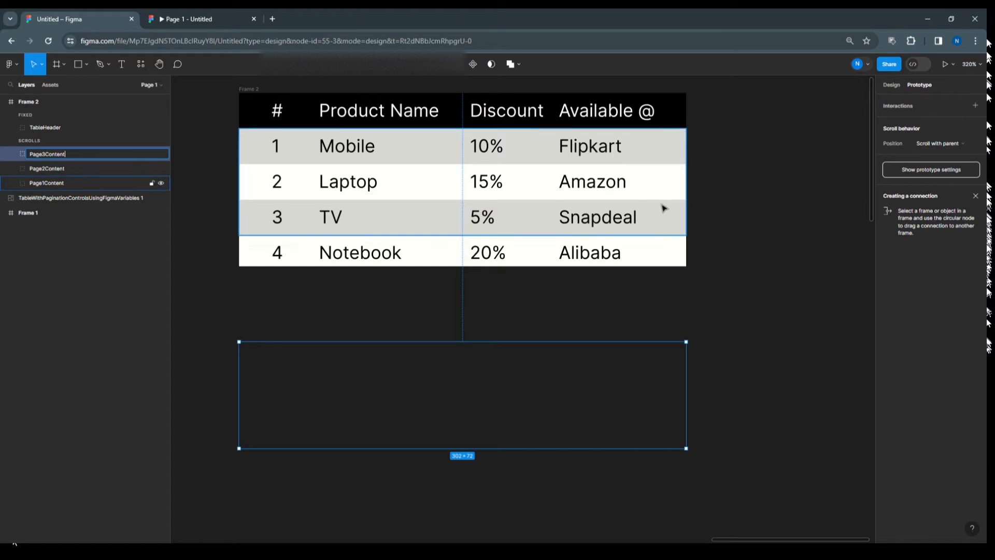
pyautogui.click(737, 238)
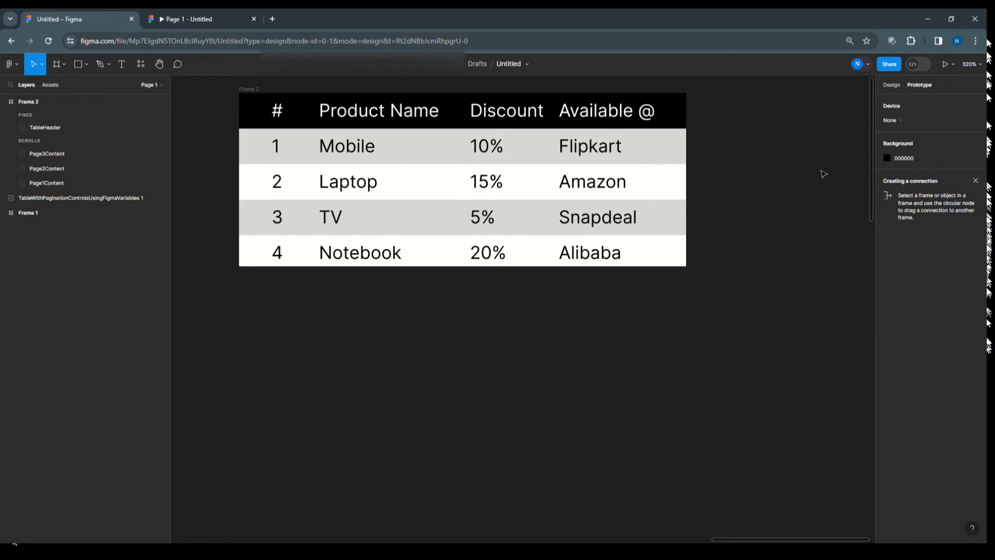
# Create a new local variable collection named ProPaginationControl.
pyautogui.click(892, 86)
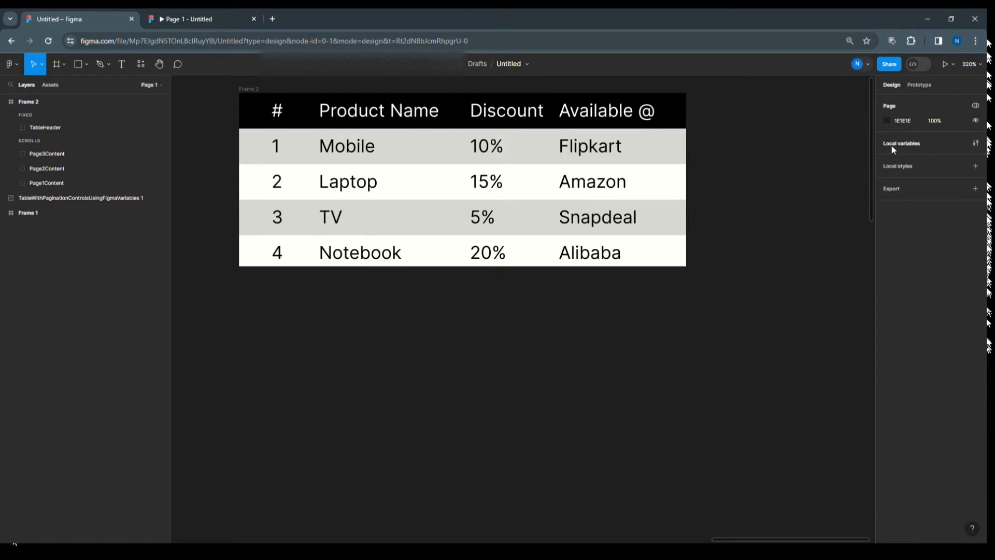
pyautogui.click(892, 146)
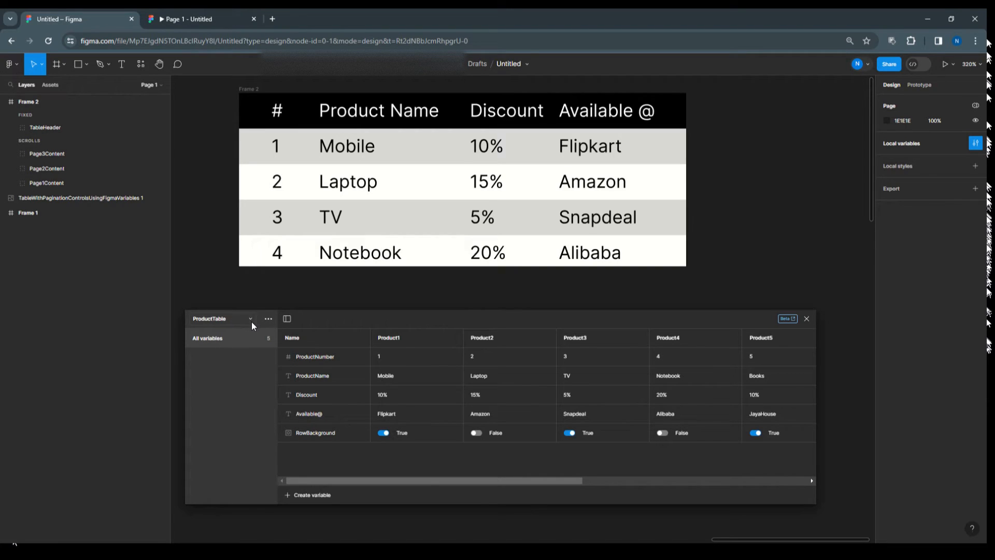
pyautogui.click(268, 319)
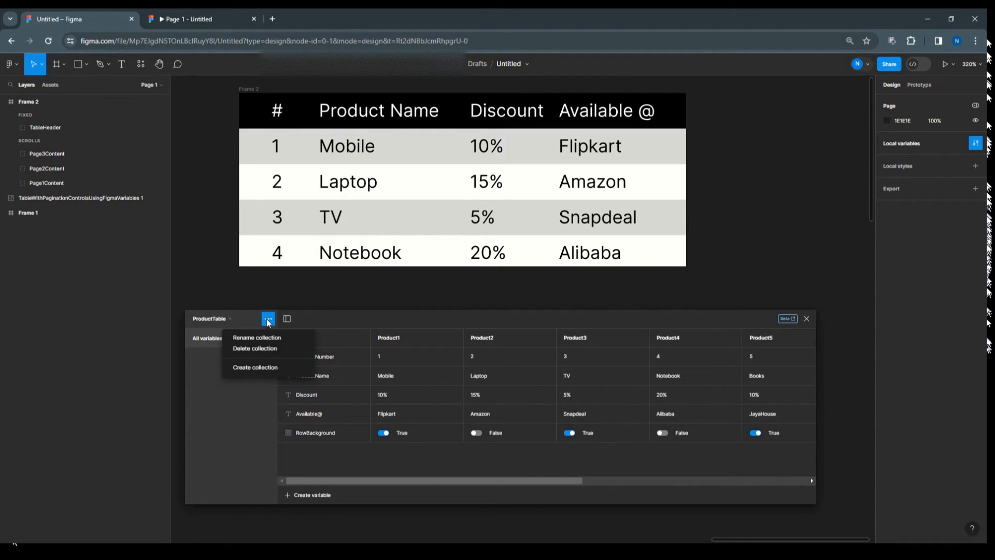
pyautogui.click(260, 367)
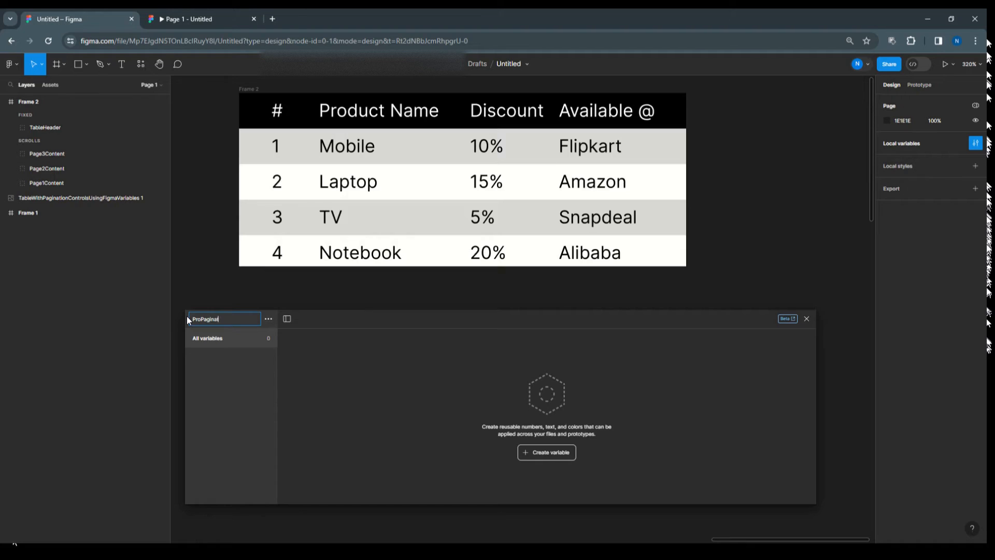
pyautogui.write('ionControl')
pyautogui.press('Return')
pyautogui.moveTo(432, 317); pyautogui.dragTo(433, 284)
# Add a Boolean variable named Page1Content to the collection and duplicate it as Pag2Content.
pyautogui.click(532, 419)
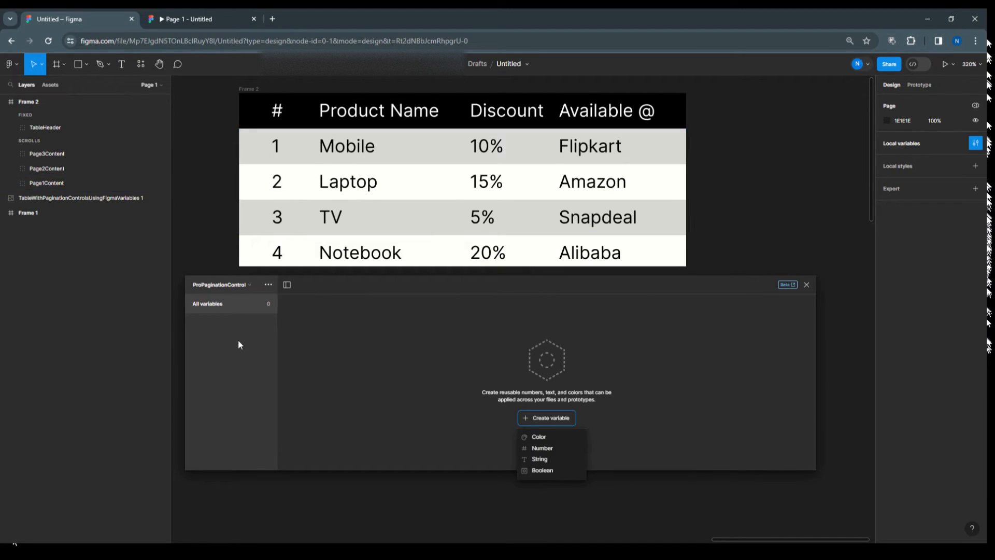
pyautogui.click(542, 469)
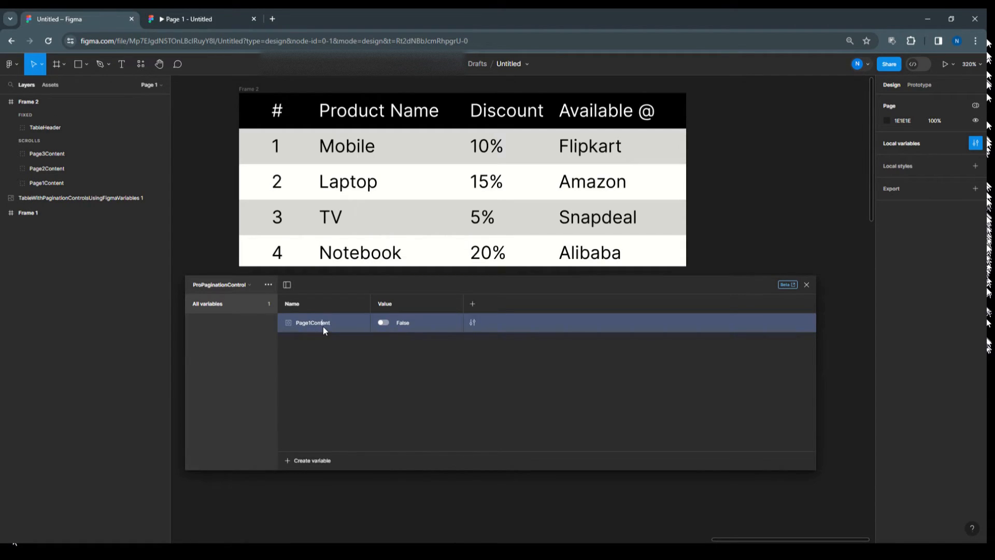
pyautogui.rightClick(323, 326)
pyautogui.click(338, 356)
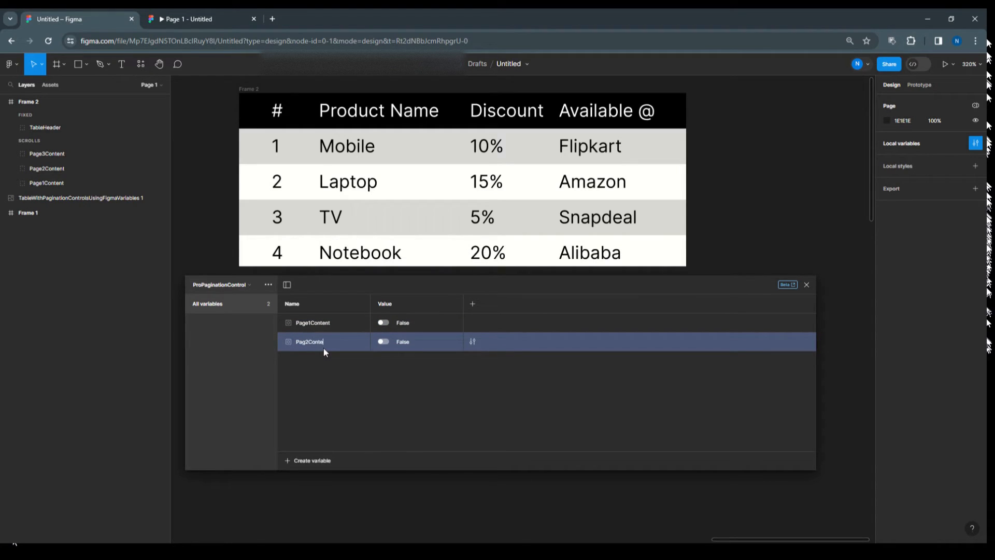
pyautogui.write('Pag2Content')
# Duplicate the Pag2Content variable as Pag3Content and set the Page1Content variable to True.
pyautogui.rightClick(331, 344)
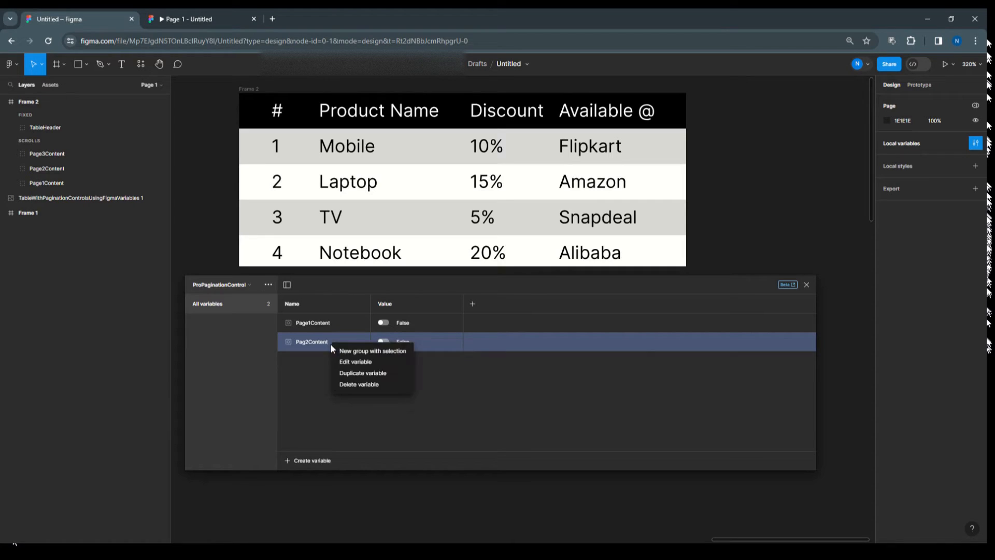
pyautogui.click(340, 369)
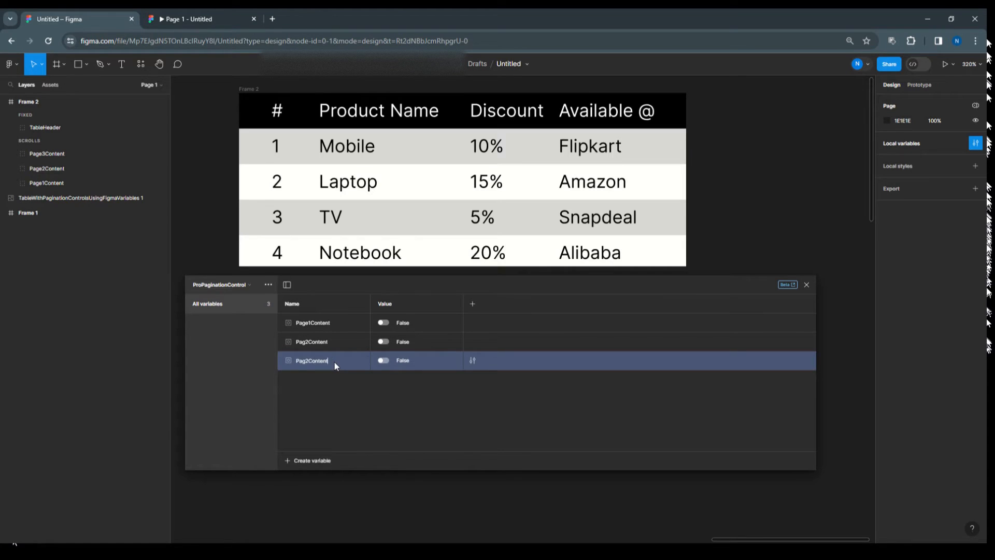
pyautogui.click(307, 360)
pyautogui.click(806, 285)
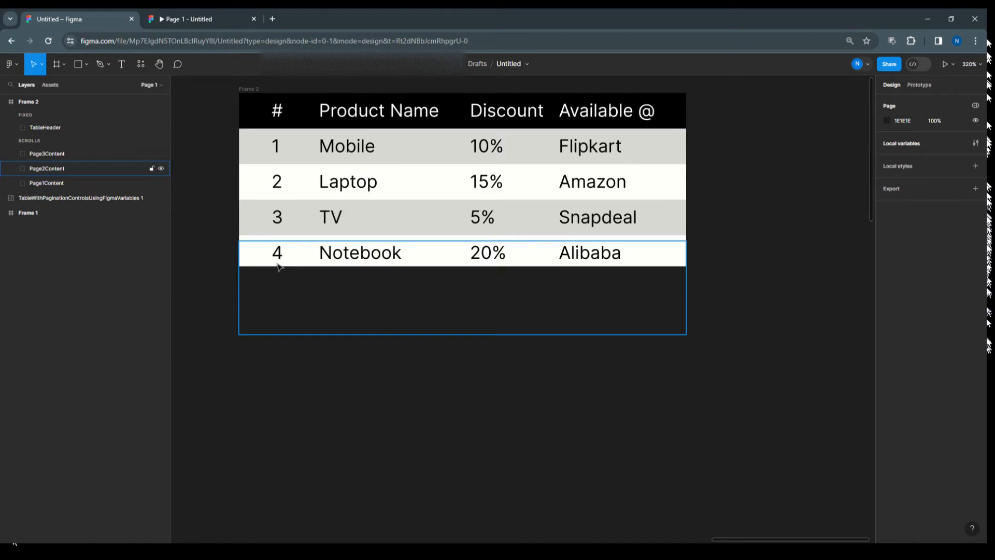
# Move the Page2Content group up over the first three table rows, to Y 26.
pyautogui.click(51, 168)
pyautogui.click(50, 167)
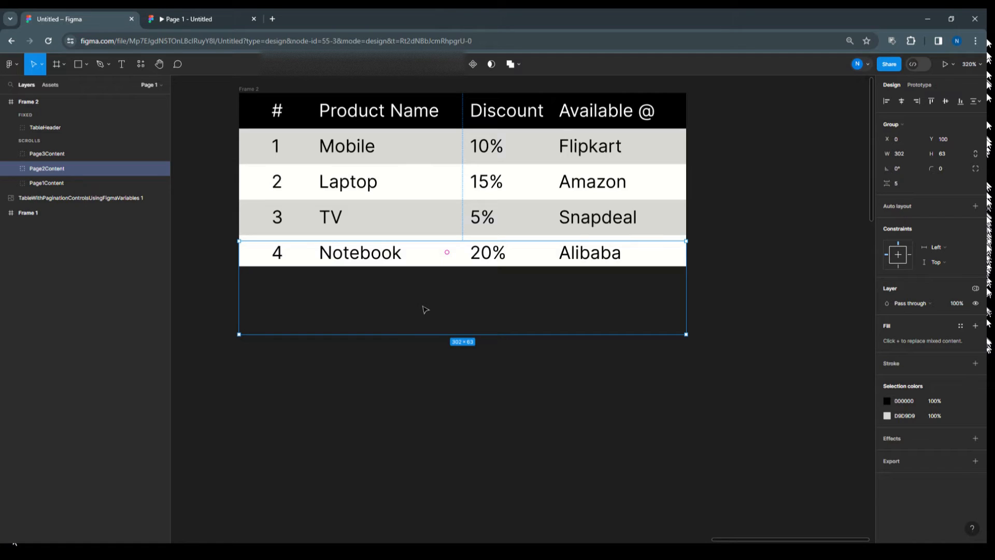
pyautogui.moveTo(425, 309); pyautogui.dragTo(424, 203)
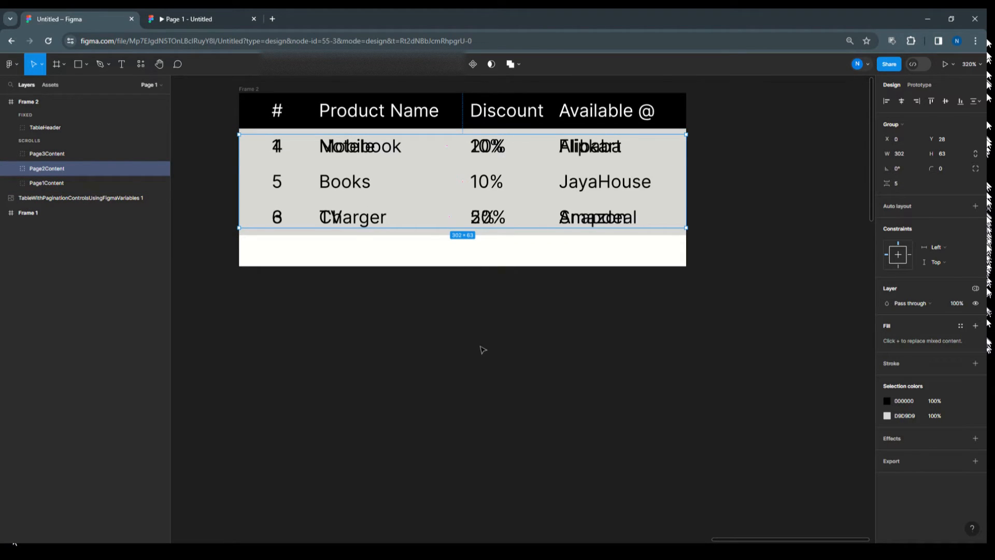
pyautogui.press('Up')
pyautogui.press('Up')
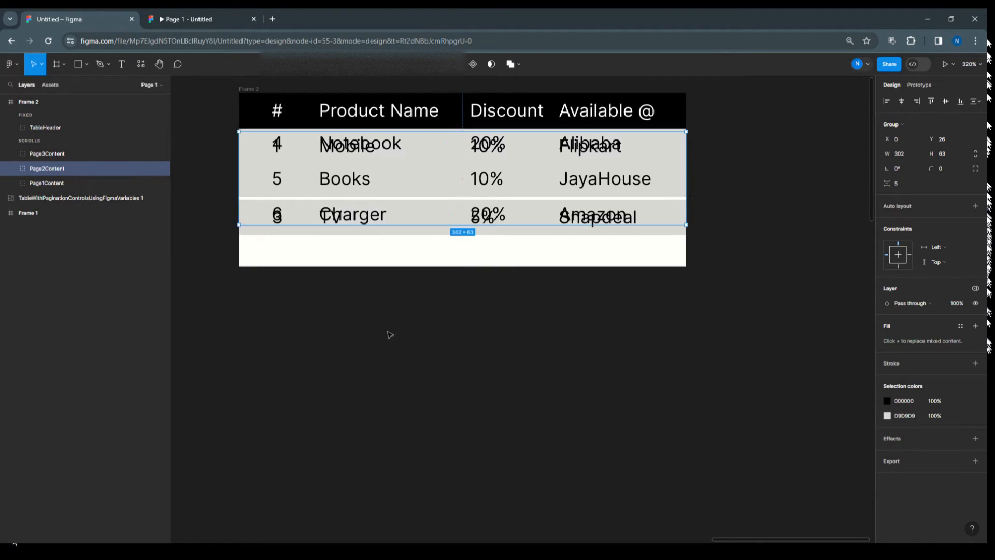
# Move the Page3Content group up directly beneath the table header, to Y 24.
pyautogui.click(47, 154)
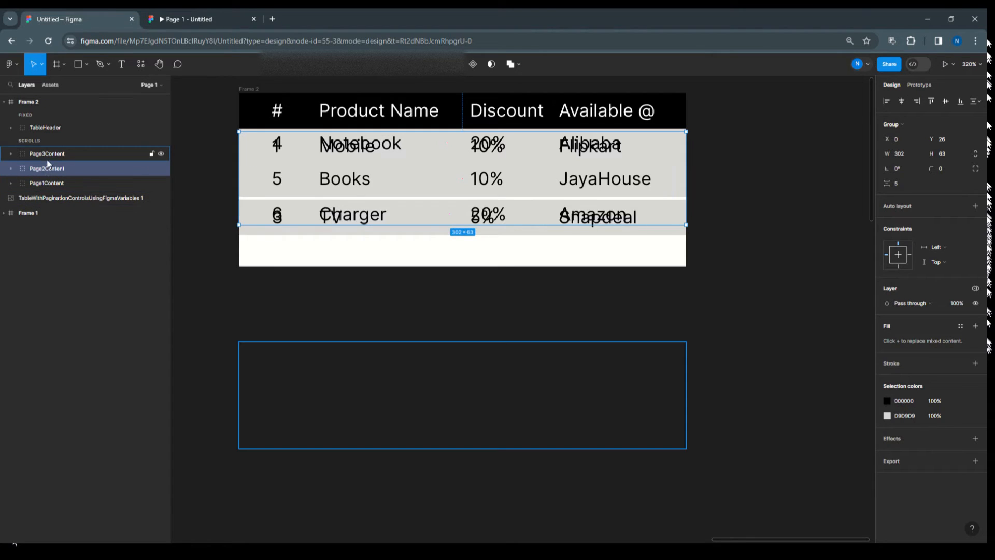
pyautogui.press('Up')
pyautogui.press('Up')
pyautogui.moveTo(456, 358); pyautogui.dragTo(456, 191)
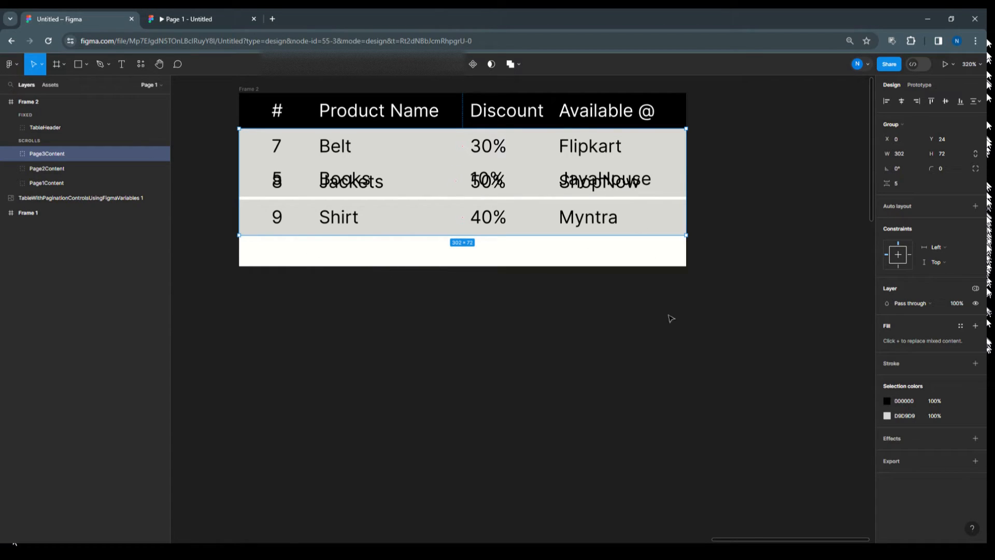
# Check the Page1Content group's position and set the Page2Content group's Y position to 24.
pyautogui.click(57, 179)
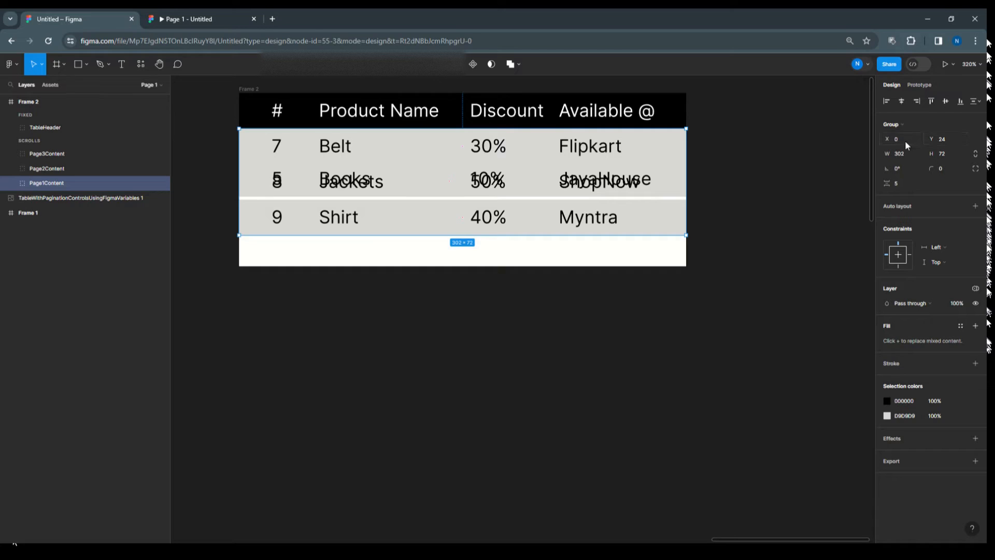
pyautogui.click(51, 169)
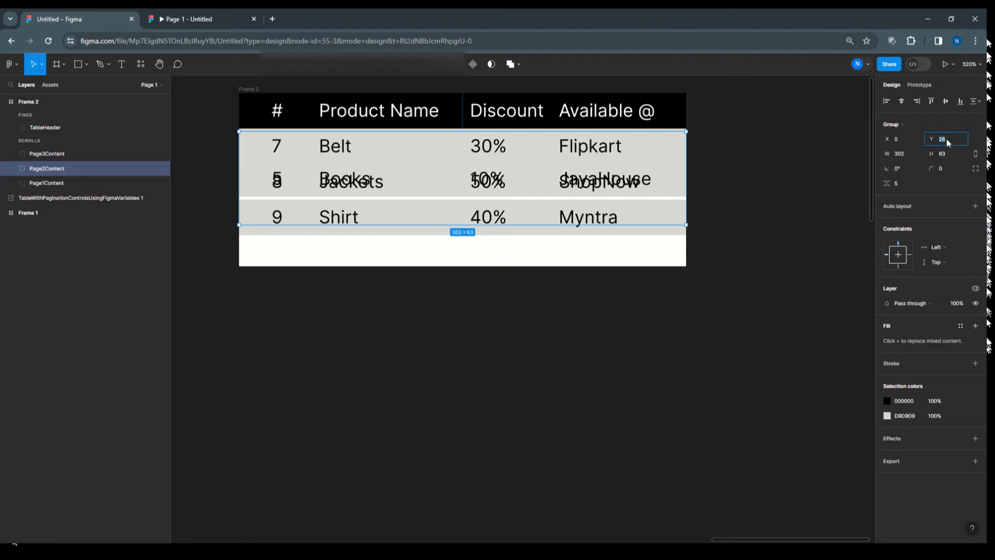
pyautogui.press('Down')
pyautogui.press('Down')
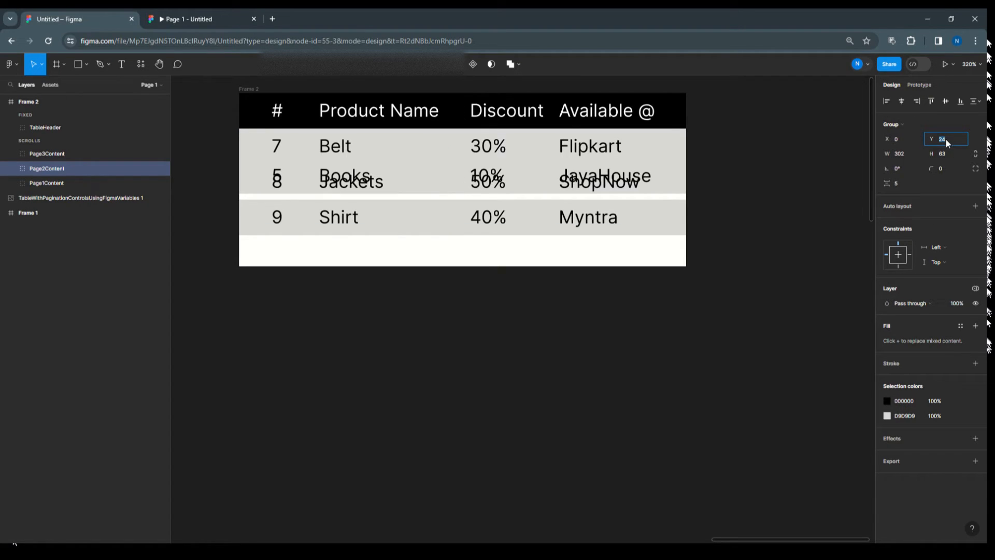
# Check the Page3Content group's position and review the values of the ProPaginationControl variables.
pyautogui.click(56, 154)
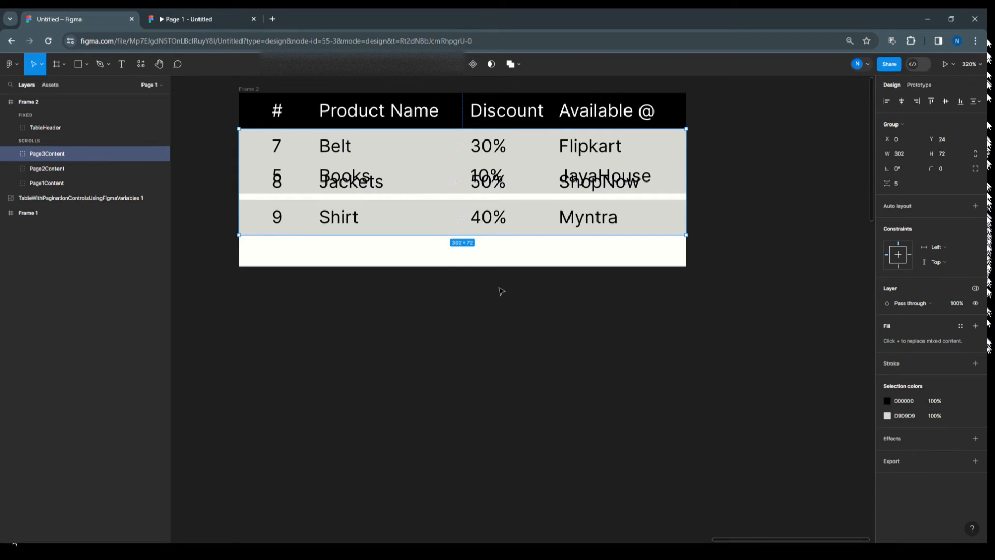
pyautogui.click(779, 141)
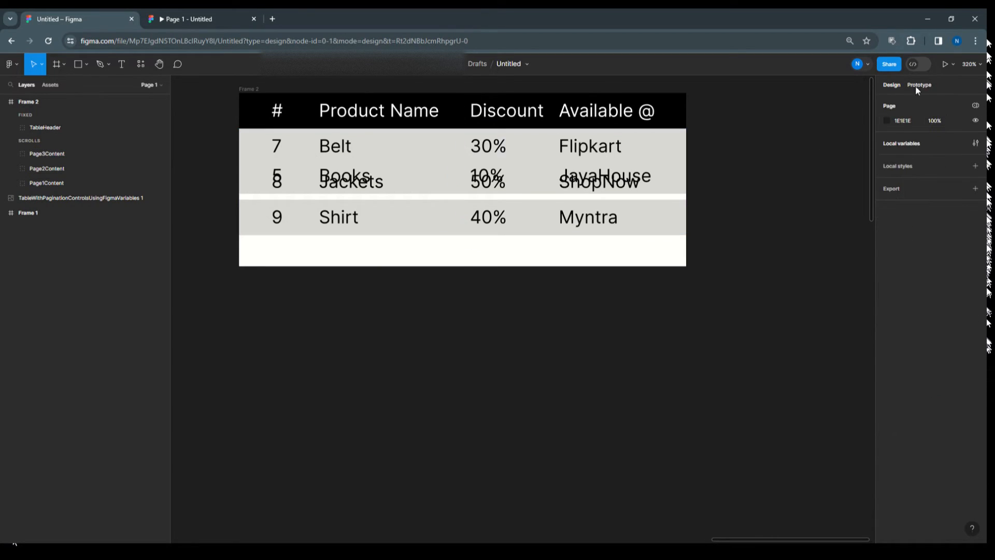
pyautogui.click(907, 144)
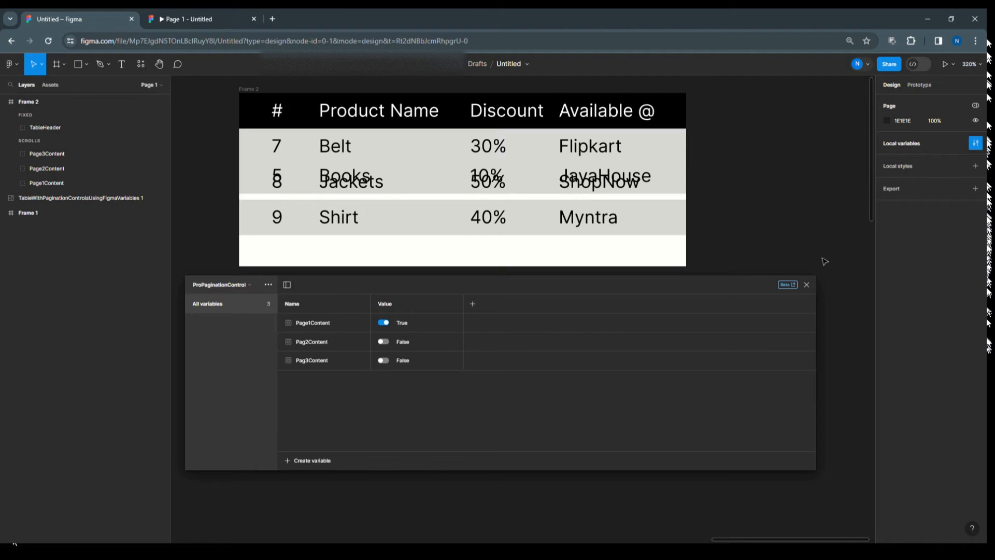
pyautogui.click(807, 284)
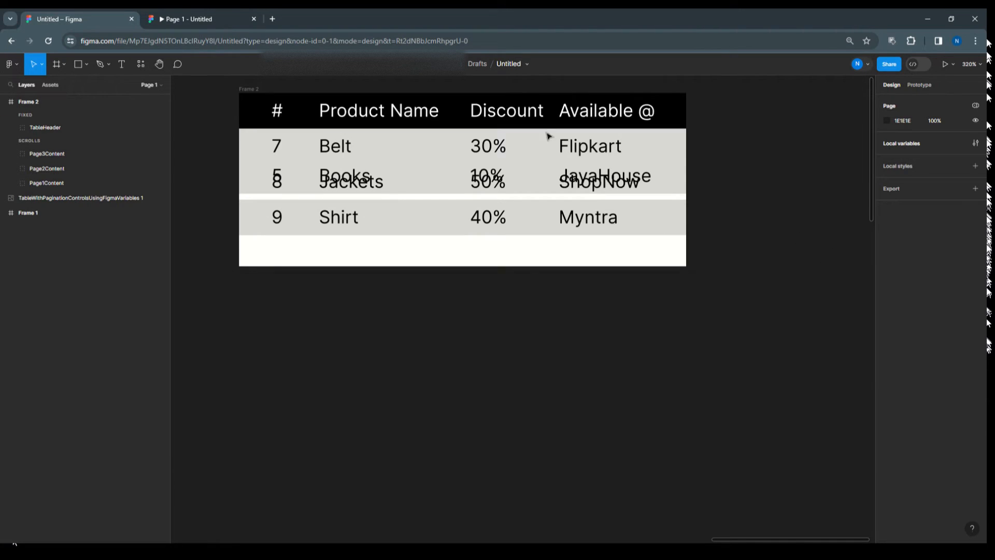
# Bind the Page1Content group's visibility to the Page1Content variable from the ProPaginationControl collection.
pyautogui.click(51, 183)
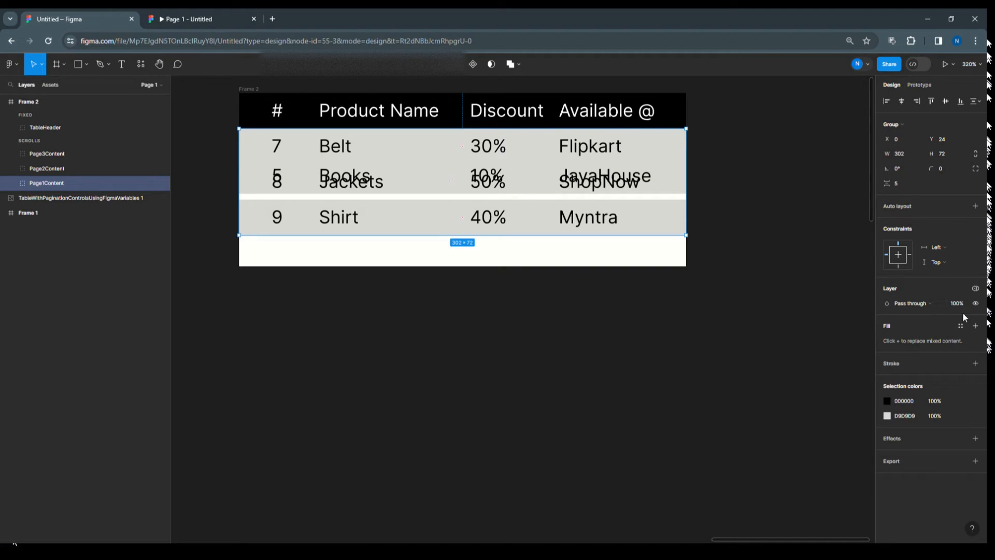
pyautogui.click(977, 304)
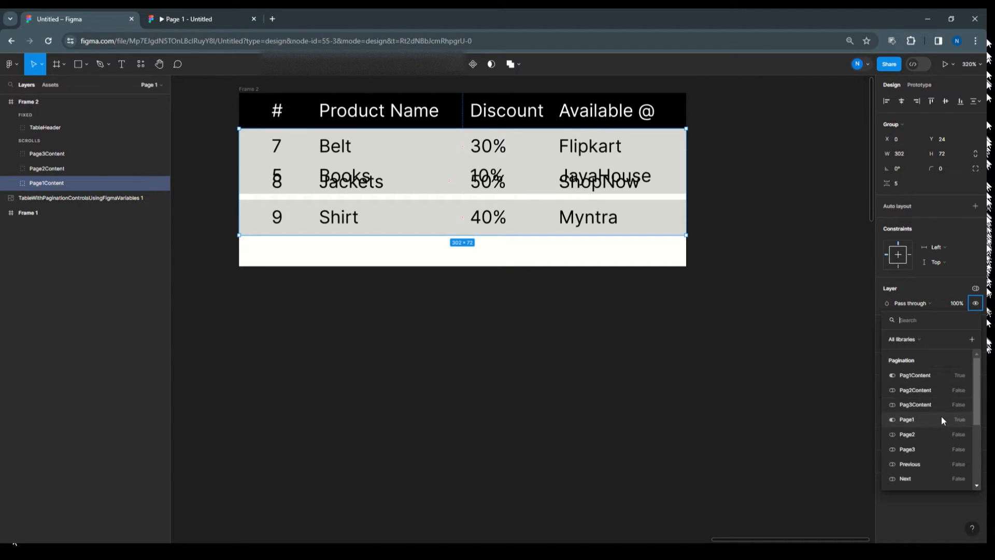
pyautogui.scroll(-3, 941, 415)
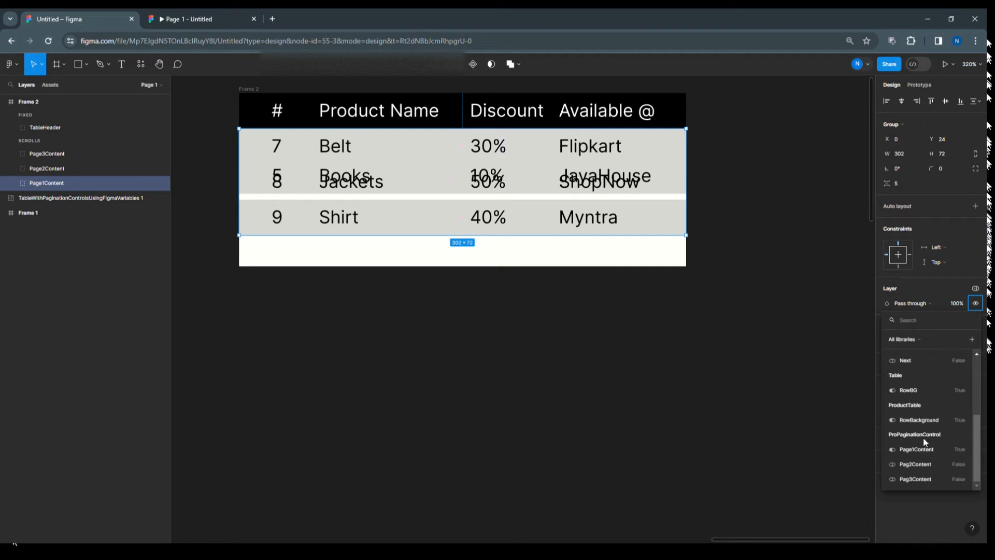
pyautogui.click(930, 449)
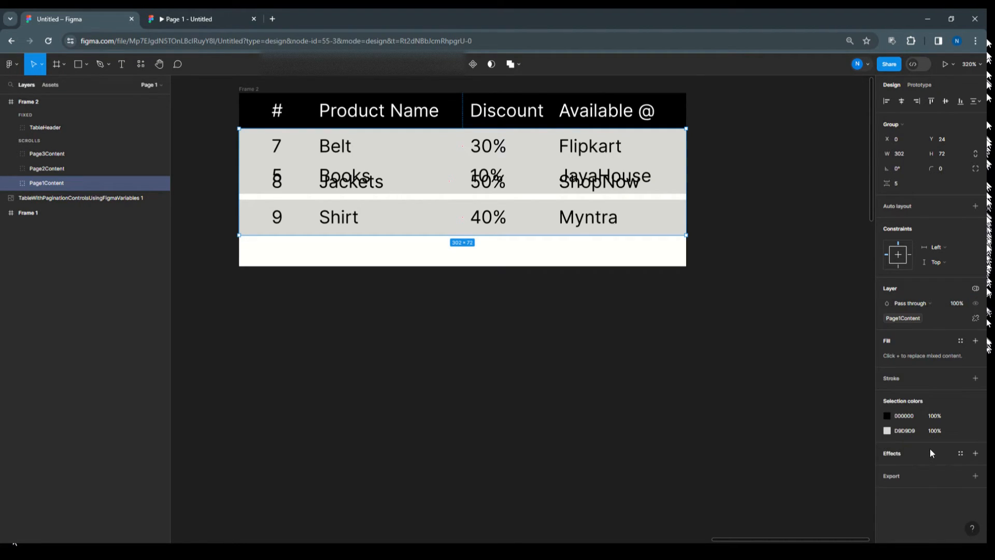
# Bind the Page2Content group's visibility to the Pag2Content variable from the ProPaginationControl collection.
pyautogui.click(51, 168)
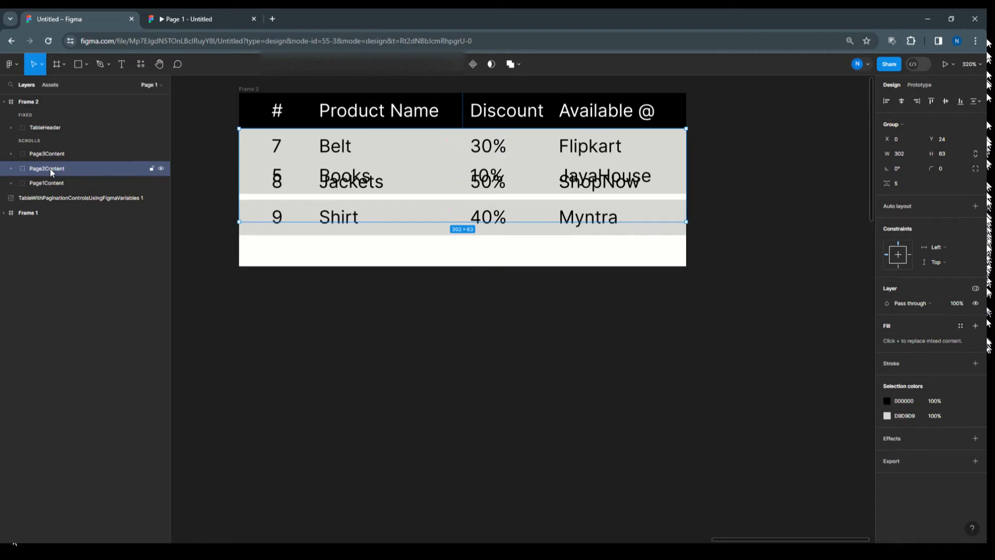
pyautogui.rightClick(975, 303)
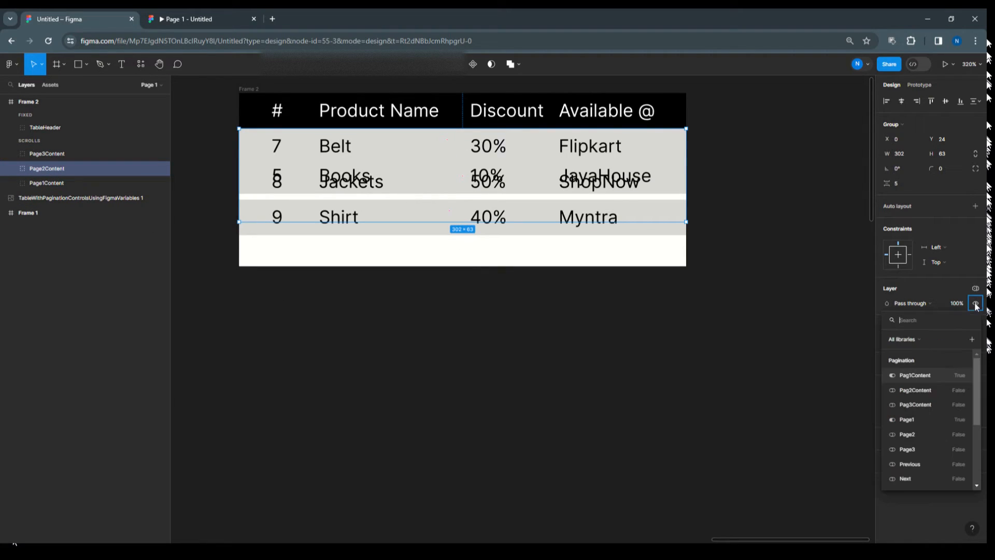
pyautogui.scroll(-5, 941, 418)
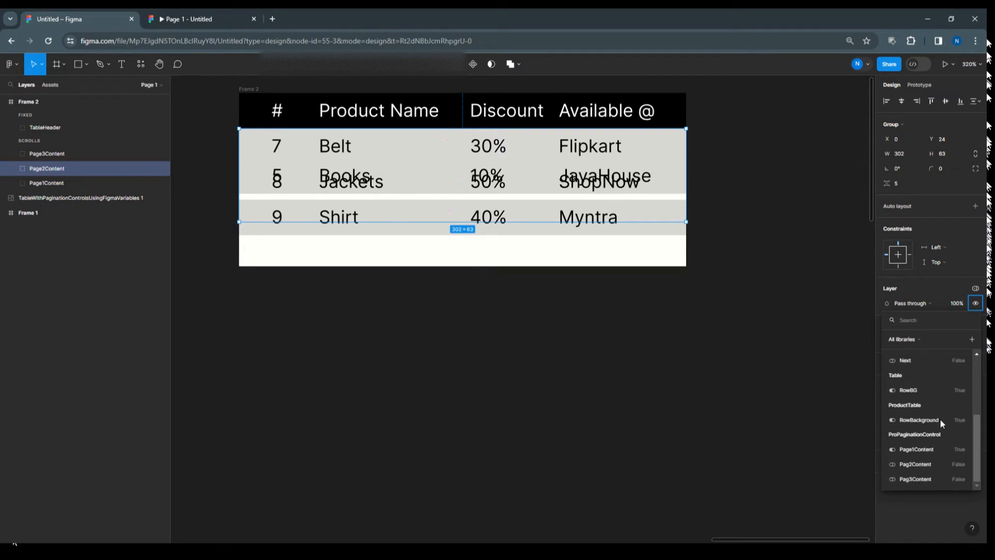
pyautogui.click(922, 459)
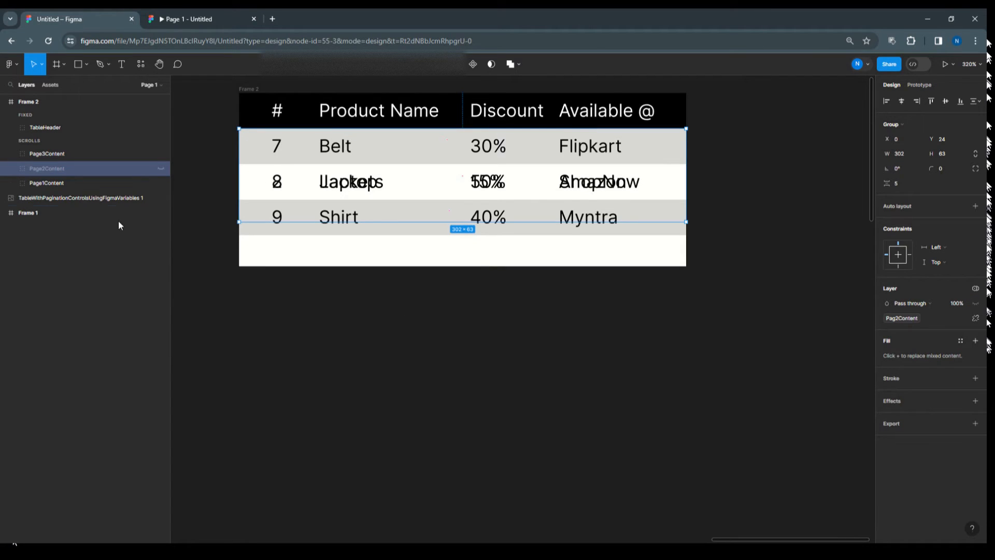
# Bind the Page3Content group's visibility to the Pag3Content variable from the ProPaginationControl collection.
pyautogui.click(52, 154)
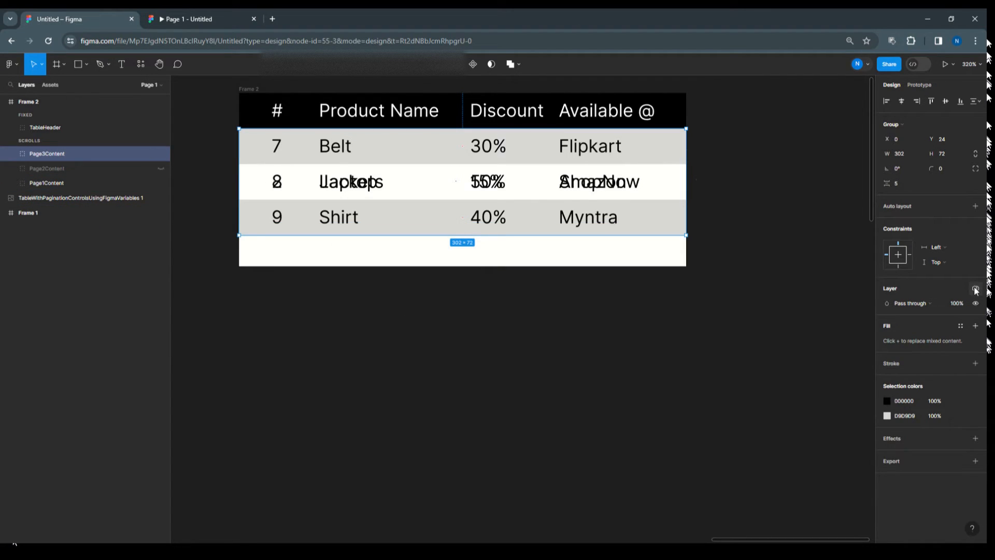
pyautogui.click(975, 304)
pyautogui.click(975, 304)
pyautogui.rightClick(976, 304)
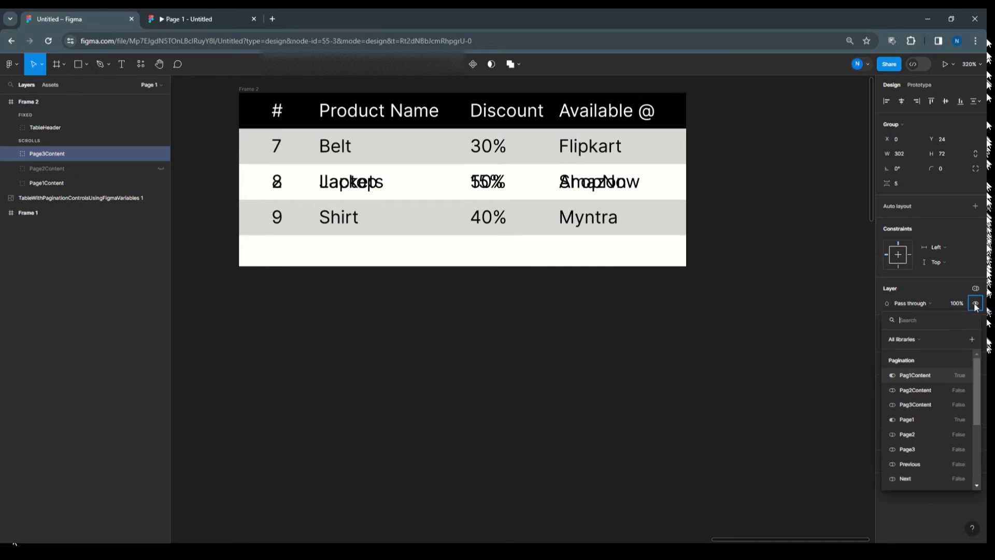
pyautogui.scroll(-3, 909, 457)
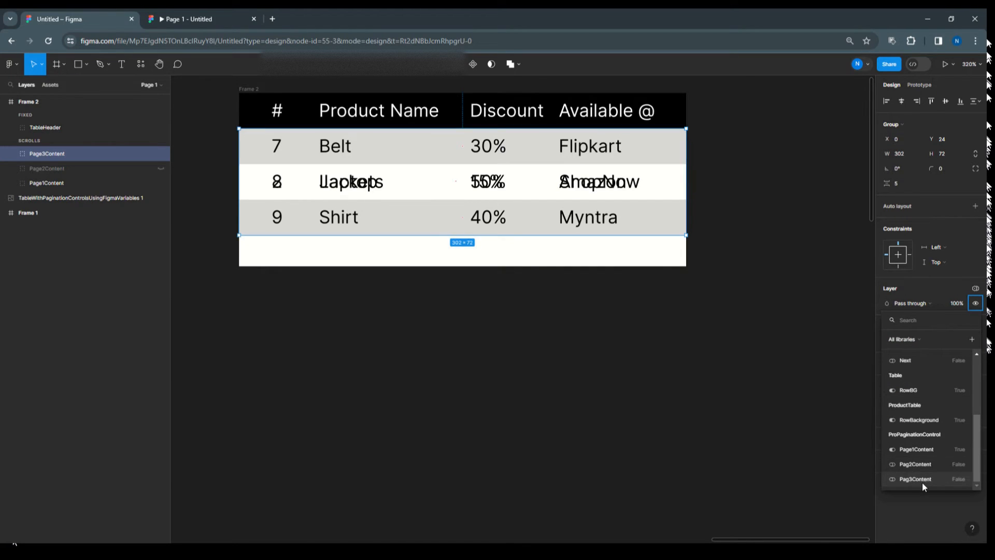
pyautogui.click(916, 477)
pyautogui.click(414, 332)
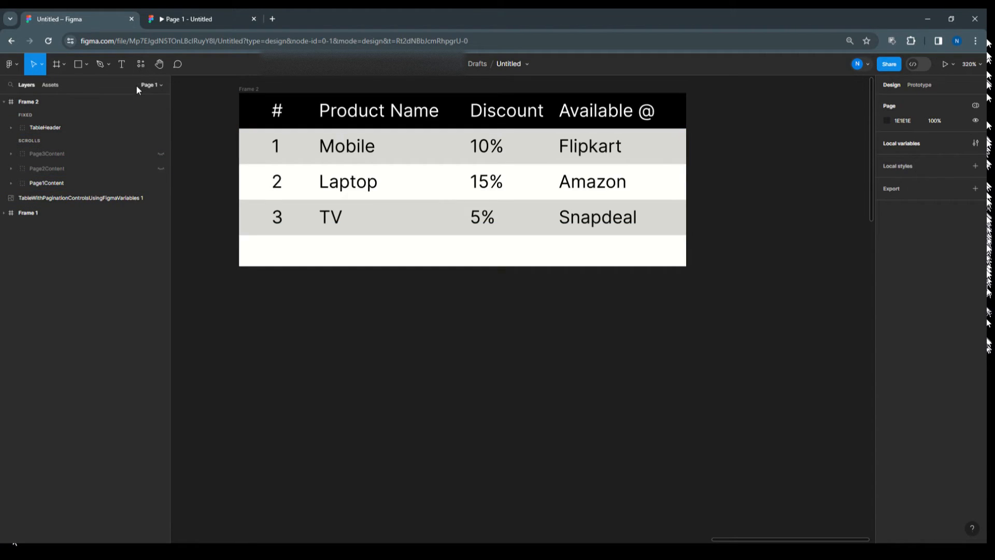
# Add the text "Showing" in the empty strip below the table's third row.
pyautogui.click(123, 66)
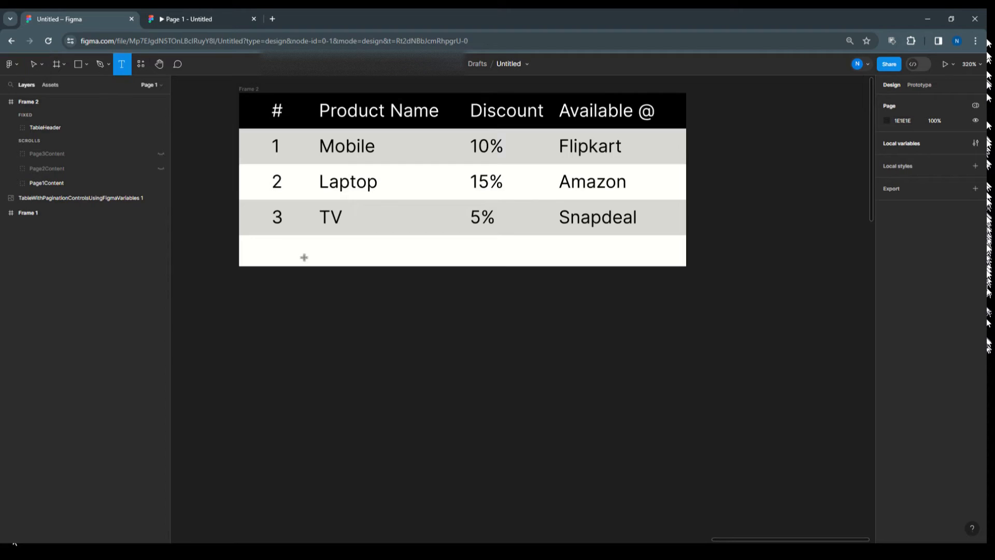
pyautogui.click(274, 250)
pyautogui.click(273, 250)
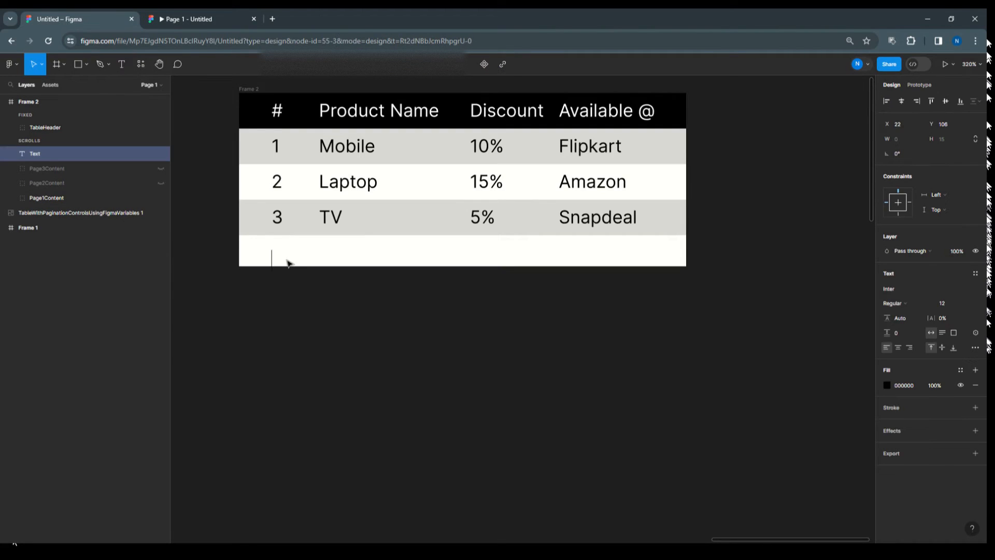
pyautogui.write('S')
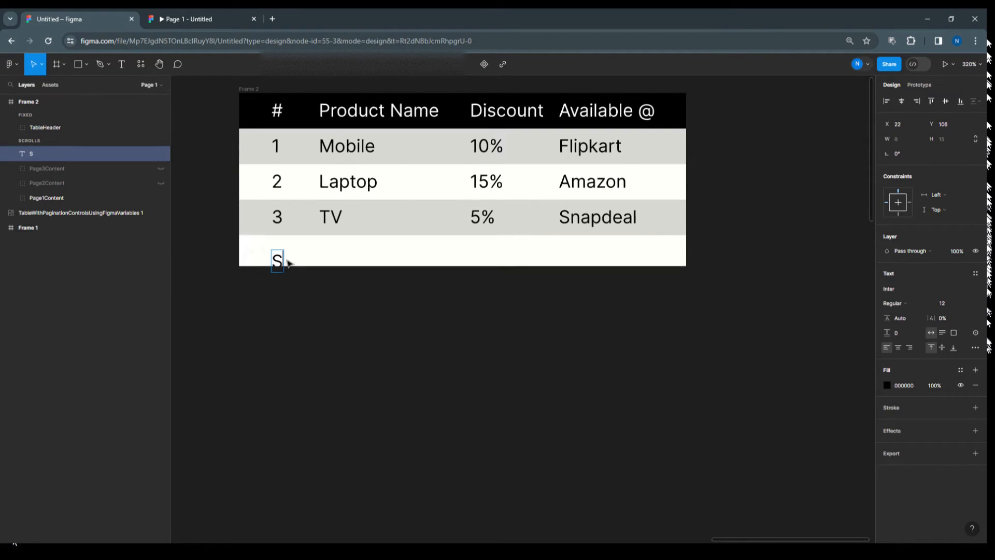
pyautogui.write('howing')
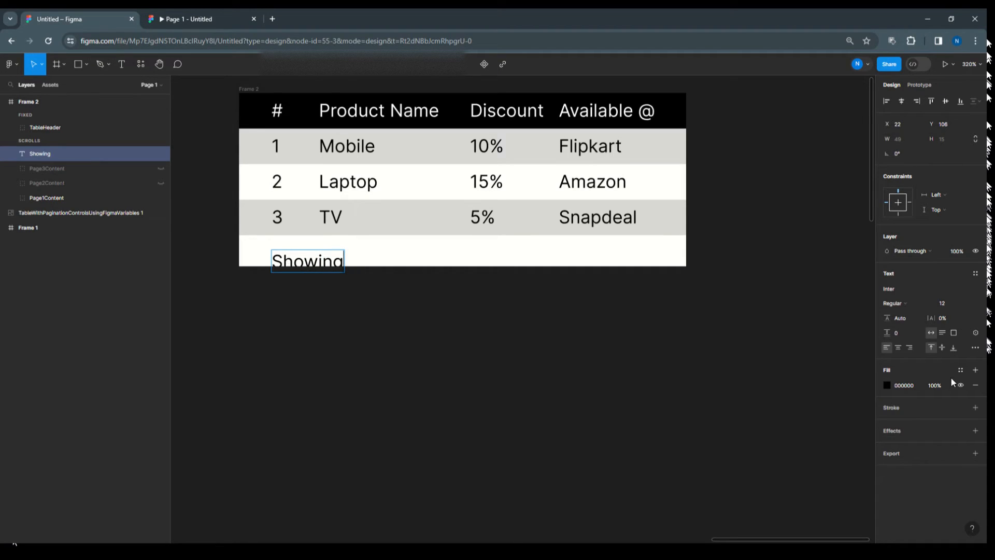
pyautogui.click(333, 337)
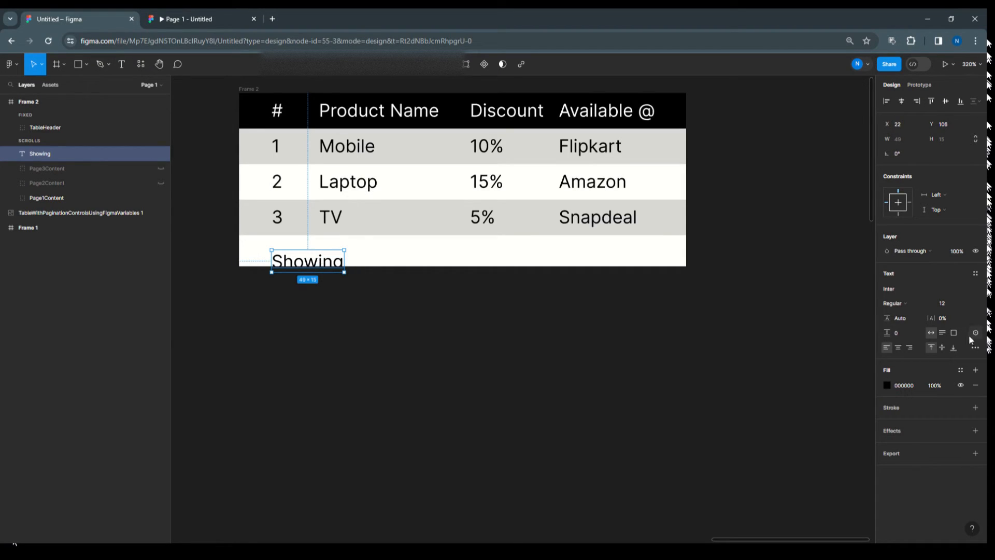
# Set the "Showing" text's font size to 9 and move it to X 14, Y 101.
pyautogui.write('9')
pyautogui.press('Return')
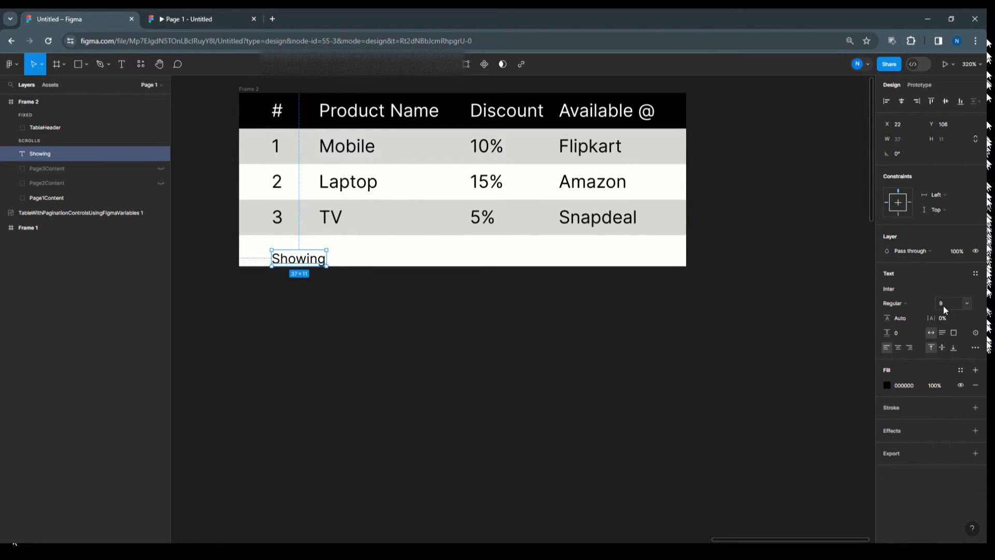
pyautogui.click(289, 308)
pyautogui.click(293, 262)
pyautogui.moveTo(294, 262); pyautogui.dragTo(282, 254)
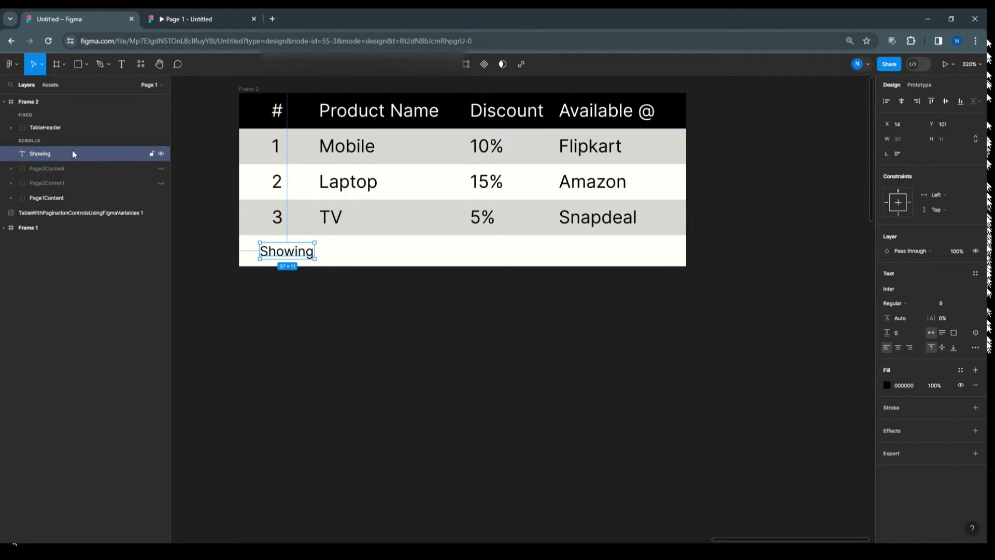
# Add the text "1" after "Showing" at X 54, Y 101, and rename its layer CurrentPage.
pyautogui.click(121, 66)
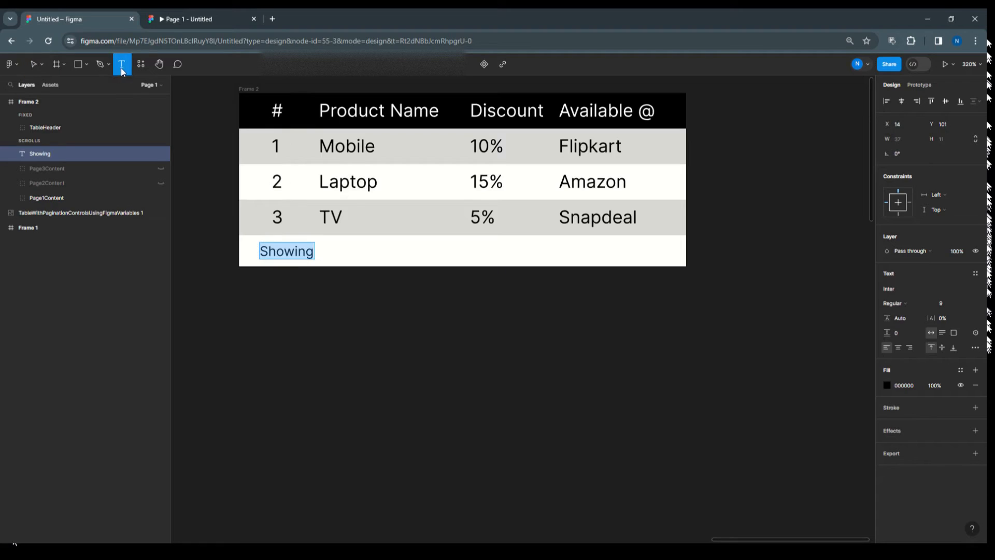
pyautogui.click(321, 253)
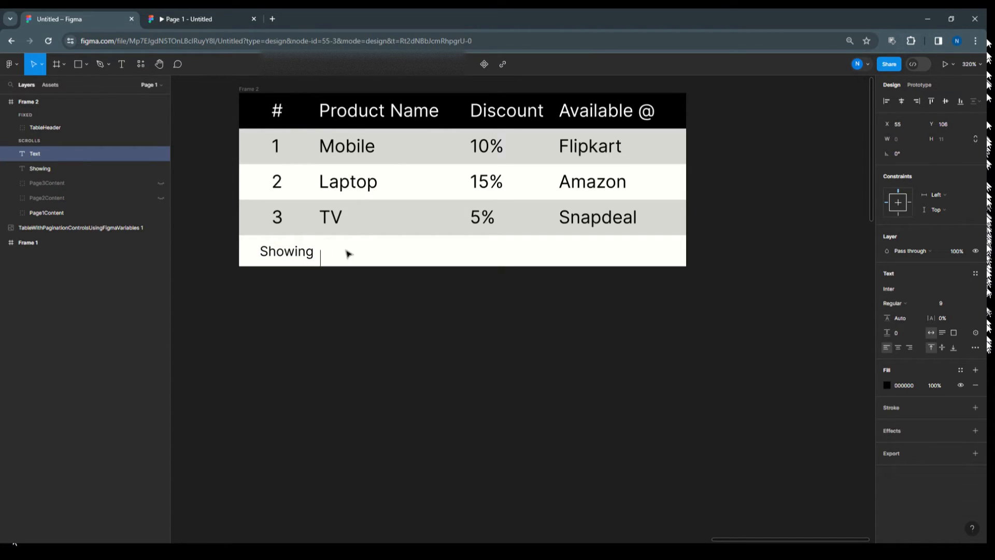
pyautogui.write('1')
pyautogui.press('Escape')
pyautogui.moveTo(322, 259); pyautogui.dragTo(325, 253)
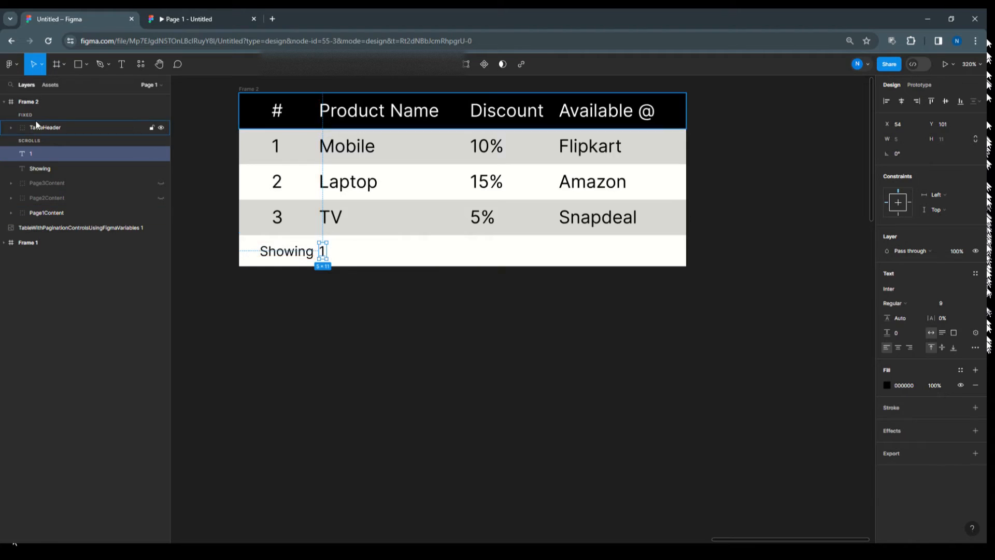
pyautogui.doubleClick(41, 153)
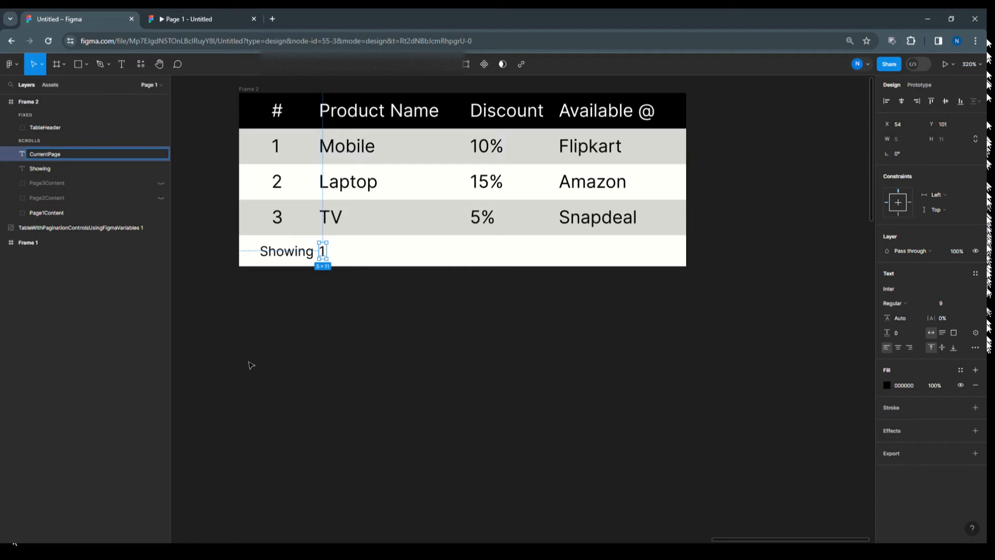
pyautogui.click(293, 330)
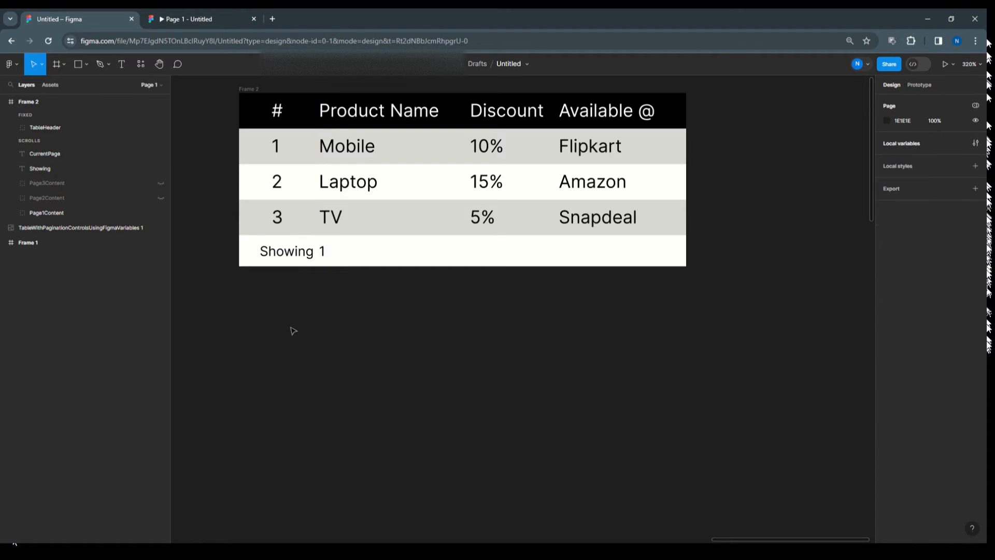
# Add the text "/ 3" after the current page number, aligned with it at X 62, Y 101.
pyautogui.click(128, 67)
pyautogui.click(330, 250)
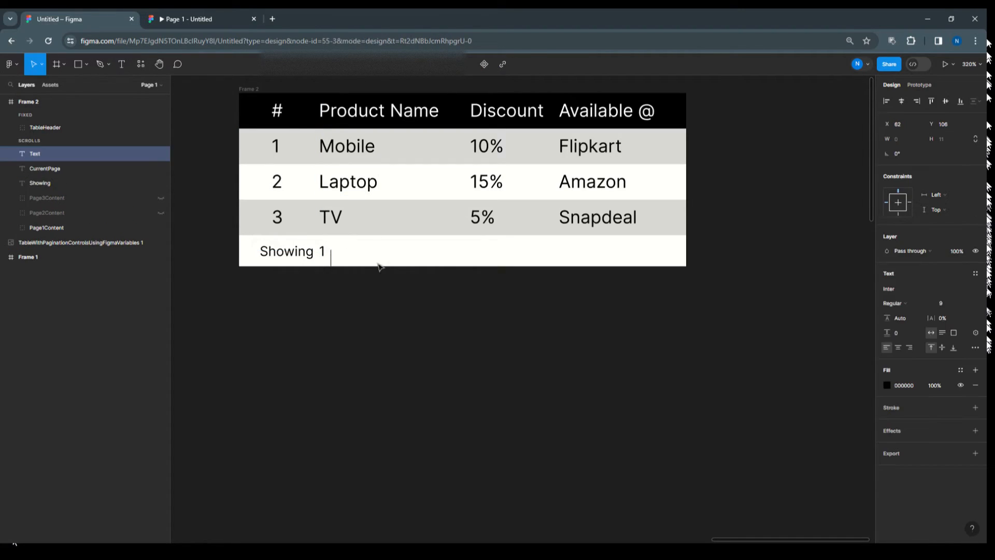
pyautogui.write('/ 3')
pyautogui.press('Escape')
pyautogui.moveTo(344, 259); pyautogui.dragTo(344, 255)
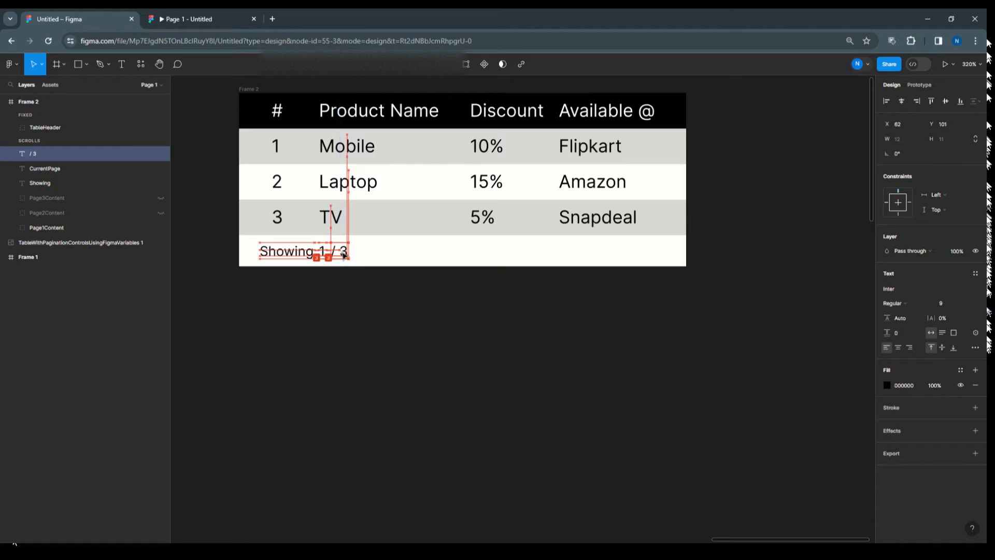
pyautogui.click(382, 296)
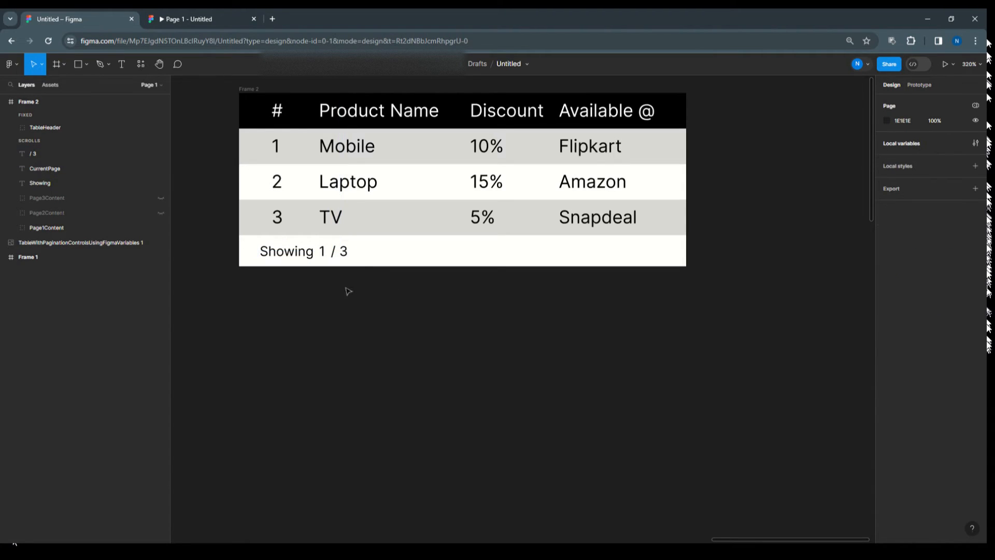
pyautogui.click(299, 262)
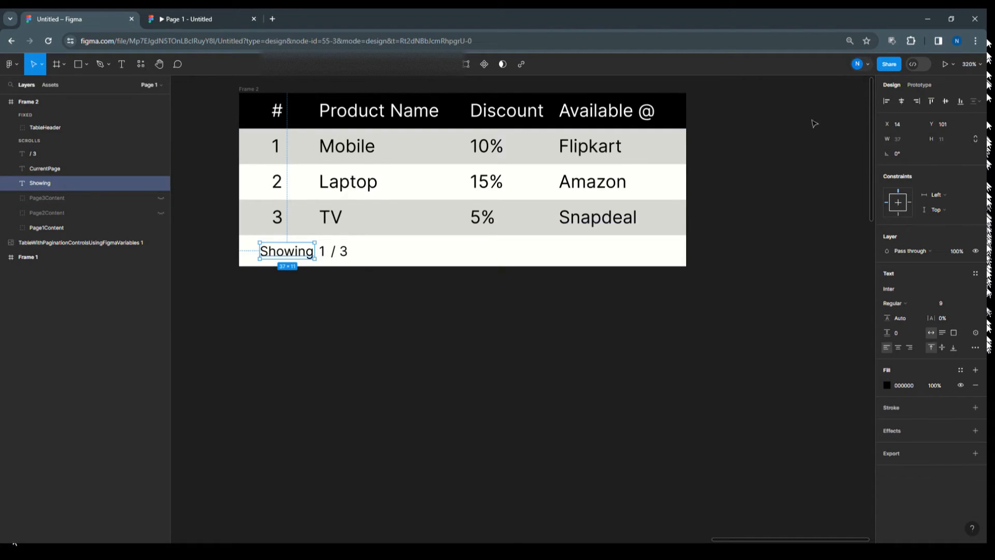
pyautogui.click(290, 327)
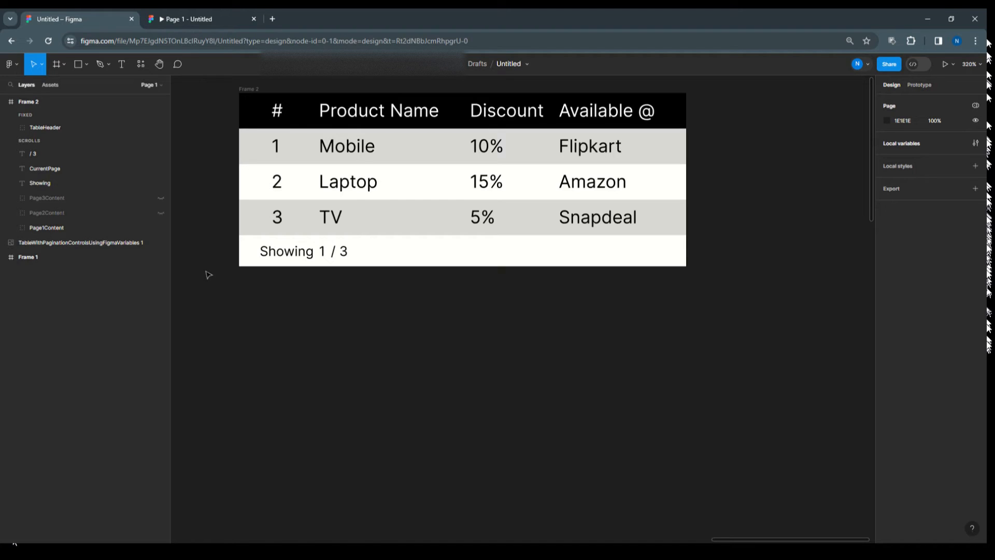
# Draw a rectangle about 50 × 12 beside the page count and fully round its corners into a pill shape.
pyautogui.click(86, 67)
pyautogui.click(76, 88)
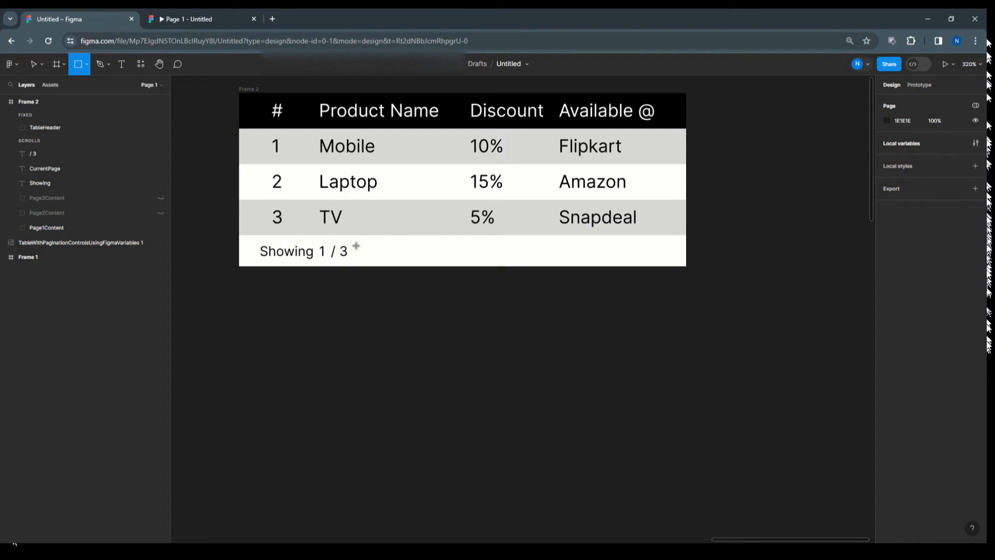
pyautogui.moveTo(367, 243)
pyautogui.mouseDown()
pyautogui.moveTo(372, 256)
pyautogui.moveTo(442, 261)
pyautogui.mouseUp()
pyautogui.click(467, 300)
pyautogui.click(427, 260)
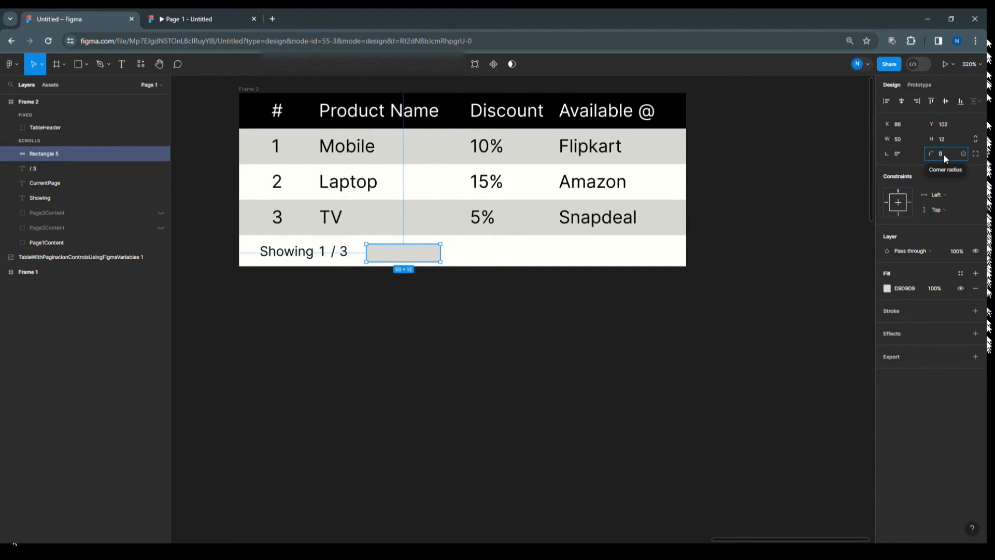
pyautogui.click(514, 296)
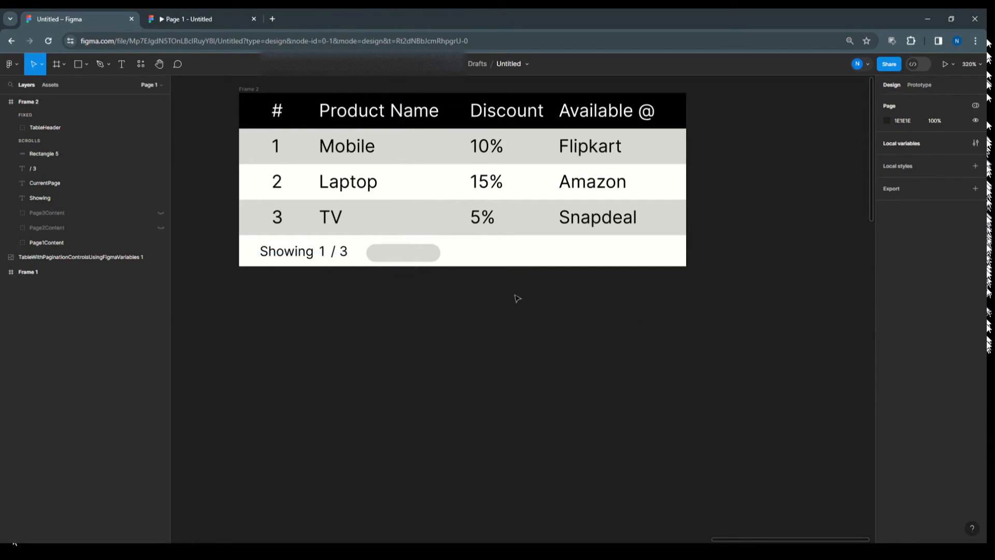
# Add the text "Previous" and center it on the rounded rectangle beside the page count.
pyautogui.click(122, 68)
pyautogui.click(379, 254)
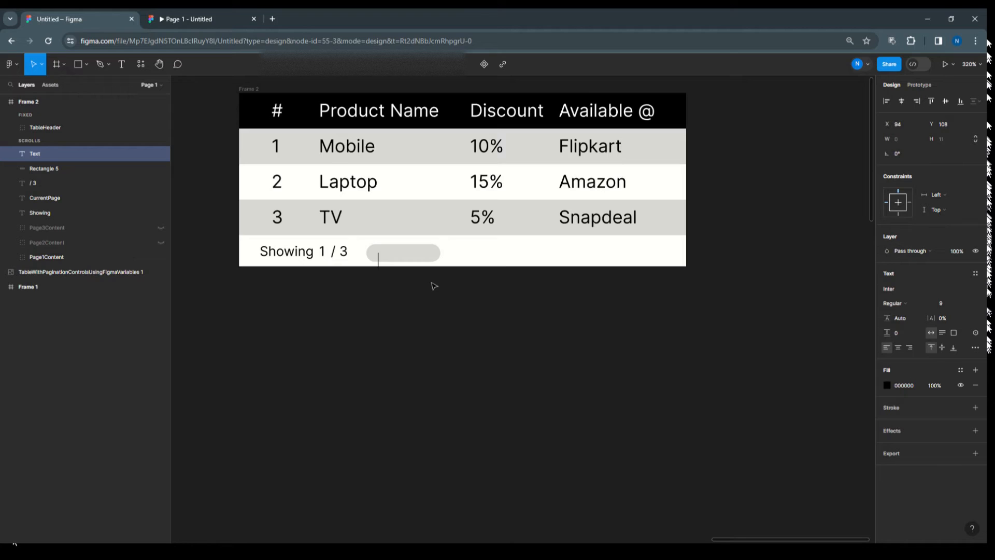
pyautogui.write('Previous')
pyautogui.press('Escape')
pyautogui.scroll(5, 434, 286)
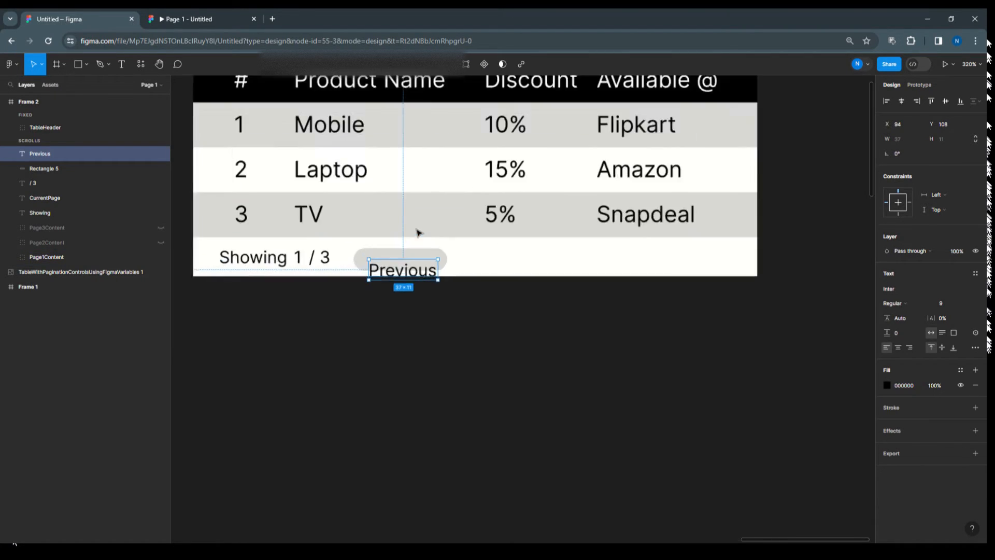
pyautogui.moveTo(409, 307); pyautogui.dragTo(416, 283)
pyautogui.click(437, 371)
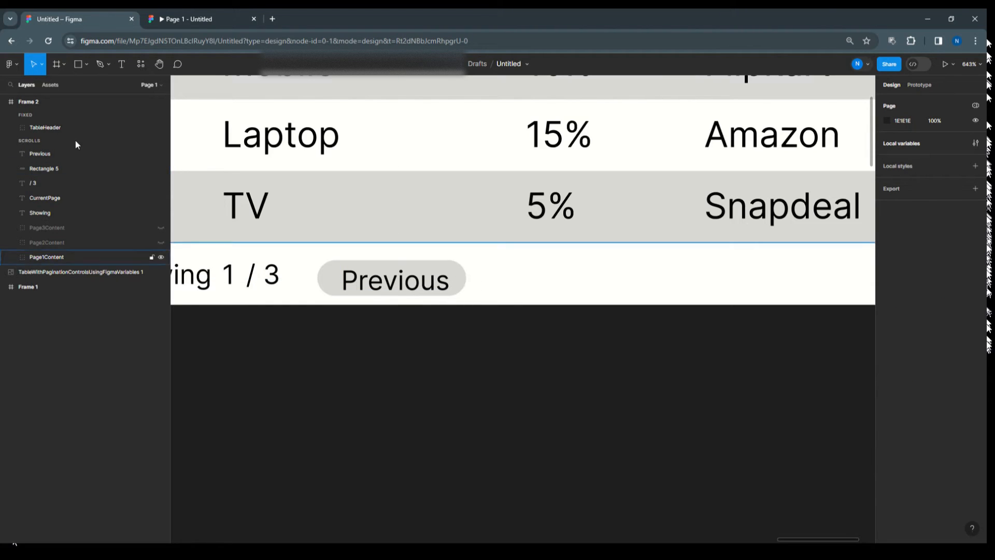
# Align the "Previous" text and its rounded rectangle to each other's horizontal and vertical centers.
pyautogui.click(395, 262)
pyautogui.keyDown('shift'); pyautogui.click(41, 169); pyautogui.keyUp('shift')
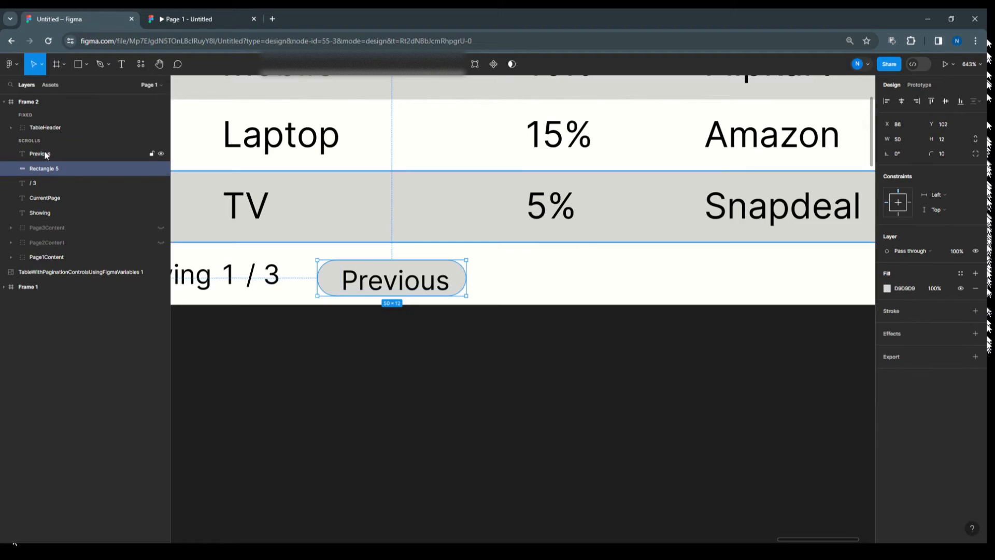
pyautogui.click(899, 105)
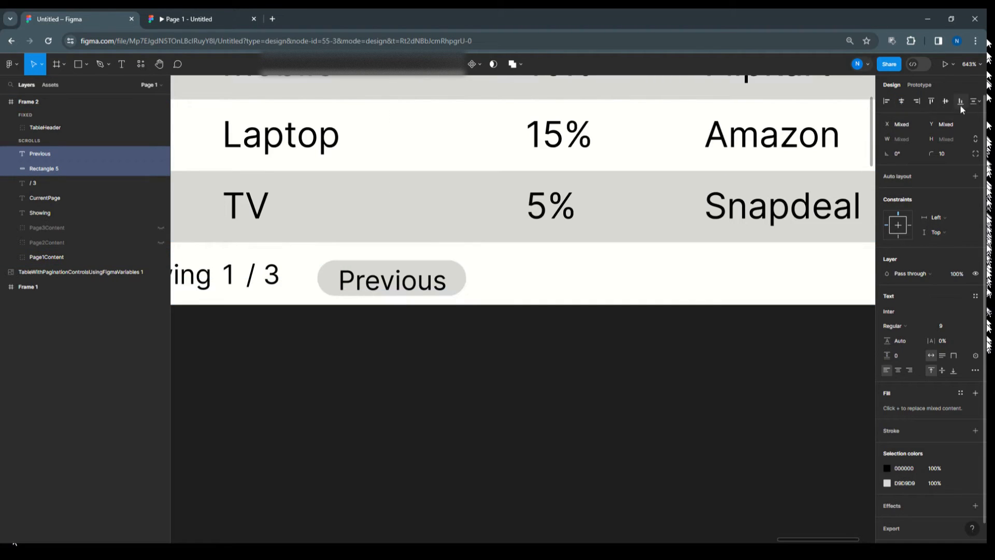
pyautogui.click(946, 102)
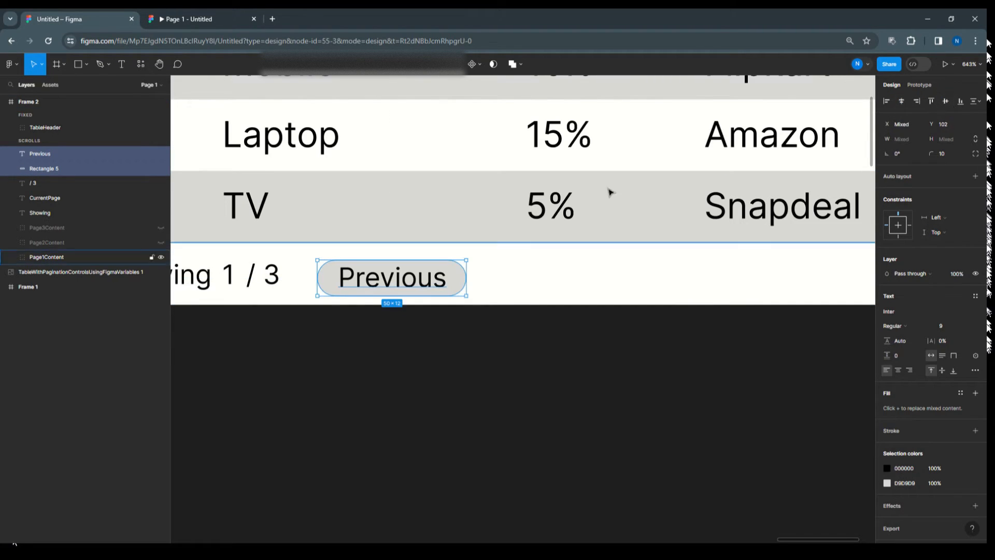
pyautogui.click(513, 355)
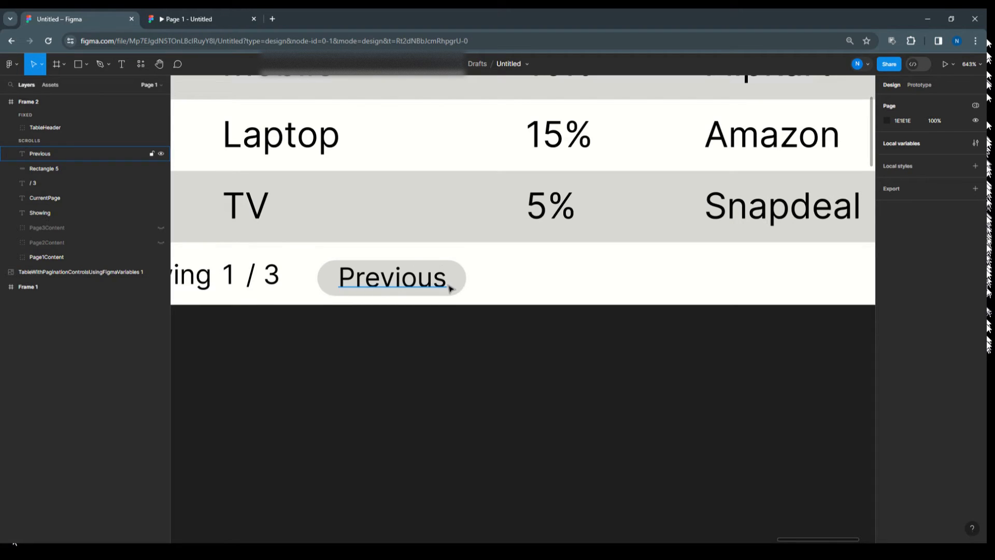
# Group the "Previous" text with its rounded rectangle and rename the group Prev.
pyautogui.click(52, 167)
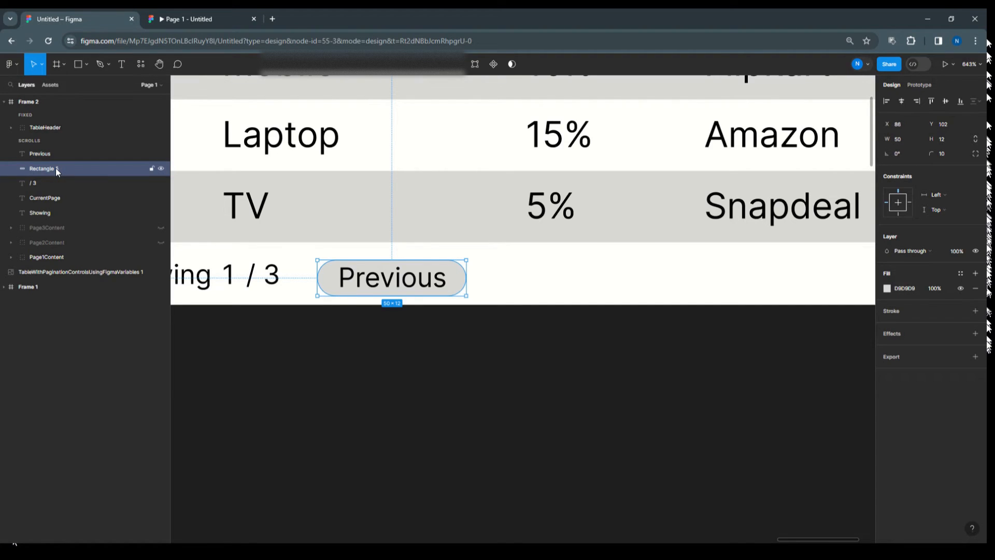
pyautogui.keyDown('shift'); pyautogui.click(44, 154); pyautogui.keyUp('shift')
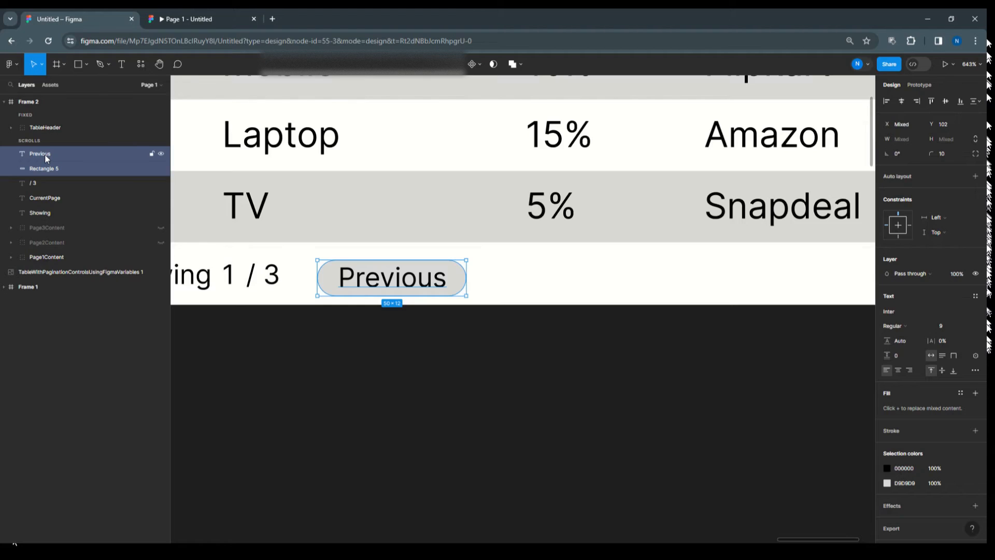
pyautogui.hotkey('ctrl', 'g')
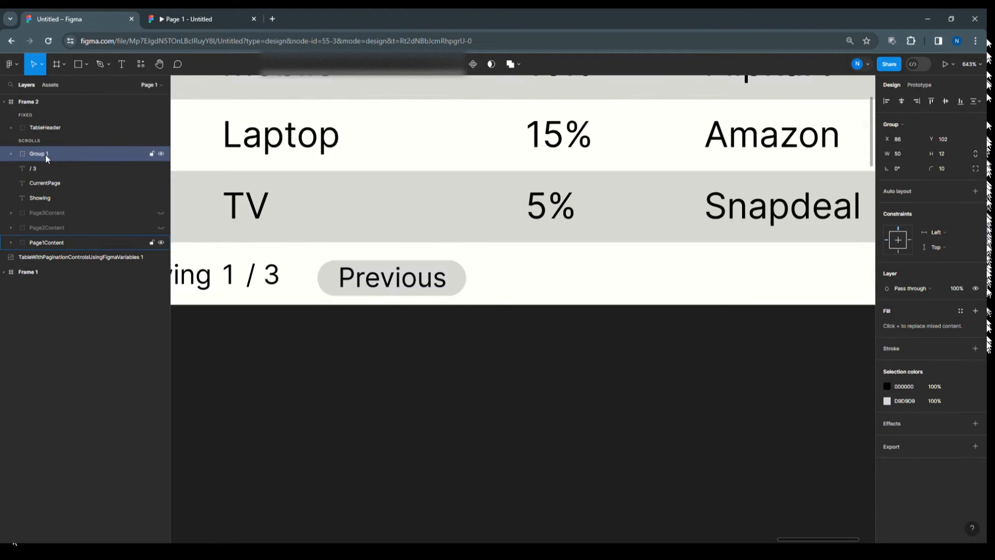
pyautogui.doubleClick(46, 154)
pyautogui.write('Prev')
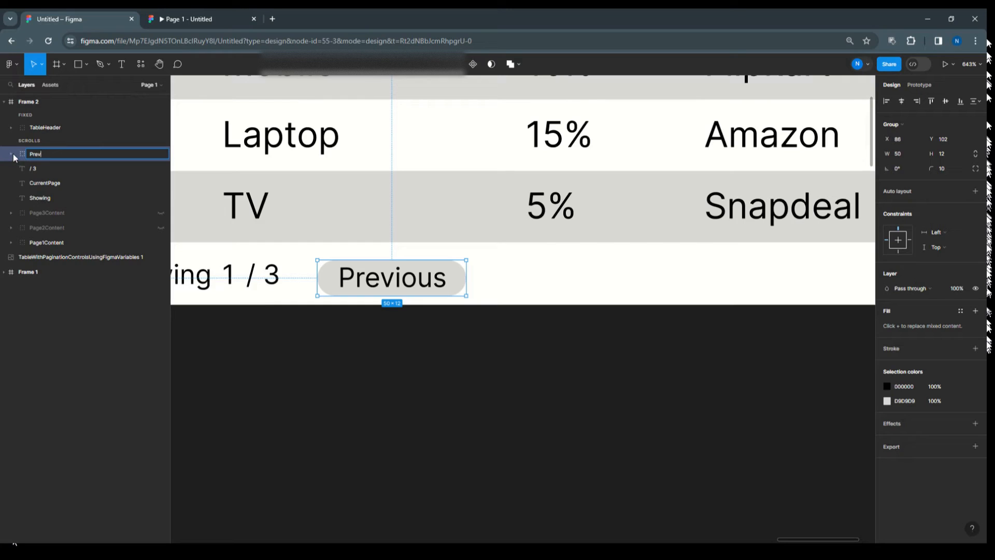
pyautogui.click(11, 154)
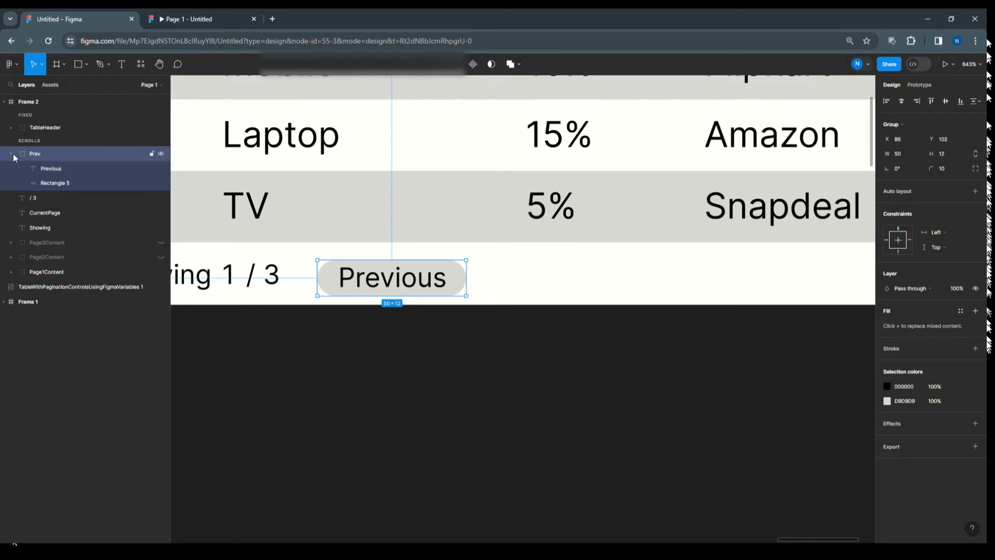
pyautogui.click(11, 154)
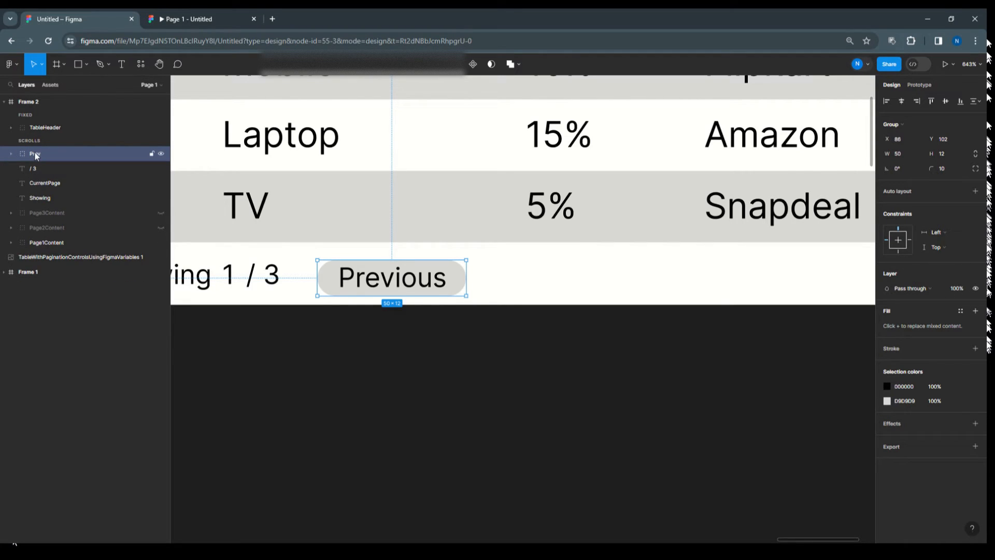
# Duplicate the Prev group in place and rename the upper copy PrevSel.
pyautogui.moveTo(36, 155); pyautogui.dragTo(36, 165)
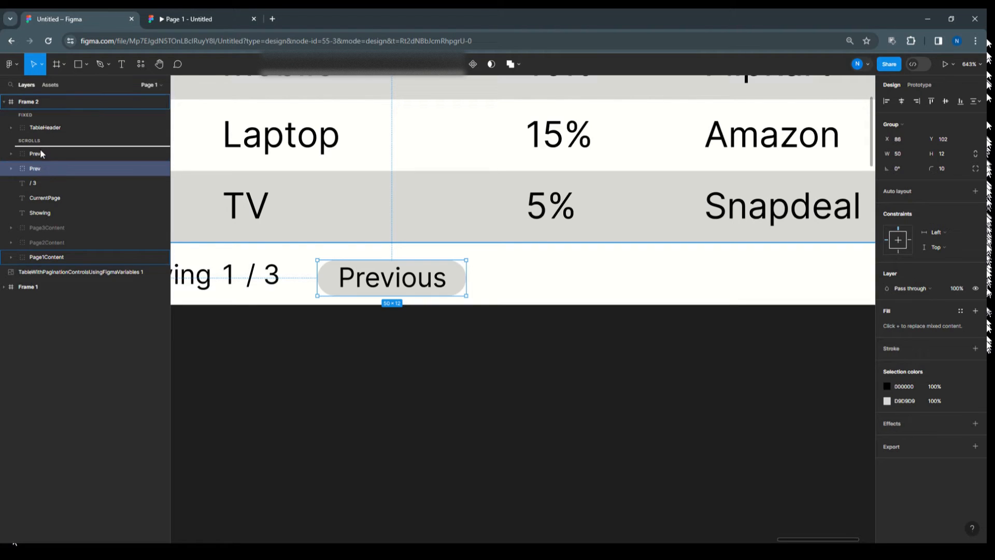
pyautogui.click(41, 152)
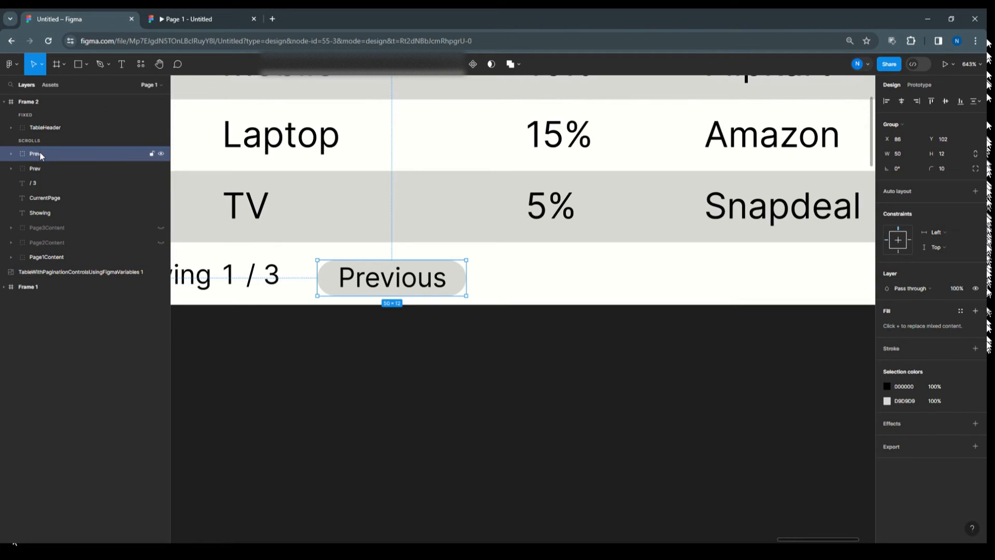
pyautogui.doubleClick(40, 152)
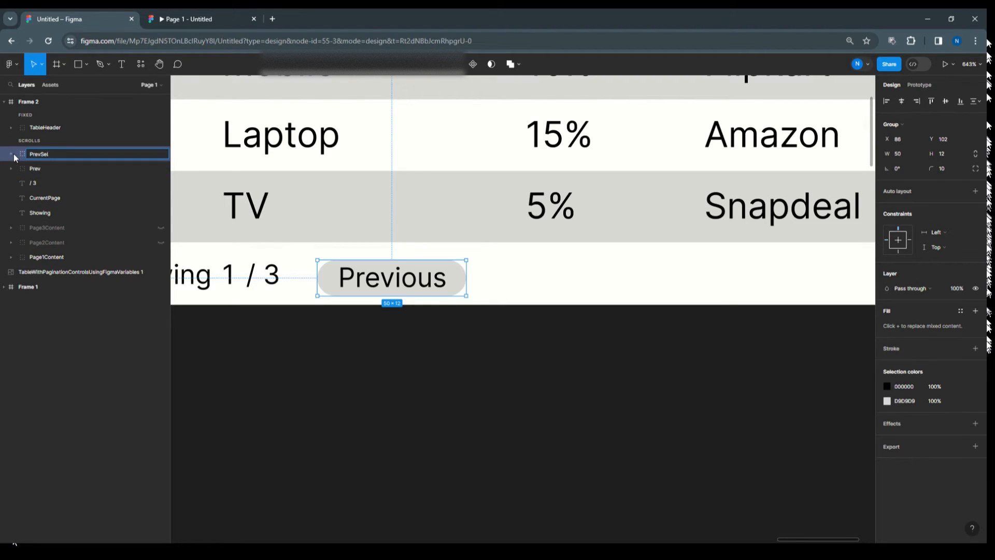
# Set the fill of the rectangle inside the PrevSel group to black, 000000.
pyautogui.click(12, 153)
pyautogui.click(50, 170)
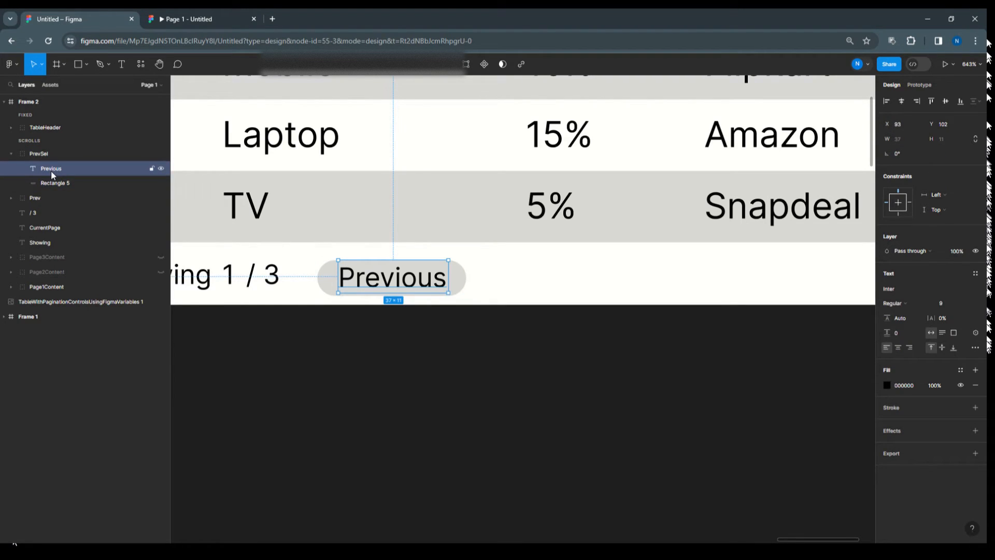
pyautogui.click(51, 183)
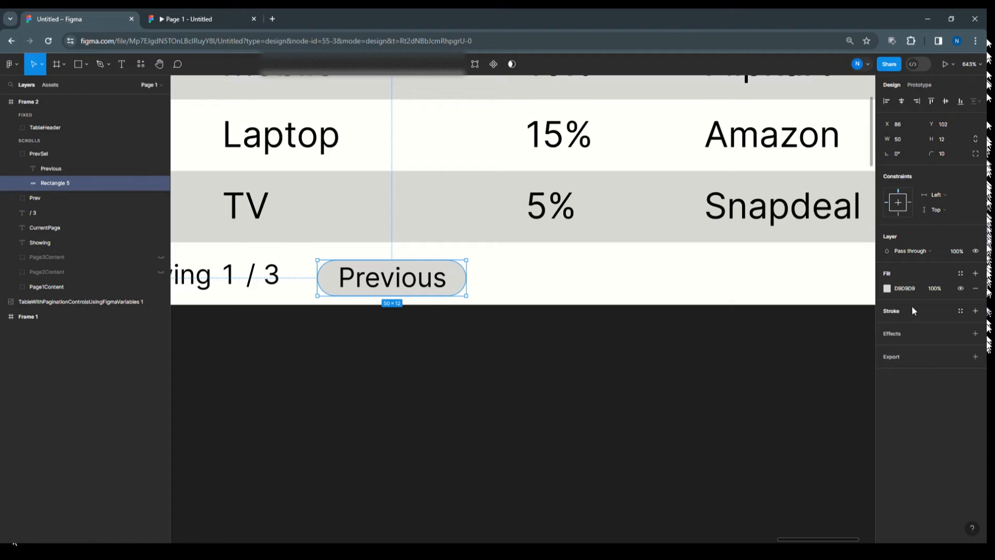
pyautogui.click(888, 288)
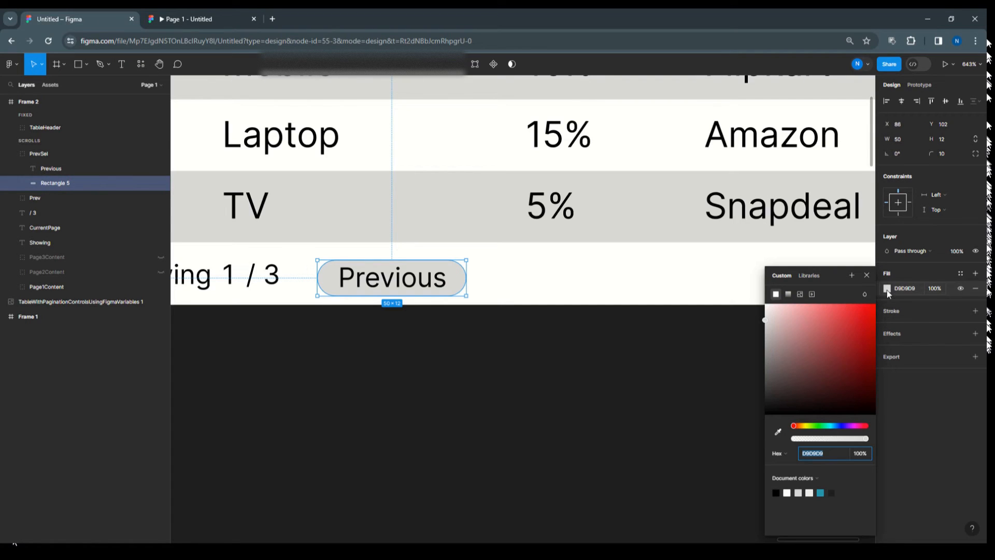
pyautogui.click(777, 492)
# Set the fill of the "Previous" text inside the PrevSel group to white, FFFFFF, and collapse the group.
pyautogui.click(43, 167)
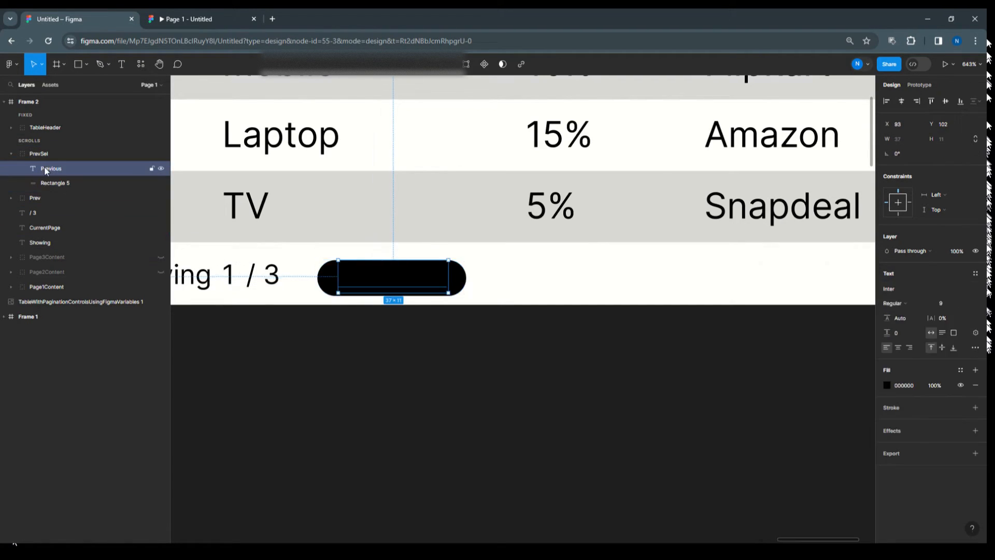
pyautogui.click(887, 385)
pyautogui.click(789, 494)
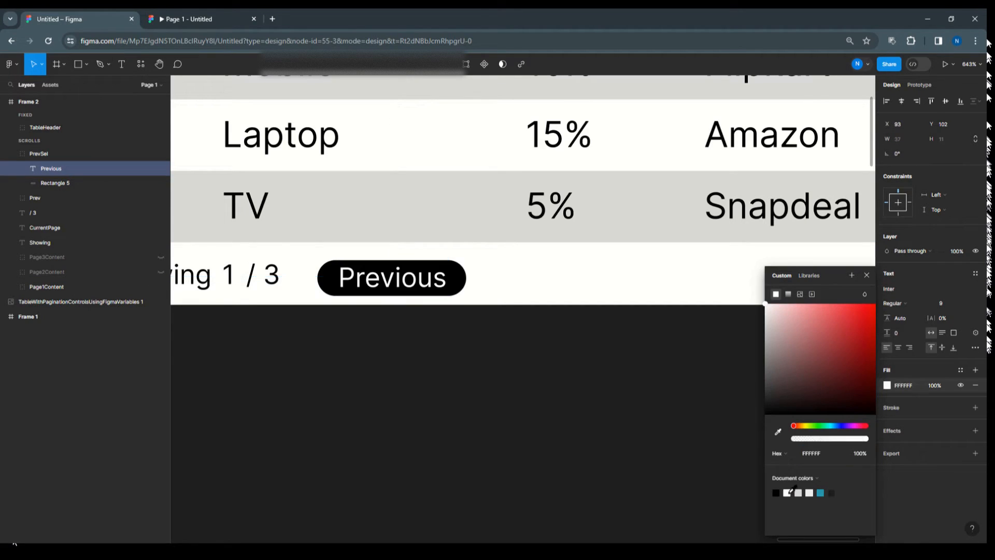
pyautogui.click(549, 341)
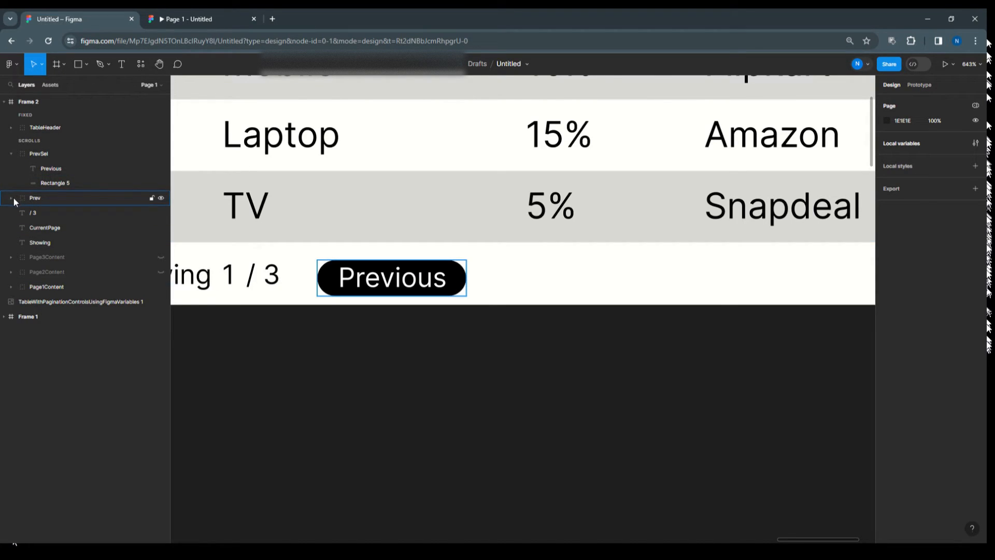
pyautogui.click(11, 154)
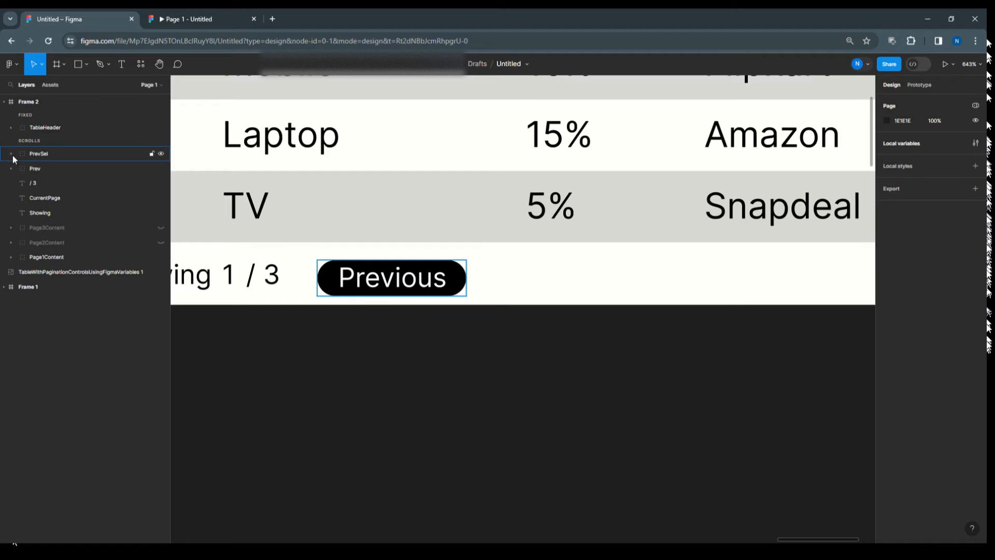
# Duplicate the gray Prev group, place the copy at X 211, Y 101, and rename it Next.
pyautogui.click(45, 170)
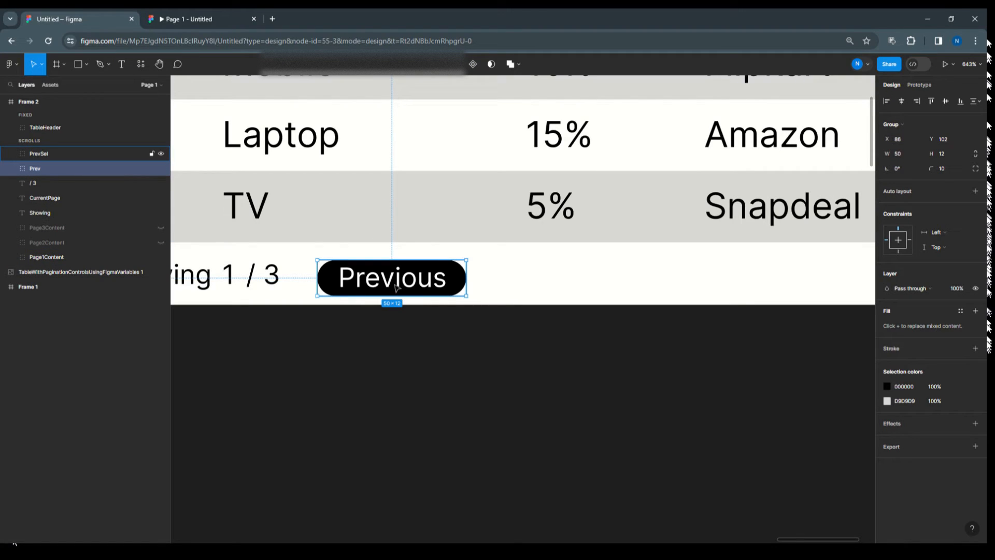
pyautogui.moveTo(395, 287); pyautogui.dragTo(767, 280)
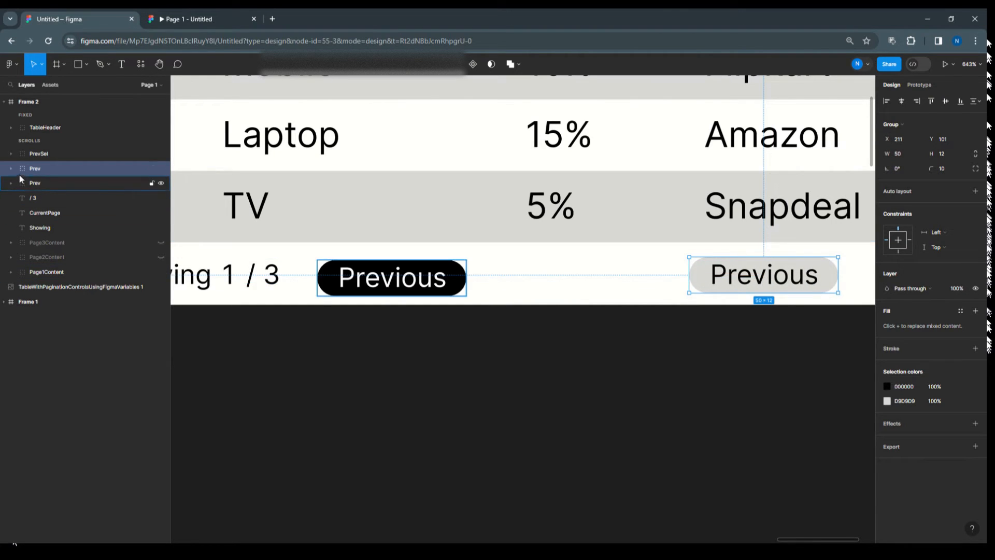
pyautogui.doubleClick(33, 168)
pyautogui.write('Next')
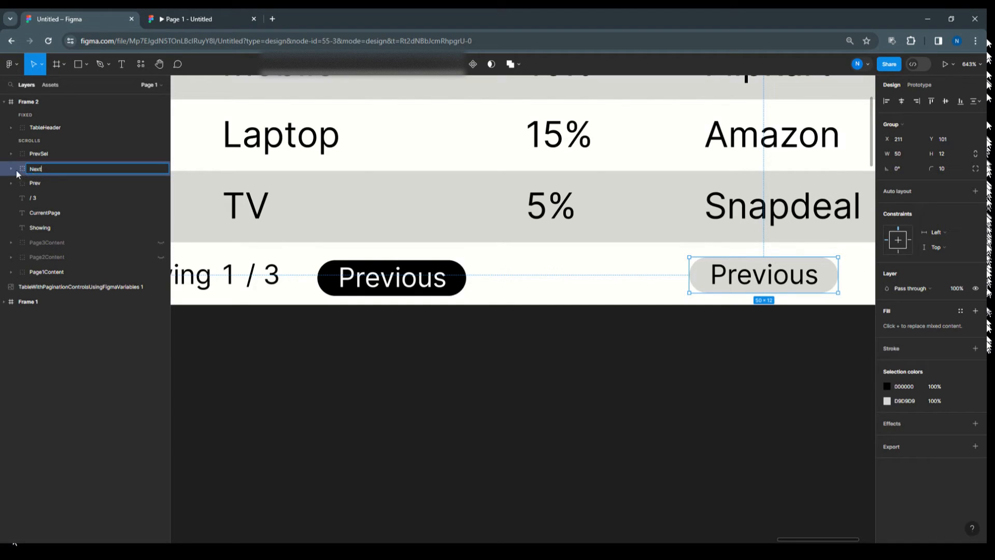
# Change the label inside the Next group to "Next" and center it horizontally on its rectangle.
pyautogui.click(10, 169)
pyautogui.click(46, 184)
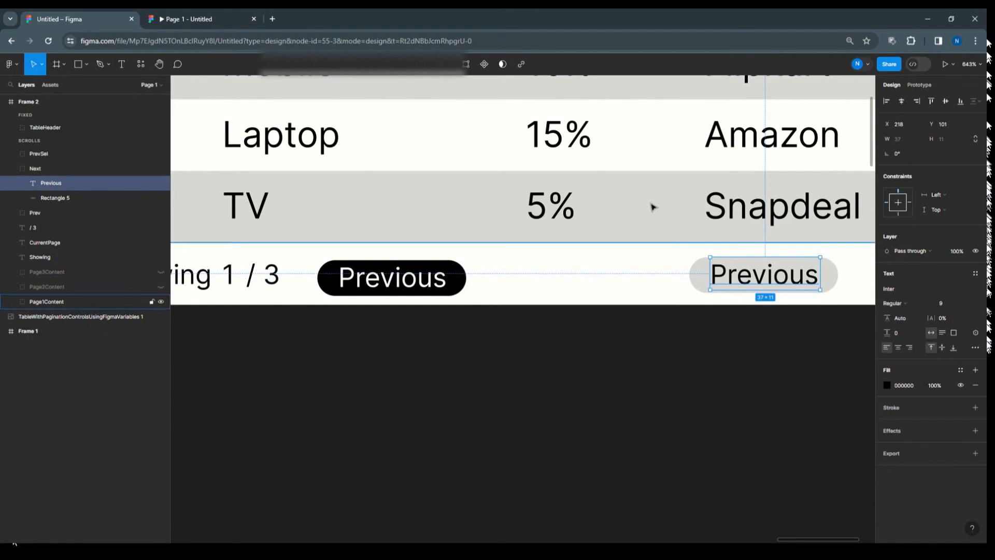
pyautogui.doubleClick(732, 276)
pyautogui.write('Ne')
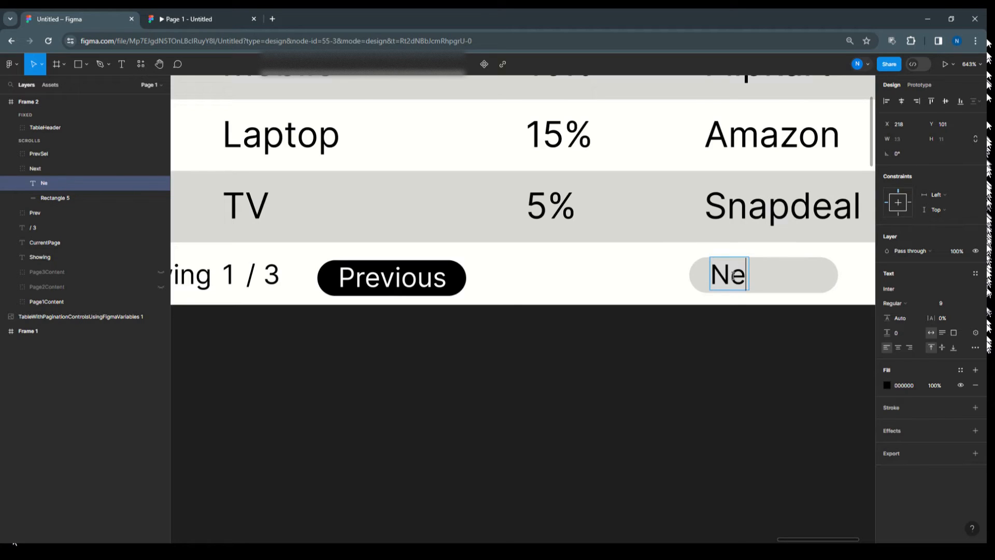
pyautogui.write('xt')
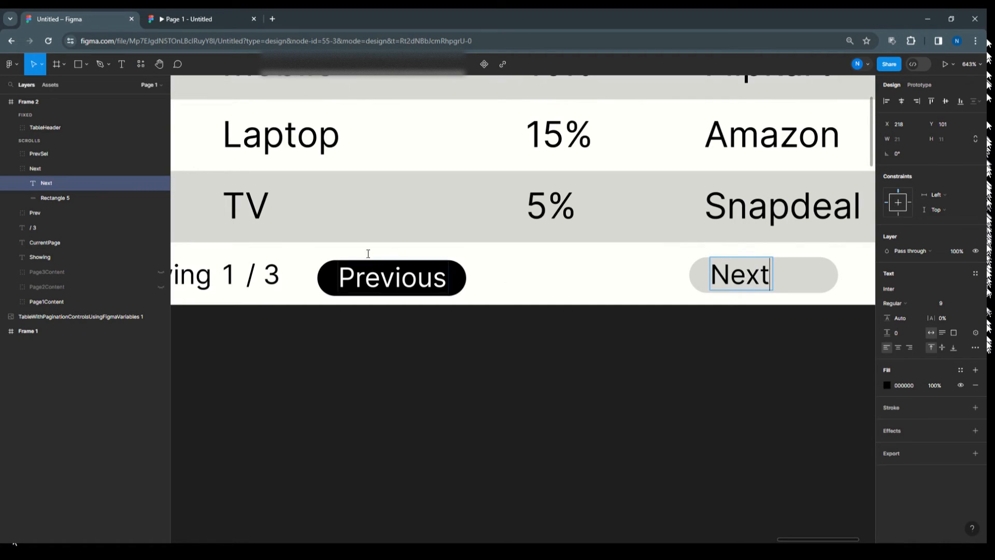
pyautogui.click(18, 199)
pyautogui.keyDown('shift'); pyautogui.click(52, 184); pyautogui.keyUp('shift')
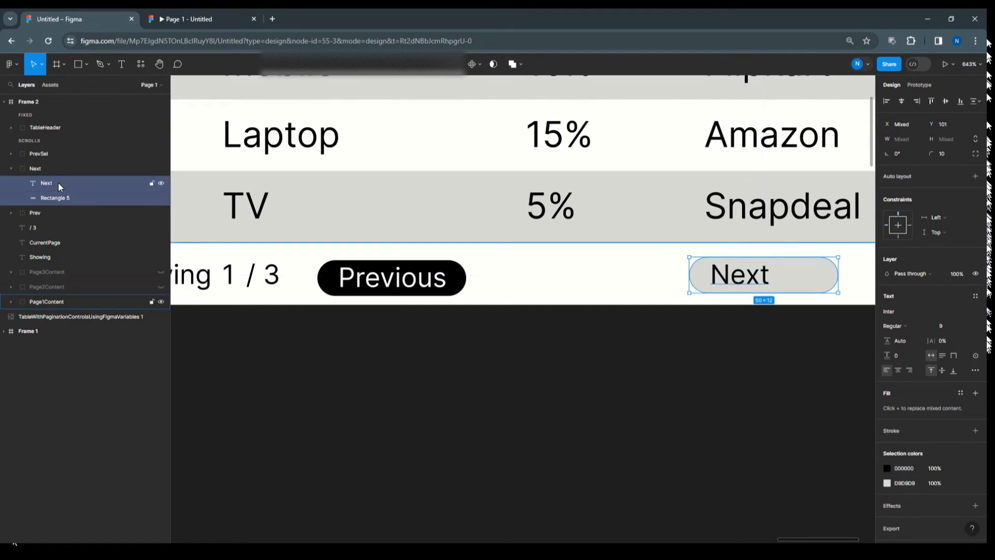
pyautogui.click(902, 101)
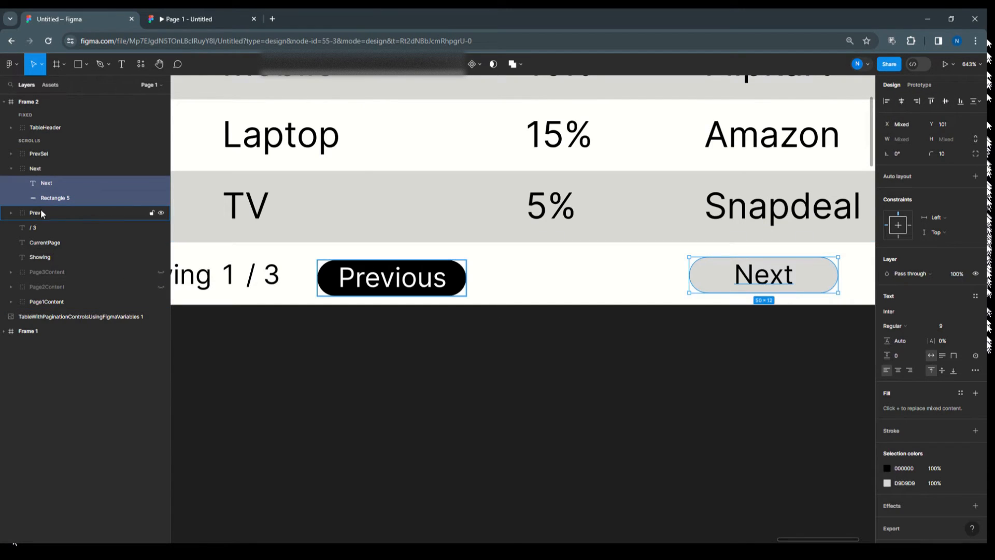
# Duplicate the black PrevSel group, place the copy over the Next button at X 211, Y 101, and rename it NextSel.
pyautogui.click(54, 154)
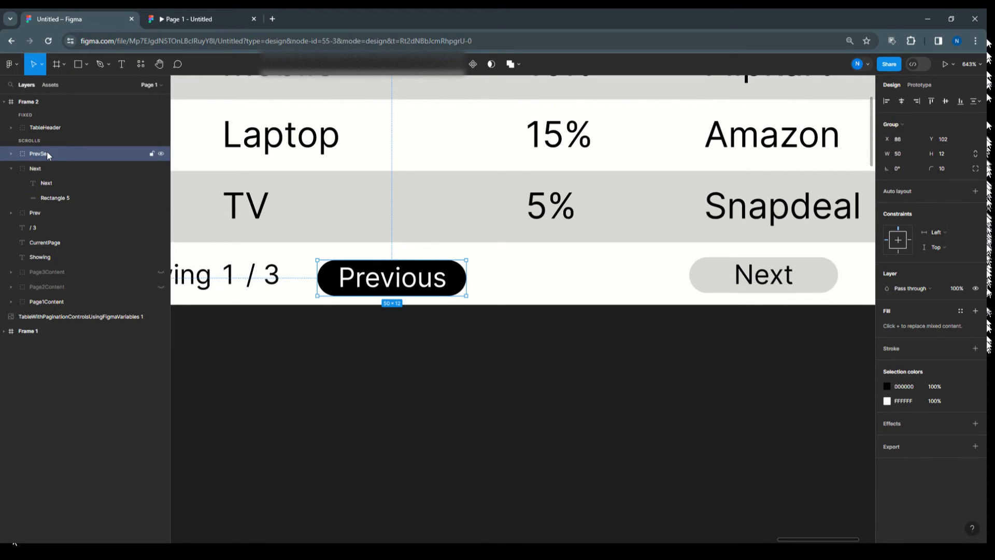
pyautogui.hotkey('ctrl', 'd')
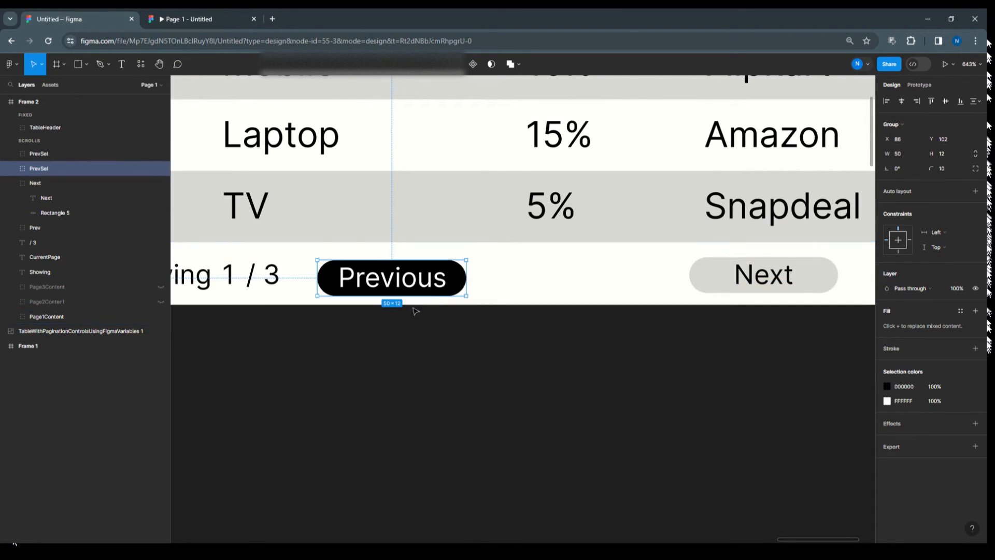
pyautogui.moveTo(391, 278); pyautogui.dragTo(760, 278)
pyautogui.doubleClick(46, 170)
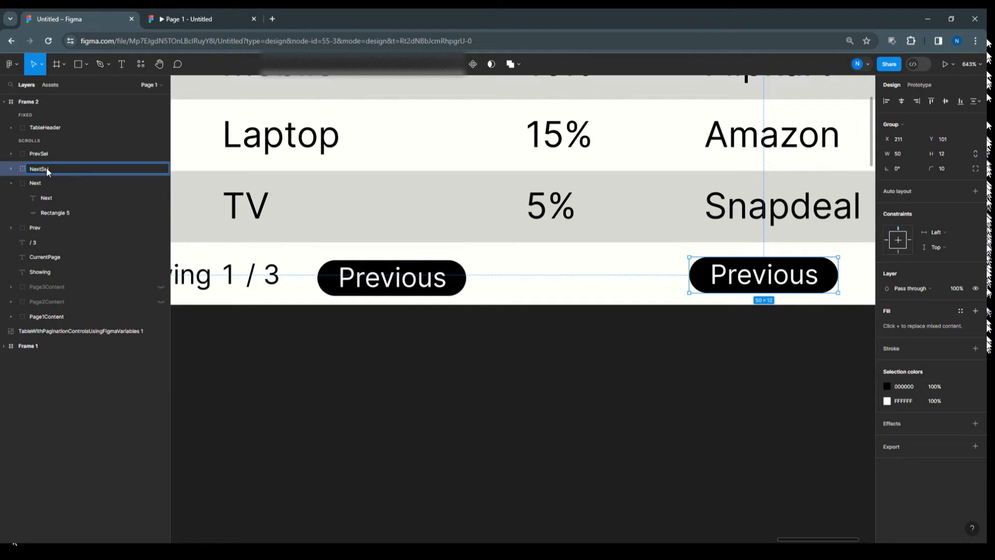
# Change the label text inside the NextSel group to "Next".
pyautogui.click(9, 168)
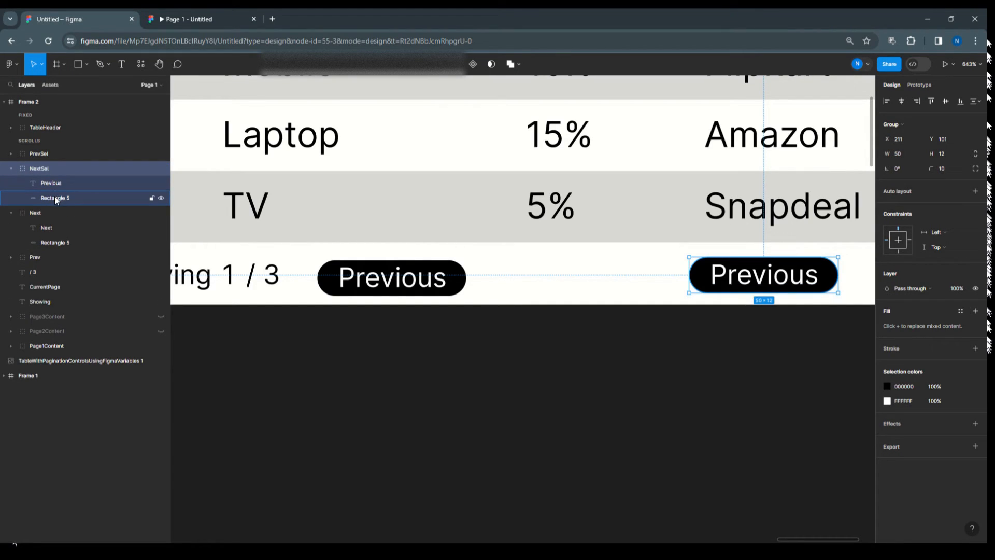
pyautogui.click(54, 195)
pyautogui.click(54, 184)
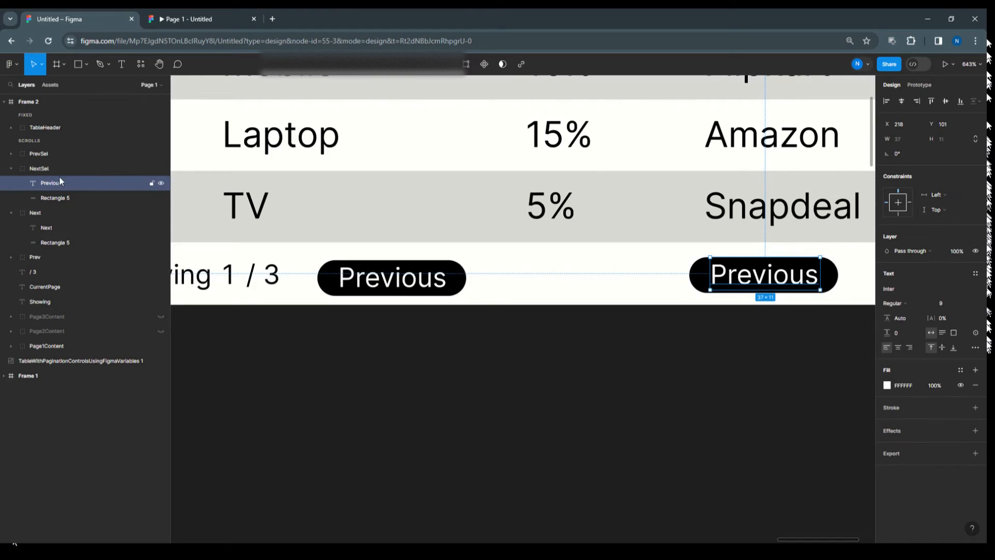
pyautogui.doubleClick(727, 273)
pyautogui.write('Ne')
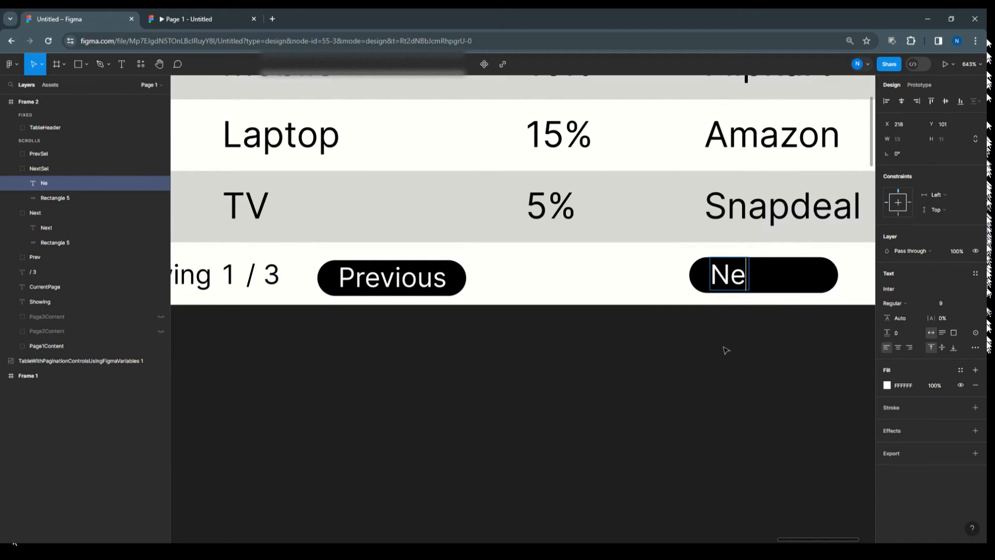
pyautogui.write('xt')
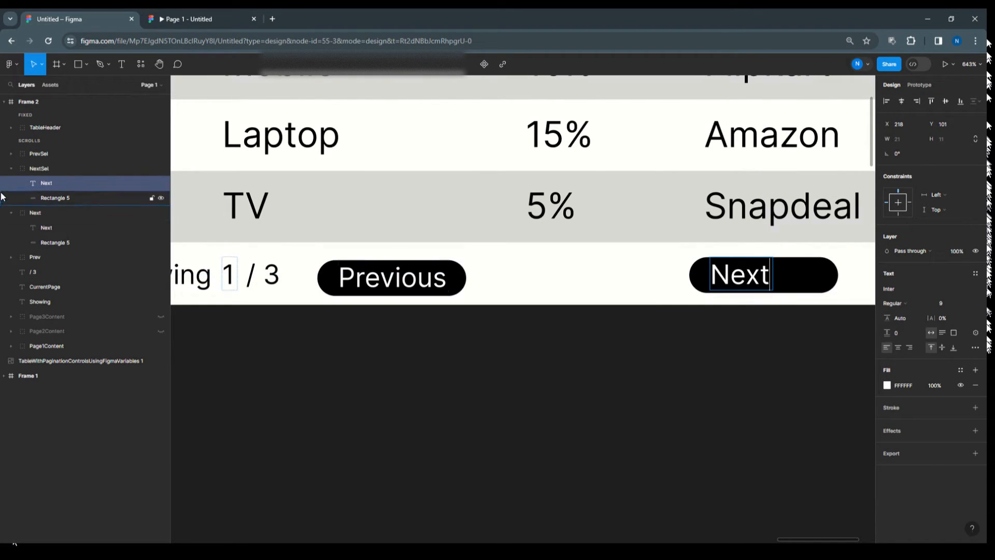
# Center the "Next" label horizontally on the black rectangle inside the NextSel group.
pyautogui.keyDown('shift'); pyautogui.click(77, 198); pyautogui.keyUp('shift')
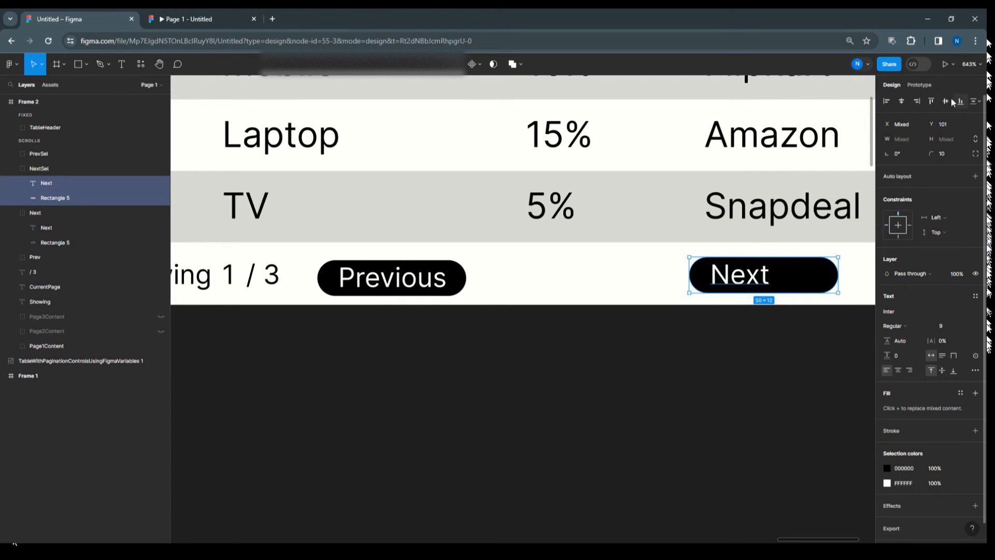
pyautogui.click(908, 103)
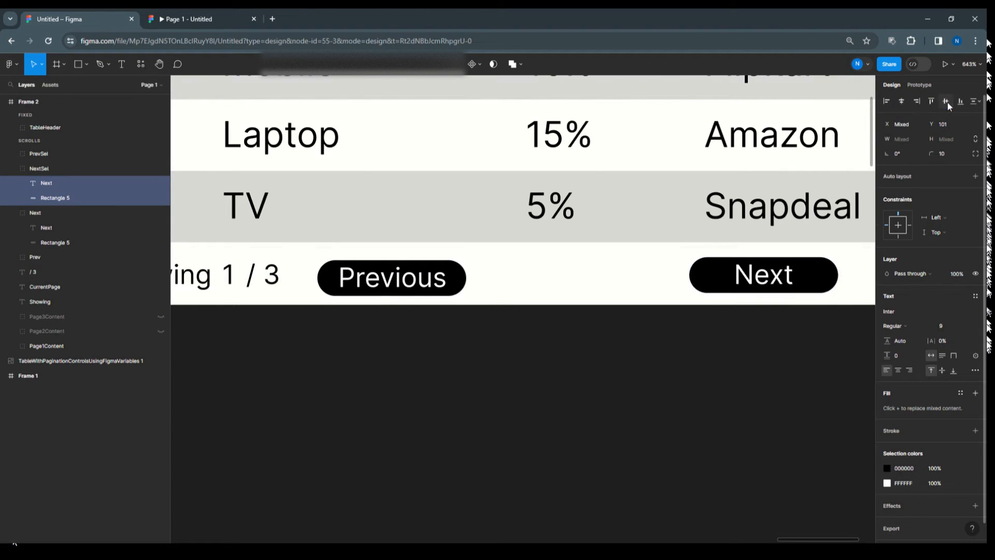
pyautogui.click(536, 352)
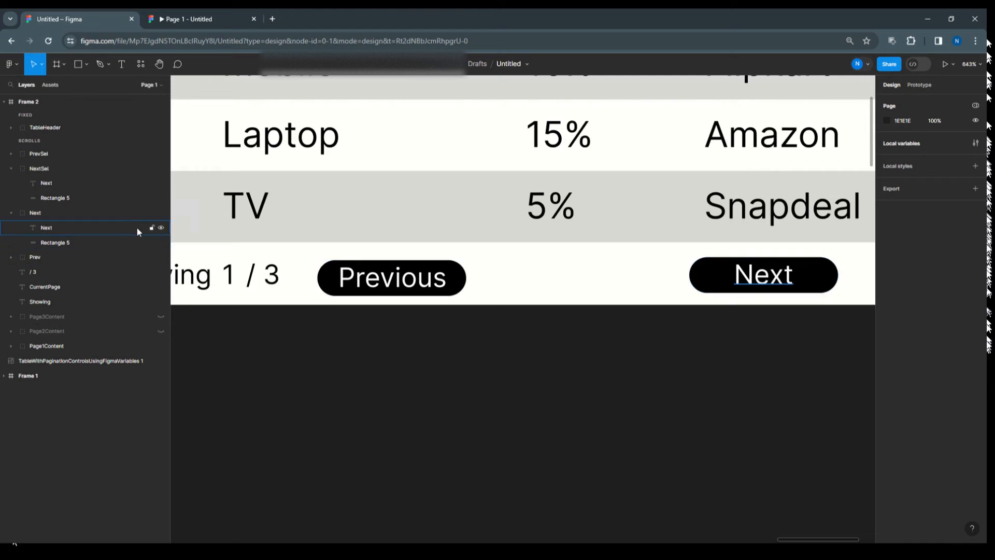
# Collapse the NextSel and Next groups and move the PrevSel group directly above Prev in the layer order.
pyautogui.click(11, 169)
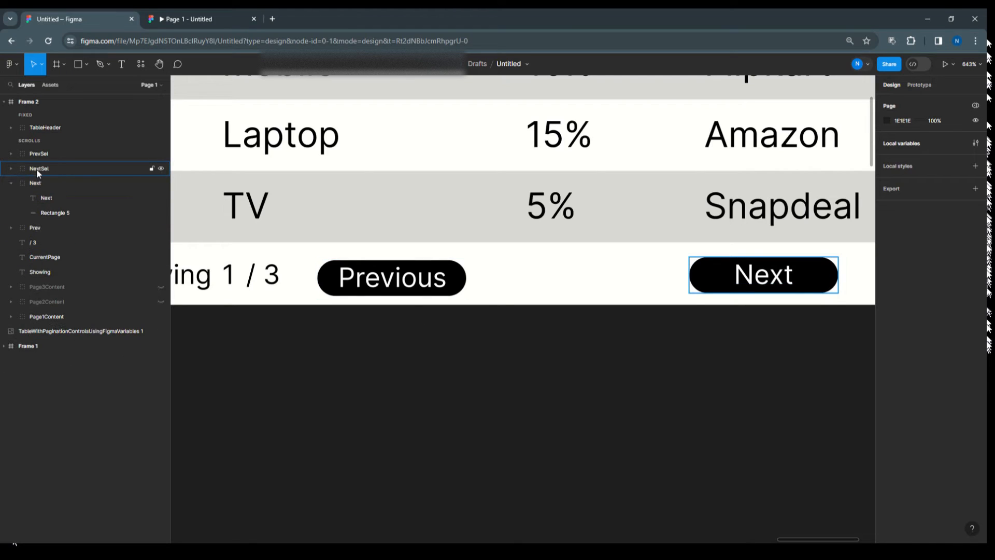
pyautogui.click(11, 183)
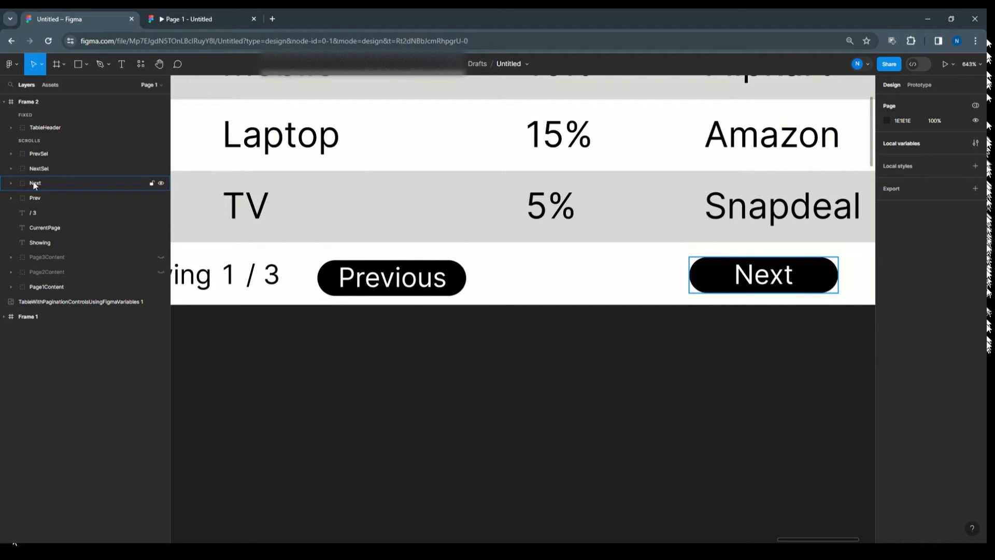
pyautogui.click(49, 153)
pyautogui.moveTo(49, 152); pyautogui.dragTo(51, 190)
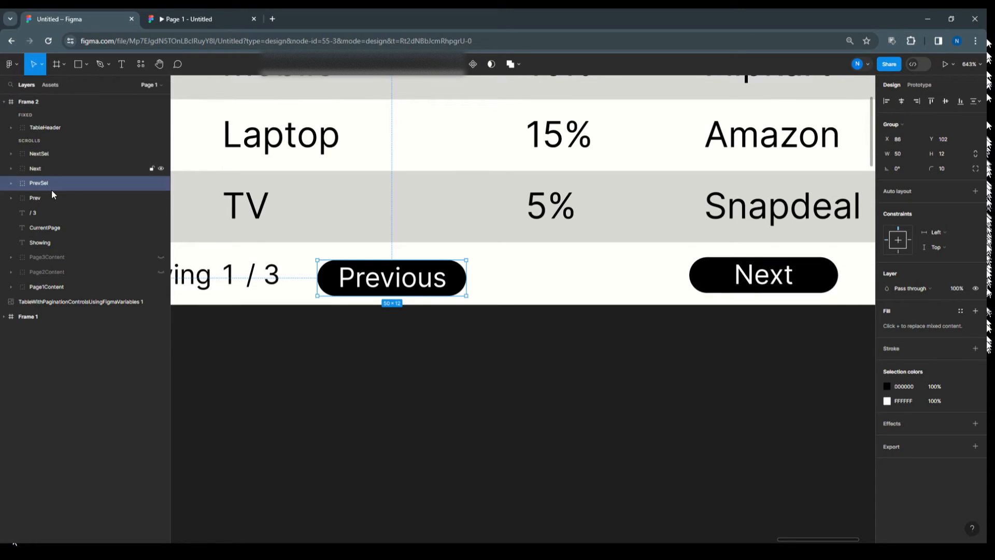
# Draw a circle about 10 × 10 just to the right of the Previous button with the Ellipse tool.
pyautogui.scroll(-5, 533, 347)
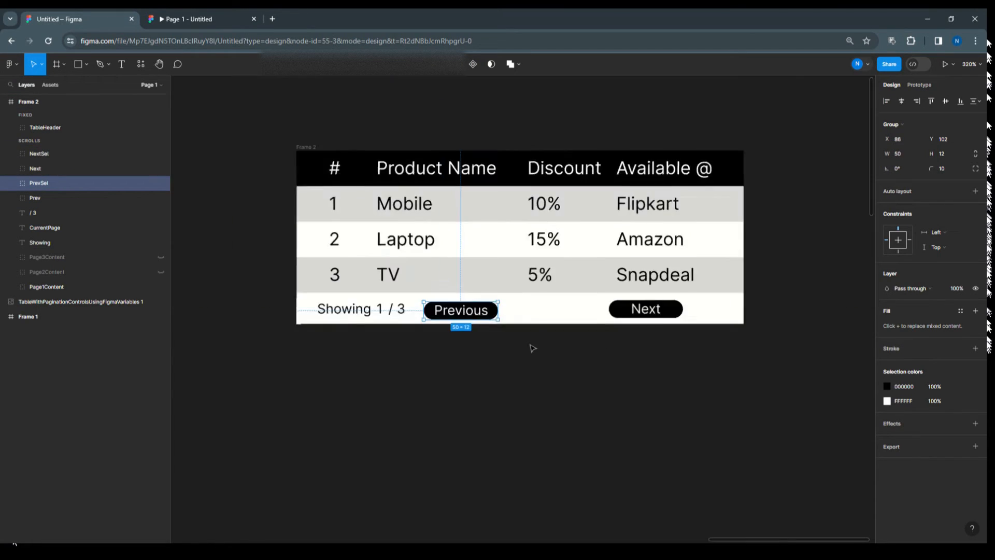
pyautogui.scroll(3, 706, 384)
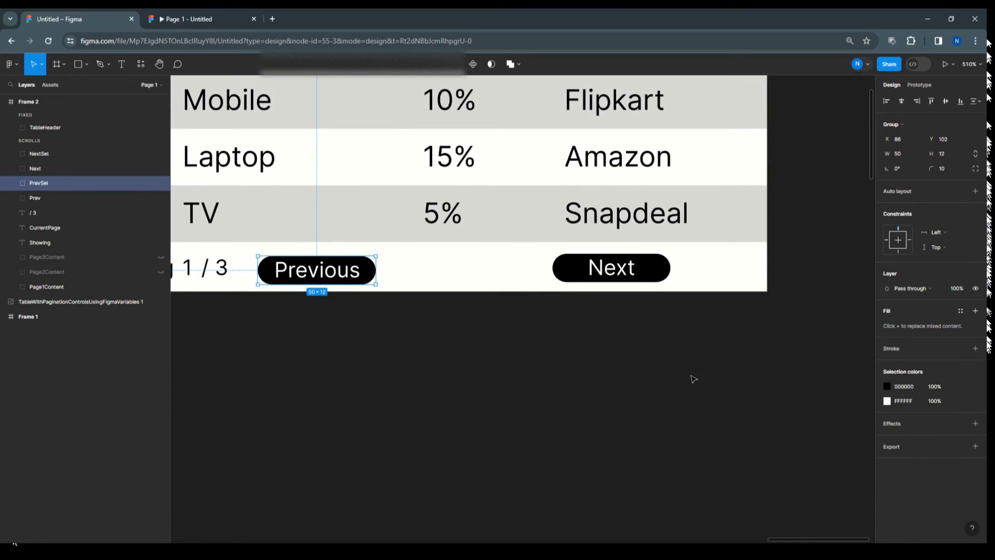
pyautogui.click(86, 65)
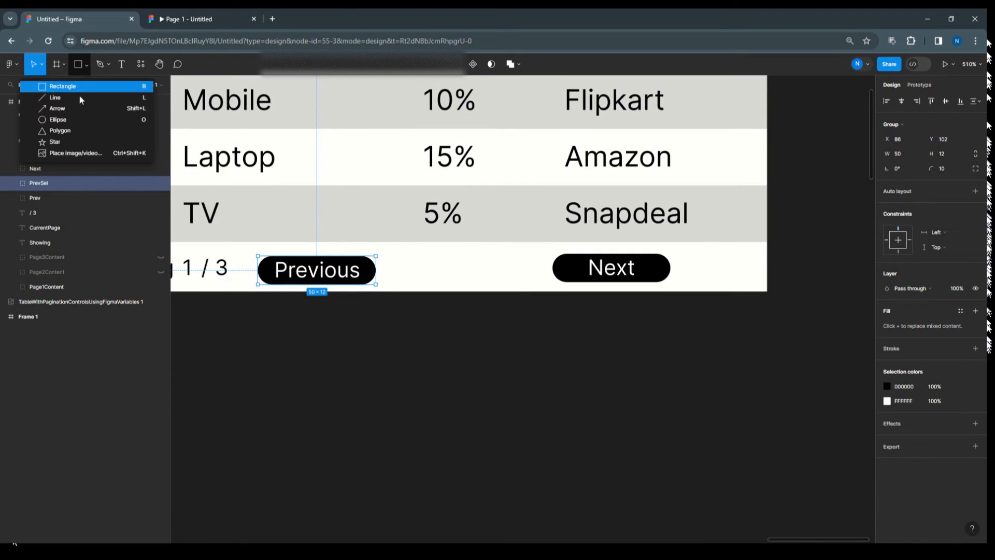
pyautogui.click(72, 122)
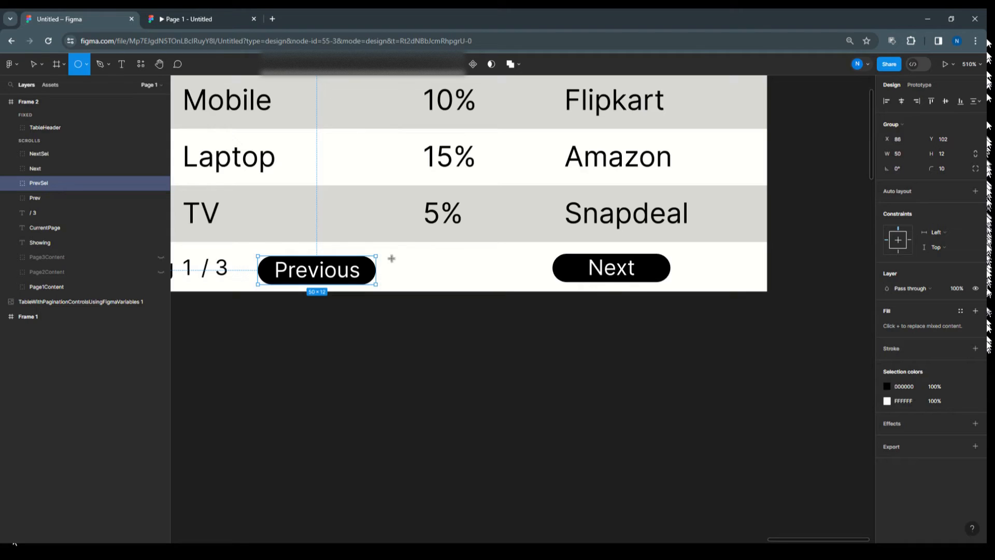
pyautogui.moveTo(393, 258); pyautogui.dragTo(416, 282)
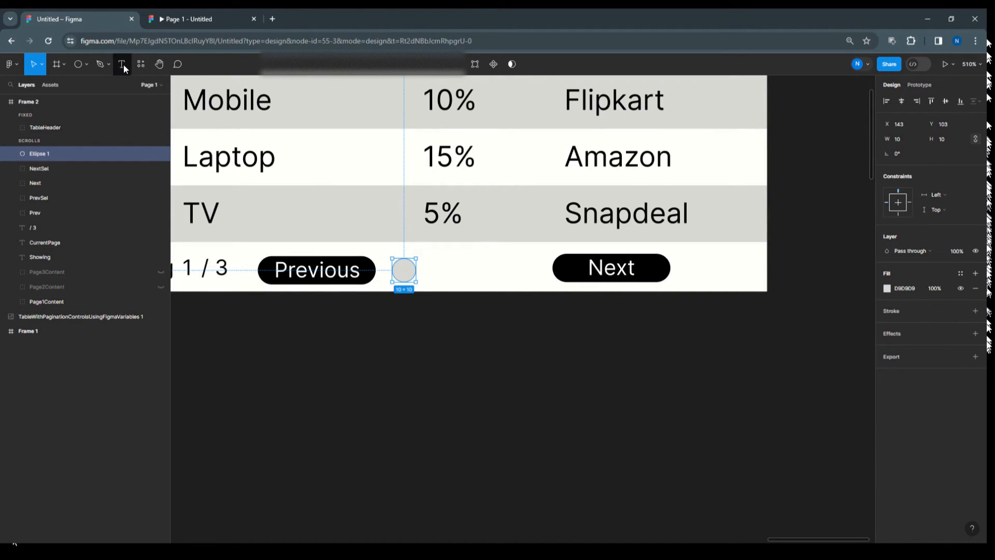
# Add a text layer reading "1" over the gray circle.
pyautogui.press('t')
pyautogui.click(404, 269)
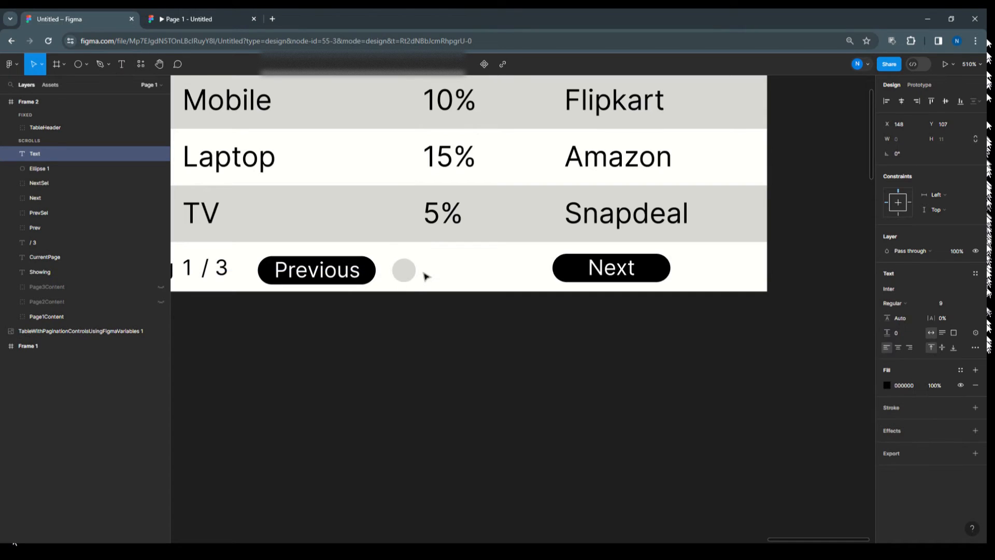
pyautogui.write('1')
pyautogui.press('Escape')
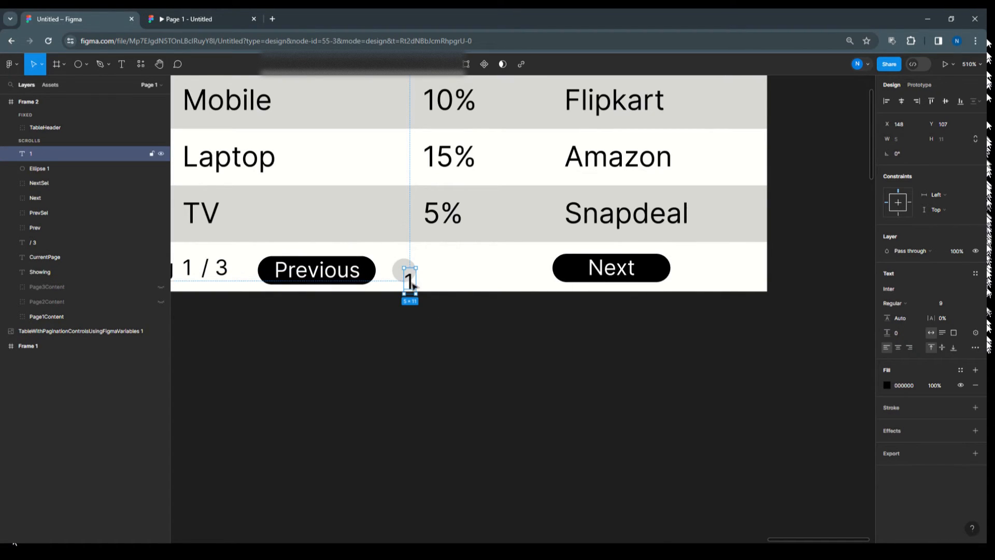
pyautogui.click(469, 318)
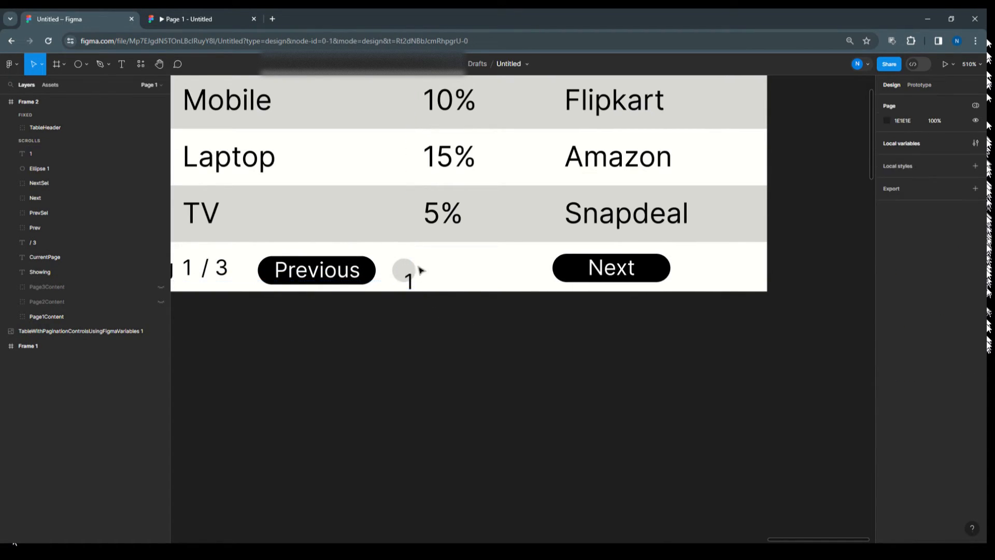
# Enlarge the gray circle to 13 × 13 and center the "1" on it.
pyautogui.click(413, 269)
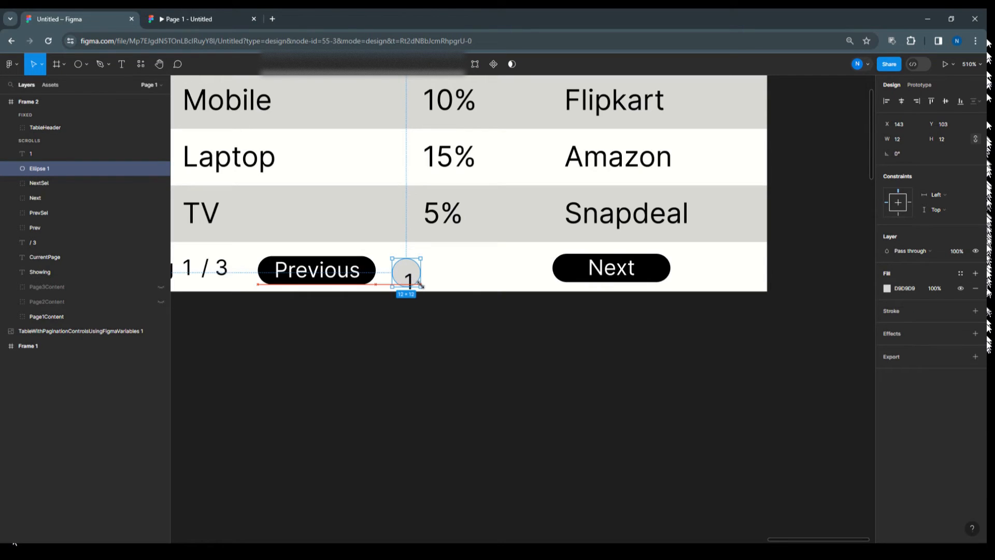
pyautogui.click(454, 311)
pyautogui.click(417, 287)
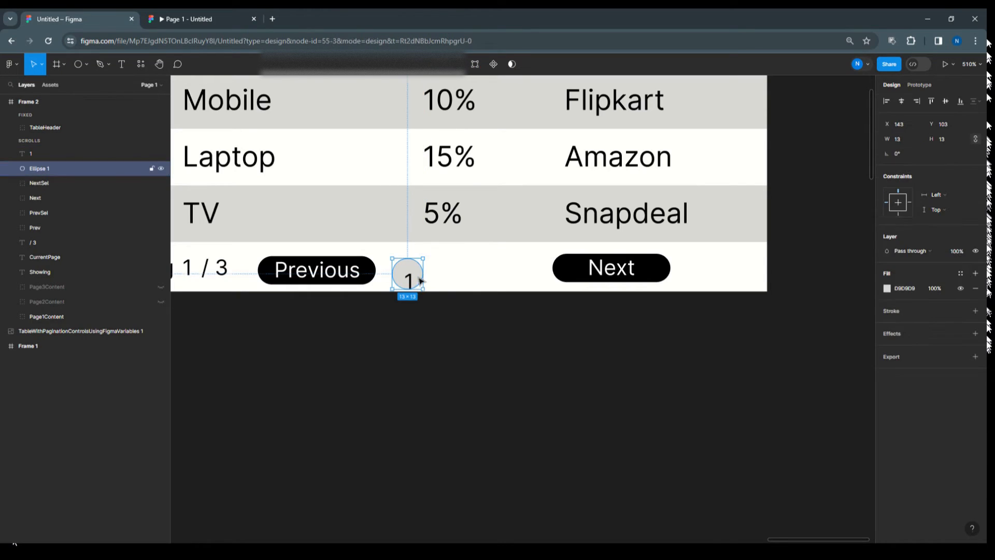
pyautogui.keyDown('shift'); pyautogui.click(39, 155); pyautogui.keyUp('shift')
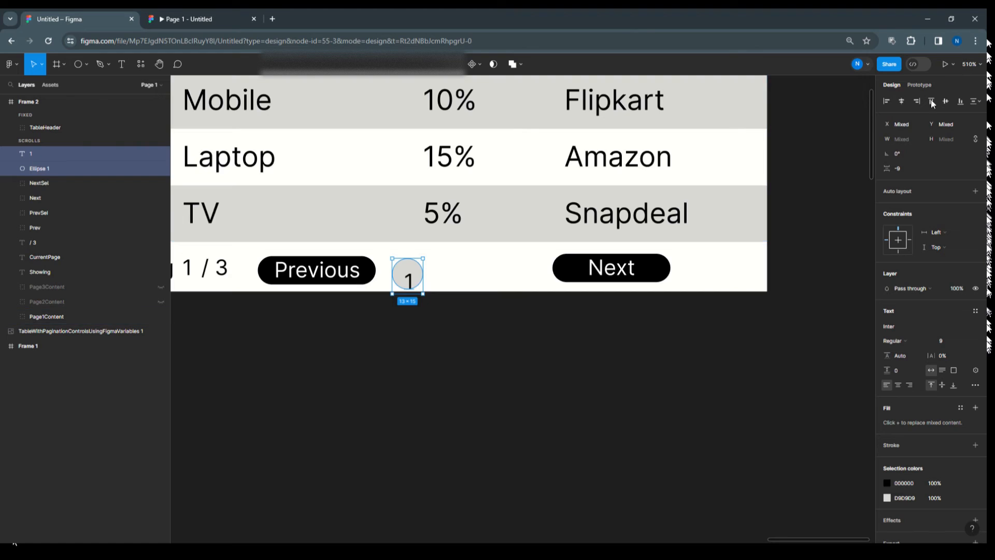
pyautogui.click(946, 102)
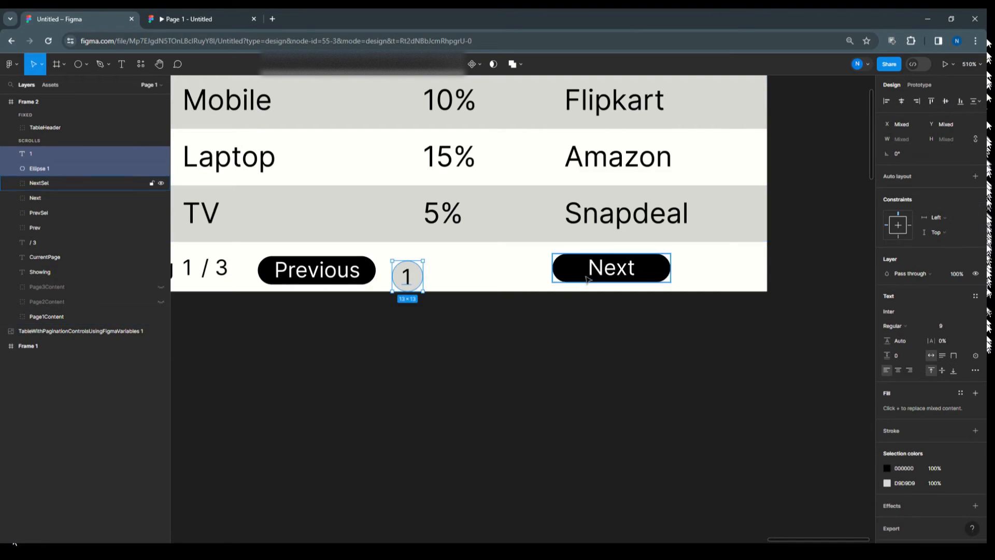
pyautogui.click(518, 313)
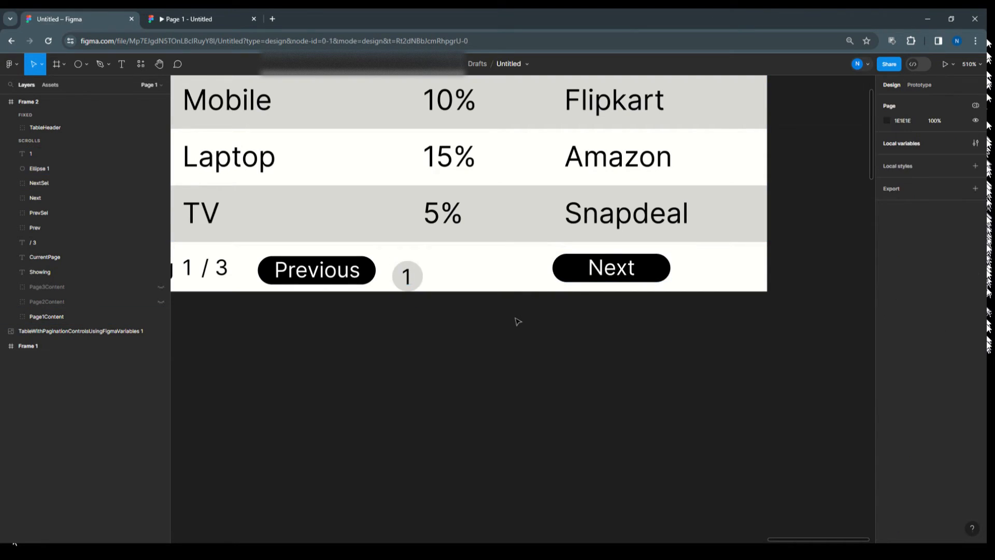
# Group the "1" text with its circle and rename the group Page1.
pyautogui.click(32, 155)
pyautogui.keyDown('shift'); pyautogui.click(41, 170); pyautogui.keyUp('shift')
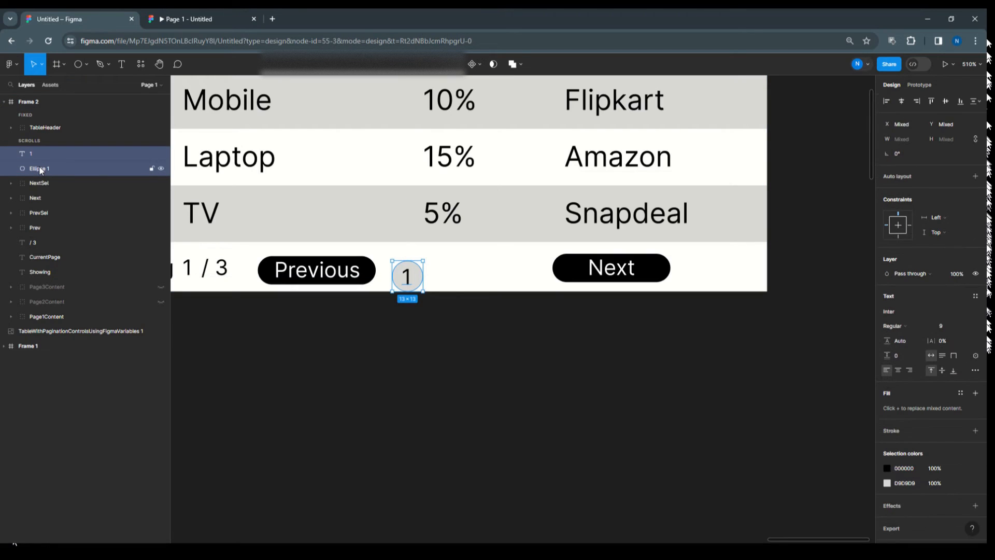
pyautogui.hotkey('ctrl', 'g')
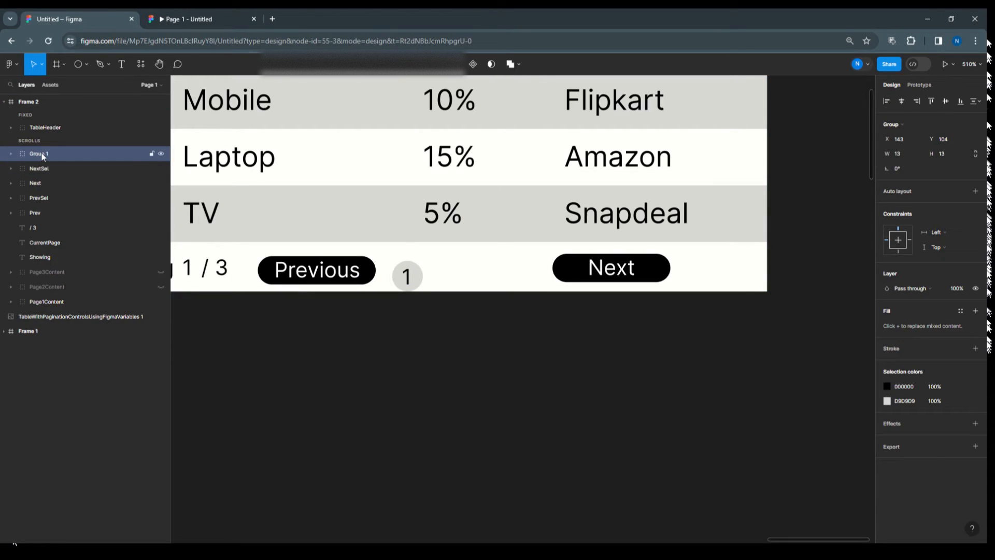
pyautogui.doubleClick(41, 155)
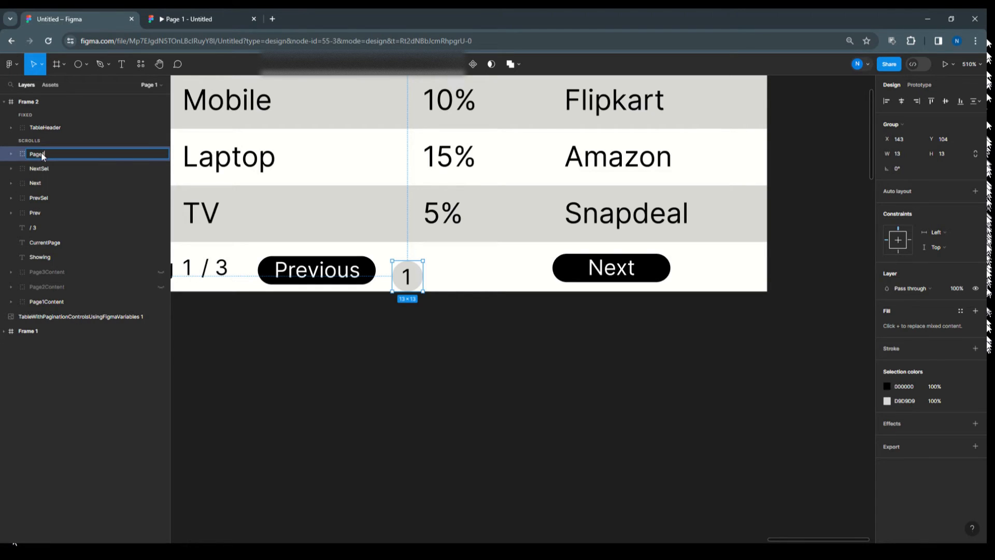
pyautogui.write('Page1')
pyautogui.press('Return')
pyautogui.click(390, 327)
# Duplicate the Page1 group in place at X 143, Y 104 and rename the upper copy Page1Sel.
pyautogui.click(419, 277)
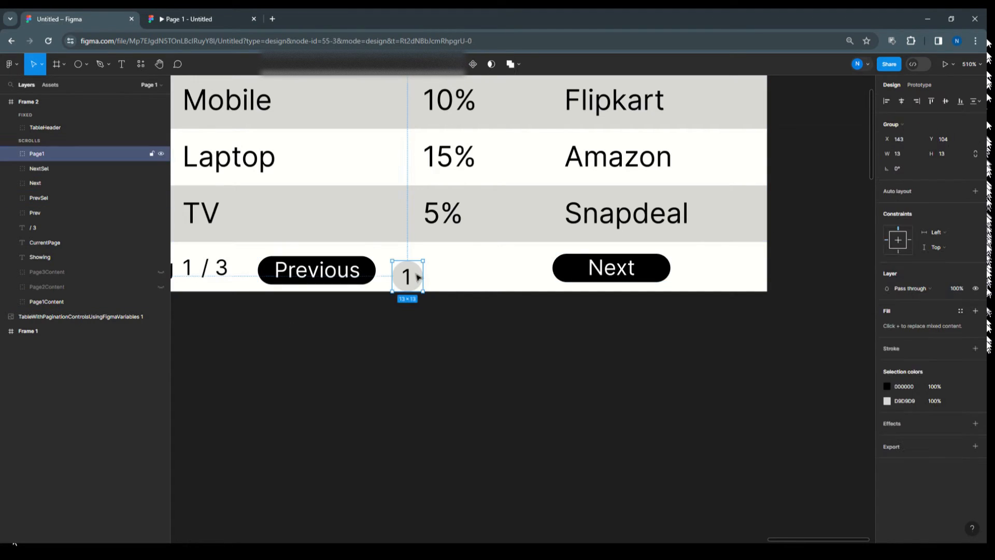
pyautogui.moveTo(419, 277); pyautogui.dragTo(415, 275)
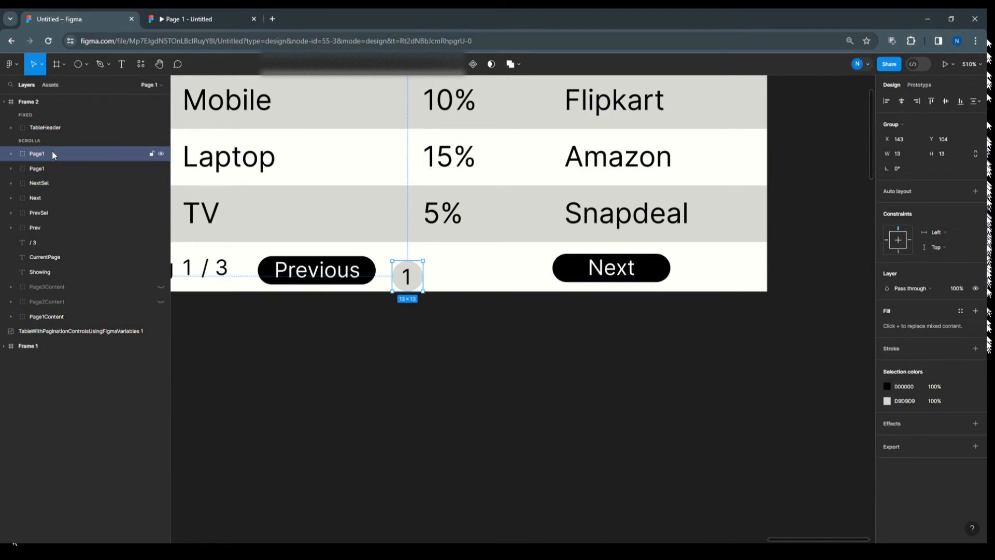
pyautogui.click(48, 169)
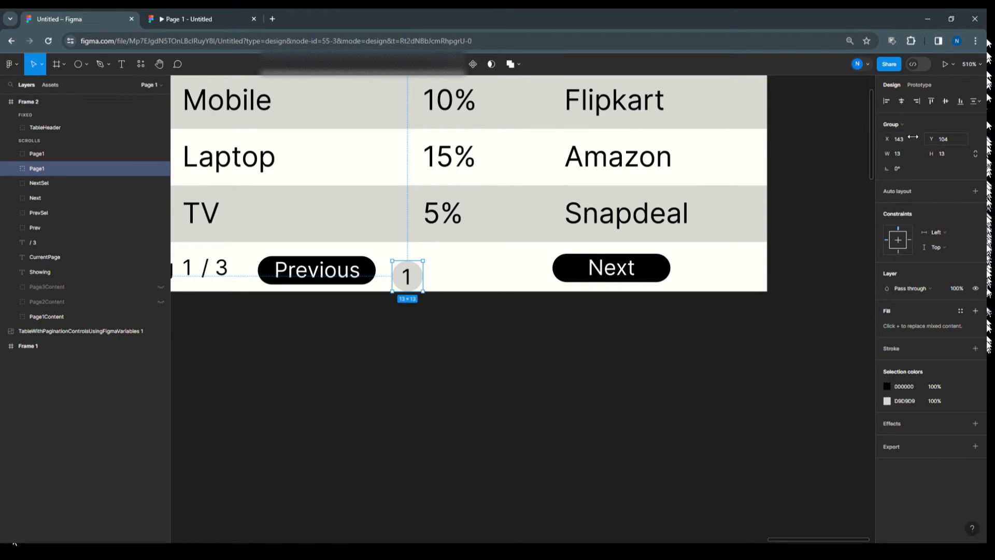
pyautogui.click(43, 154)
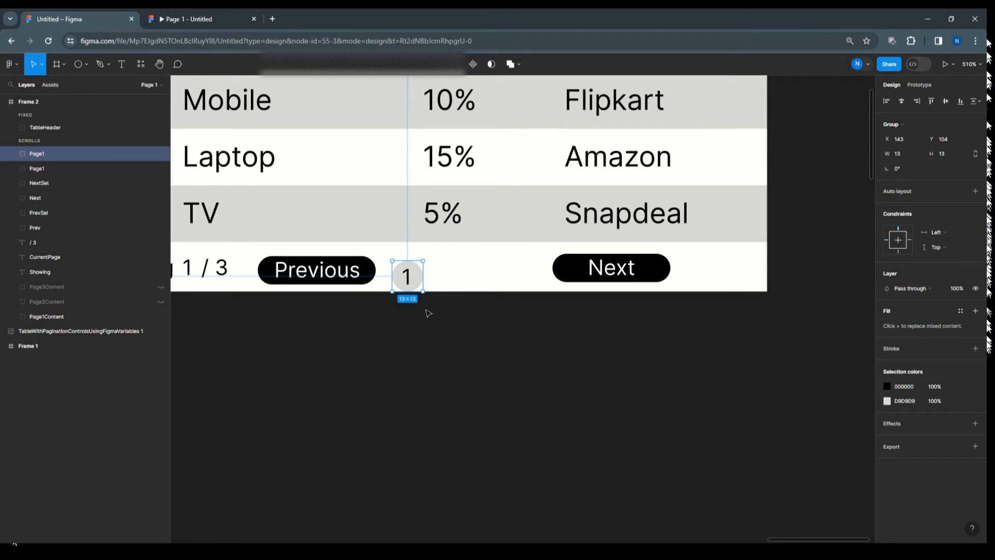
pyautogui.doubleClick(43, 153)
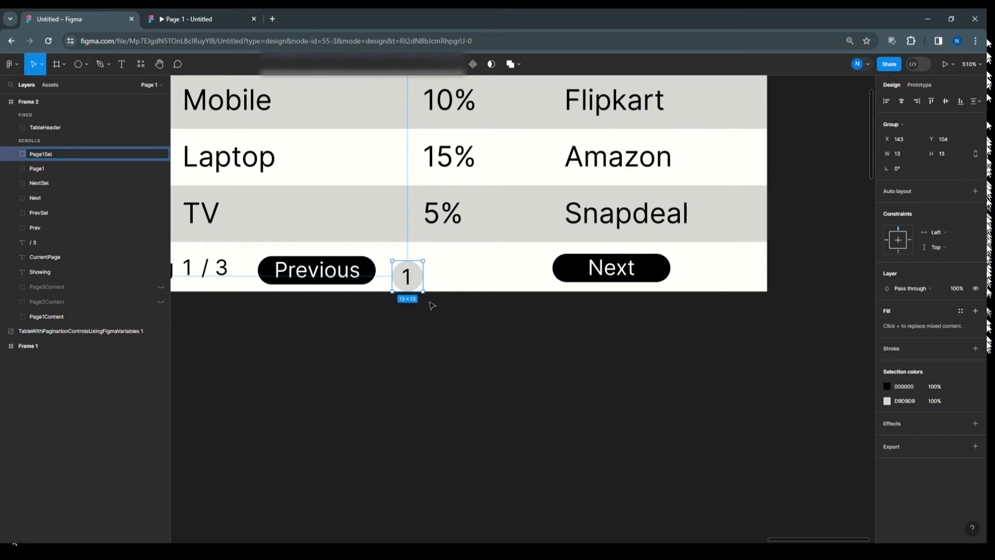
pyautogui.click(408, 274)
pyautogui.click(408, 275)
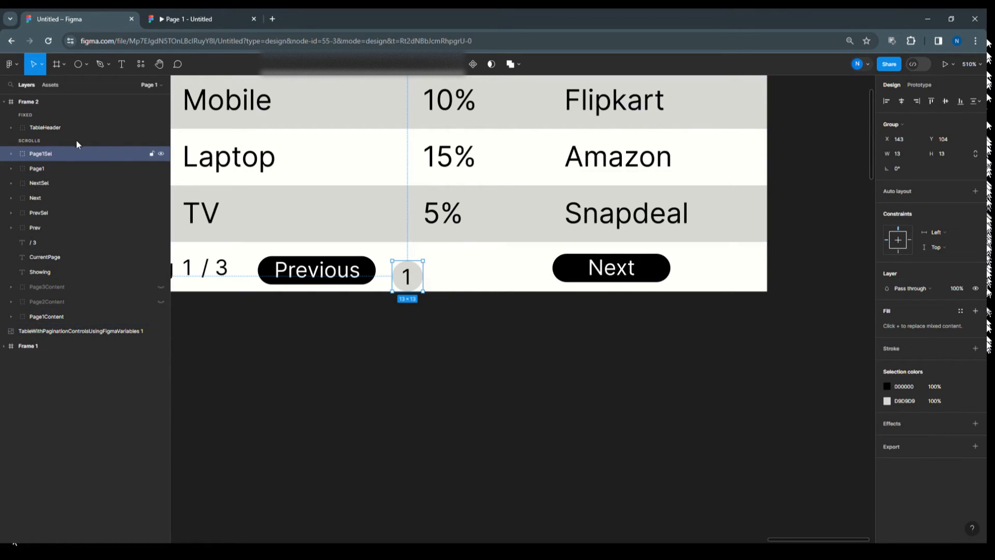
# Inside the Page1Sel group, fill the circle with black 000000 and the "1" text with white FFFFFF.
pyautogui.click(11, 154)
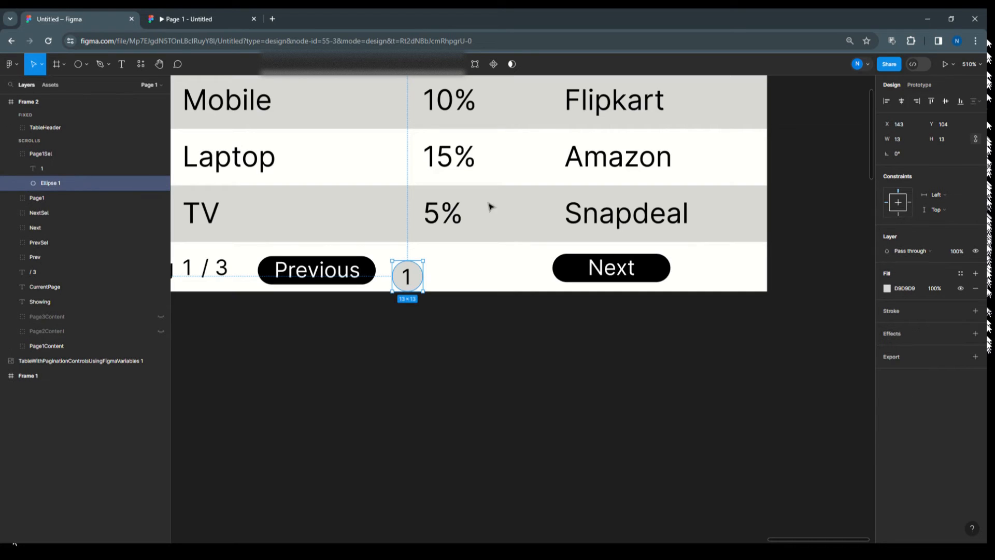
pyautogui.click(52, 183)
pyautogui.click(887, 288)
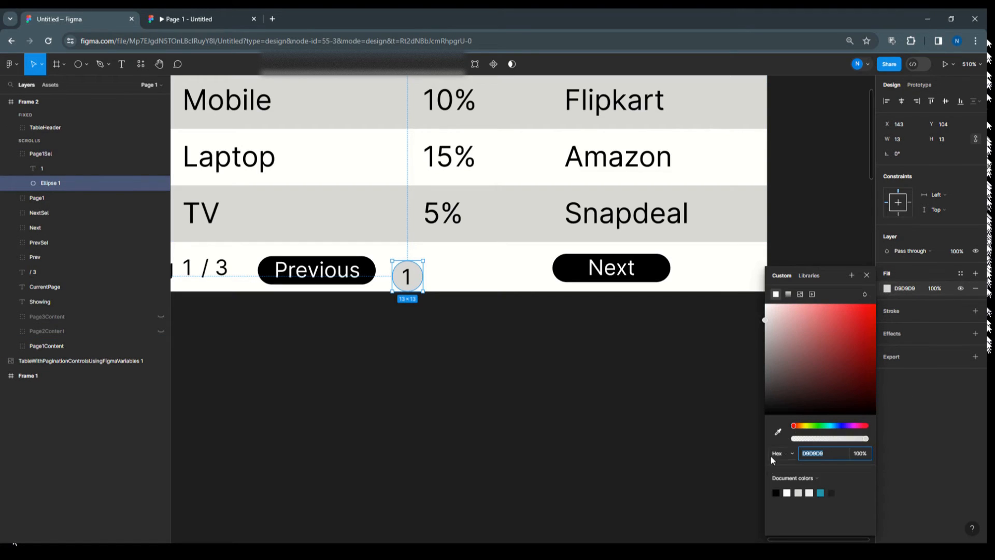
pyautogui.click(776, 490)
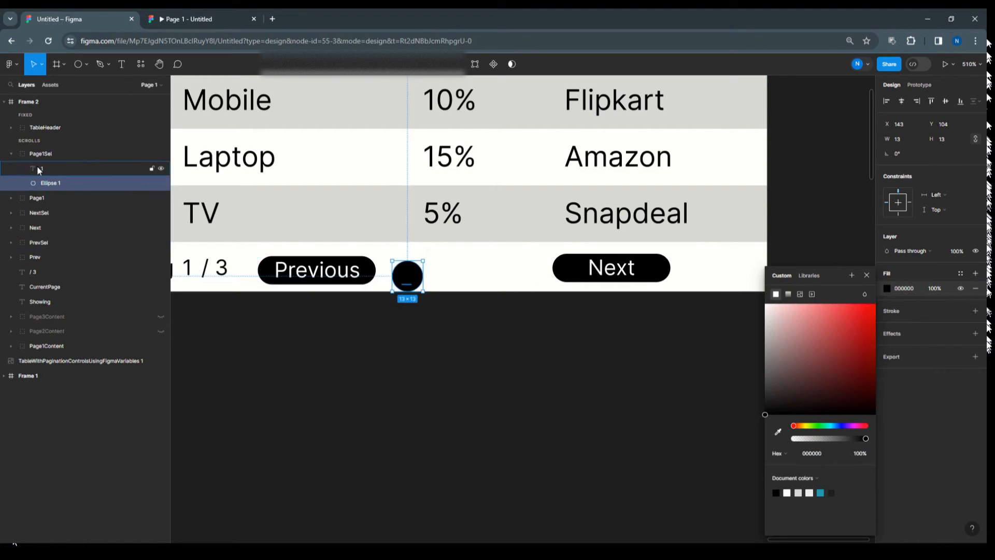
pyautogui.click(42, 169)
pyautogui.click(887, 385)
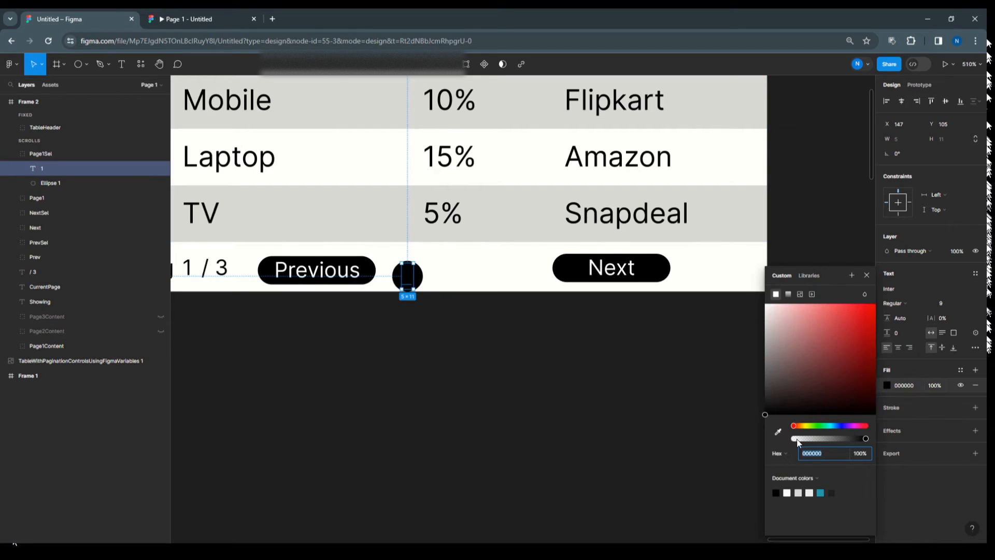
pyautogui.click(787, 492)
pyautogui.click(469, 368)
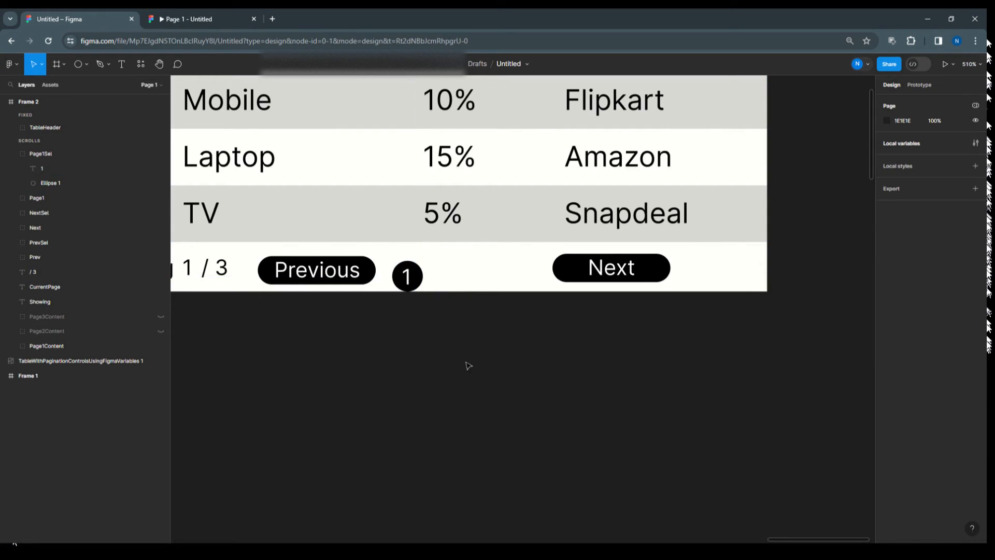
# Duplicate the Page1Sel and Page1 groups together and place the copies beside the originals at X 161, Y 100.
pyautogui.click(17, 154)
pyautogui.click(12, 153)
pyautogui.keyDown('shift'); pyautogui.click(41, 165); pyautogui.keyUp('shift')
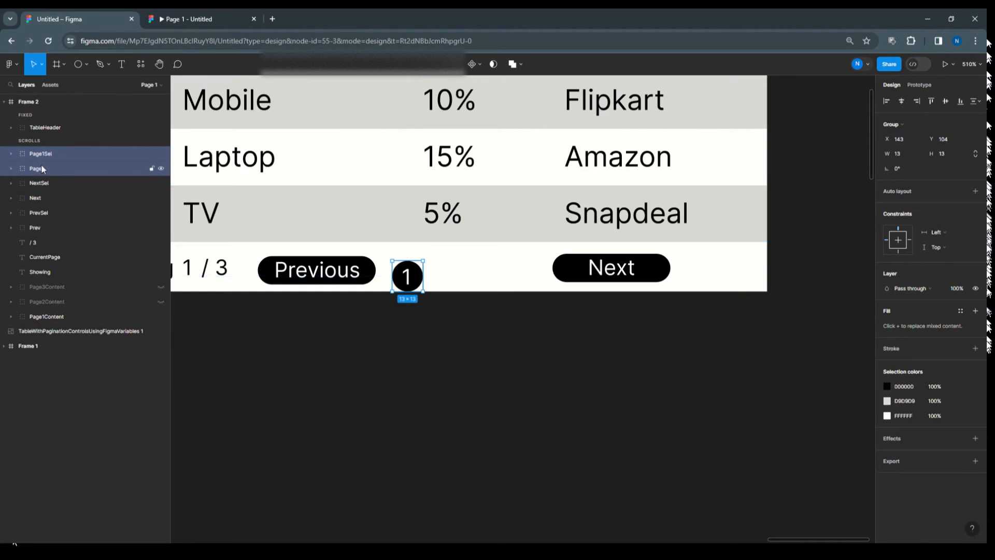
pyautogui.moveTo(406, 283); pyautogui.dragTo(460, 272)
pyautogui.click(486, 341)
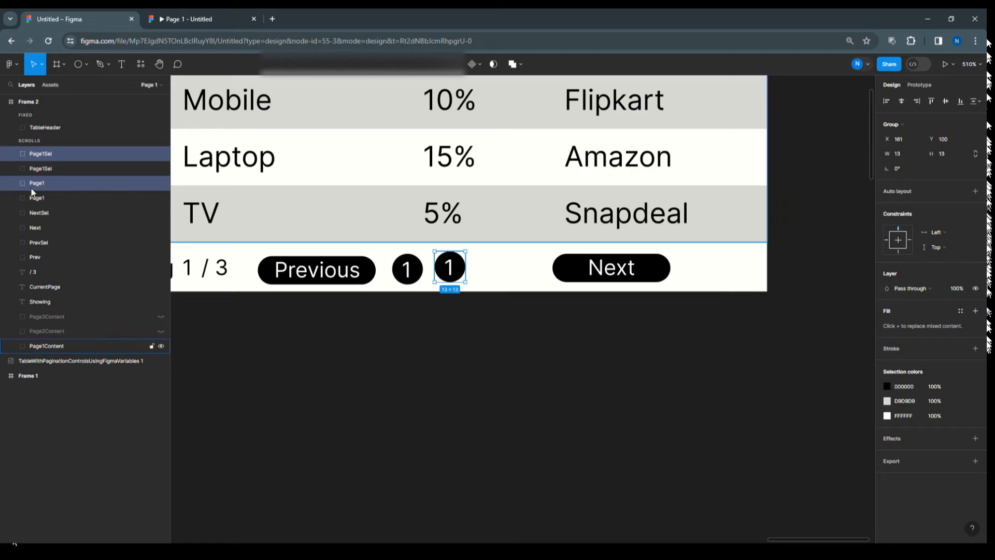
# Rename the copied page button groups Page2 for the normal state and Page2Sel for the selected state.
pyautogui.doubleClick(46, 184)
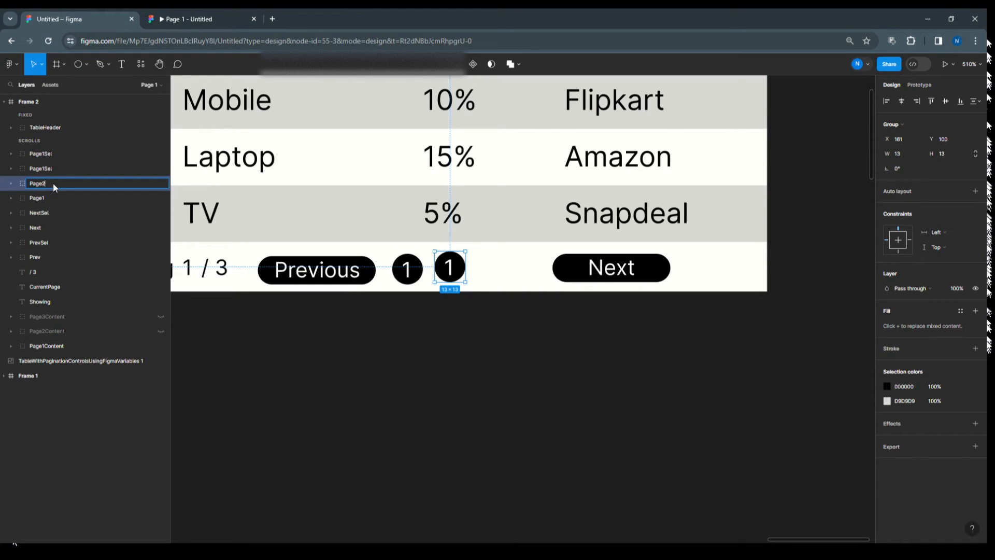
pyautogui.click(44, 155)
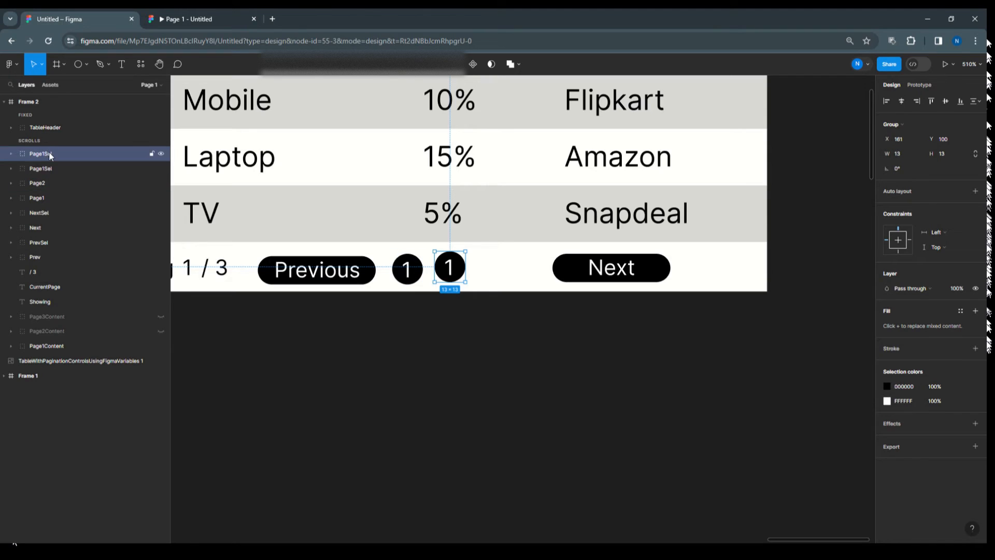
pyautogui.doubleClick(49, 153)
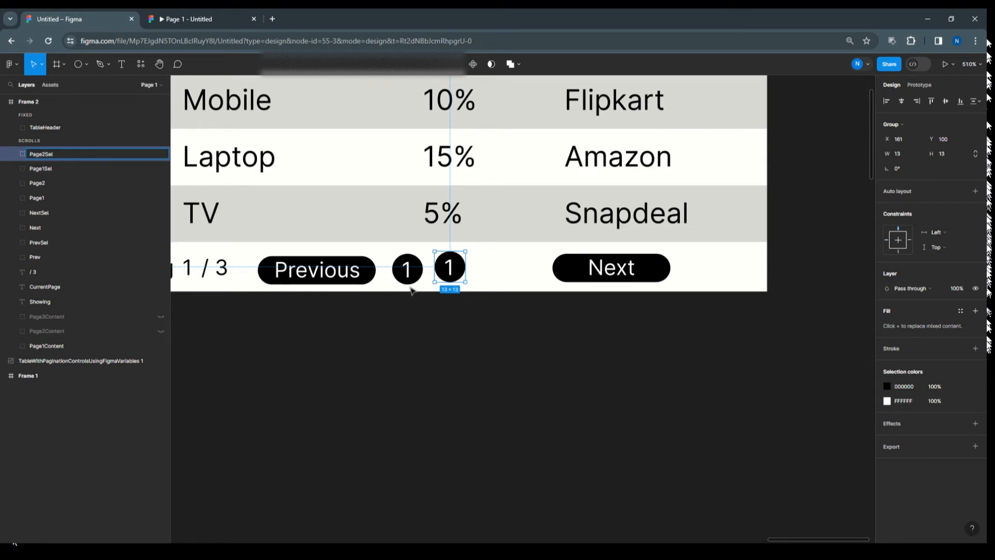
pyautogui.press('Escape')
pyautogui.press('Escape')
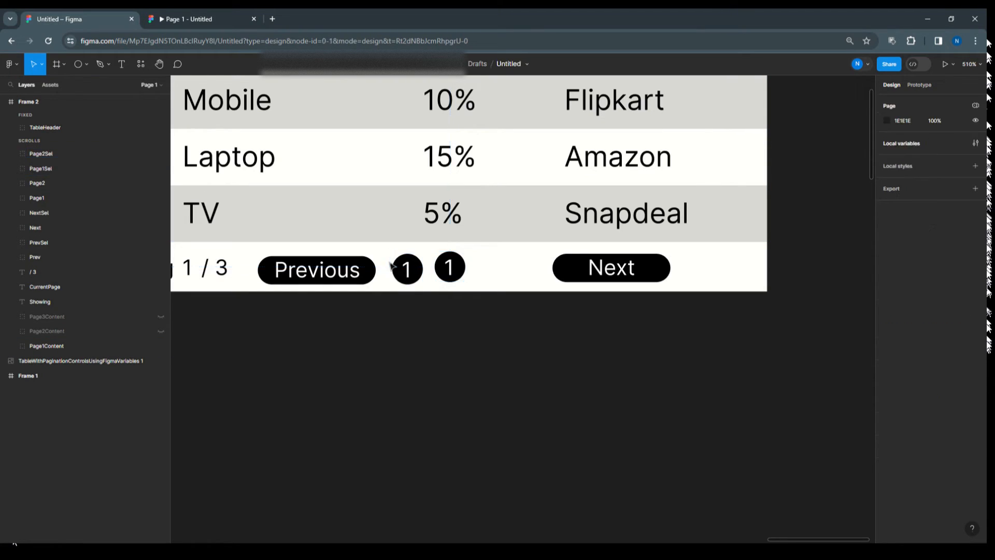
# Set the Y position of the Page2 and Page2Sel groups together to 101 to line them up with the page 1 button.
pyautogui.click(392, 266)
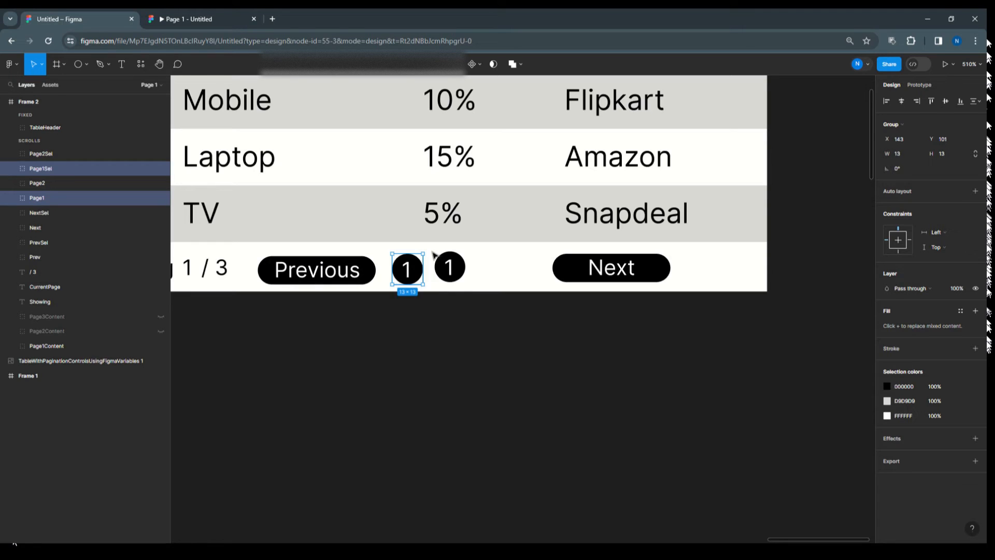
pyautogui.click(446, 262)
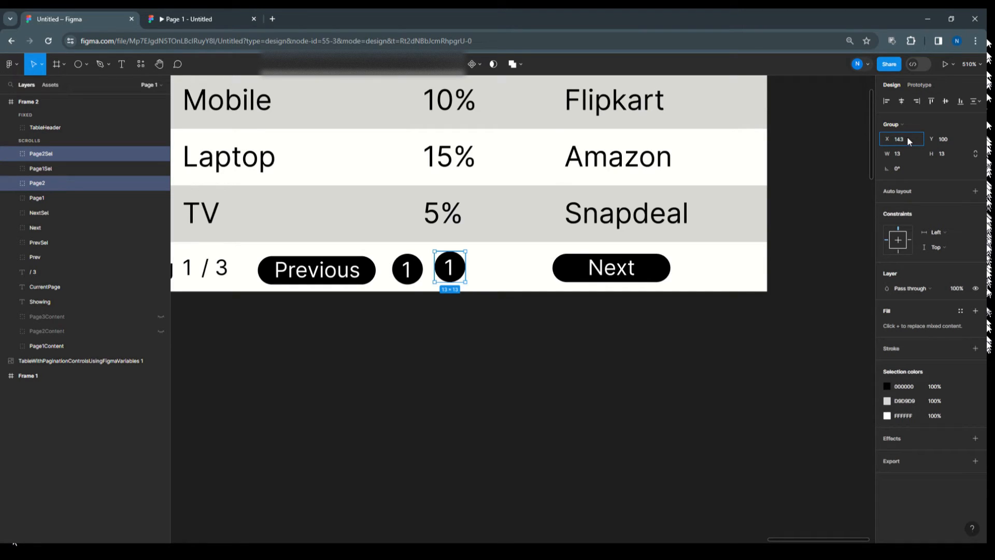
pyautogui.press('Return')
pyautogui.hotkey('ctrl', 'z')
pyautogui.press('Tab')
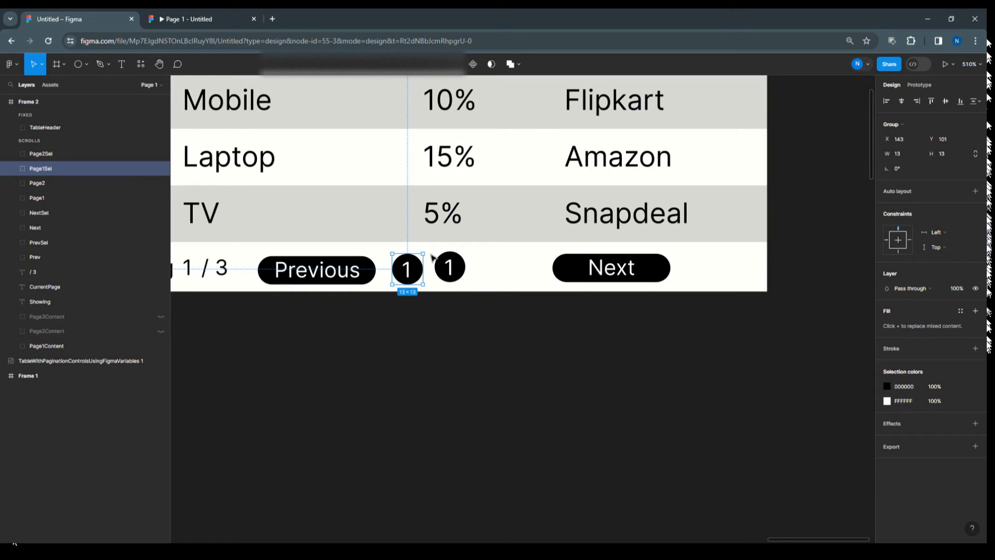
pyautogui.moveTo(426, 249); pyautogui.dragTo(469, 286)
pyautogui.hotkey('ctrl', 'z')
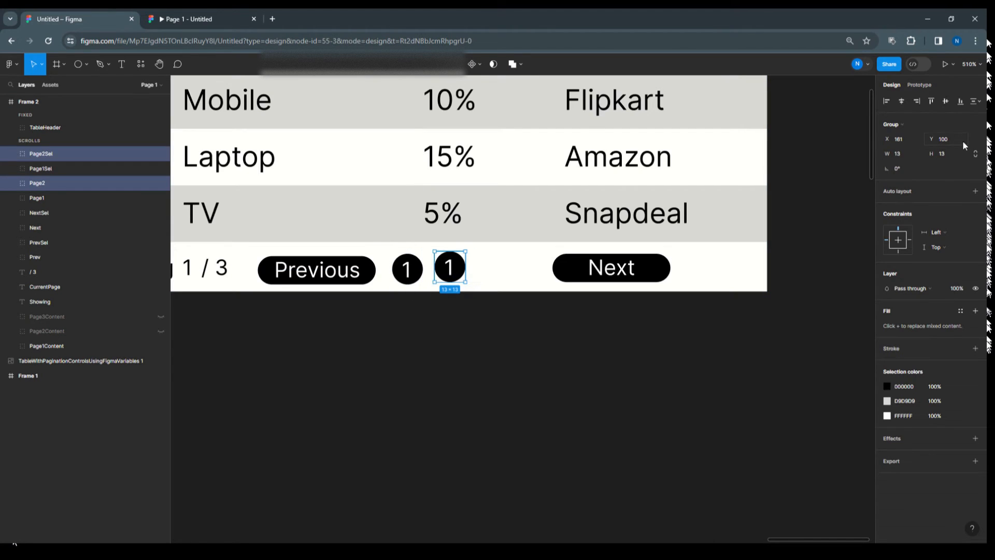
pyautogui.write('101')
pyautogui.press('Return')
pyautogui.click(562, 374)
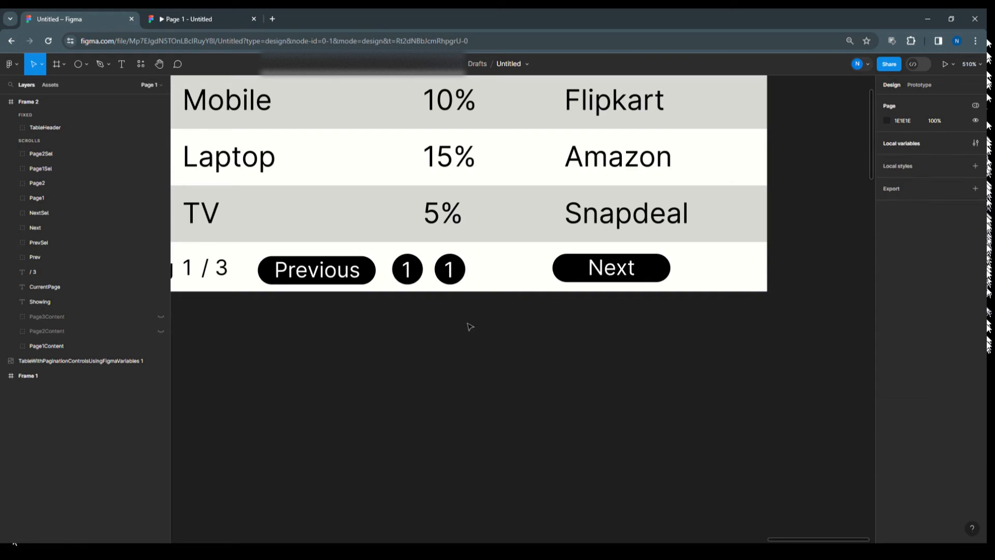
# Change the text inside the Page2Sel group to 2.
pyautogui.moveTo(432, 249); pyautogui.dragTo(471, 308)
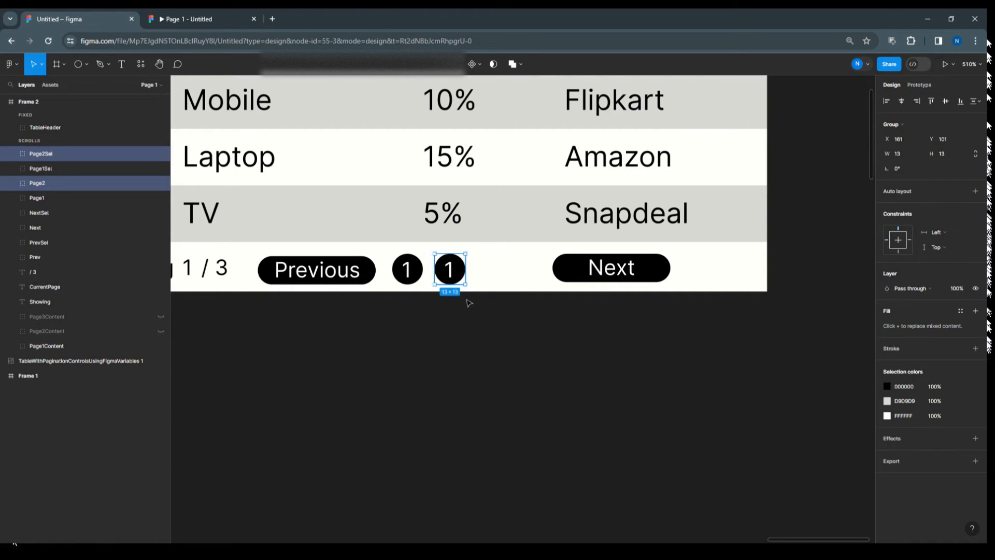
pyautogui.click(11, 183)
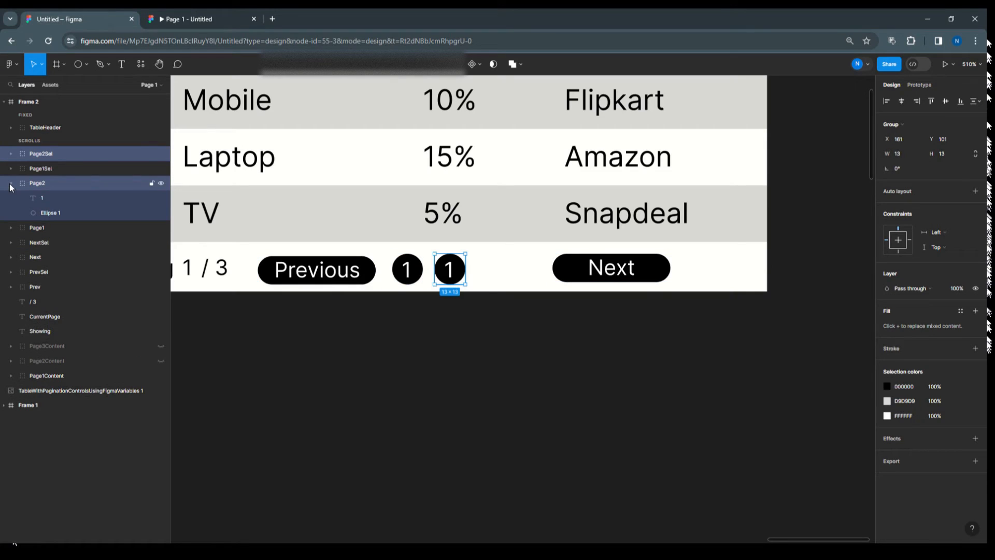
pyautogui.click(46, 198)
pyautogui.click(453, 272)
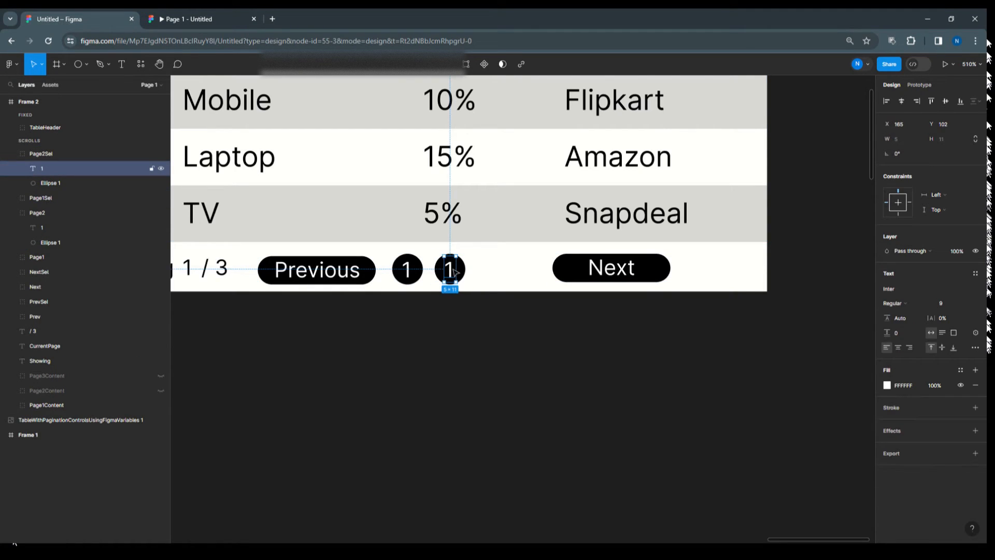
pyautogui.doubleClick(452, 270)
pyautogui.write('2')
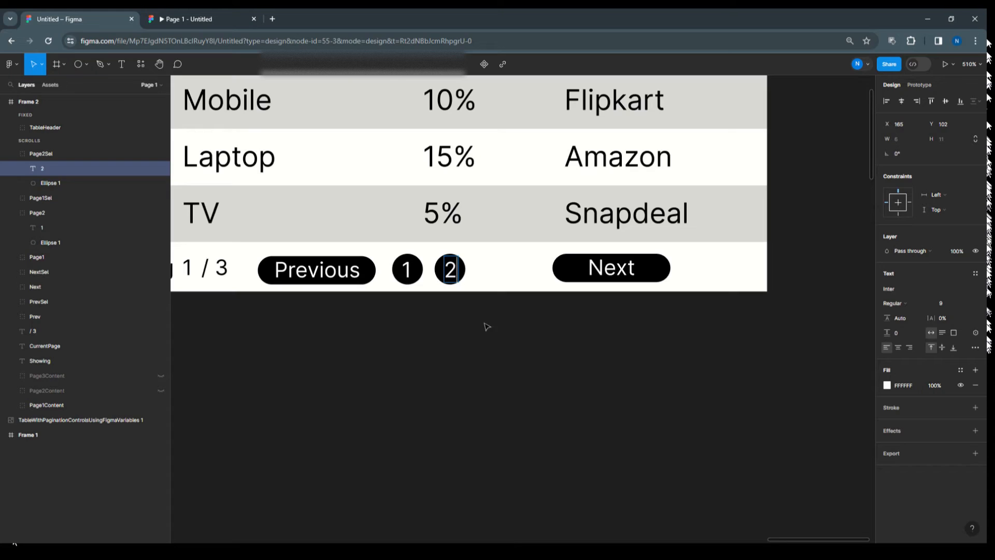
pyautogui.press('Escape')
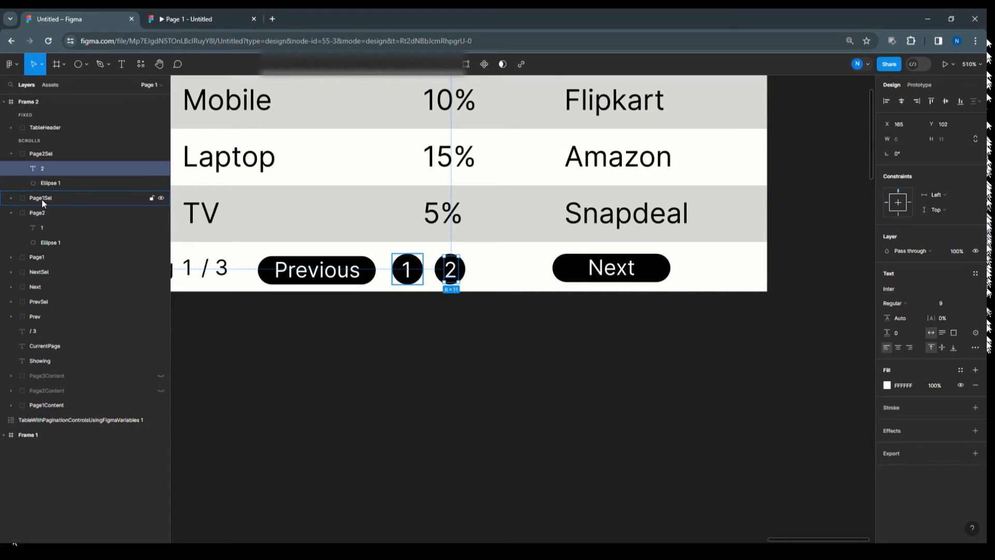
# Move Page2Sel aside to X 175, Y 101 and change the text of the uncovered Page2 group to 2.
pyautogui.click(42, 228)
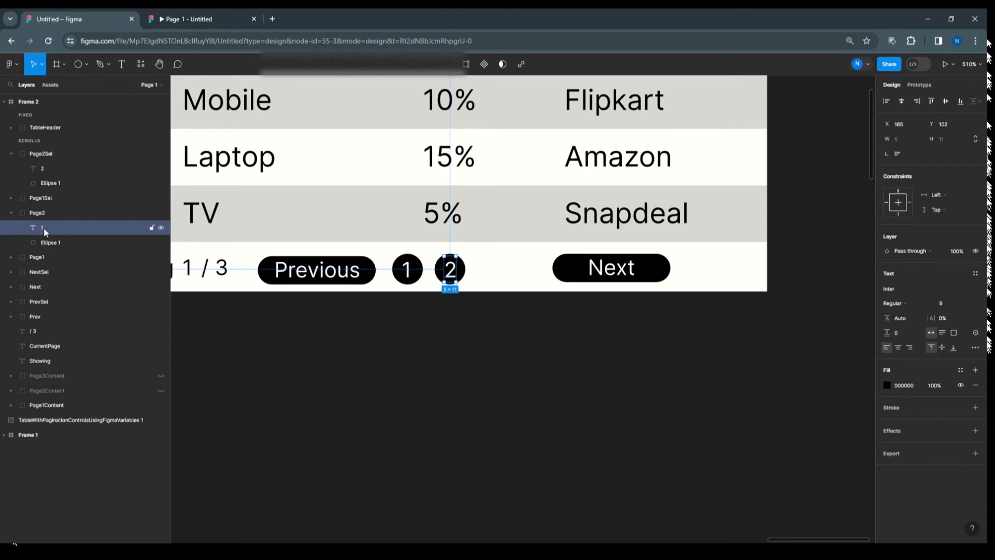
pyautogui.click(502, 332)
pyautogui.click(463, 272)
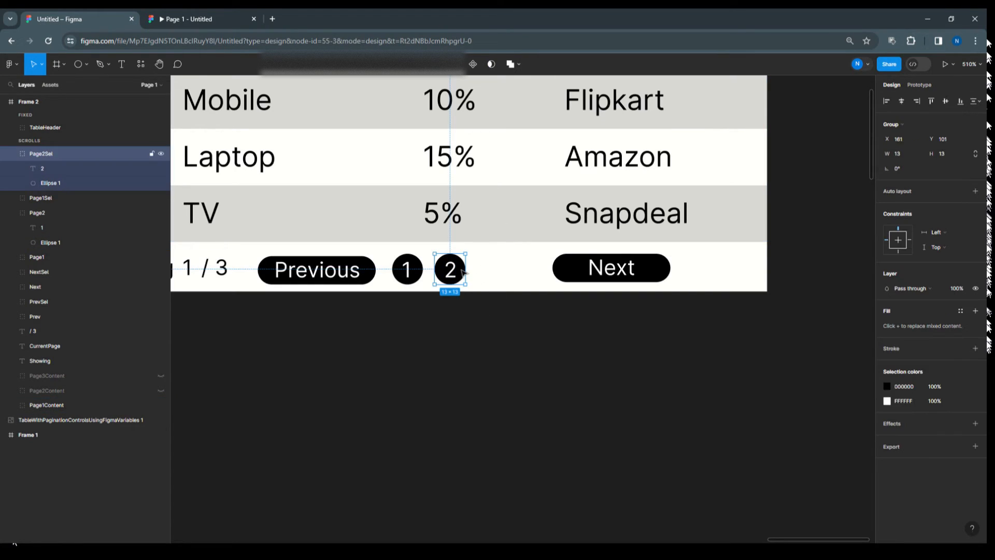
pyautogui.moveTo(463, 272); pyautogui.dragTo(496, 273)
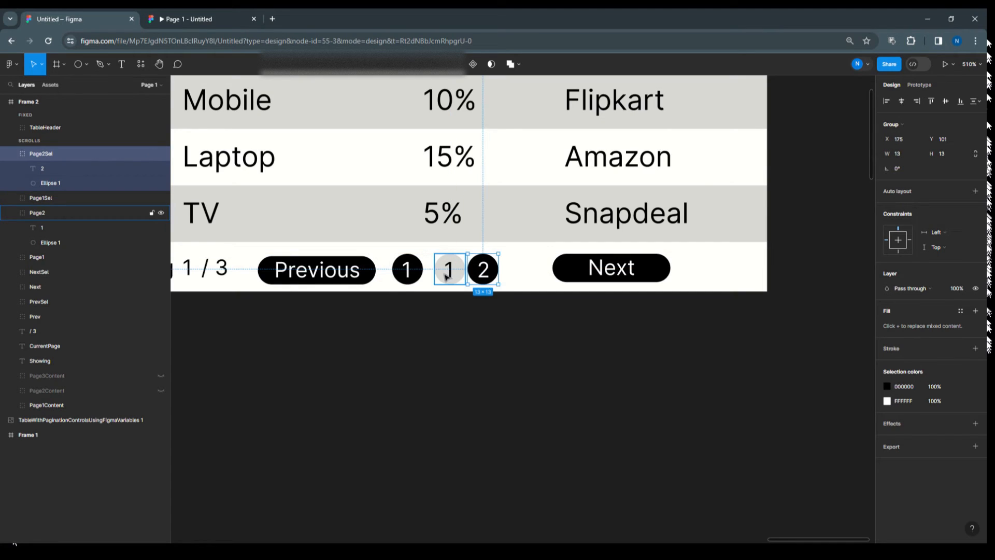
pyautogui.click(447, 275)
pyautogui.doubleClick(448, 272)
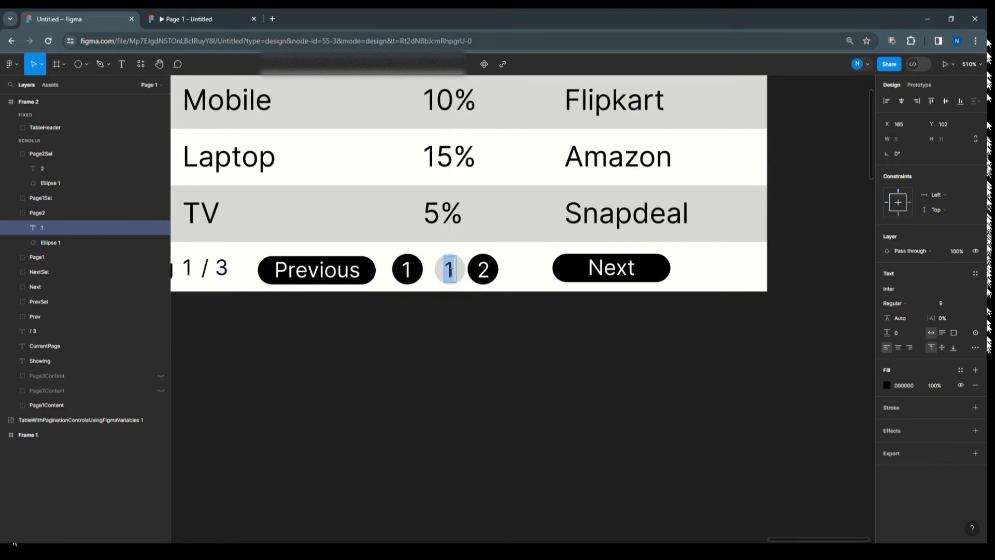
pyautogui.write('2')
pyautogui.click(511, 267)
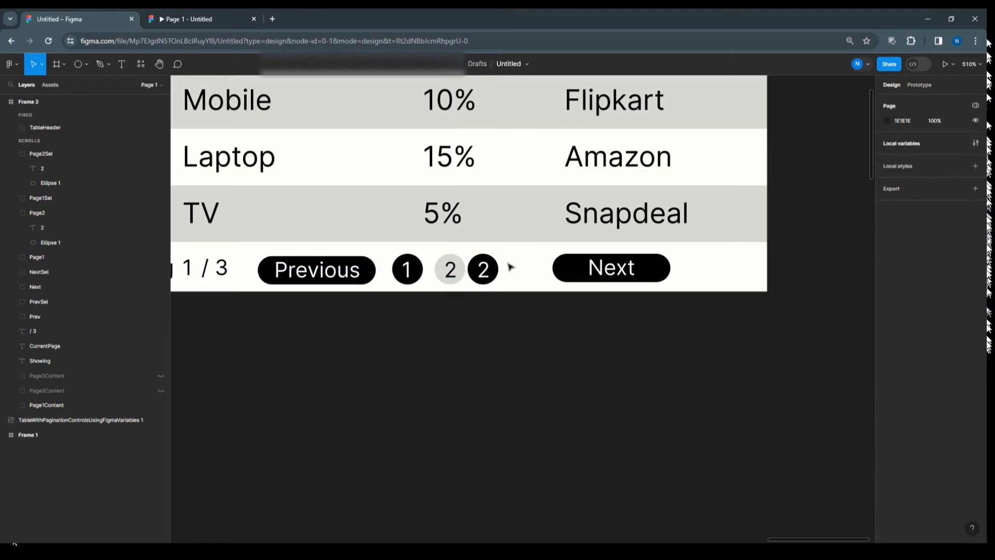
# Move the Page2Sel group back exactly over Page2 at X 161, Y 101.
pyautogui.click(483, 269)
pyautogui.moveTo(484, 269); pyautogui.dragTo(452, 276)
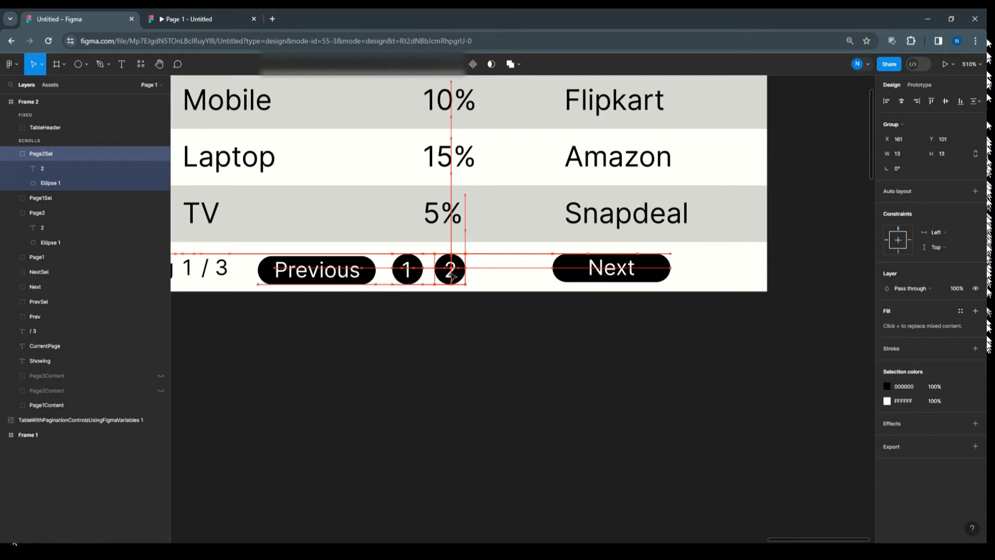
pyautogui.click(532, 306)
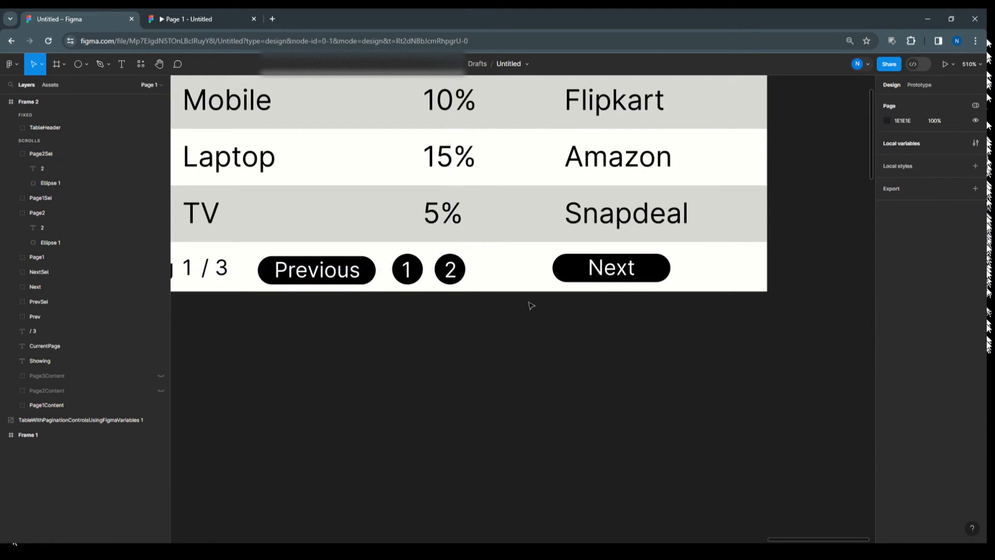
# Duplicate Page2 and Page2Sel together to X 179, Y 101 and rename the copies Page3 and Page3Sel.
pyautogui.moveTo(431, 256); pyautogui.dragTo(495, 268)
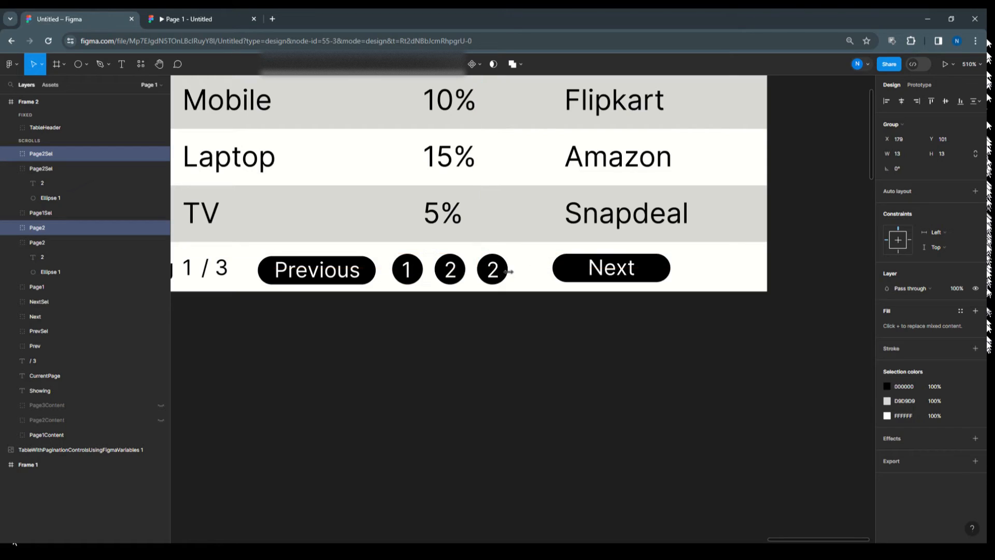
pyautogui.click(48, 228)
pyautogui.doubleClick(48, 229)
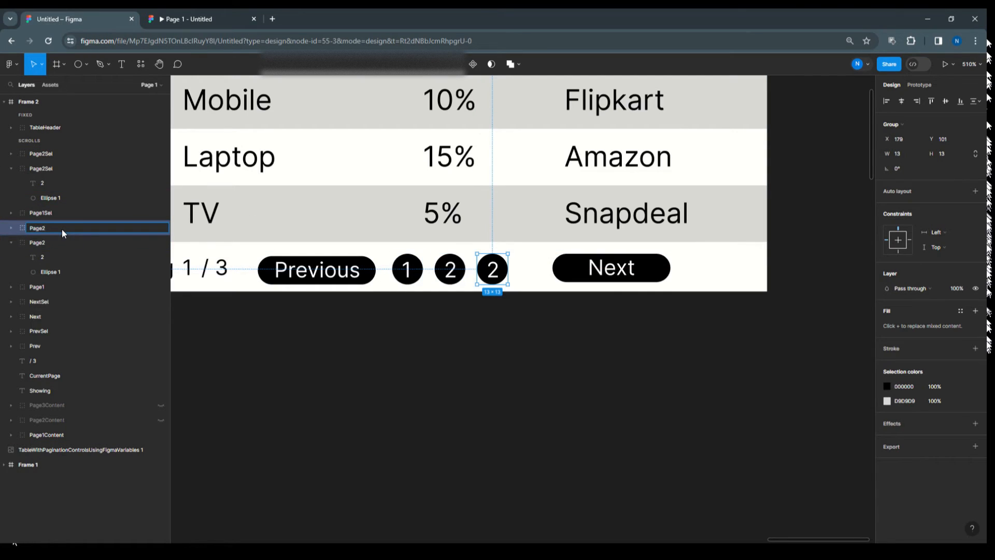
pyautogui.write('Page3')
pyautogui.click(536, 344)
pyautogui.click(486, 269)
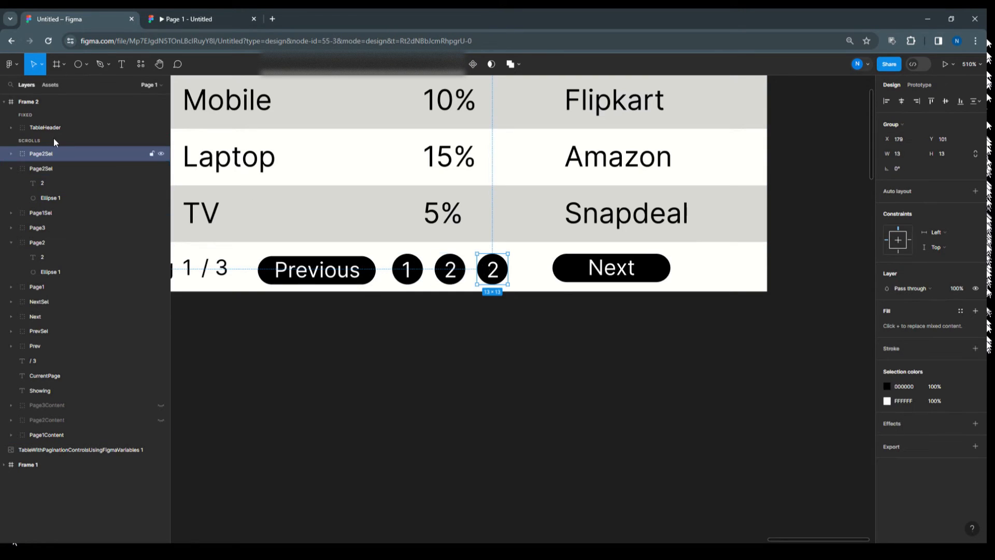
pyautogui.doubleClick(41, 154)
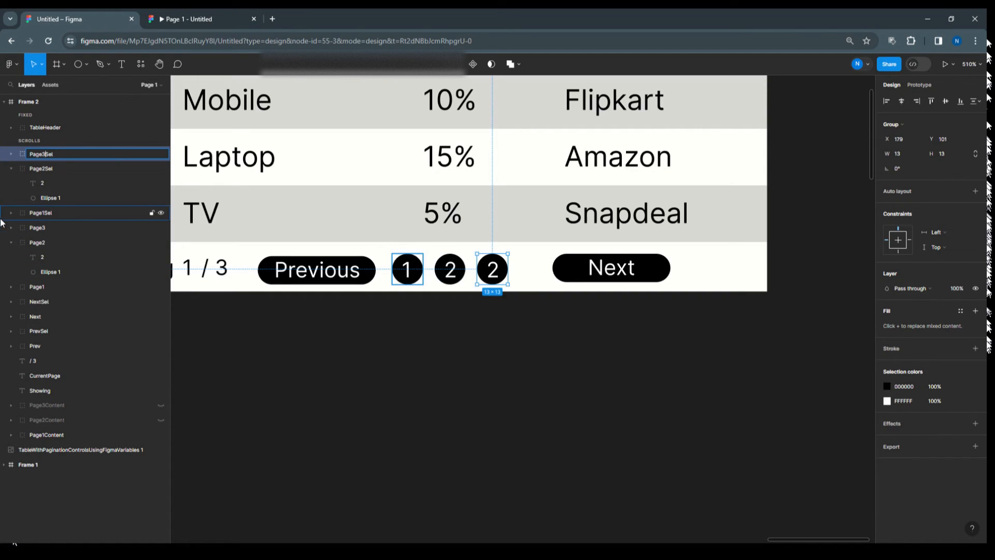
pyautogui.click(500, 337)
# Change the text inside the Page3Sel group to 3.
pyautogui.click(41, 154)
pyautogui.click(12, 154)
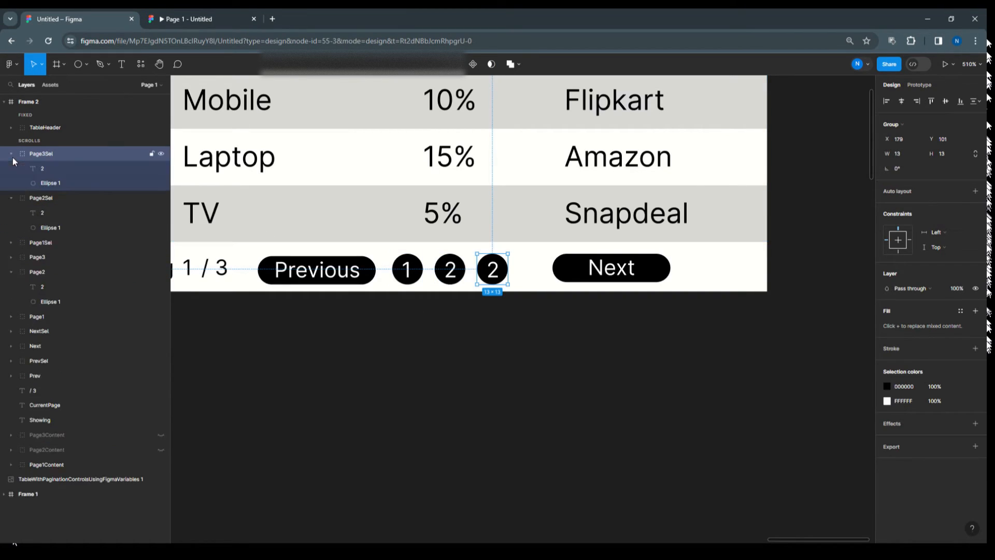
pyautogui.click(43, 169)
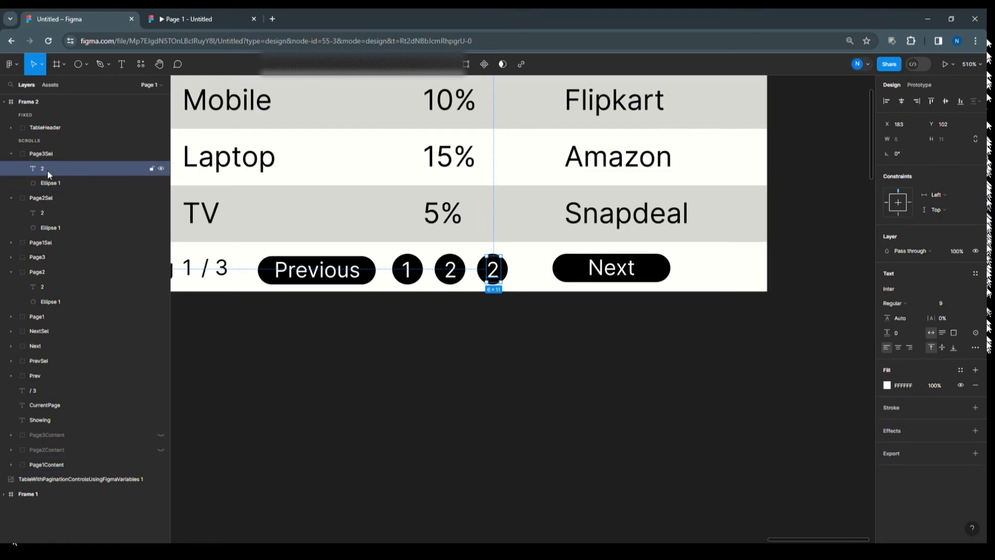
pyautogui.doubleClick(492, 273)
pyautogui.write('3')
pyautogui.press('Escape')
# Move Page3Sel aside toward the Next button and change the text of the uncovered Page3 group to 3.
pyautogui.click(39, 258)
pyautogui.click(11, 258)
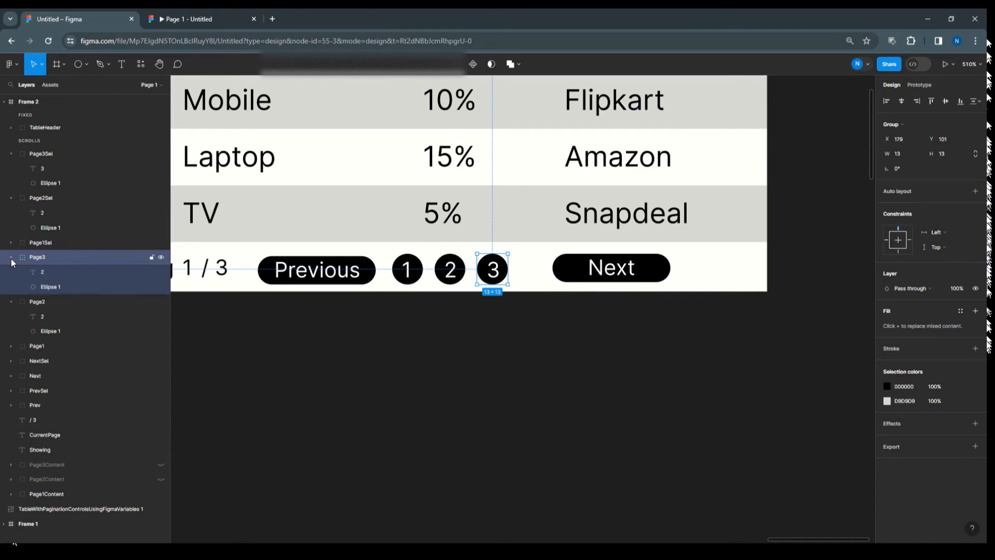
pyautogui.click(550, 307)
pyautogui.click(64, 154)
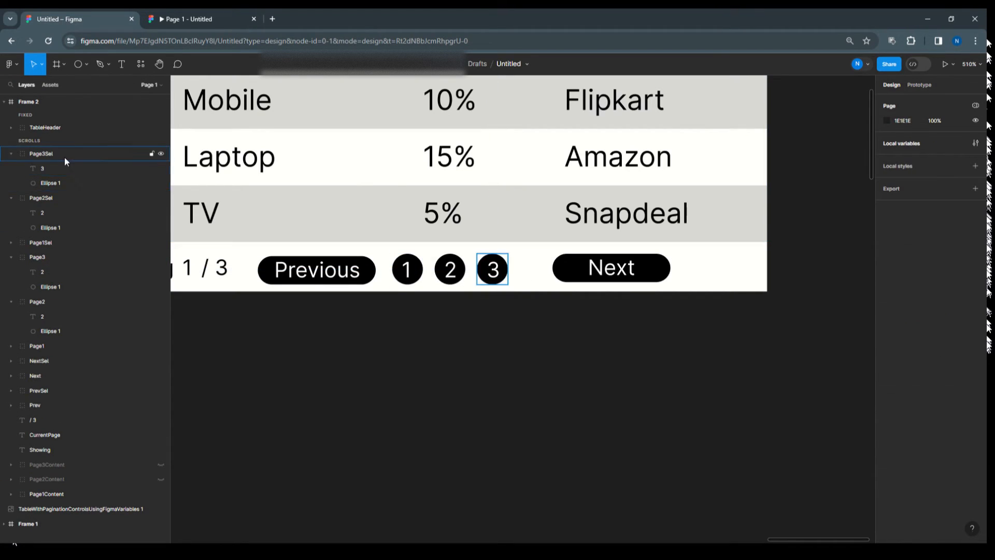
pyautogui.moveTo(493, 269); pyautogui.dragTo(533, 272)
pyautogui.click(497, 271)
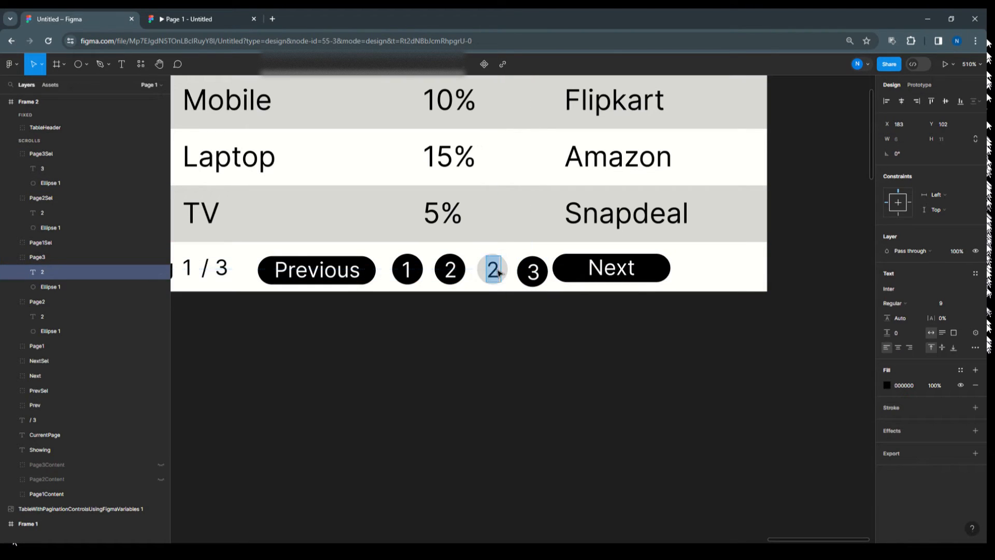
pyautogui.write('3')
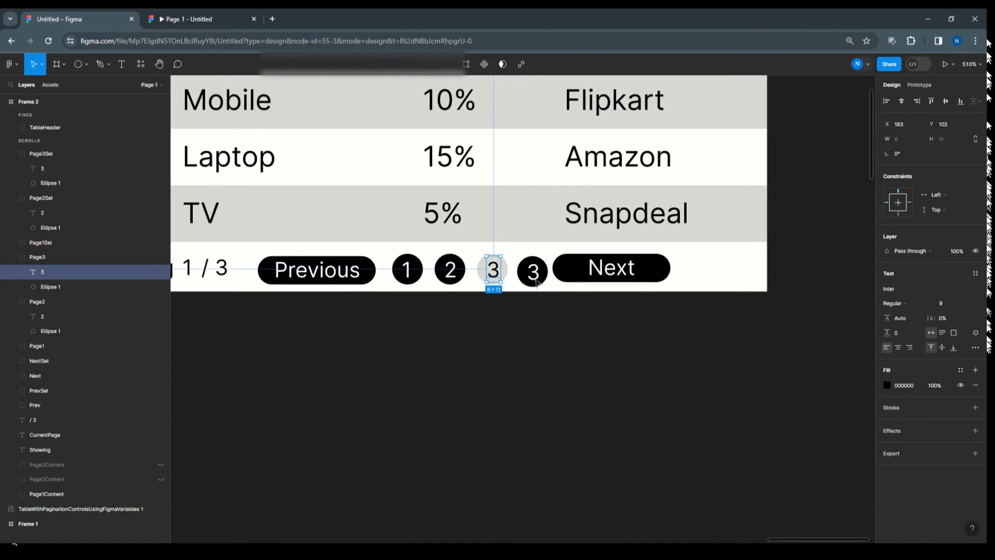
# Move the Page3Sel group back over the Page3 group.
pyautogui.click(532, 327)
pyautogui.moveTo(511, 253); pyautogui.dragTo(493, 265)
pyautogui.click(576, 318)
# Shift the Previous button and the three numbered page buttons, in both states, about 14 px right toward the Next button.
pyautogui.scroll(-3, 590, 313)
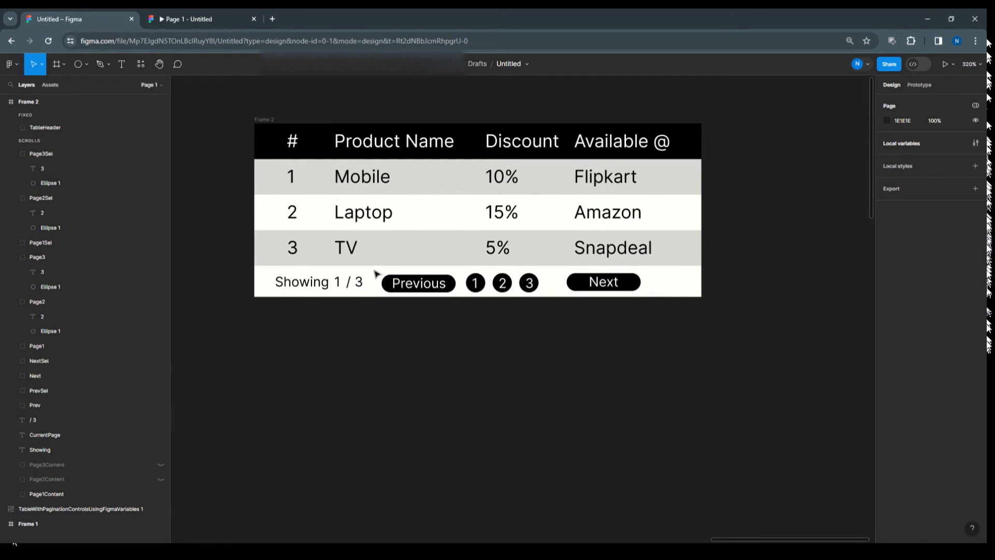
pyautogui.moveTo(376, 268); pyautogui.dragTo(428, 309)
pyautogui.hotkey('ctrl', 'z')
pyautogui.moveTo(376, 276); pyautogui.dragTo(542, 302)
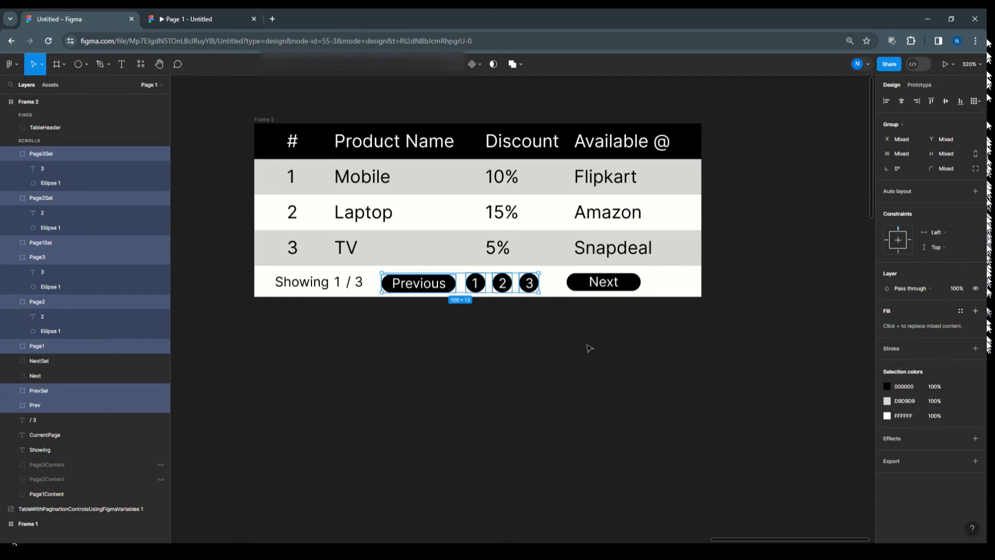
pyautogui.hotkey('shift', 'Right')
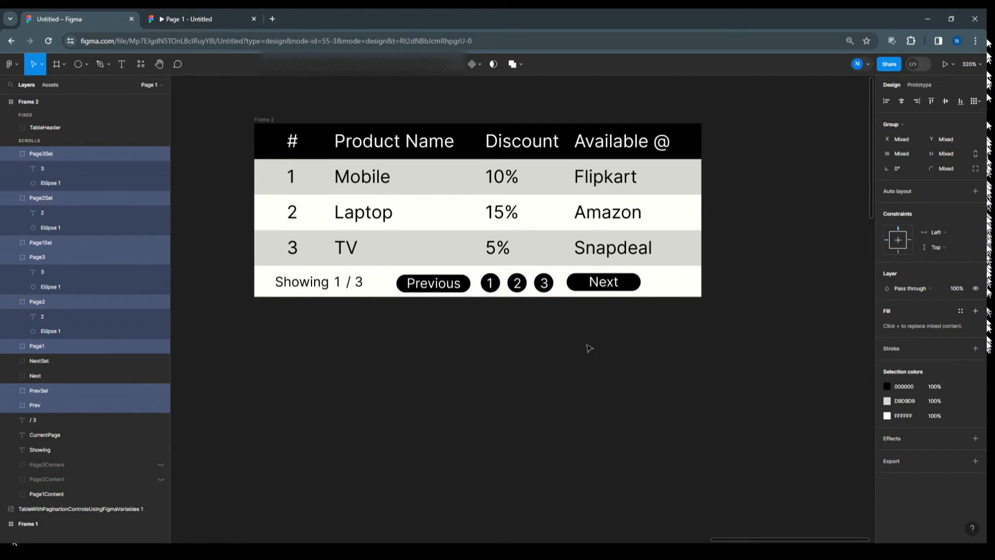
pyautogui.press('Right')
pyautogui.press('Right')
pyautogui.press('Right')
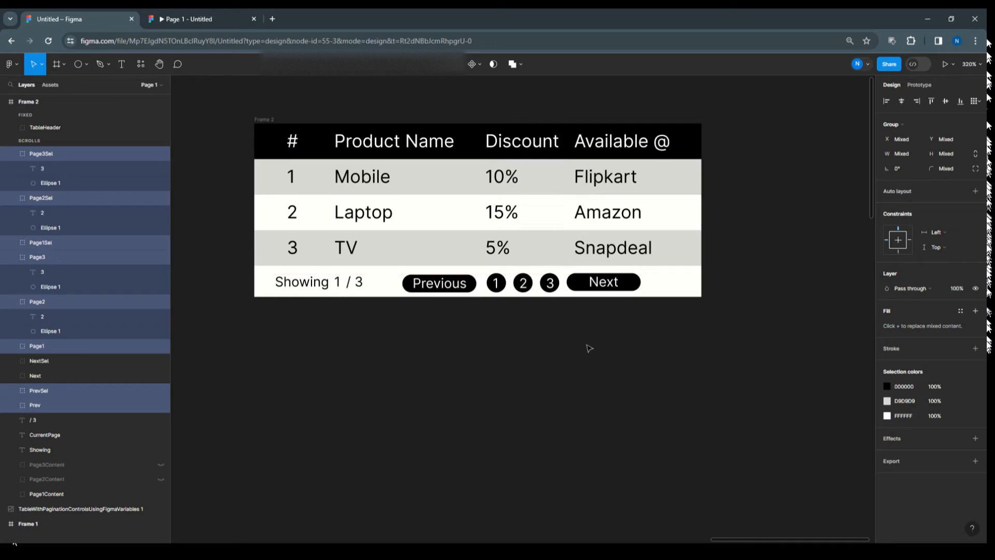
# Nudge the Previous button and the three numbered page buttons, in both states, slightly left away from the Next button.
pyautogui.press('Left')
pyautogui.press('Left')
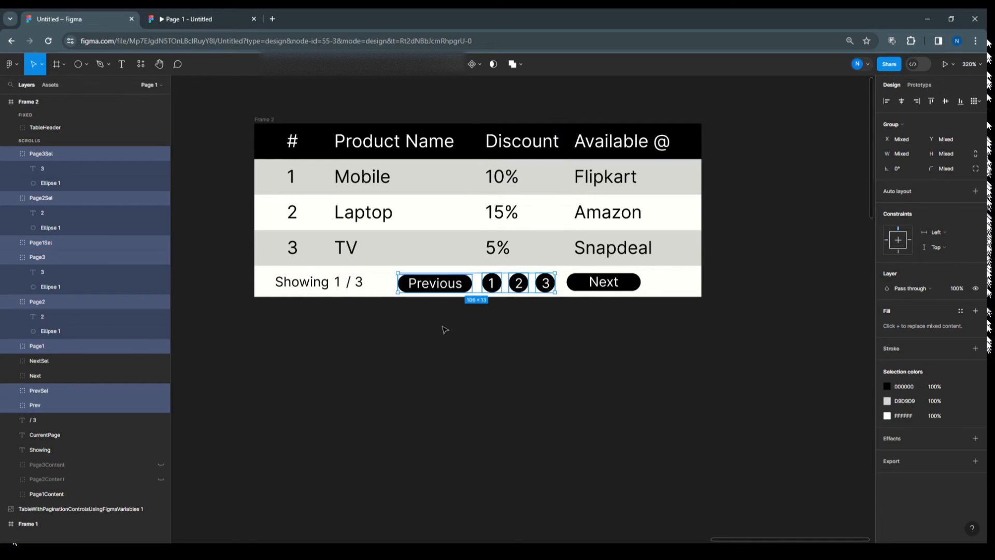
pyautogui.click(442, 328)
# Shift all the Previous, Next and numbered page buttons together about 31 px right toward the table's right edge.
pyautogui.moveTo(391, 277); pyautogui.dragTo(660, 313)
pyautogui.press('Right')
pyautogui.press('Right')
pyautogui.press('Right')
pyautogui.press('Right')
pyautogui.press('Right')
pyautogui.press('Right')
pyautogui.press('Right')
pyautogui.press('Right')
pyautogui.press('Right')
pyautogui.press('Right')
pyautogui.press('Right')
pyautogui.press('Right')
pyautogui.press('Right')
pyautogui.press('Right')
pyautogui.press('Right')
pyautogui.press('Right')
pyautogui.press('Right')
pyautogui.press('Right')
pyautogui.press('Right')
pyautogui.press('Right')
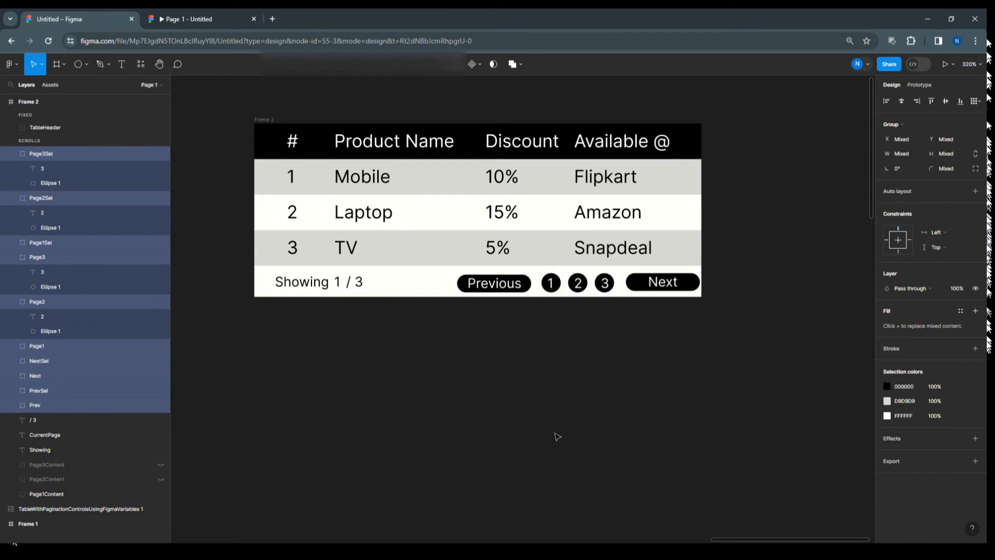
pyautogui.press('Left')
pyautogui.press('Left')
pyautogui.press('Left')
pyautogui.press('Left')
pyautogui.press('Left')
pyautogui.press('Left')
pyautogui.press('Left')
pyautogui.press('Left')
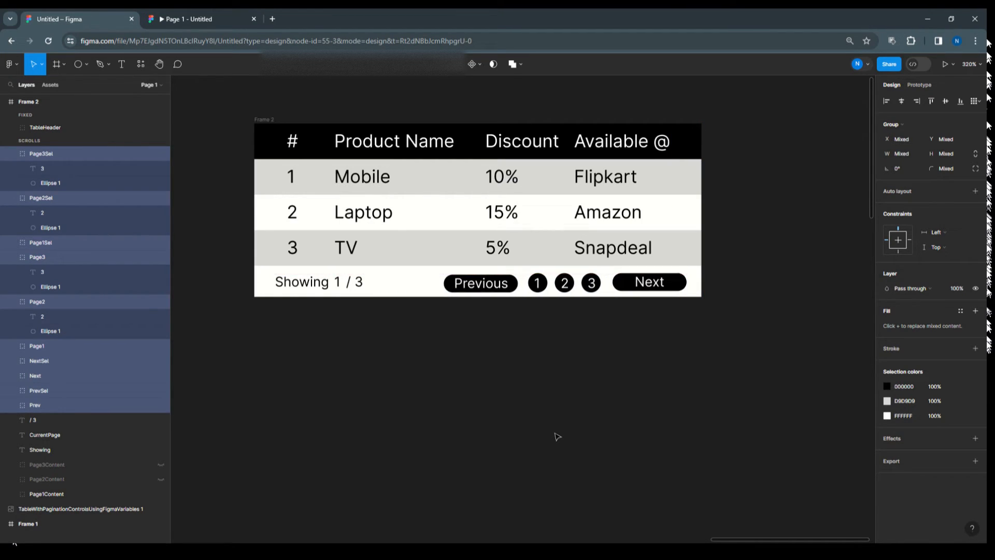
pyautogui.click(466, 398)
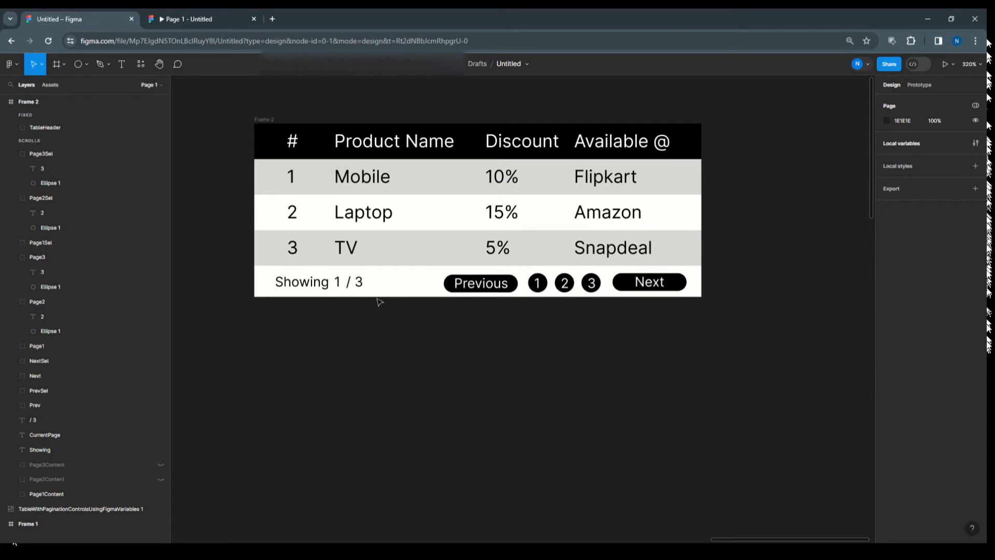
# Shift the three texts of the Showing 1 / 3 page indicator together about 4 px left.
pyautogui.moveTo(375, 302); pyautogui.dragTo(273, 271)
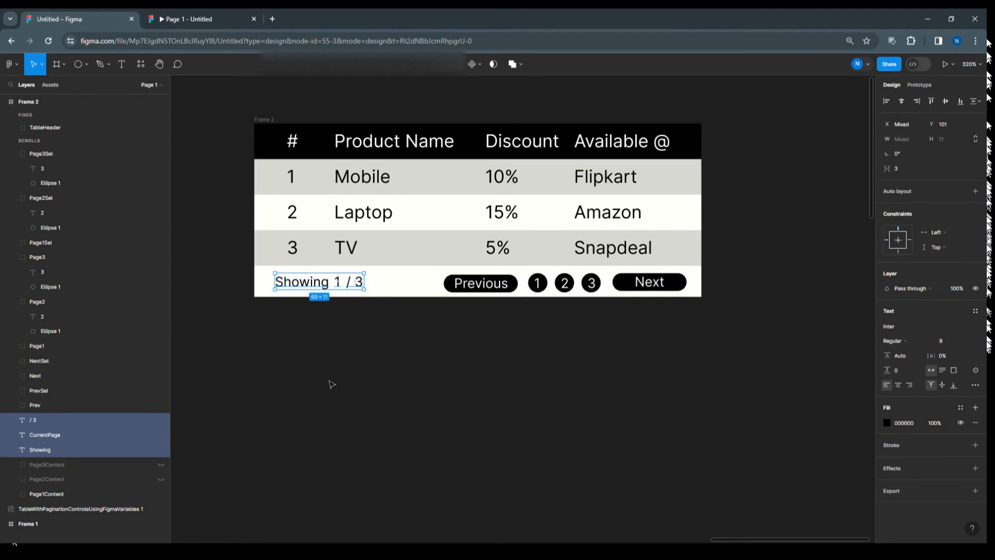
pyautogui.press('Left')
pyautogui.press('Left')
pyautogui.press('Left')
pyautogui.press('Left')
pyautogui.press('Left')
pyautogui.press('Left')
pyautogui.press('Left')
pyautogui.press('Left')
pyautogui.press('Left')
pyautogui.press('Left')
pyautogui.press('Left')
pyautogui.press('Left')
pyautogui.press('Left')
pyautogui.press('Left')
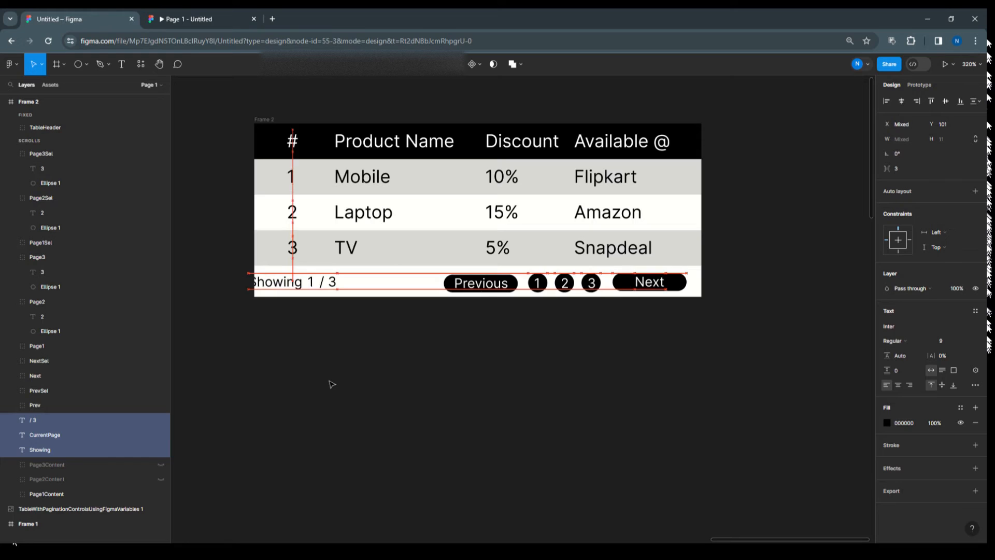
pyautogui.press('Right')
pyautogui.press('Right')
pyautogui.press('Right')
pyautogui.press('Right')
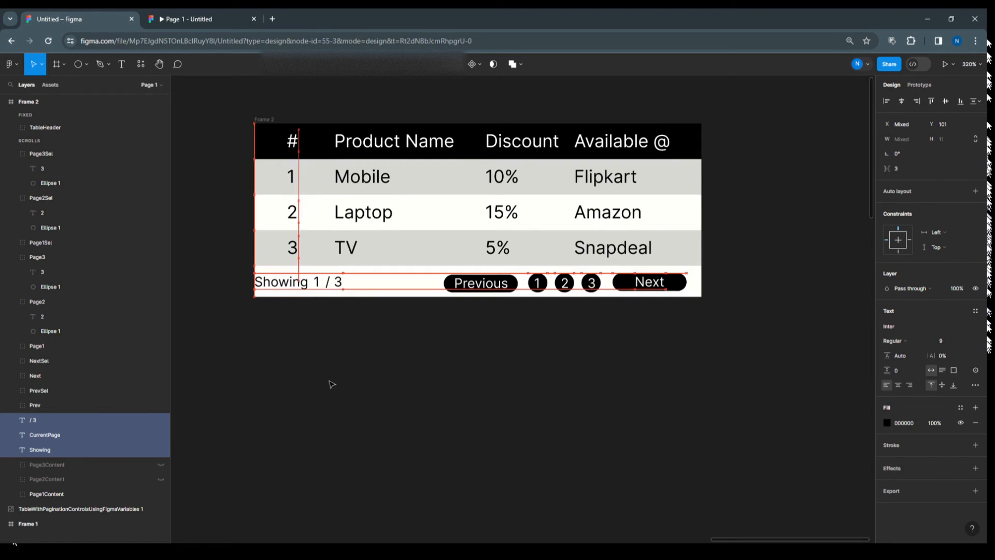
pyautogui.press('Right')
pyautogui.press('Right')
pyautogui.press('Right')
pyautogui.press('Right')
pyautogui.press('Right')
pyautogui.press('Right')
pyautogui.press('Right')
pyautogui.press('Right')
pyautogui.press('Right')
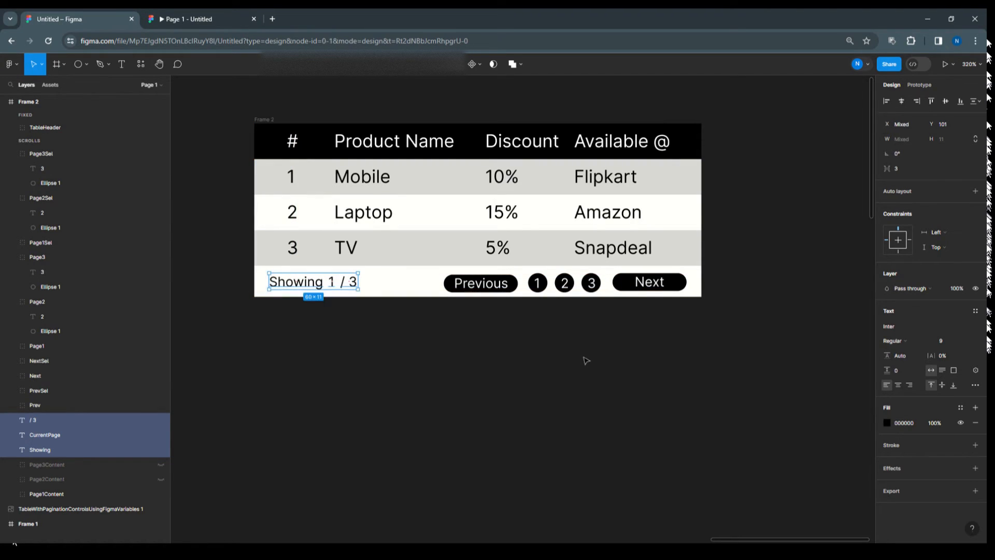
pyautogui.click(586, 360)
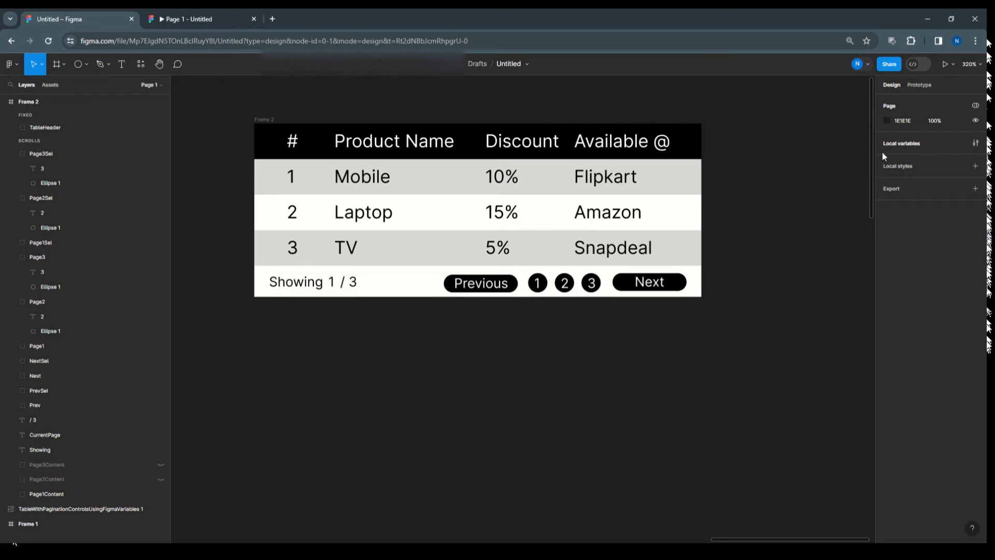
# Open the local variables below the table and duplicate the Boolean variable Pag3Content as Page1.
pyautogui.click(975, 143)
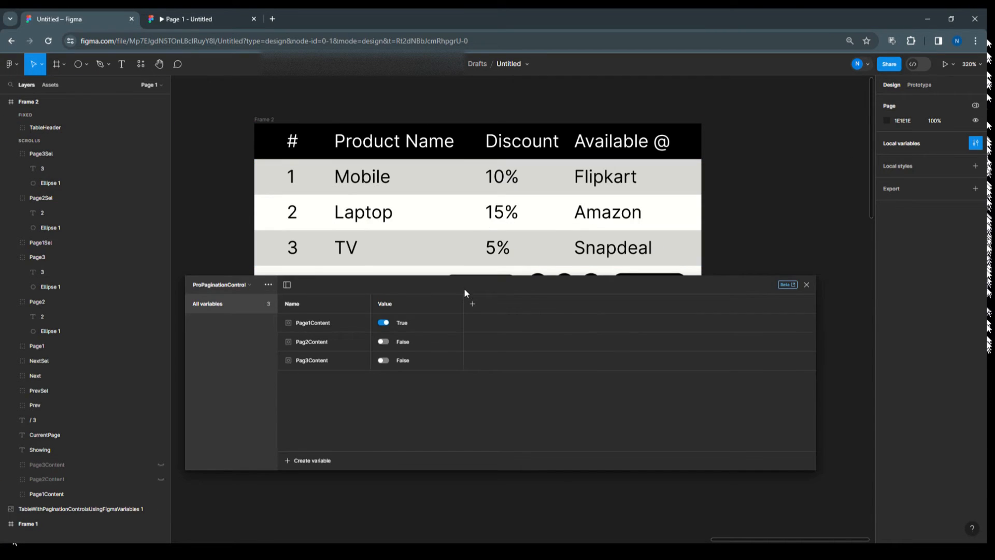
pyautogui.moveTo(464, 293); pyautogui.dragTo(466, 320)
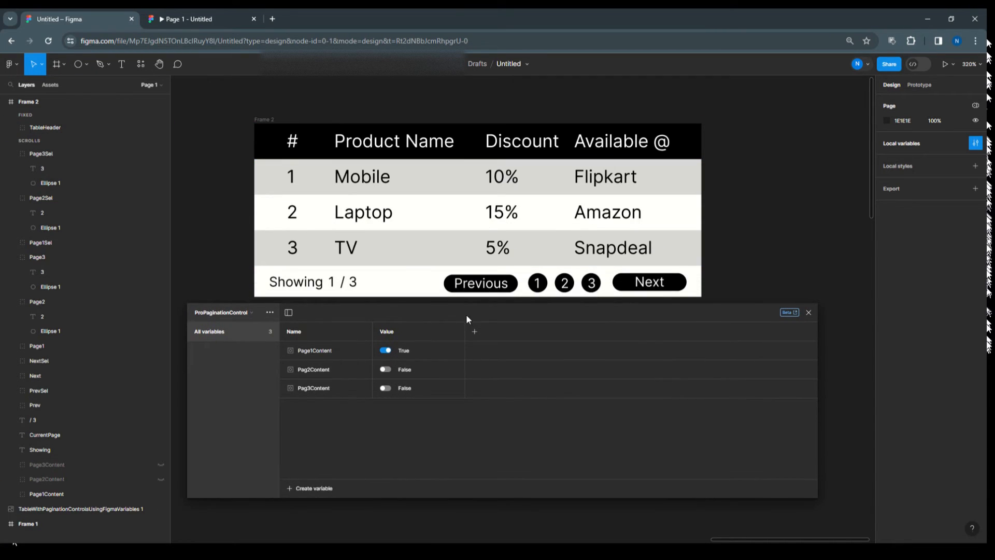
pyautogui.click(328, 389)
pyautogui.rightClick(328, 389)
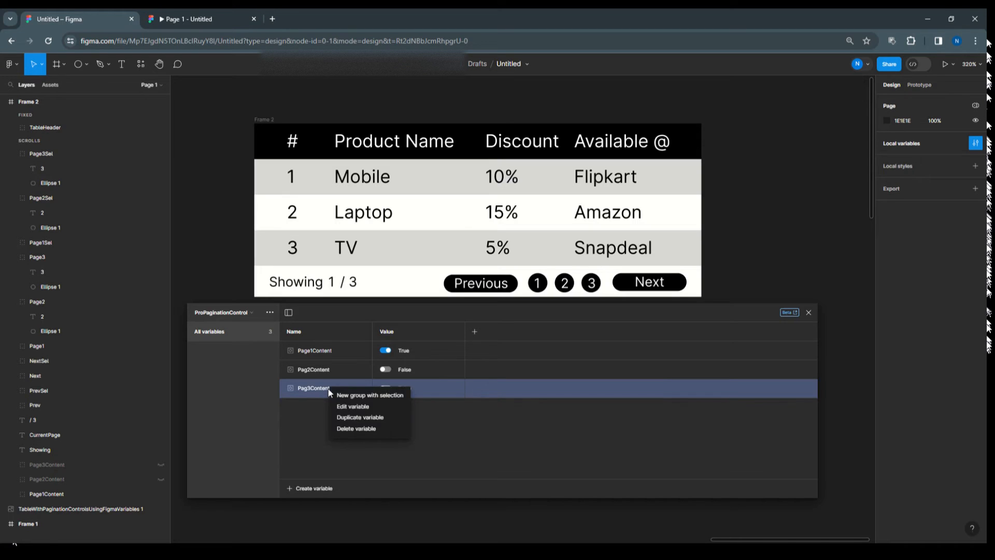
pyautogui.click(341, 417)
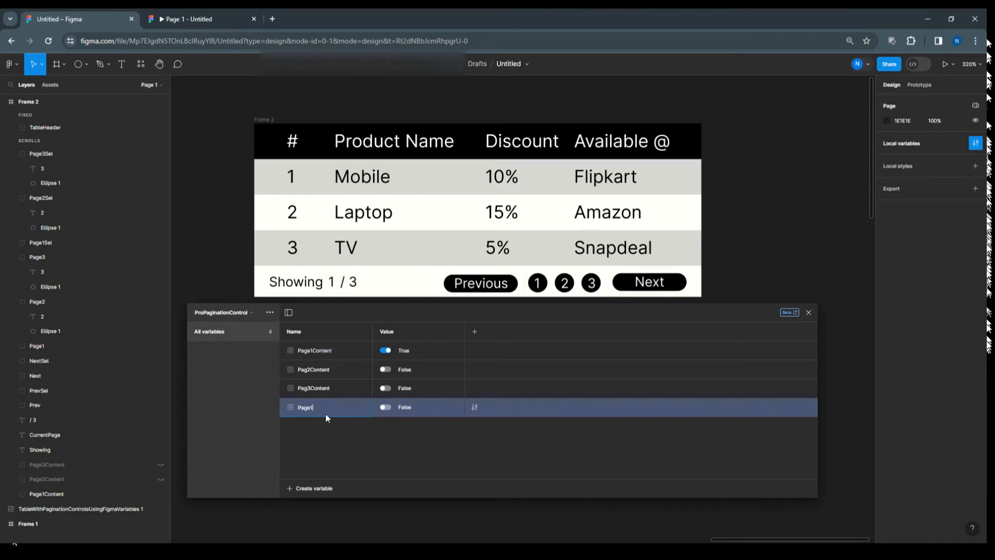
# Duplicate the Page1 variable to create two more Boolean variables named Page2 and Page3.
pyautogui.rightClick(333, 408)
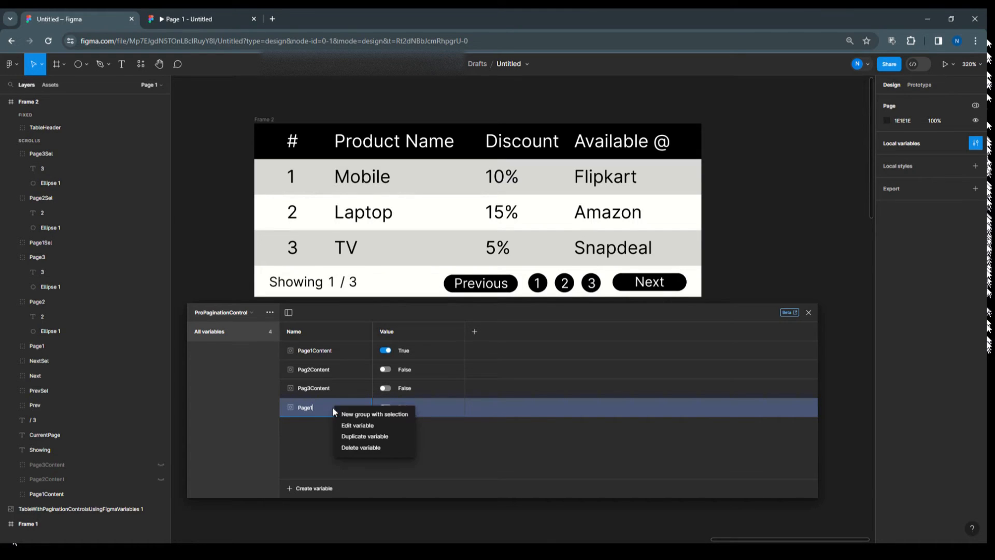
pyautogui.click(344, 437)
pyautogui.click(312, 426)
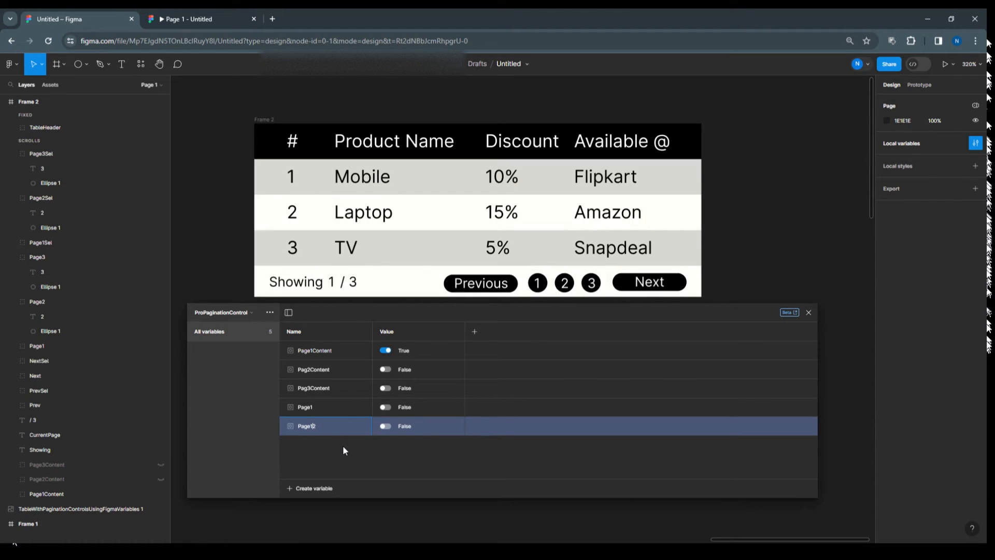
pyautogui.rightClick(319, 425)
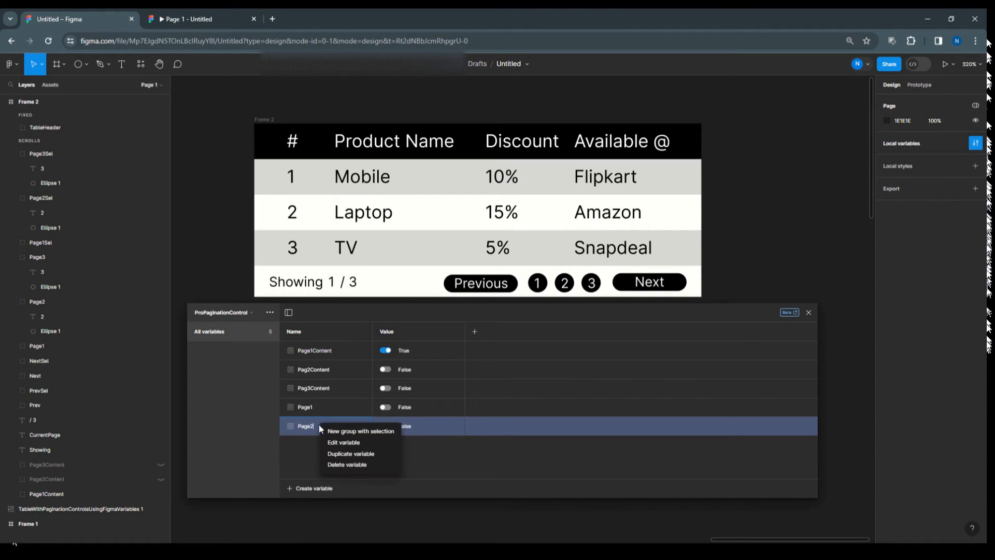
pyautogui.click(334, 455)
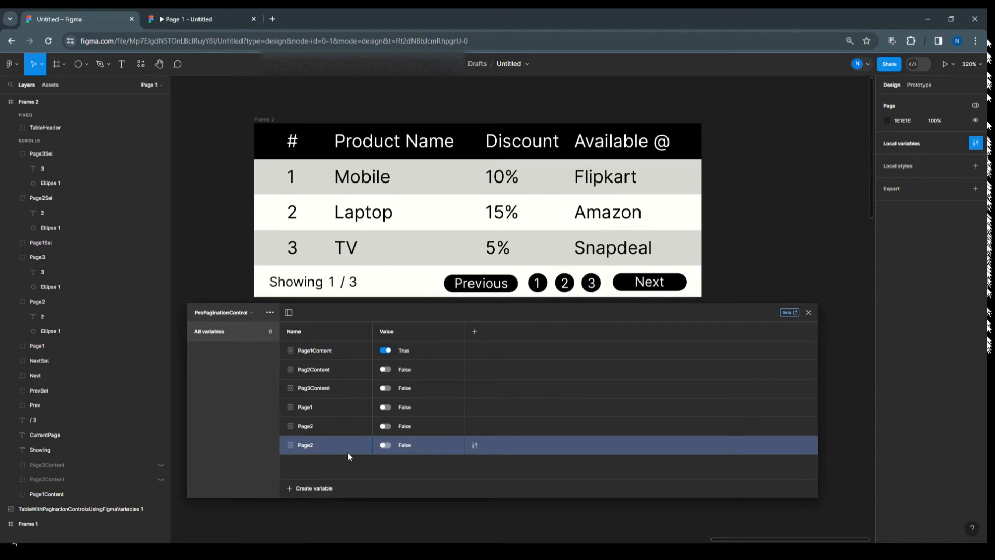
pyautogui.press('BackSpace')
# Collapse the Page3Sel, Page2Sel, Page3 and Page2 groups in the layer list.
pyautogui.click(10, 154)
pyautogui.click(11, 168)
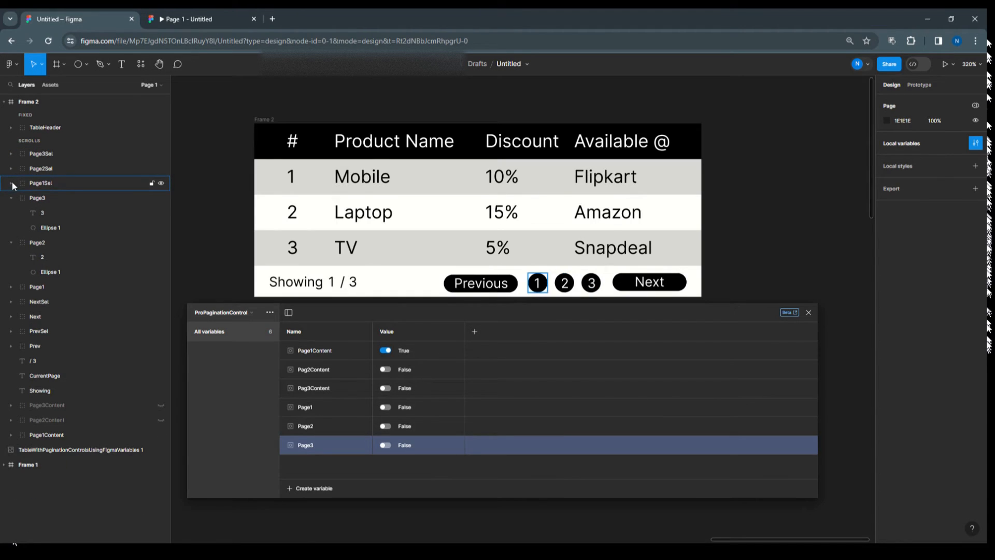
pyautogui.click(11, 197)
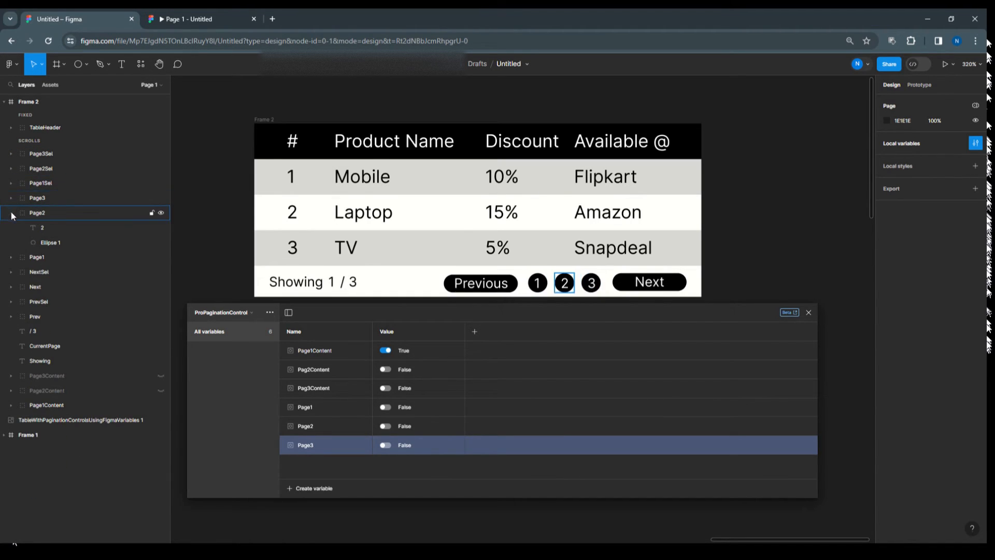
pyautogui.click(11, 213)
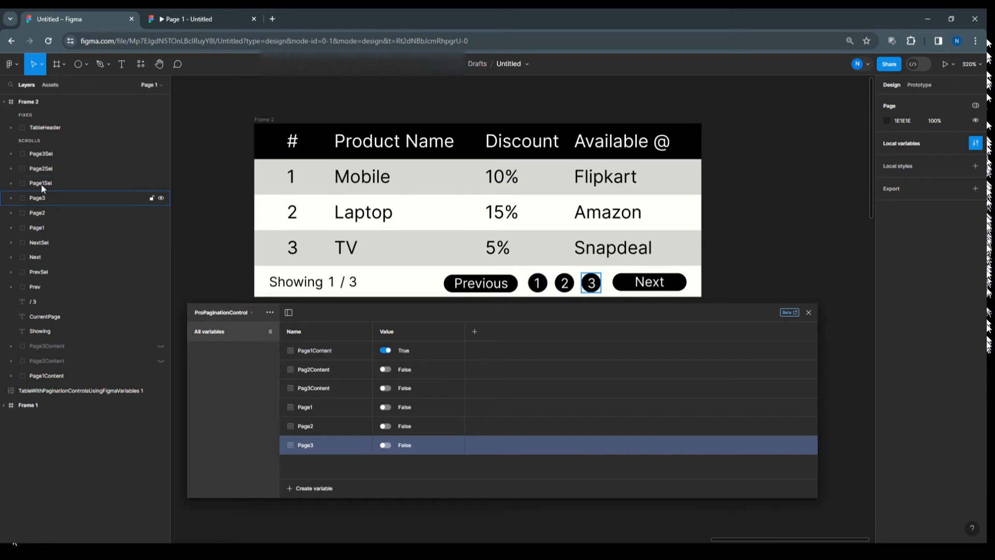
# Reorder the page button layers so that Page1Sel, Page2Sel and Page3Sel each sit directly above their normal-state group.
pyautogui.moveTo(42, 182); pyautogui.dragTo(64, 222)
pyautogui.click(57, 198)
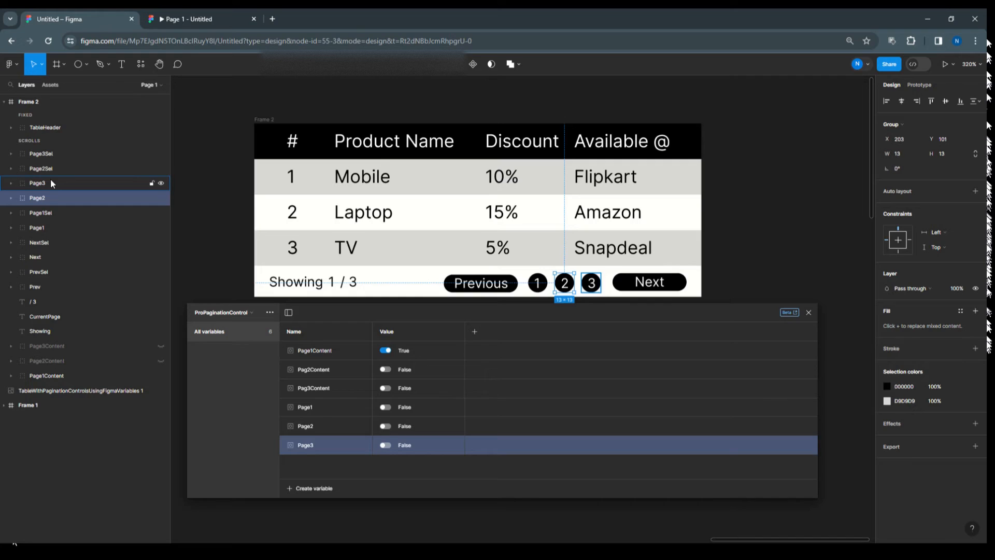
pyautogui.moveTo(51, 167); pyautogui.dragTo(59, 188)
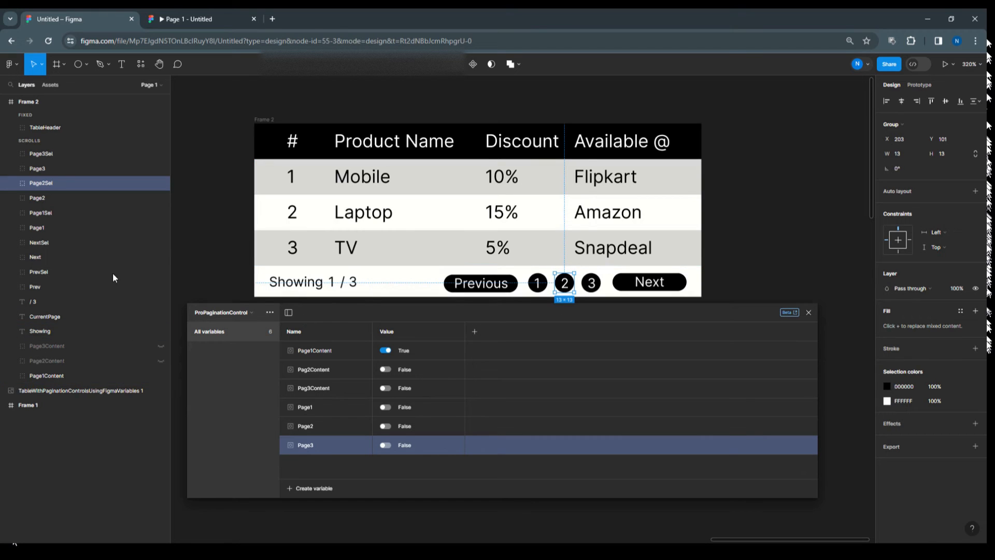
# Bind the Page1Sel group's visibility to the Page1 variable of the ProPaginationControl collection.
pyautogui.click(39, 213)
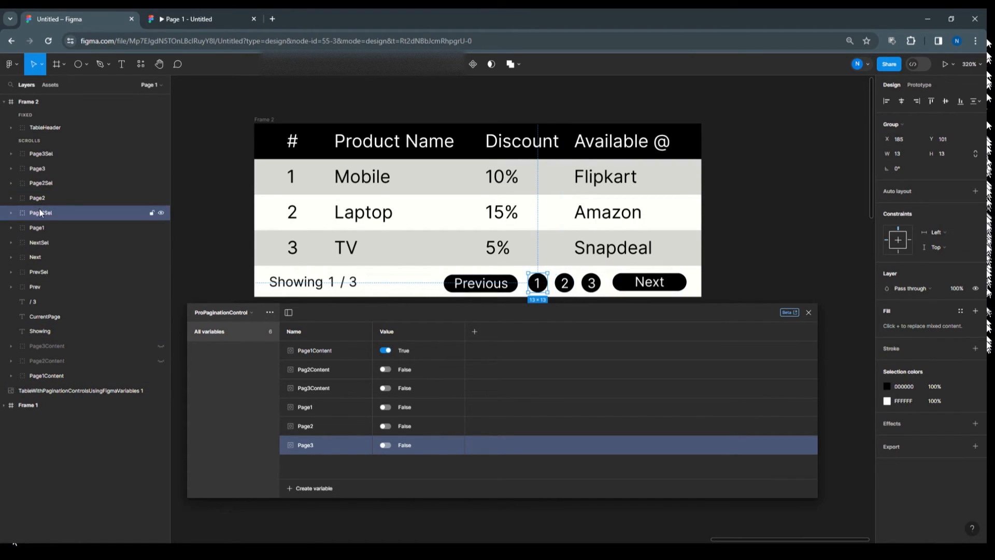
pyautogui.click(977, 289)
pyautogui.scroll(-5, 936, 432)
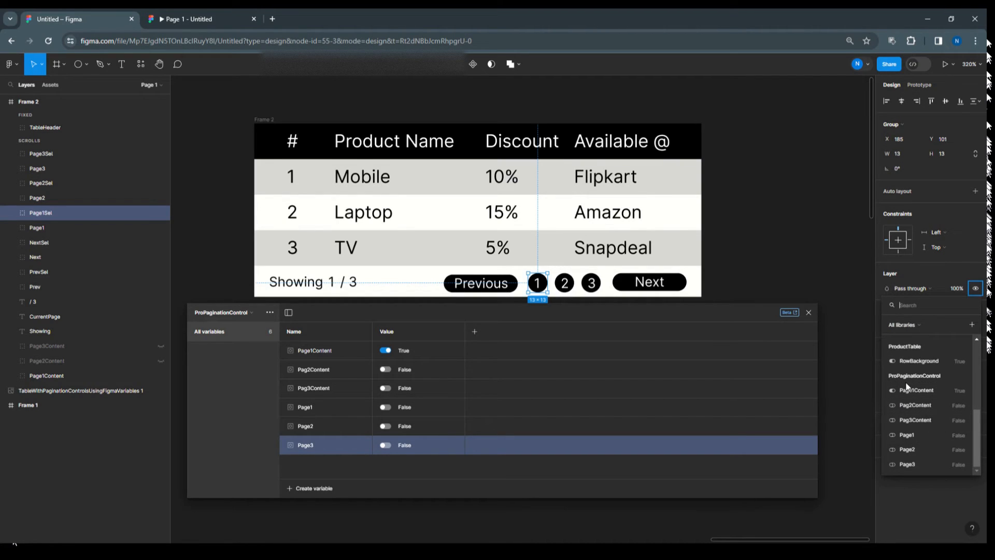
pyautogui.click(918, 433)
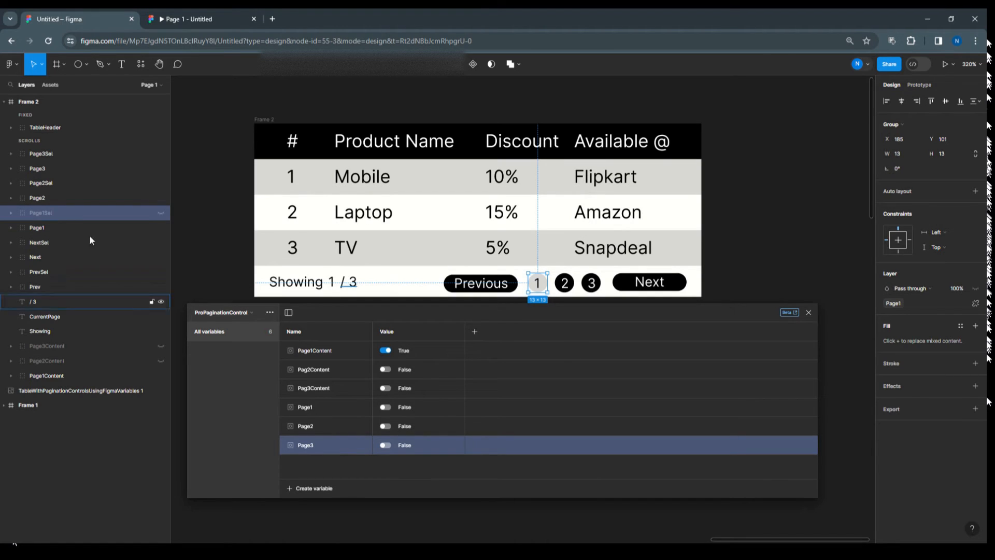
# Bind the Page2Sel group's visibility to the Page2 variable of the ProPaginationControl collection.
pyautogui.click(54, 182)
pyautogui.rightClick(978, 290)
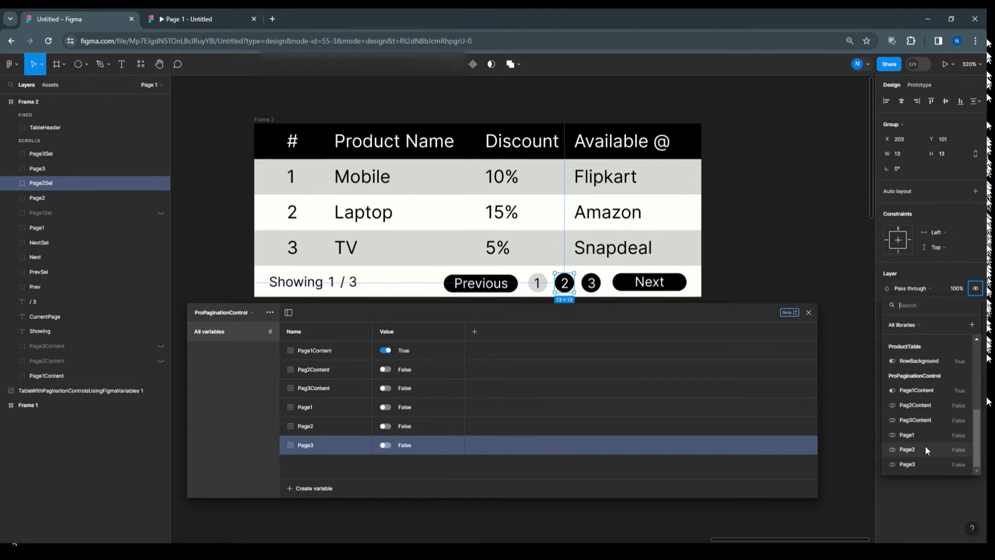
pyautogui.click(928, 448)
# Bind the Page3Sel group's visibility to the Page3 variable of the ProPaginationControl collection.
pyautogui.click(59, 154)
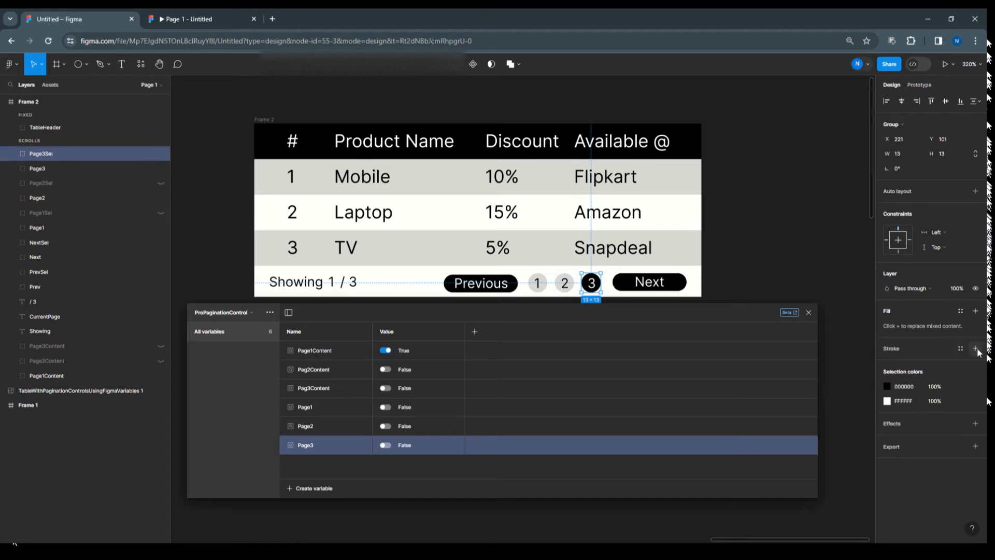
pyautogui.rightClick(975, 289)
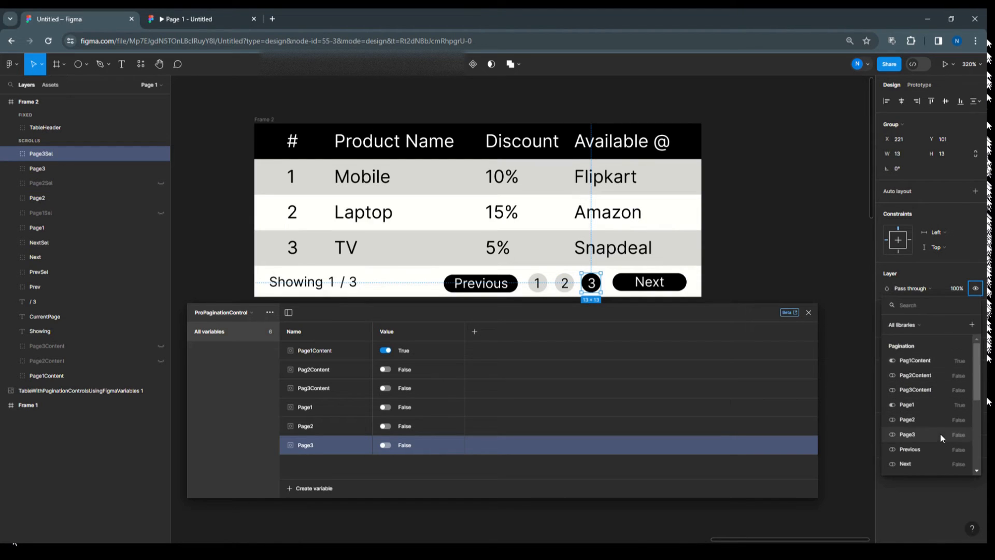
pyautogui.scroll(-3, 941, 434)
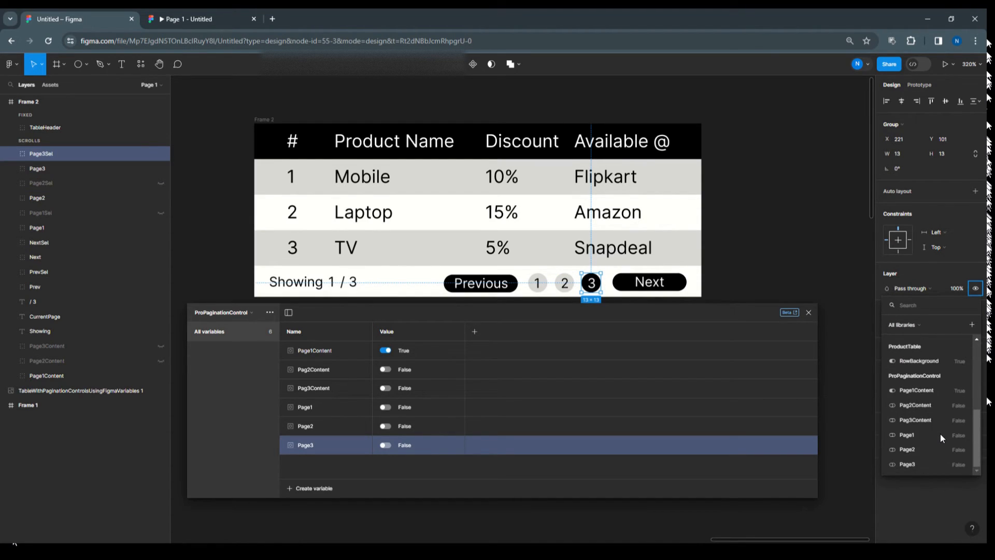
pyautogui.click(932, 461)
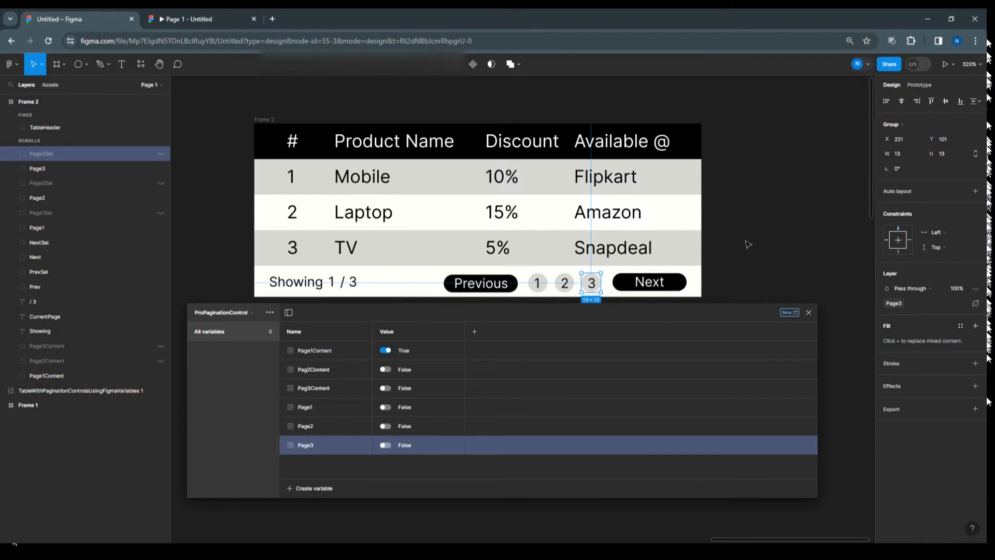
# With the PrevSel group selected, duplicate the Page3 variable to create Boolean variables named Previous and Next.
pyautogui.click(487, 287)
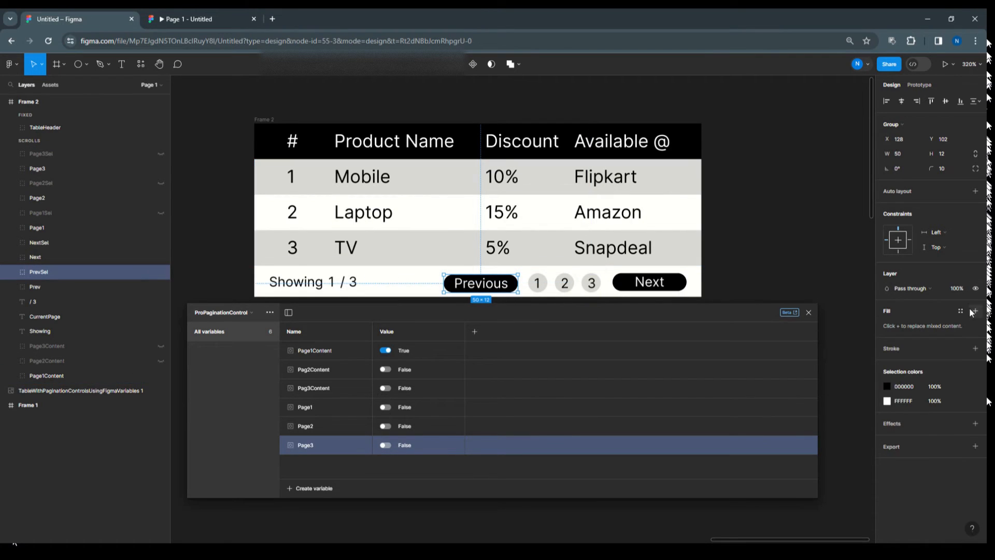
pyautogui.rightClick(319, 445)
pyautogui.click(327, 471)
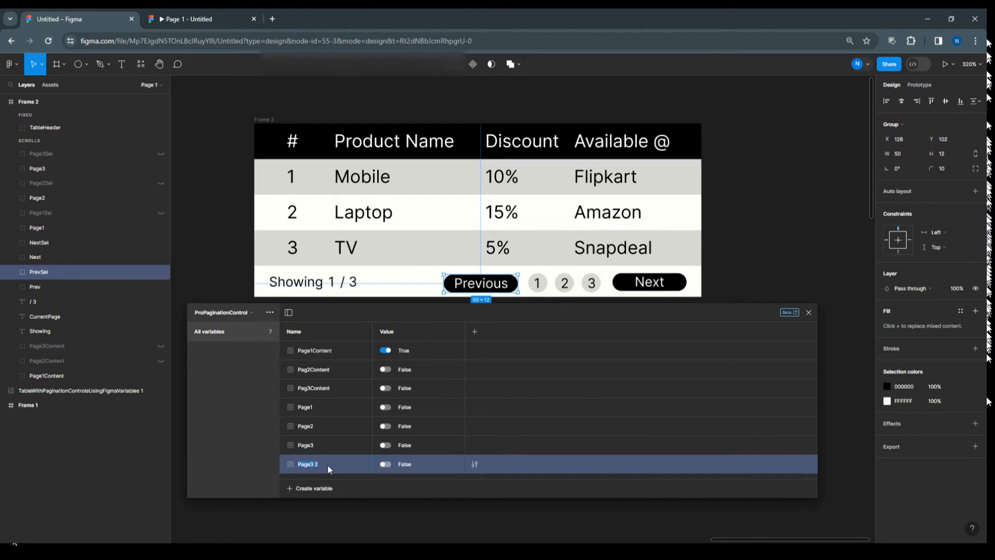
pyautogui.write('Previous')
pyautogui.rightClick(332, 466)
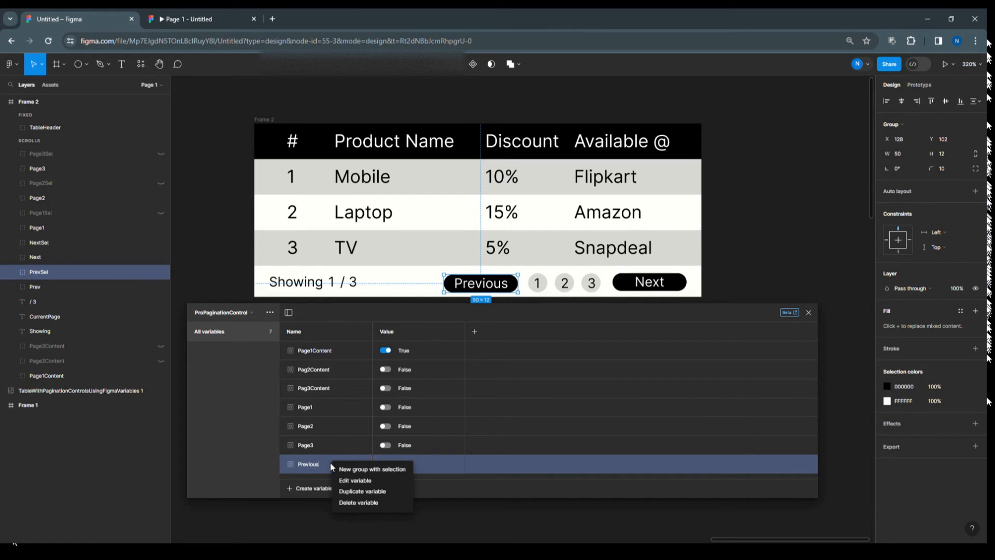
pyautogui.click(358, 491)
pyautogui.write('Next')
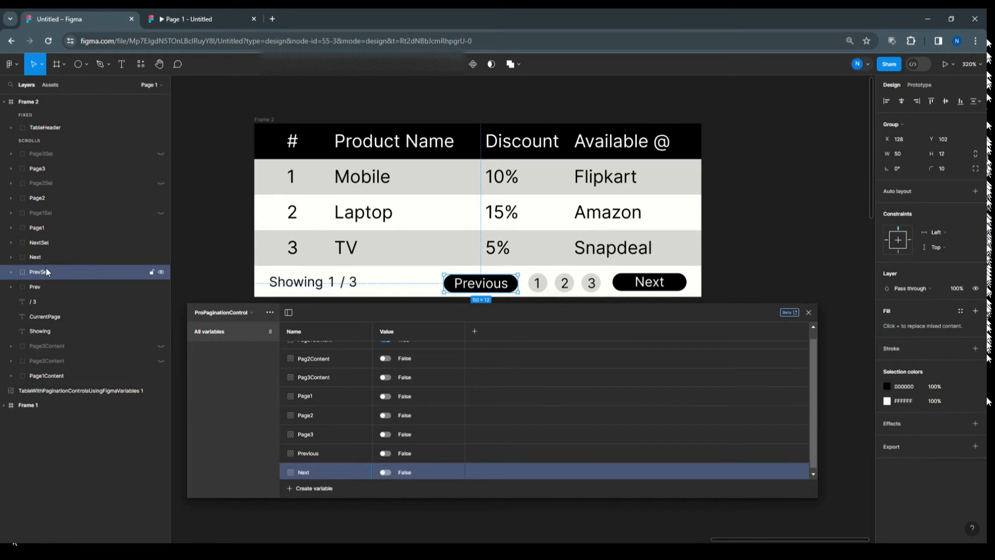
# Bind the PrevSel group's visibility to the Previous variable of the ProPaginationControl collection.
pyautogui.rightClick(976, 288)
pyautogui.scroll(-5, 936, 423)
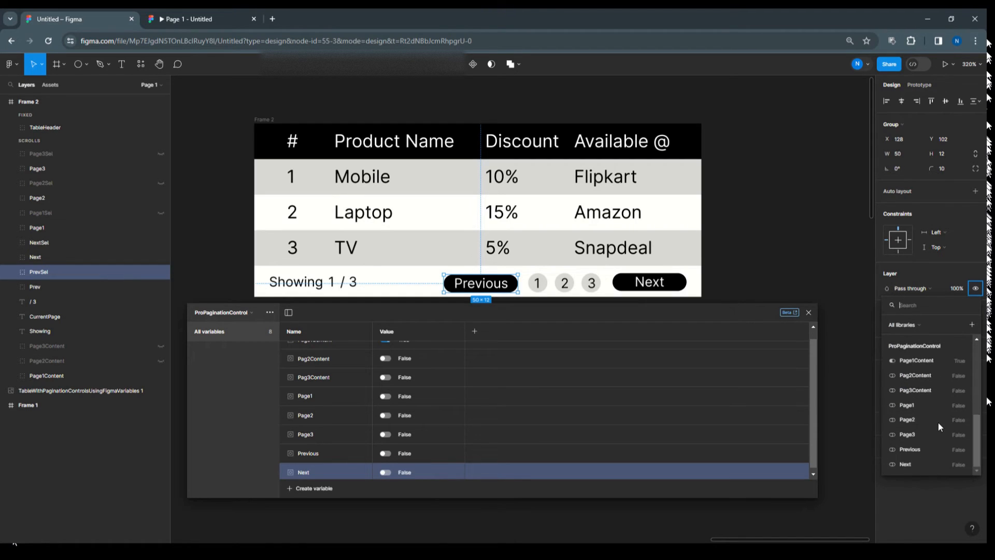
pyautogui.click(935, 449)
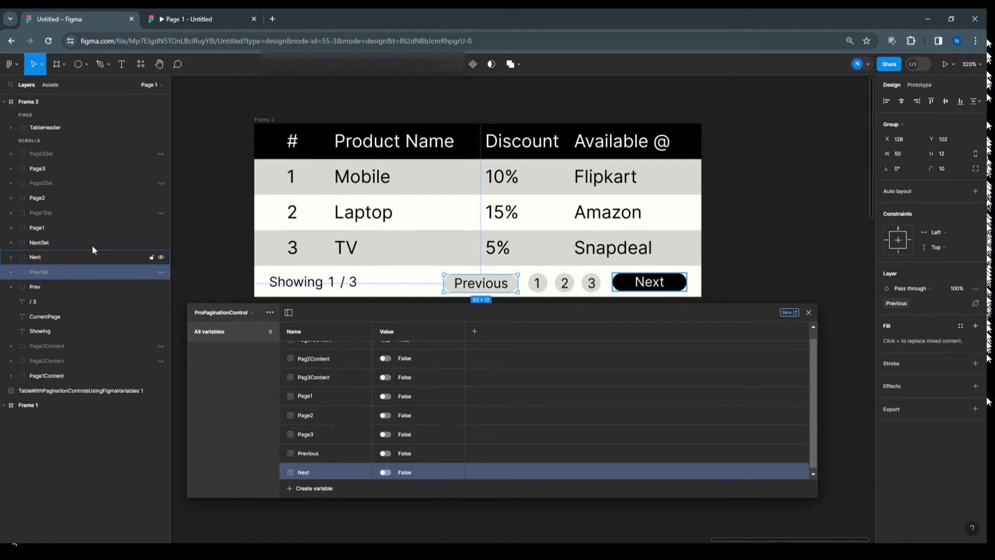
# Bind the NextSel group's visibility to the Next variable of the ProPaginationControl collection.
pyautogui.click(48, 243)
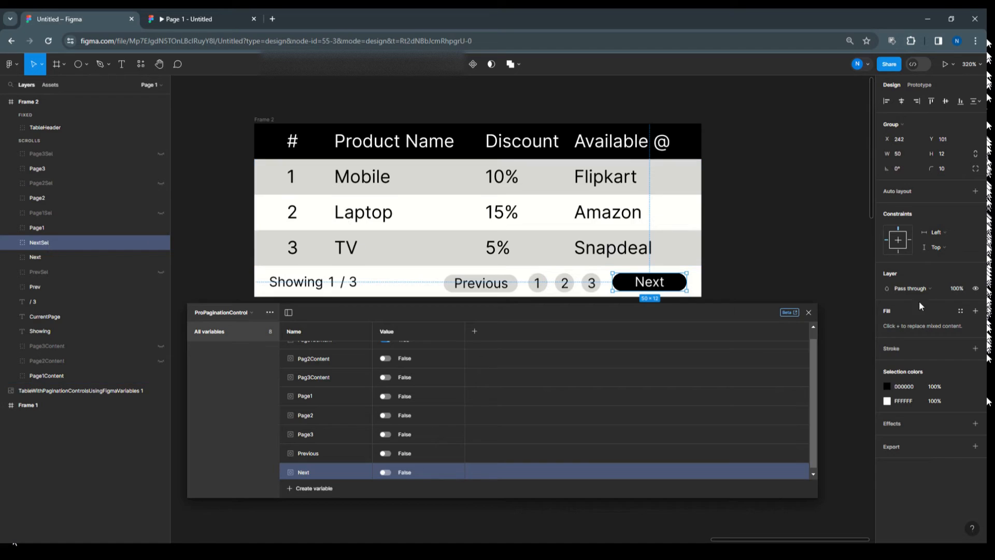
pyautogui.rightClick(976, 288)
pyautogui.scroll(-5, 931, 430)
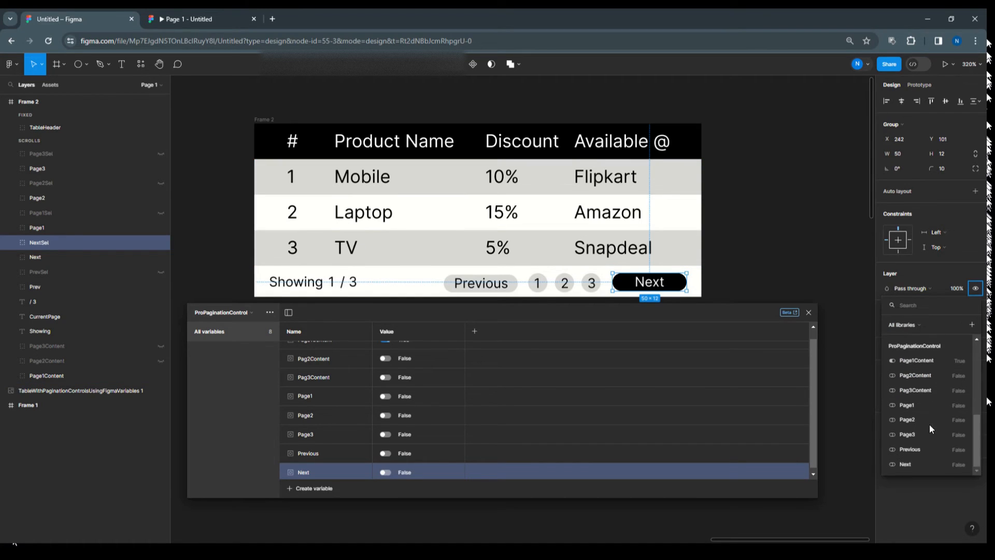
pyautogui.click(923, 465)
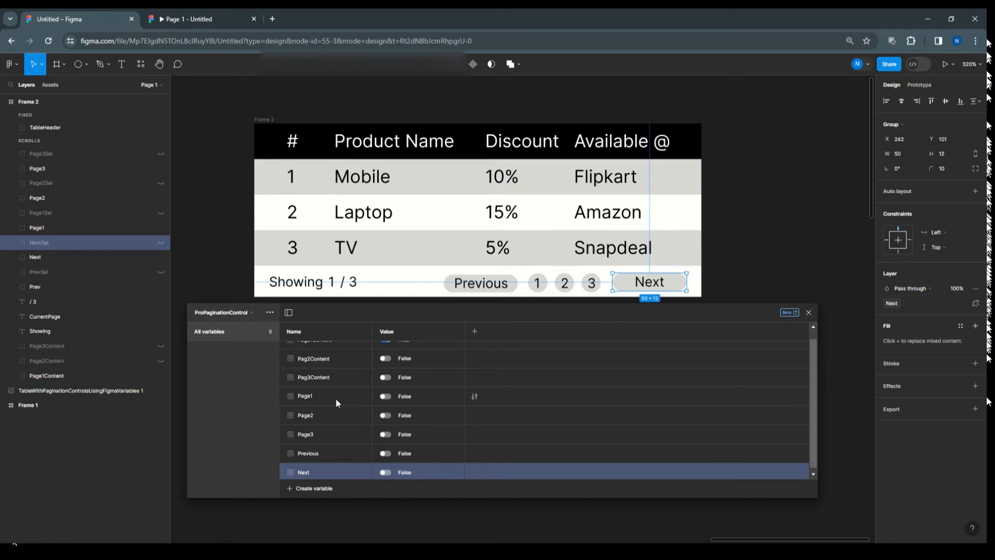
# Switch the Page1 variable to True and back to False to test the page 1 button's selected state.
pyautogui.click(387, 397)
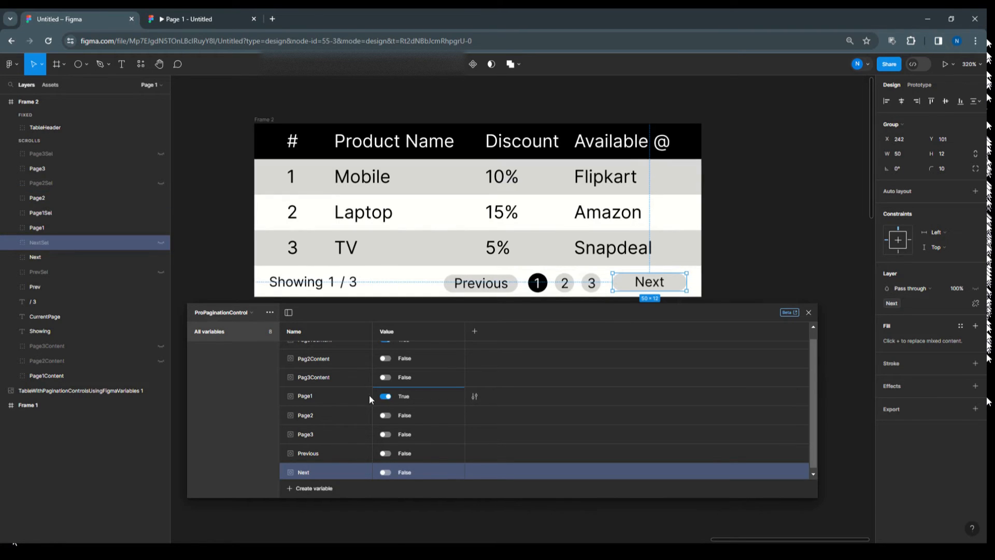
pyautogui.click(386, 396)
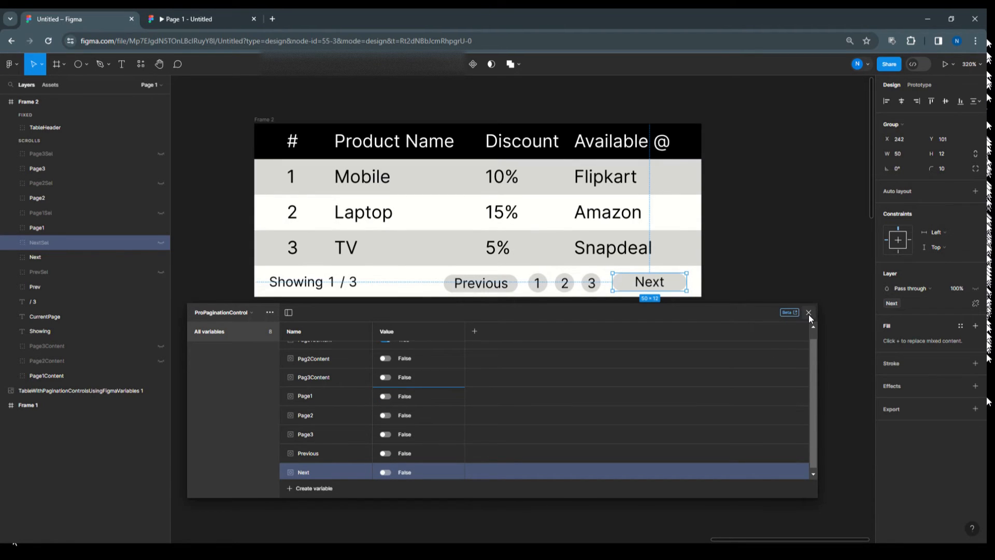
pyautogui.scroll(1, 336, 426)
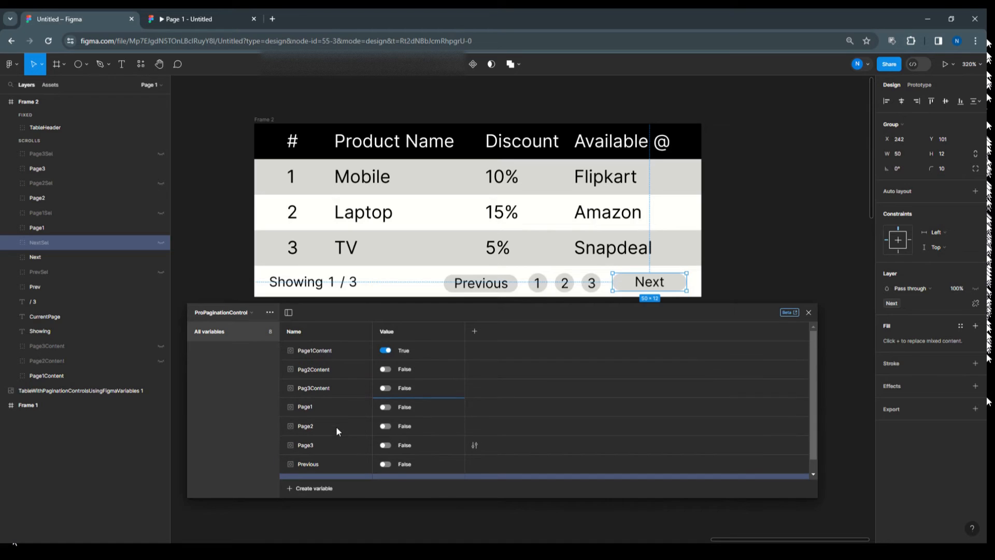
pyautogui.scroll(-1, 335, 426)
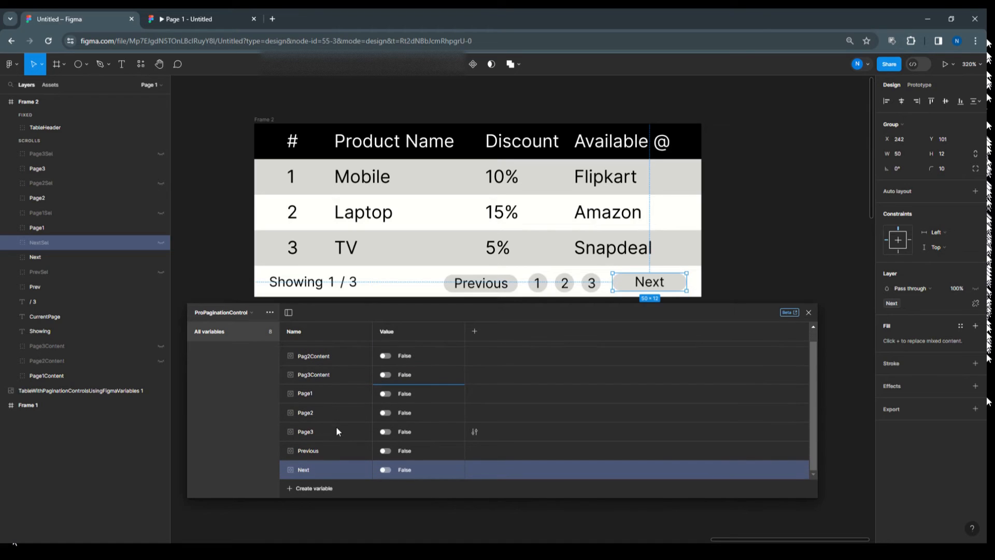
# Create a number variable named CurrentPage with the value 1 in the ProPaginationControl collection and close the variables window.
pyautogui.rightClick(355, 472)
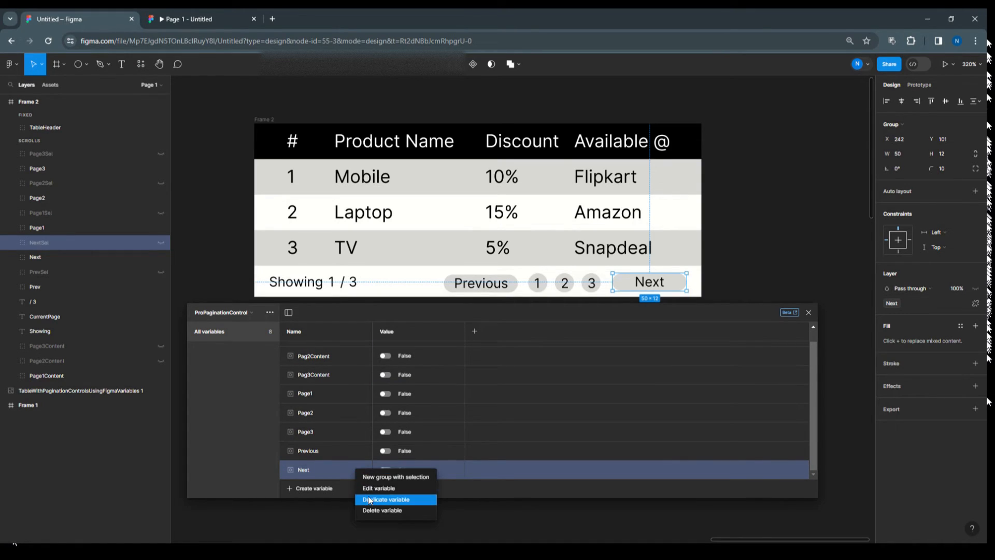
pyautogui.click(306, 484)
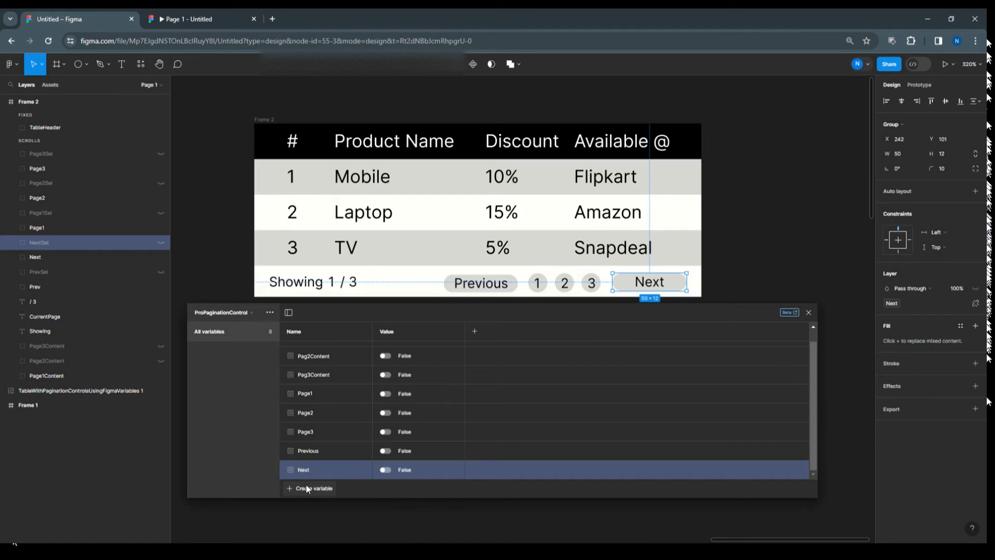
pyautogui.click(306, 482)
pyautogui.click(311, 507)
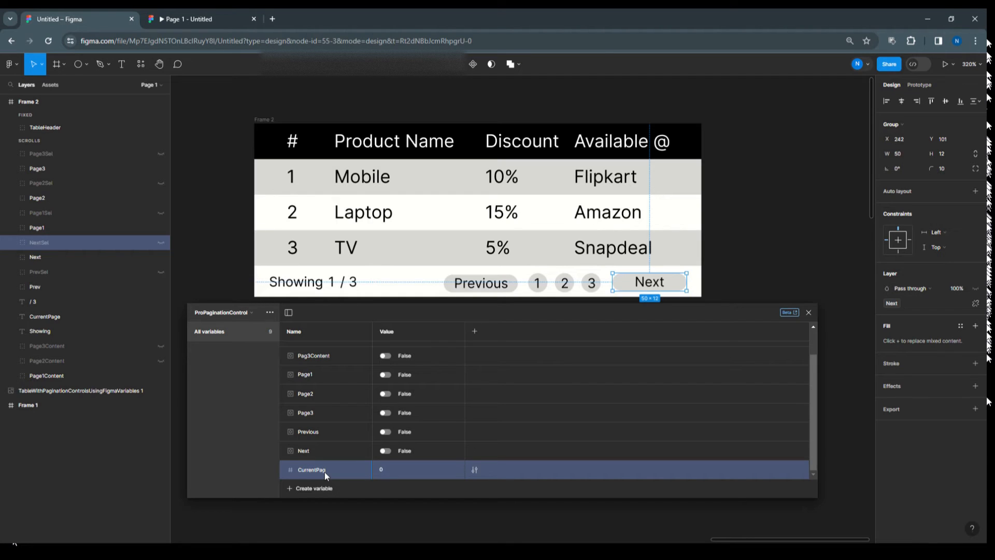
pyautogui.press('Return')
pyautogui.write('1')
pyautogui.click(808, 313)
# Bind the current page number text in the "Showing 1 / 3" label to the CurrentPage variable.
pyautogui.click(331, 282)
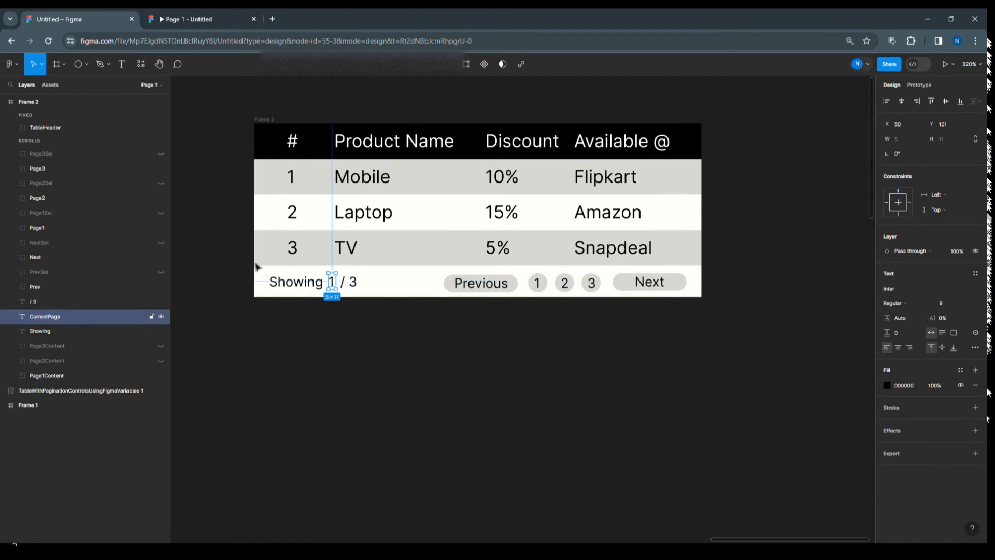
pyautogui.click(975, 333)
pyautogui.scroll(-3, 933, 466)
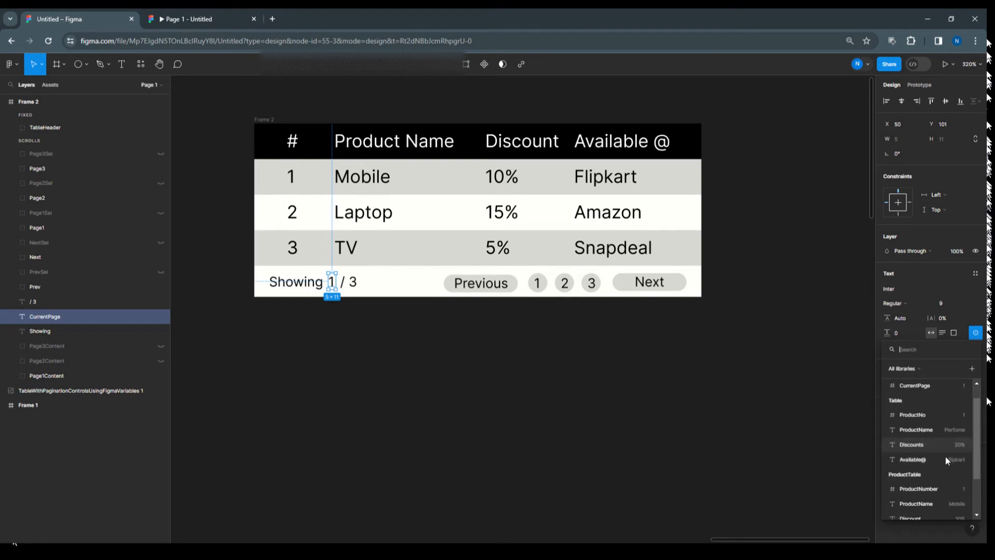
pyautogui.click(931, 507)
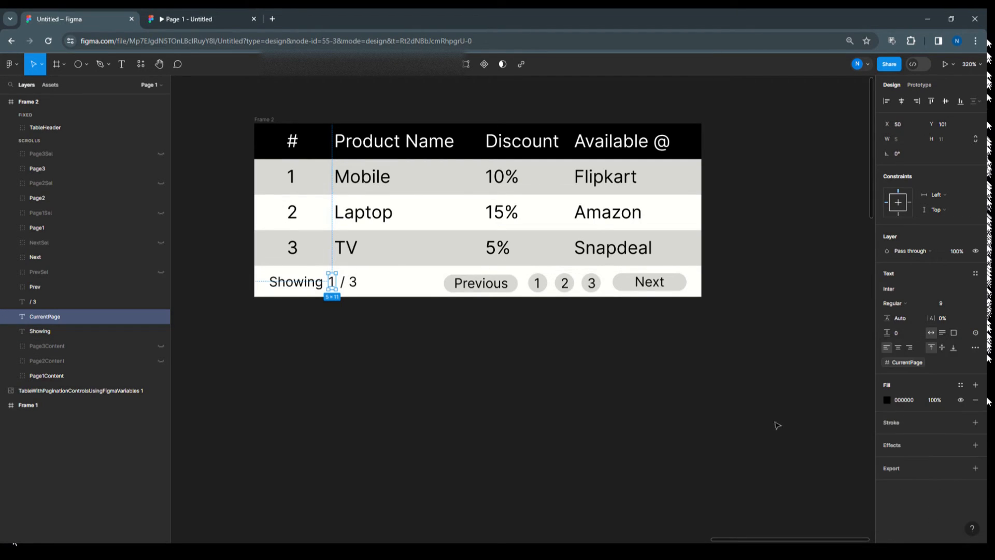
pyautogui.click(513, 381)
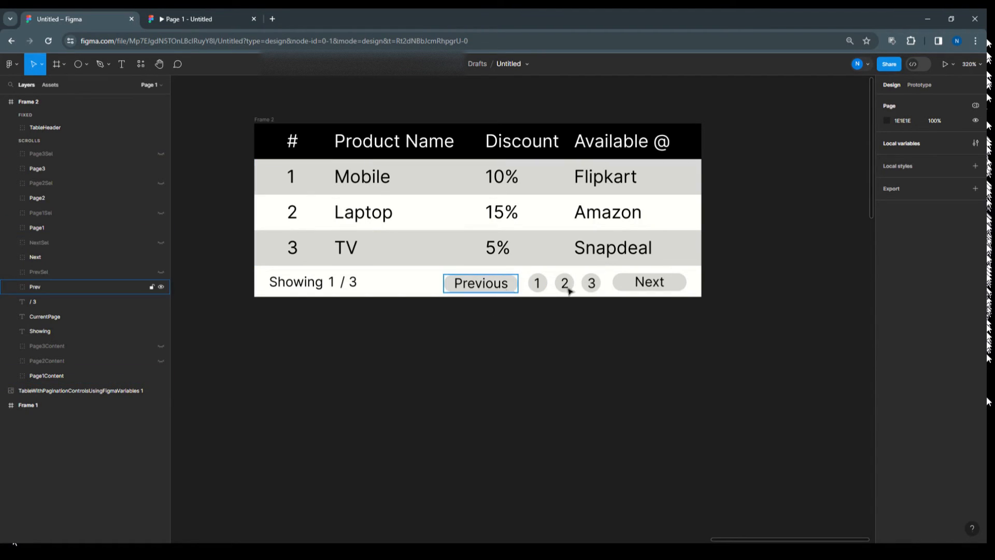
pyautogui.click(539, 286)
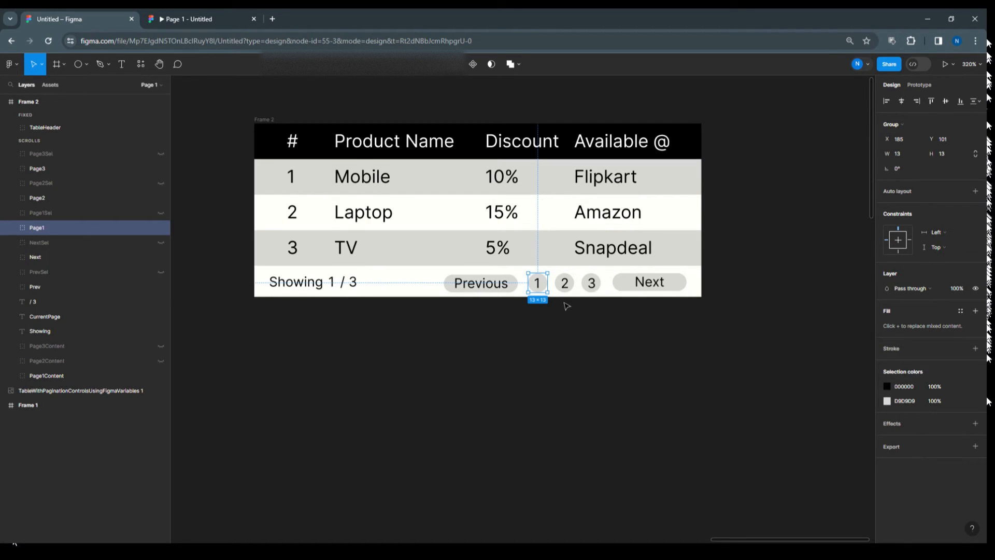
pyautogui.click(920, 86)
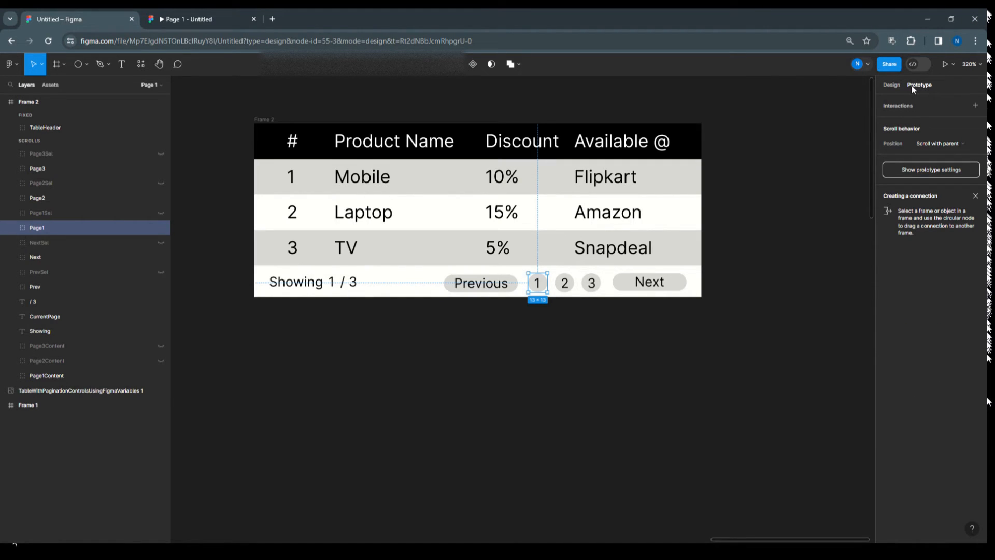
pyautogui.click(897, 109)
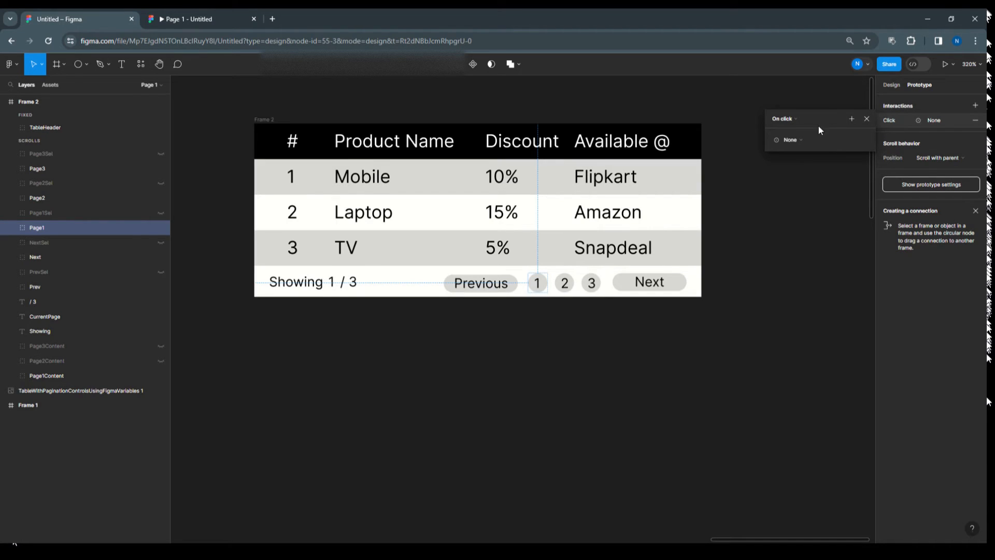
pyautogui.click(800, 140)
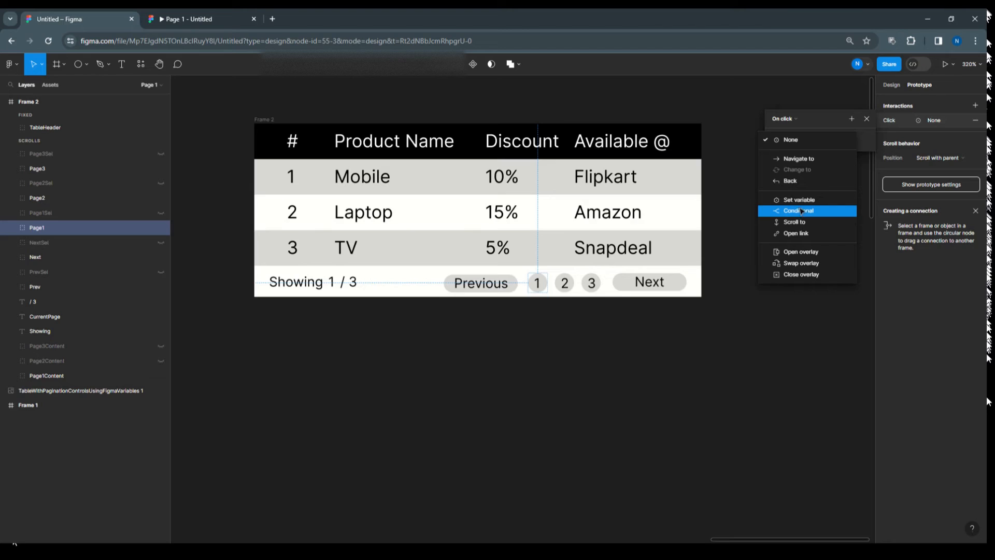
pyautogui.click(799, 211)
pyautogui.click(783, 155)
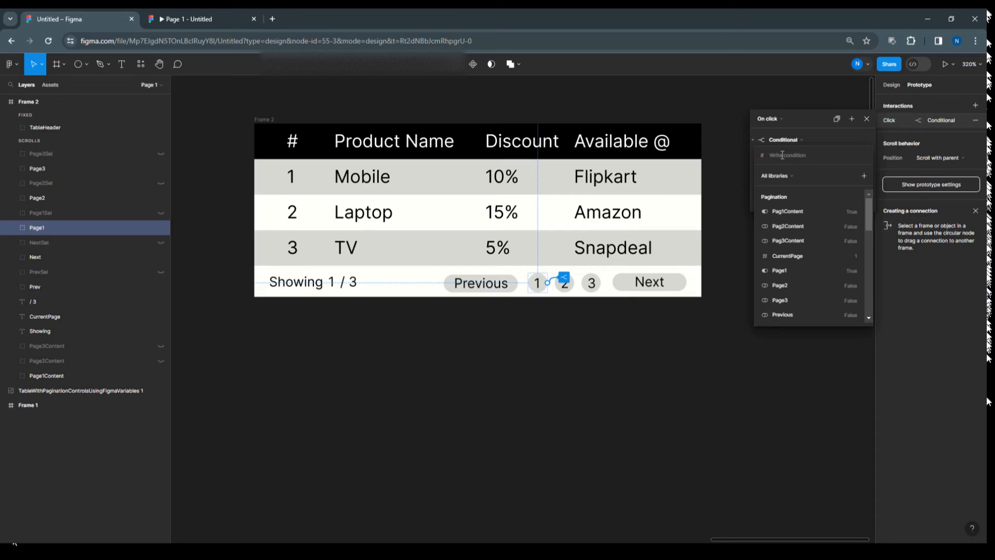
pyautogui.click(974, 120)
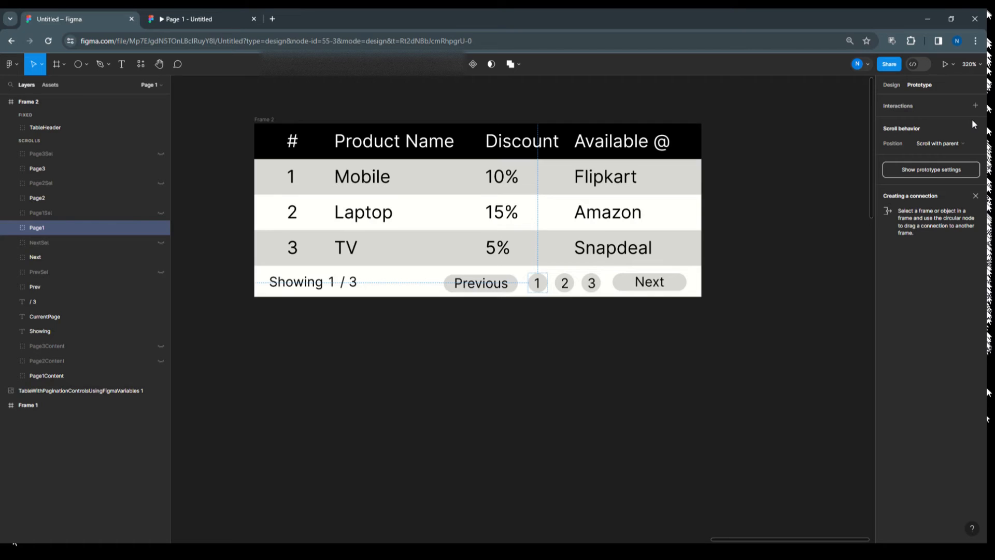
# Add an on-click interaction with a Conditional action to the Page2 button group.
pyautogui.click(567, 283)
pyautogui.click(898, 106)
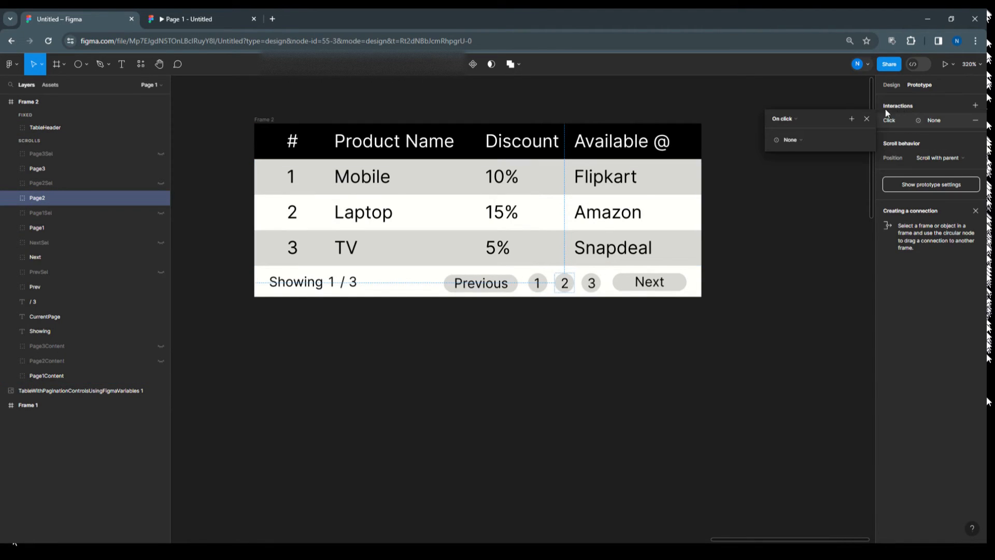
pyautogui.click(802, 142)
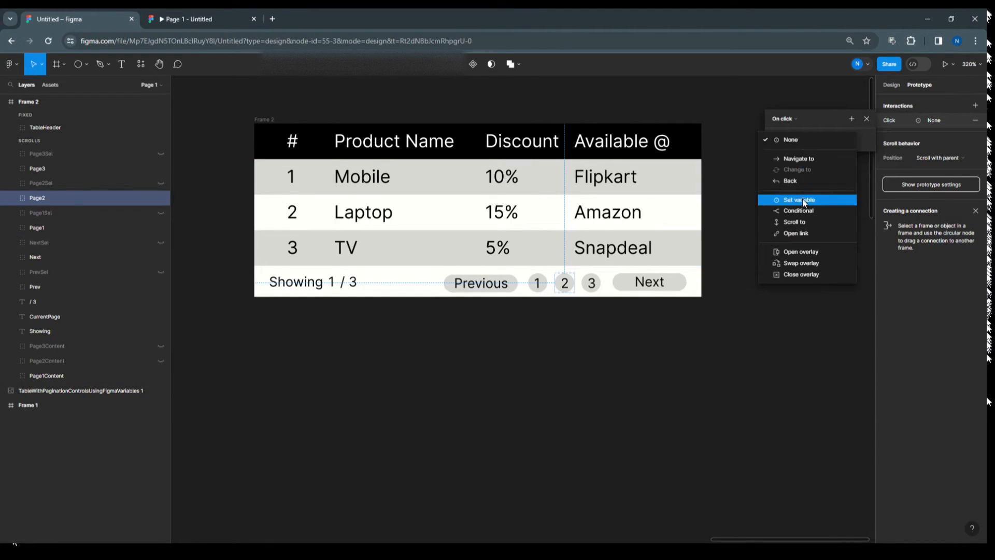
pyautogui.click(803, 198)
pyautogui.click(810, 140)
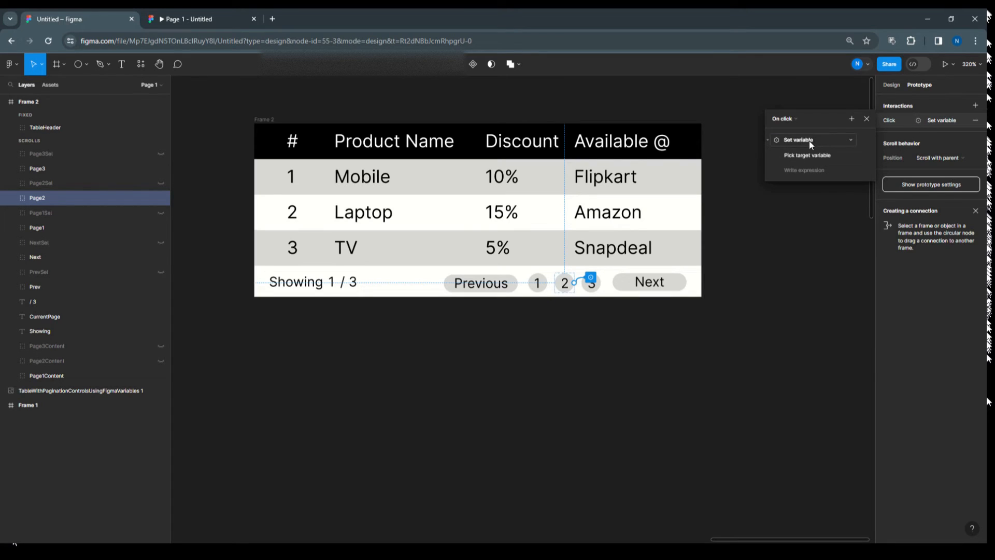
pyautogui.click(809, 141)
pyautogui.click(810, 160)
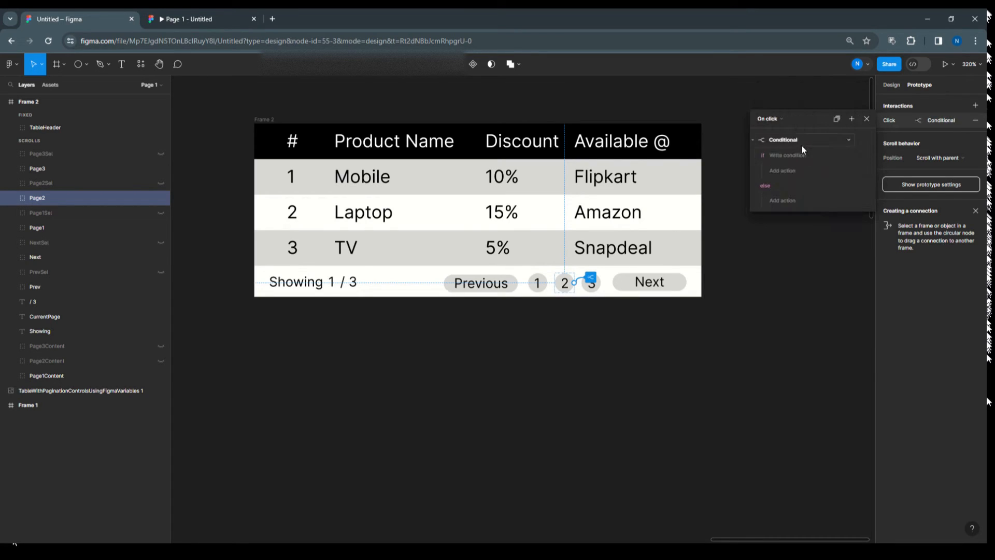
# Set the Page2 button's condition to Page2 == false, using the Page2 variable of the ProPaginationControl collection.
pyautogui.click(794, 154)
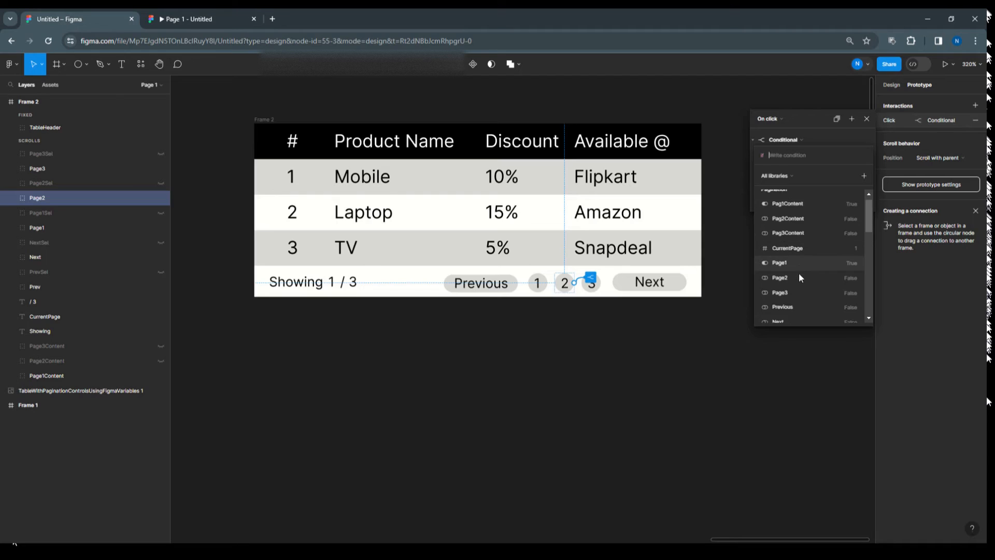
pyautogui.scroll(-2, 798, 272)
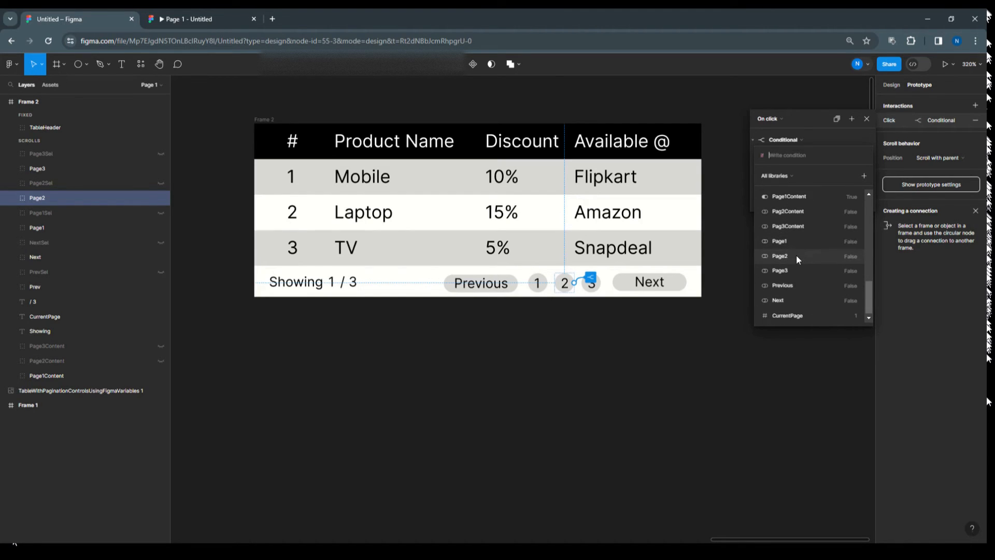
pyautogui.click(797, 256)
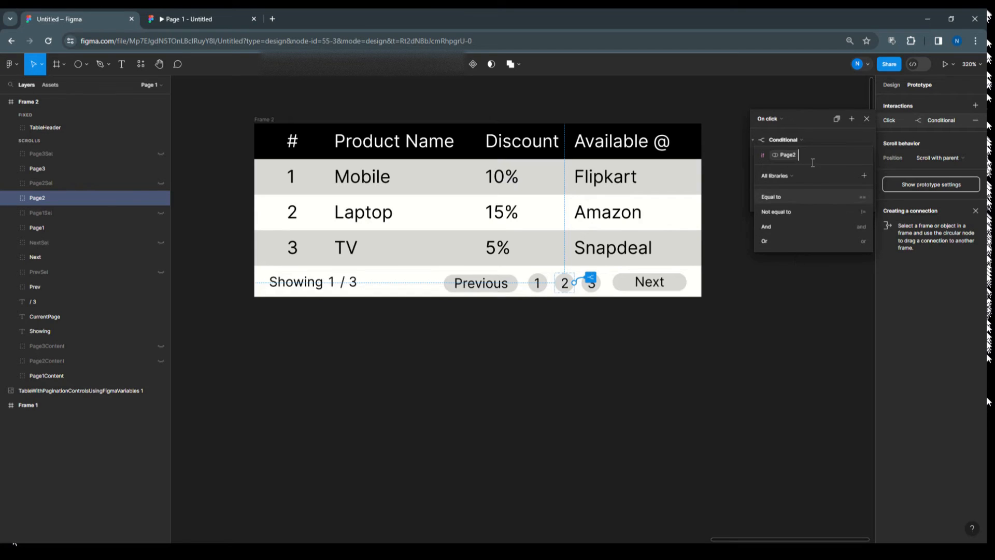
pyautogui.click(797, 197)
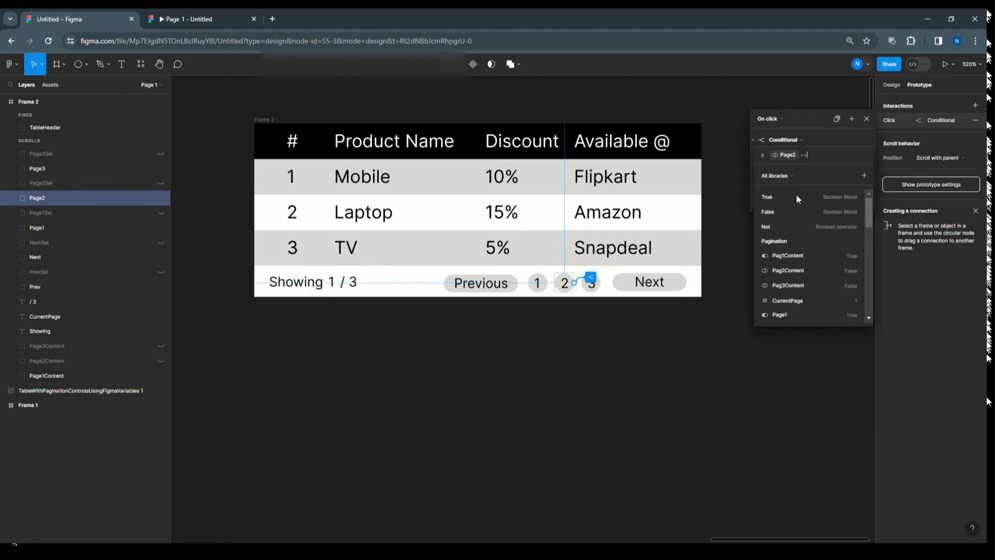
pyautogui.write('fals')
pyautogui.click(797, 197)
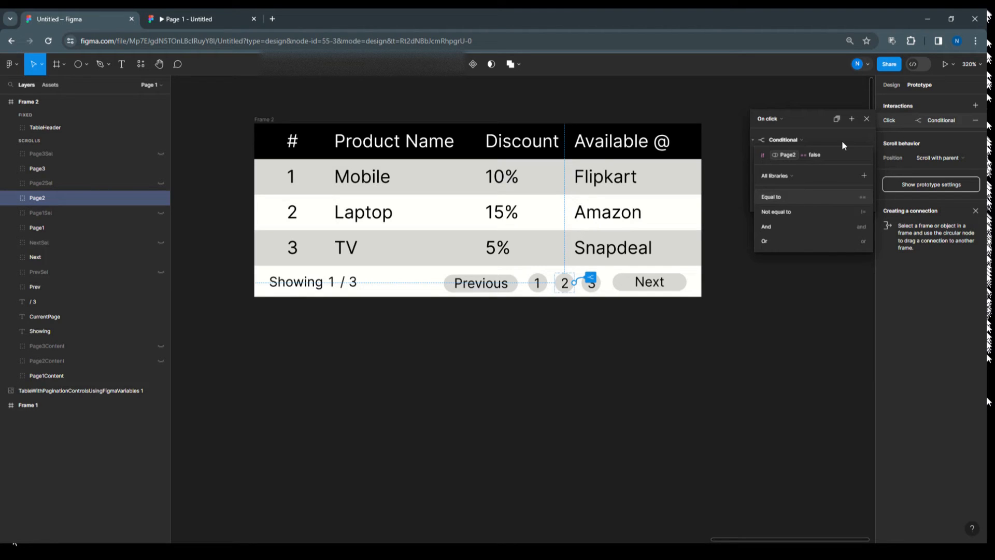
pyautogui.click(841, 141)
# Add a Set variable action under the Page2 == false condition that sets ProPaginationControl's Page2 to true.
pyautogui.click(791, 169)
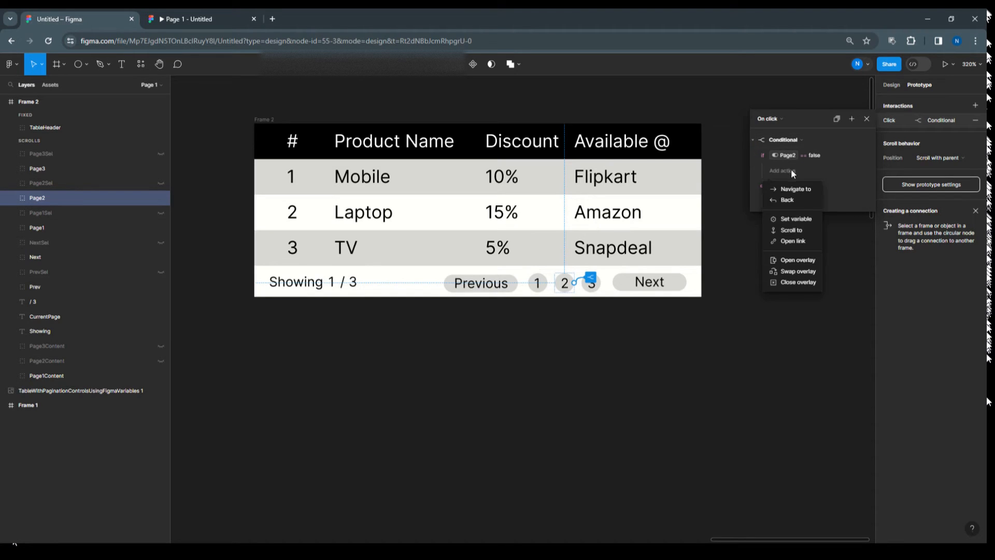
pyautogui.click(790, 221)
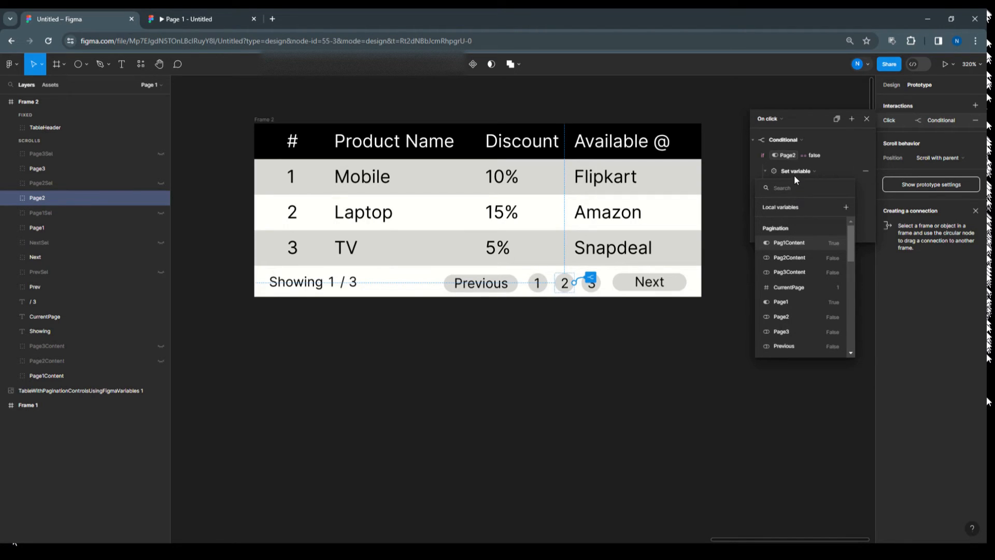
pyautogui.scroll(-5, 800, 322)
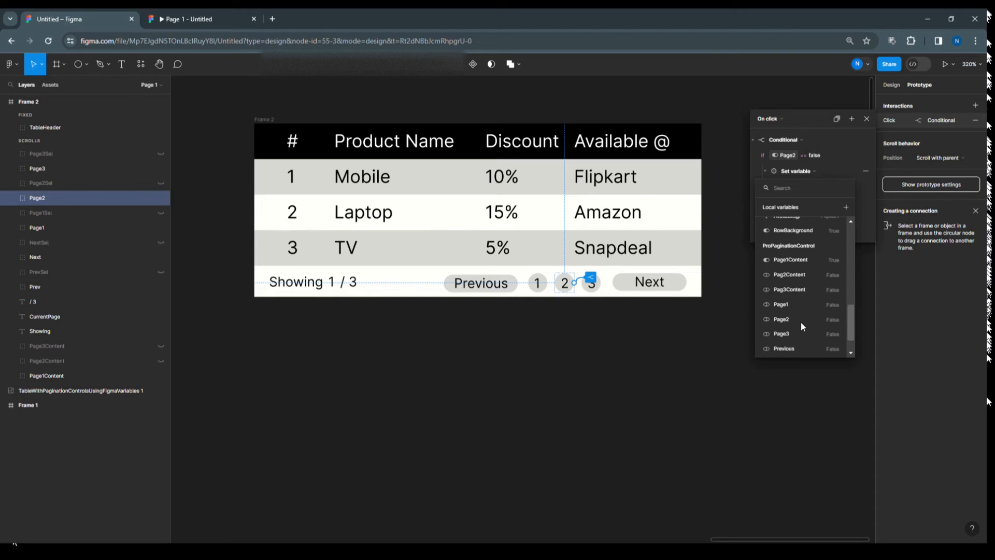
pyautogui.click(796, 285)
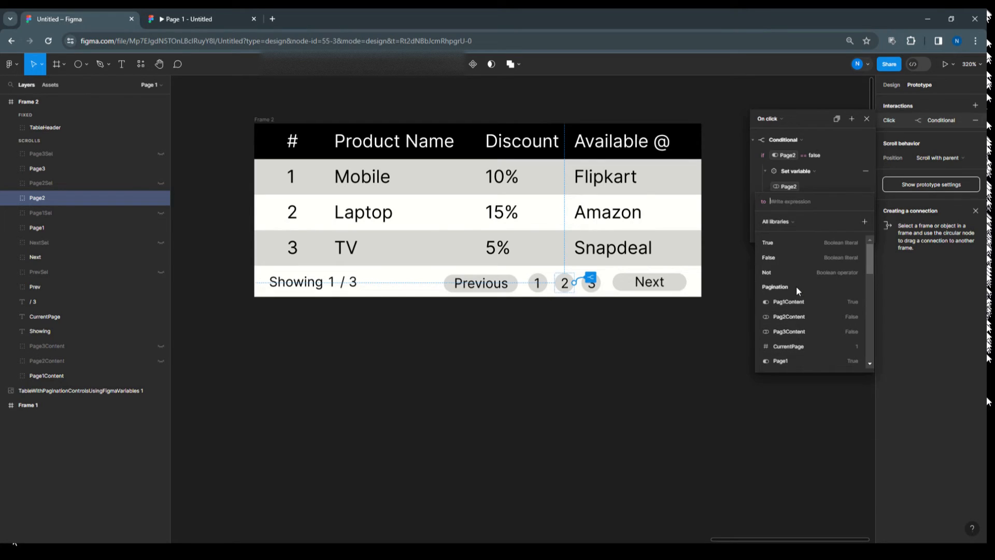
pyautogui.click(779, 244)
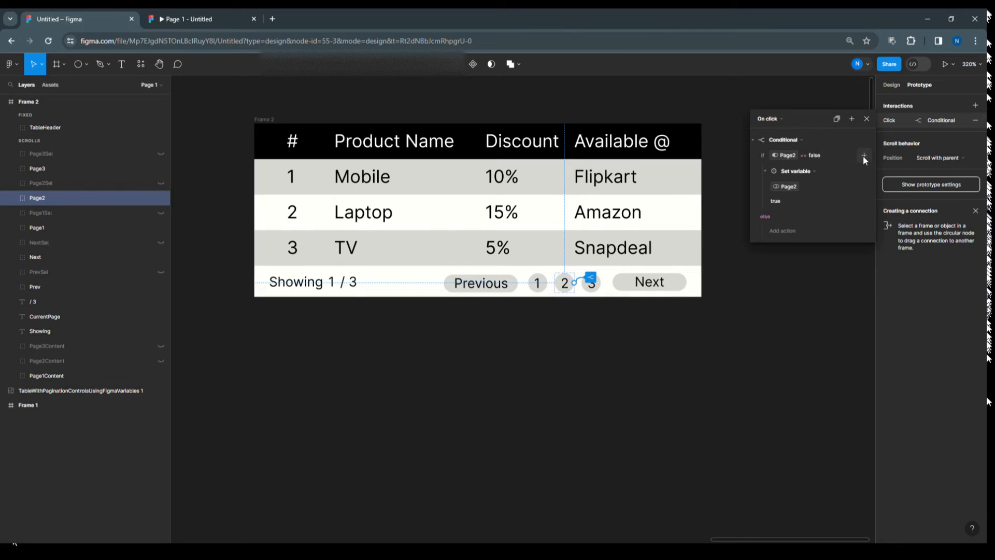
# Add a second Set variable action under the same condition that sets ProPaginationControl's Pag2Content to true.
pyautogui.click(862, 156)
pyautogui.click(887, 214)
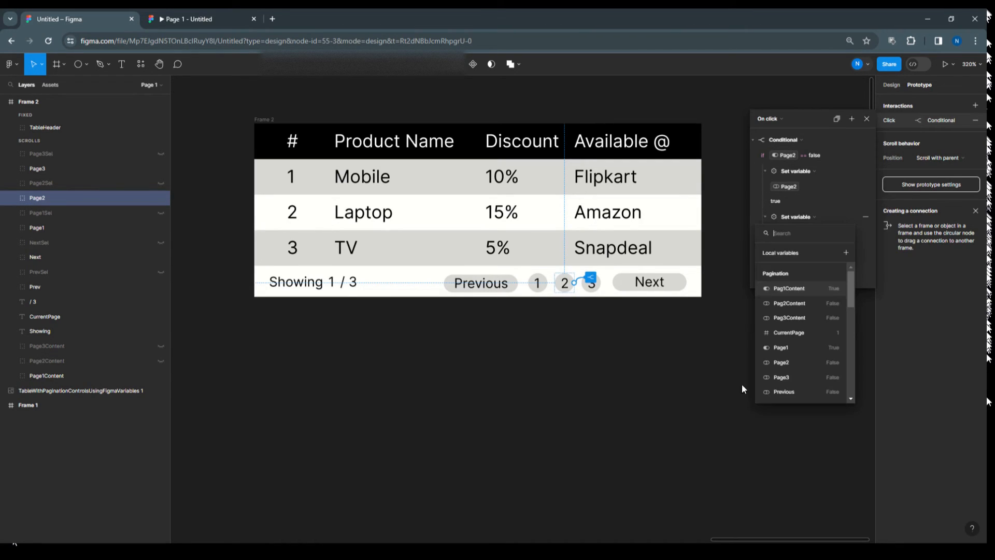
pyautogui.scroll(-3, 780, 371)
pyautogui.scroll(2, 780, 372)
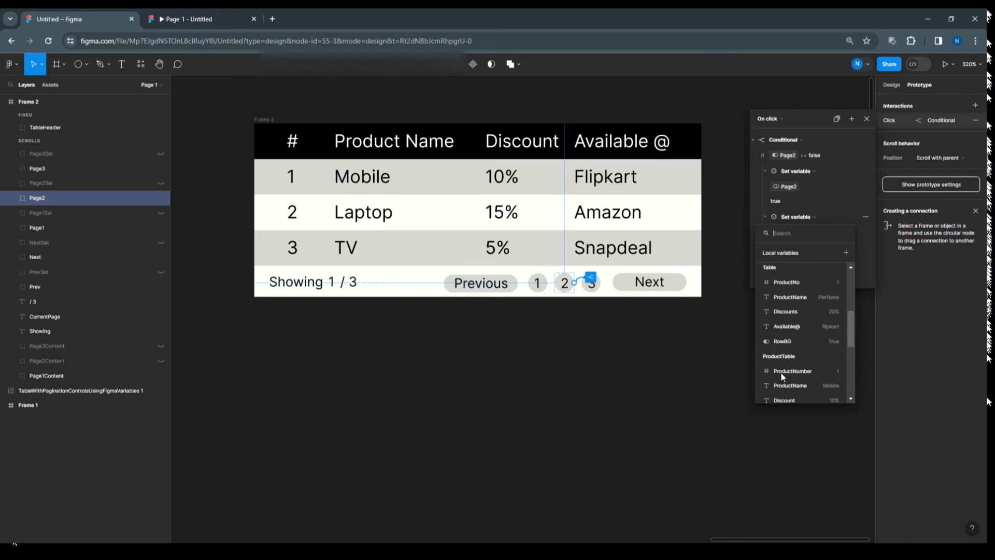
pyautogui.scroll(-6, 781, 371)
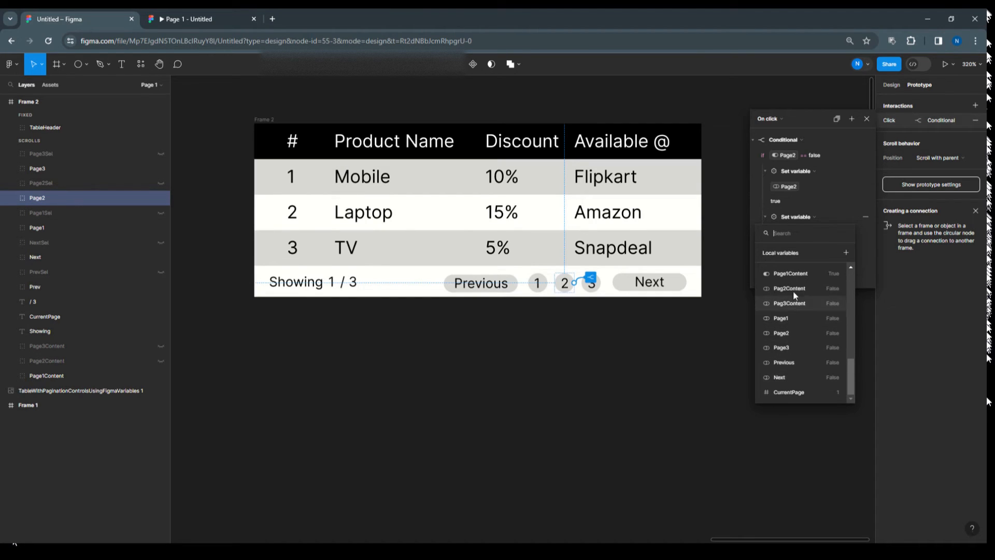
pyautogui.click(794, 287)
pyautogui.click(782, 288)
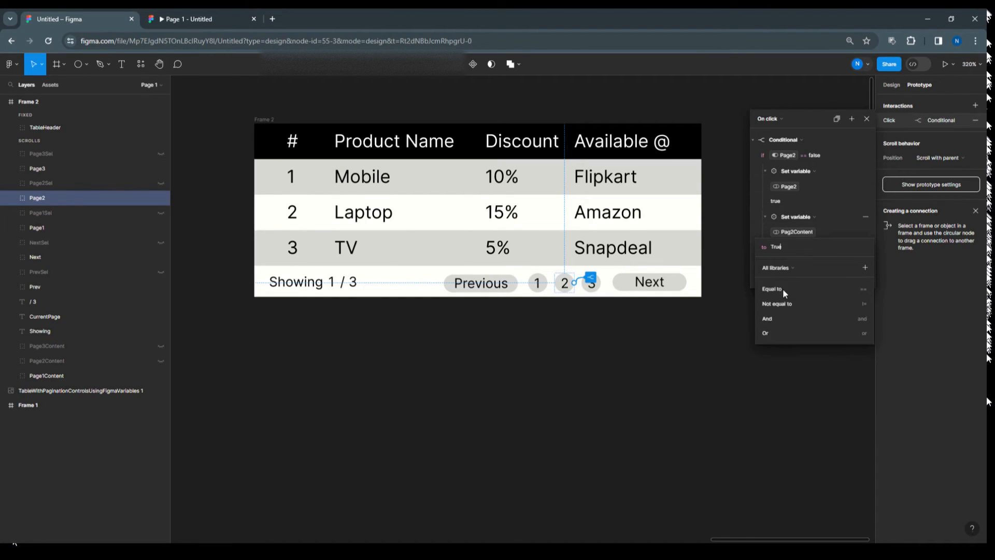
pyautogui.click(839, 210)
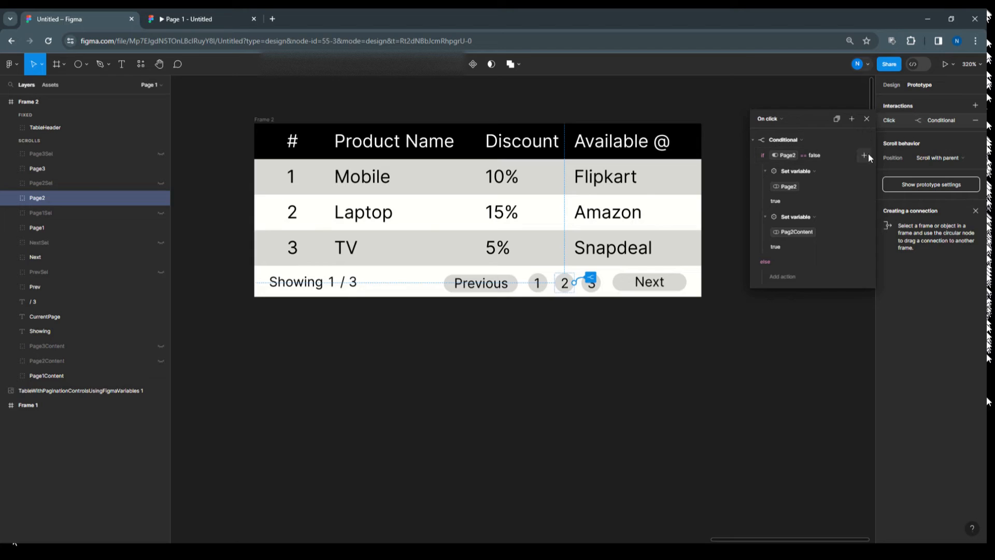
# Add a Set variable action to the Page2 button's condition that sets ProPaginationControl's Page1 to false.
pyautogui.click(869, 153)
pyautogui.click(875, 203)
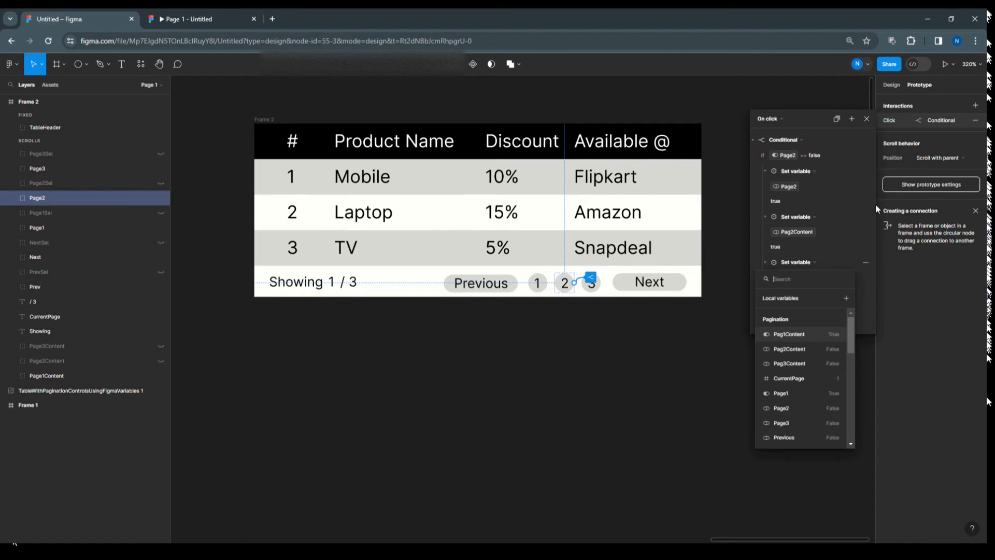
pyautogui.scroll(-3, 795, 374)
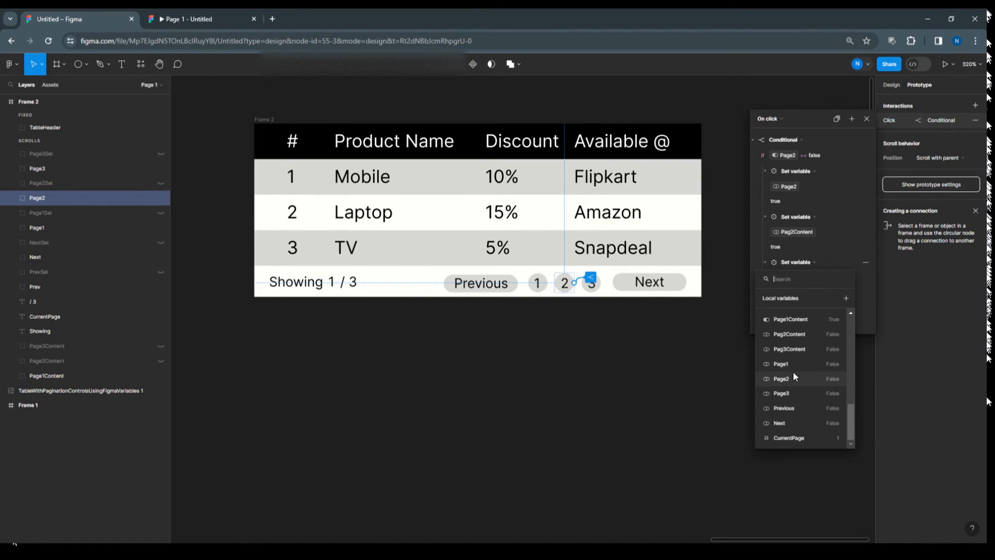
pyautogui.click(789, 364)
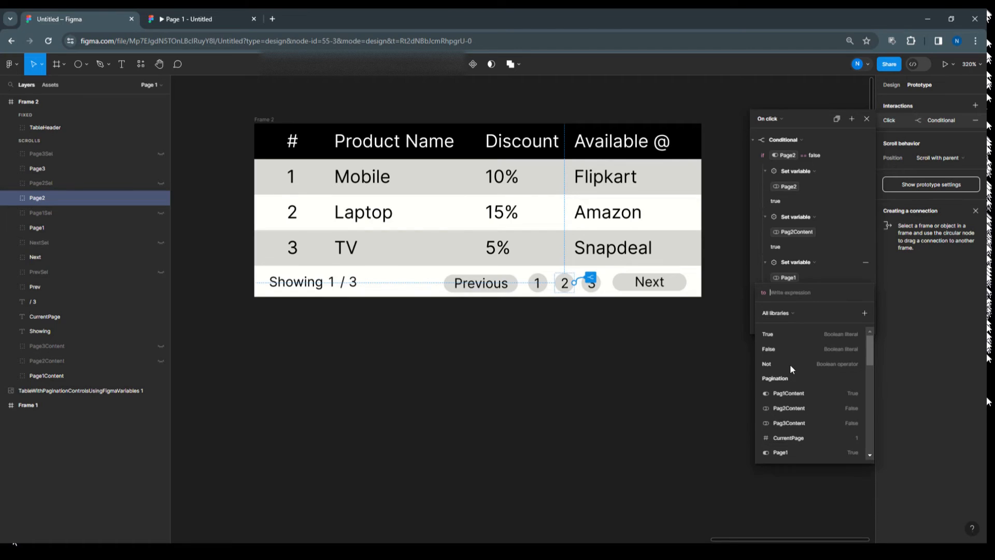
pyautogui.click(781, 348)
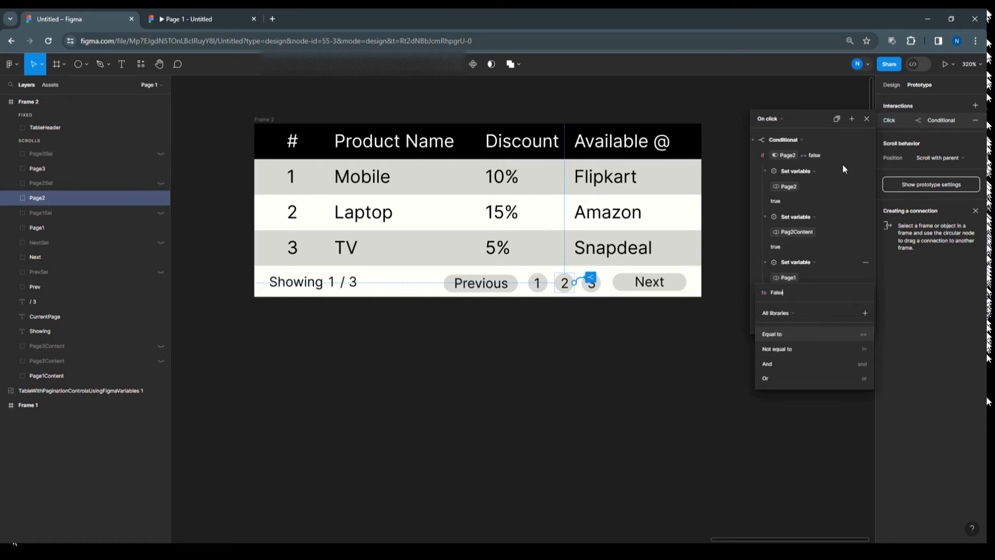
pyautogui.click(857, 157)
# Add a Set variable action to the Page2 button's condition that sets ProPaginationControl's Page3 to false.
pyautogui.click(863, 155)
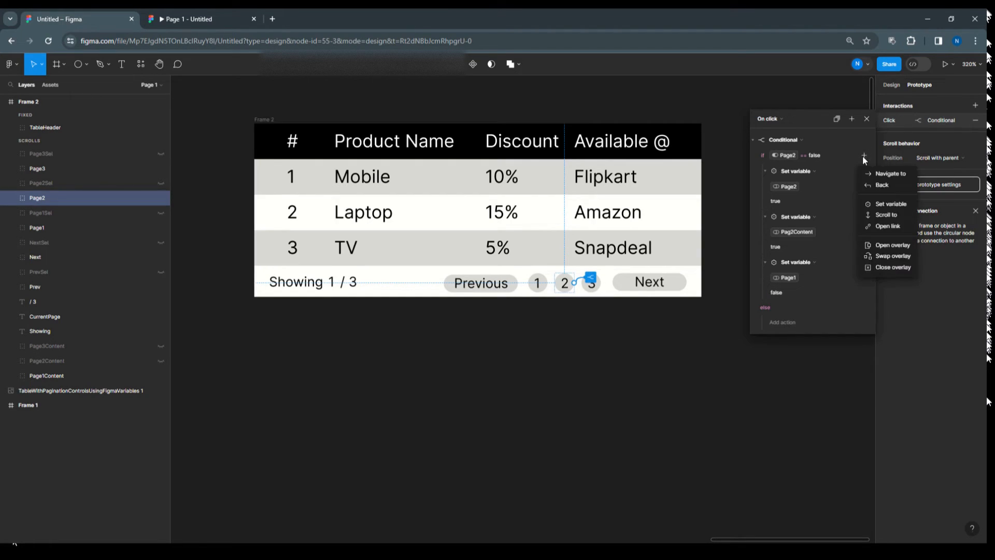
pyautogui.click(874, 204)
pyautogui.scroll(-4, 794, 412)
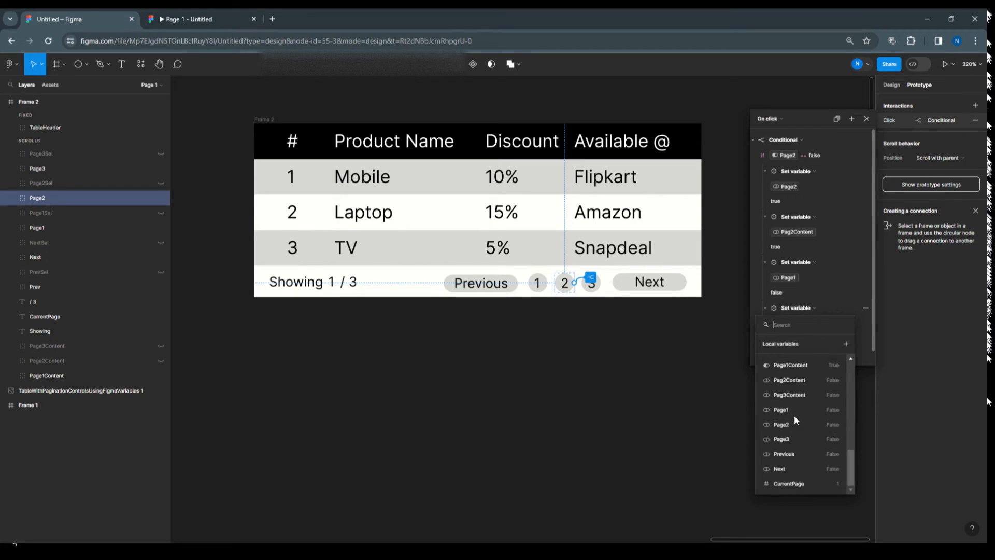
pyautogui.click(782, 439)
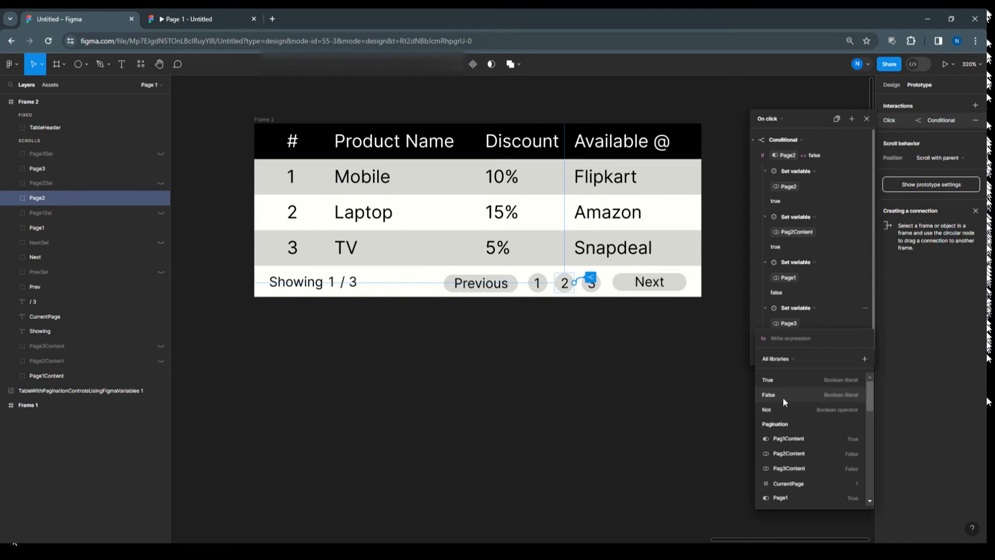
pyautogui.click(782, 396)
pyautogui.click(861, 156)
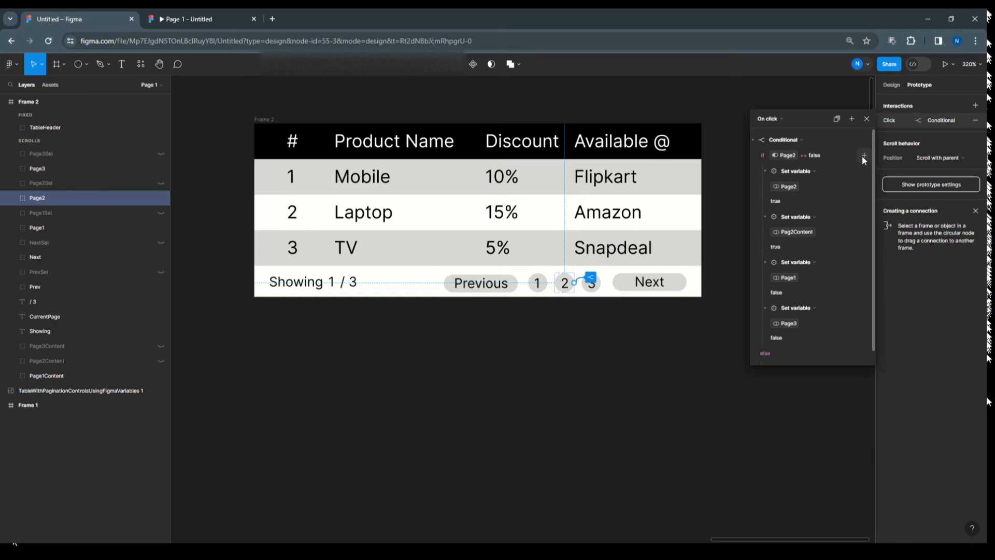
# Add a Set variable action to the Page2 button's condition that sets ProPaginationControl's Page1Content to false.
pyautogui.rightClick(865, 154)
pyautogui.click(872, 209)
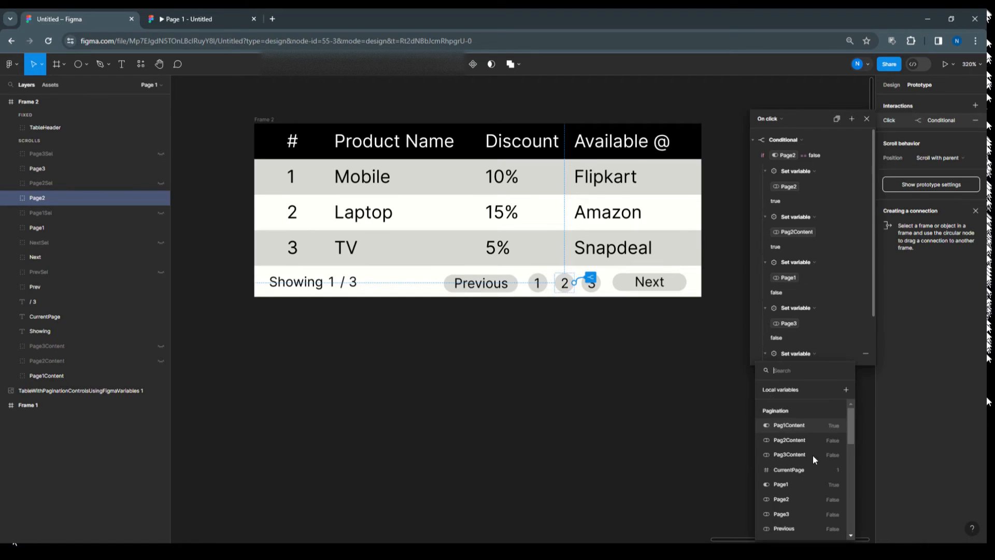
pyautogui.scroll(-3, 813, 456)
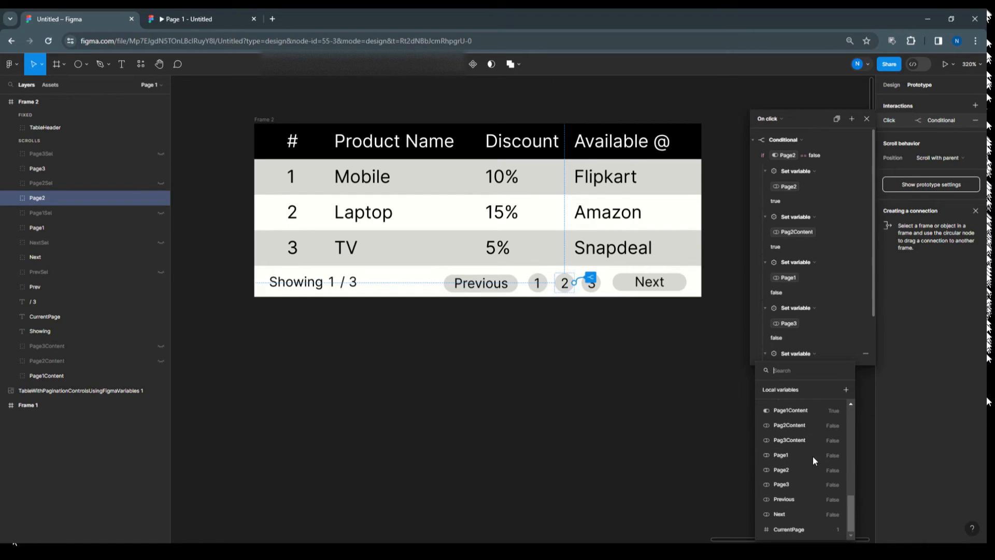
pyautogui.click(795, 411)
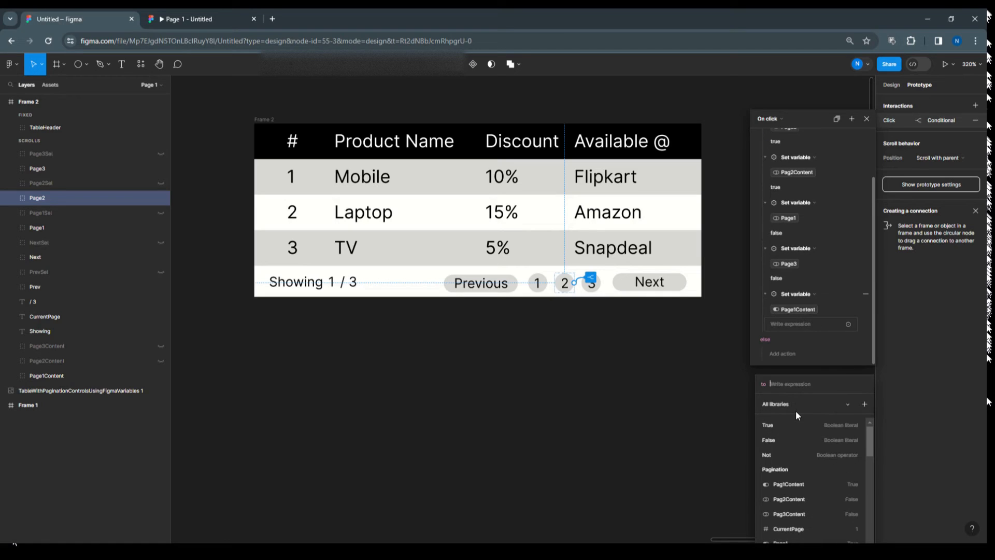
pyautogui.click(783, 439)
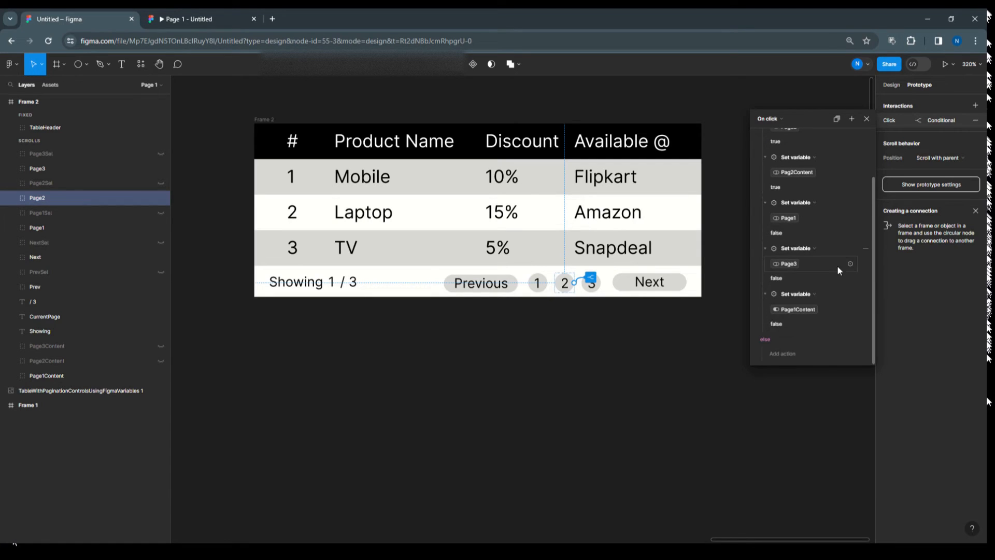
# Add a Set variable action to the Page2 button's condition that sets ProPaginationControl's Pag3Content to false.
pyautogui.scroll(3, 826, 298)
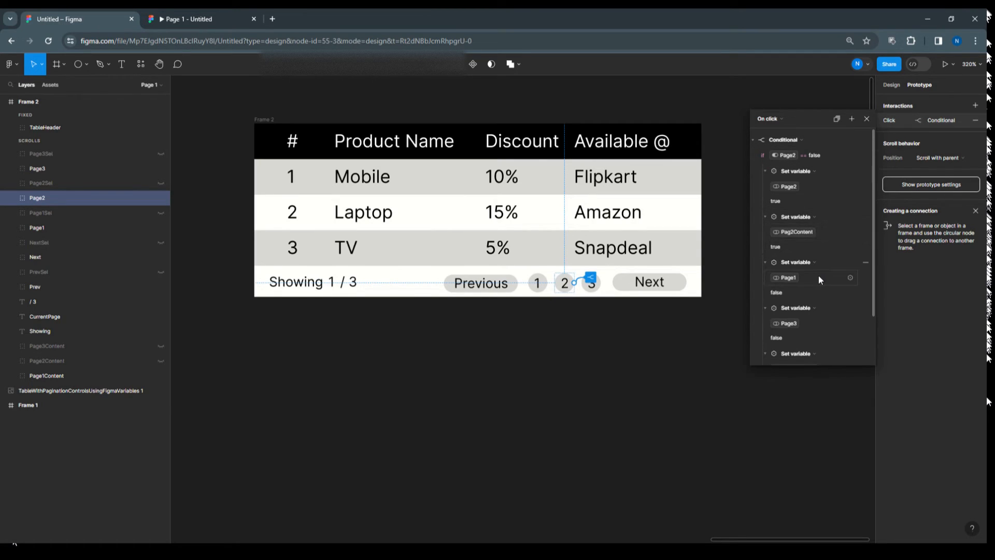
pyautogui.scroll(-2, 818, 275)
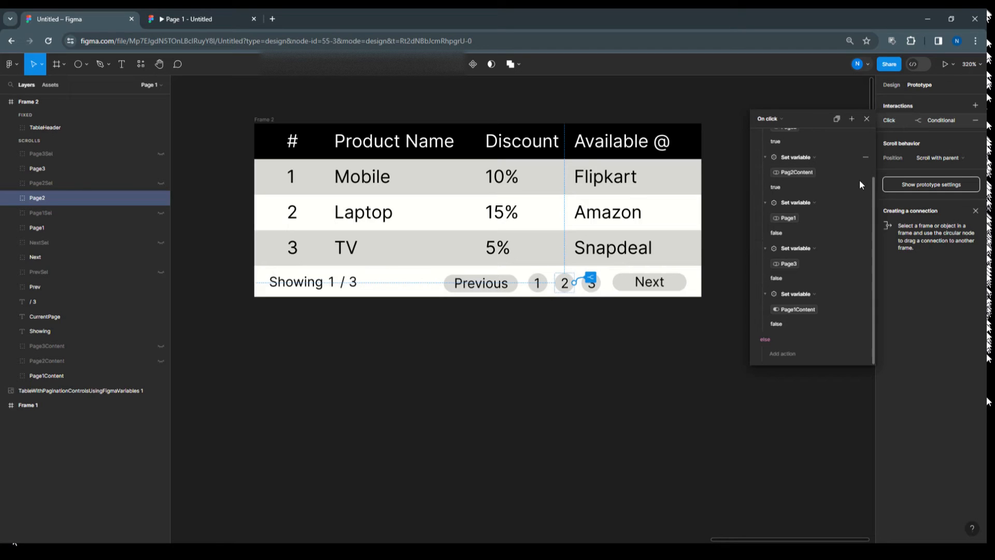
pyautogui.scroll(3, 863, 176)
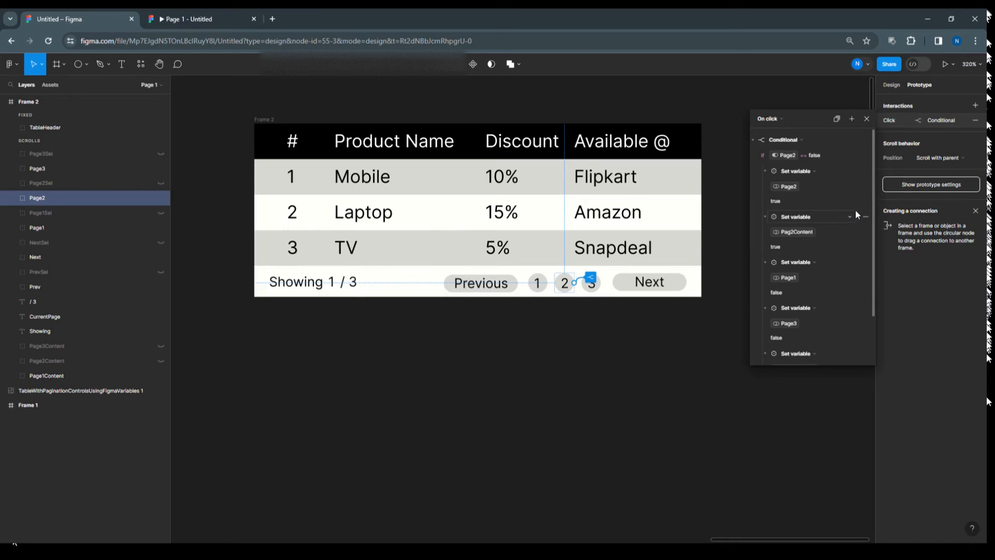
pyautogui.click(862, 156)
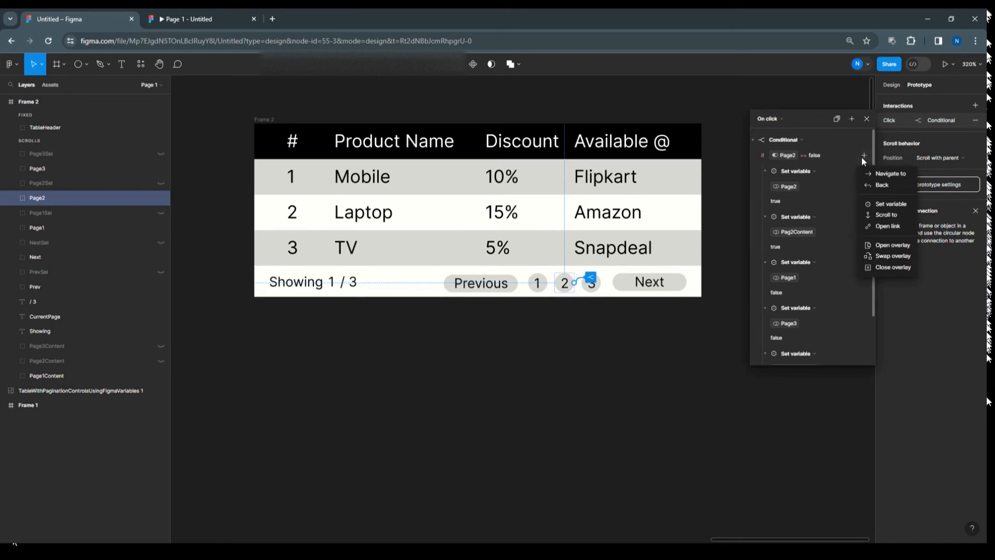
pyautogui.click(871, 205)
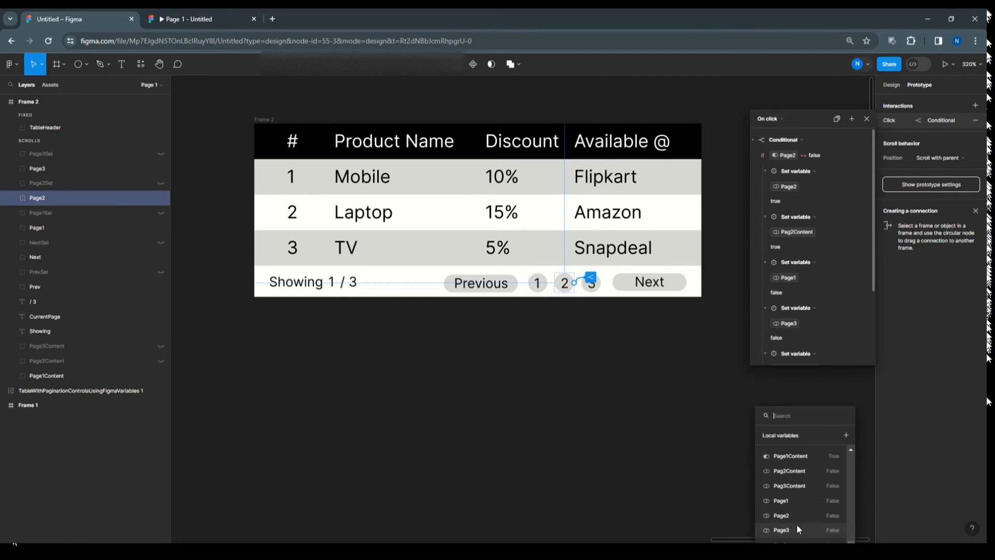
pyautogui.click(800, 485)
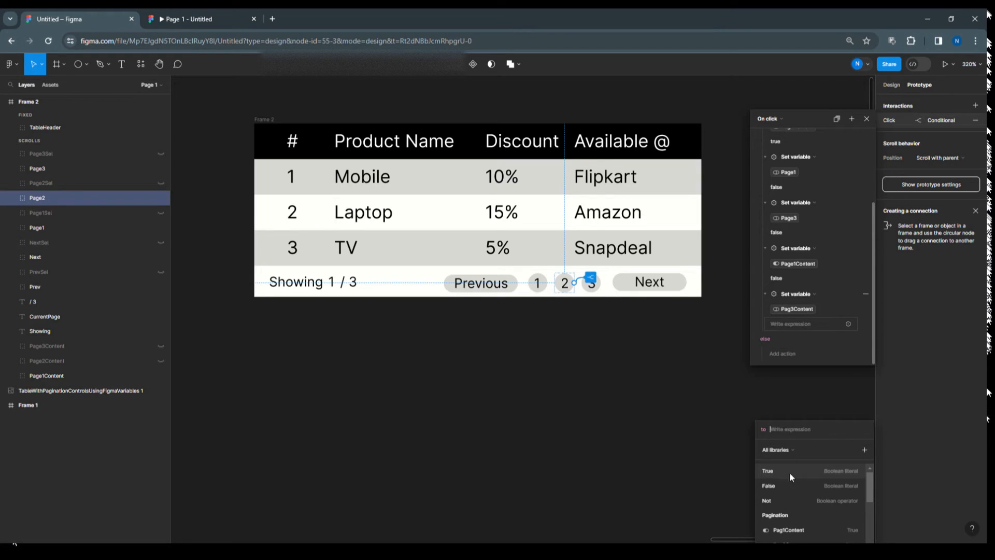
pyautogui.click(782, 485)
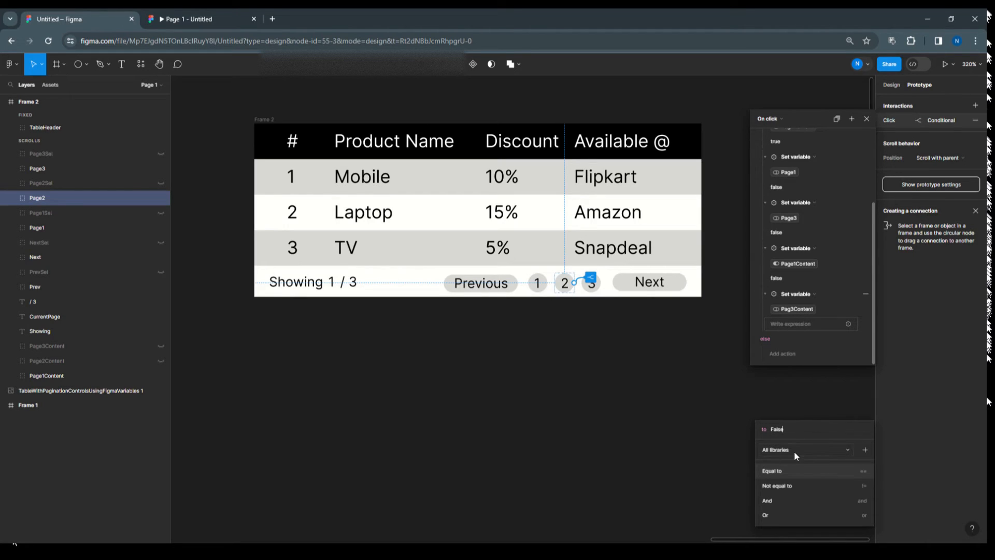
pyautogui.click(782, 469)
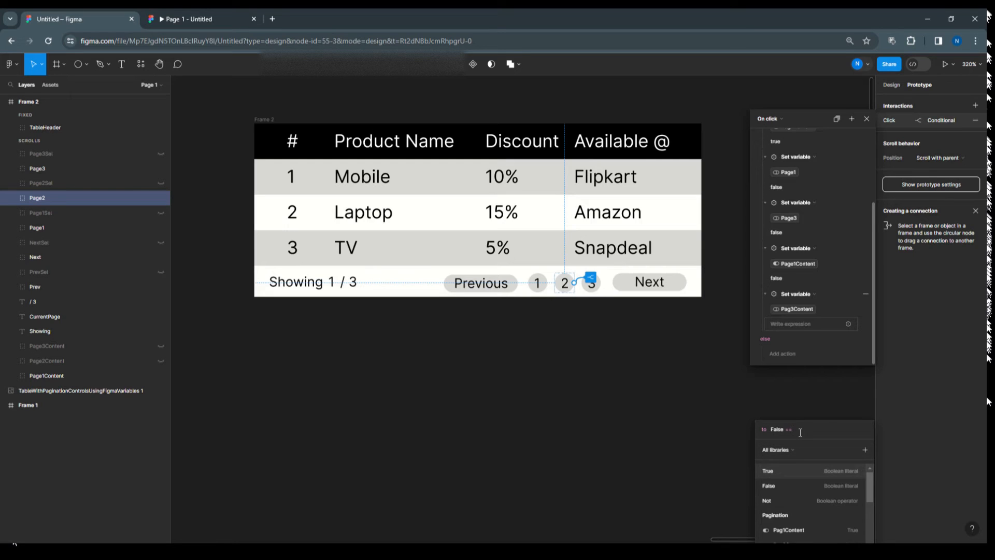
pyautogui.press('BackSpace')
pyautogui.press('BackSpace')
pyautogui.press('BackSpace')
pyautogui.press('BackSpace')
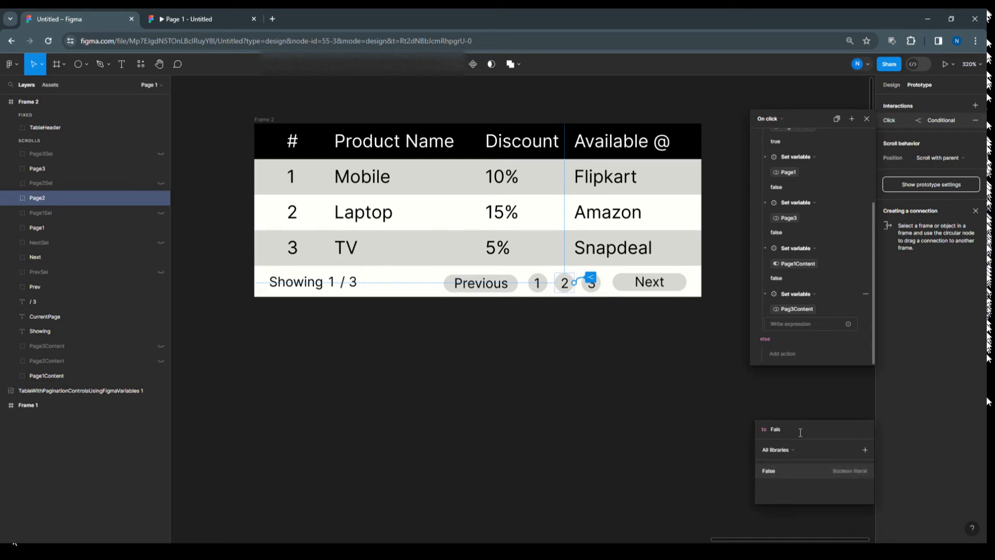
pyautogui.click(783, 469)
pyautogui.press('Escape')
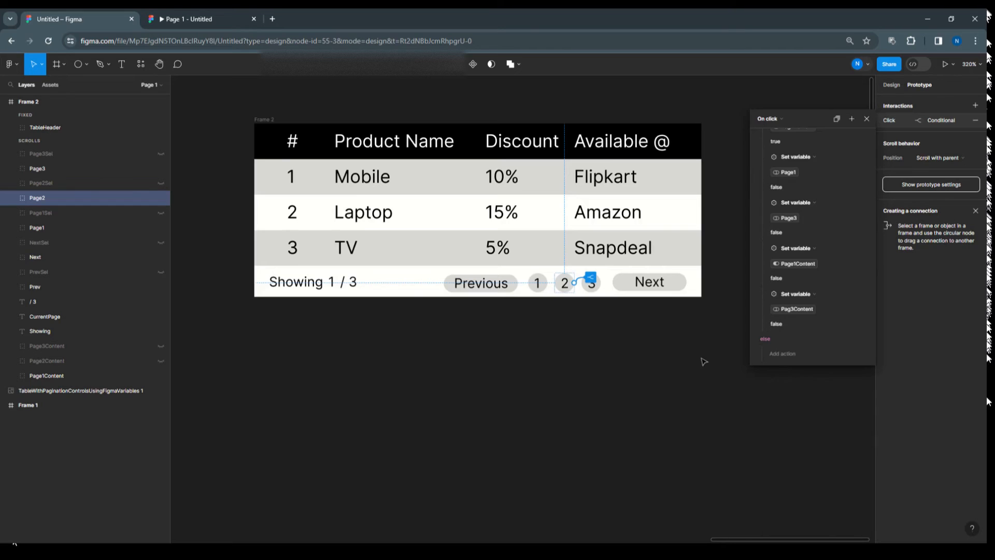
# Review the Page2 button's conditional Set variable actions and close its interaction settings.
pyautogui.moveTo(794, 111); pyautogui.dragTo(739, 110)
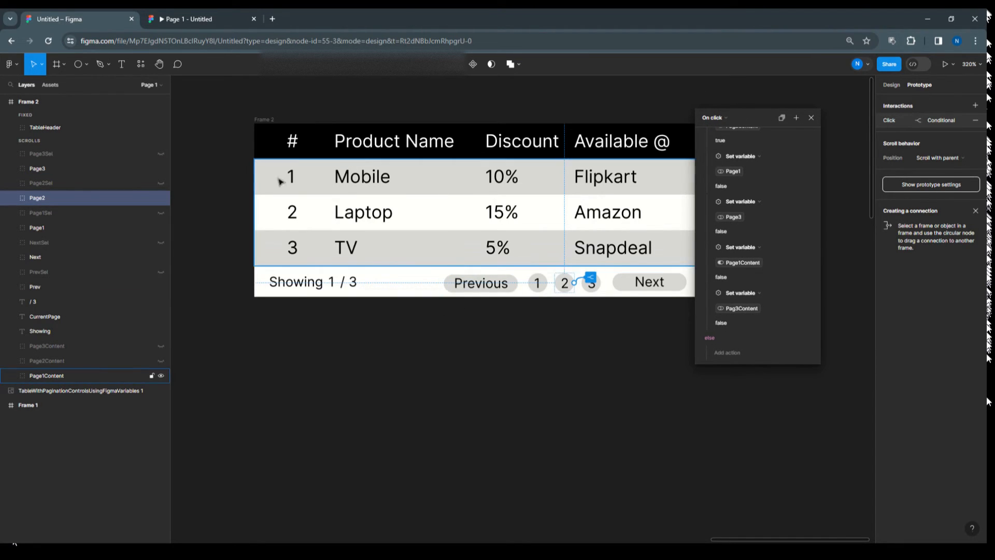
pyautogui.scroll(4, 733, 234)
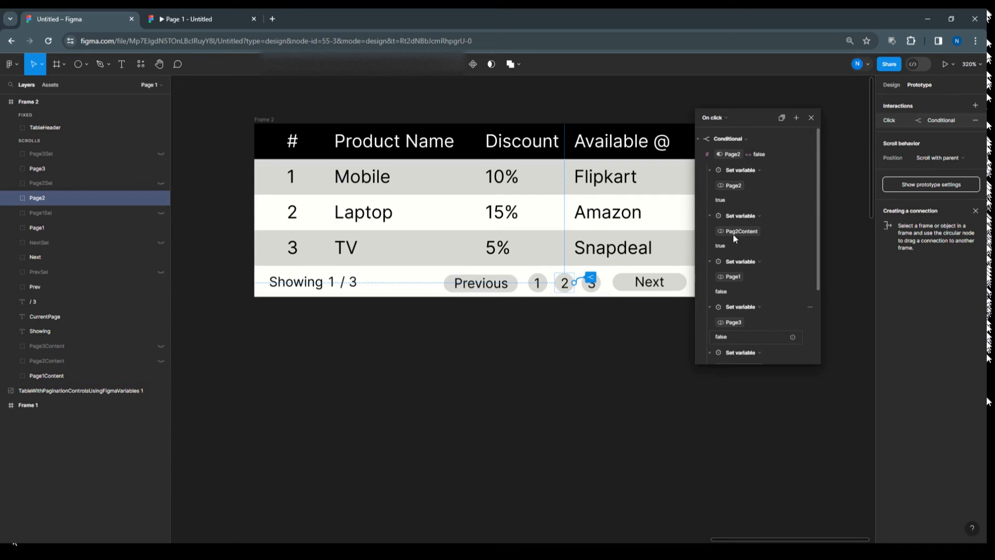
pyautogui.click(811, 118)
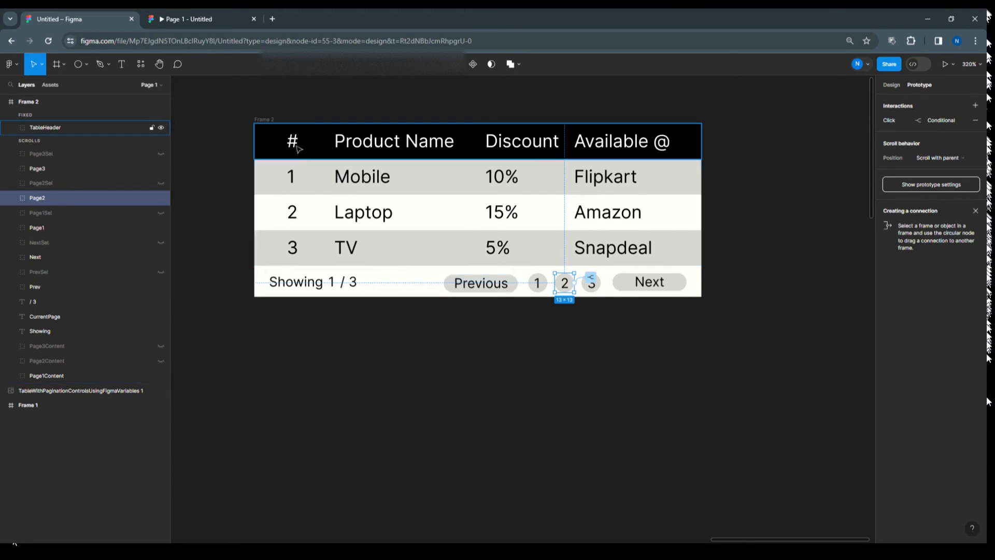
# Preview Frame 2 as a prototype scaled to fit the screen and test its page 2 button.
pyautogui.click(264, 120)
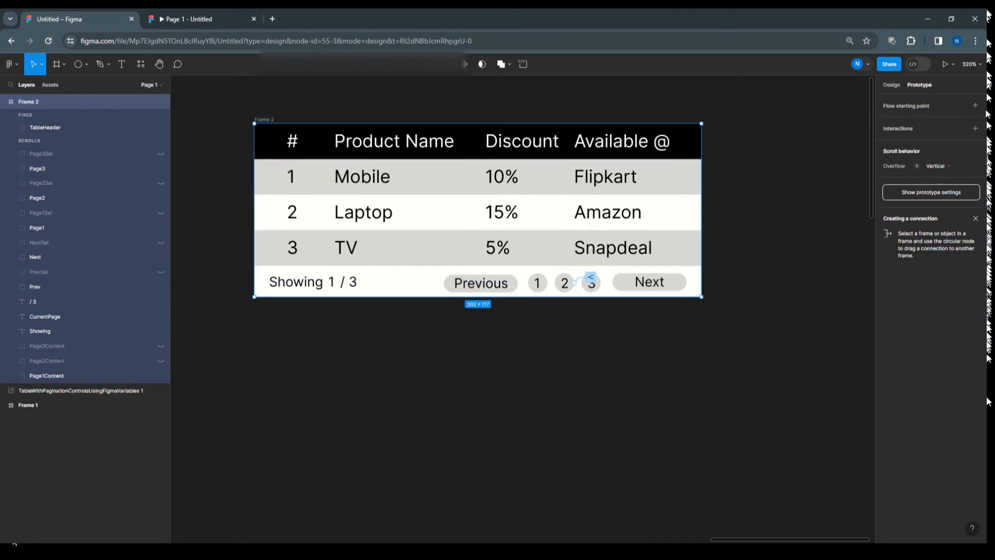
pyautogui.click(951, 64)
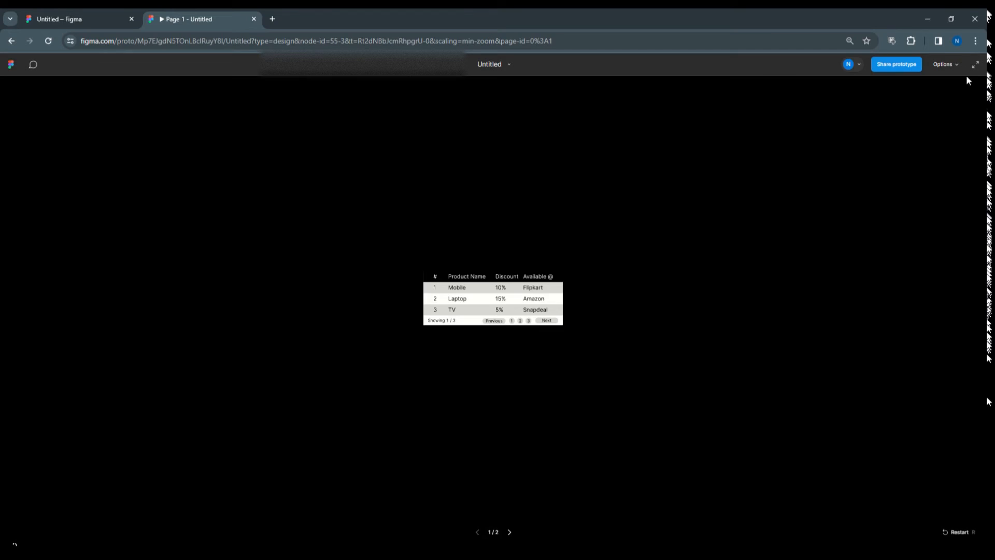
pyautogui.click(952, 64)
pyautogui.click(921, 123)
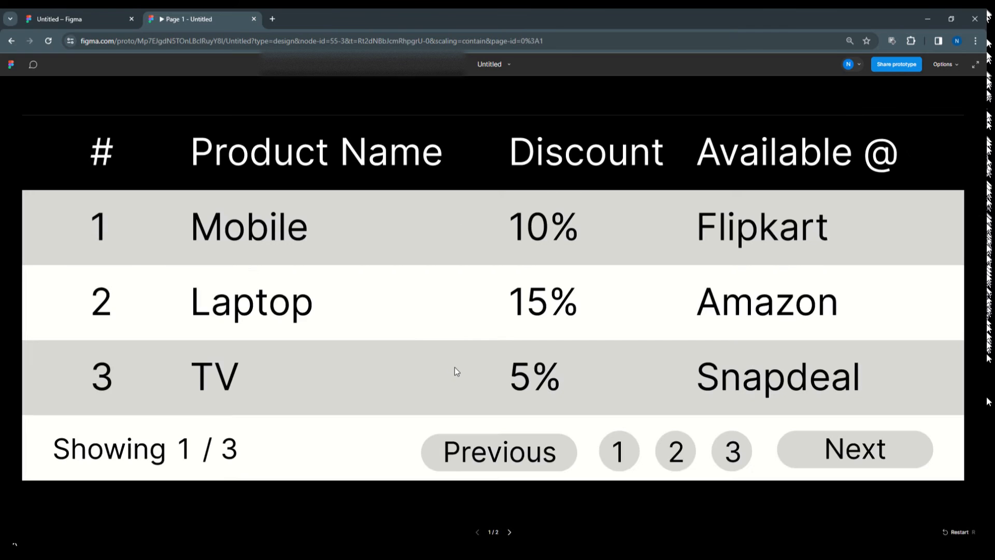
pyautogui.click(670, 455)
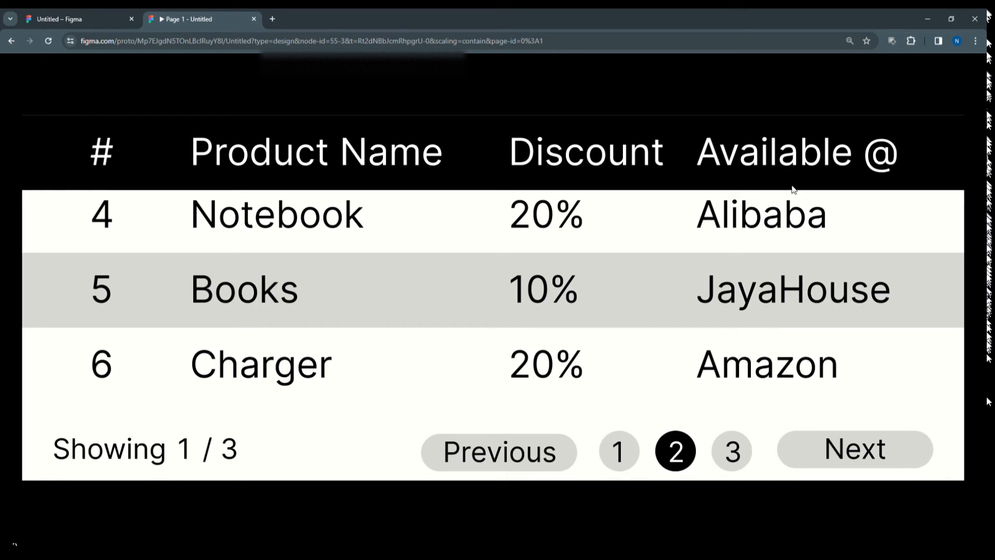
# Return to the design file and copy the Page2 button's conditional click interaction onto the Page1 button.
pyautogui.click(73, 18)
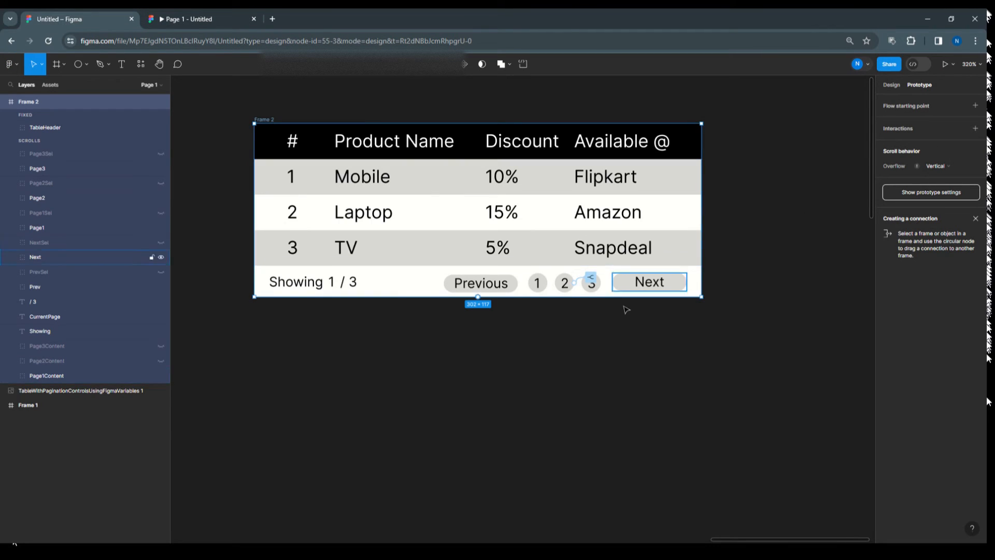
pyautogui.click(565, 282)
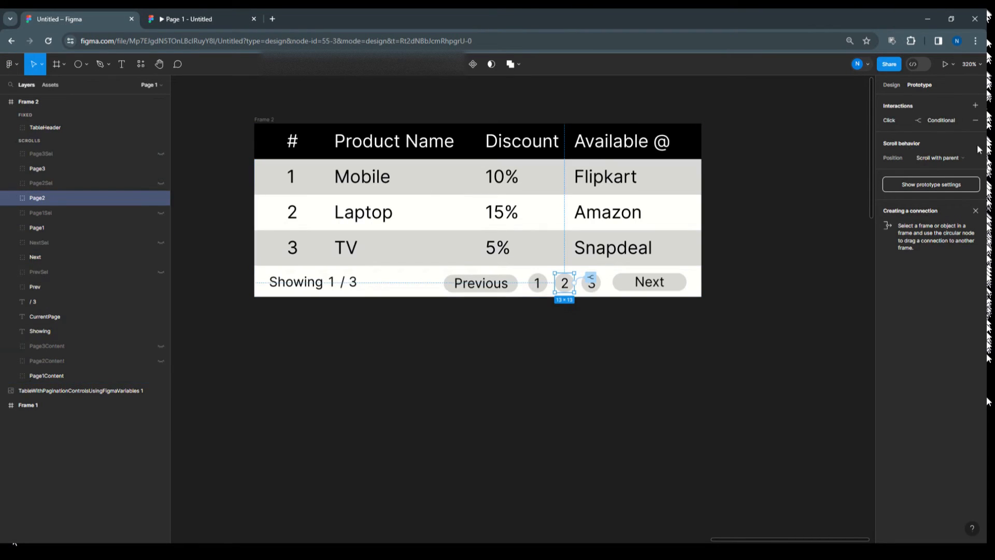
pyautogui.click(877, 122)
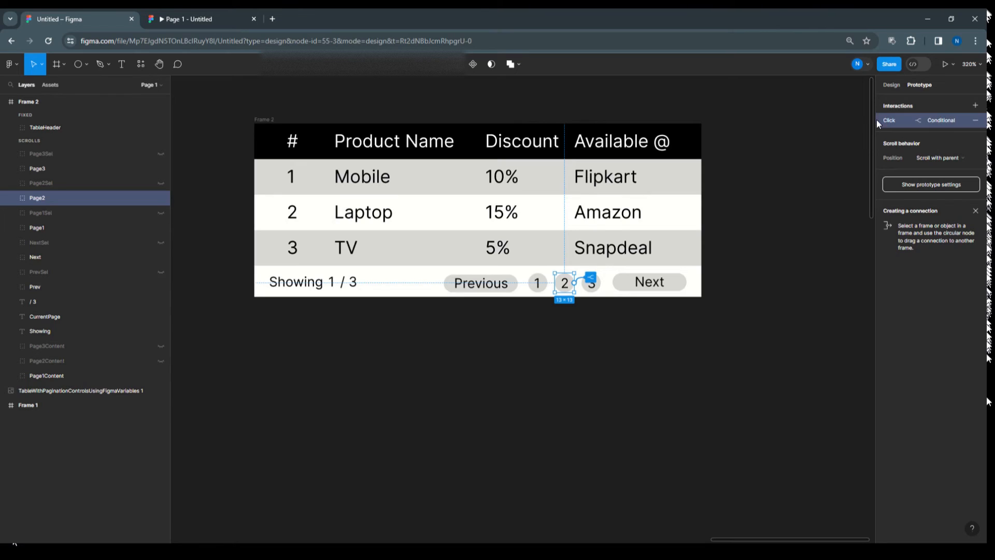
pyautogui.click(542, 291)
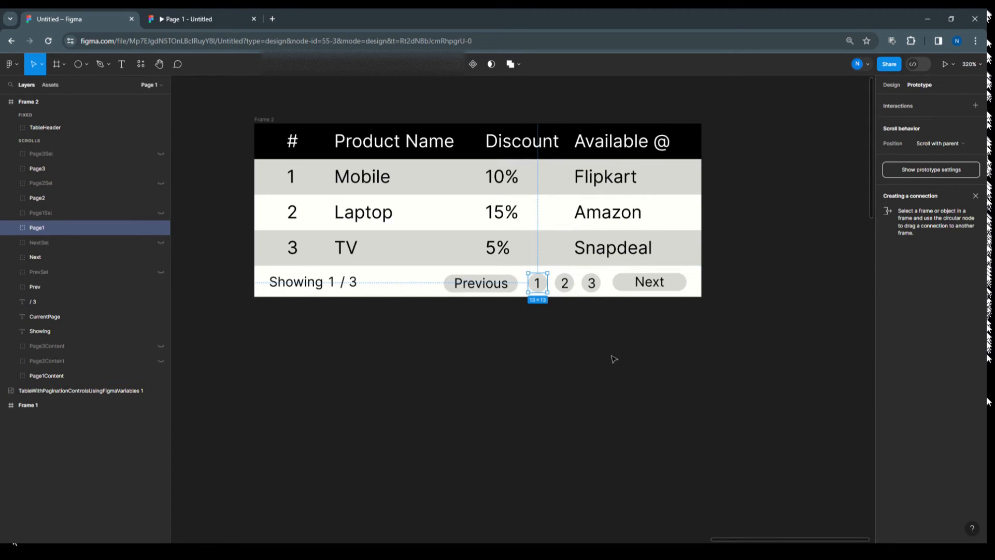
pyautogui.hotkey('ctrl', 'v')
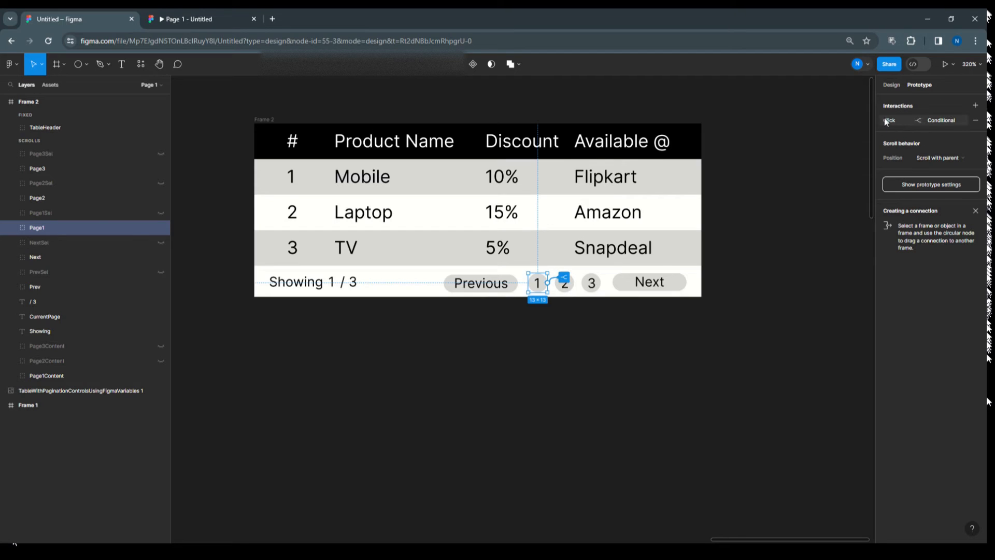
# Change the variable in the Page1 button's condition to ProPaginationControl's Page1, checked against false.
pyautogui.click(883, 118)
pyautogui.click(787, 159)
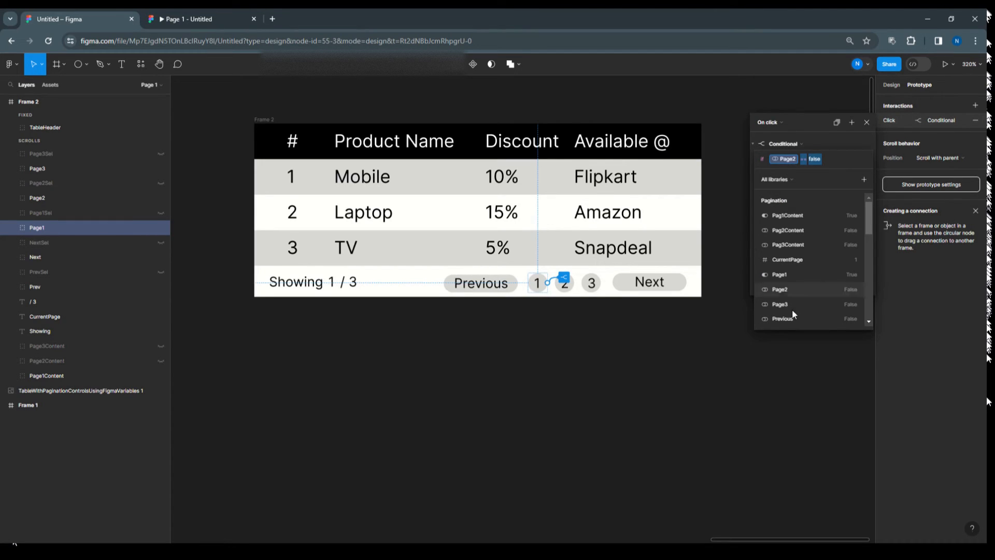
pyautogui.scroll(-5, 792, 309)
pyautogui.scroll(-1, 792, 309)
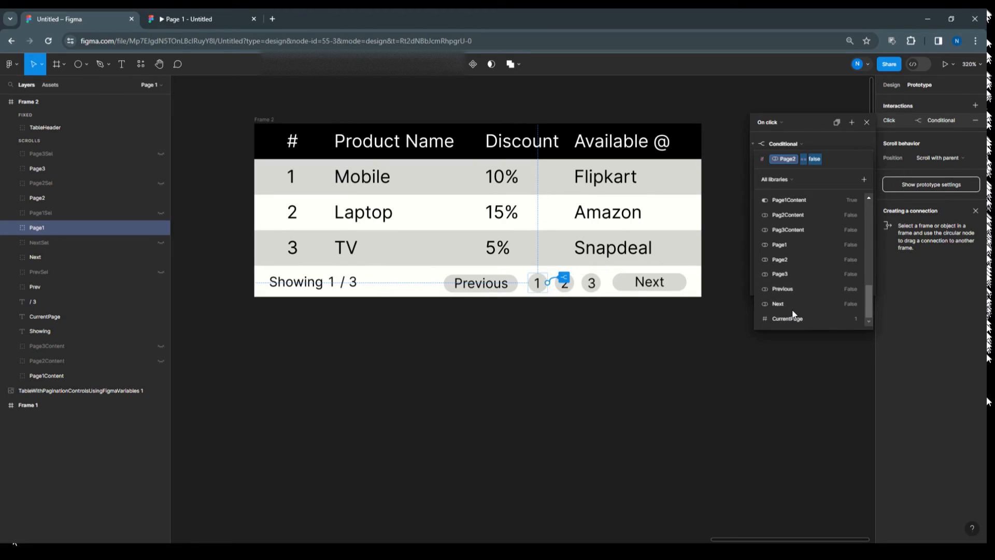
pyautogui.click(791, 243)
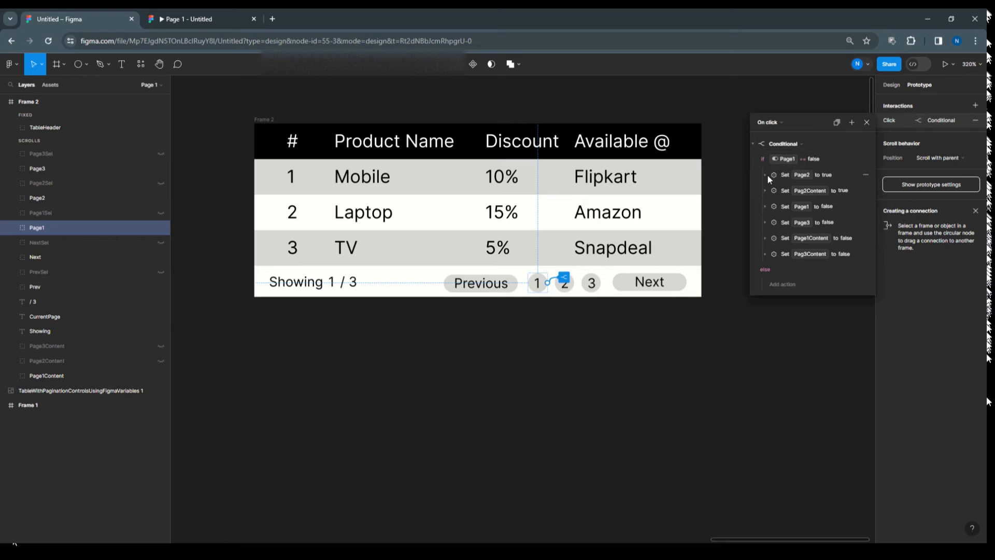
# Retarget the Page1 button's first Set variable action so that it sets ProPaginationControl's Page1 to true.
pyautogui.click(765, 175)
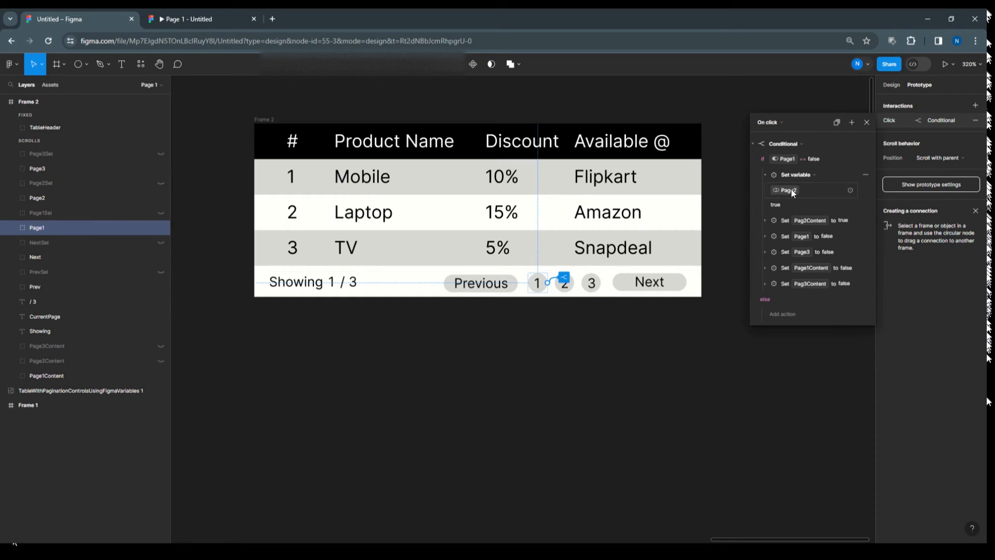
pyautogui.click(791, 190)
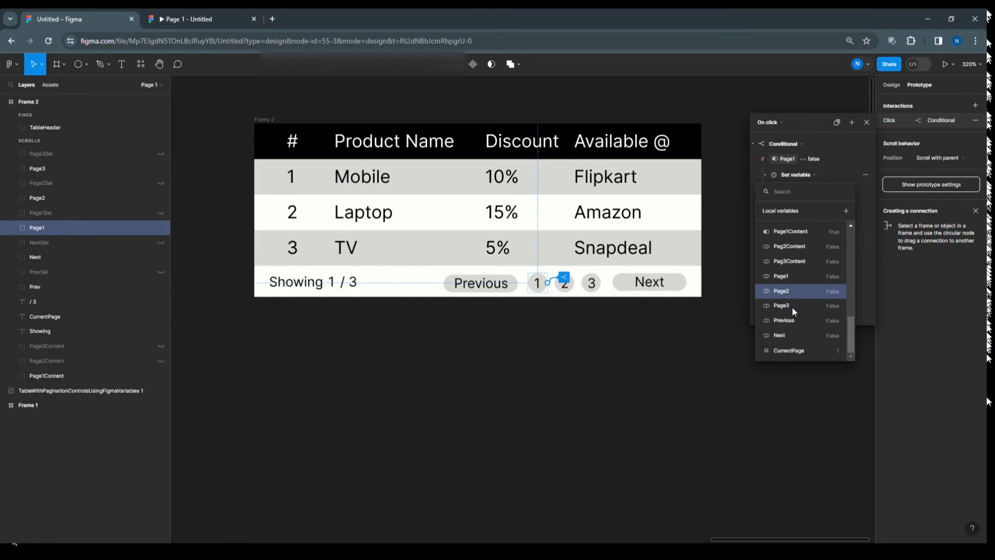
pyautogui.click(793, 275)
pyautogui.click(841, 176)
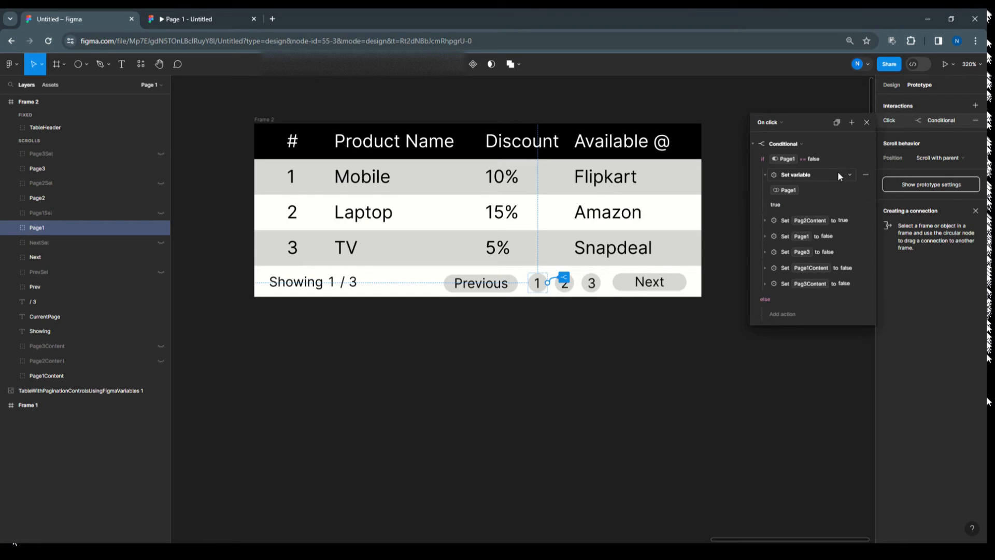
# Retarget the Page1 button's second Set variable action so that it sets ProPaginationControl's Page1Content to true.
pyautogui.click(773, 220)
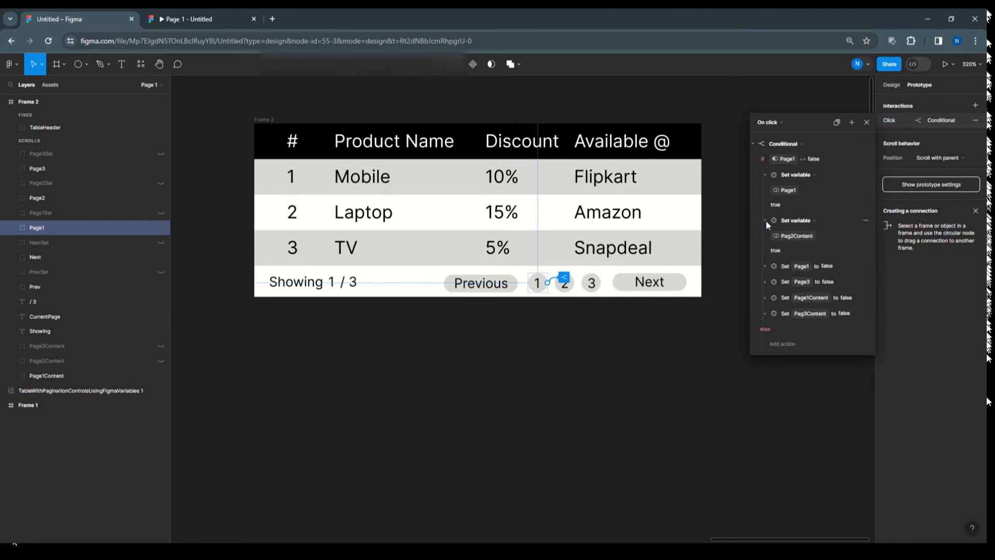
pyautogui.click(788, 237)
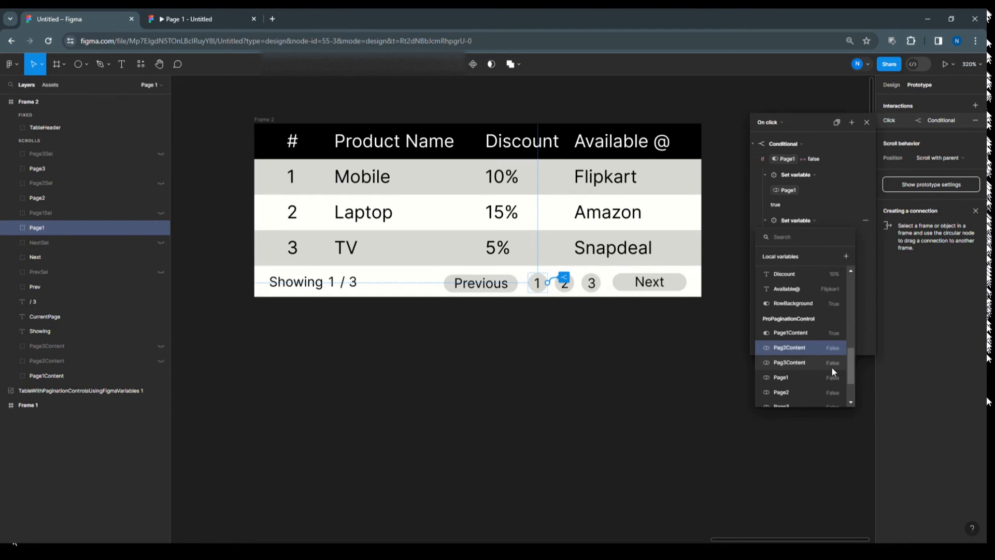
pyautogui.scroll(-2, 826, 368)
pyautogui.scroll(-3, 825, 366)
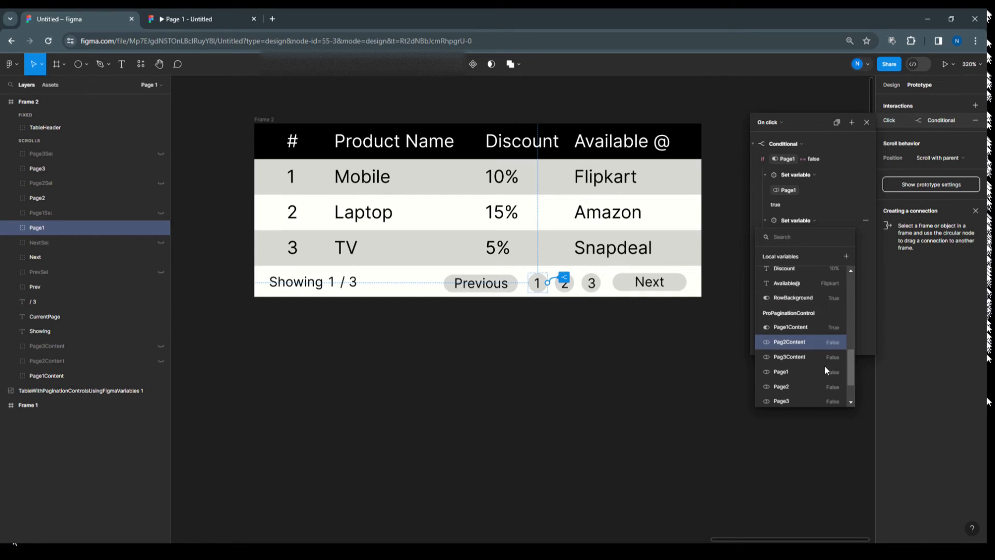
pyautogui.click(803, 330)
pyautogui.click(850, 195)
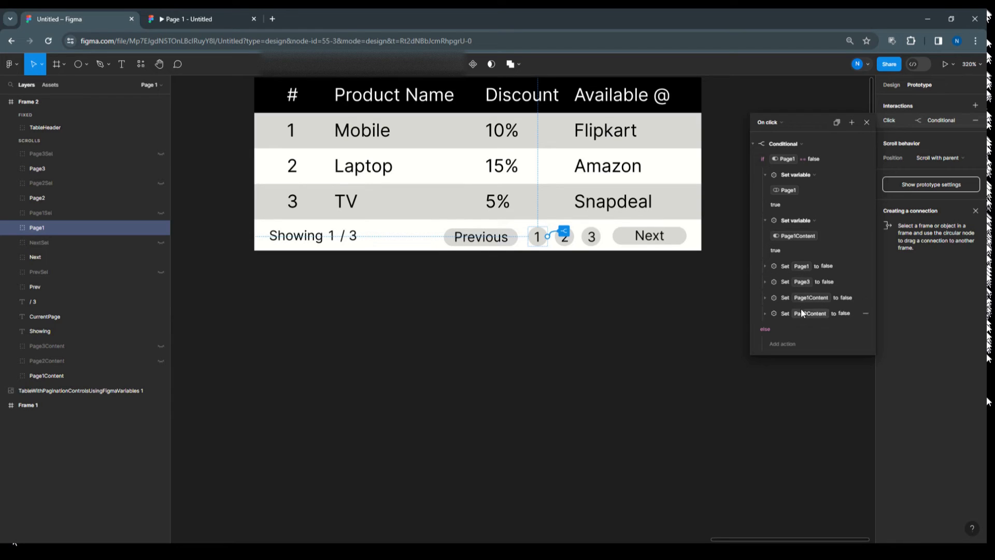
# Retarget the Page1 button's third Set variable action so that it sets ProPaginationControl's Page2 to false.
pyautogui.click(766, 266)
pyautogui.click(789, 281)
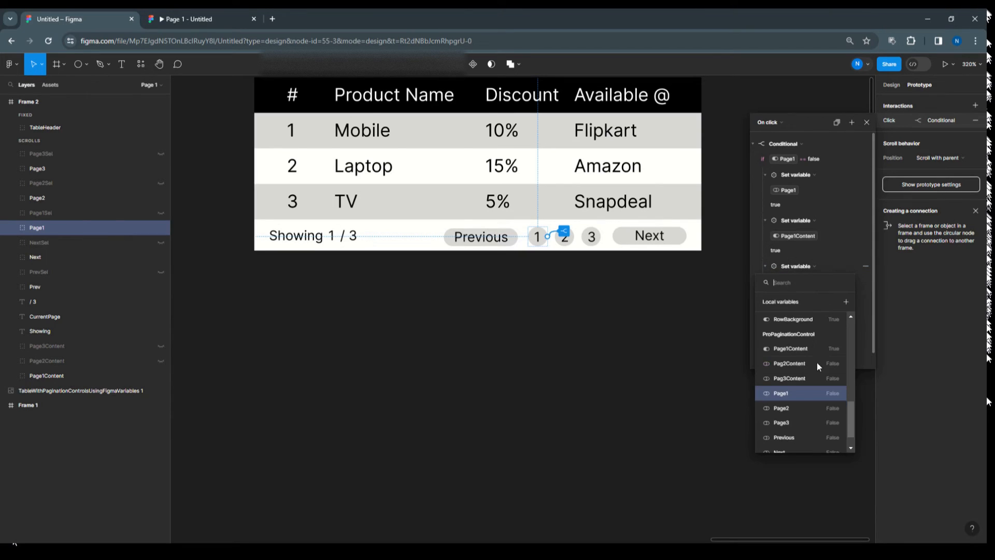
pyautogui.click(796, 409)
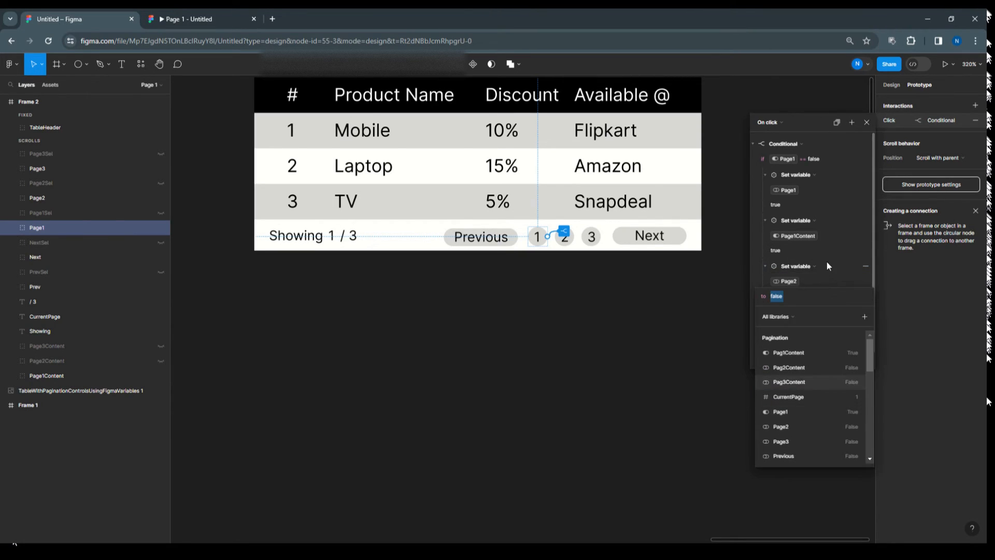
pyautogui.press('Return')
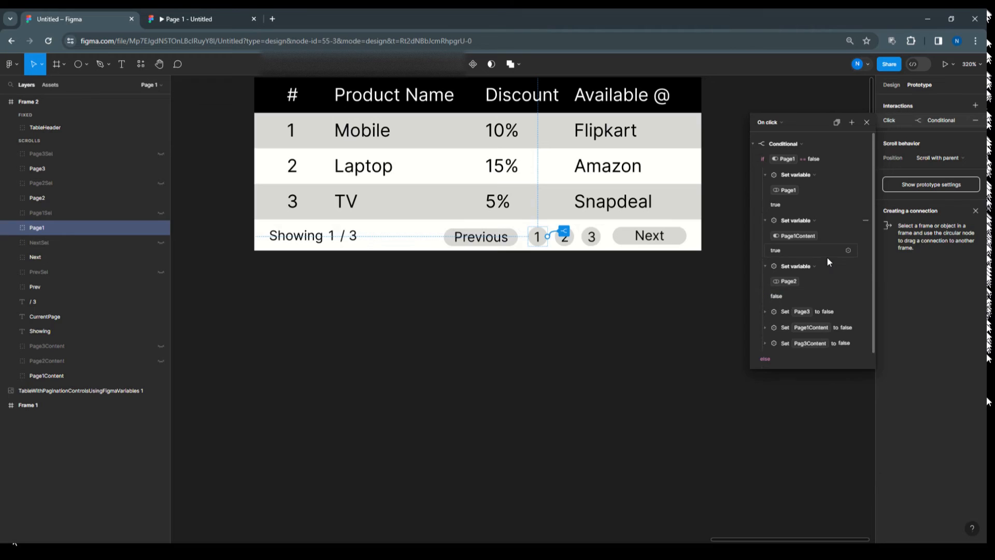
# Retarget the Page1 button's fifth Set variable action to set ProPaginationControl's Pag2Content to false, and close the interaction settings.
pyautogui.click(764, 328)
pyautogui.click(797, 344)
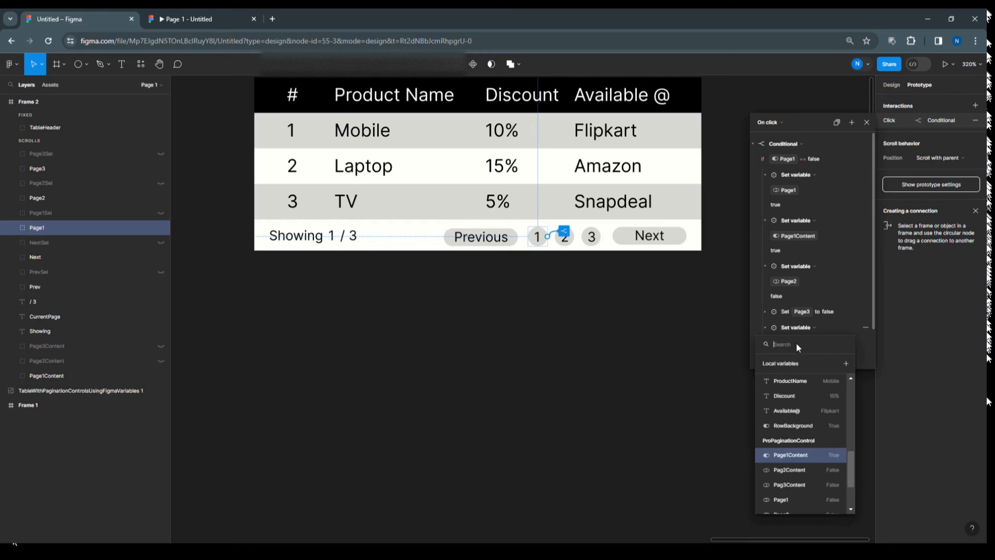
pyautogui.click(811, 470)
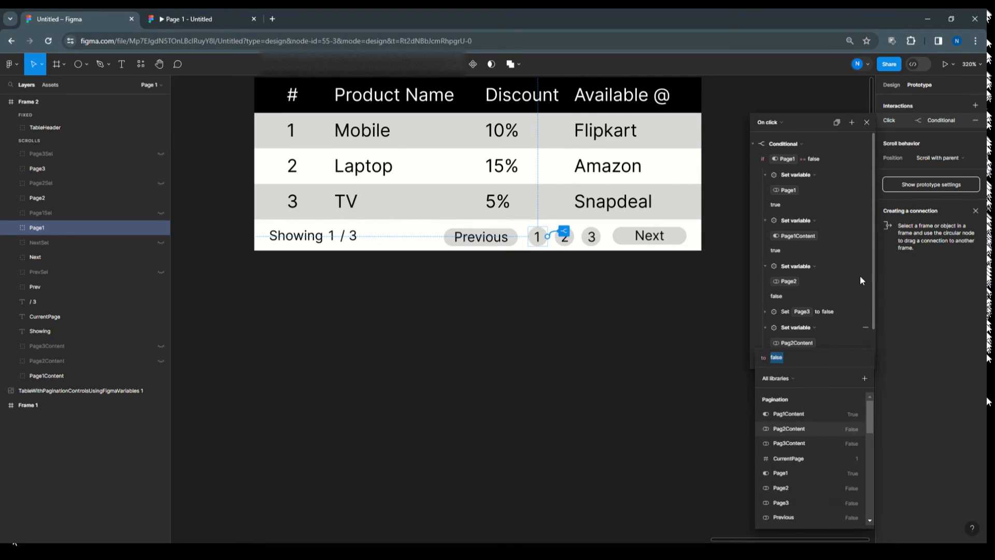
pyautogui.click(856, 275)
pyautogui.scroll(-2, 859, 297)
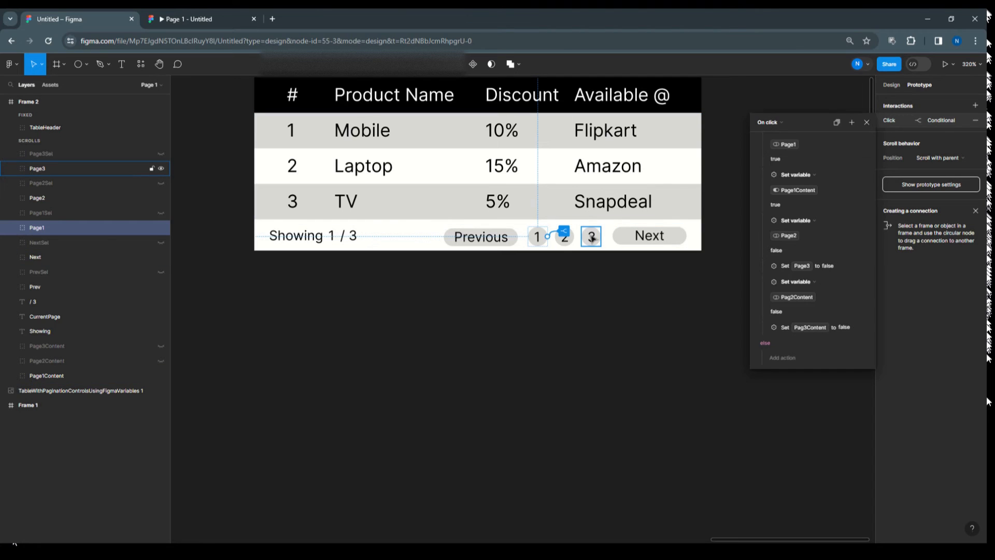
pyautogui.click(867, 122)
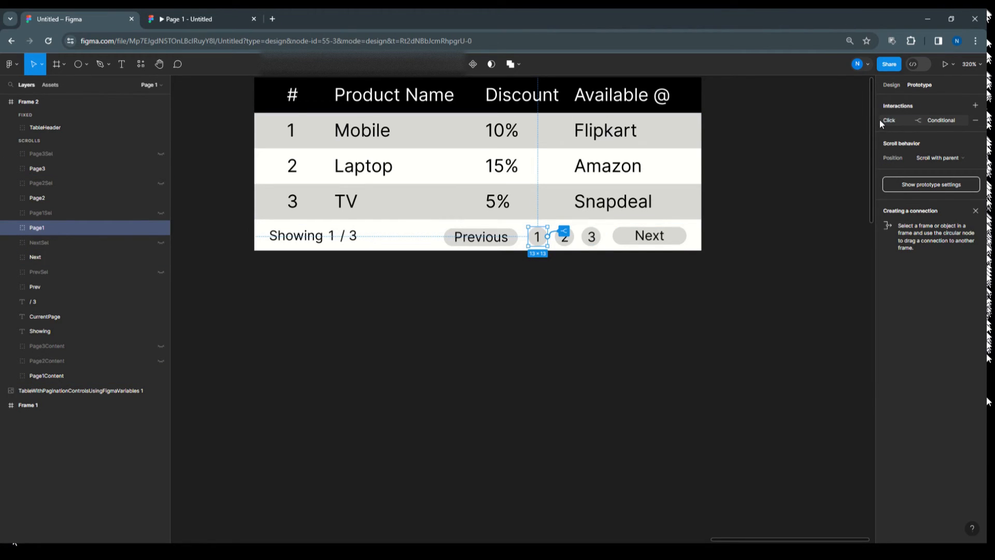
# Copy the Page1 button's conditional click interaction onto the Page3 button.
pyautogui.click(879, 118)
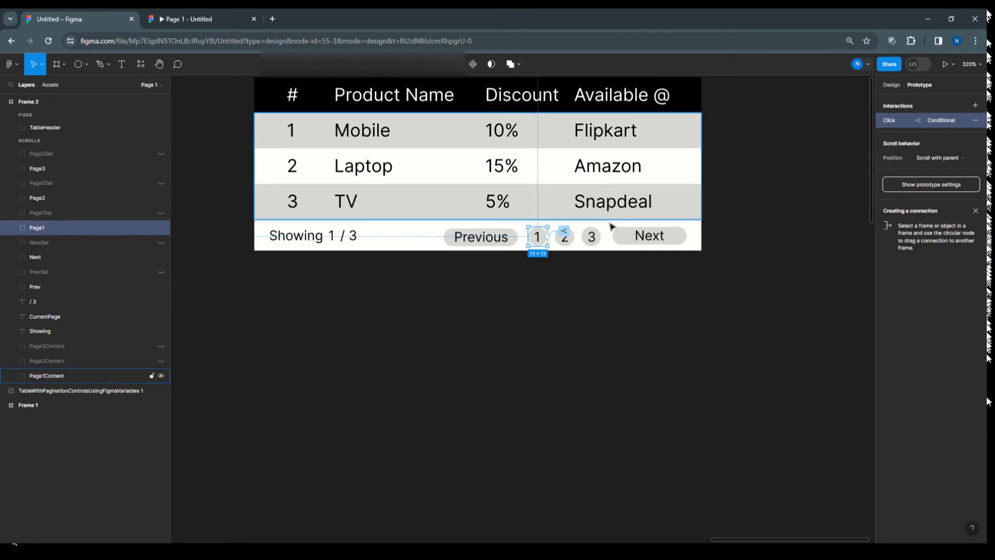
pyautogui.click(591, 237)
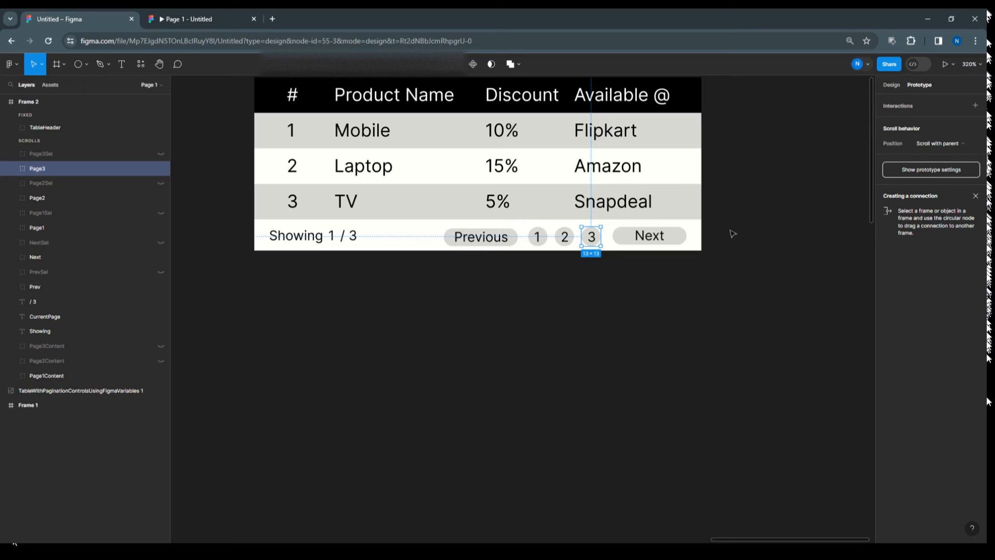
pyautogui.hotkey('ctrl', 'v')
# Change the variable in the Page3 button's condition to ProPaginationControl's Page3, checked against false.
pyautogui.click(880, 121)
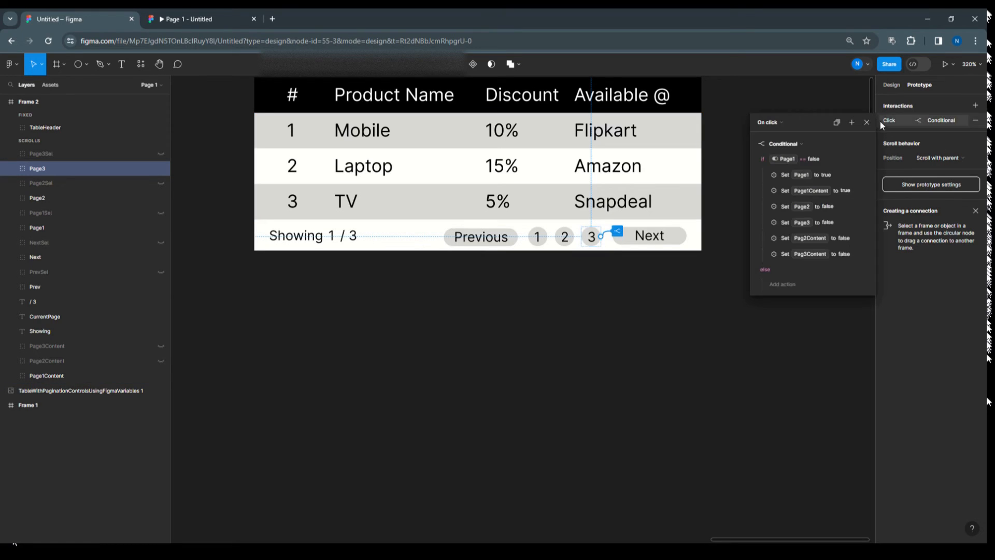
pyautogui.click(782, 159)
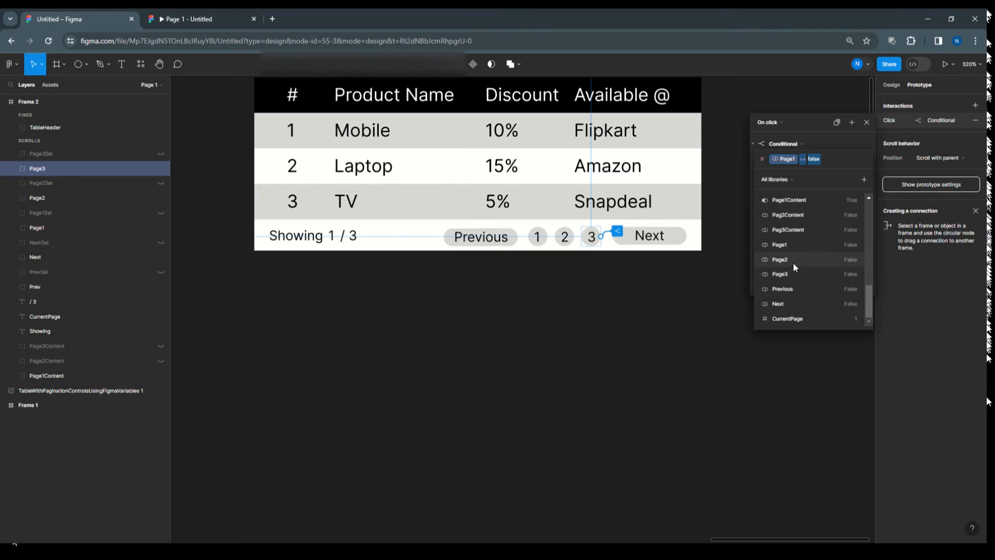
pyautogui.click(782, 287)
pyautogui.click(824, 138)
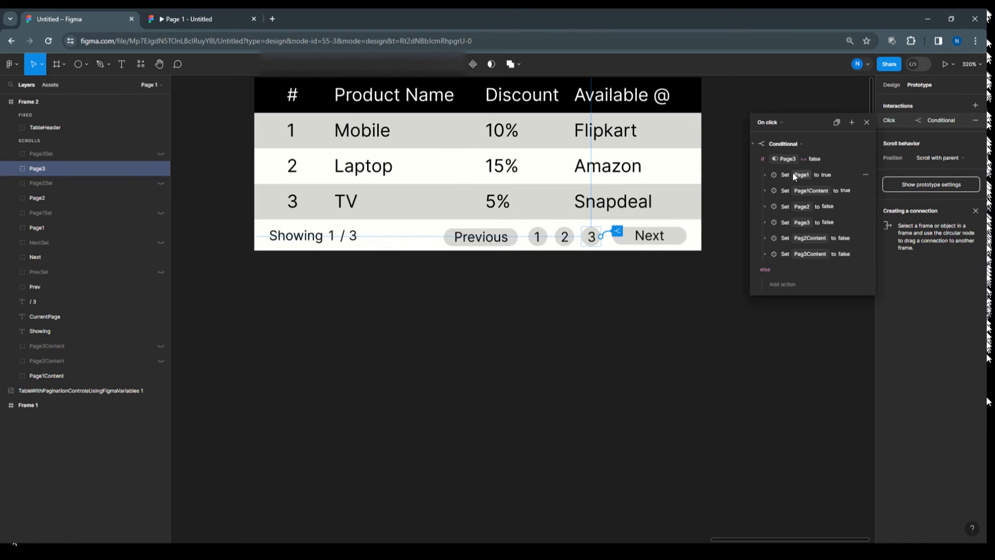
# Retarget the Page3 button's first Set variable action so that it sets ProPaginationControl's Page3 to true.
pyautogui.click(765, 177)
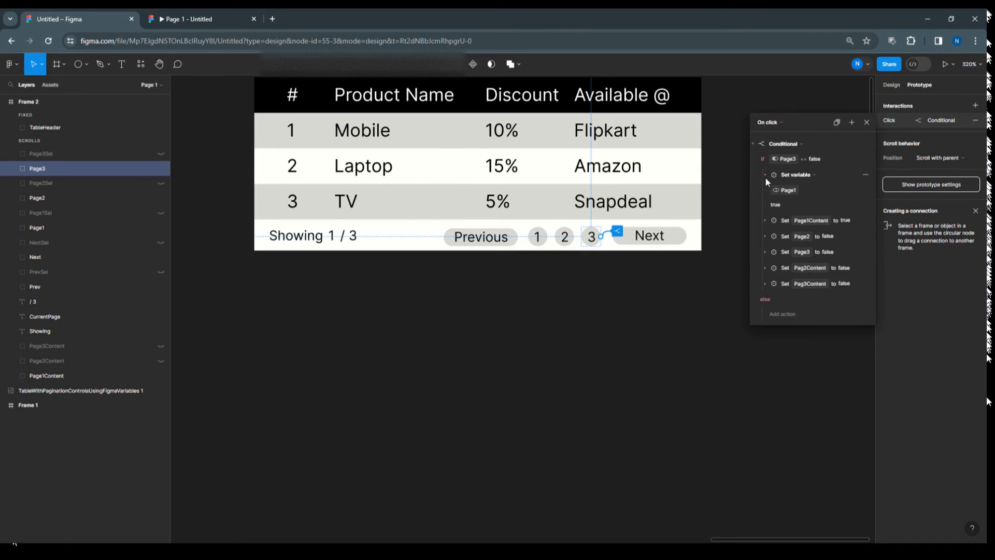
pyautogui.click(790, 191)
pyautogui.click(782, 331)
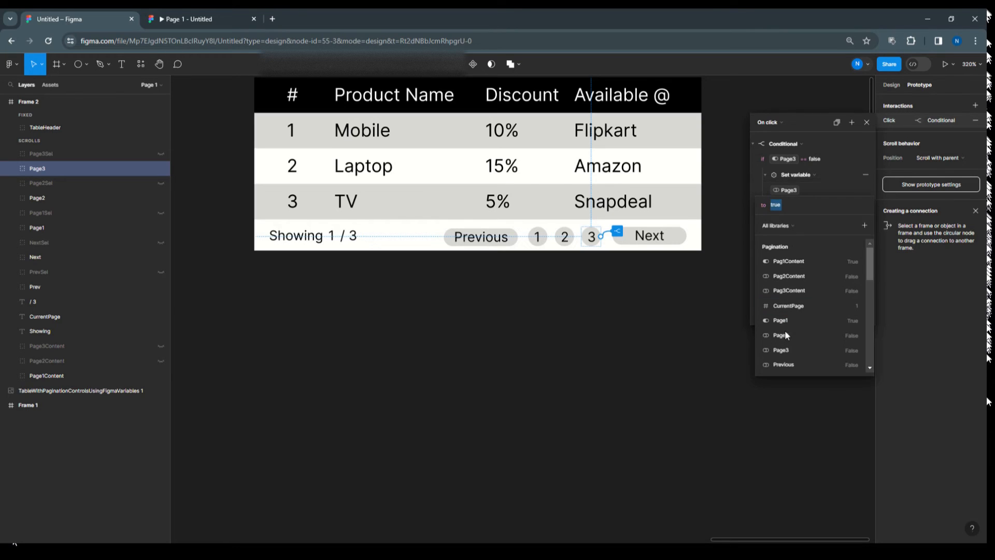
pyautogui.click(824, 138)
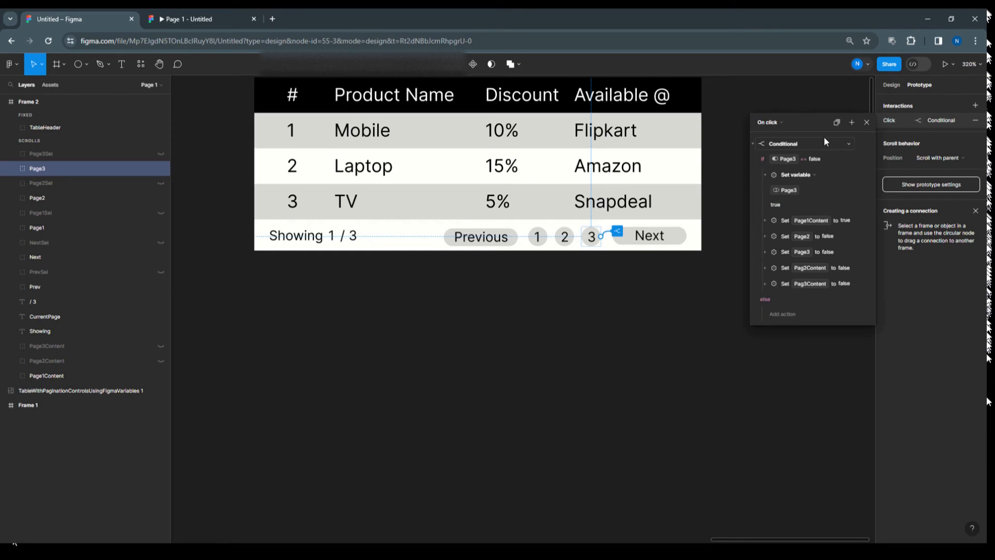
# Retarget the Page3 button's second Set variable action so that it sets ProPaginationControl's Pag3Content to true.
pyautogui.click(765, 221)
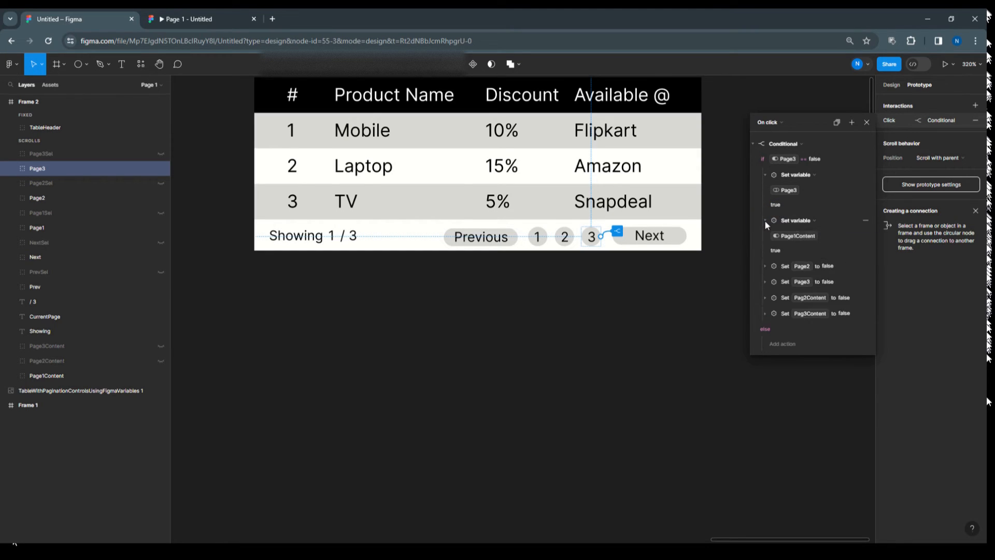
pyautogui.click(798, 235)
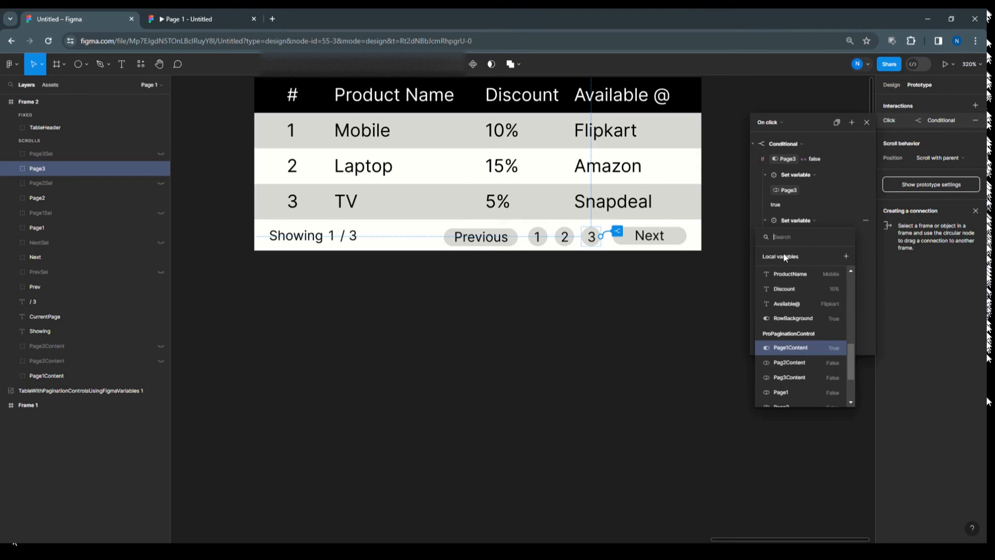
pyautogui.click(795, 379)
pyautogui.click(842, 185)
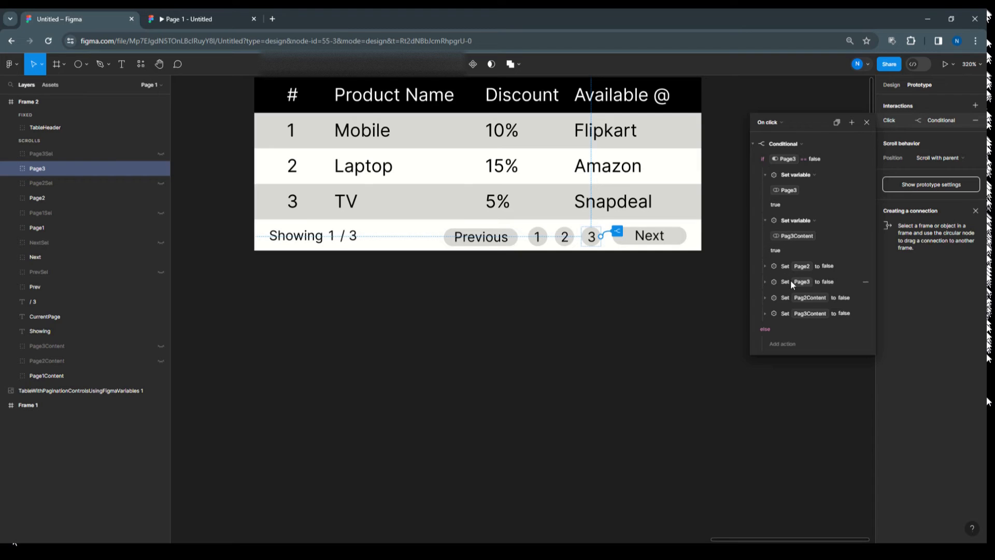
# Retarget the Page3 button's fourth Set variable action so that it sets ProPaginationControl's Page1 to false.
pyautogui.click(766, 282)
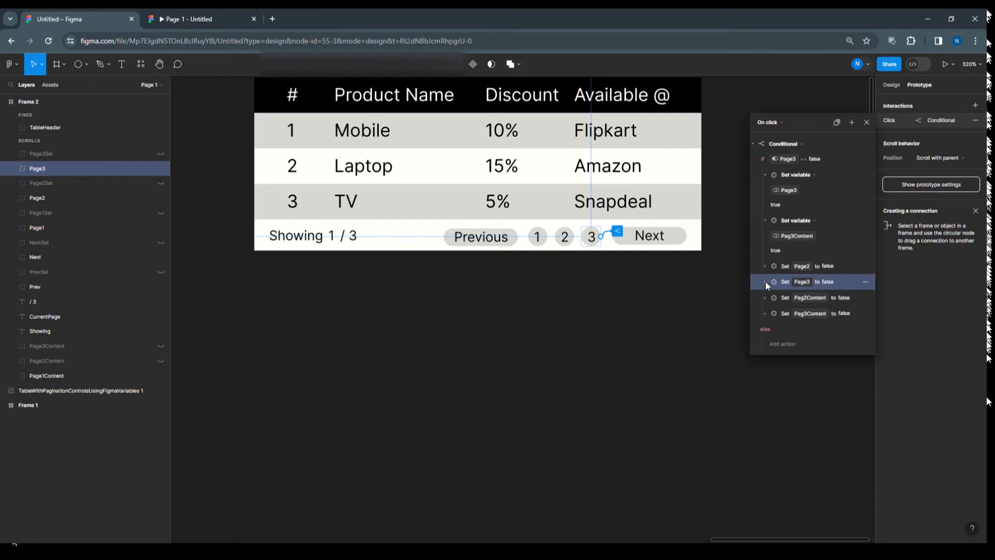
pyautogui.click(790, 300)
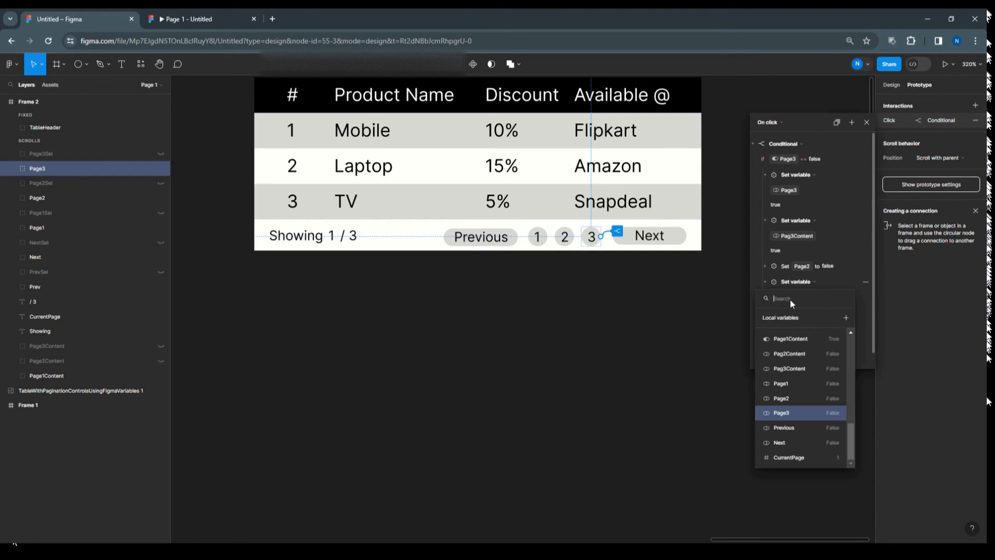
pyautogui.click(790, 378)
pyautogui.click(841, 222)
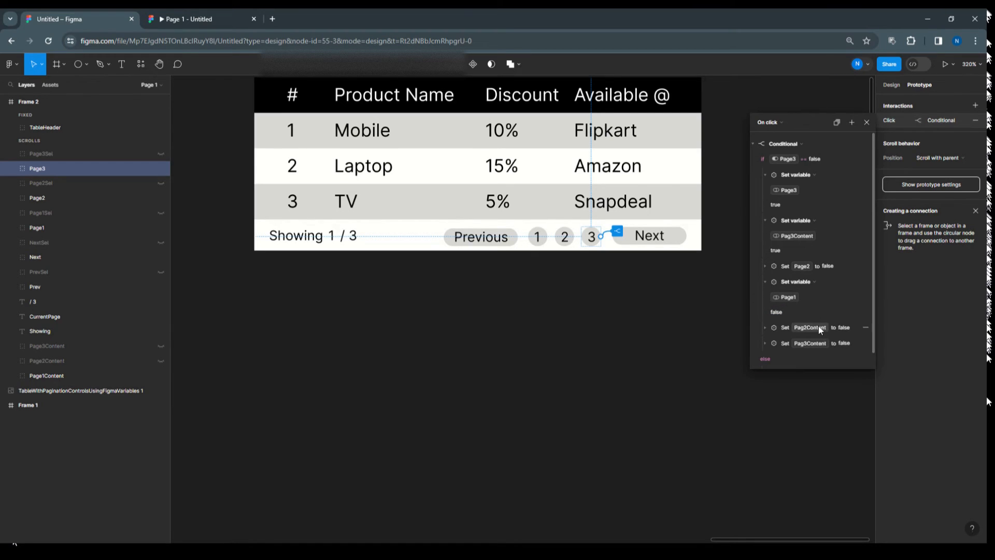
# Retarget the Page3 button's sixth Set variable action so that it sets ProPaginationControl's Page1Content to false.
pyautogui.click(765, 343)
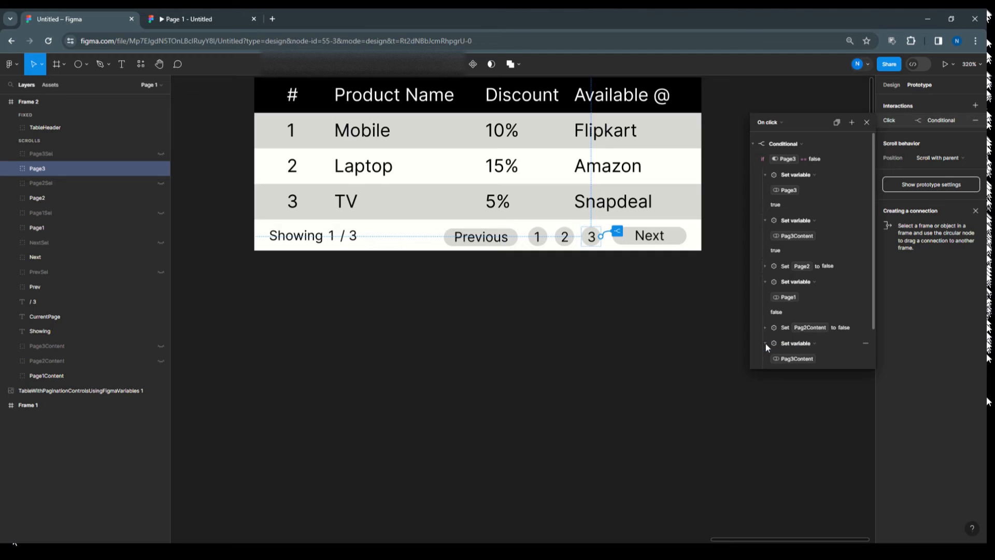
pyautogui.click(784, 358)
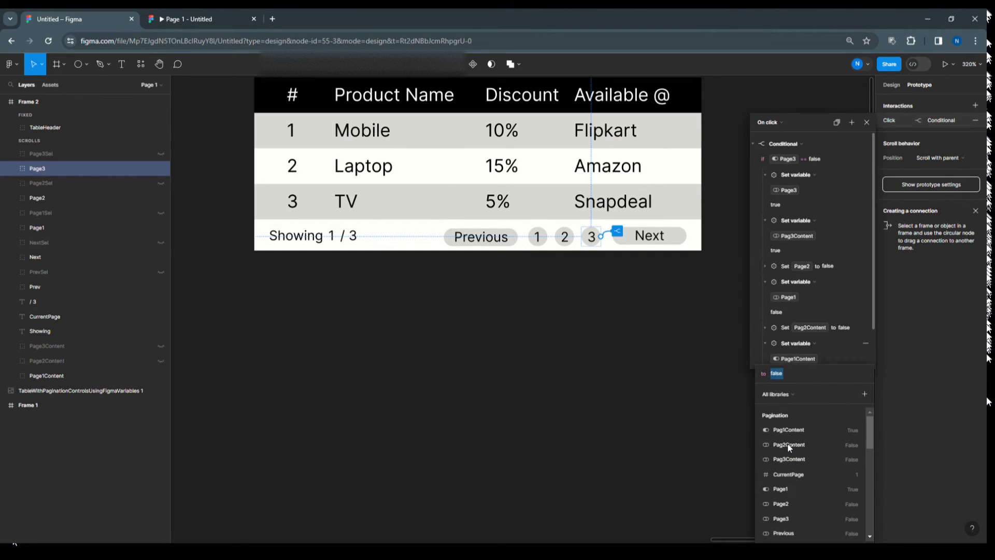
pyautogui.click(788, 430)
pyautogui.scroll(-3, 845, 291)
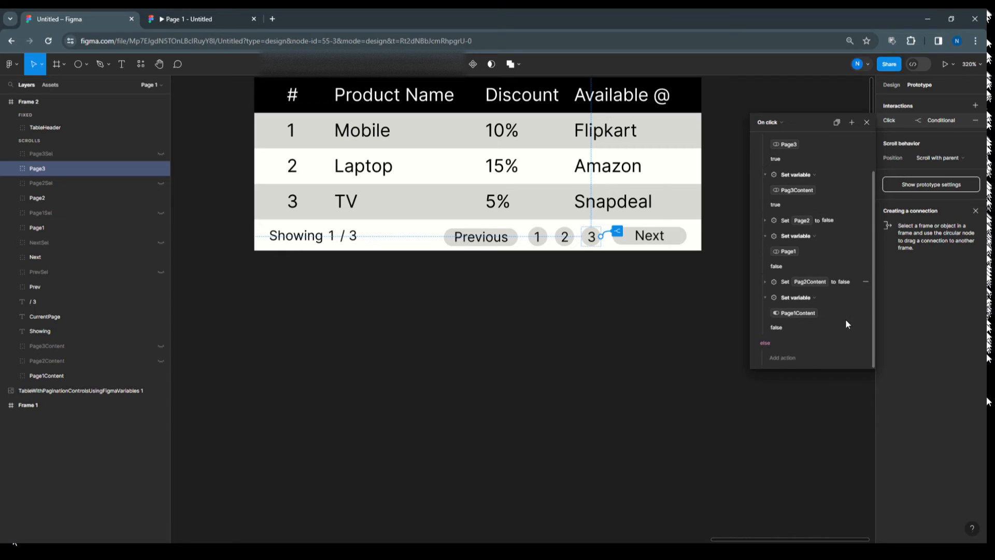
# Present Frame 2 as a prototype in its own tab and scale the view to Fill screen.
pyautogui.scroll(3, 498, 166)
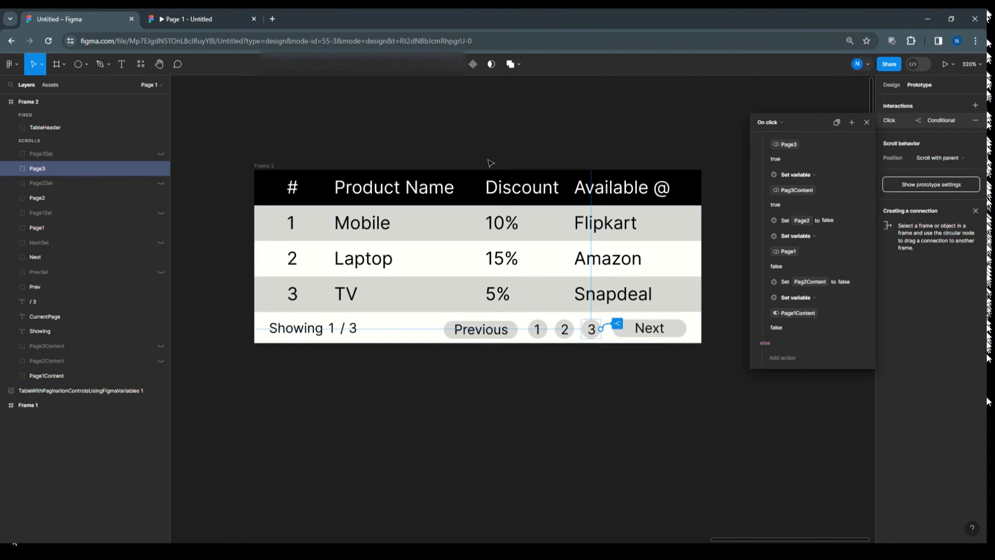
pyautogui.click(274, 167)
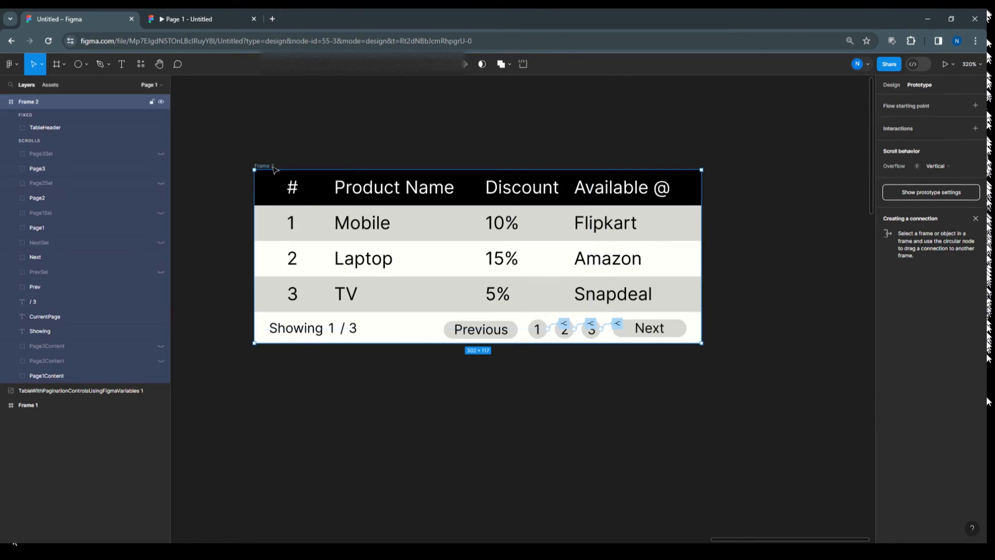
pyautogui.click(953, 64)
pyautogui.click(947, 89)
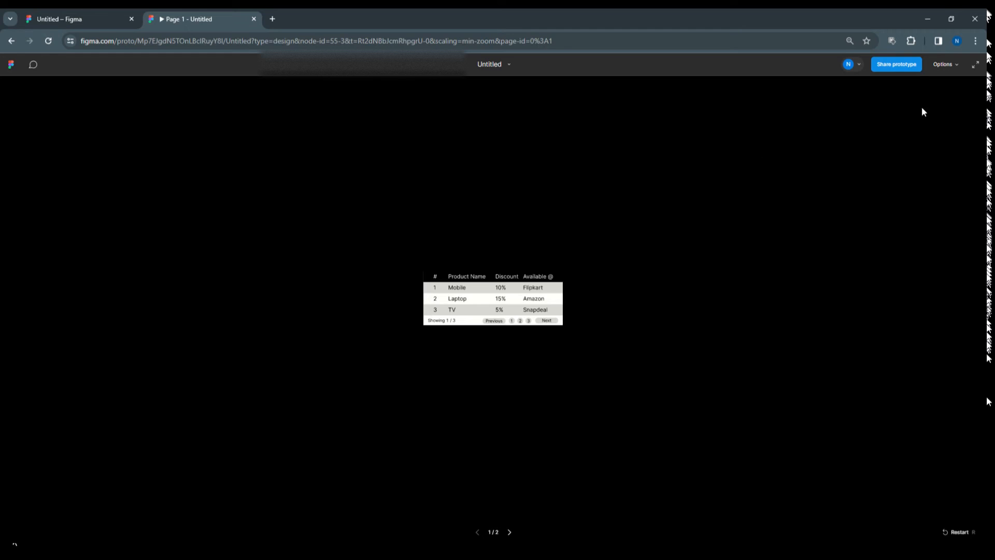
pyautogui.click(954, 65)
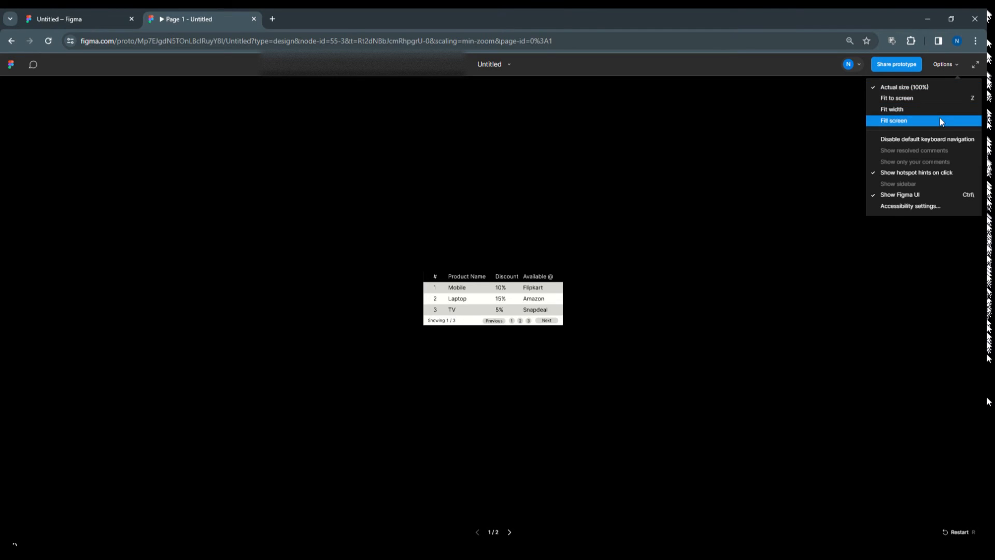
pyautogui.click(940, 118)
# Test the 1, 2 and 3 page buttons in the prototype in varying order, checking the table content and button highlight.
pyautogui.click(619, 450)
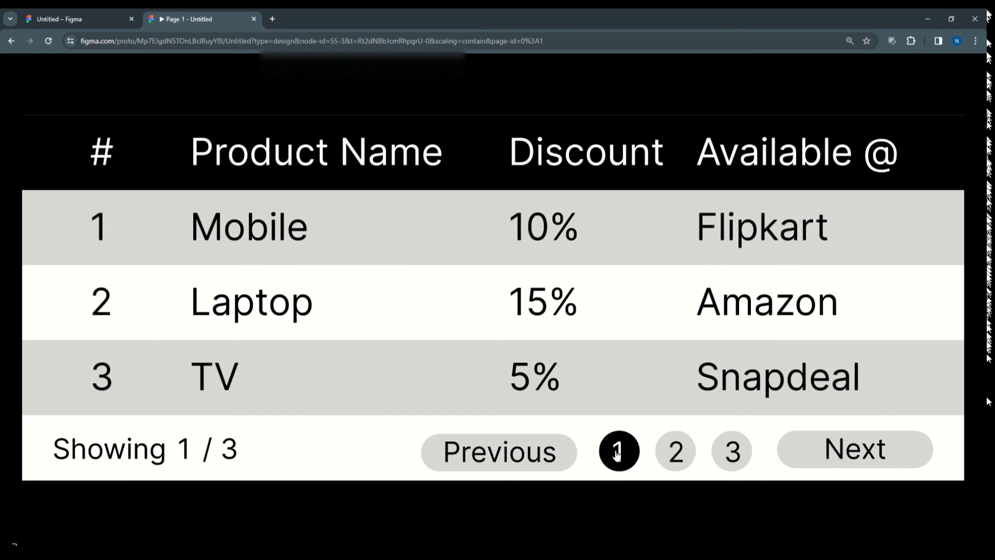
pyautogui.click(683, 447)
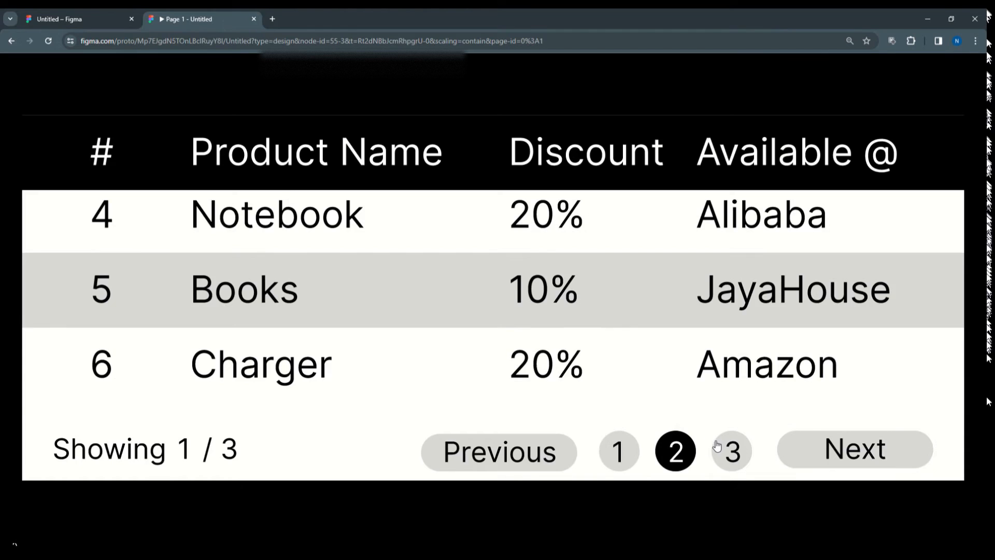
pyautogui.click(734, 448)
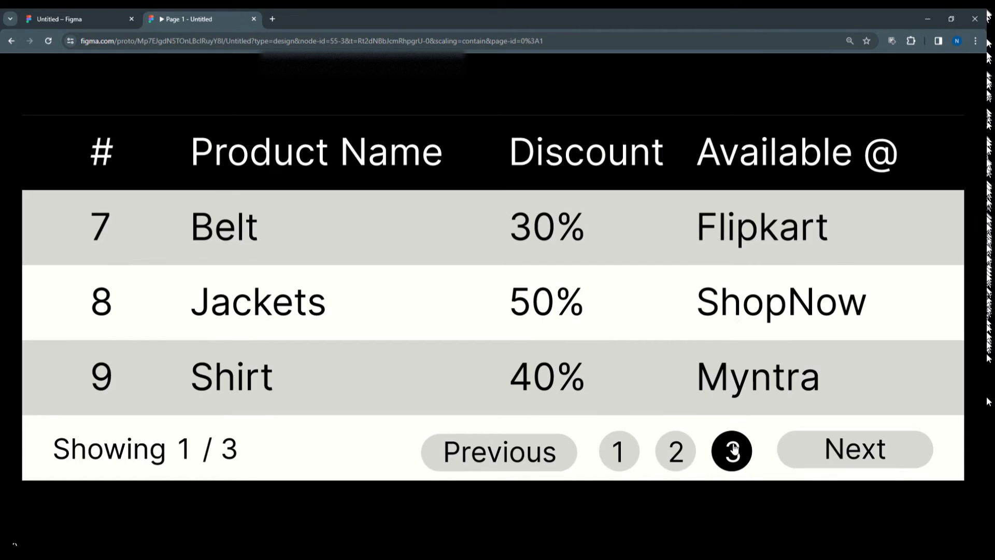
pyautogui.click(676, 451)
pyautogui.click(633, 456)
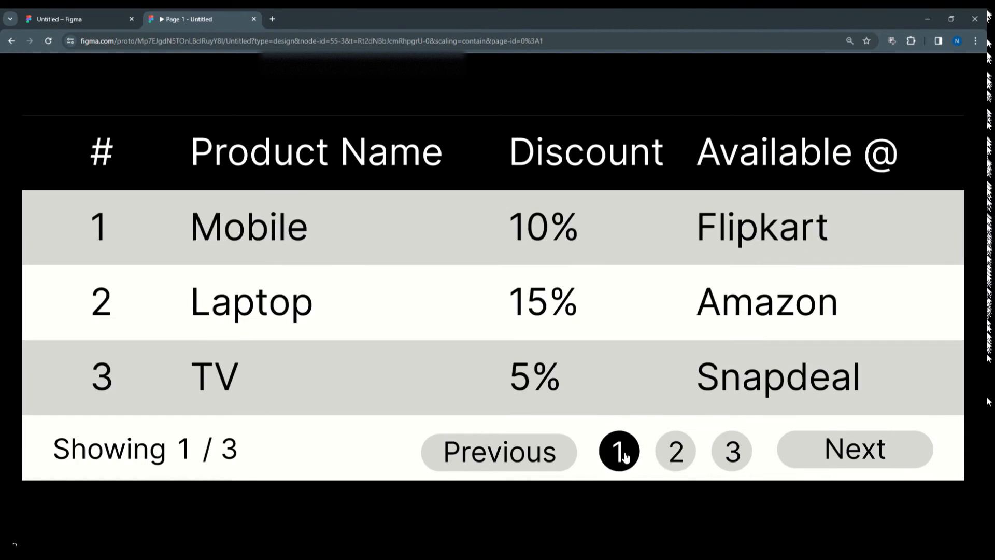
pyautogui.click(676, 454)
pyautogui.click(731, 455)
pyautogui.click(674, 454)
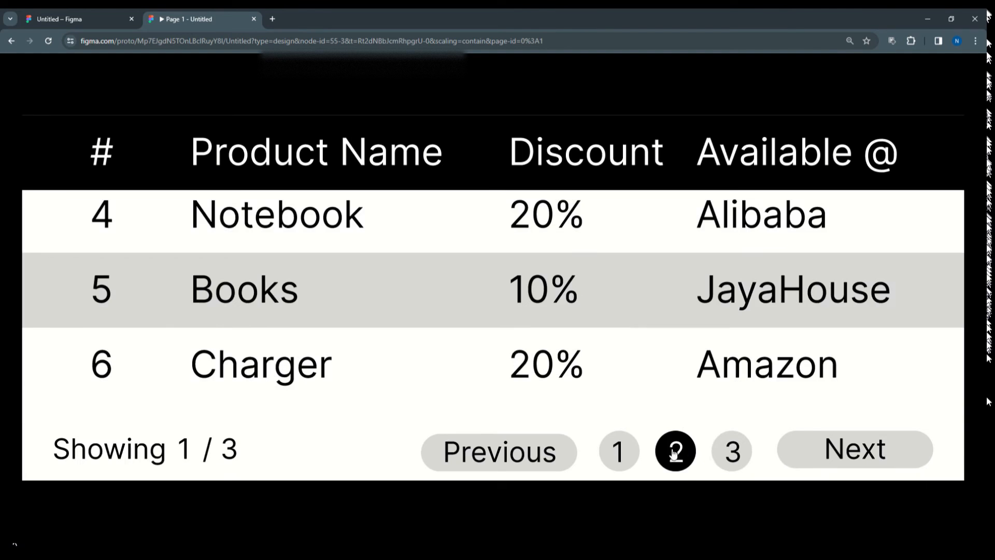
pyautogui.click(624, 455)
pyautogui.click(672, 455)
pyautogui.click(732, 452)
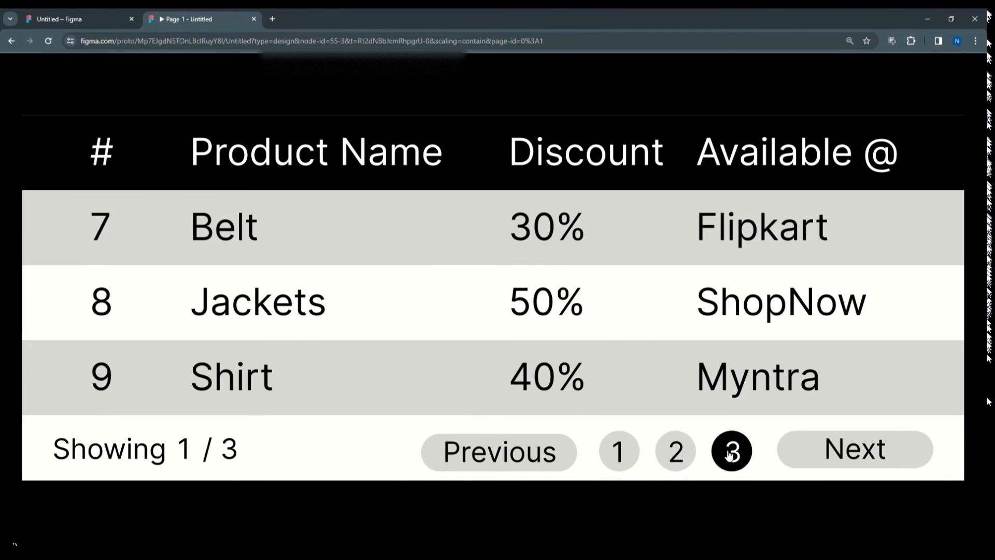
pyautogui.click(677, 453)
pyautogui.click(634, 452)
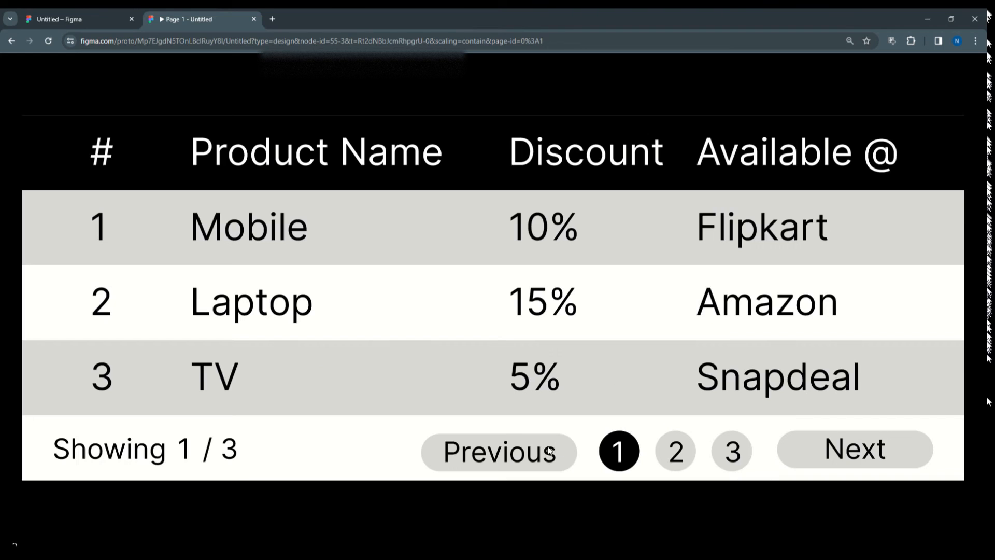
# Back in the design file, add a Set variable action to the Page1 button's condition that sets ProPaginationControl's CurrentPage to 1.
pyautogui.click(109, 19)
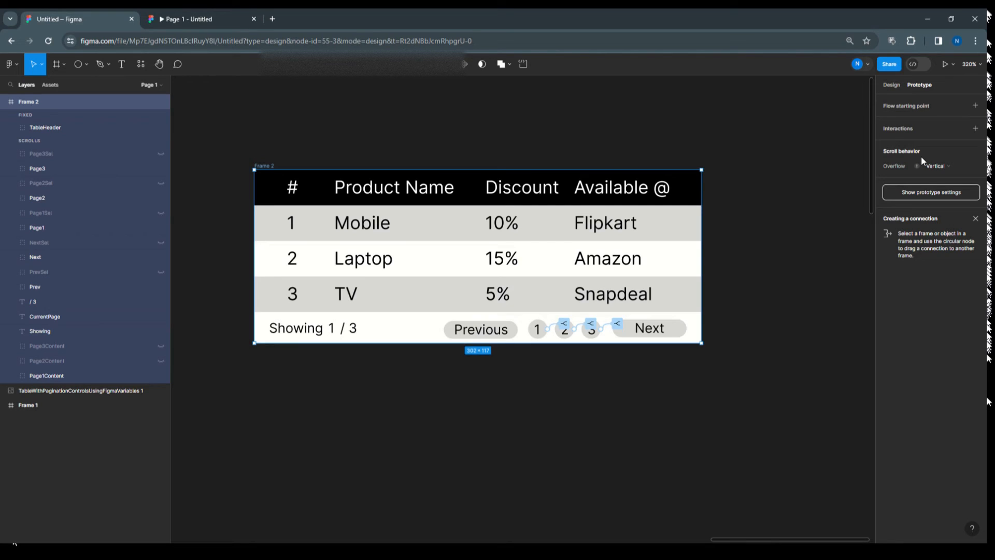
pyautogui.click(542, 337)
pyautogui.click(912, 120)
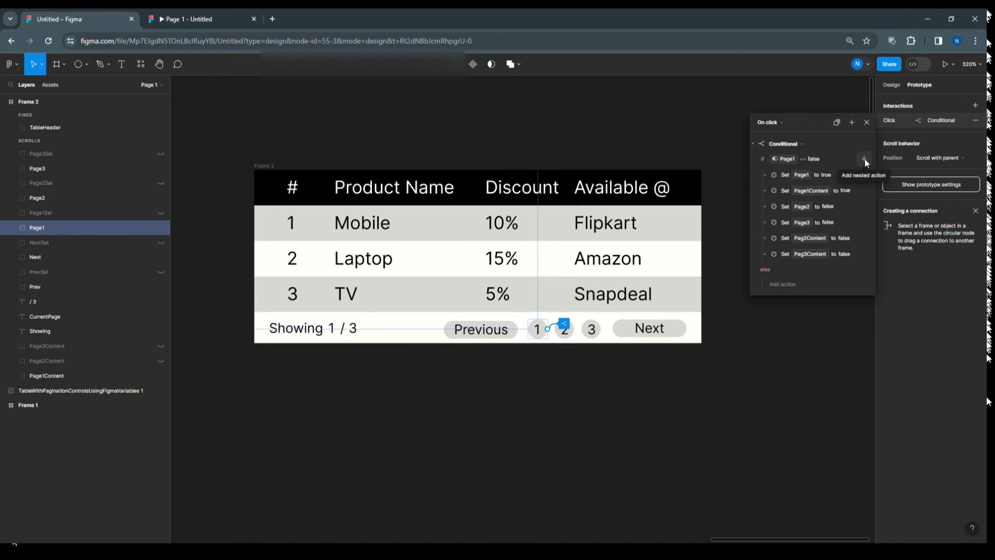
pyautogui.click(865, 159)
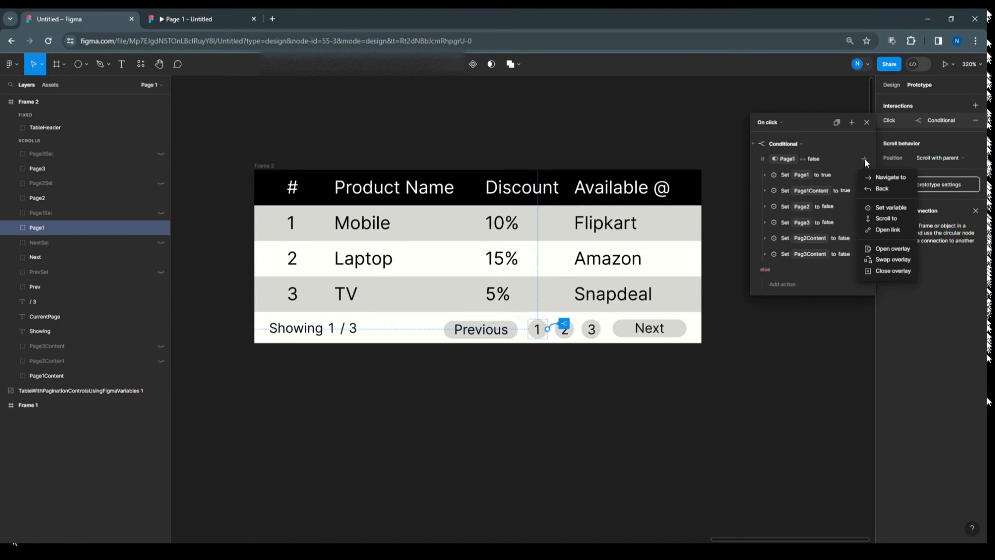
pyautogui.click(875, 207)
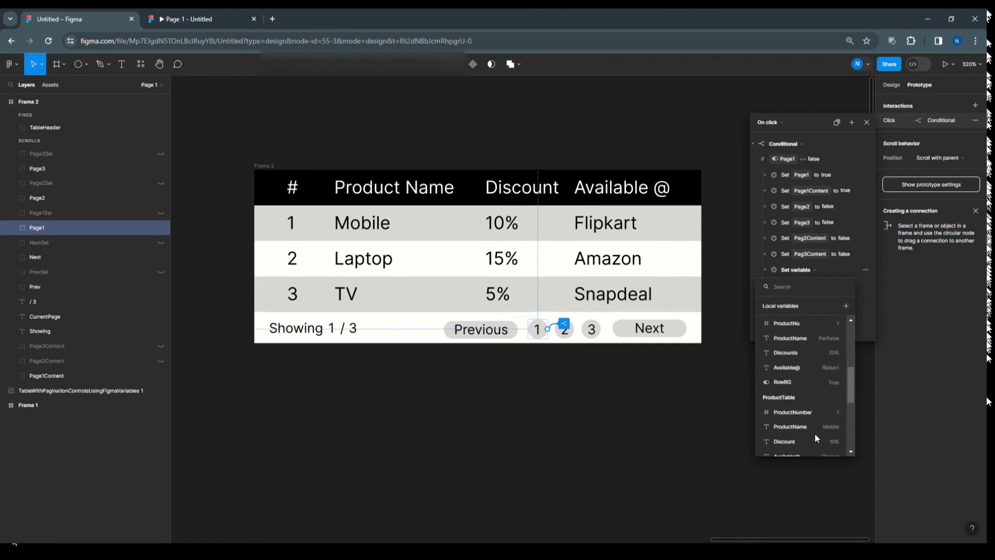
pyautogui.scroll(-5, 816, 437)
pyautogui.click(791, 445)
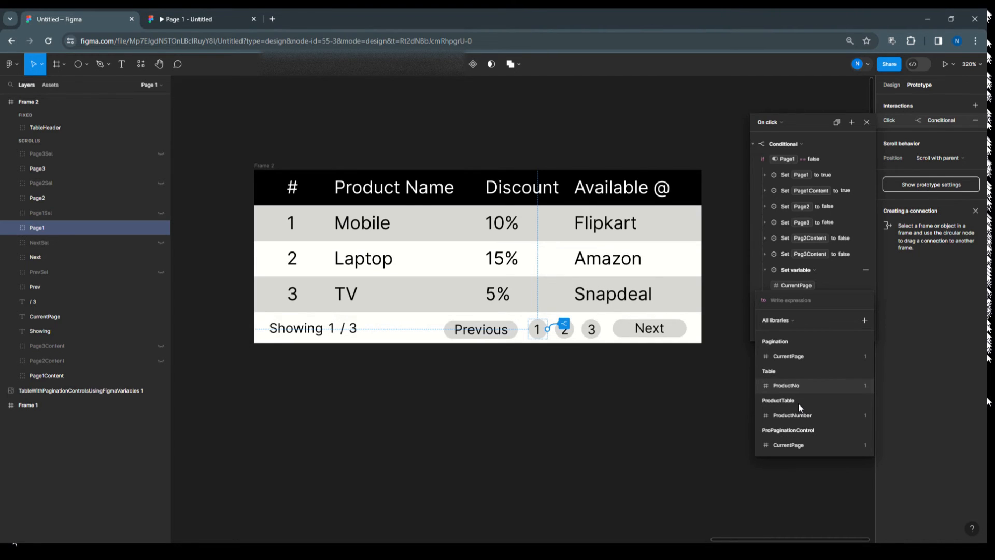
pyautogui.write('1')
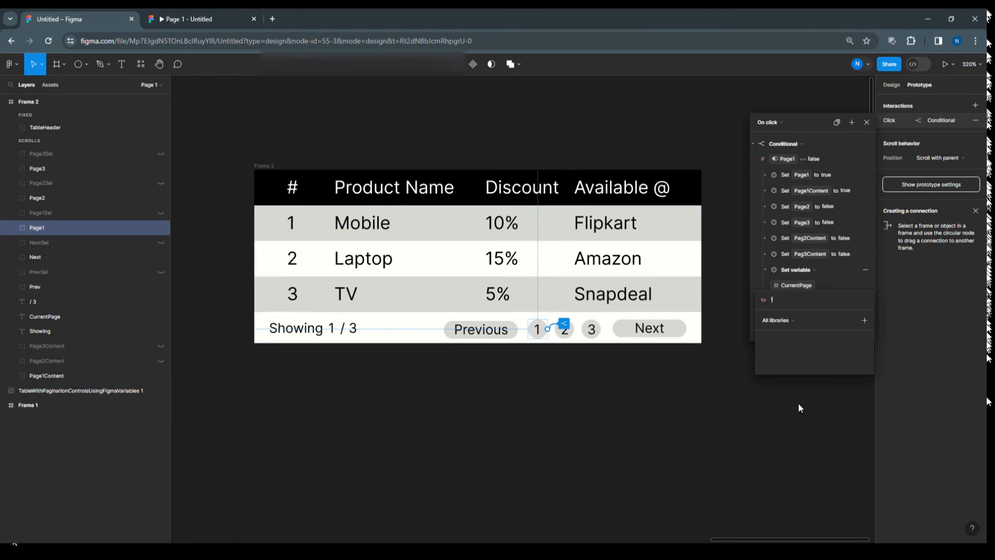
pyautogui.press('Return')
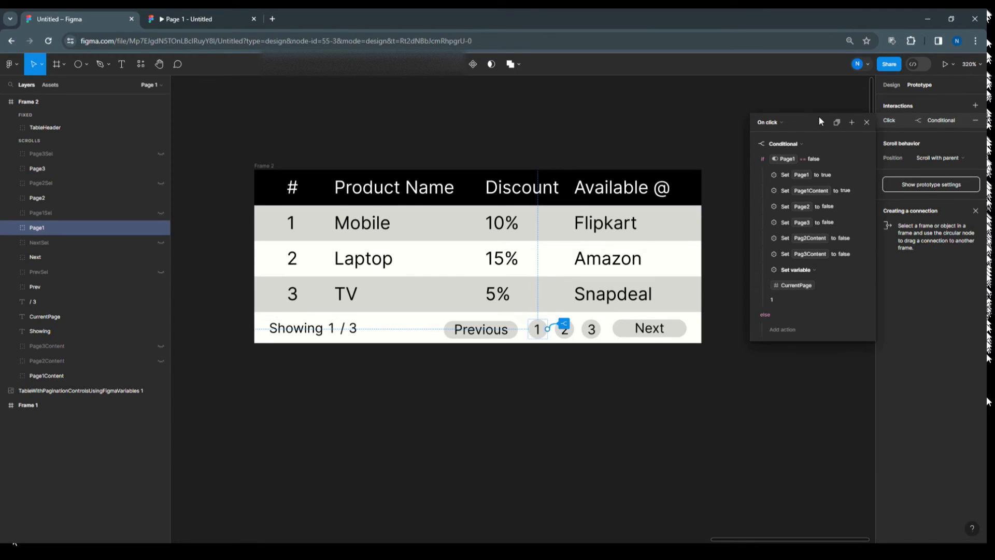
pyautogui.click(865, 124)
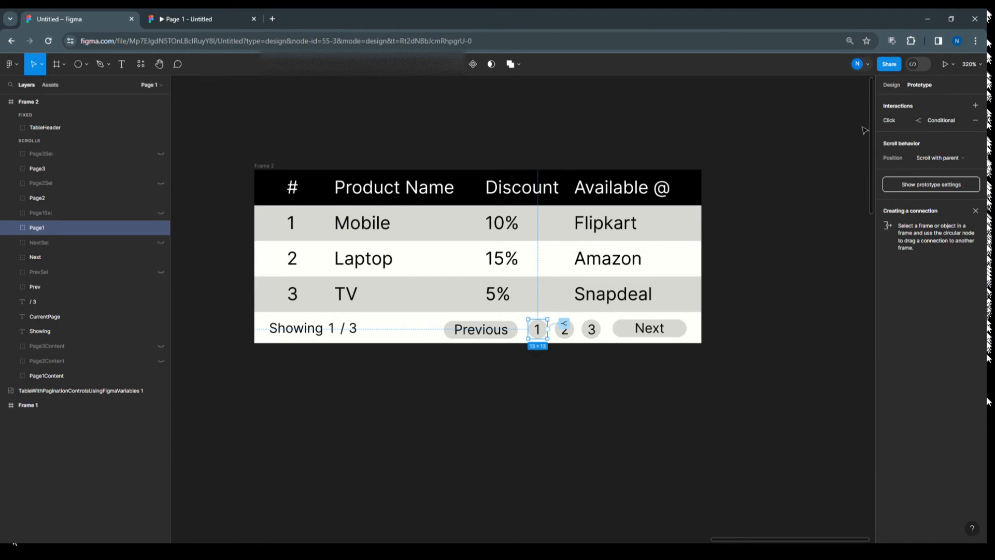
# Add a Set variable action to the Page2 button's condition that sets ProPaginationControl's CurrentPage to 2.
pyautogui.click(567, 330)
pyautogui.click(881, 120)
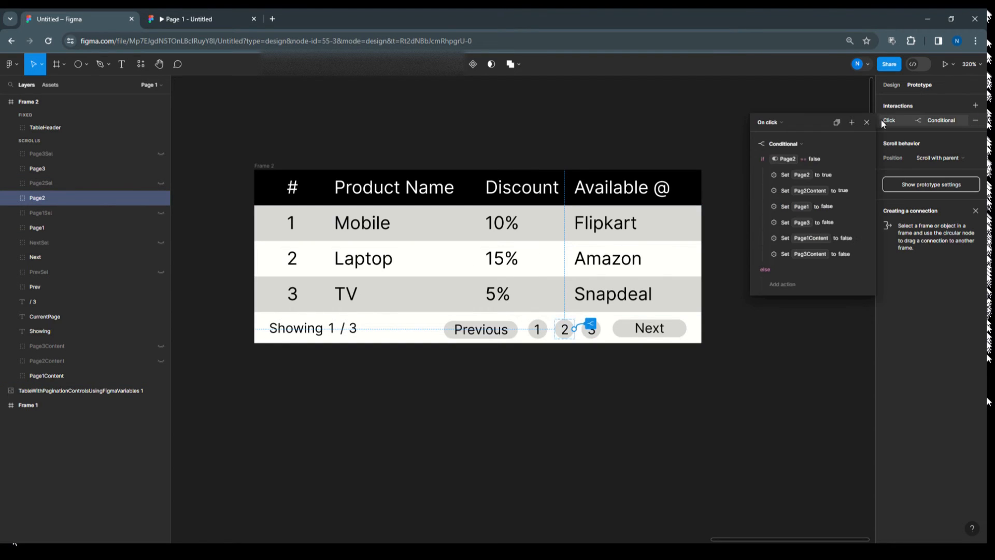
pyautogui.click(863, 158)
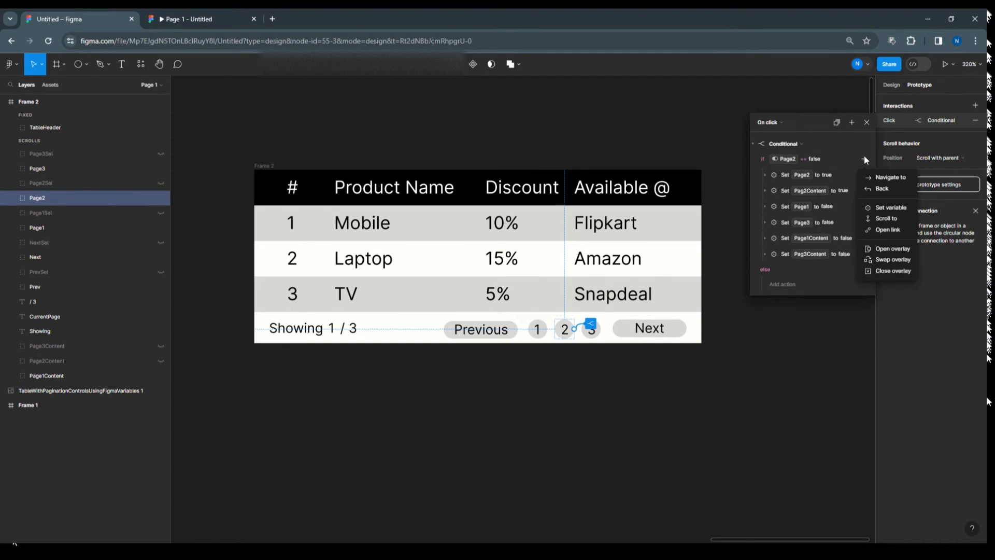
pyautogui.click(883, 208)
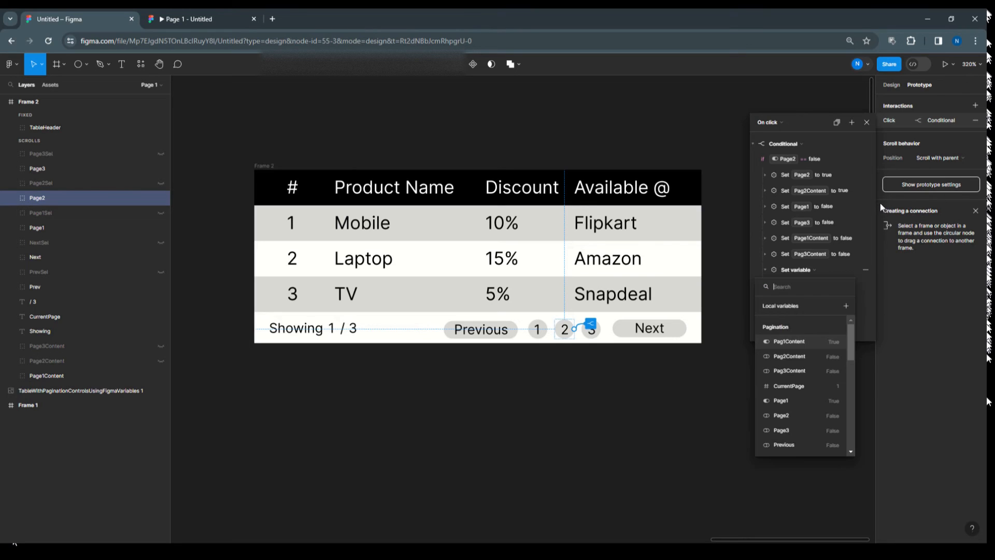
pyautogui.scroll(-2, 828, 422)
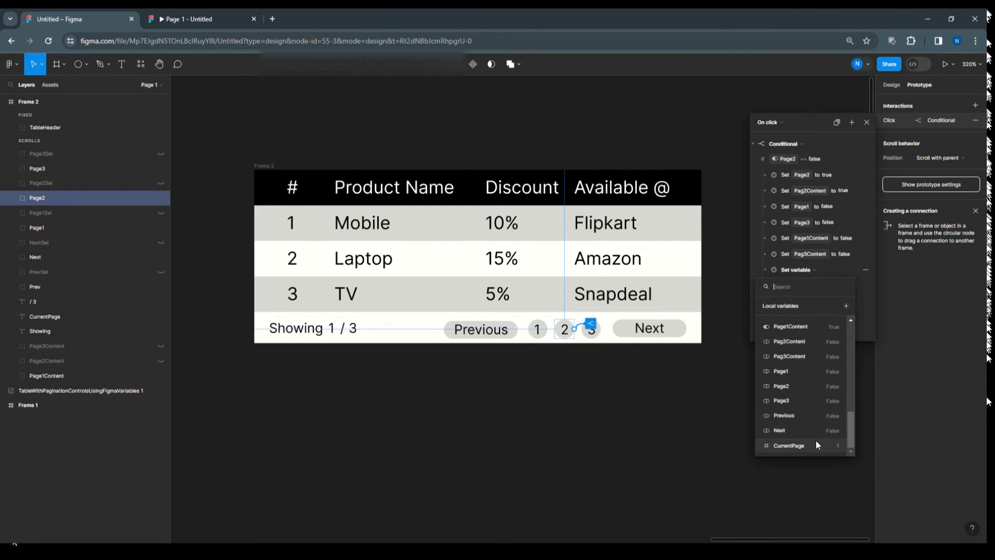
pyautogui.click(815, 442)
pyautogui.write('2')
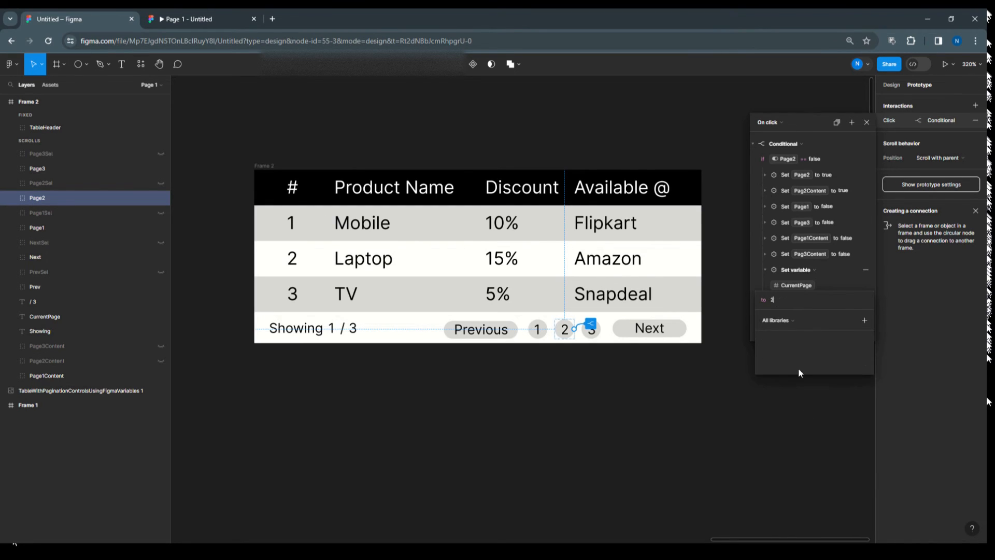
pyautogui.press('Return')
pyautogui.click(866, 122)
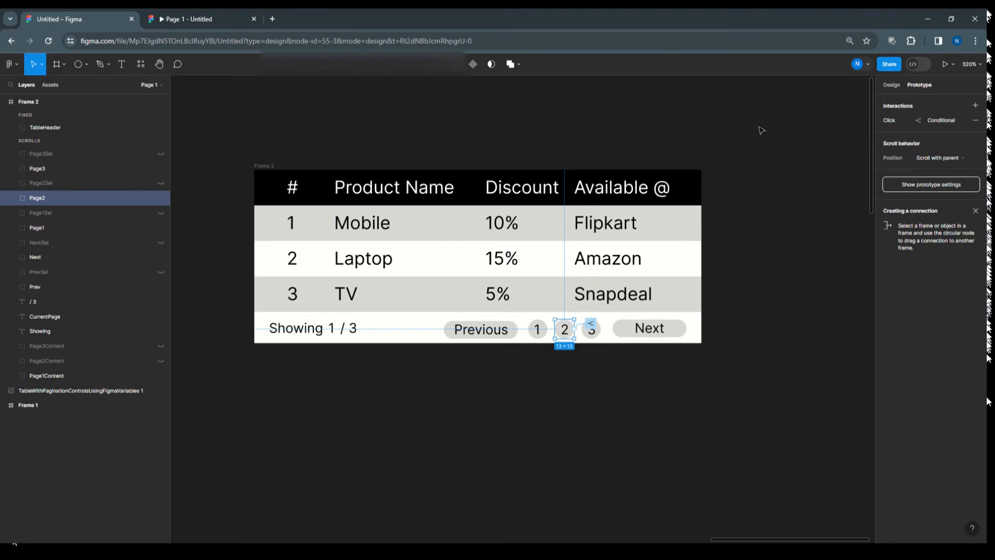
# Add a Set variable action to the Page3 button's condition that sets ProPaginationControl's CurrentPage to 3.
pyautogui.click(592, 330)
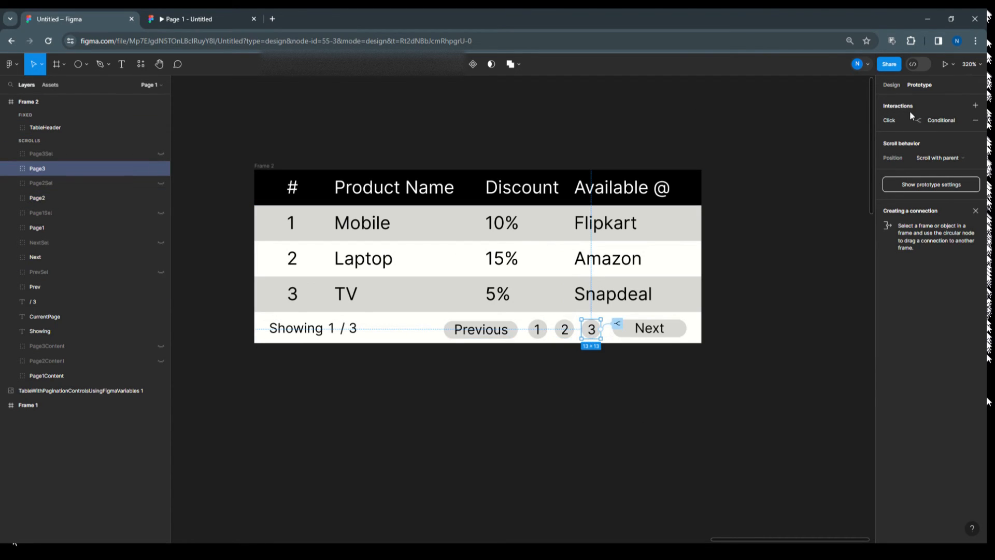
pyautogui.click(882, 124)
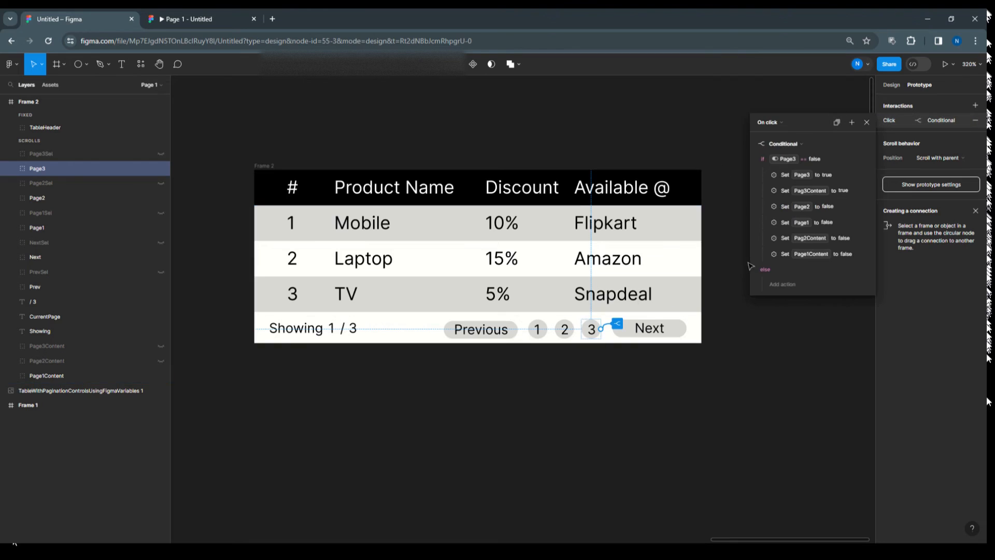
pyautogui.scroll(-3, 763, 252)
pyautogui.scroll(2, 793, 236)
pyautogui.scroll(2, 821, 222)
pyautogui.click(869, 158)
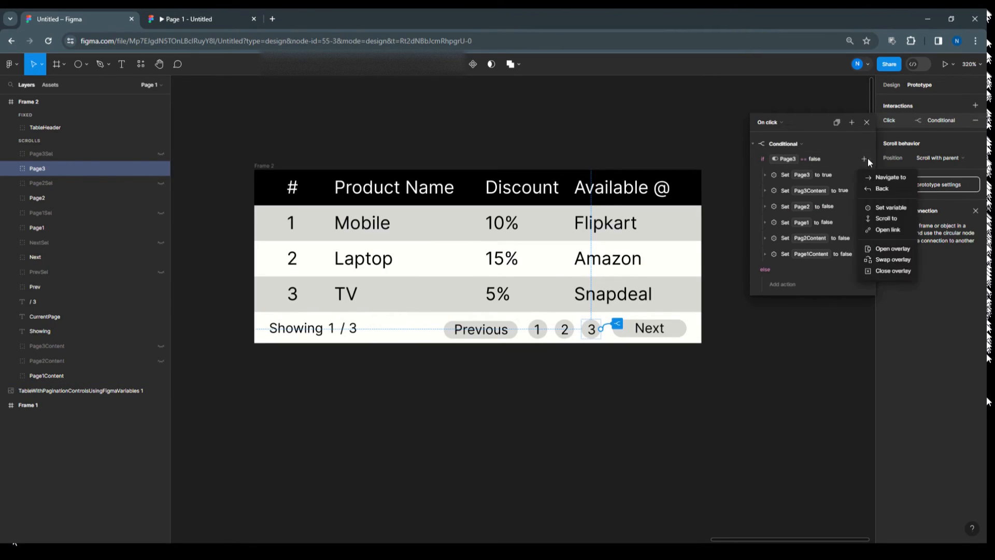
pyautogui.click(879, 212)
pyautogui.scroll(-3, 816, 412)
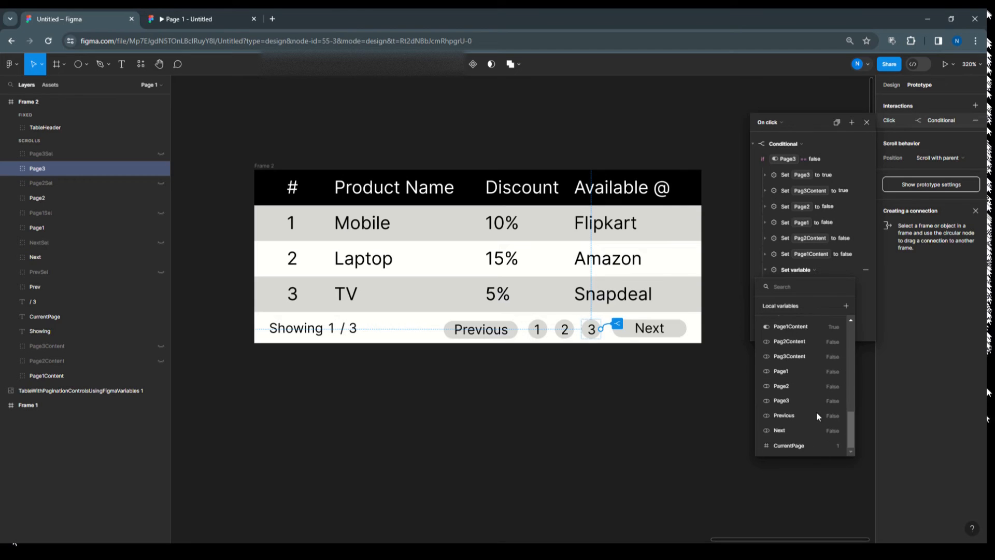
pyautogui.click(808, 447)
pyautogui.write('3')
pyautogui.press('Return')
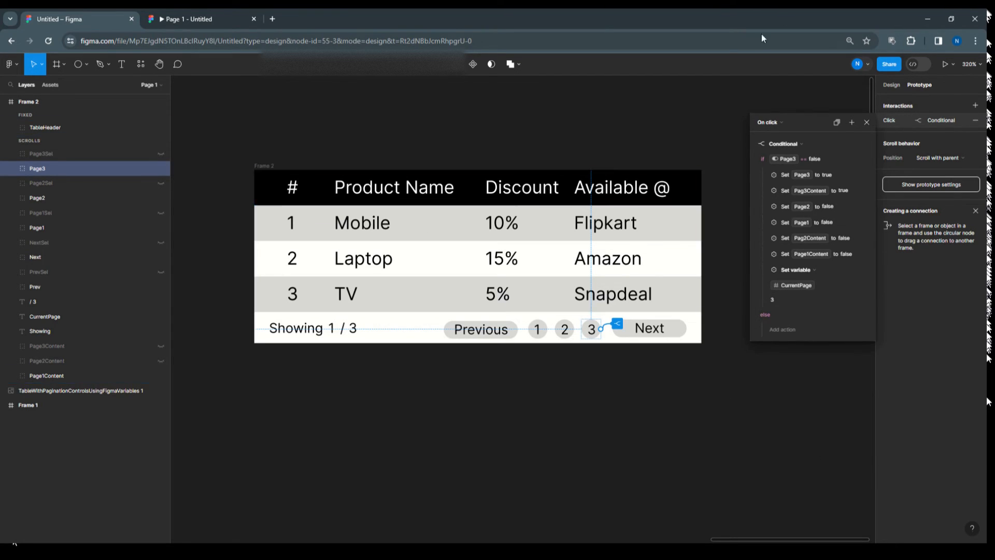
# Present Frame 2 as a prototype in its own tab and scale the table up to fill the screen.
pyautogui.click(281, 165)
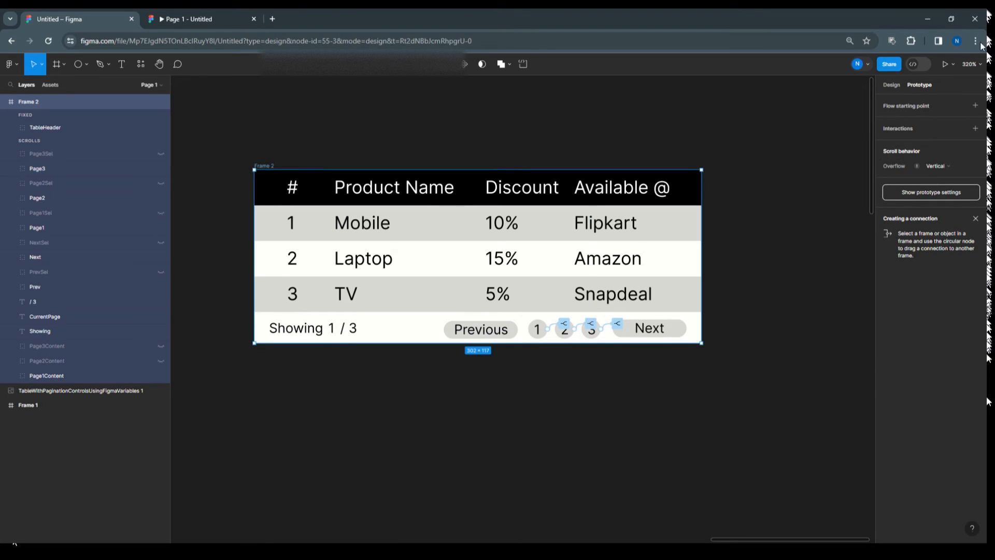
pyautogui.click(952, 65)
pyautogui.click(941, 85)
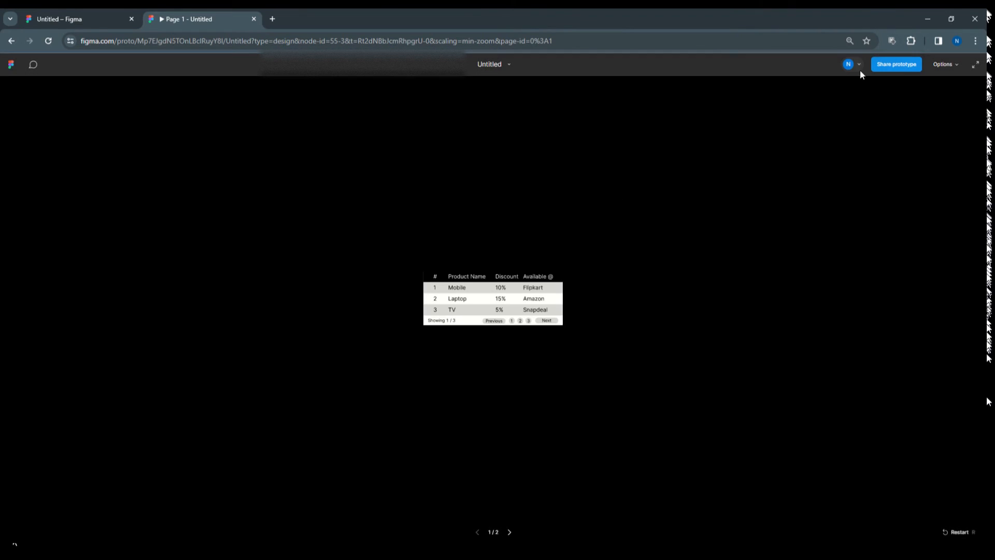
pyautogui.click(945, 64)
pyautogui.click(923, 121)
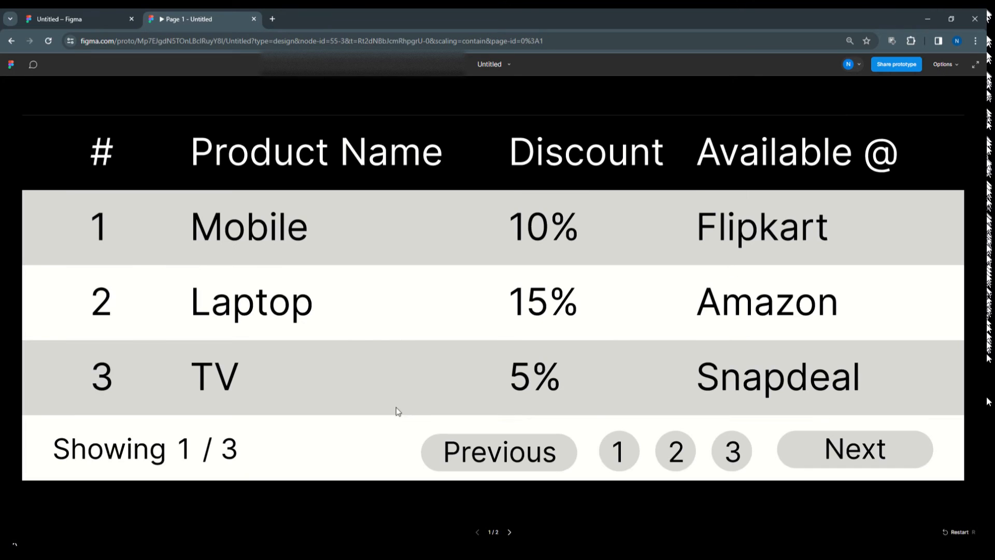
# Test the page buttons in the order 2, 3, 2, 1, checking the page number after "Showing" along with the table content.
pyautogui.click(675, 455)
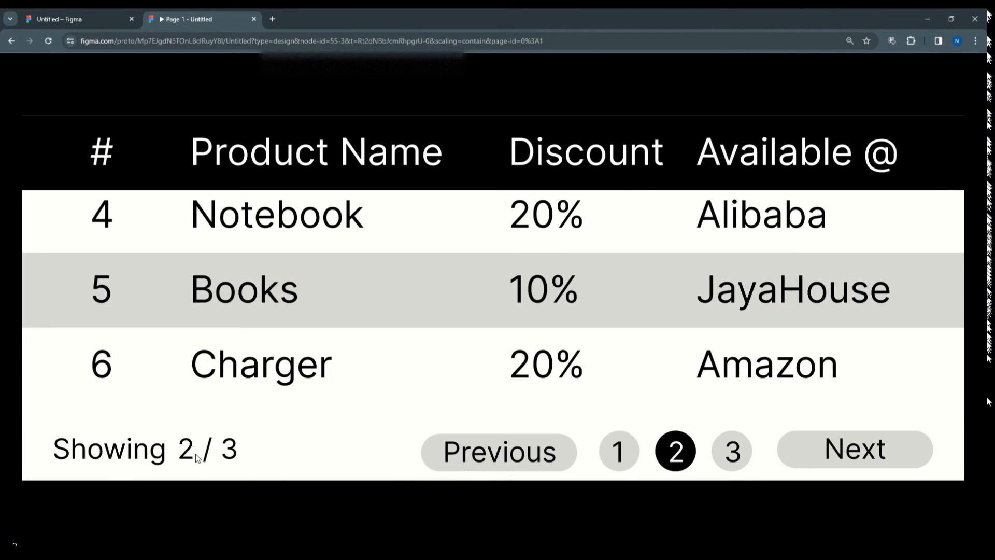
pyautogui.click(731, 456)
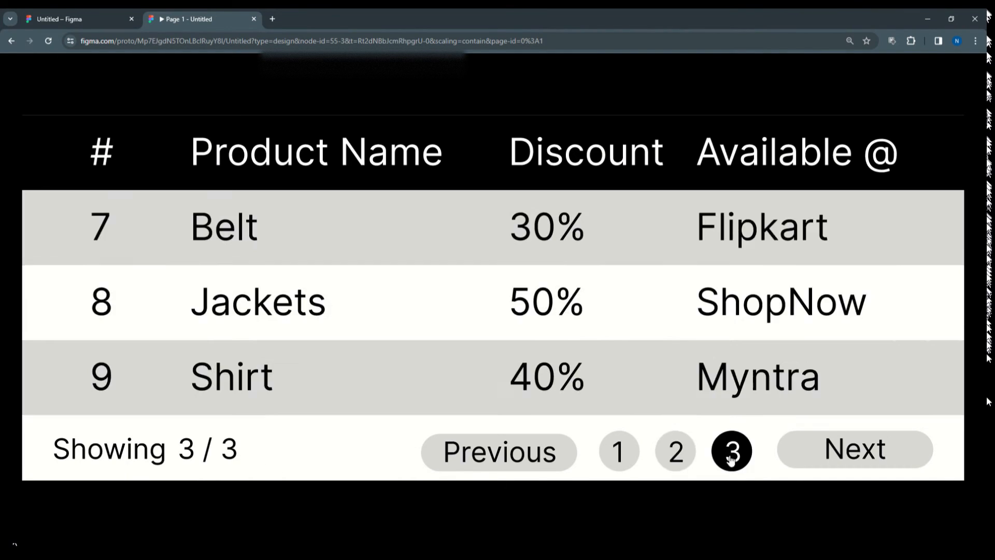
pyautogui.click(664, 457)
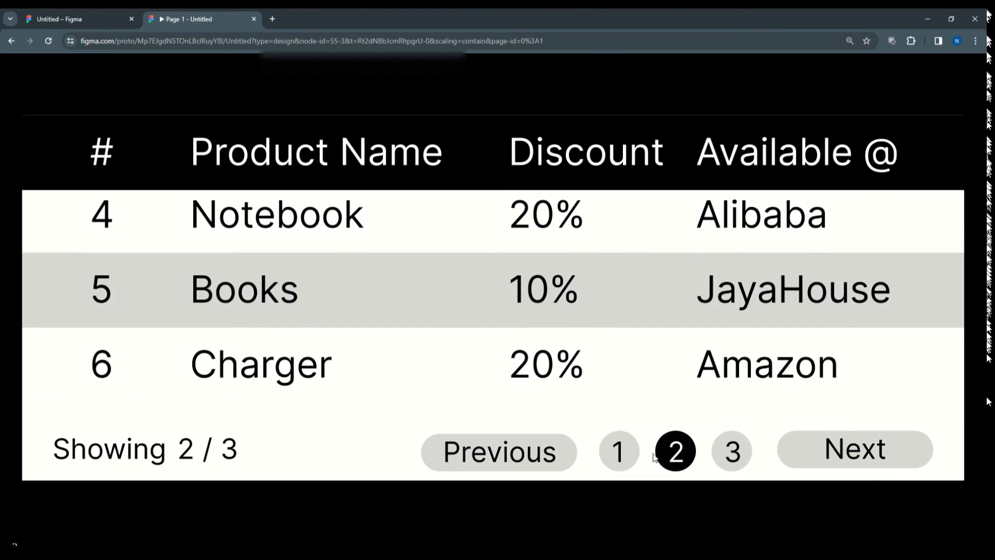
pyautogui.click(618, 455)
# Back in the design file, add an On click interaction with a Conditional action to the Previous button.
pyautogui.click(93, 18)
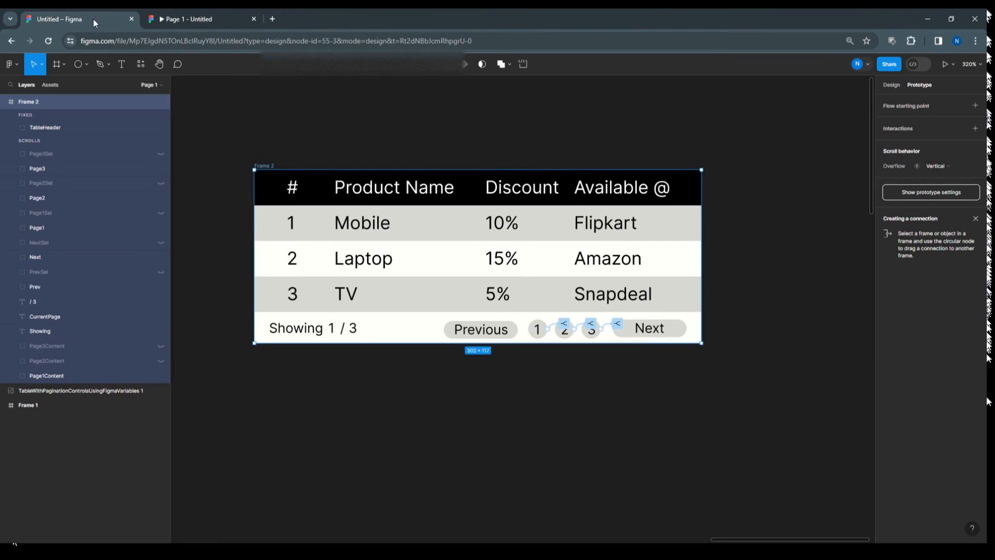
pyautogui.click(485, 333)
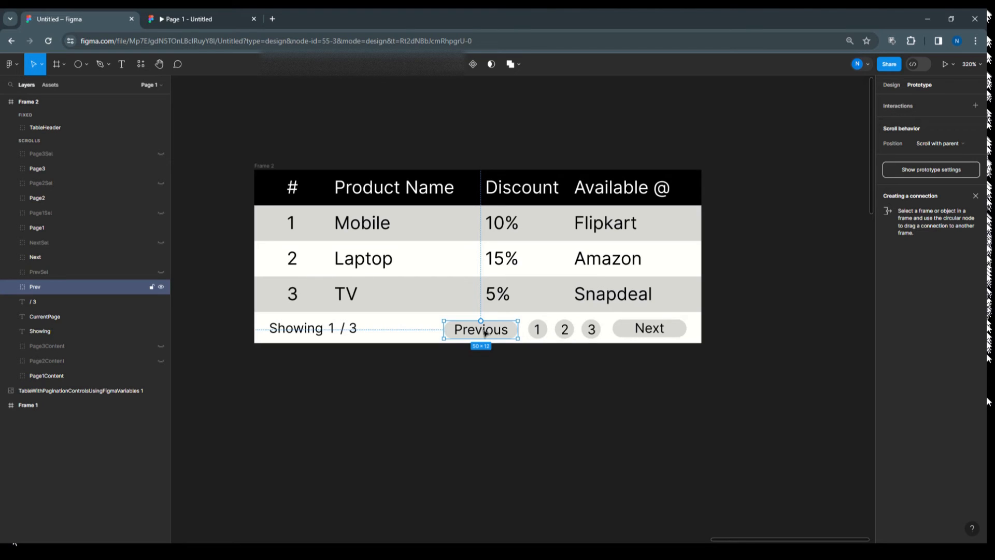
pyautogui.click(895, 111)
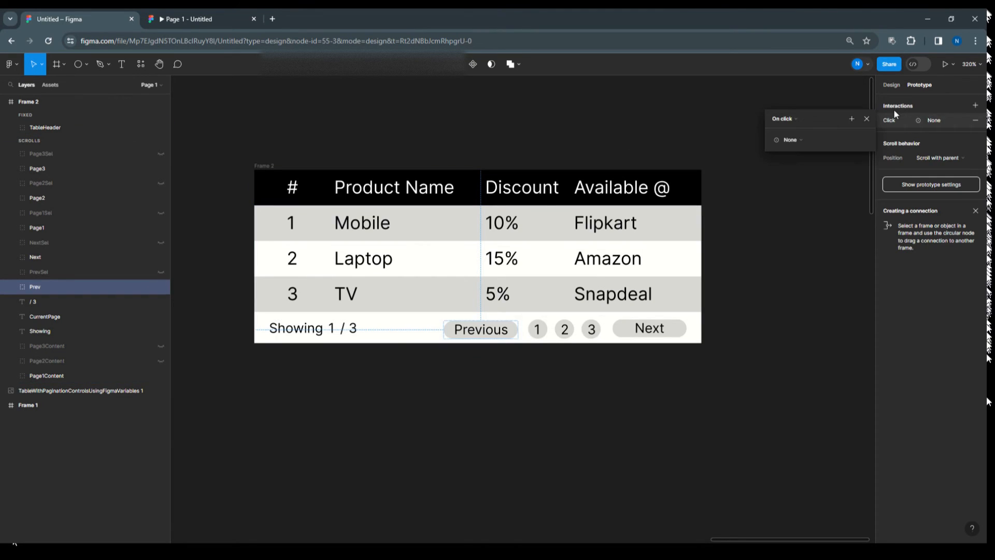
pyautogui.click(800, 139)
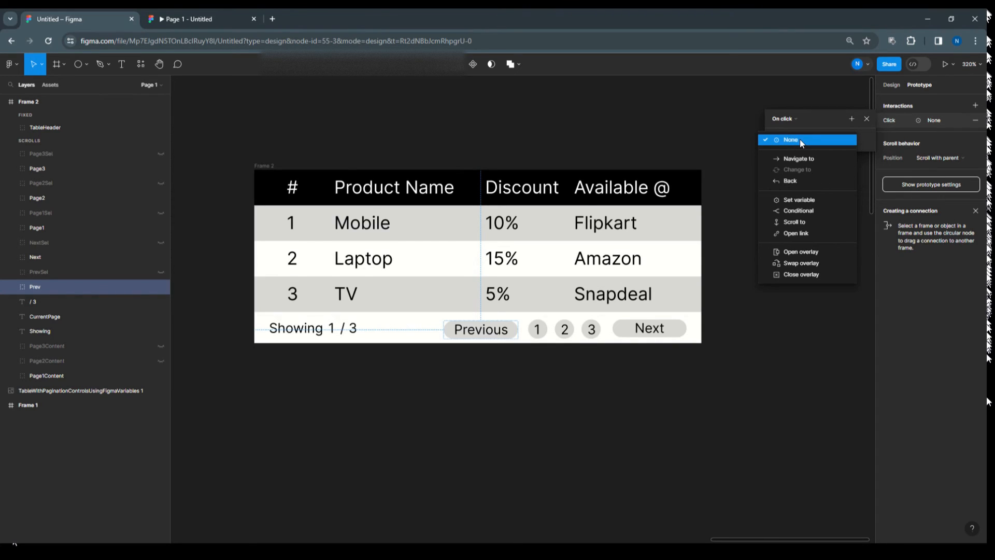
pyautogui.click(802, 211)
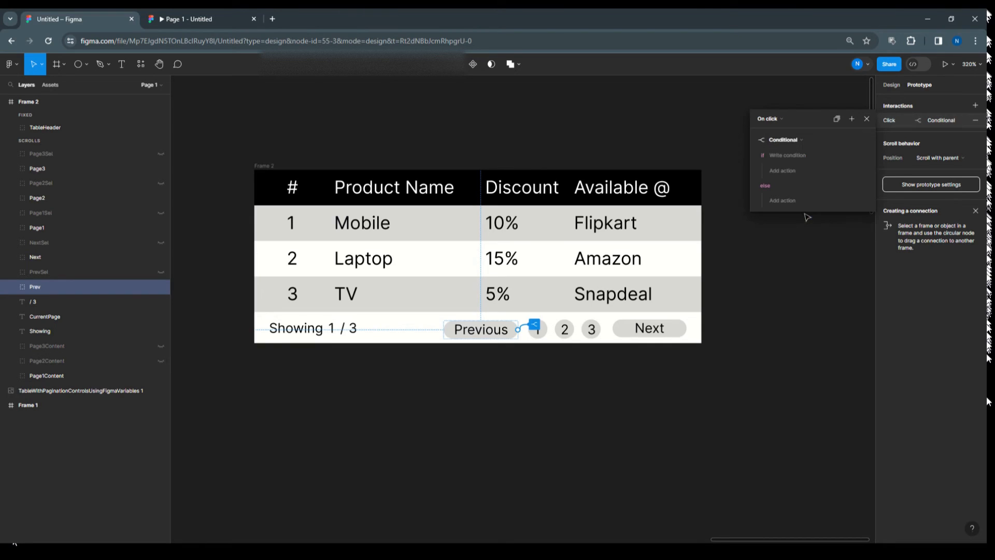
# Write the Previous button's condition as the Previous variable equal to 2, and select the variable in it for correction.
pyautogui.click(790, 158)
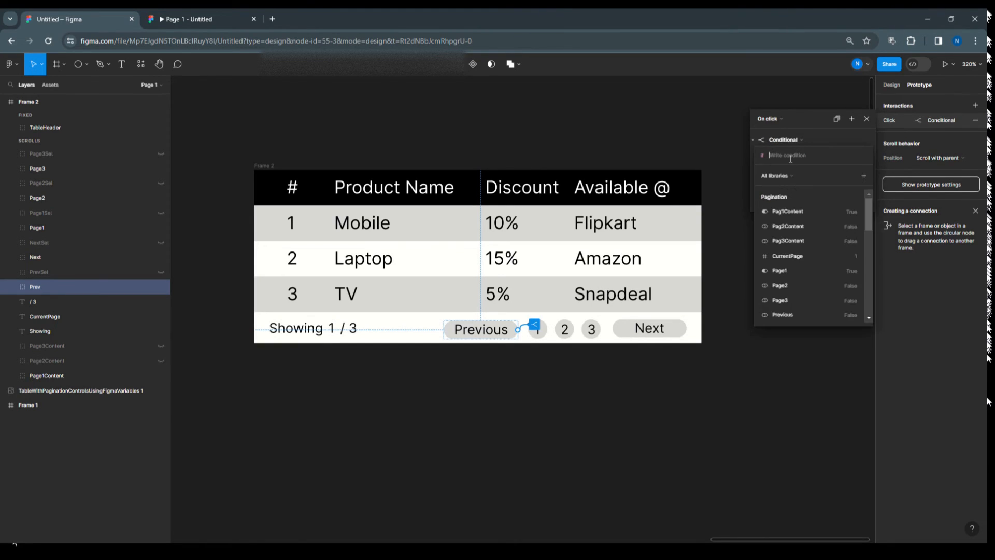
pyautogui.scroll(-2, 790, 312)
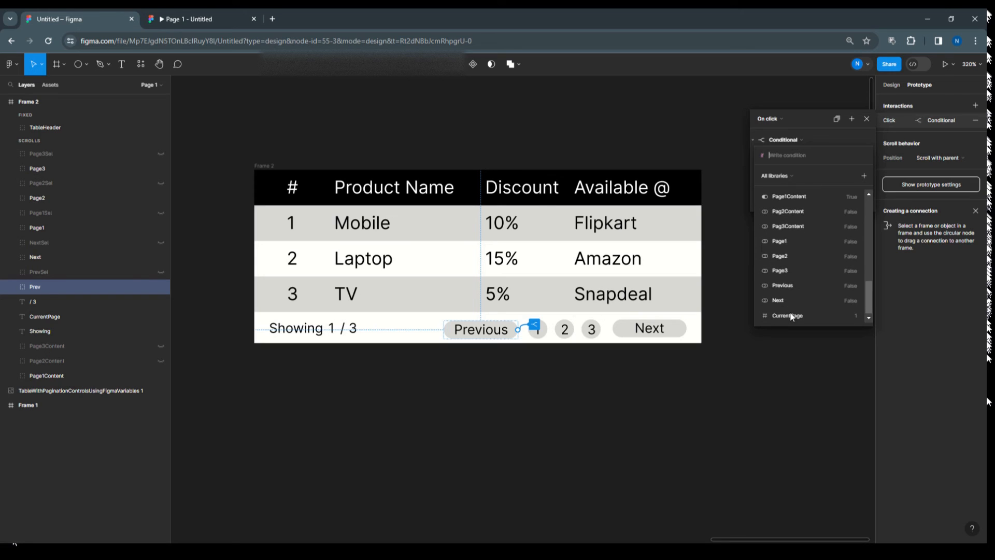
pyautogui.click(790, 313)
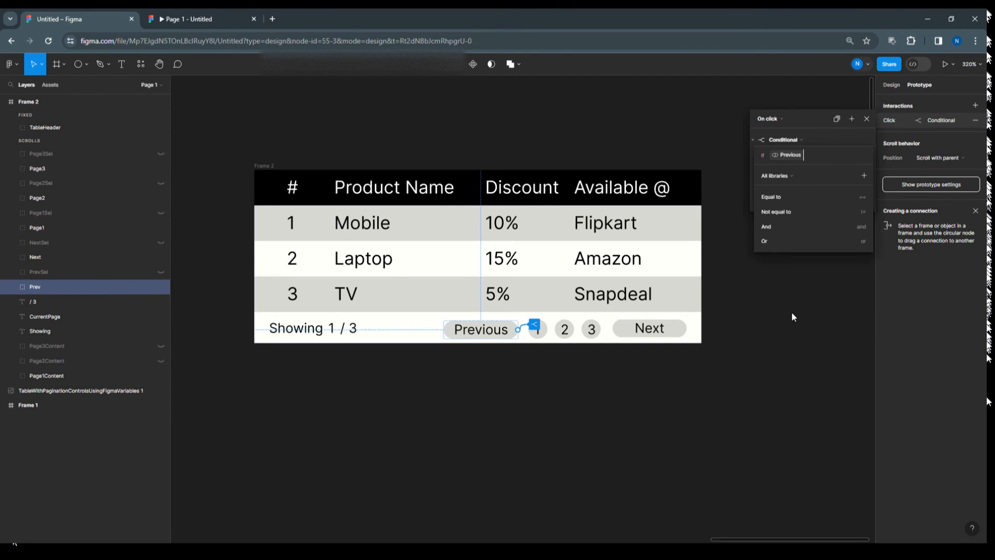
pyautogui.click(786, 198)
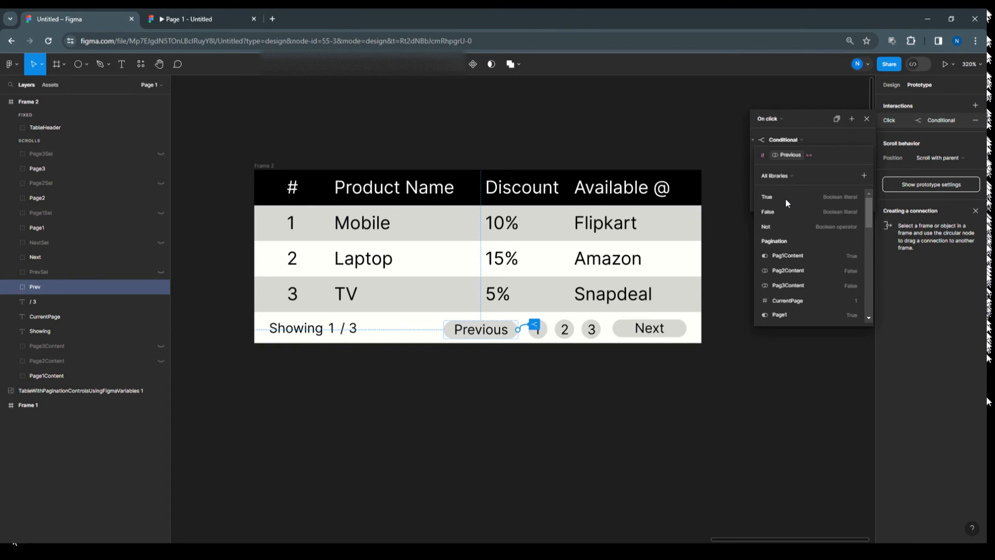
pyautogui.write('2')
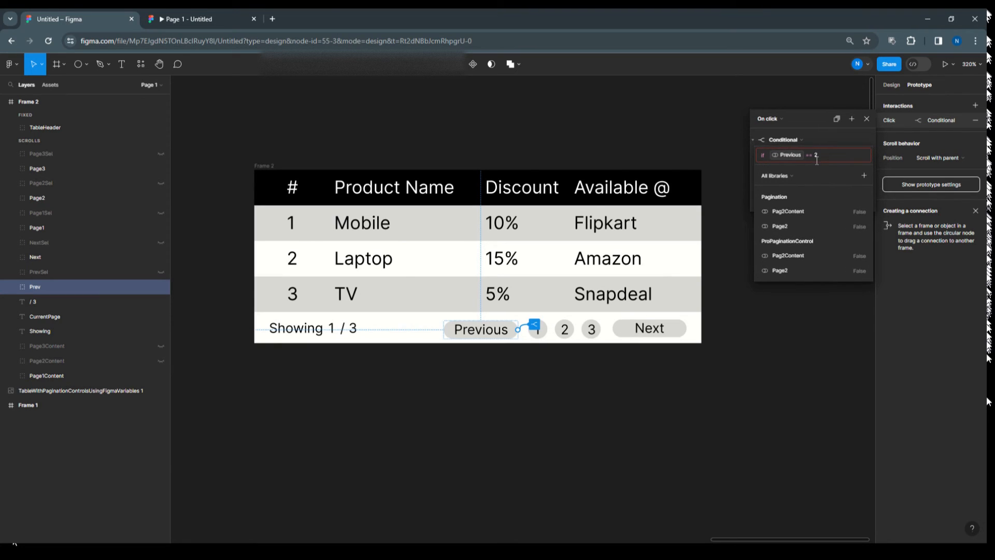
pyautogui.click(789, 156)
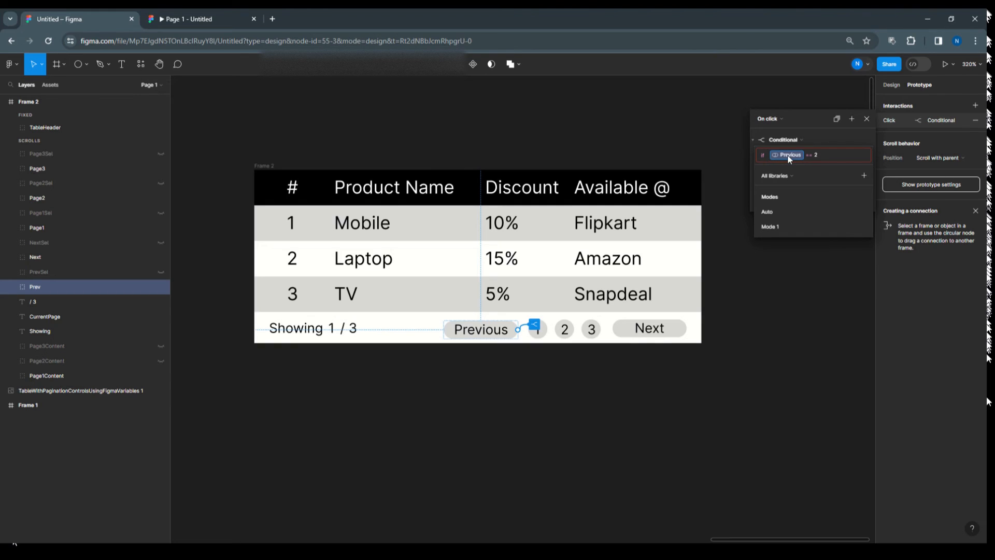
# Replace the Previous button's condition with CurrentPage == 2, using the CurrentPage variable from the ProPaginationControl collection.
pyautogui.click(834, 155)
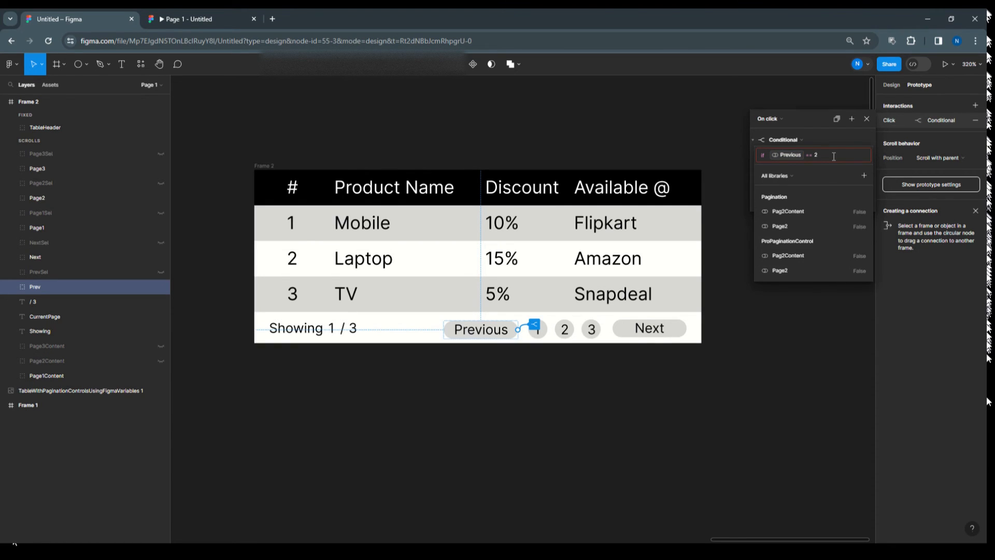
pyautogui.hotkey('ctrl', 'a')
pyautogui.press('BackSpace')
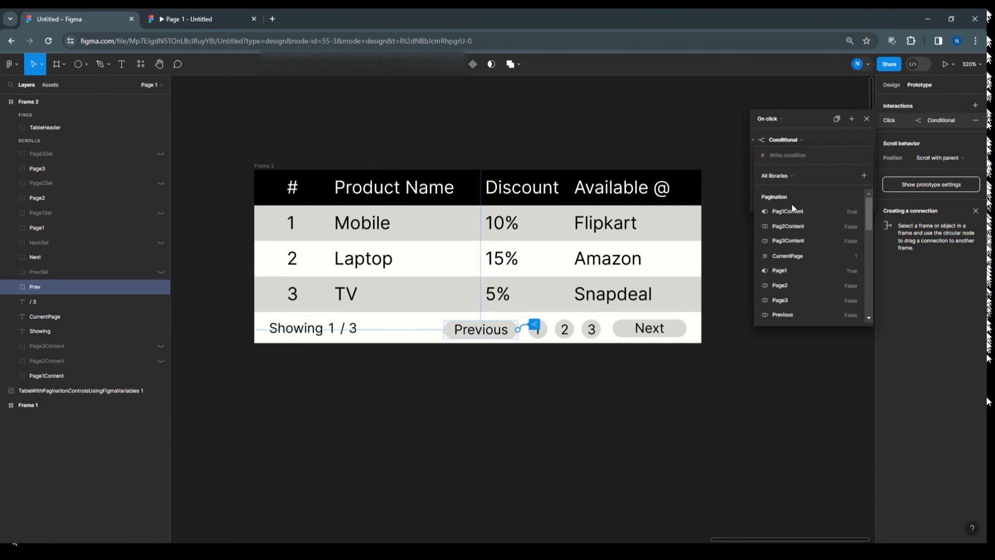
pyautogui.scroll(-3, 803, 297)
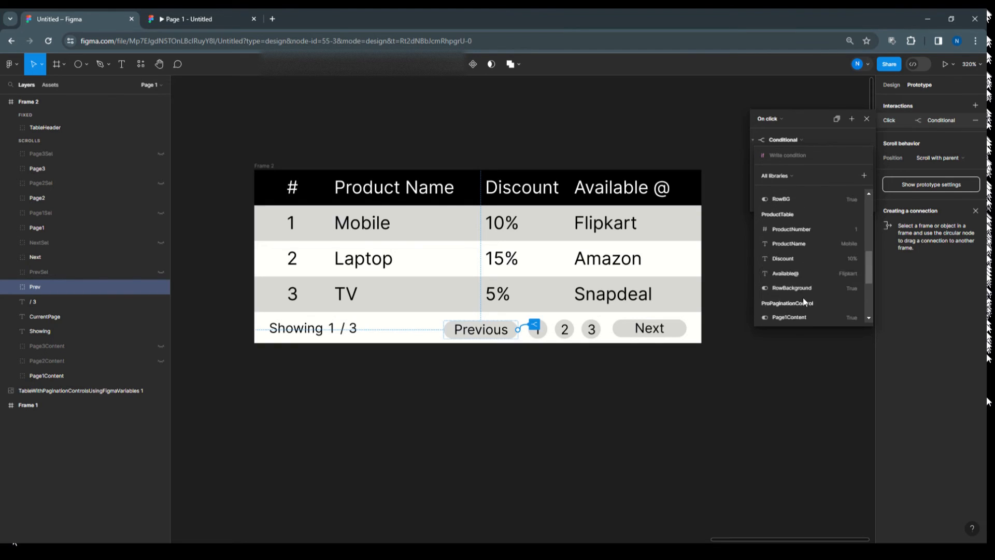
pyautogui.click(801, 319)
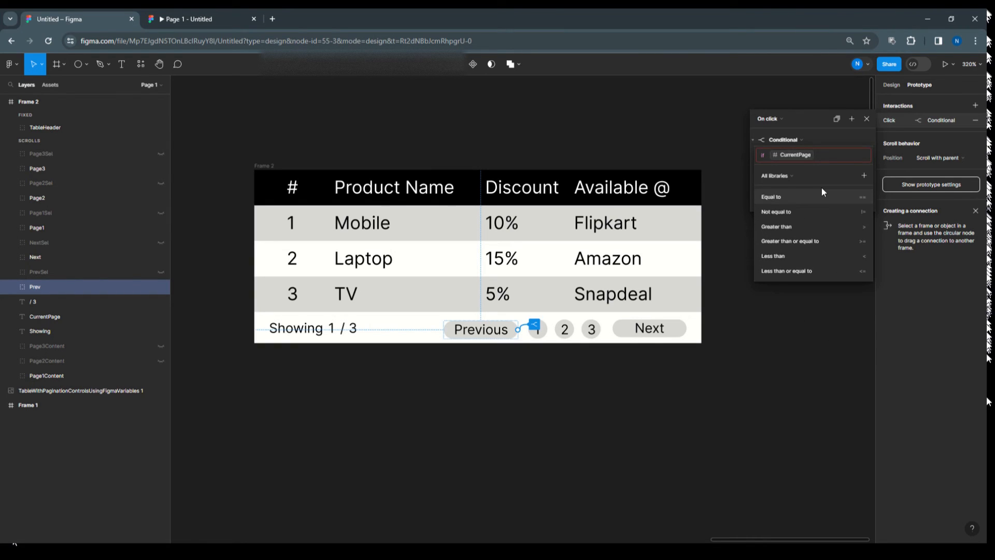
pyautogui.click(804, 196)
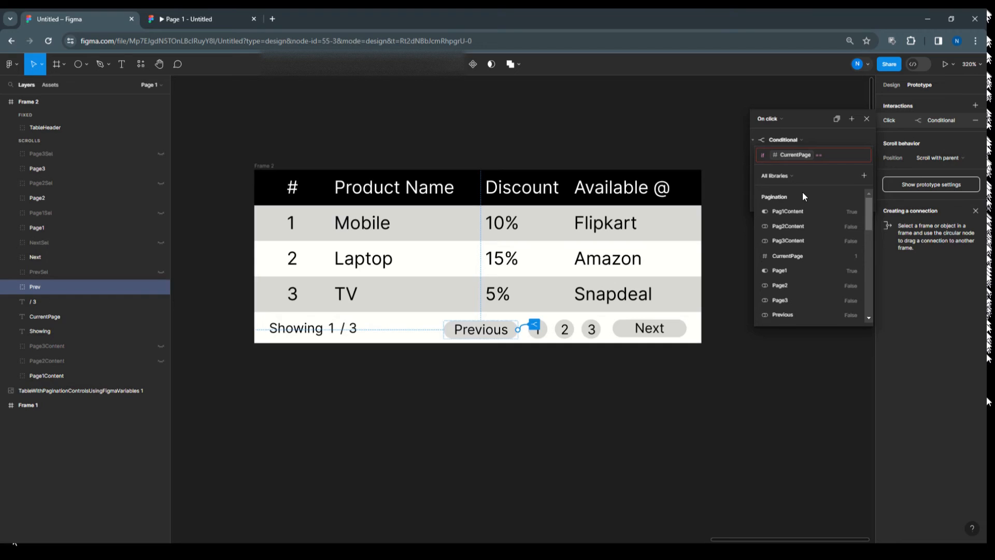
pyautogui.write('2')
pyautogui.press('Return')
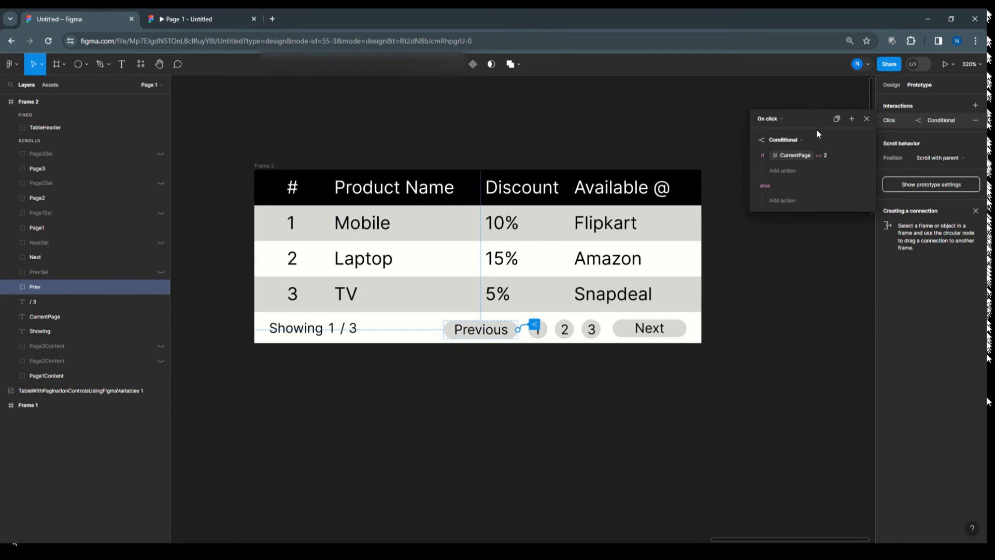
# Add a Set variable action to the if branch that sets ProPaginationControl's CurrentPage to 1.
pyautogui.click(785, 175)
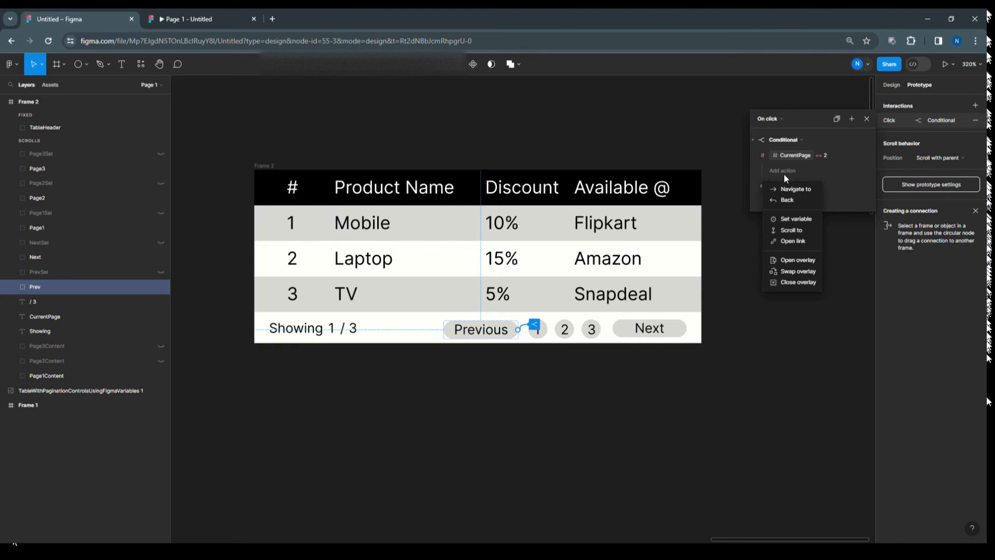
pyautogui.click(792, 217)
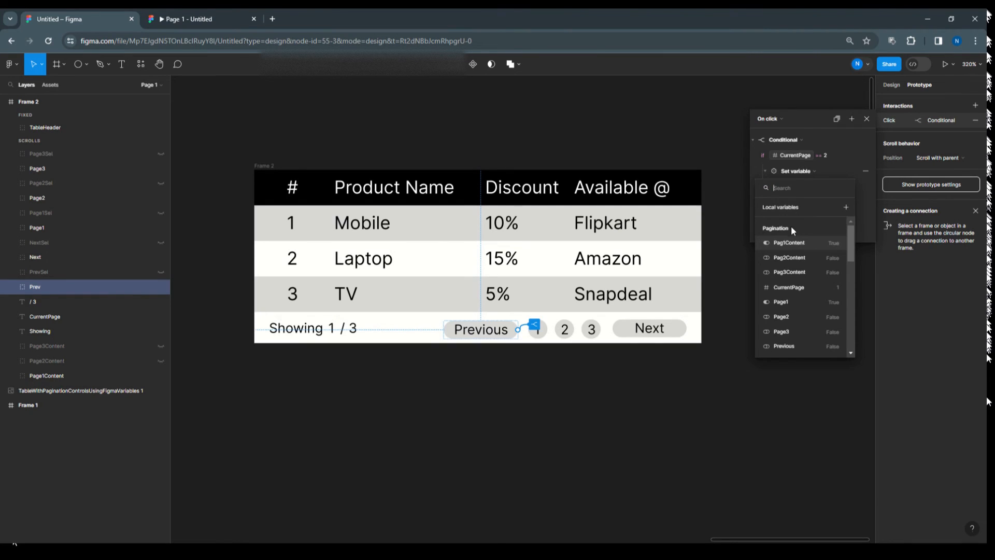
pyautogui.scroll(-3, 790, 325)
pyautogui.click(787, 348)
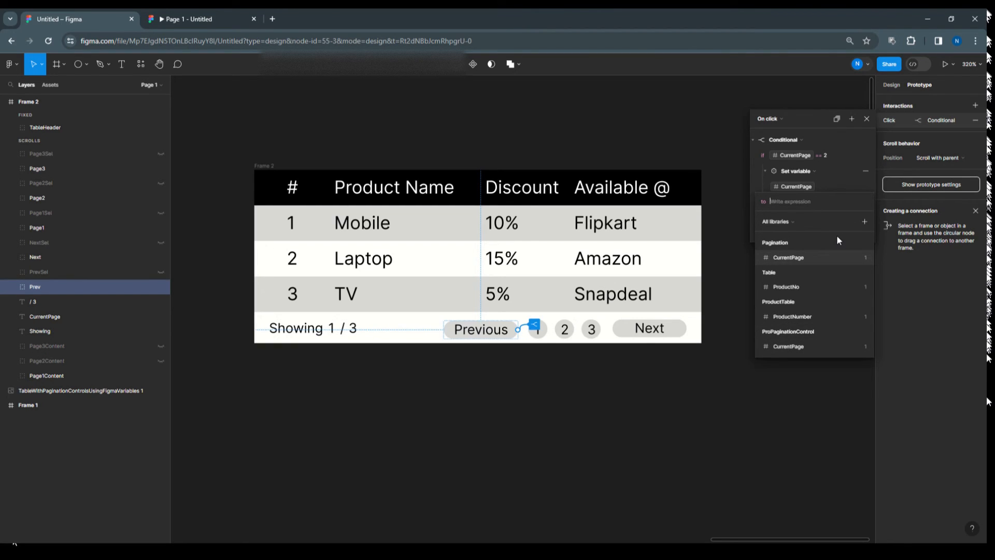
pyautogui.write('1')
pyautogui.press('Return')
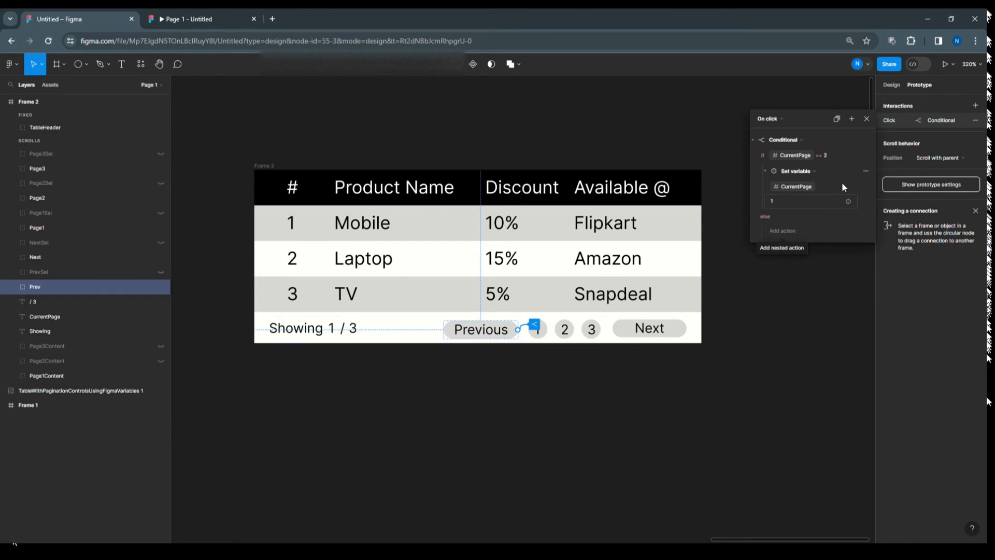
# Add a nested Set variable action to the if branch that sets ProPaginationControl's Page1 to true.
pyautogui.click(863, 156)
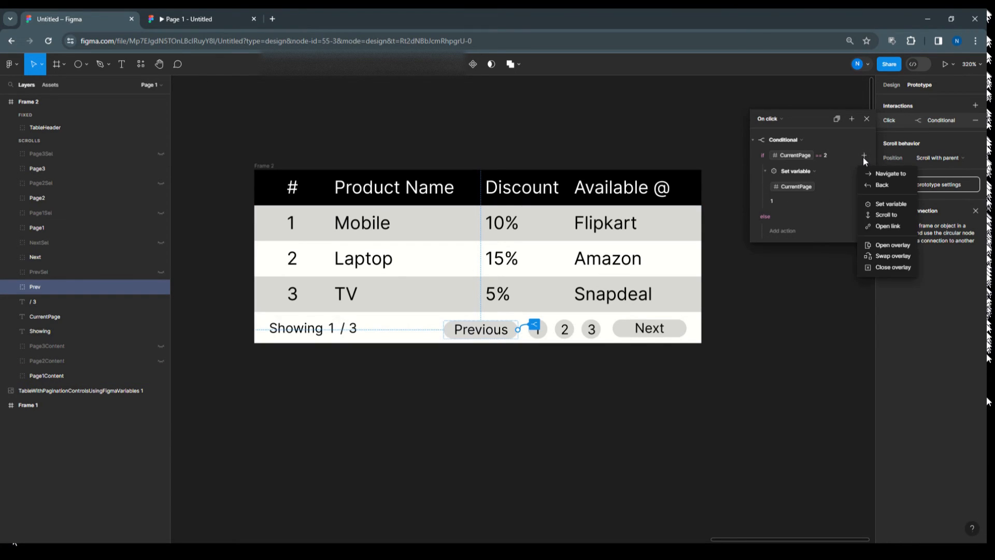
pyautogui.click(863, 206)
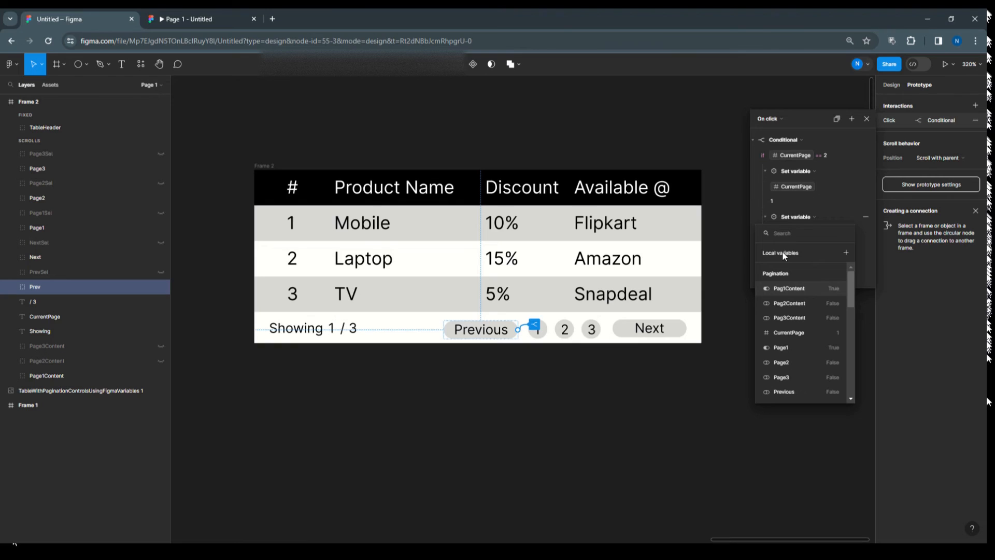
pyautogui.scroll(-3, 804, 386)
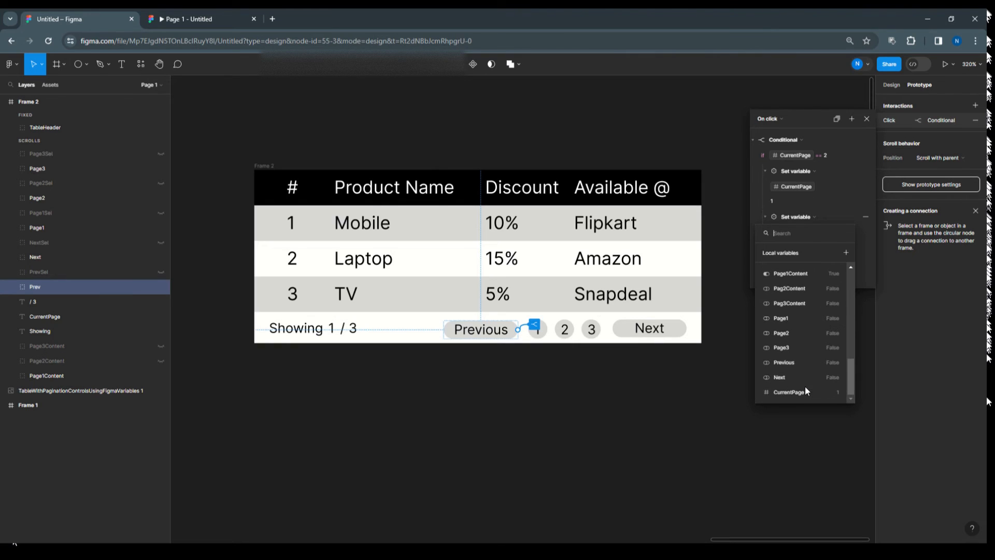
pyautogui.click(791, 313)
pyautogui.click(783, 289)
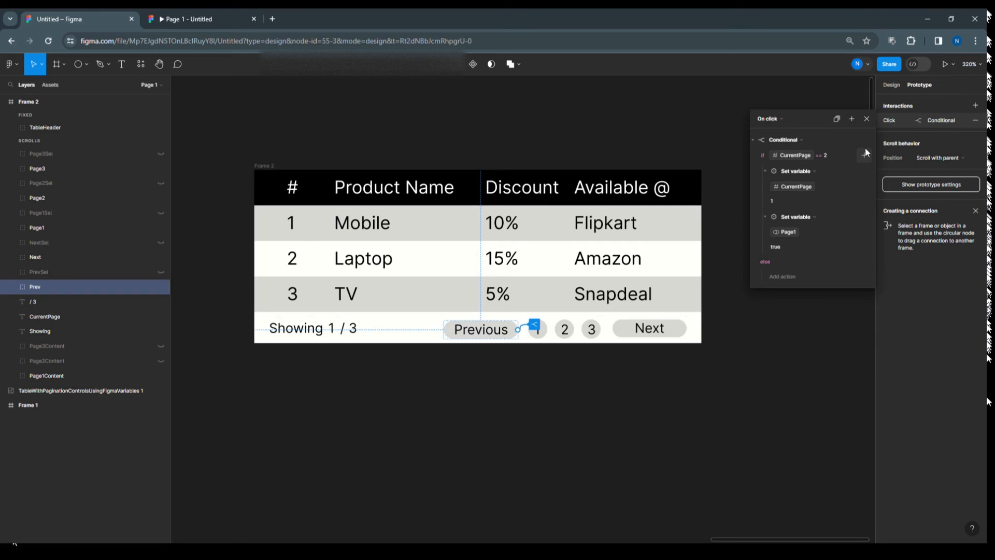
# Add a nested Set variable action to the if branch that sets Page1Content to true.
pyautogui.click(865, 151)
pyautogui.click(872, 203)
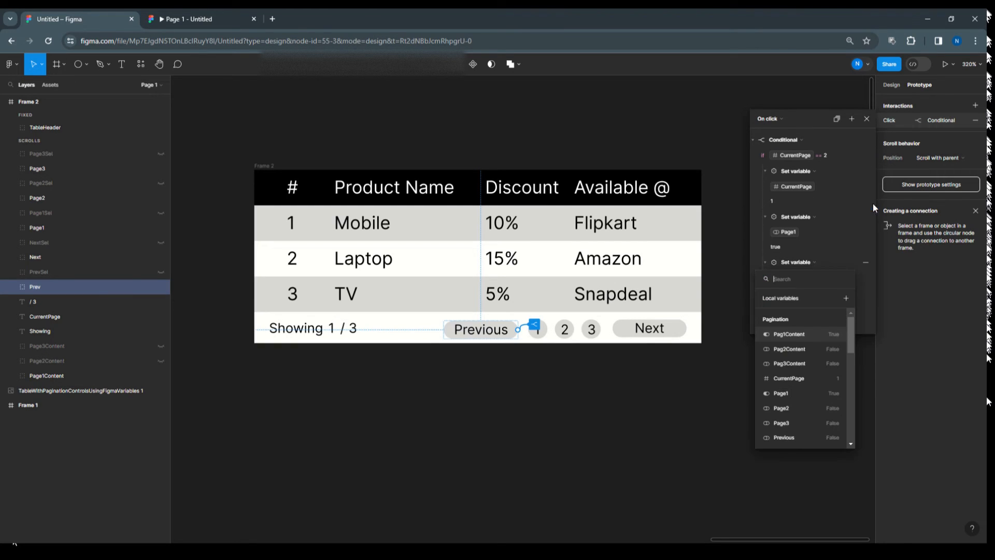
pyautogui.scroll(-3, 793, 413)
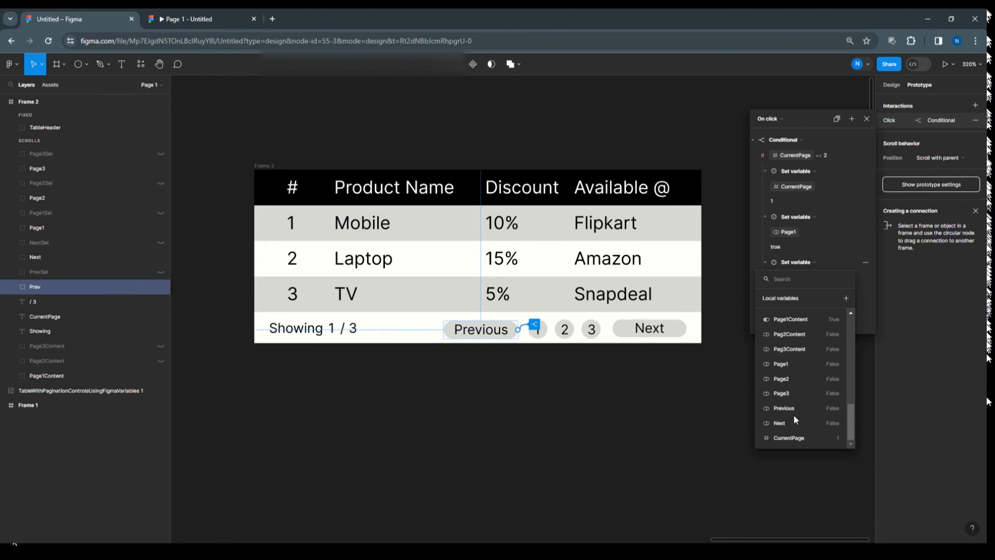
pyautogui.click(797, 321)
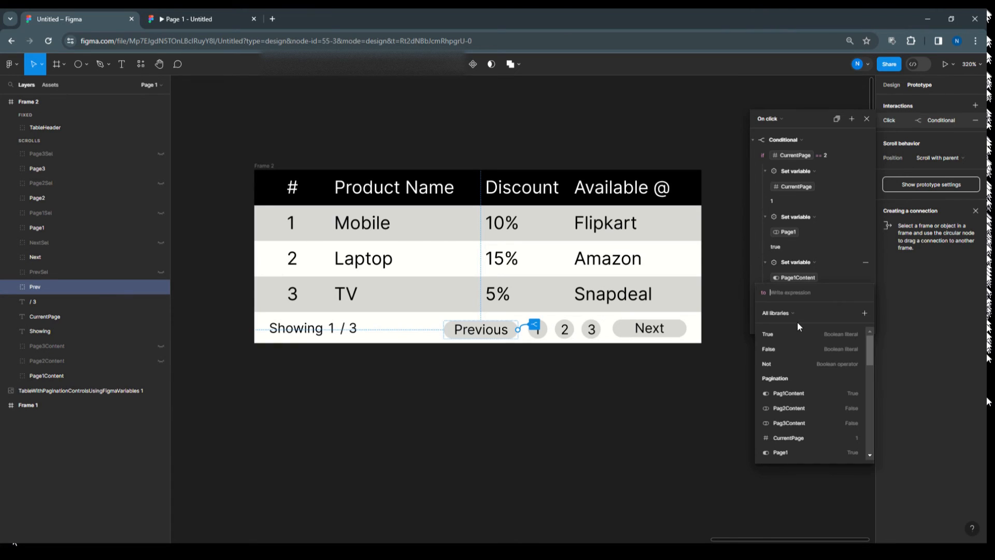
pyautogui.click(793, 334)
pyautogui.press('Return')
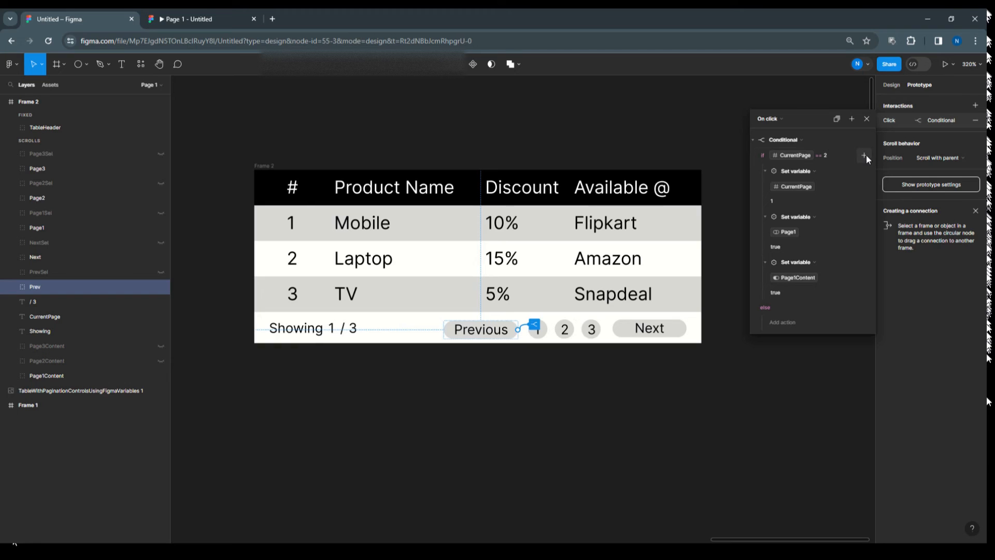
# Add a nested Set variable action to the if branch that sets ProPaginationControl's Page2 to false.
pyautogui.click(865, 155)
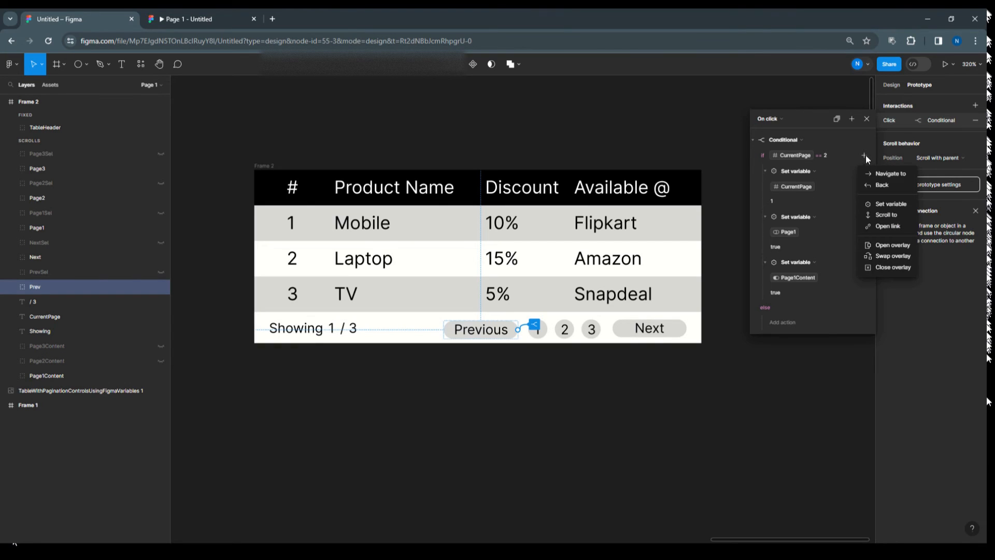
pyautogui.click(871, 204)
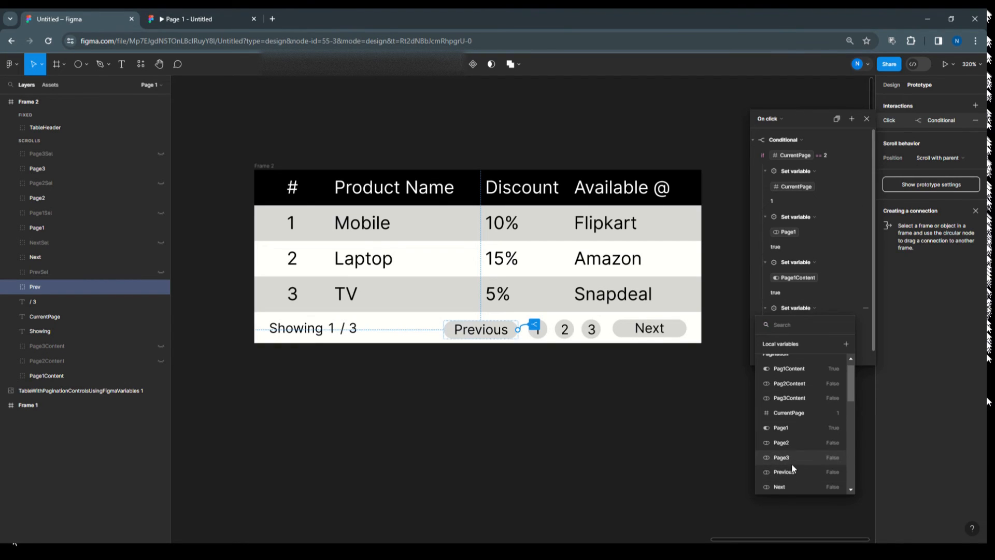
pyautogui.scroll(5, 792, 464)
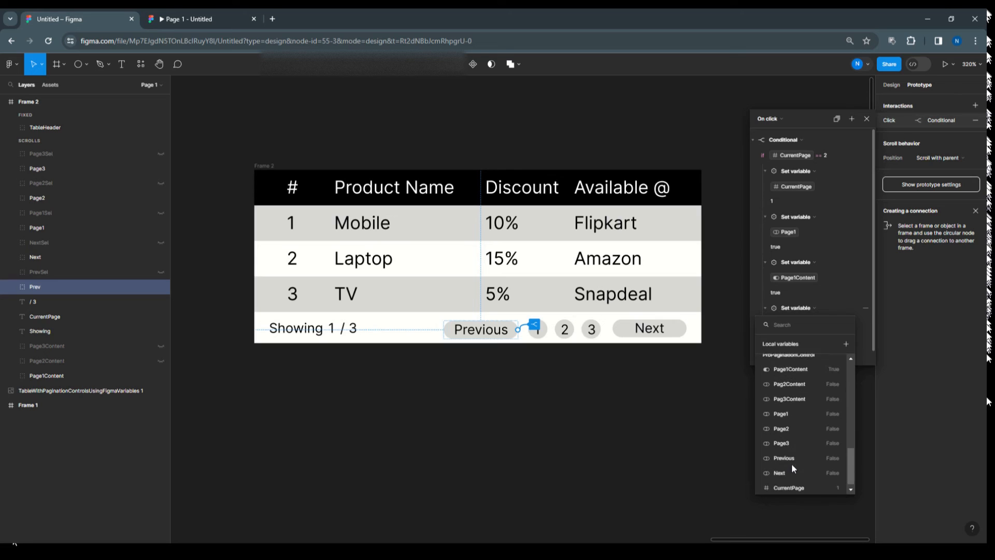
pyautogui.click(785, 425)
pyautogui.click(773, 394)
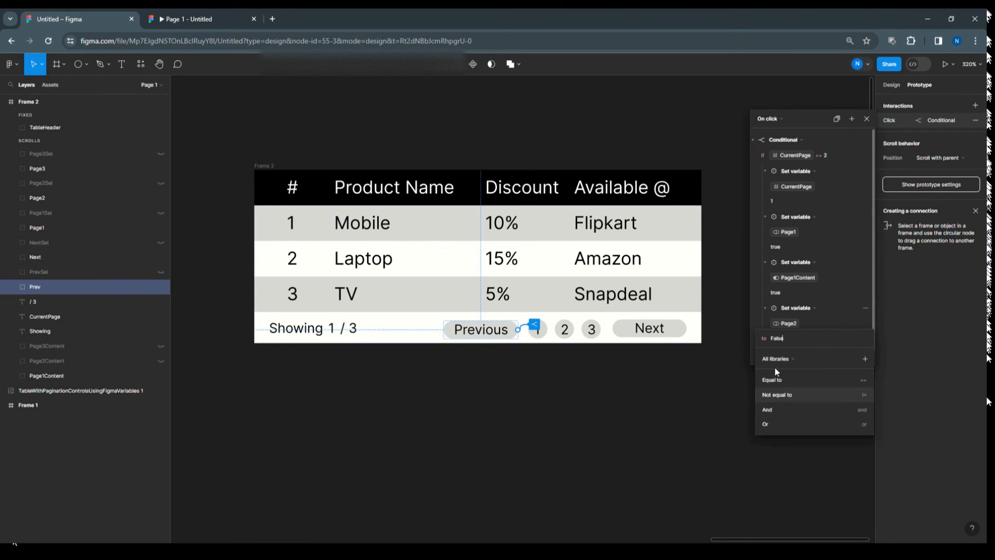
pyautogui.click(829, 268)
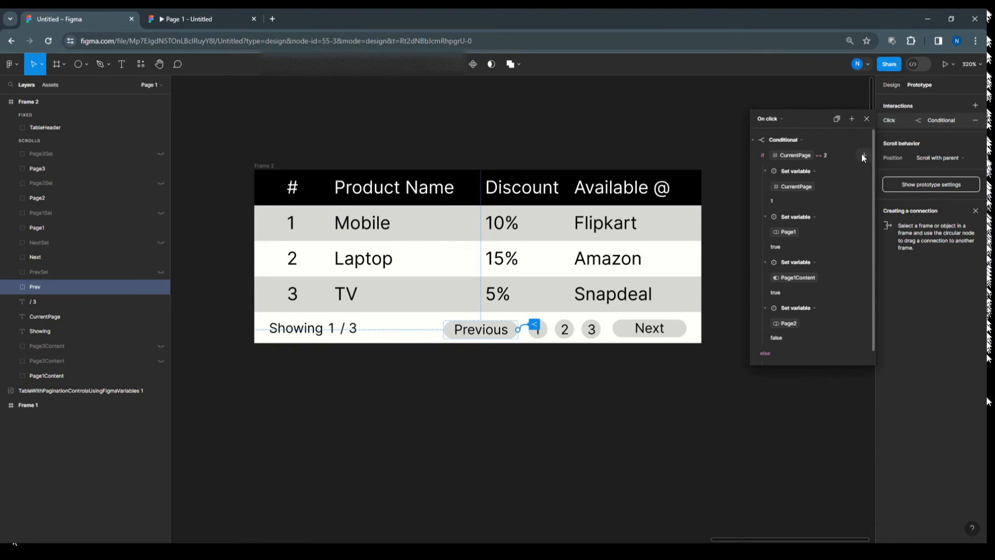
# Add a nested Set variable action to the if branch that sets ProPaginationControl's Pag2Content to false.
pyautogui.click(862, 155)
pyautogui.click(875, 206)
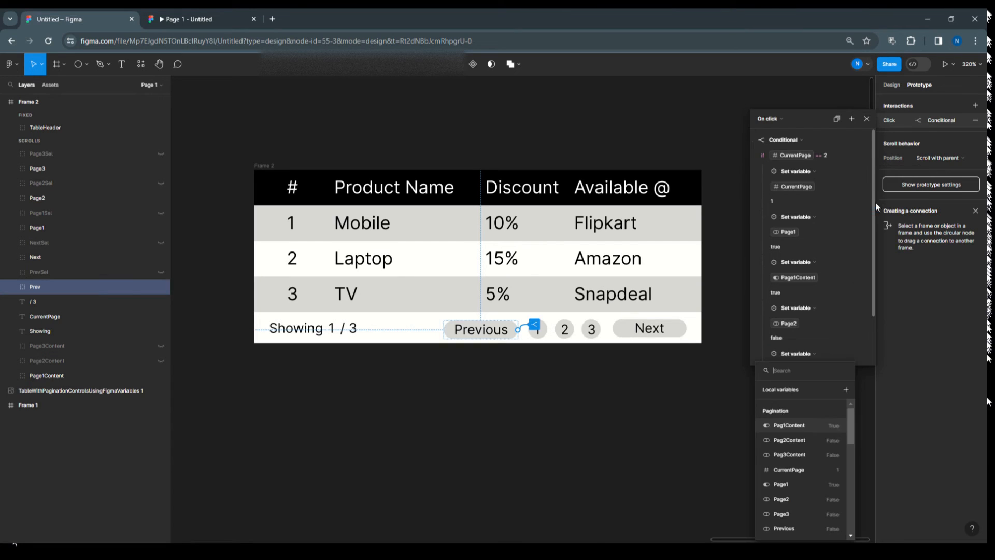
pyautogui.scroll(-3, 794, 470)
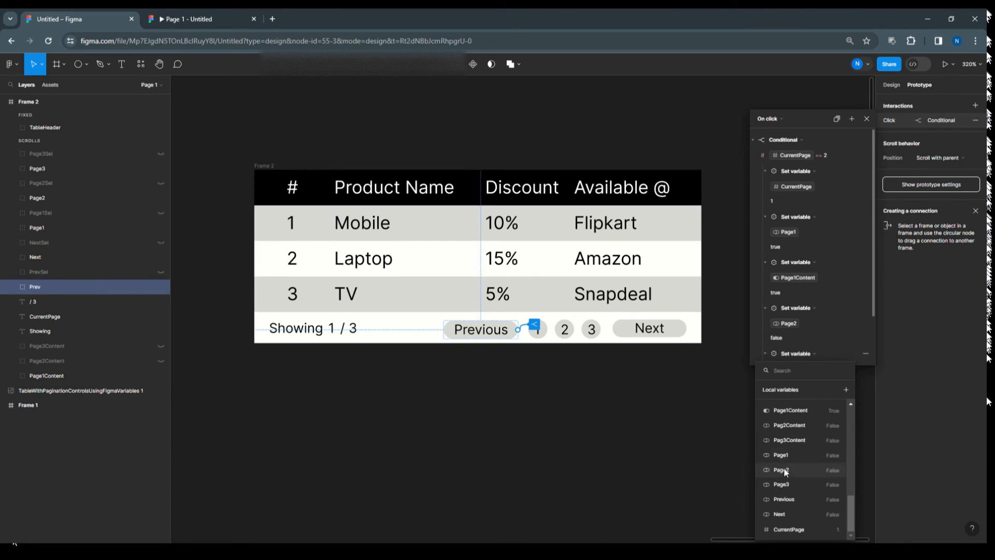
pyautogui.click(794, 425)
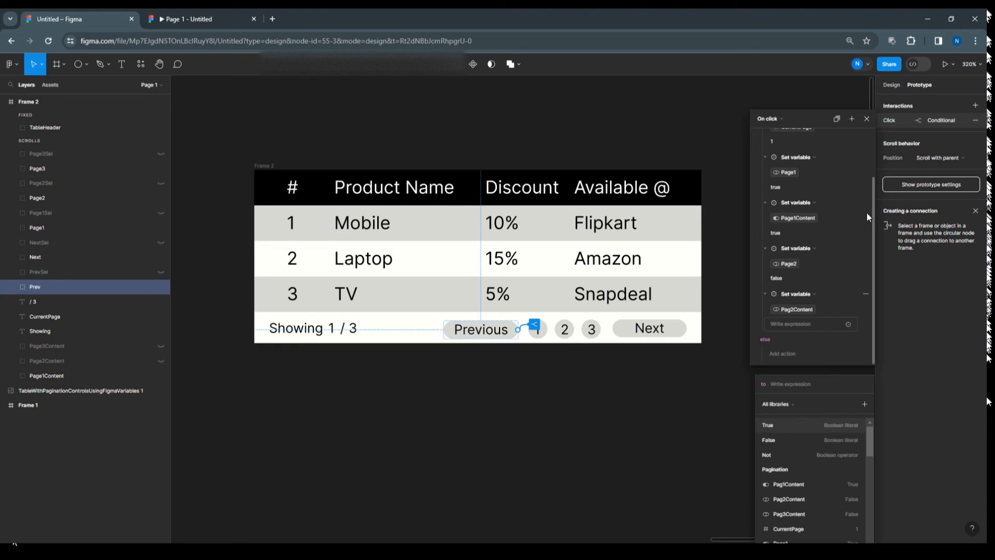
pyautogui.click(785, 436)
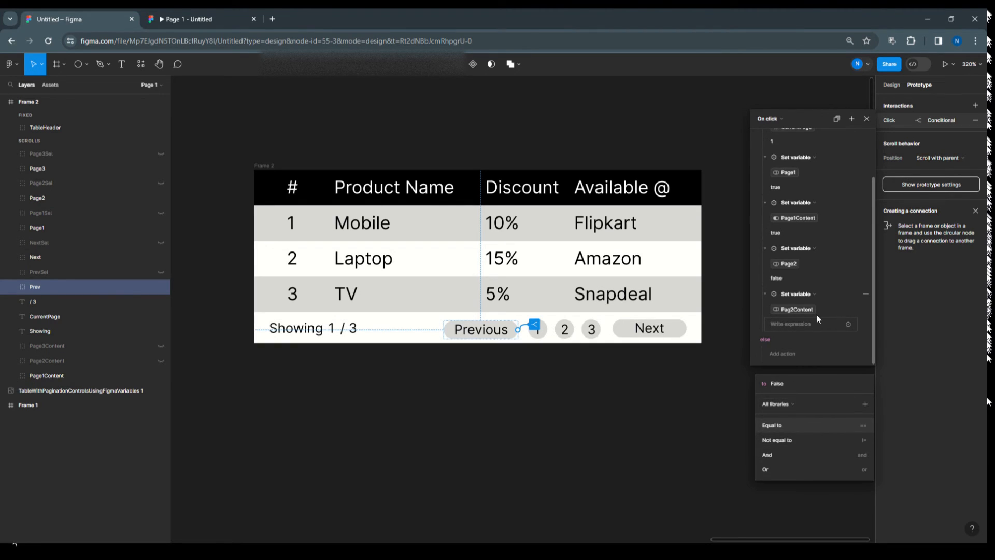
pyautogui.press('Return')
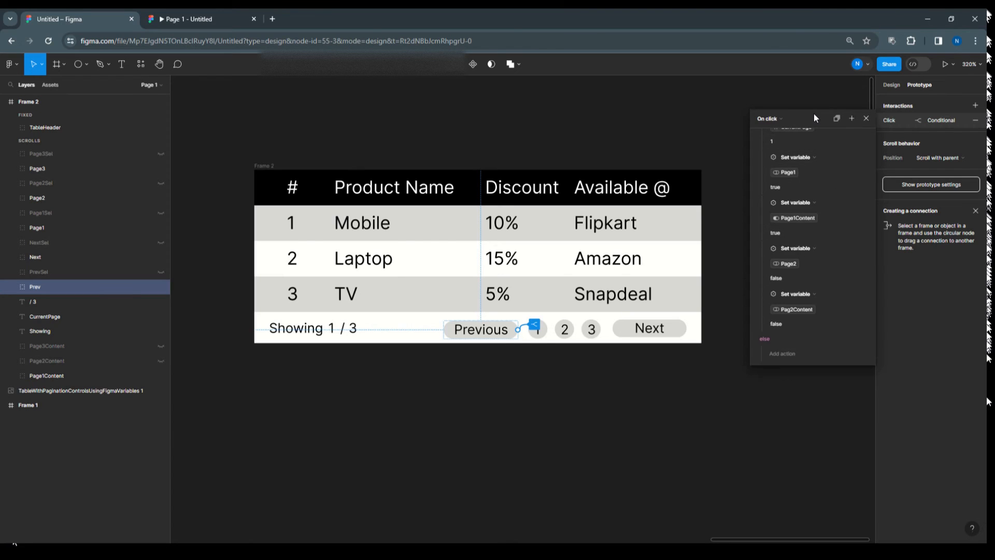
# Move the interaction dialog over the table and add a nested Set variable action that sets Page3 to false.
pyautogui.moveTo(814, 113); pyautogui.dragTo(606, 113)
pyautogui.scroll(3, 628, 183)
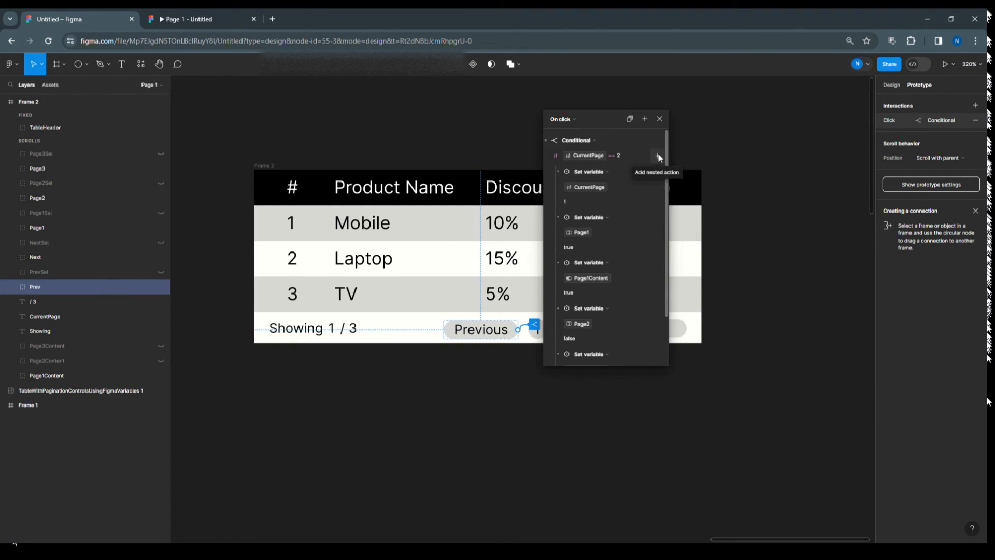
pyautogui.click(658, 155)
pyautogui.click(669, 206)
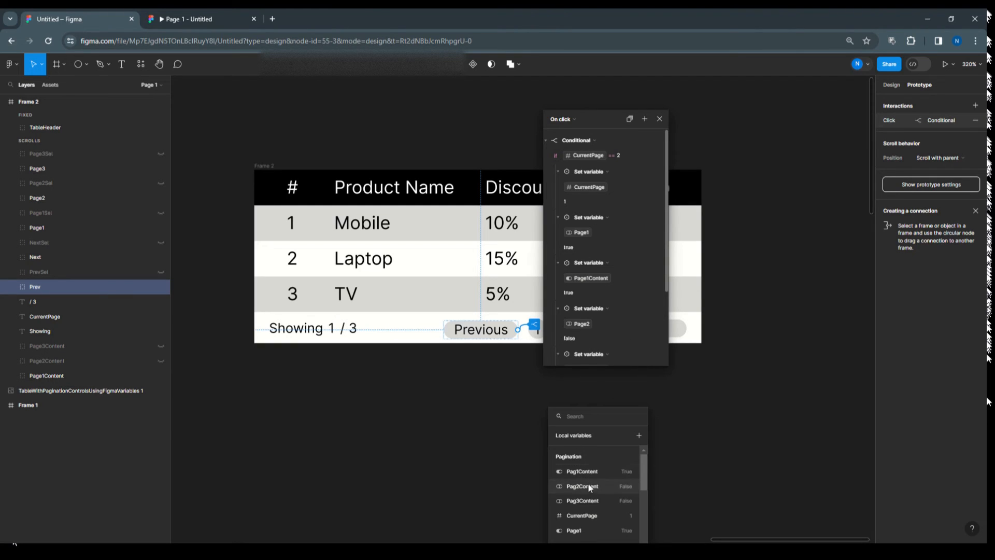
pyautogui.scroll(-2, 587, 508)
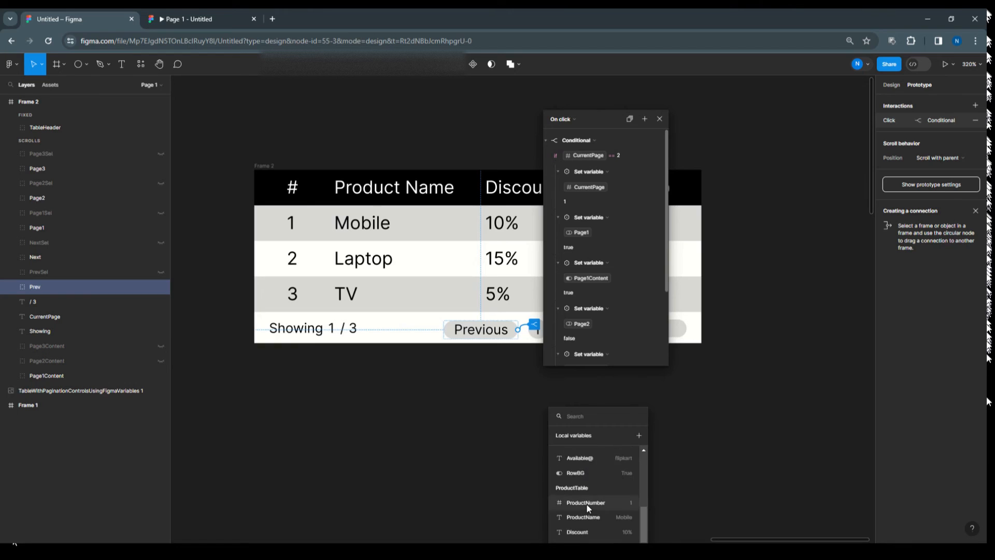
pyautogui.scroll(2, 586, 504)
pyautogui.click(585, 526)
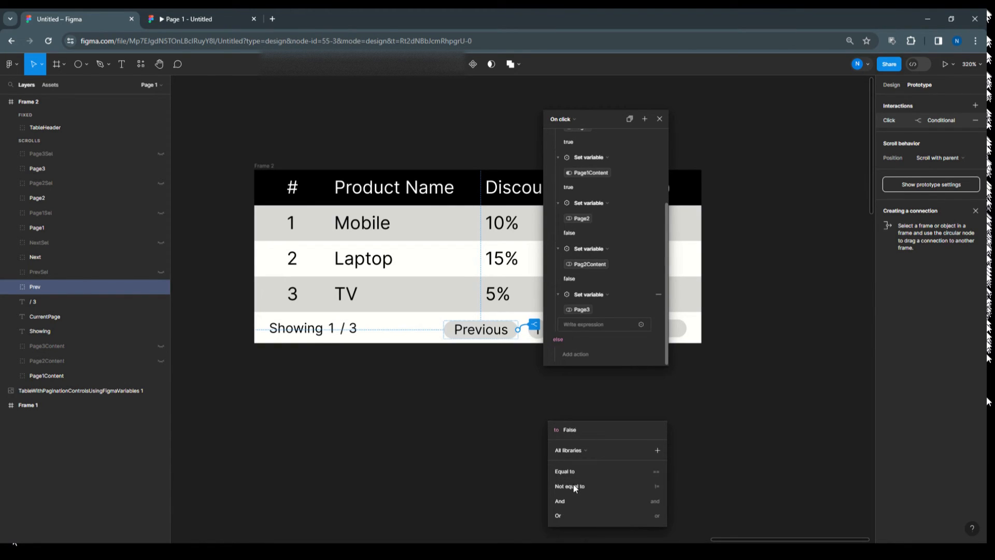
pyautogui.click(573, 485)
# Add another nested Set variable action to the CurrentPage == 2 branch and move the interaction dialog clear of the table.
pyautogui.scroll(4, 595, 280)
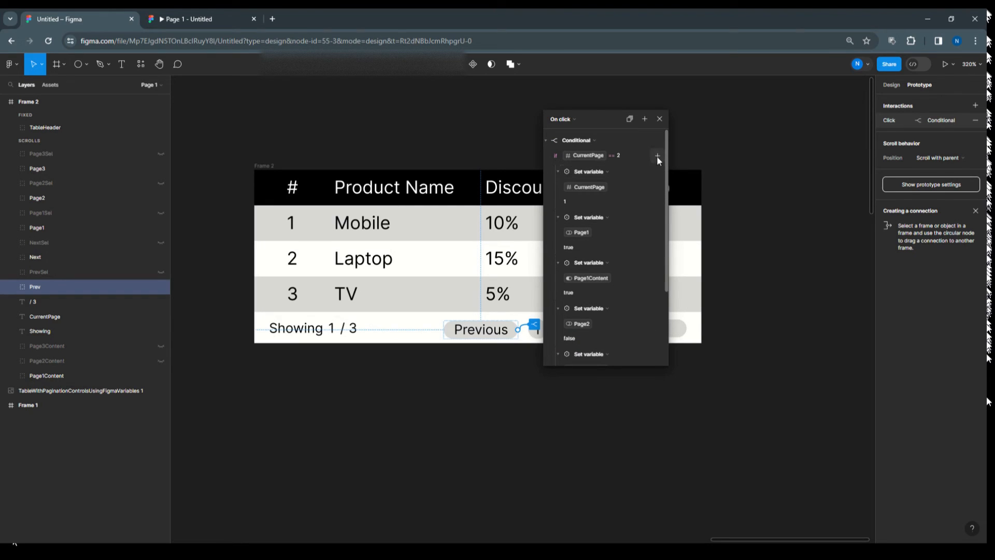
pyautogui.click(657, 156)
pyautogui.click(667, 204)
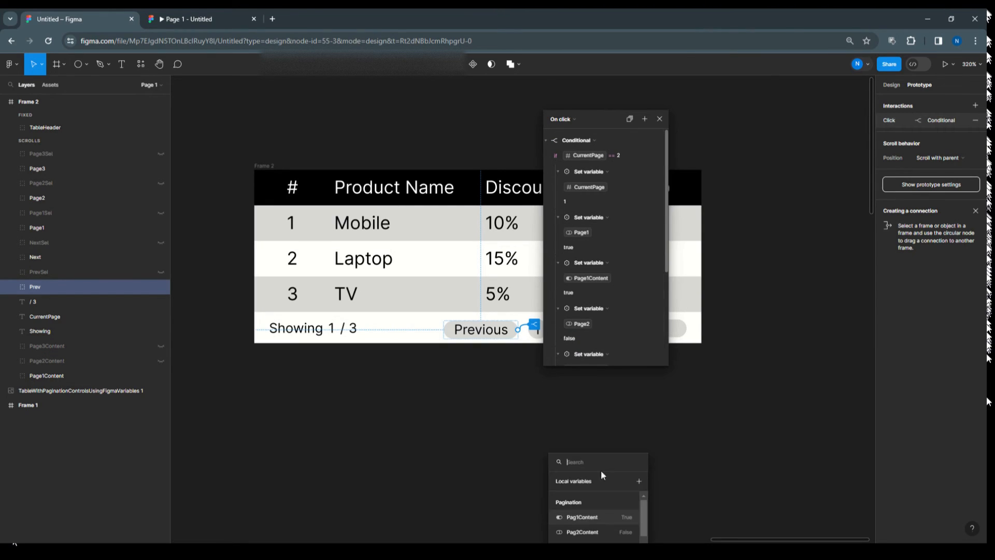
pyautogui.scroll(-2, 596, 508)
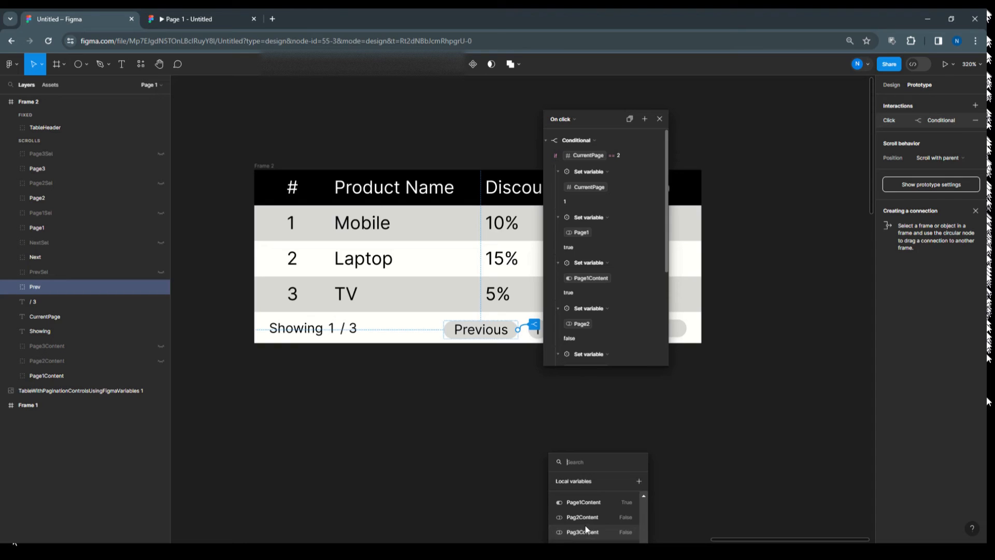
pyautogui.scroll(-3, 585, 529)
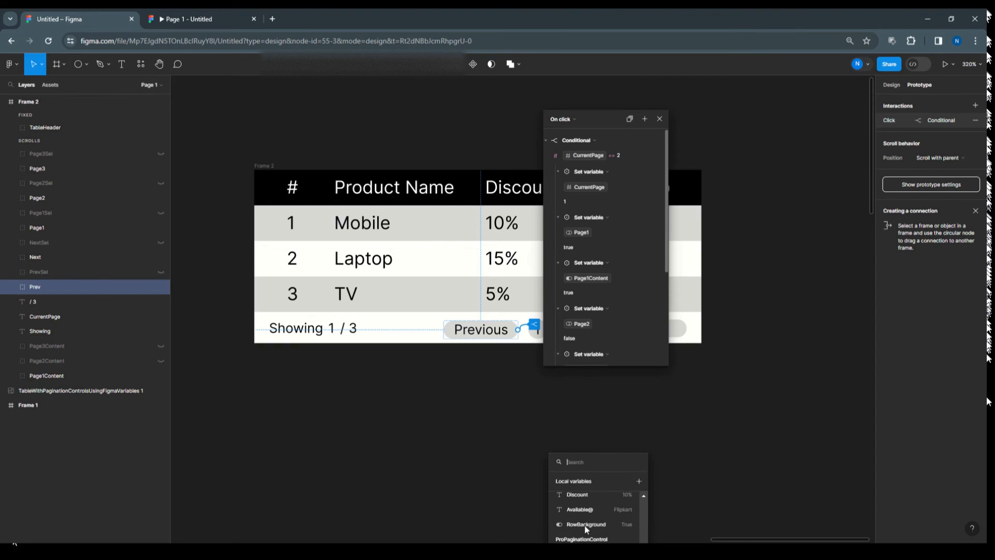
pyautogui.scroll(3, 586, 529)
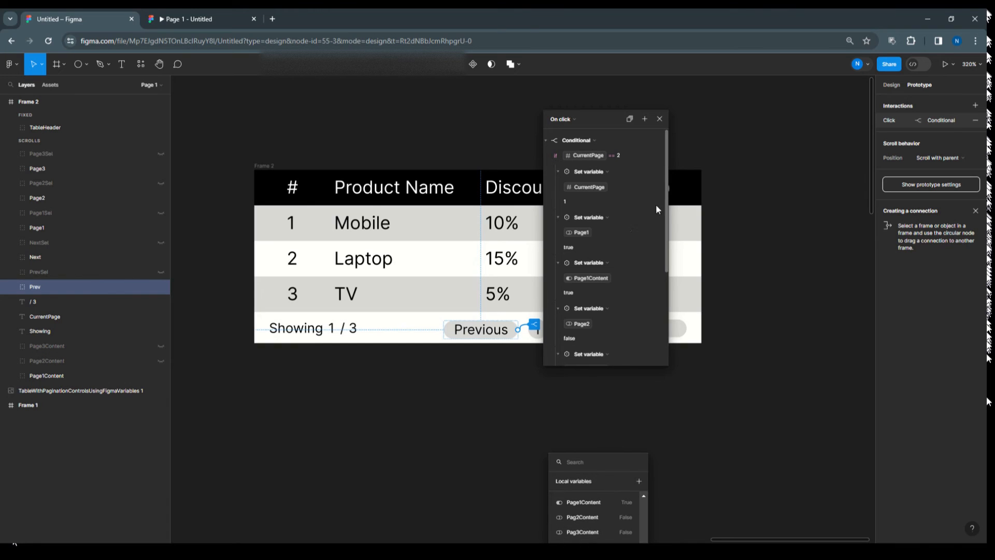
pyautogui.click(608, 119)
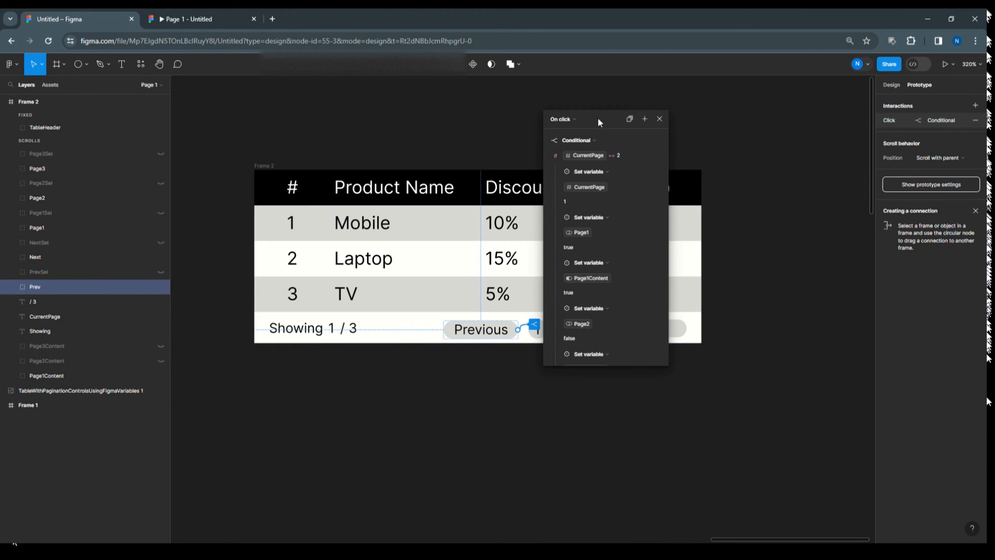
pyautogui.moveTo(598, 118); pyautogui.dragTo(804, 81)
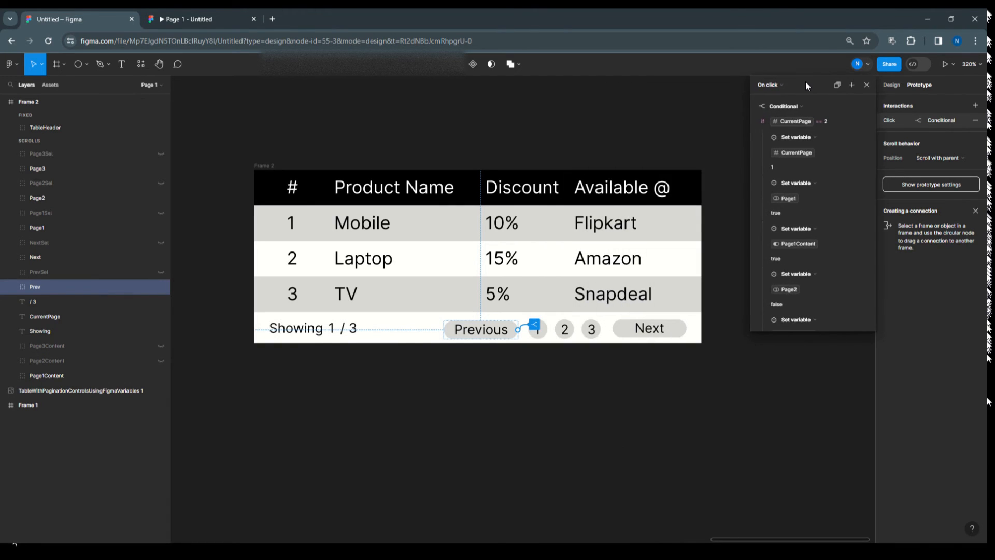
# Target ProPaginationControl's Page3 in the empty Set variable action and set it to false.
pyautogui.scroll(-3, 783, 326)
pyautogui.scroll(3, 782, 326)
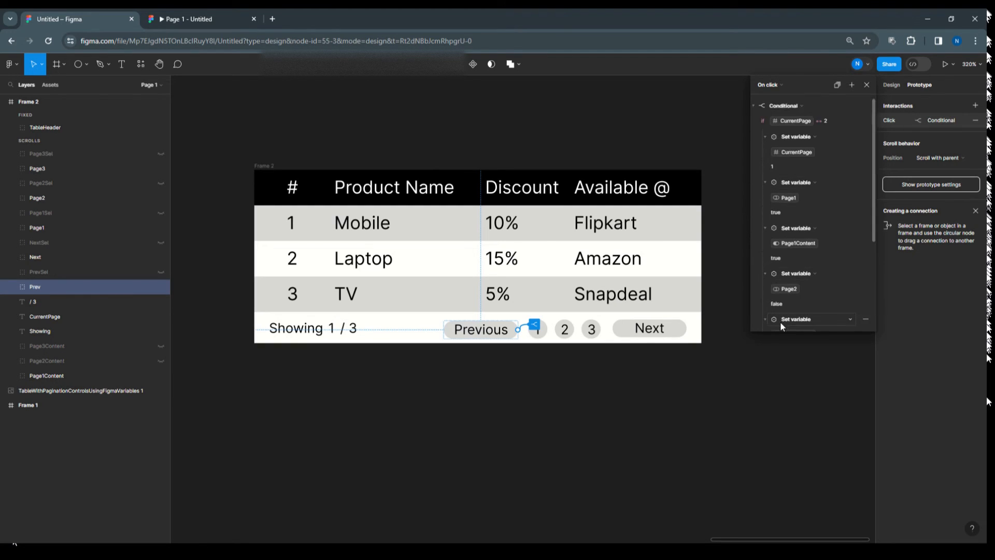
pyautogui.scroll(-3, 782, 326)
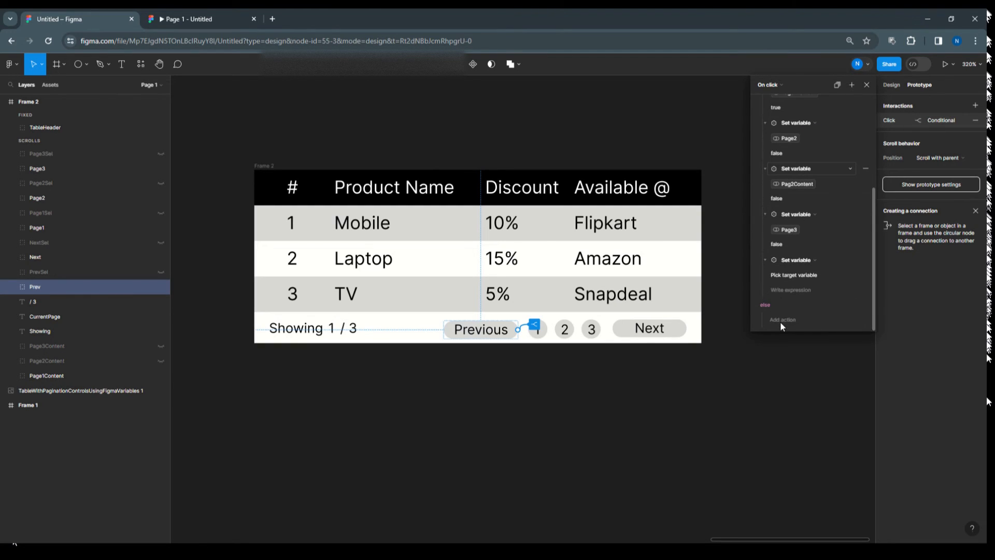
pyautogui.click(792, 274)
pyautogui.click(785, 418)
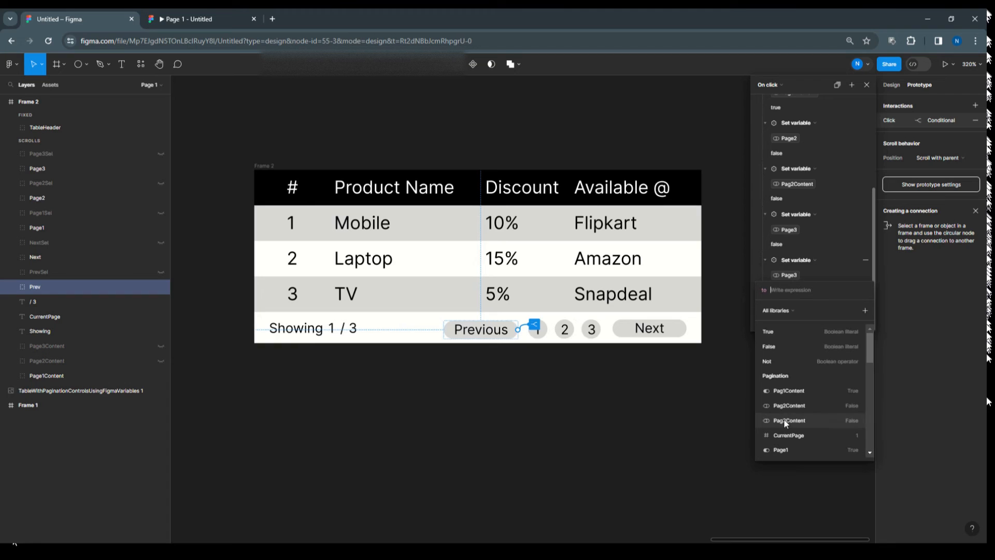
pyautogui.click(788, 279)
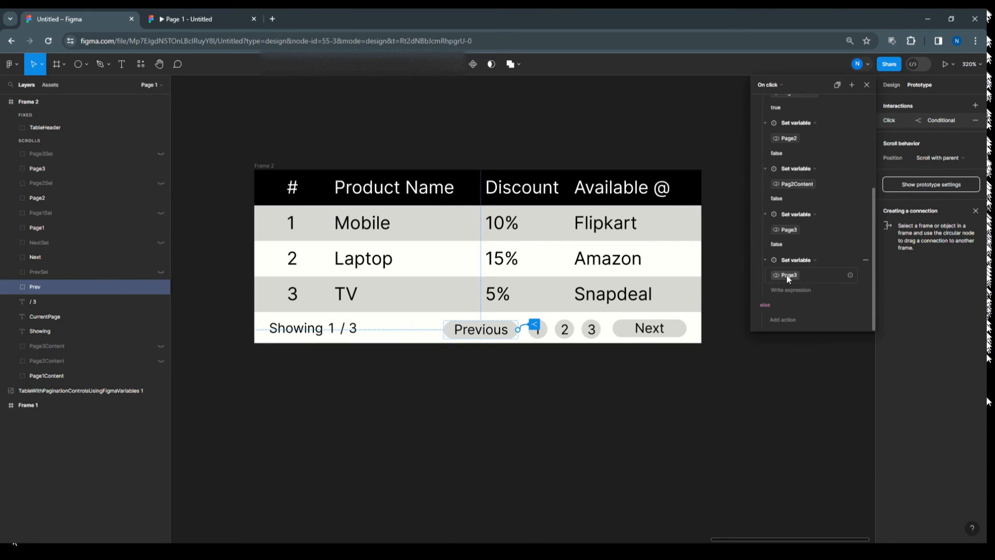
pyautogui.click(789, 279)
pyautogui.scroll(-2, 798, 416)
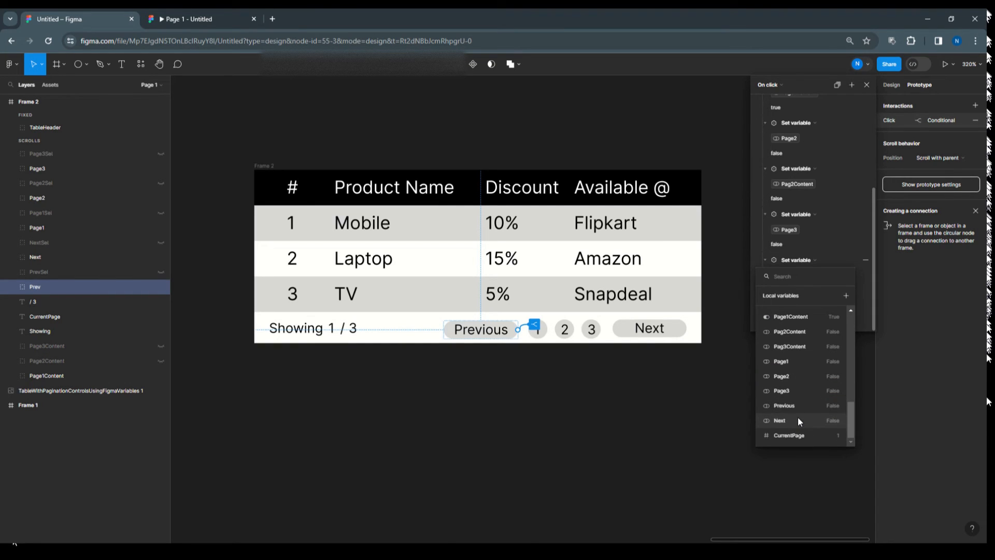
pyautogui.click(794, 389)
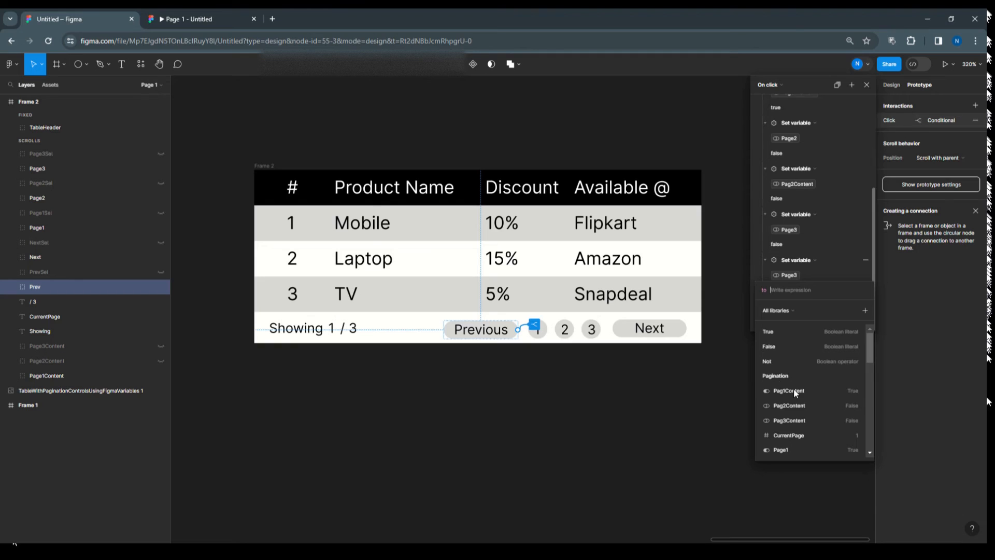
pyautogui.click(782, 347)
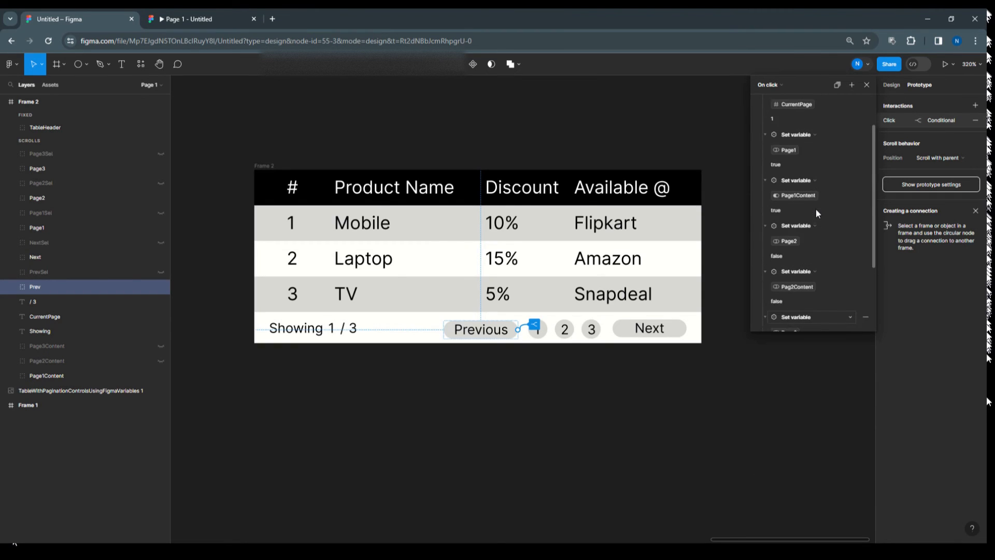
# Add one more nested Set variable action to the if branch and move the interaction dialog over the table's # column.
pyautogui.scroll(1, 817, 213)
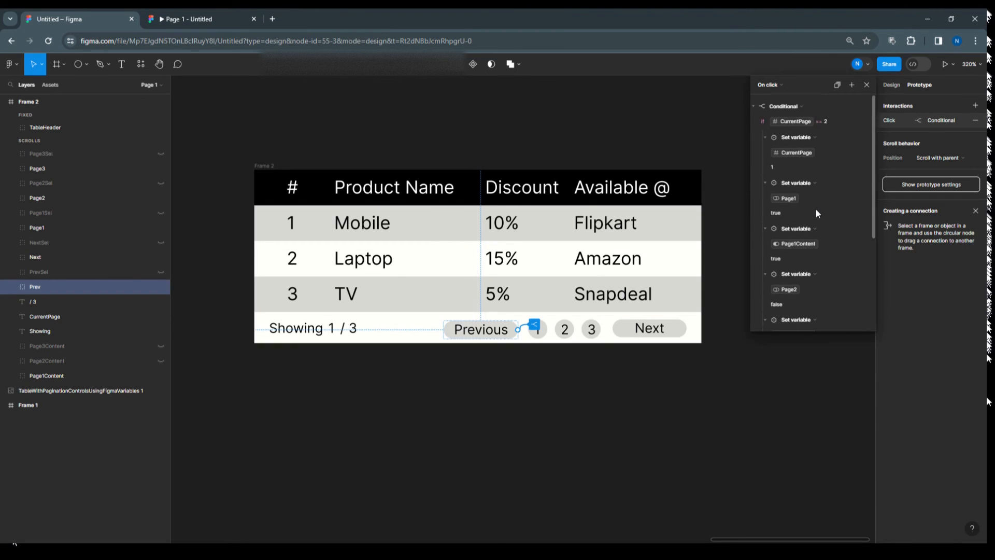
pyautogui.click(866, 117)
pyautogui.click(876, 169)
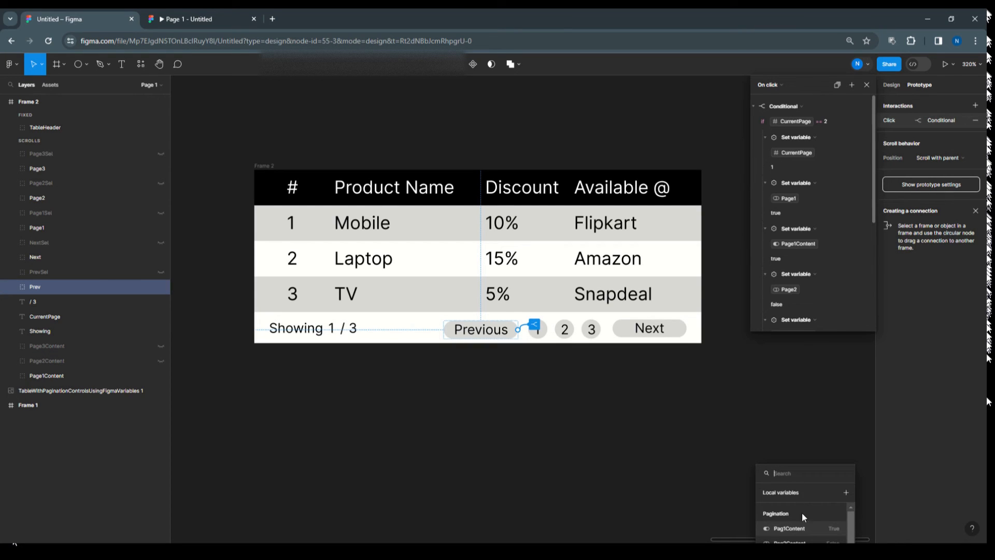
pyautogui.scroll(-1, 800, 518)
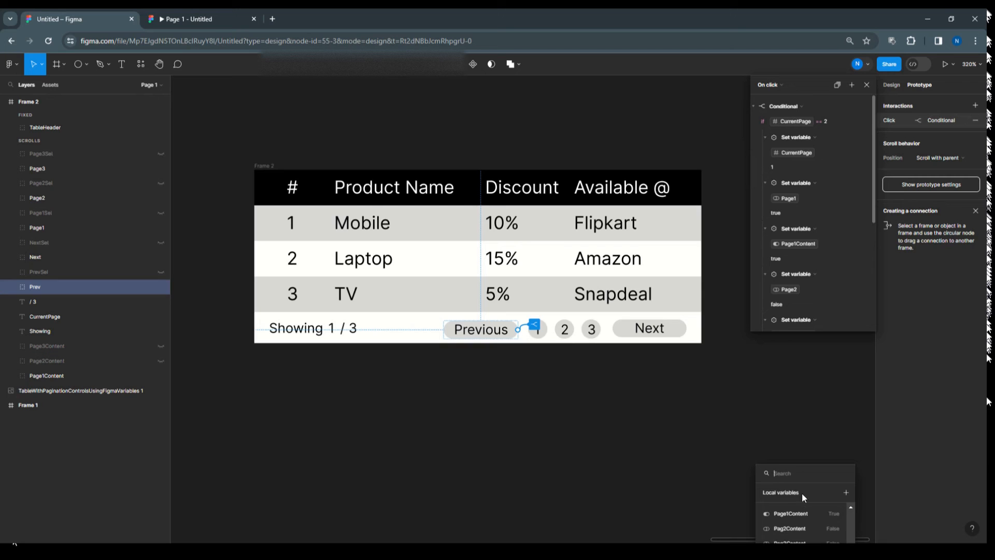
pyautogui.click(769, 404)
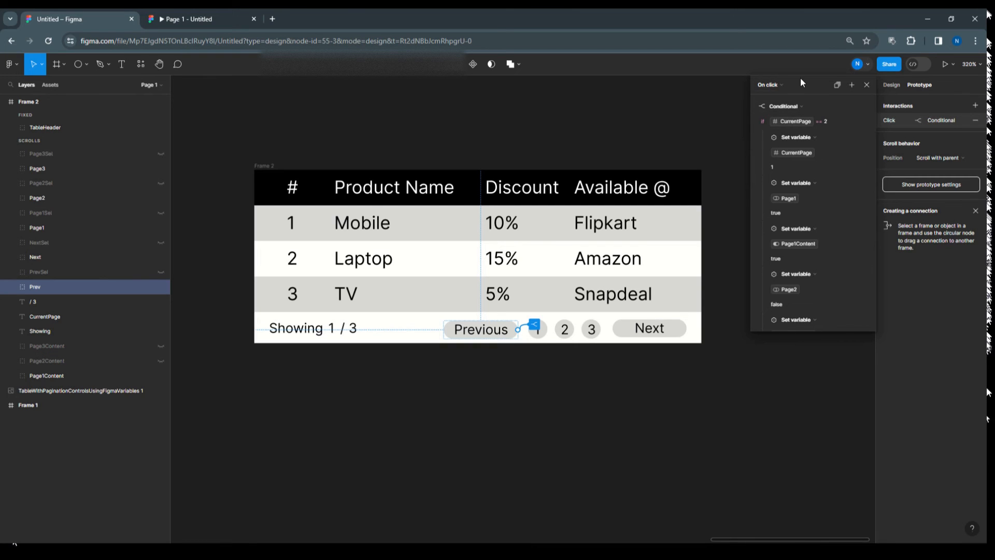
pyautogui.moveTo(800, 76); pyautogui.dragTo(690, 77)
pyautogui.moveTo(498, 40); pyautogui.dragTo(245, 21)
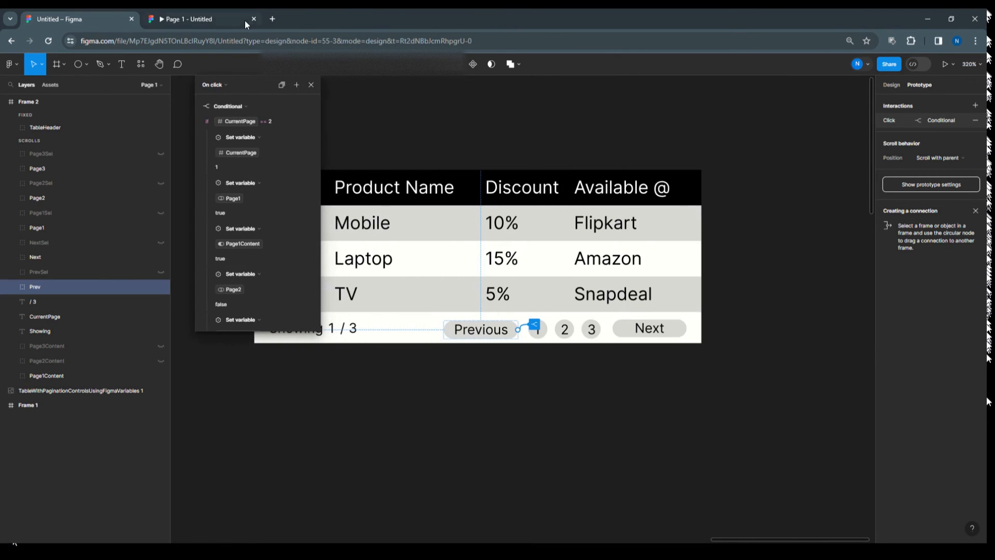
# Target ProPaginationControl's Pag3Content in the new Set variable action and set it to false.
pyautogui.scroll(-5, 260, 321)
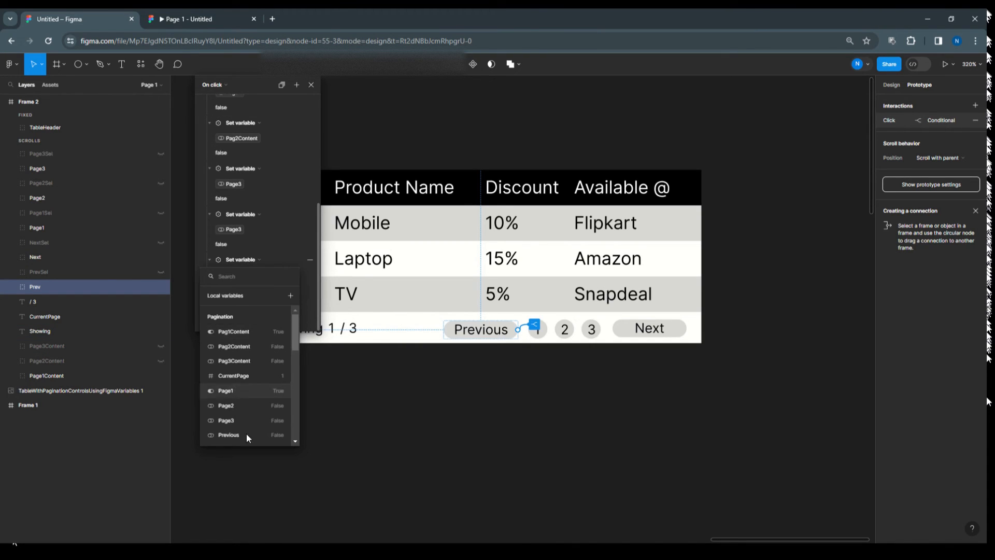
pyautogui.scroll(-10, 247, 428)
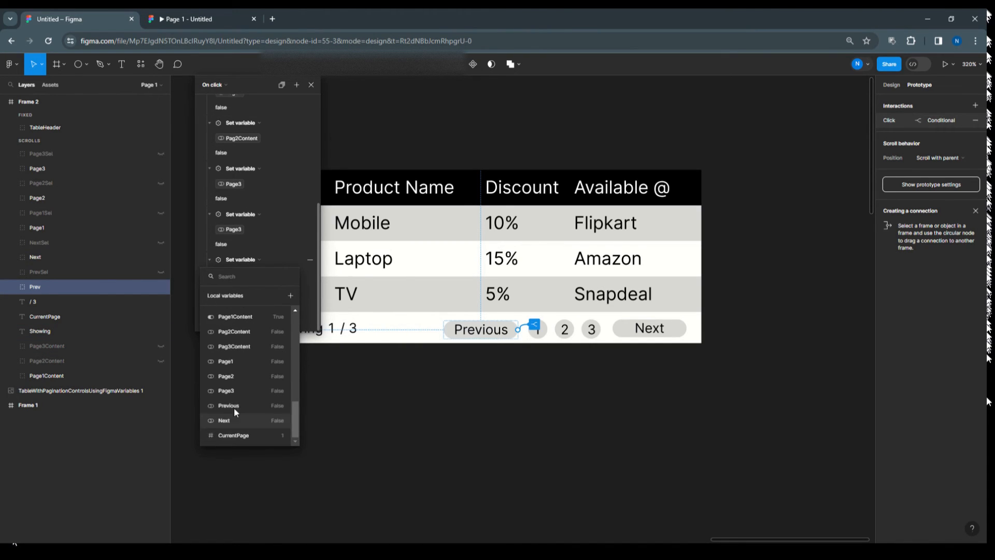
pyautogui.click(258, 343)
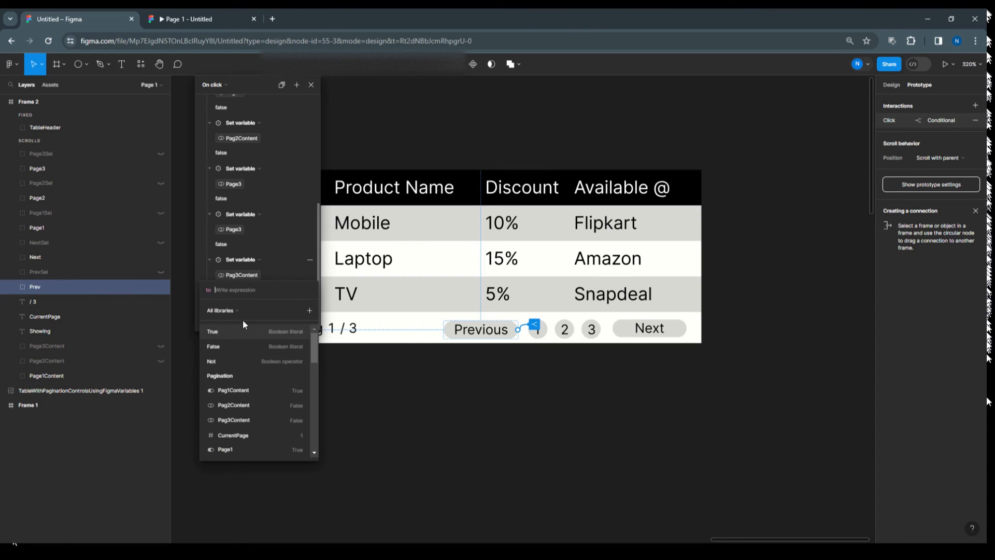
pyautogui.click(226, 346)
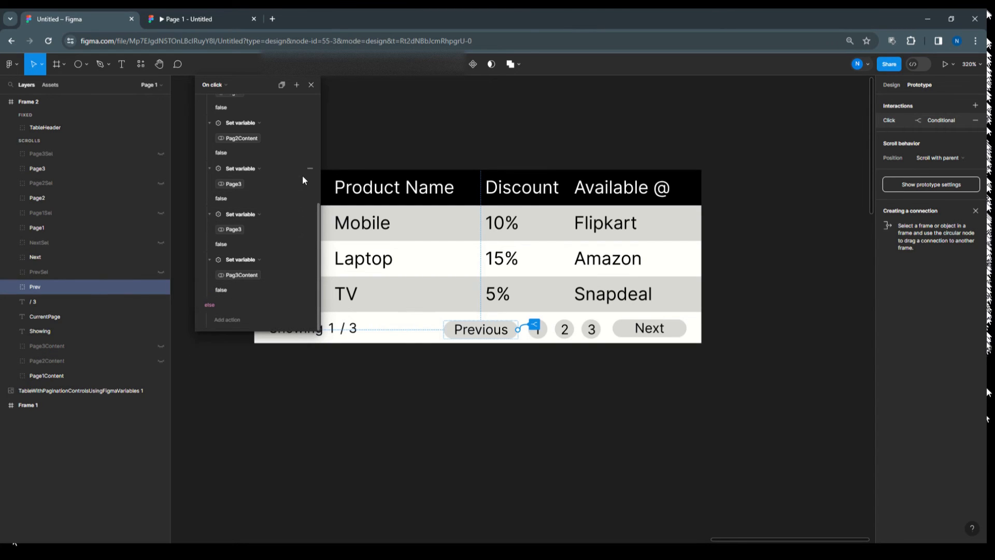
# Review the if branch's actions and delete the second, duplicate Set variable action for Page3.
pyautogui.scroll(5, 282, 278)
pyautogui.scroll(1, 281, 274)
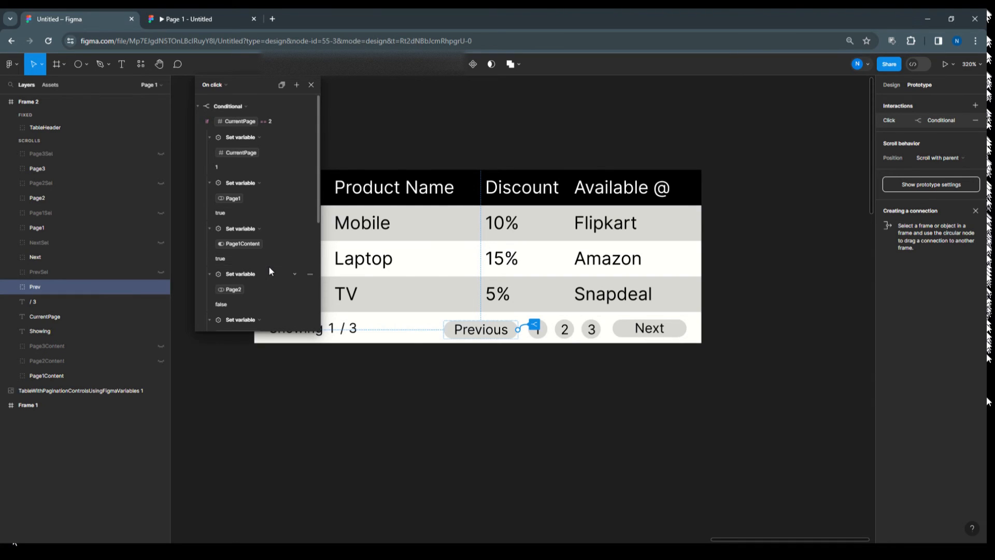
pyautogui.scroll(-2, 269, 268)
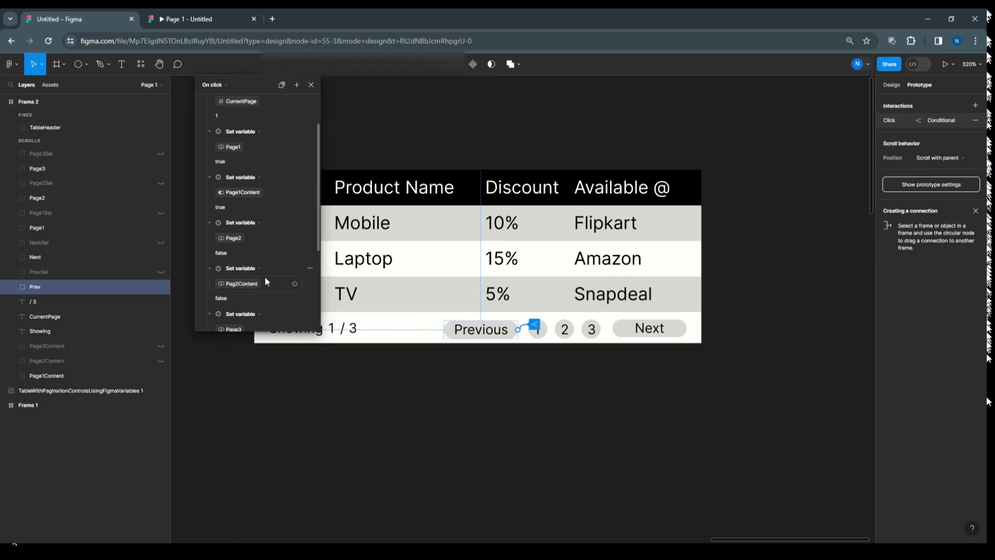
pyautogui.scroll(-2, 265, 279)
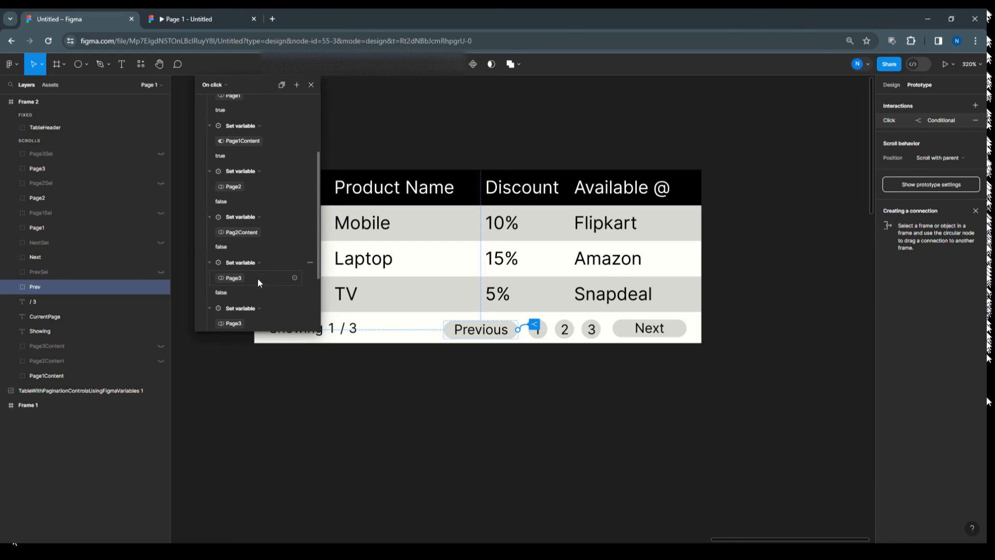
pyautogui.scroll(-3, 257, 282)
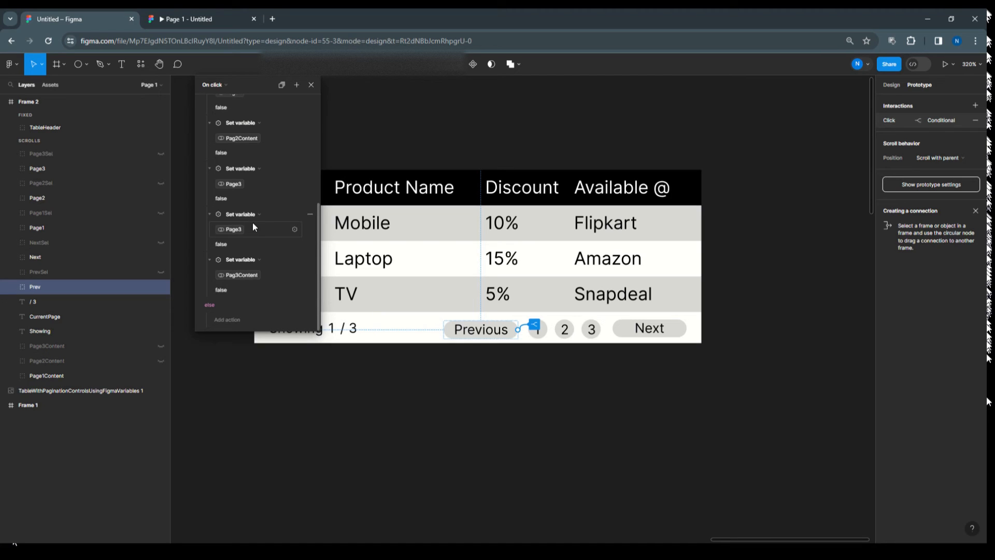
pyautogui.click(309, 215)
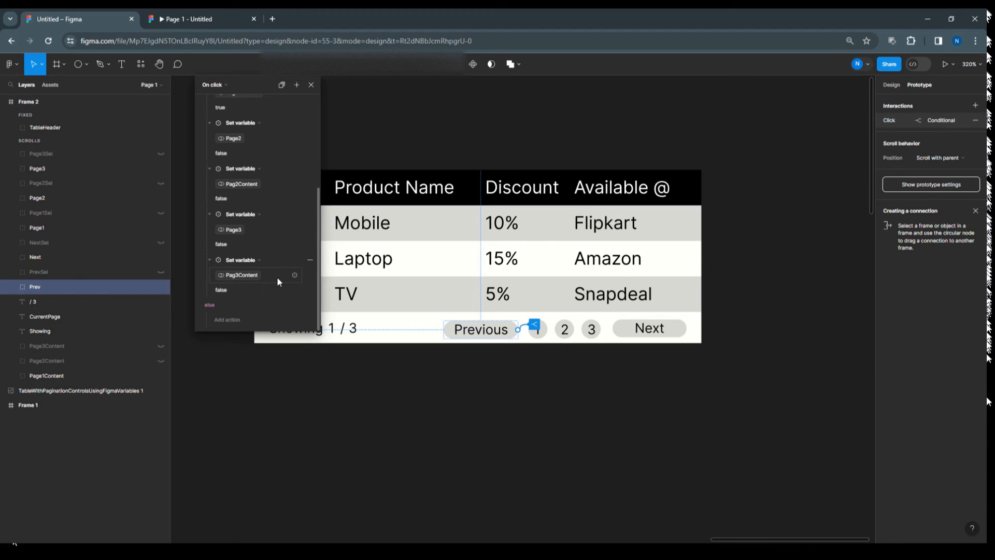
# Add a second Conditional action to the click interaction with the condition ProPaginationControl's CurrentPage == 3.
pyautogui.scroll(3, 233, 289)
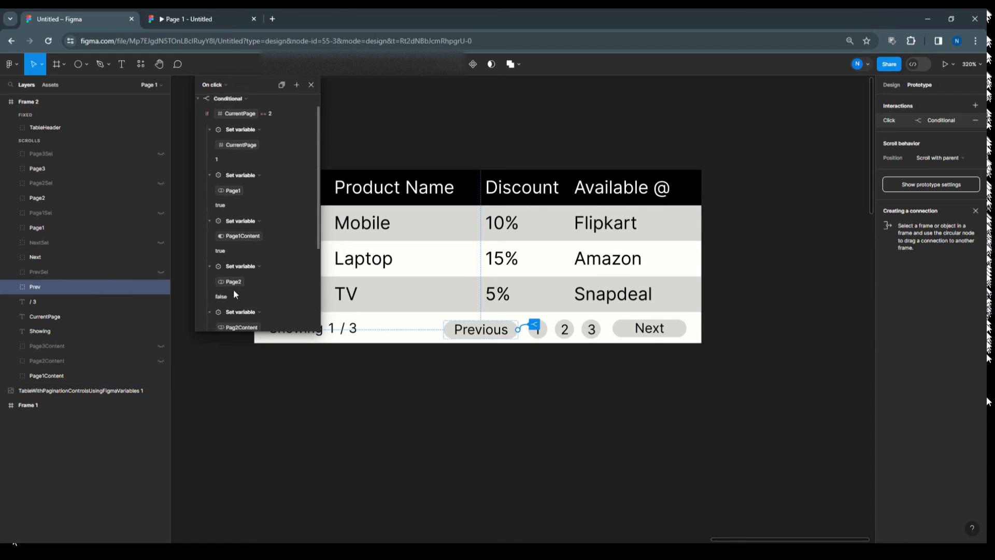
pyautogui.click(295, 85)
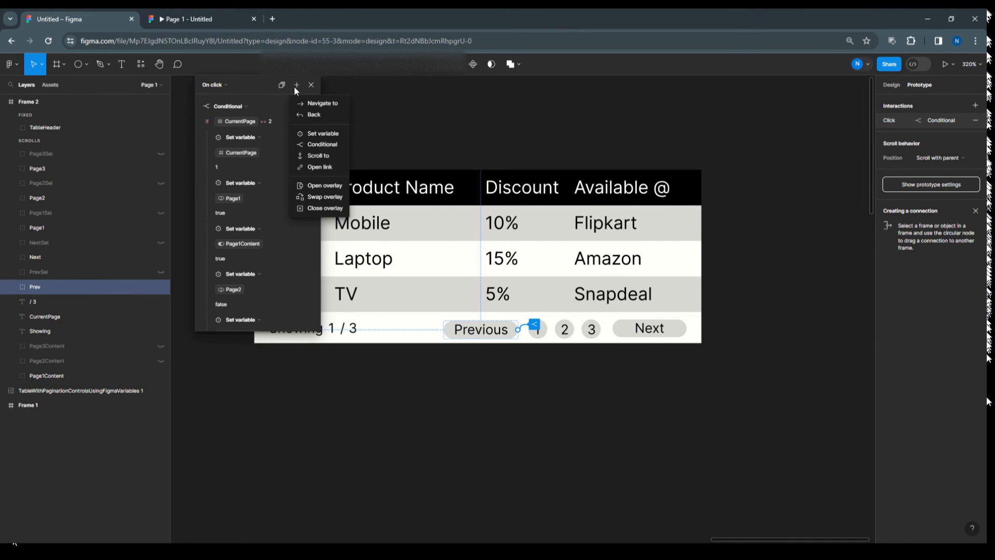
pyautogui.click(316, 144)
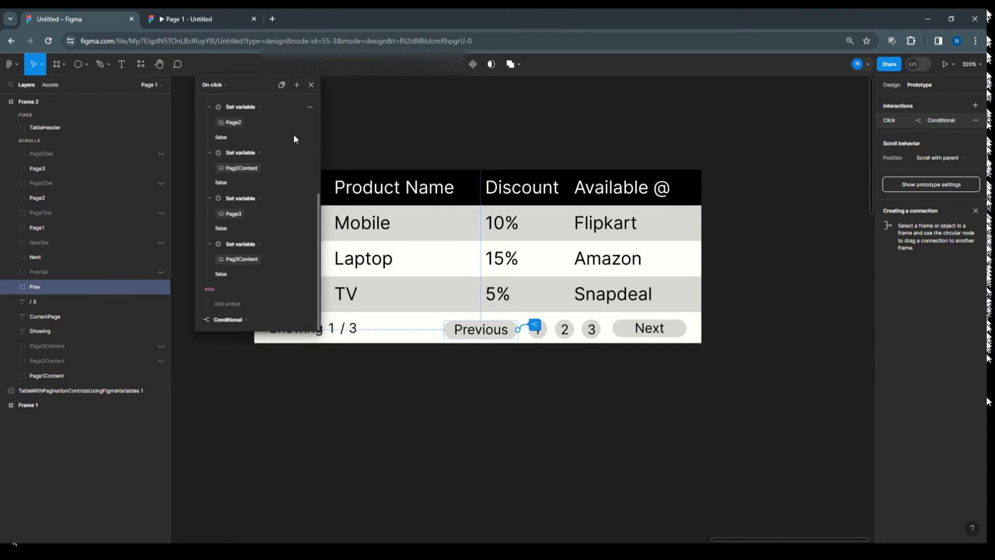
pyautogui.scroll(-5, 217, 285)
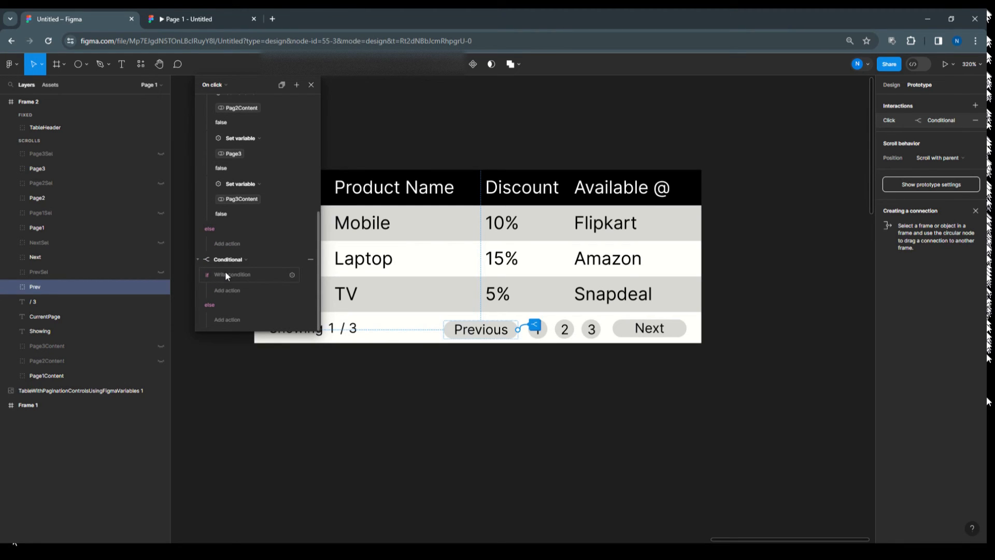
pyautogui.click(226, 274)
pyautogui.scroll(-2, 242, 420)
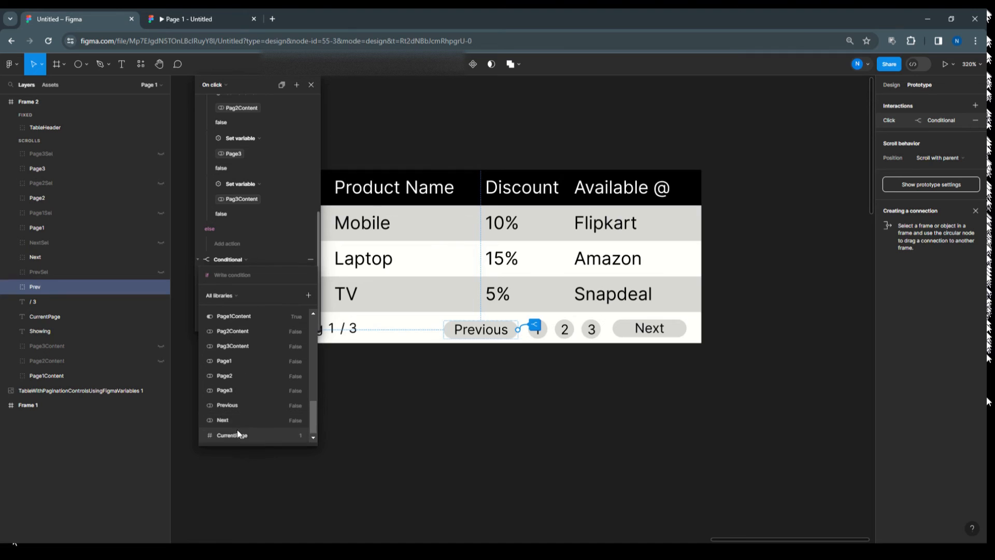
pyautogui.click(238, 431)
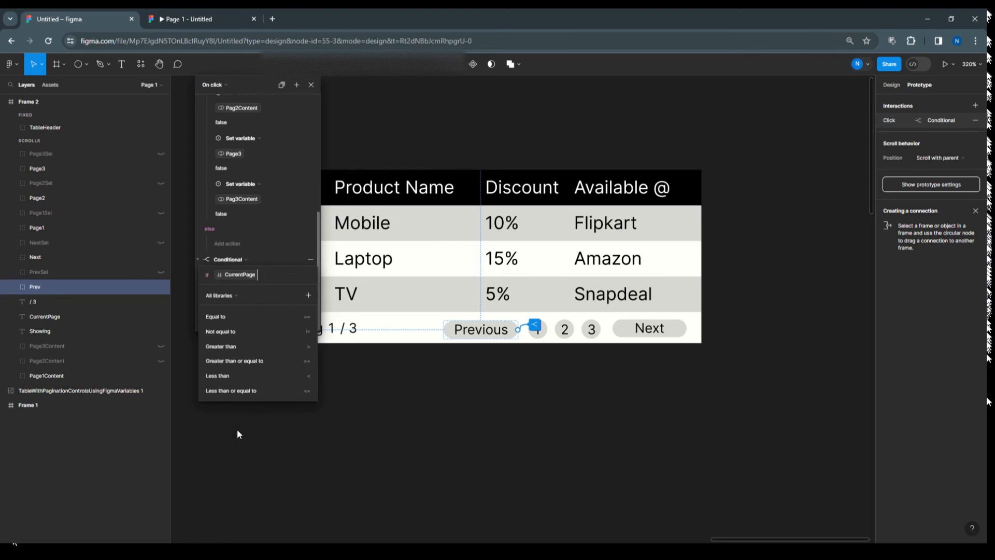
pyautogui.click(225, 316)
pyautogui.write('3')
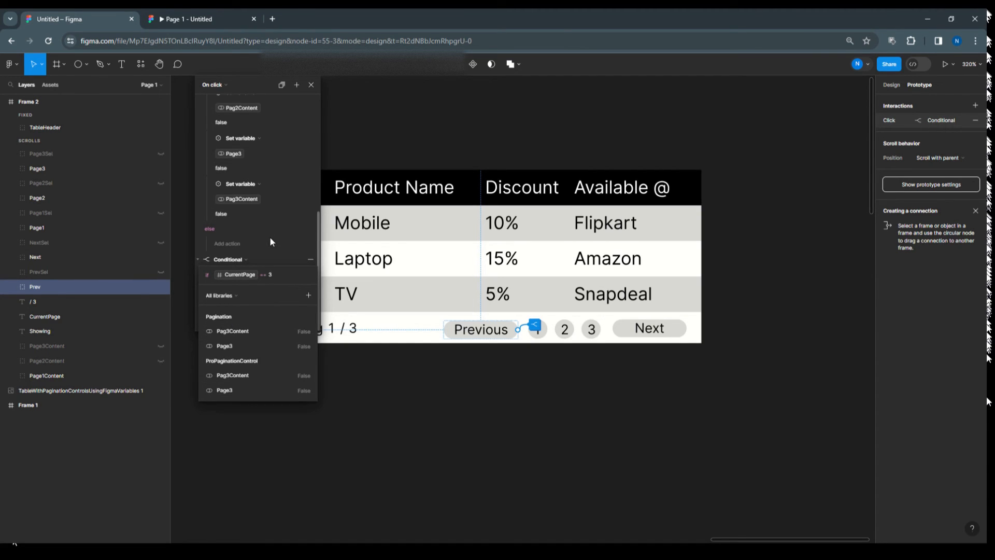
# Add a Set variable action to the CurrentPage == 3 branch that sets ProPaginationControl's CurrentPage to 2.
pyautogui.press('Return')
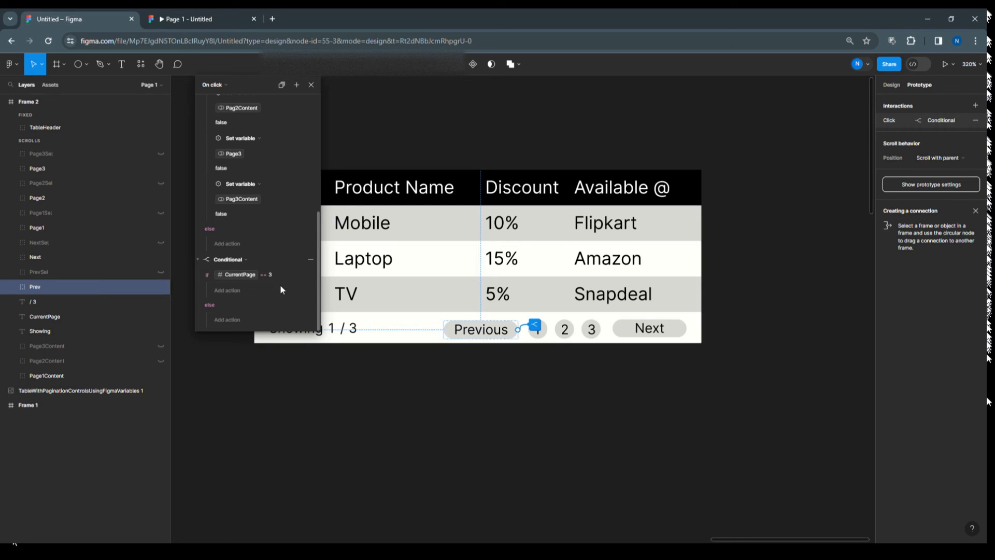
pyautogui.click(232, 291)
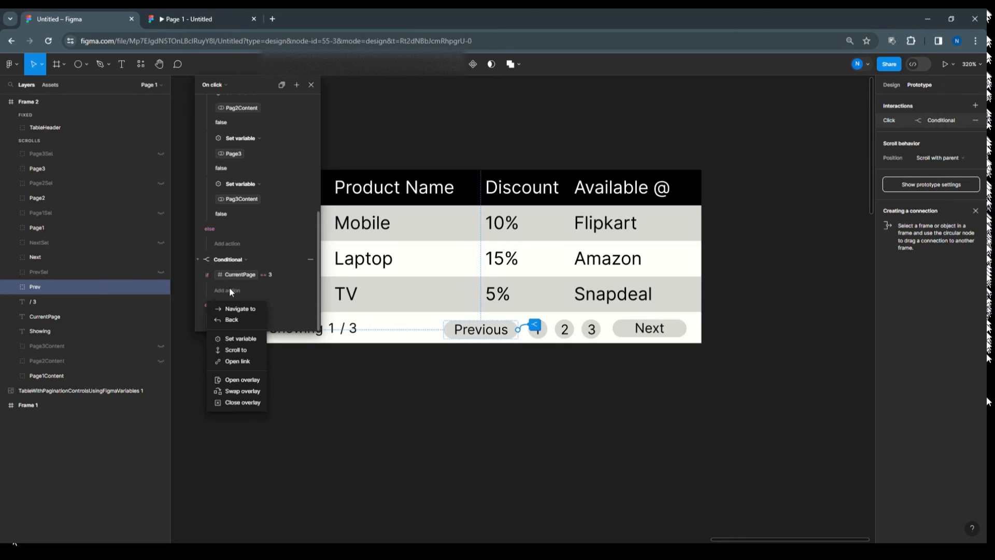
pyautogui.click(241, 339)
pyautogui.scroll(-2, 246, 462)
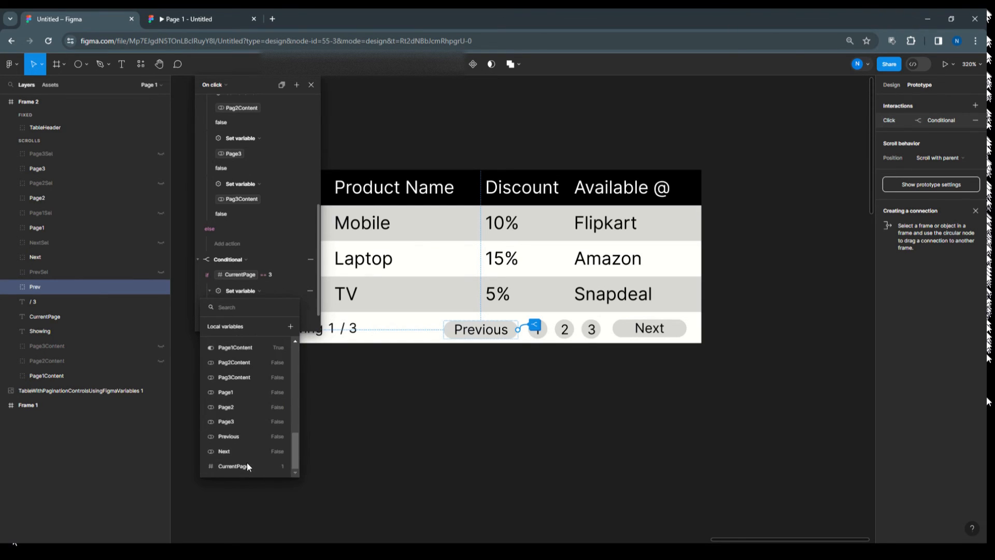
pyautogui.click(246, 465)
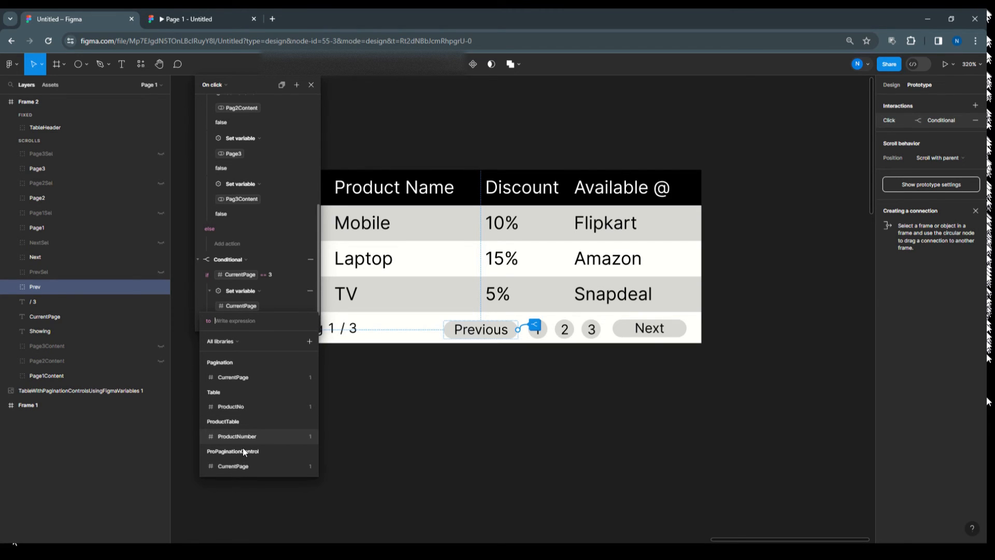
pyautogui.write('2')
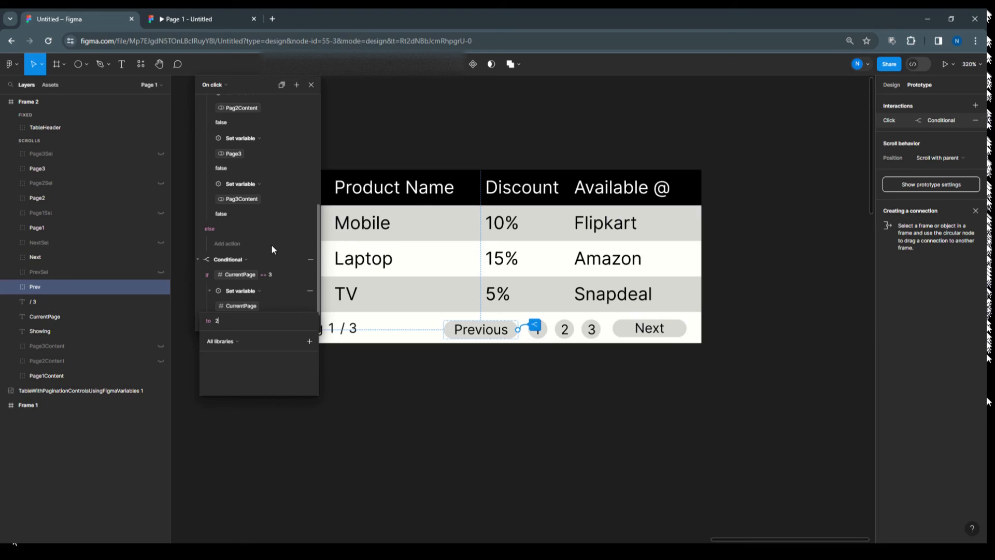
pyautogui.press('Return')
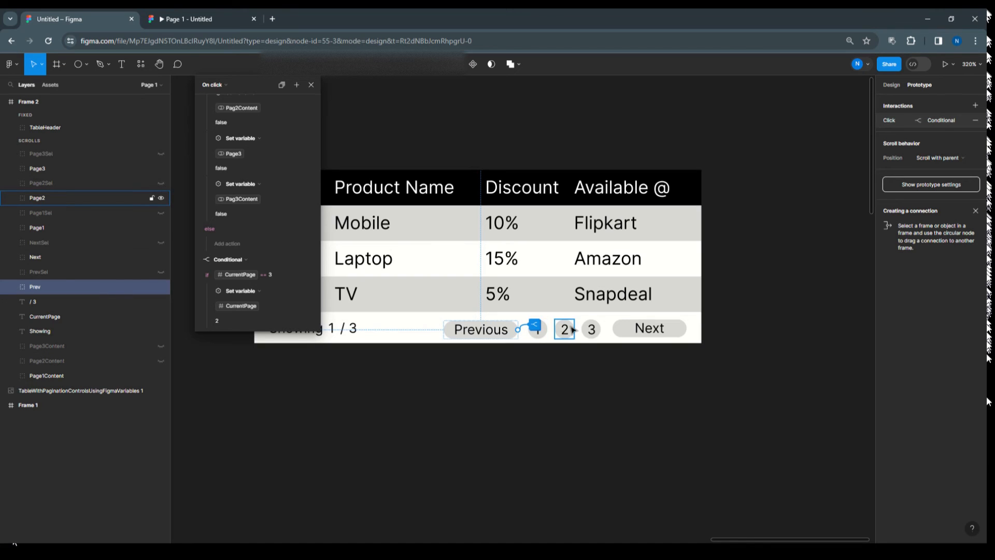
# Add a Set variable action to the CurrentPage == 3 branch that sets ProPaginationControl's Page2 to true.
pyautogui.scroll(-2, 278, 264)
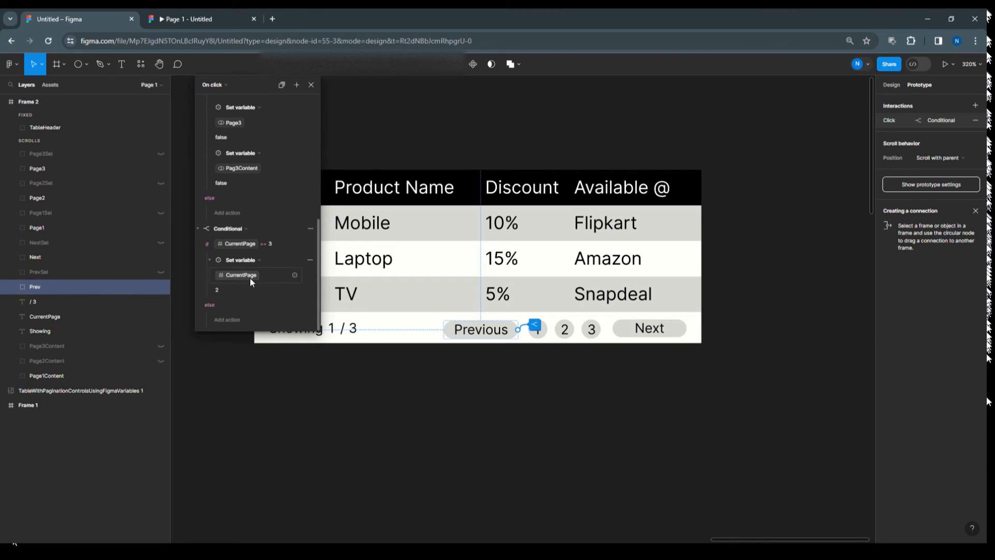
pyautogui.click(309, 246)
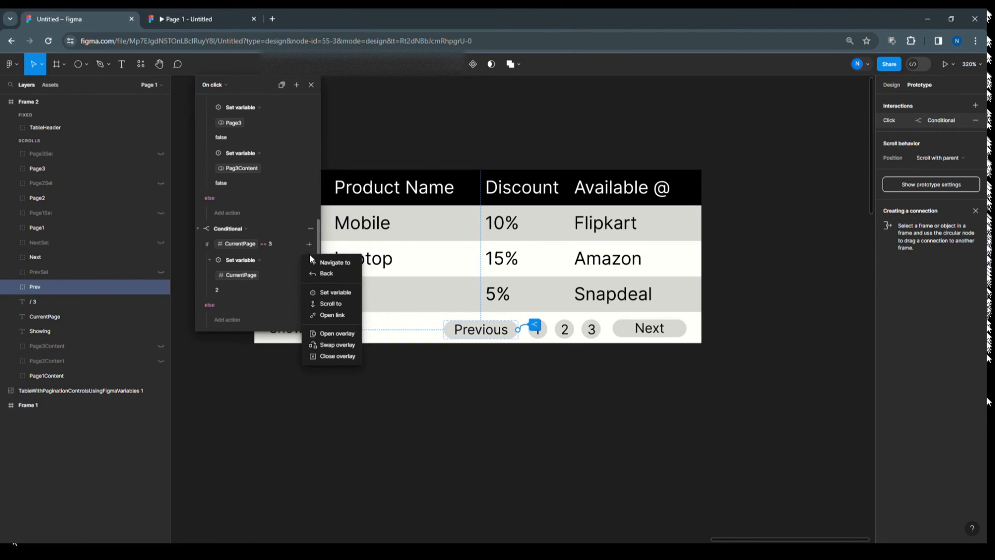
pyautogui.click(316, 291)
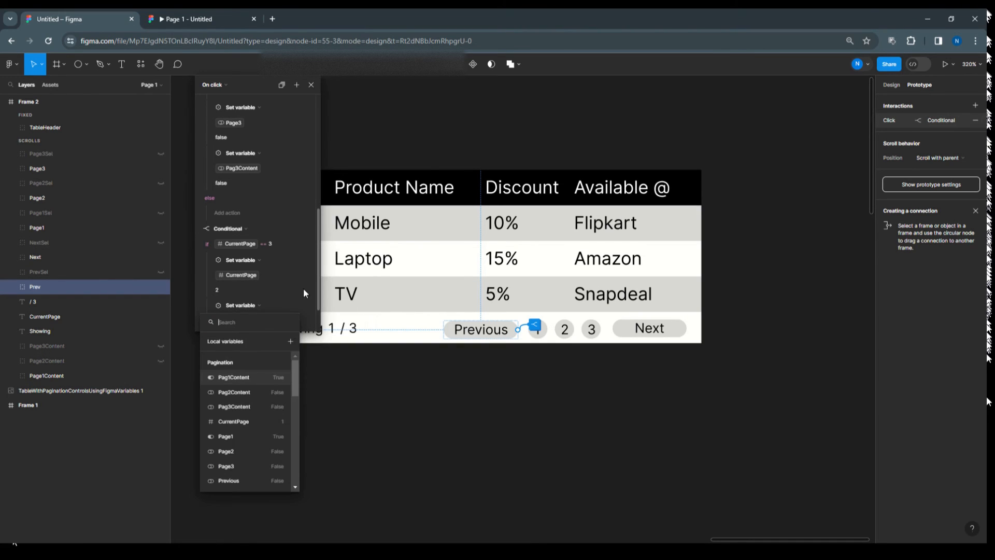
pyautogui.scroll(-2, 249, 430)
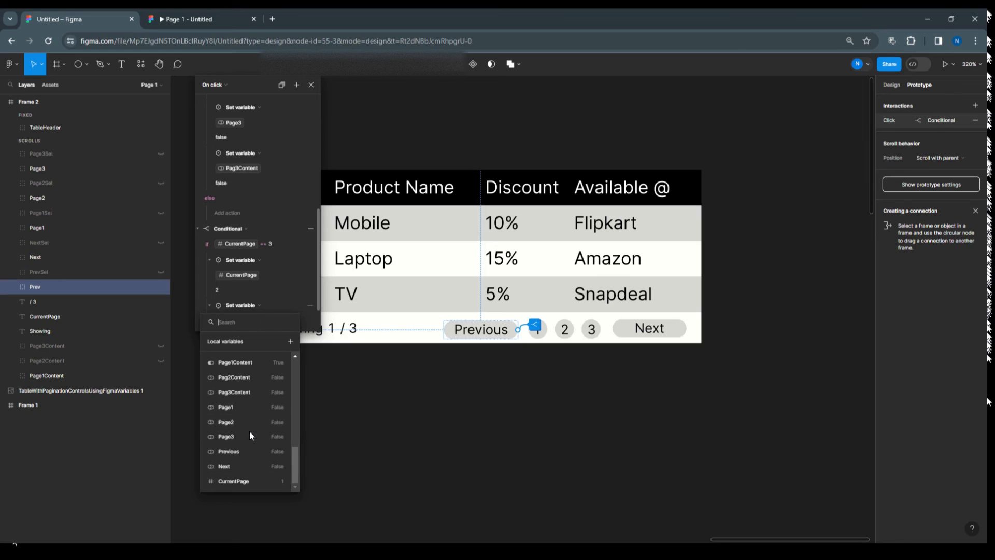
pyautogui.click(233, 422)
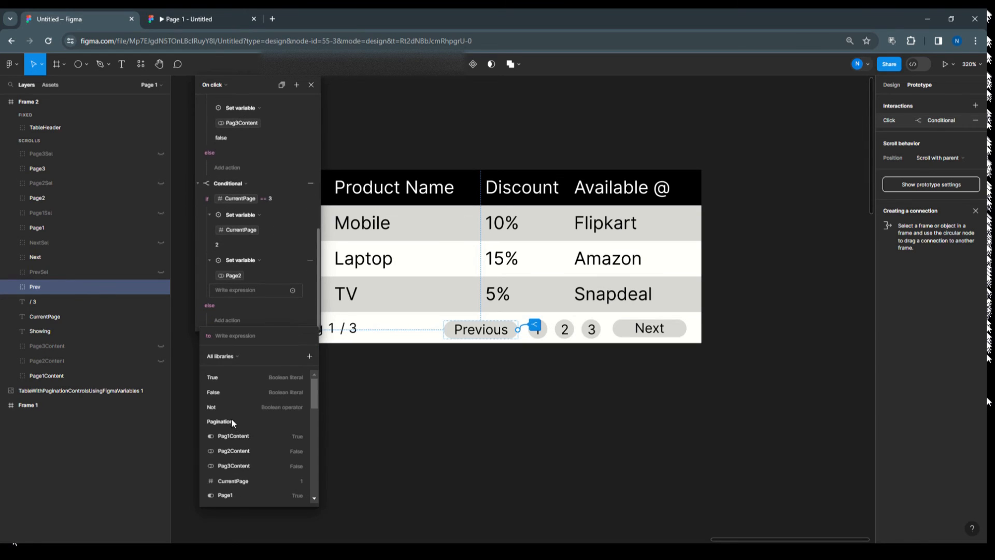
pyautogui.click(217, 377)
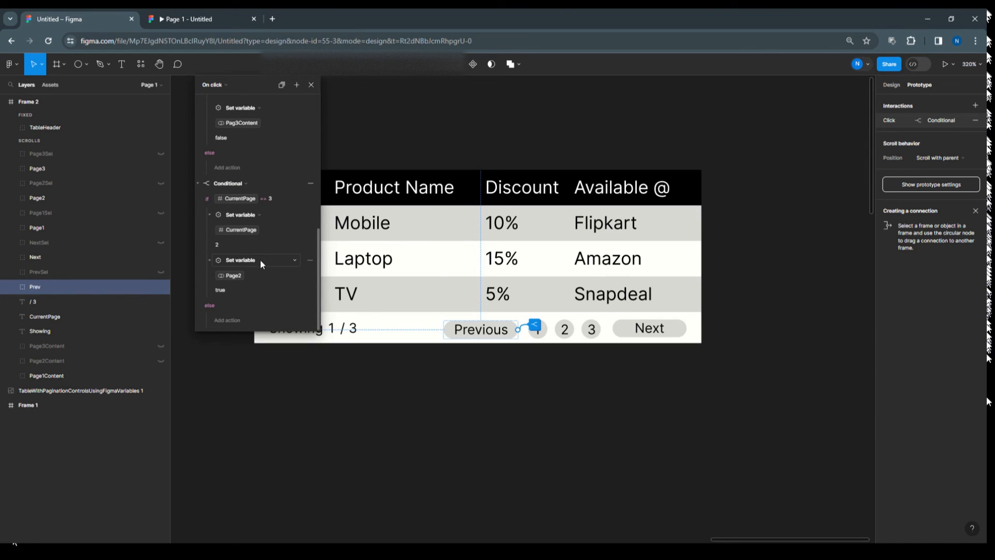
# Add a Set variable action to the CurrentPage == 3 branch that sets ProPaginationControl's Pag2Content to true.
pyautogui.click(312, 200)
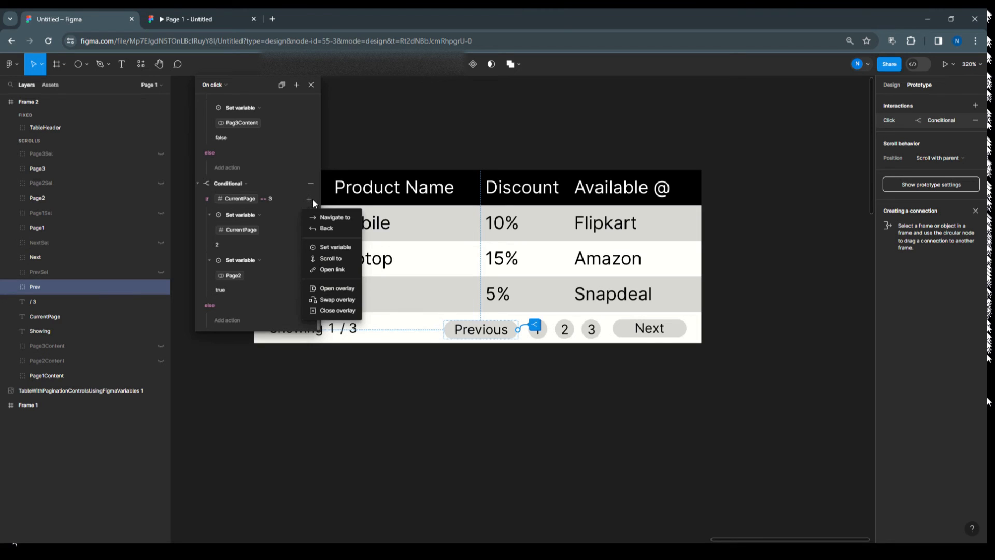
pyautogui.click(323, 248)
pyautogui.scroll(-5, 262, 433)
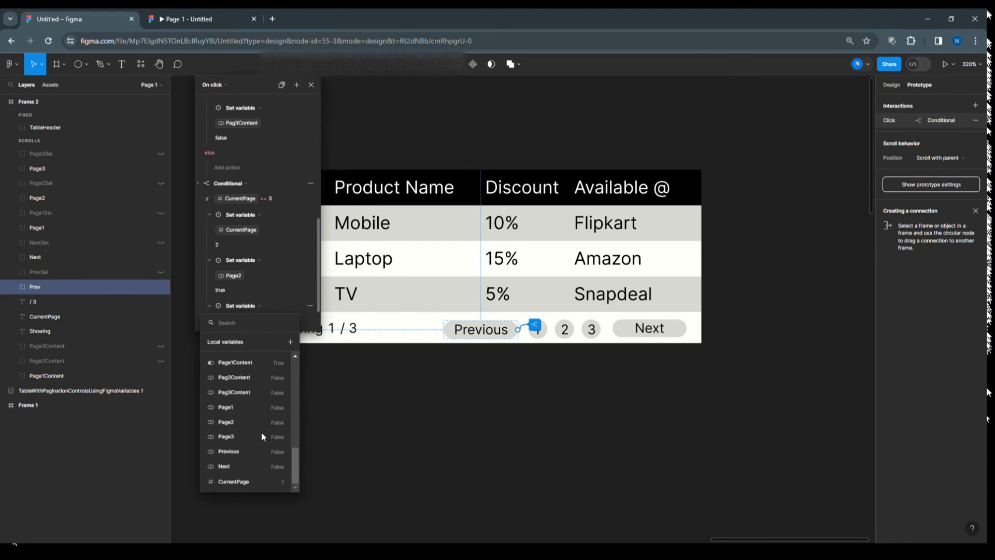
pyautogui.click(237, 378)
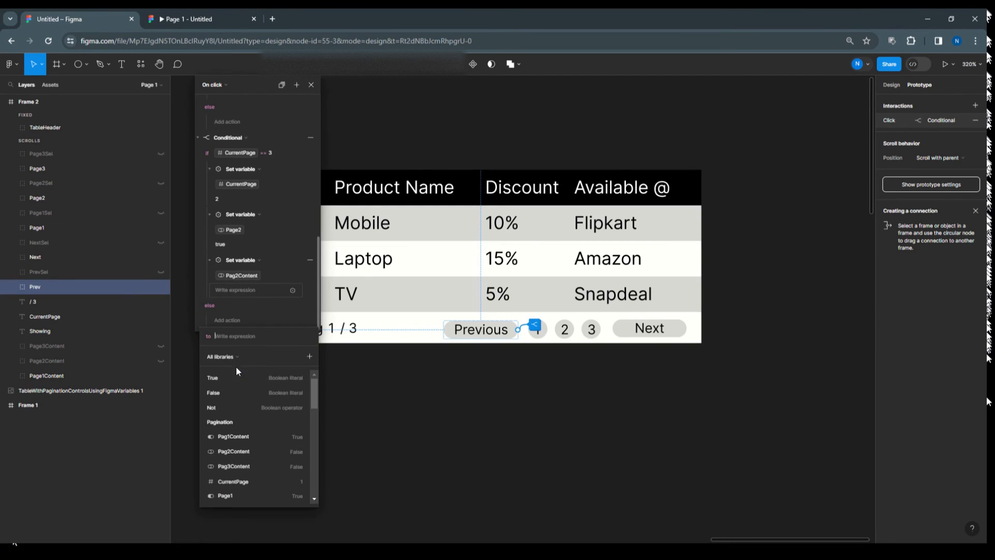
pyautogui.click(221, 393)
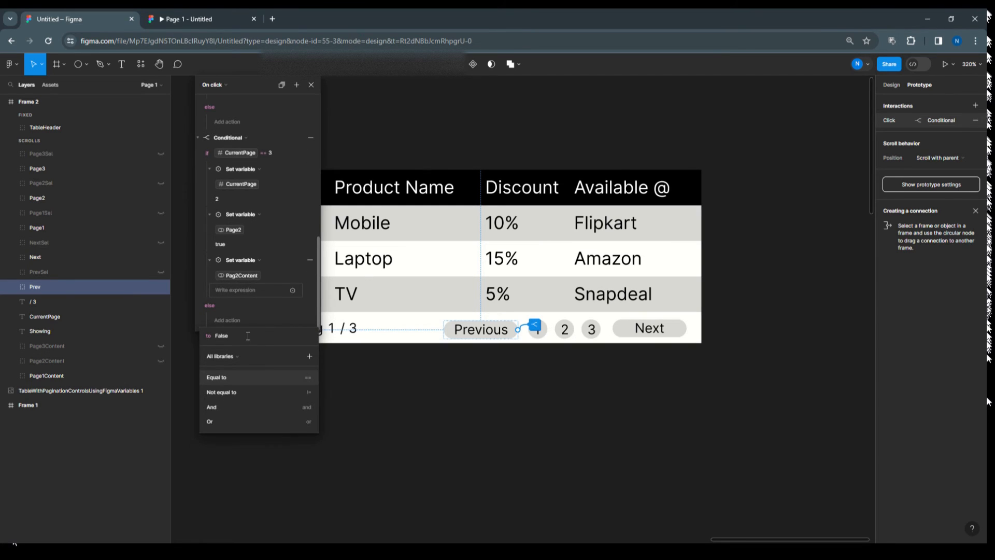
pyautogui.press('BackSpace')
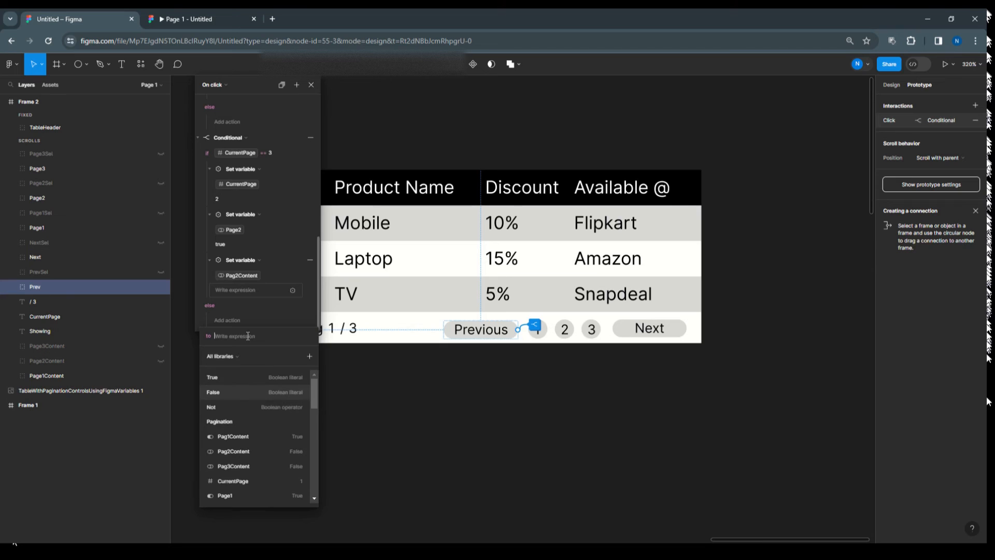
pyautogui.write('tru')
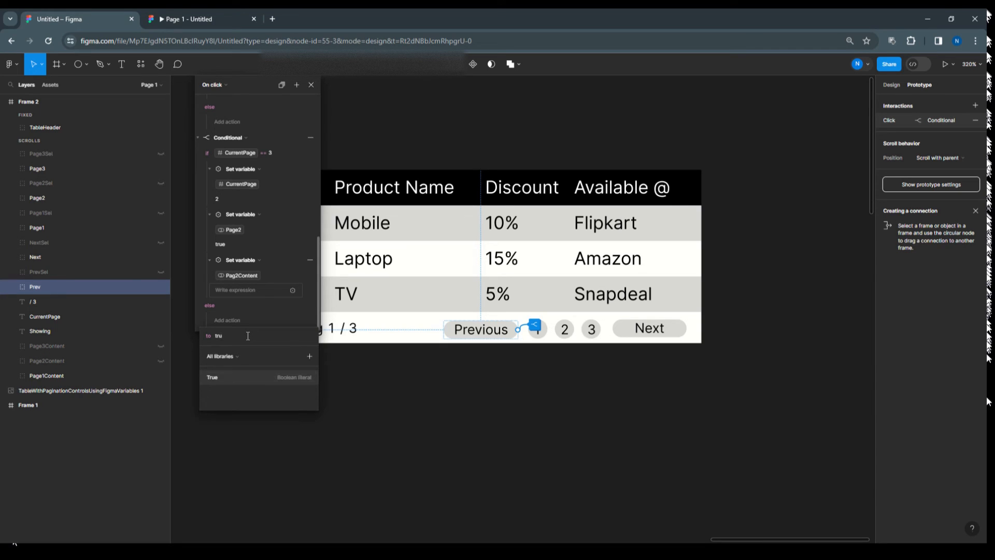
pyautogui.click(218, 377)
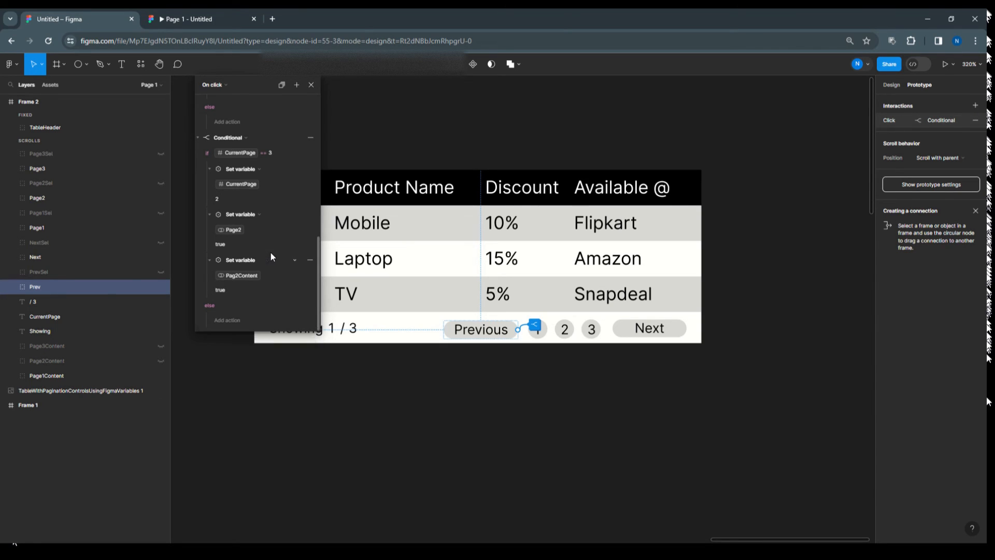
pyautogui.scroll(10, 266, 256)
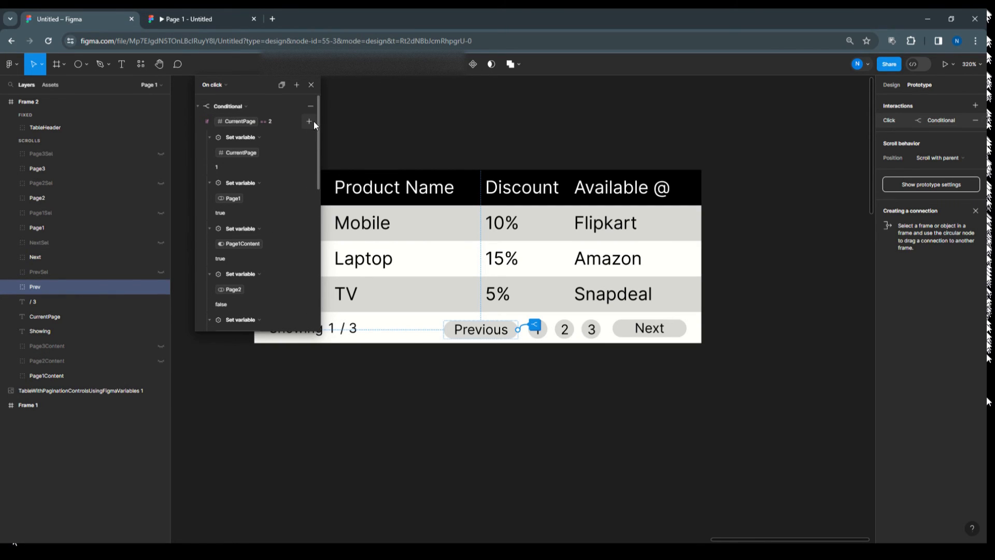
pyautogui.click(309, 123)
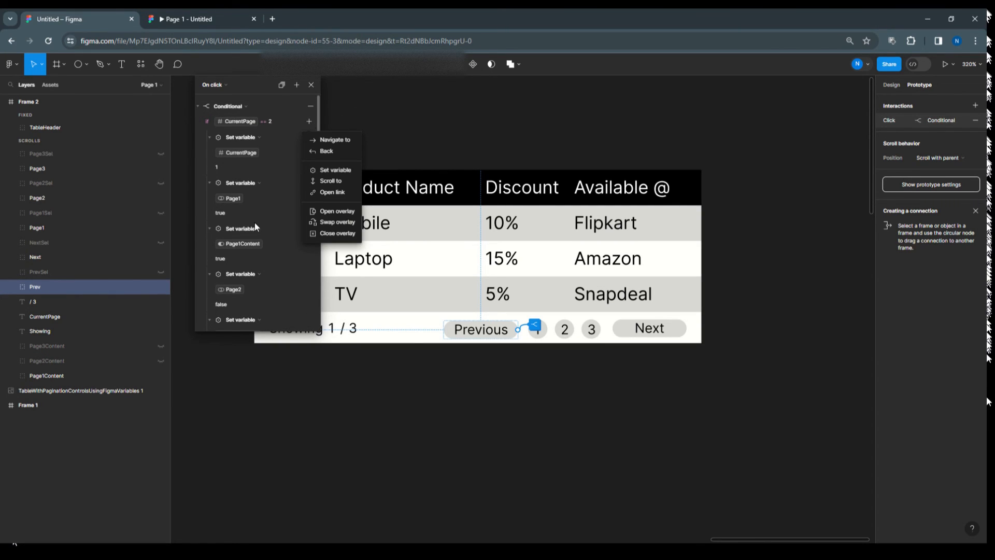
pyautogui.press('Escape')
pyautogui.scroll(-10, 250, 272)
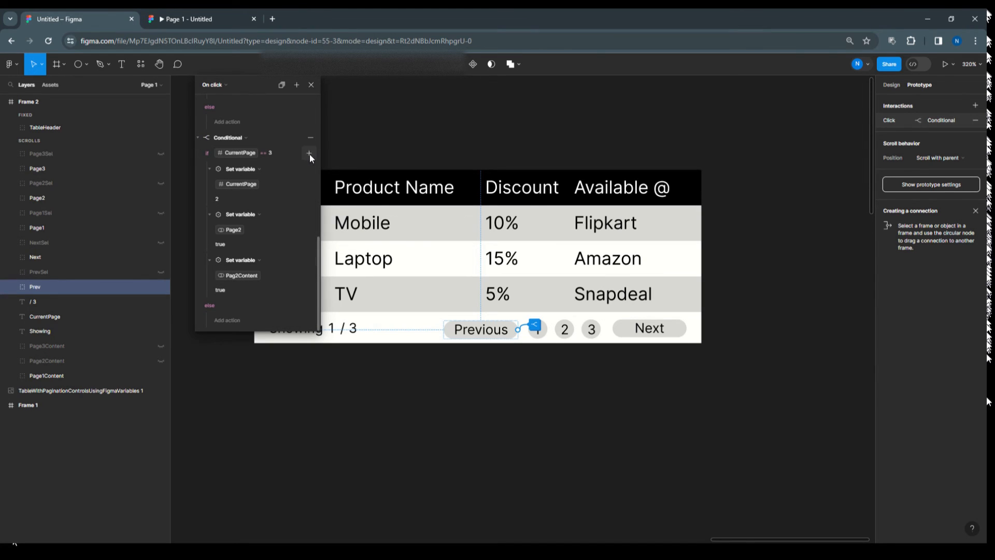
# Add a Set variable action to the CurrentPage == 3 branch that sets ProPaginationControl's Page3 to false.
pyautogui.click(309, 154)
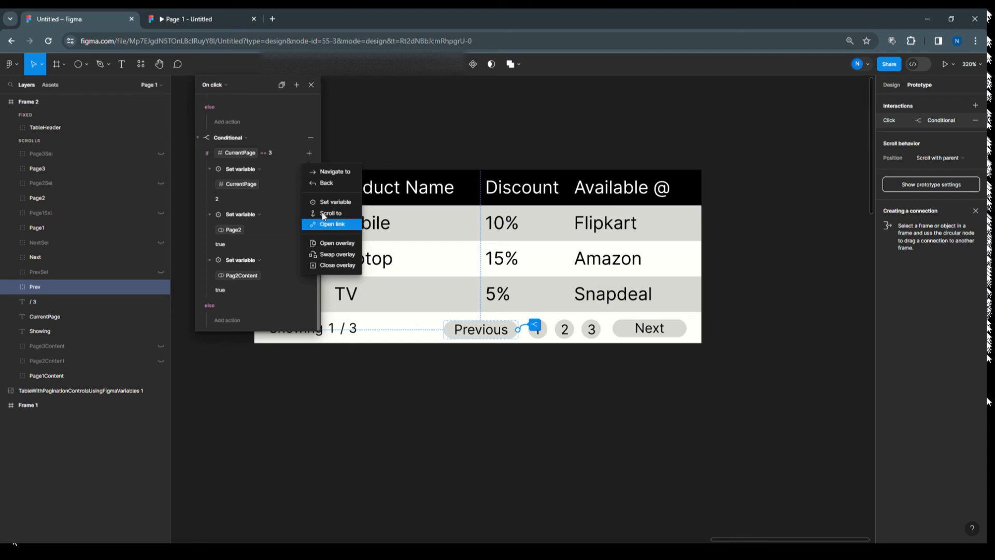
pyautogui.click(324, 198)
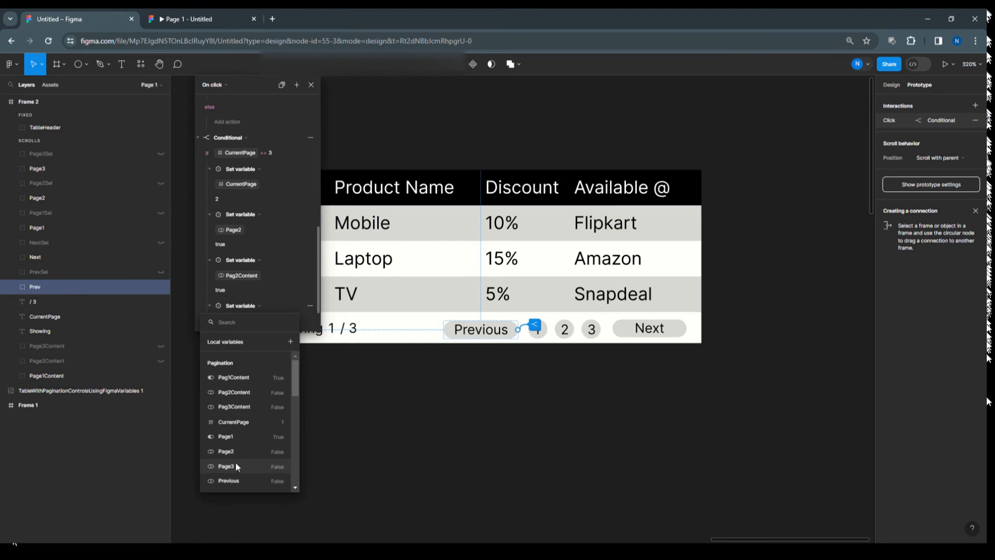
pyautogui.scroll(-3, 235, 462)
pyautogui.click(233, 433)
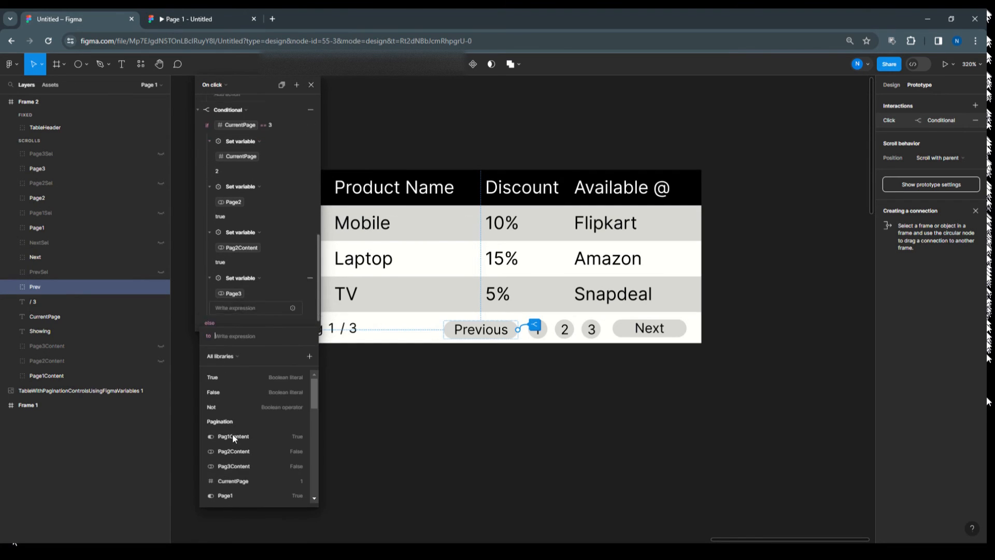
pyautogui.click(223, 392)
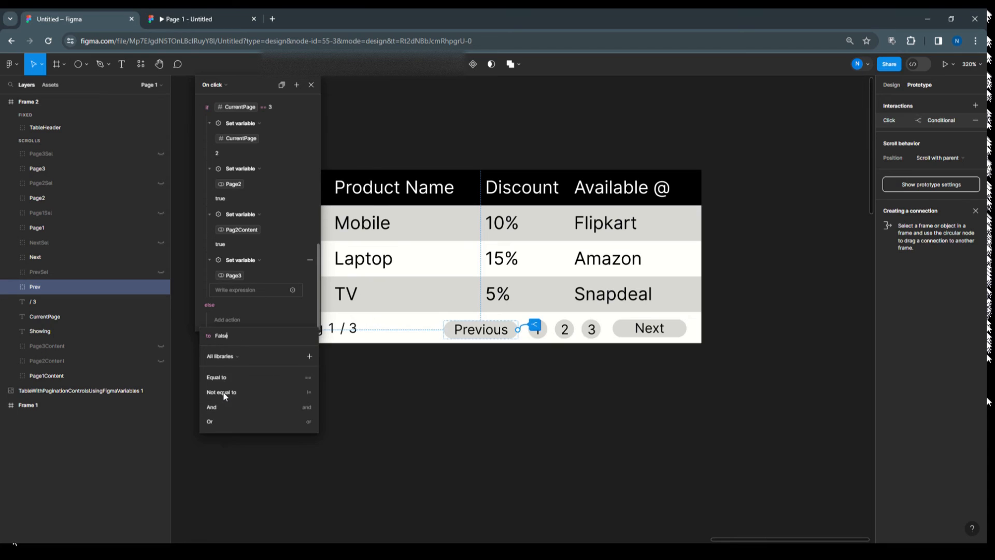
pyautogui.click(275, 257)
pyautogui.scroll(3, 275, 255)
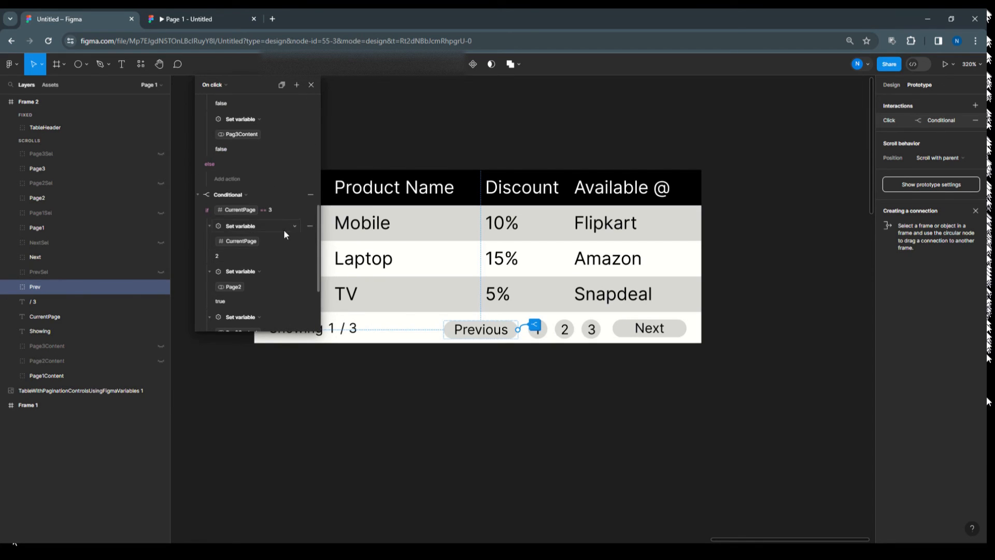
pyautogui.click(307, 211)
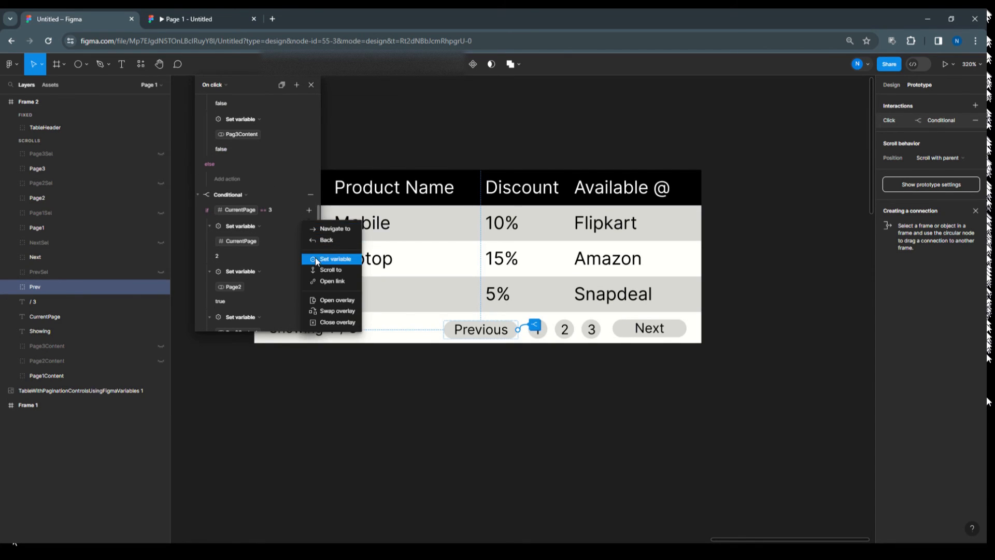
pyautogui.click(315, 257)
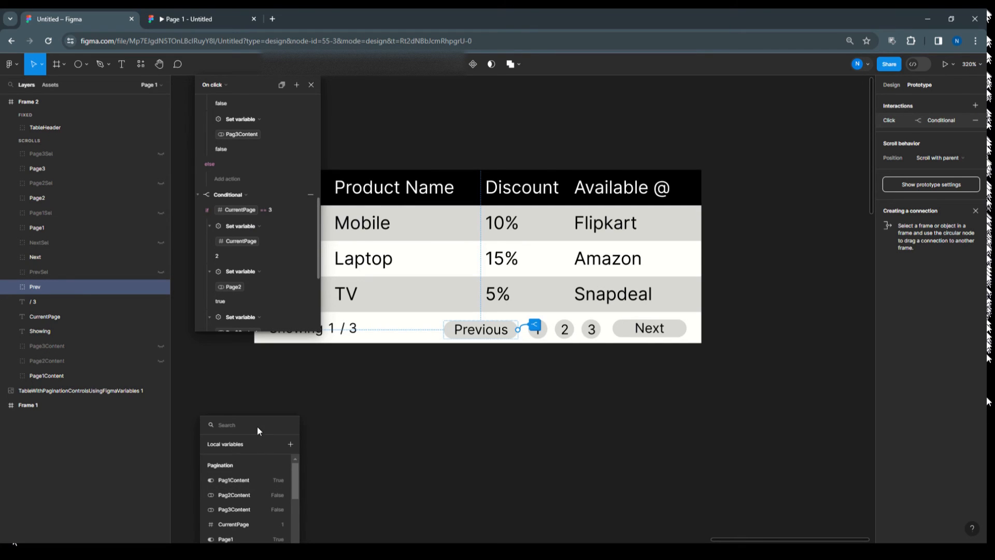
pyautogui.scroll(-5, 255, 493)
pyautogui.scroll(5, 254, 492)
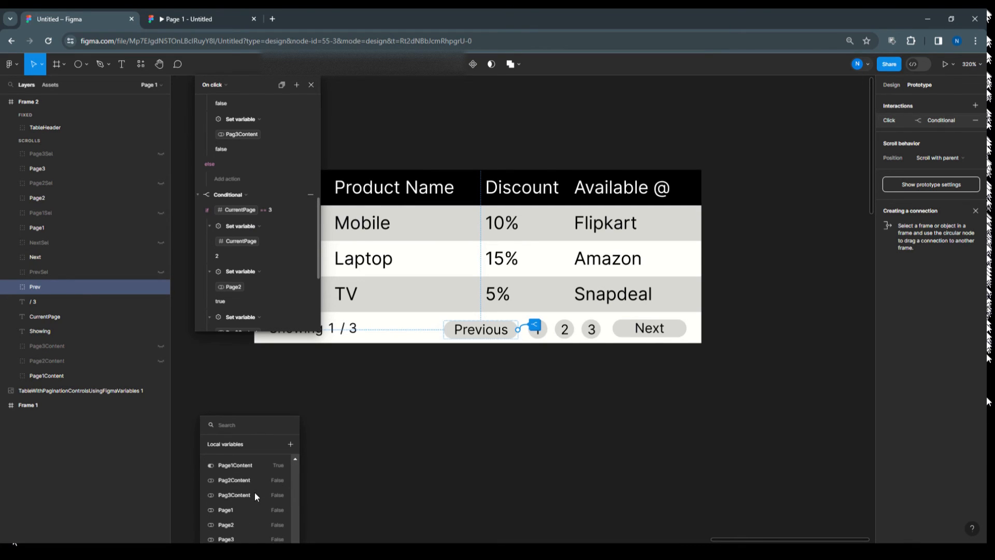
pyautogui.click(271, 353)
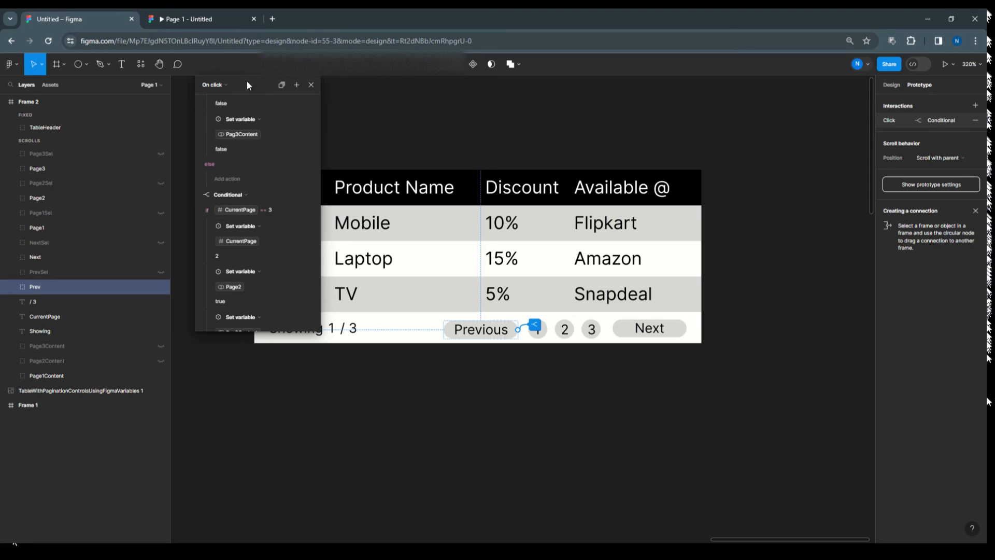
# Add another Set variable action to the CurrentPage == 3 branch of the Previous button's click interaction.
pyautogui.moveTo(247, 80); pyautogui.dragTo(669, 80)
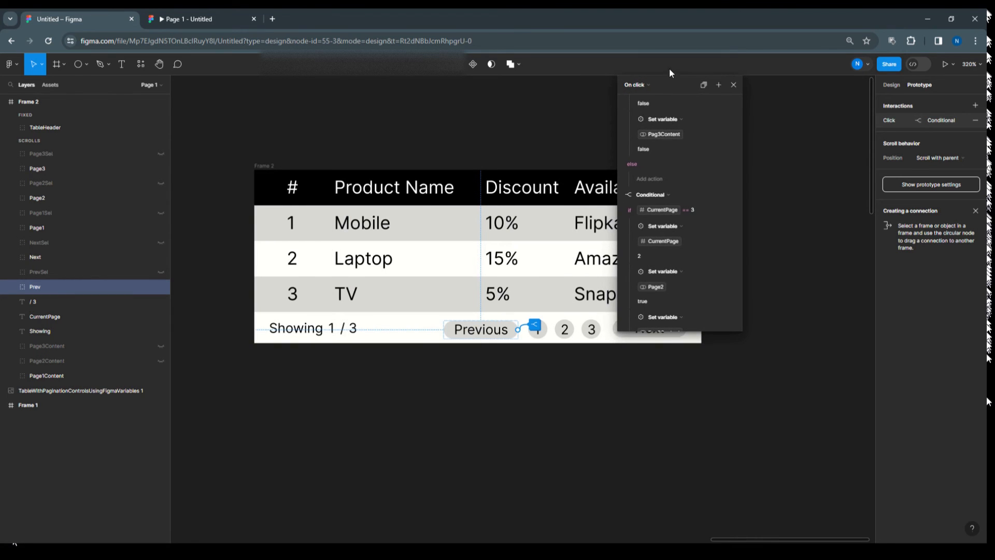
pyautogui.scroll(-2, 678, 287)
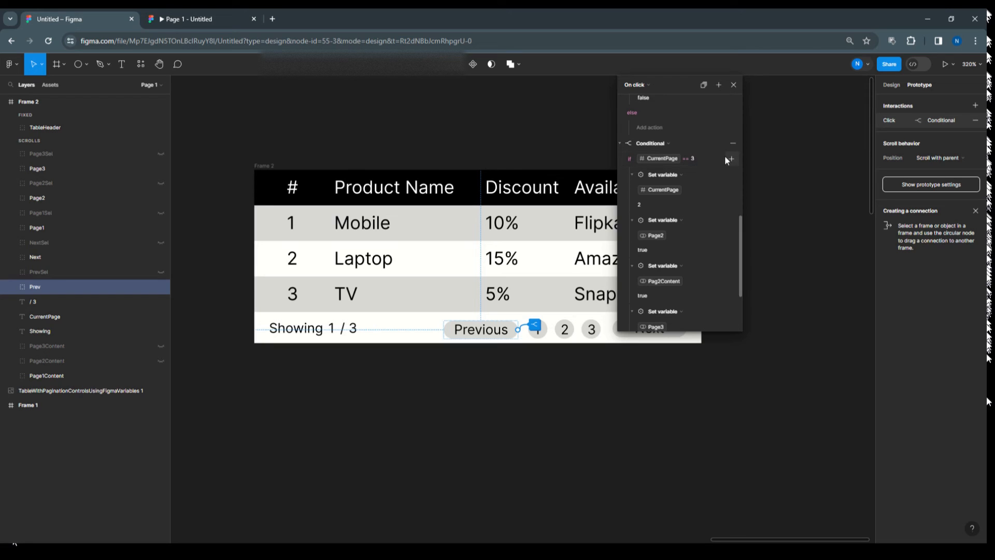
pyautogui.click(730, 158)
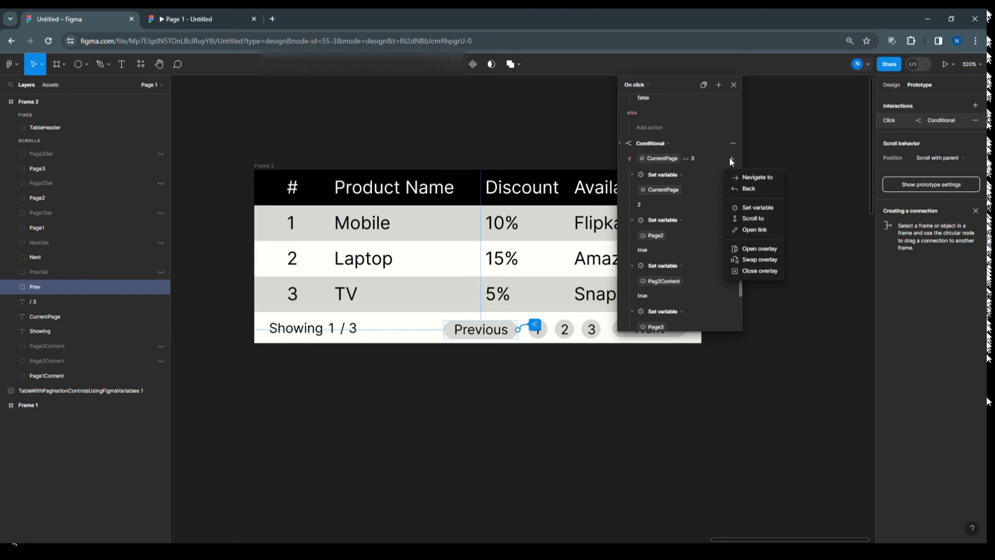
pyautogui.click(734, 209)
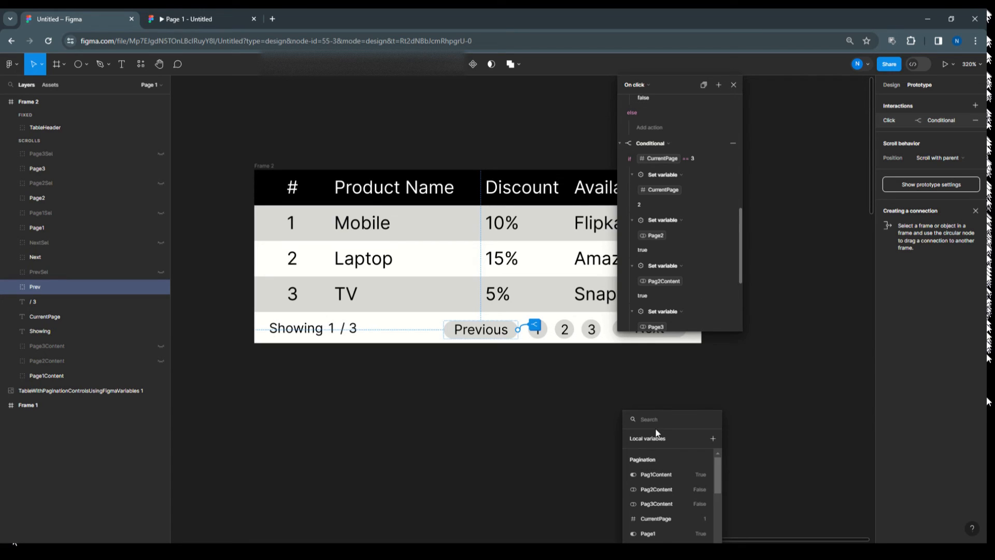
pyautogui.write('pa')
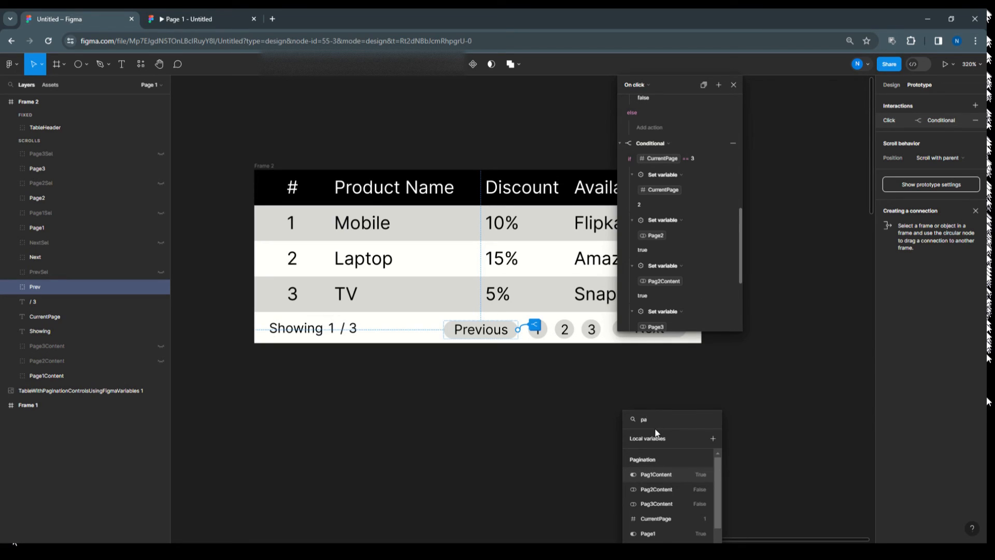
pyautogui.write('ge3')
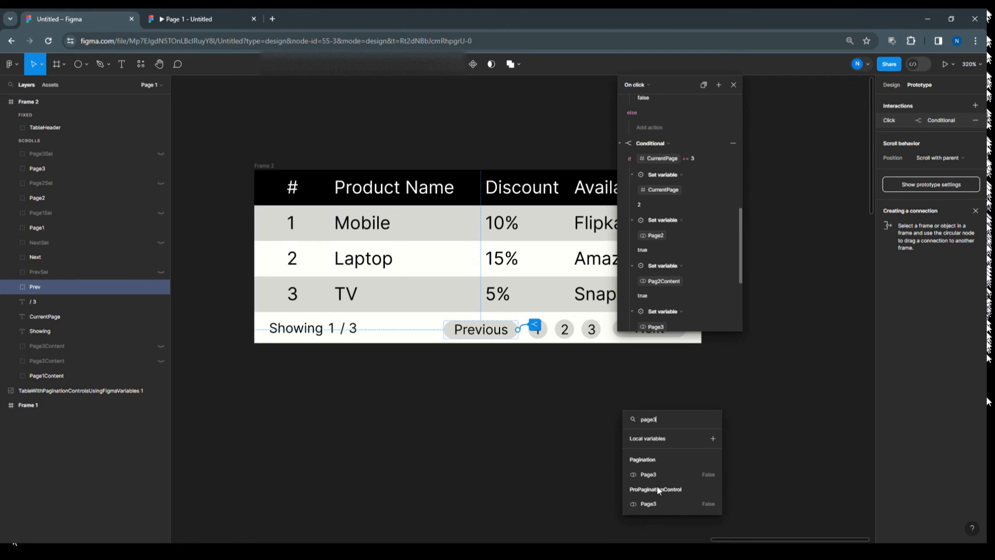
pyautogui.write('c')
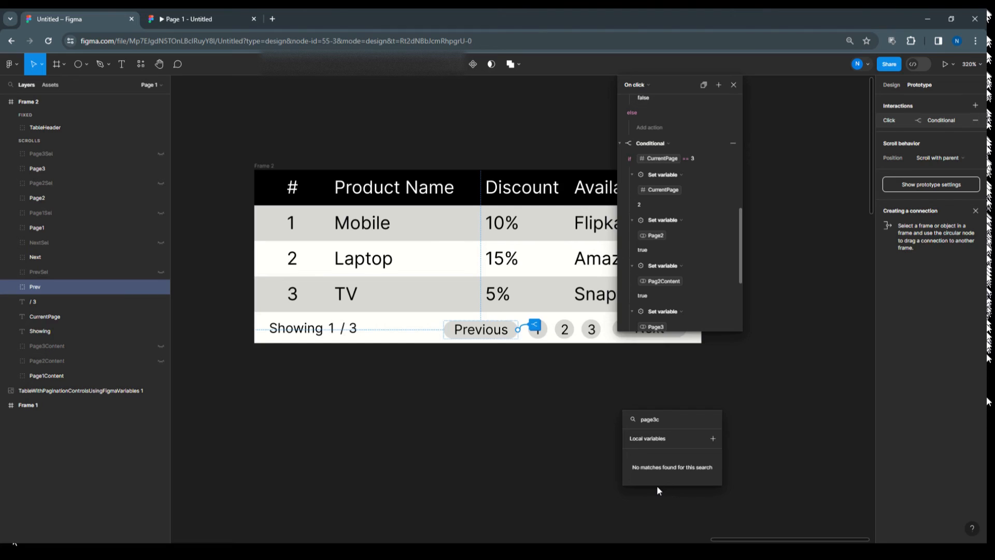
pyautogui.press('BackSpace')
pyautogui.press('BackSpace')
pyautogui.press('BackSpace')
pyautogui.press('BackSpace')
pyautogui.press('BackSpace')
pyautogui.press('BackSpace')
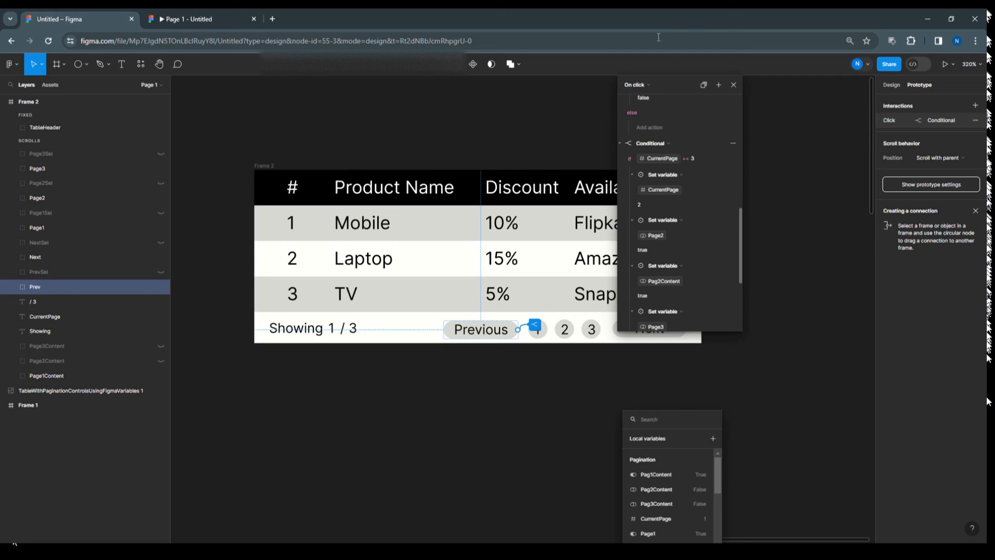
pyautogui.click(733, 85)
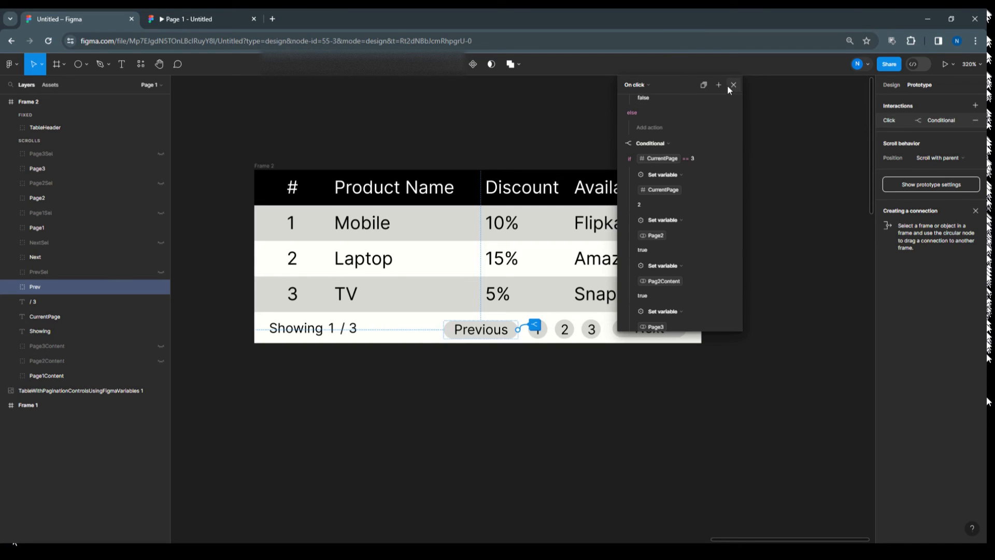
pyautogui.click(733, 85)
# Configure the first blank Set variable action in the CurrentPage == 3 branch to set ProPaginationControl's Pag3Content to false.
pyautogui.click(885, 118)
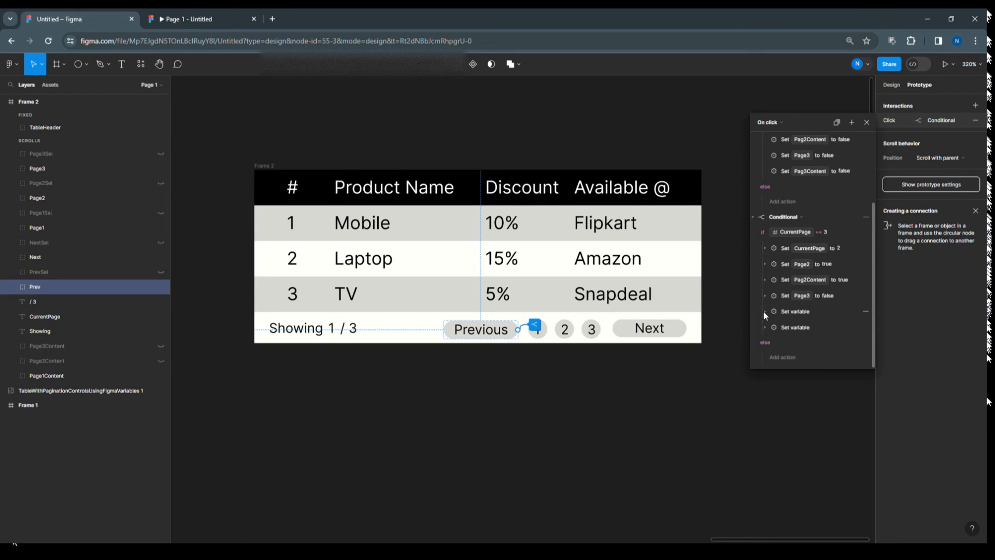
pyautogui.click(764, 311)
pyautogui.click(790, 325)
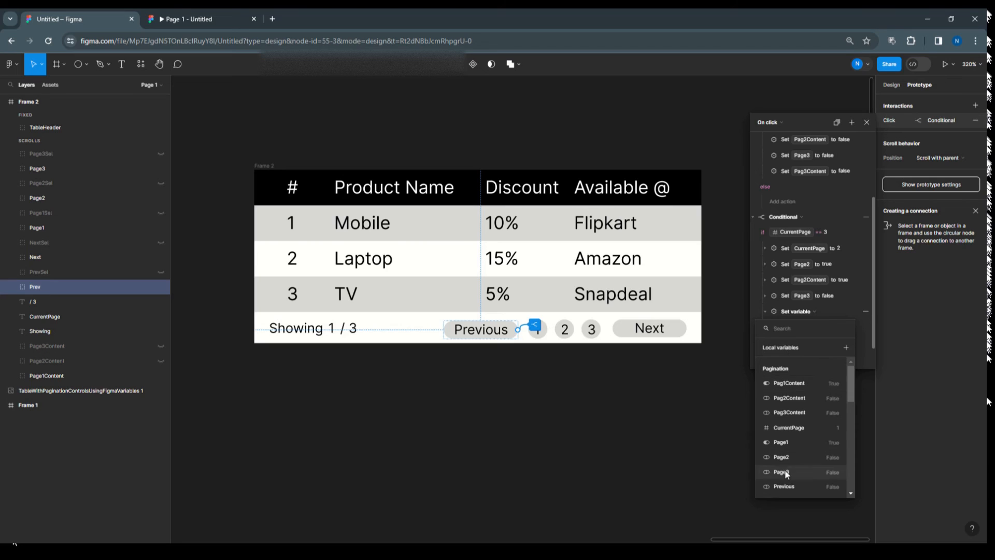
pyautogui.scroll(-3, 785, 468)
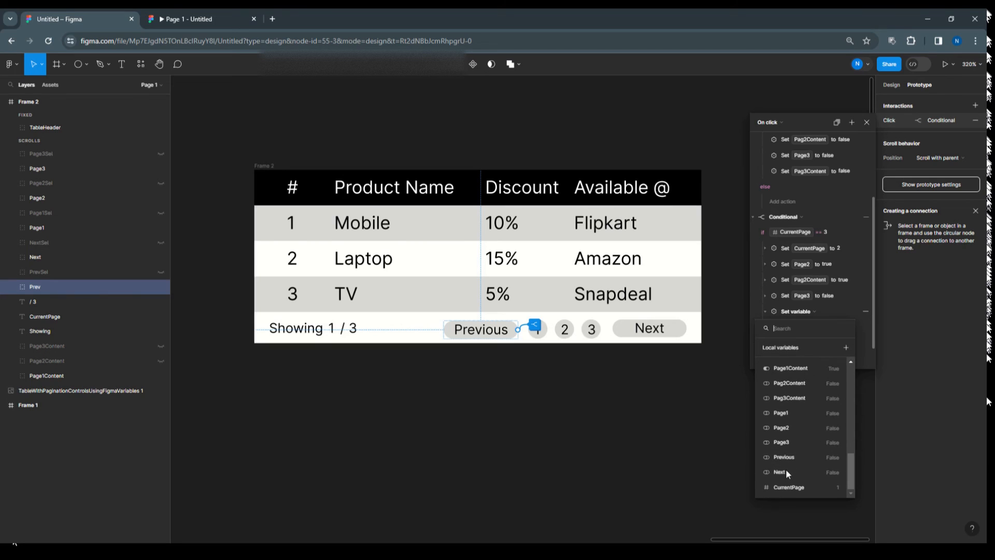
pyautogui.click(804, 397)
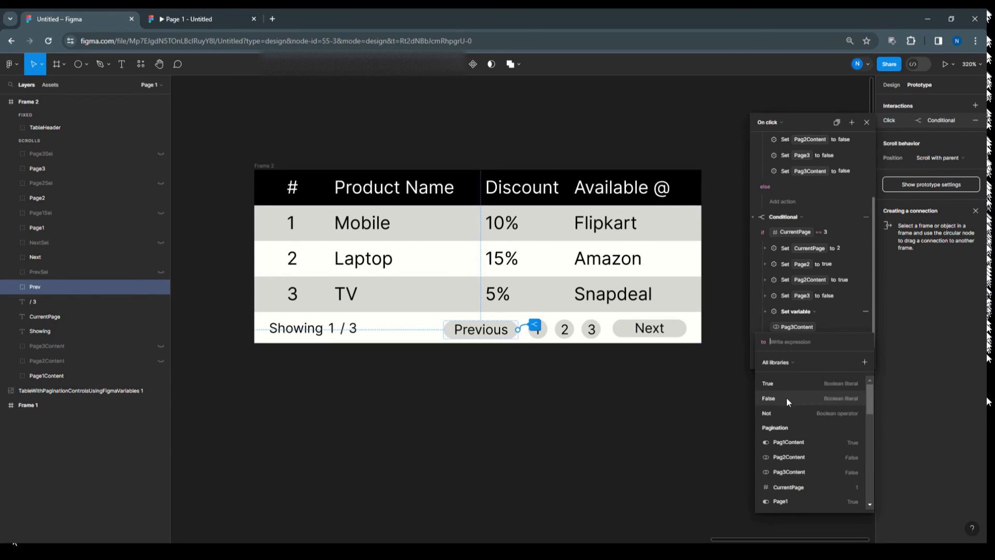
pyautogui.click(786, 397)
pyautogui.click(835, 306)
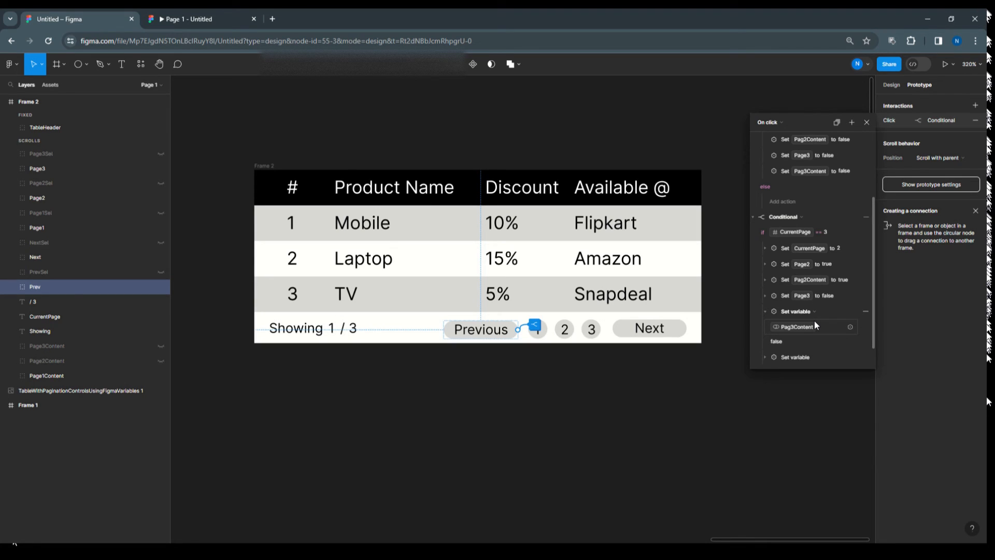
# Configure the remaining blank Set variable action in the CurrentPage == 3 branch to set ProPaginationControl's Page1 to false.
pyautogui.scroll(-2, 813, 320)
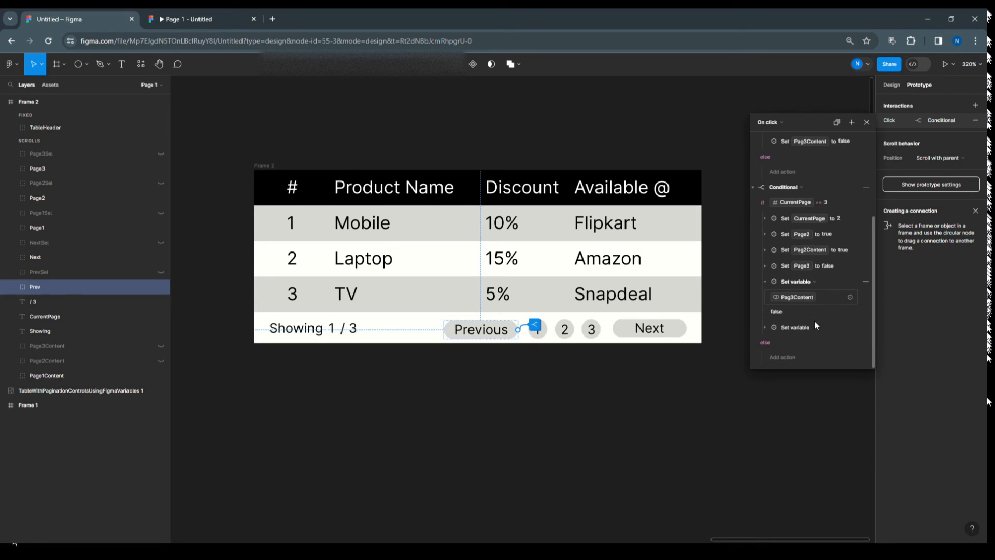
pyautogui.click(765, 327)
pyautogui.click(788, 342)
pyautogui.scroll(-2, 805, 446)
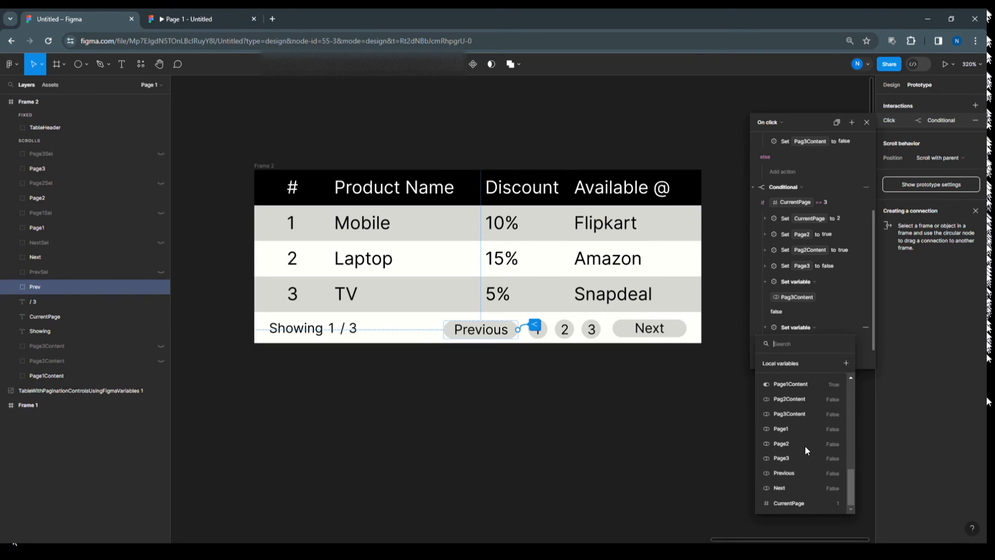
pyautogui.click(801, 429)
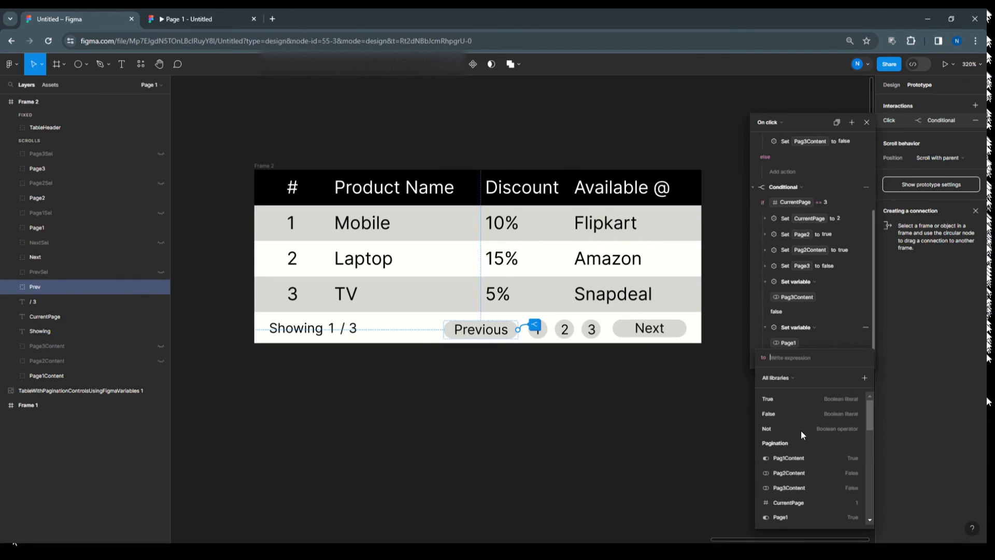
pyautogui.click(772, 413)
pyautogui.scroll(-1, 790, 352)
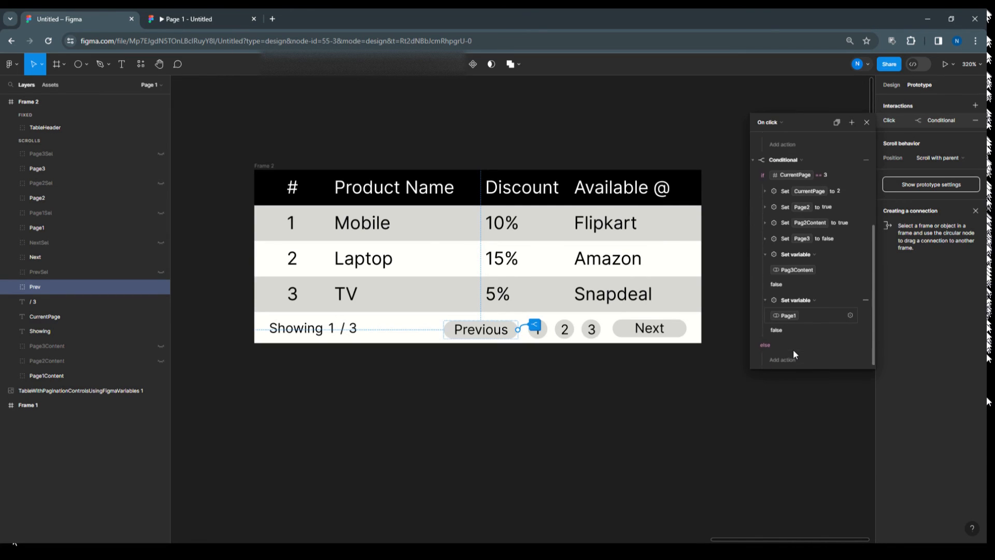
# Add a Set variable action to the CurrentPage == 3 branch that sets ProPaginationControl's Page1Content to false, and close the interaction settings.
pyautogui.hotkey('ctrl', 'v')
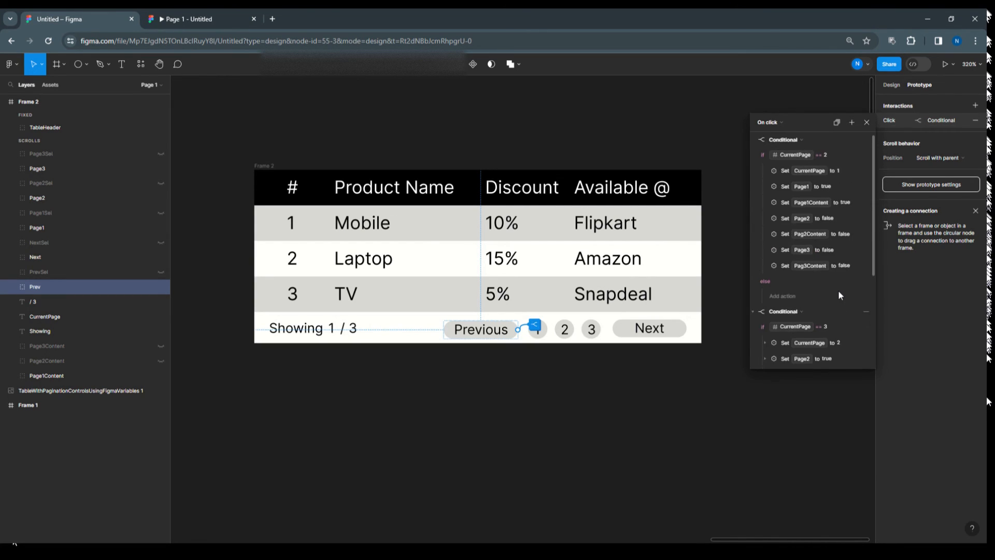
pyautogui.click(863, 224)
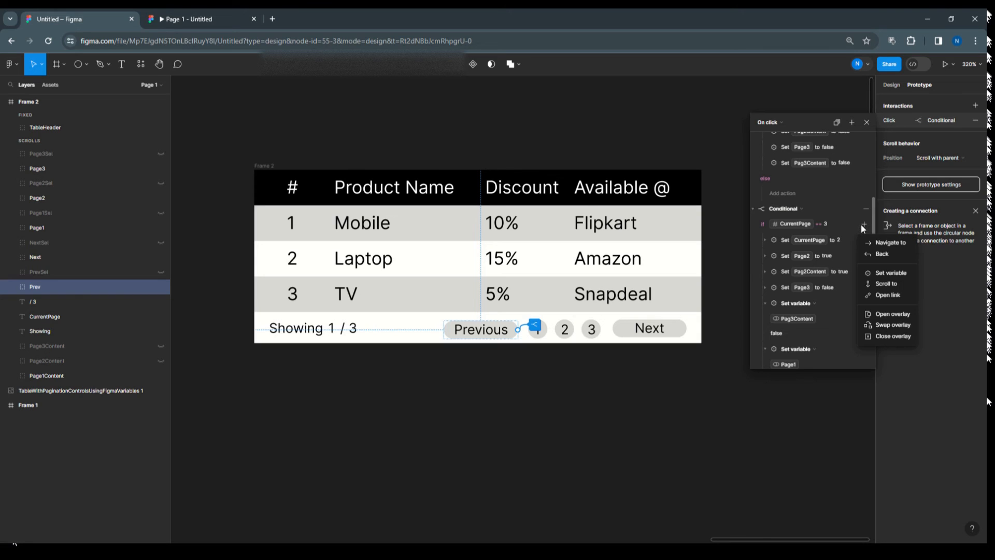
pyautogui.click(869, 271)
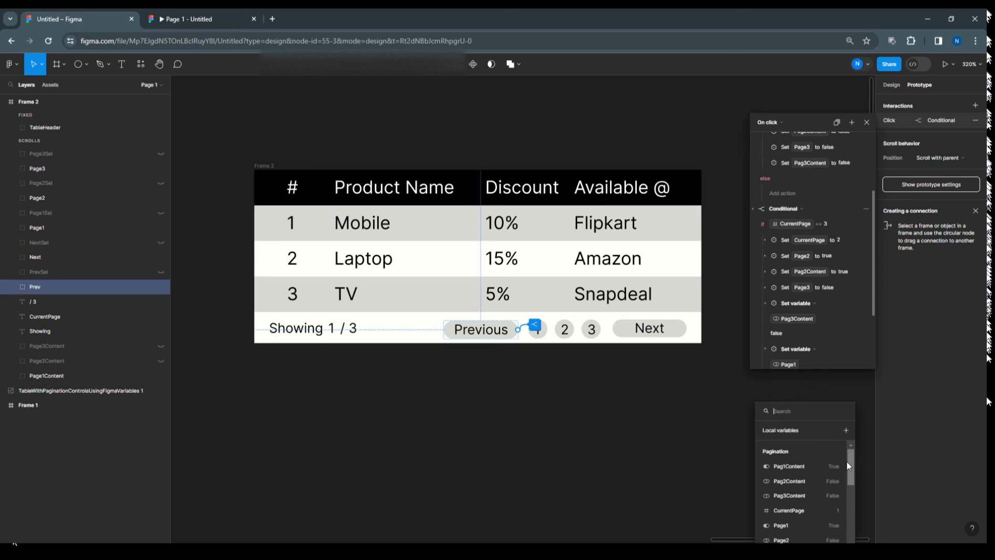
pyautogui.moveTo(847, 461); pyautogui.dragTo(850, 544)
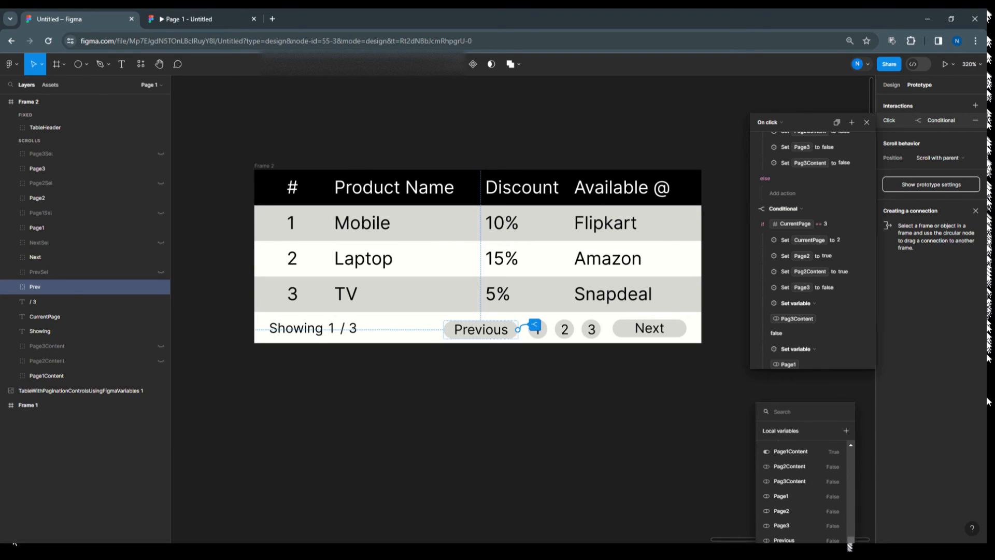
pyautogui.click(793, 452)
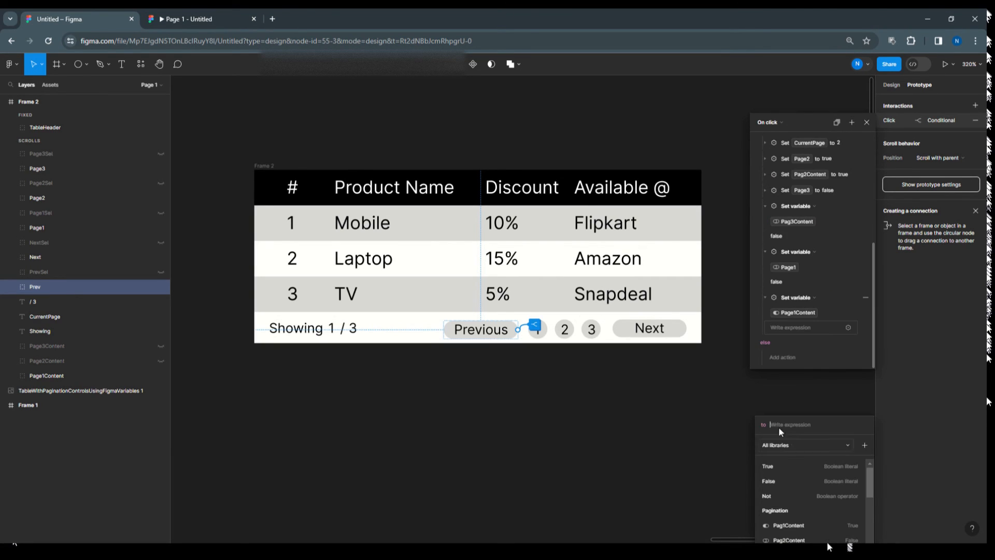
pyautogui.click(780, 478)
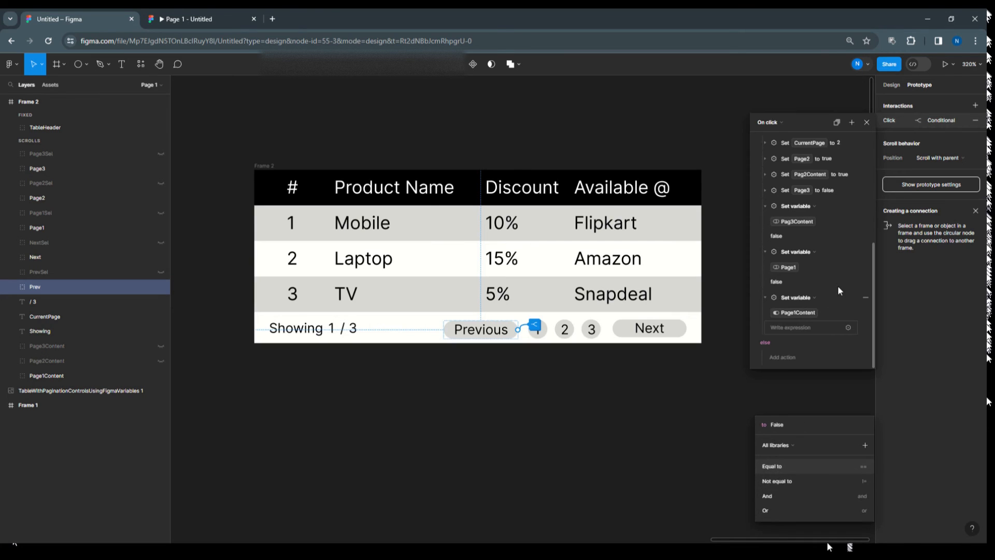
pyautogui.press('Return')
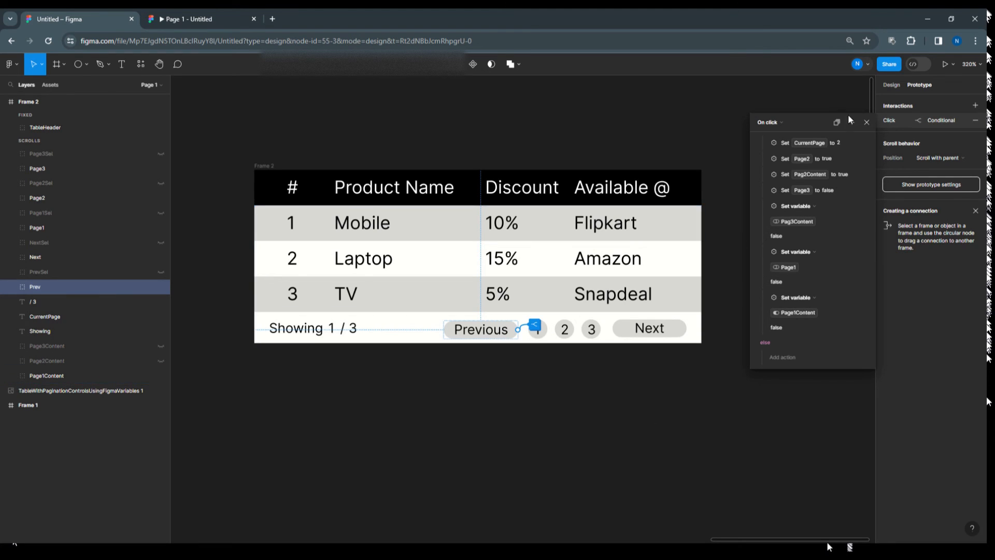
pyautogui.click(866, 122)
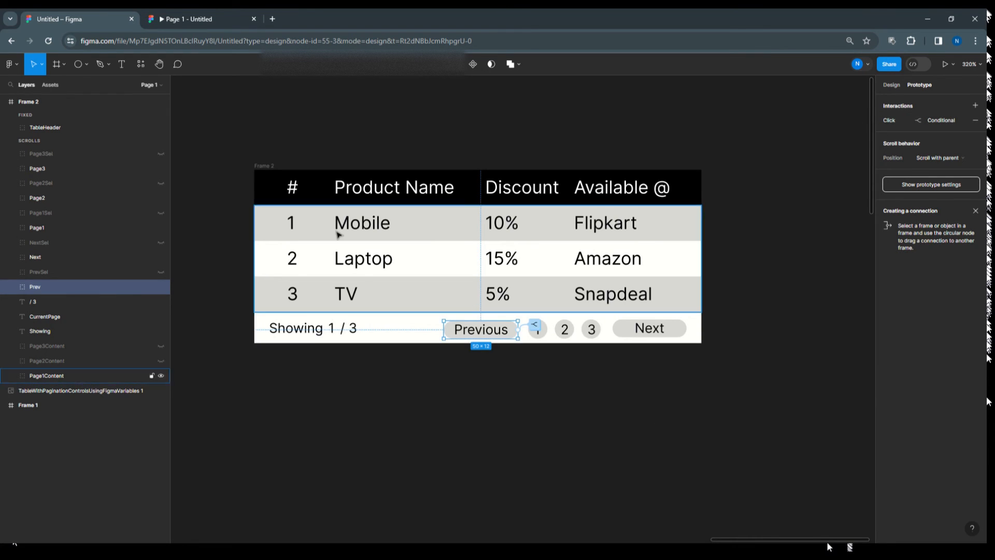
# Present Frame 2 as a prototype and scale it to fit the screen.
pyautogui.click(269, 166)
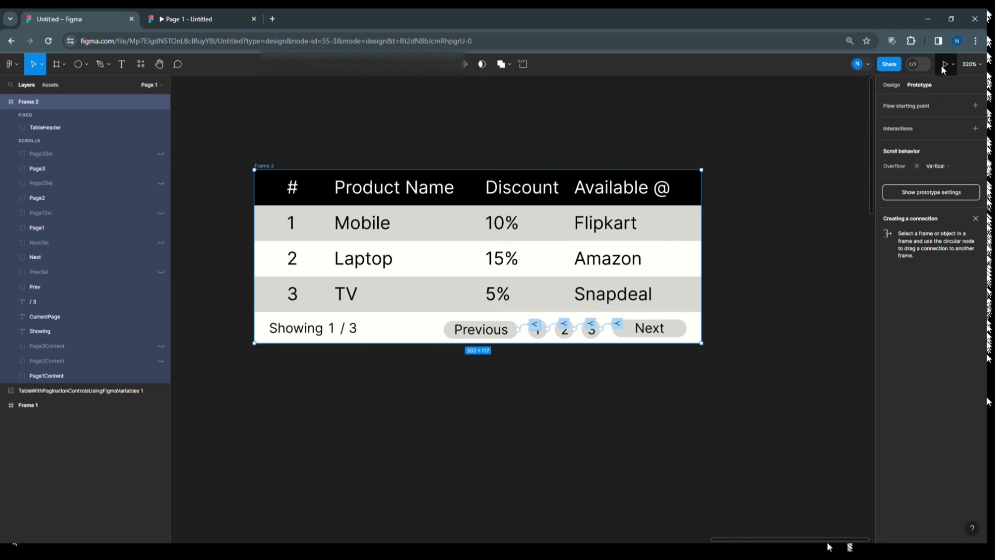
pyautogui.click(943, 65)
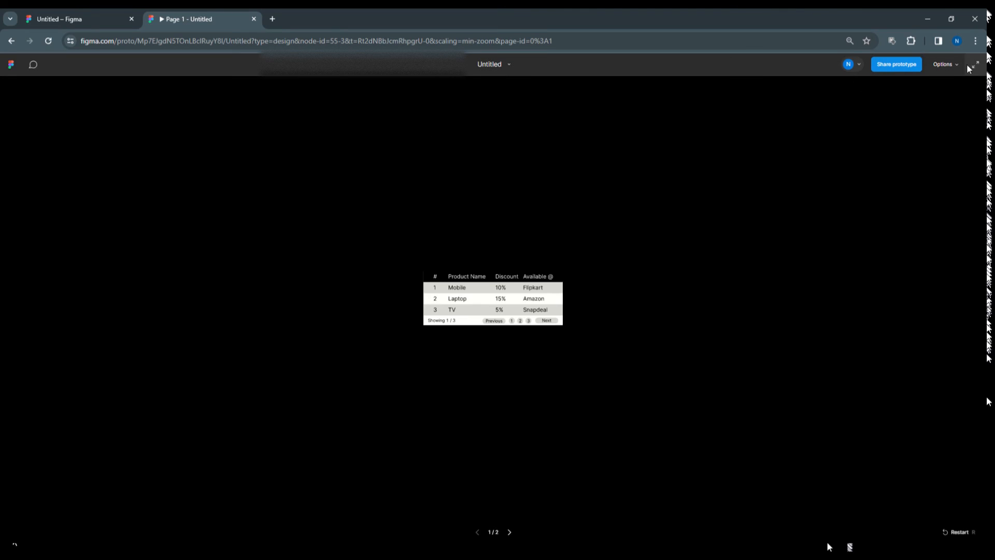
pyautogui.click(956, 64)
pyautogui.click(925, 126)
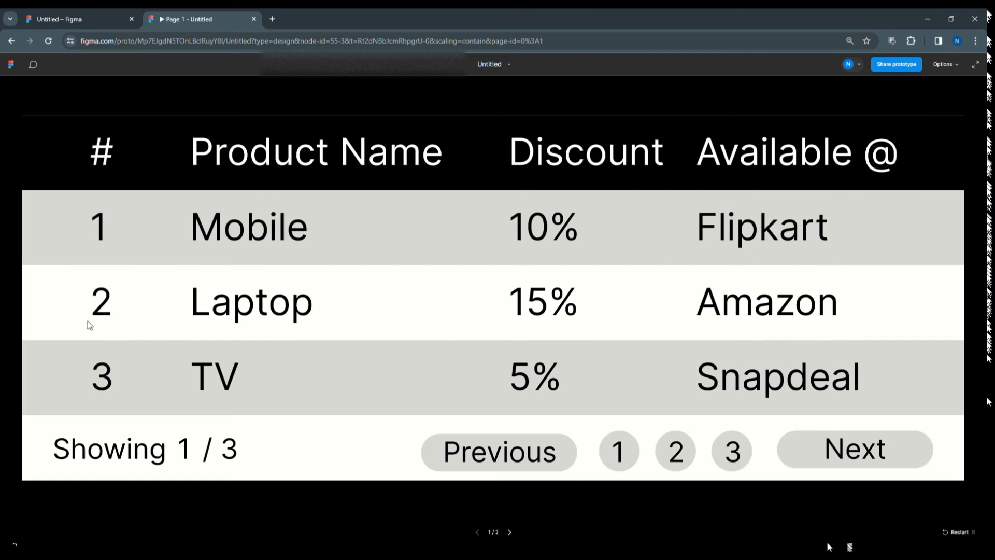
# Test the Previous button in the prototype from pages 2 and 3, including stepping back from page 3 to page 1.
pyautogui.click(666, 453)
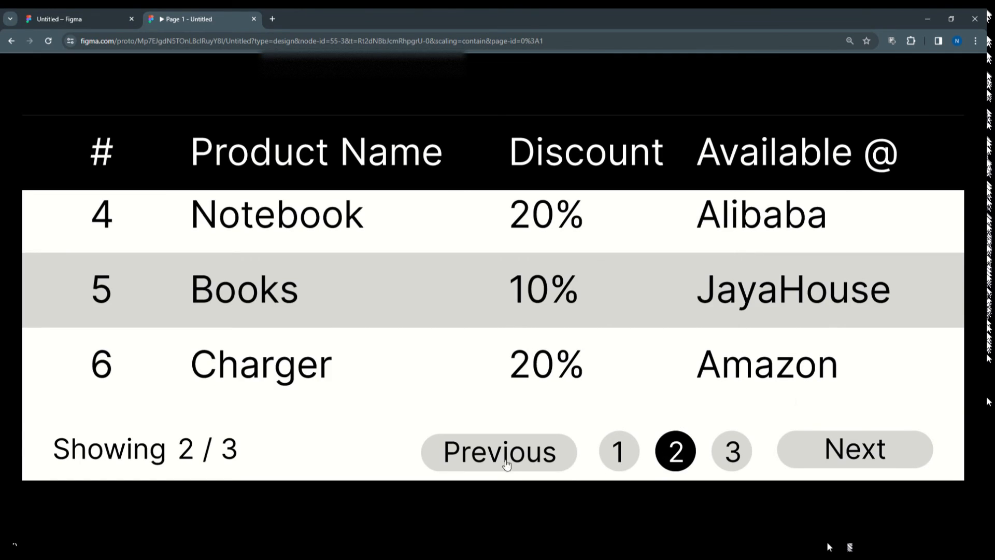
pyautogui.click(507, 464)
pyautogui.click(739, 456)
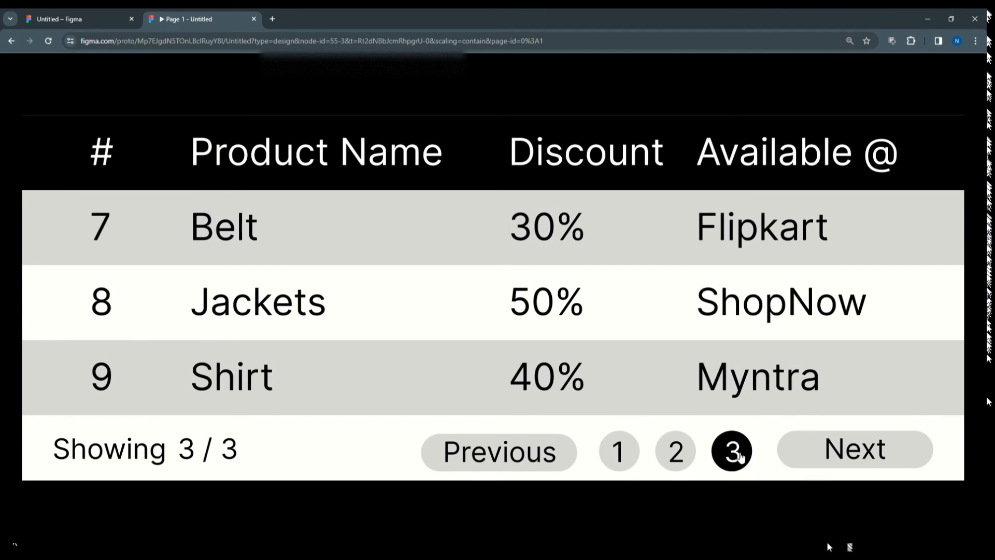
pyautogui.click(522, 464)
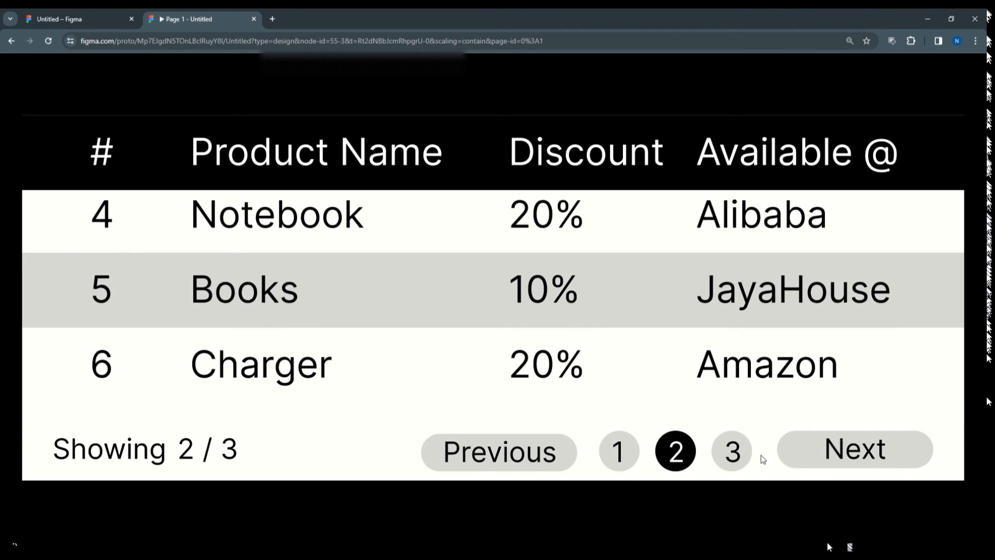
pyautogui.click(744, 453)
pyautogui.click(468, 454)
pyautogui.click(619, 450)
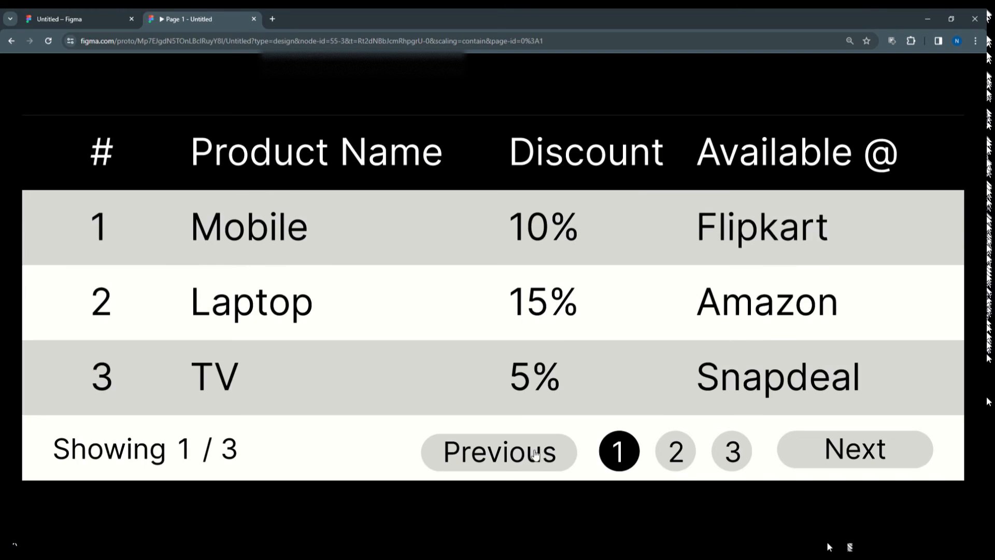
pyautogui.click(733, 454)
pyautogui.click(550, 455)
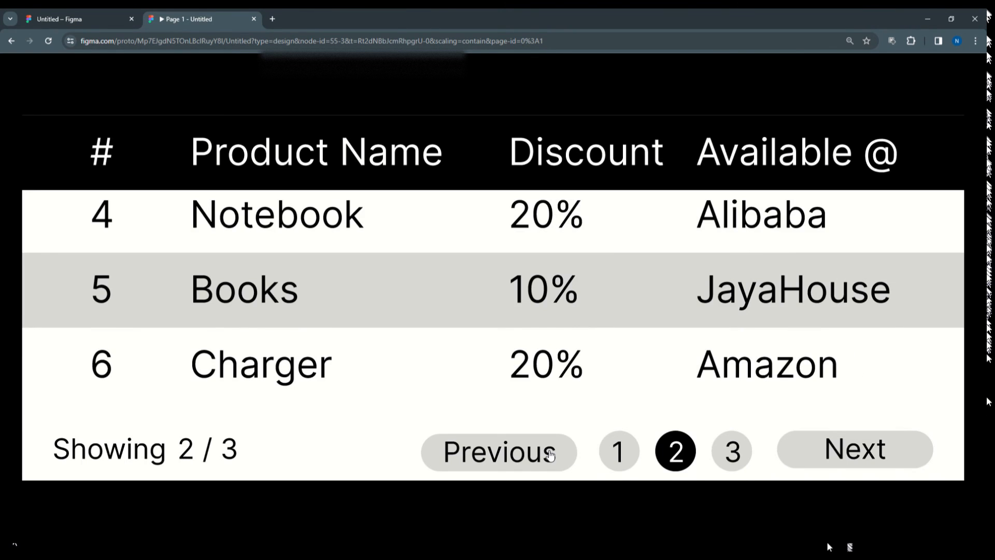
pyautogui.click(551, 455)
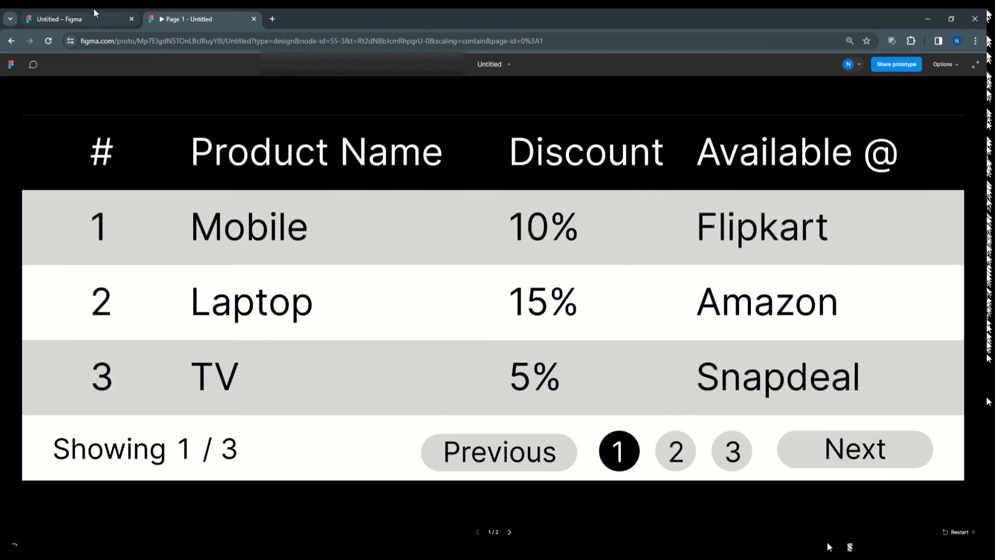
# Return to the design file and give the Next button an on-click interaction with a Conditional action.
pyautogui.click(83, 19)
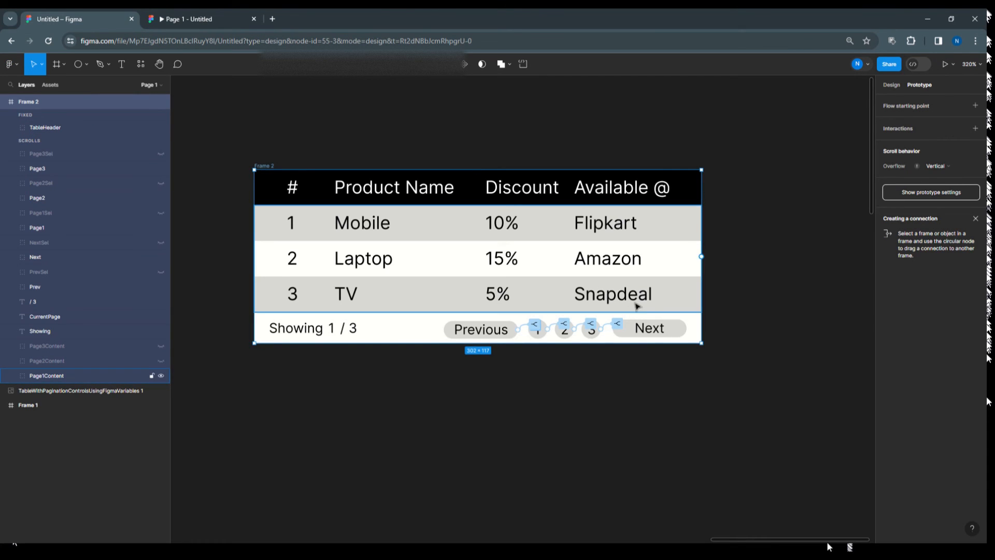
pyautogui.click(656, 329)
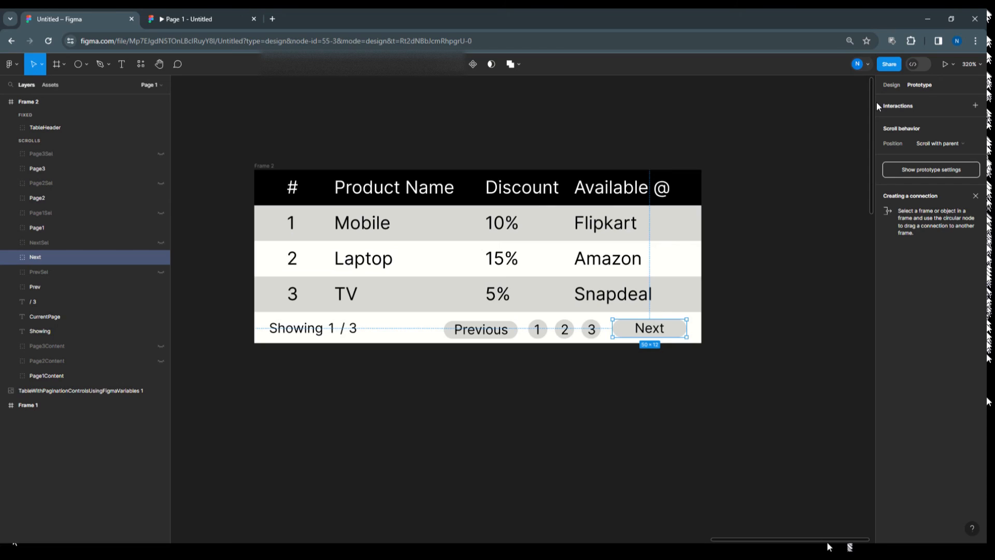
pyautogui.click(902, 108)
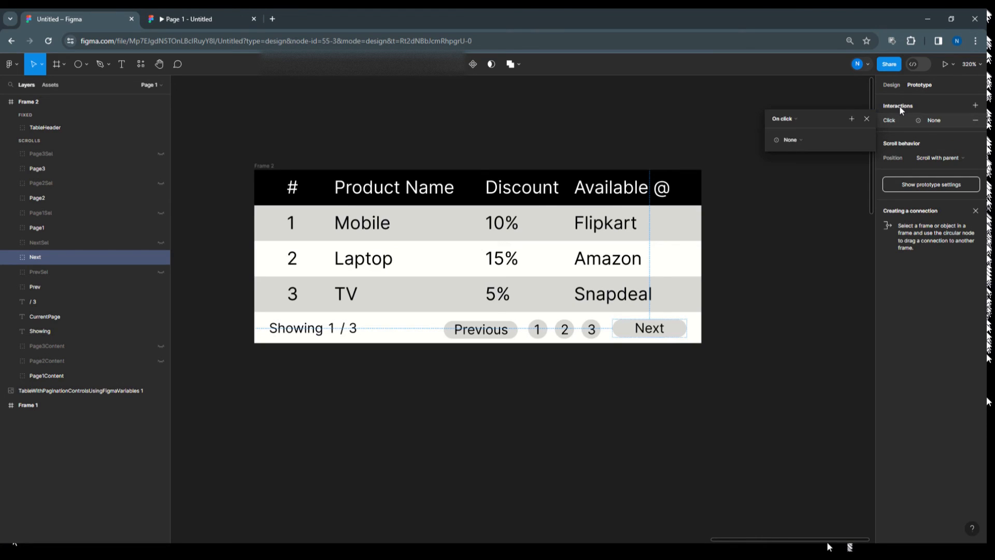
pyautogui.click(792, 140)
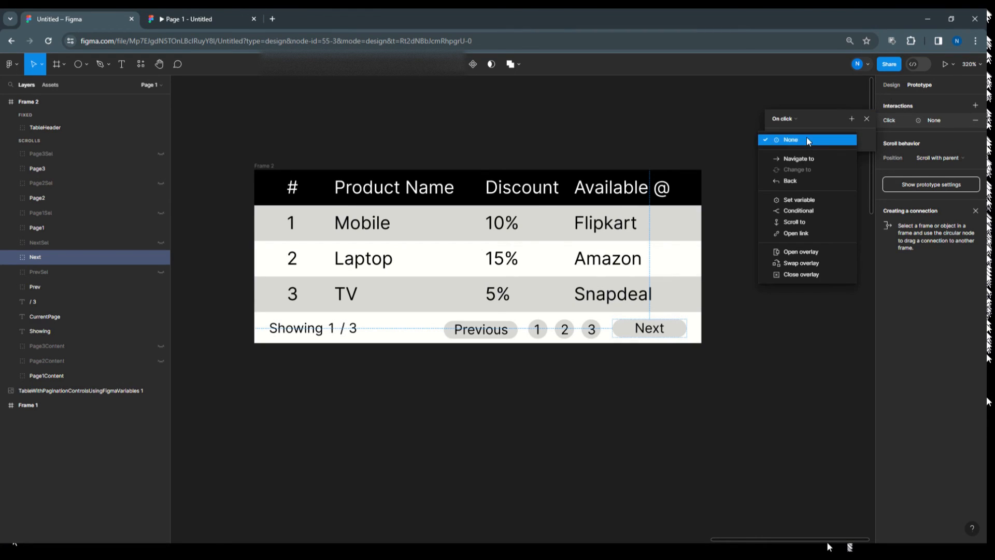
pyautogui.click(801, 211)
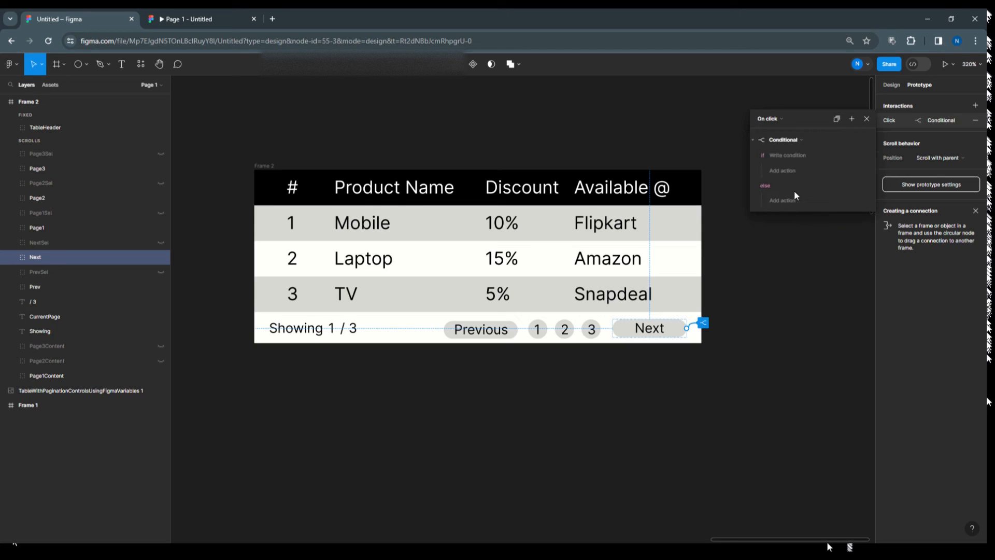
# Set the Next button's condition to ProPaginationControl's CurrentPage == 2.
pyautogui.click(797, 156)
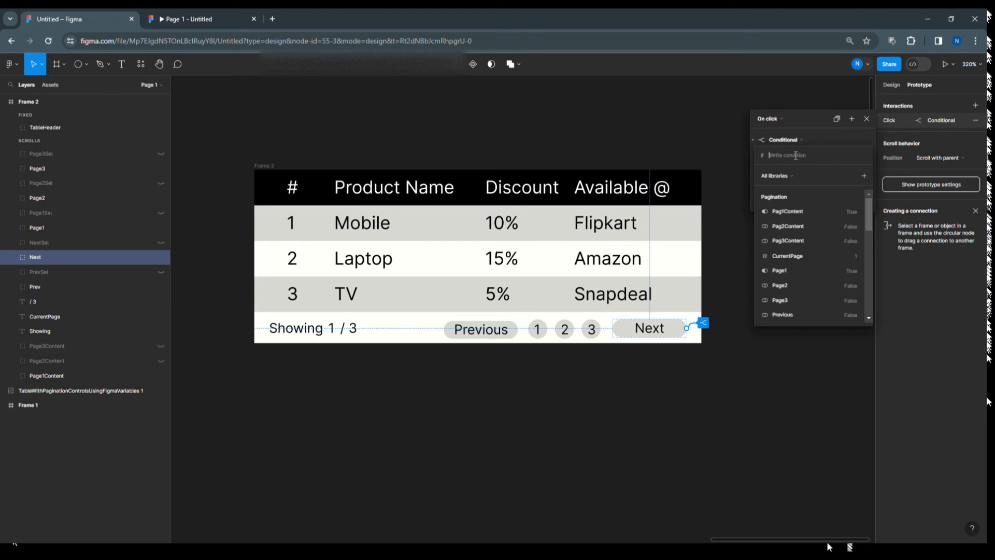
pyautogui.moveTo(868, 221); pyautogui.dragTo(868, 314)
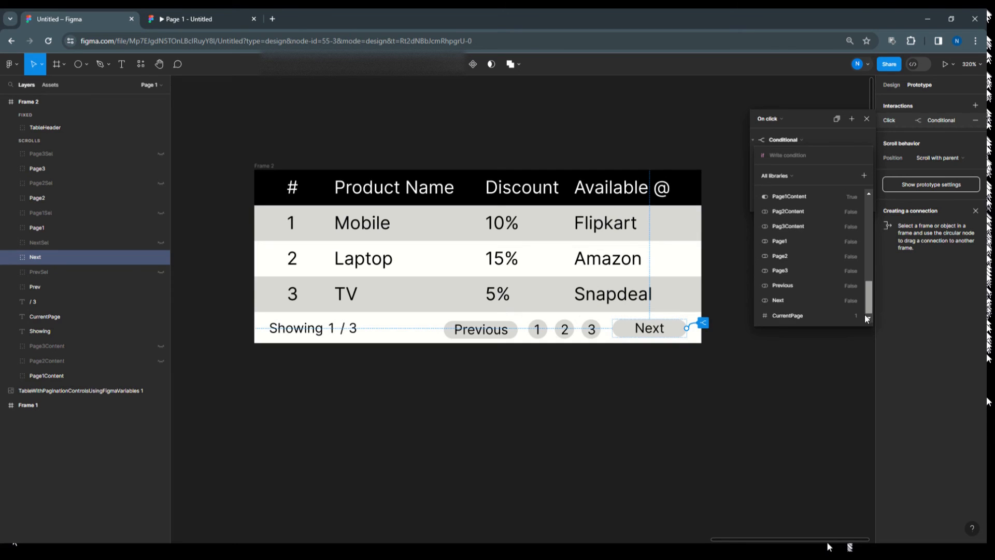
pyautogui.click(803, 315)
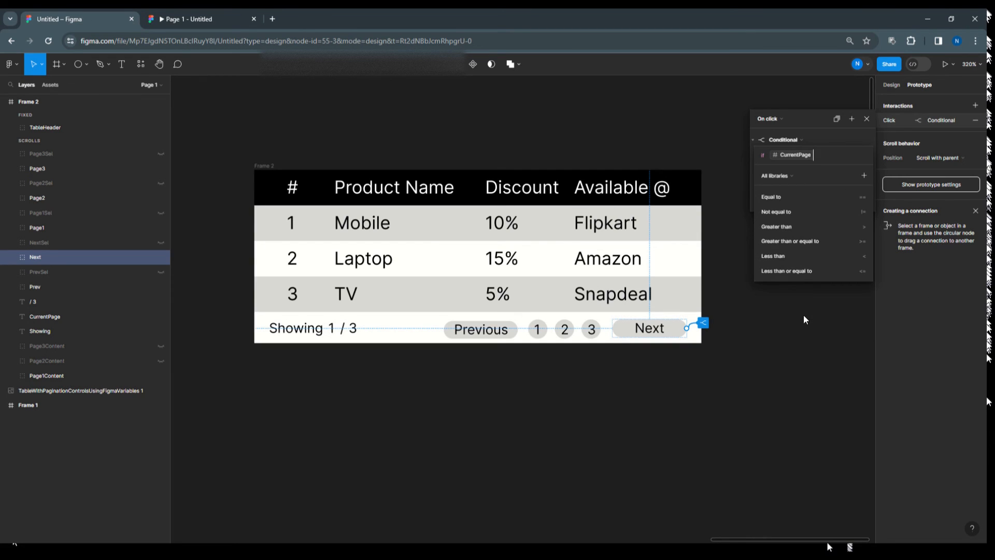
pyautogui.click(785, 198)
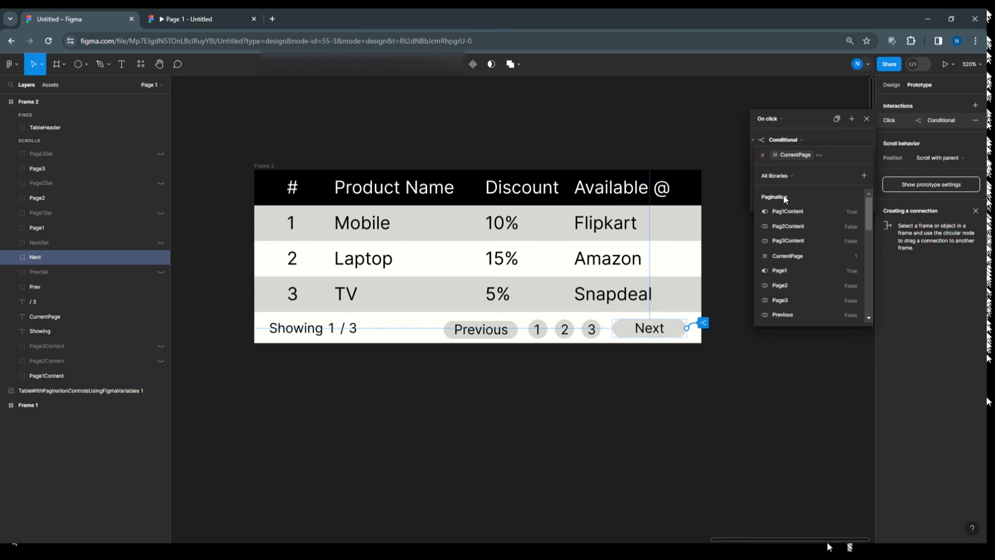
pyautogui.write('2')
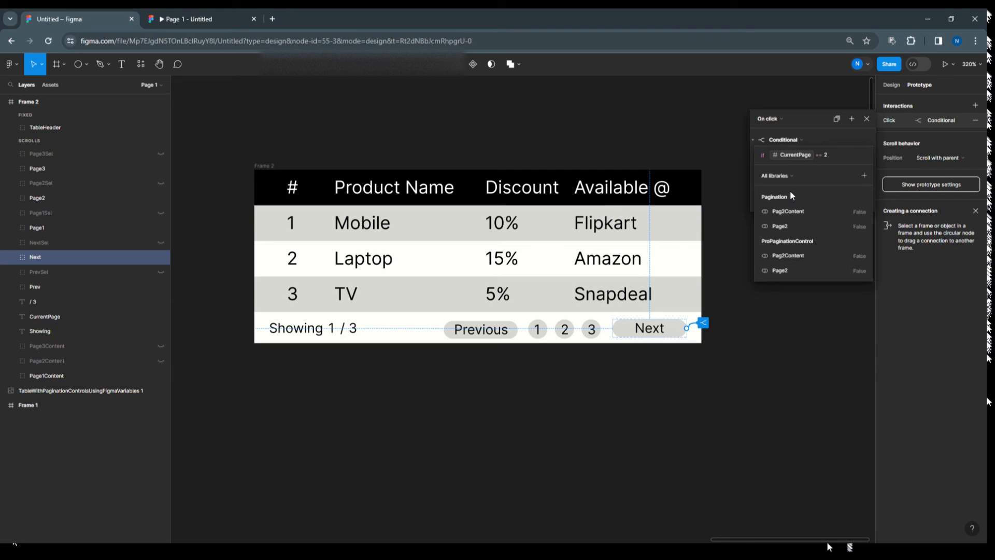
pyautogui.press('Return')
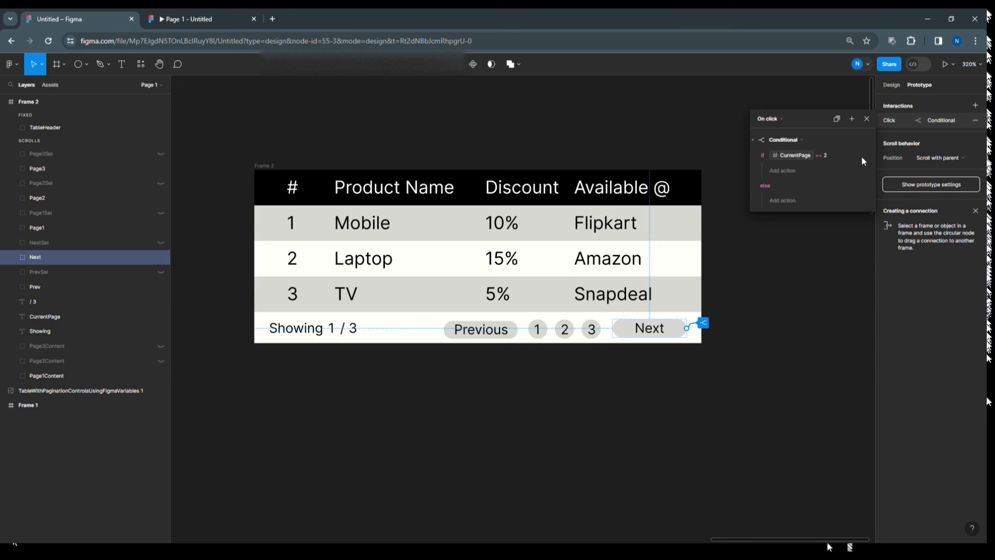
# Add a Set variable action to the CurrentPage == 2 branch that sets ProPaginationControl's CurrentPage to 3.
pyautogui.click(783, 170)
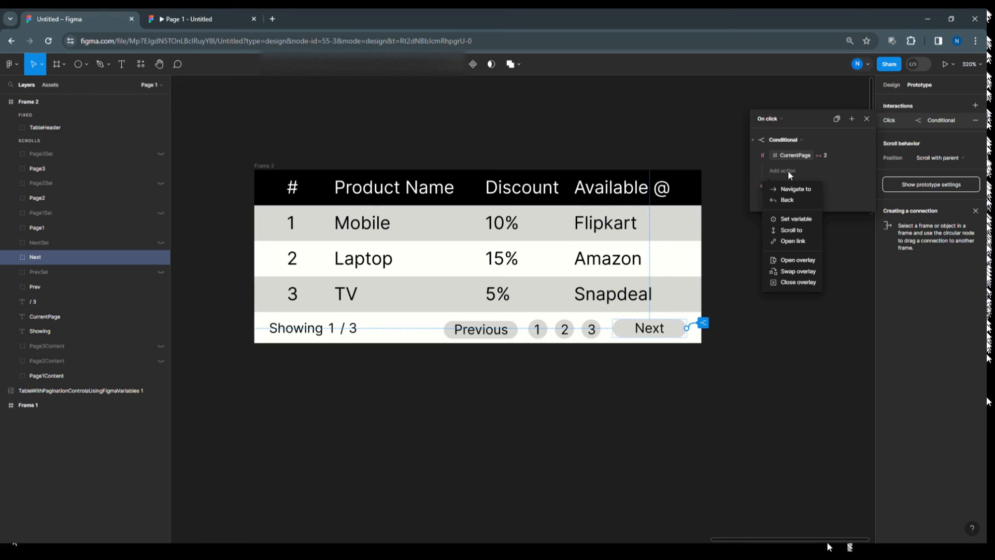
pyautogui.click(797, 223)
pyautogui.scroll(-2, 789, 325)
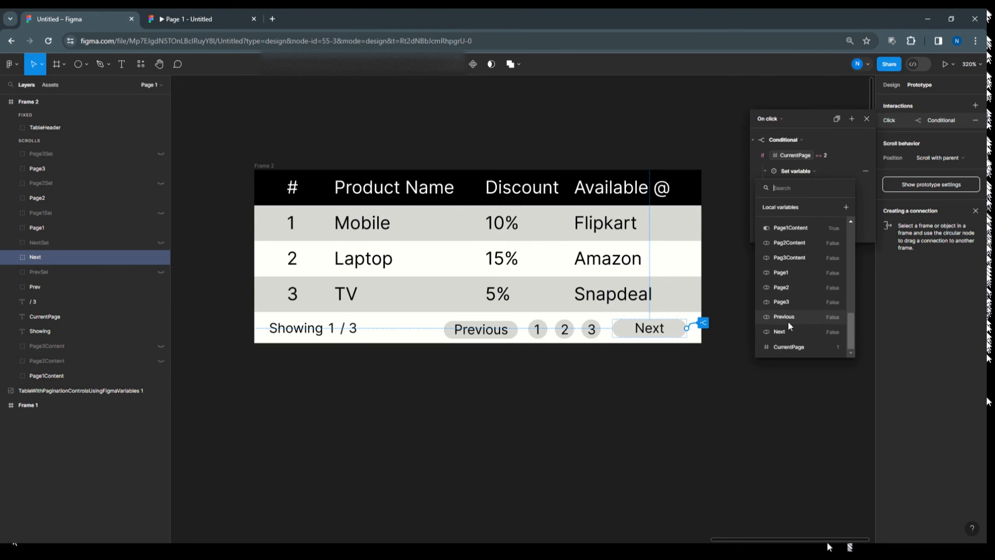
pyautogui.click(790, 348)
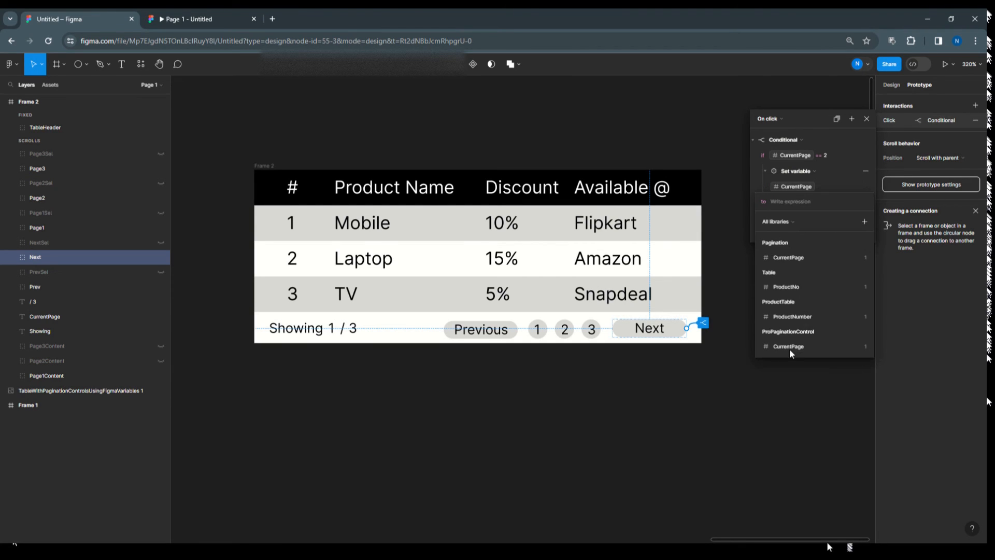
pyautogui.write('3')
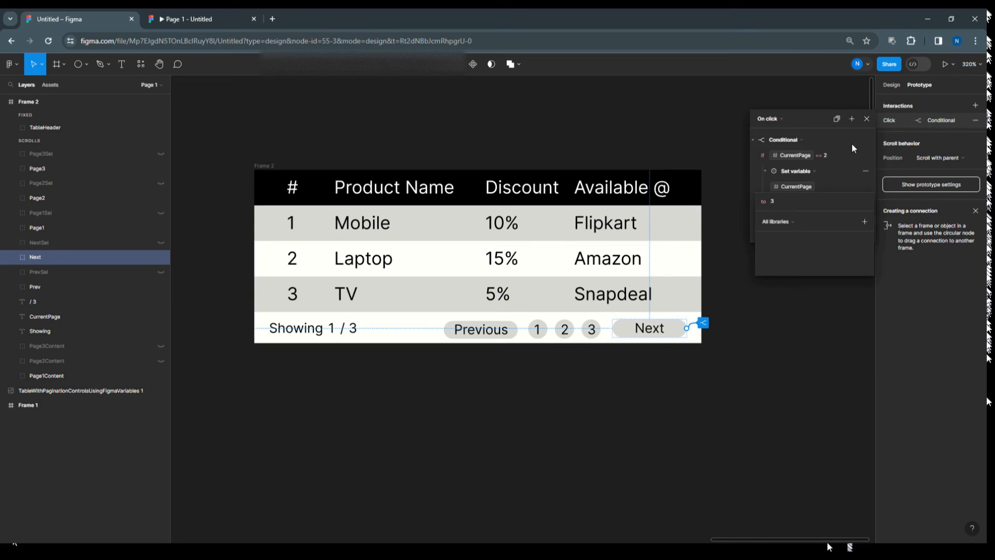
pyautogui.press('Return')
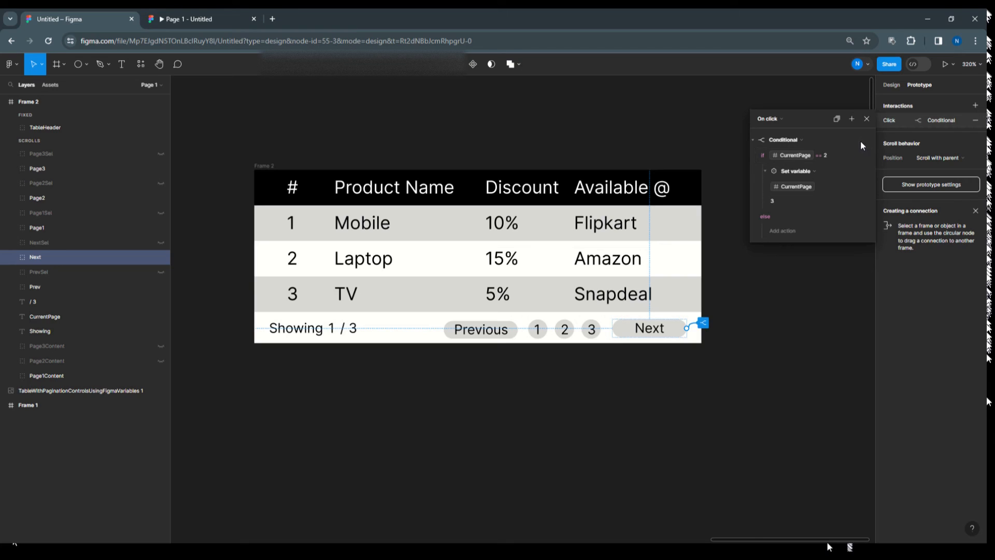
# Add a Set variable action to the CurrentPage == 2 branch that sets ProPaginationControl's Page3 to true.
pyautogui.click(864, 154)
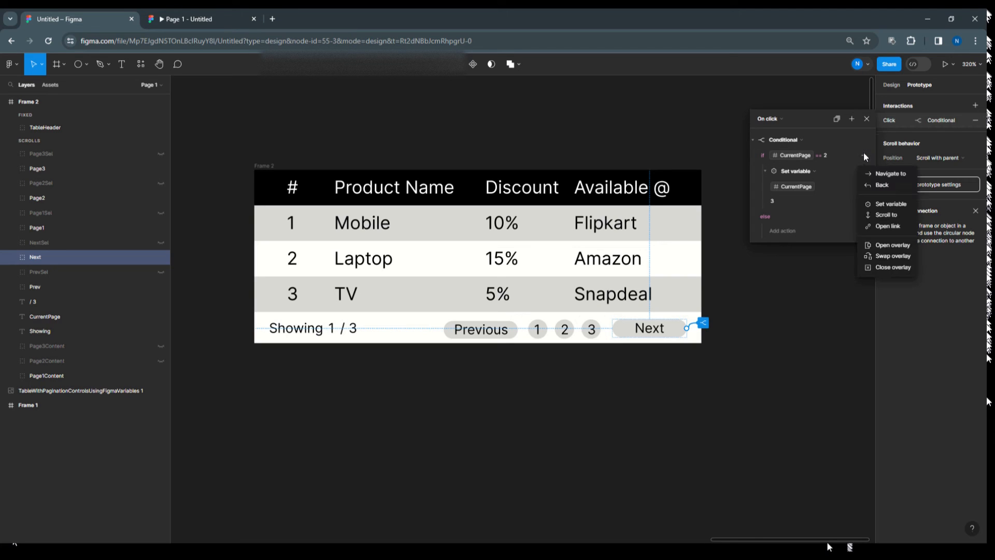
pyautogui.click(868, 204)
pyautogui.scroll(-3, 785, 328)
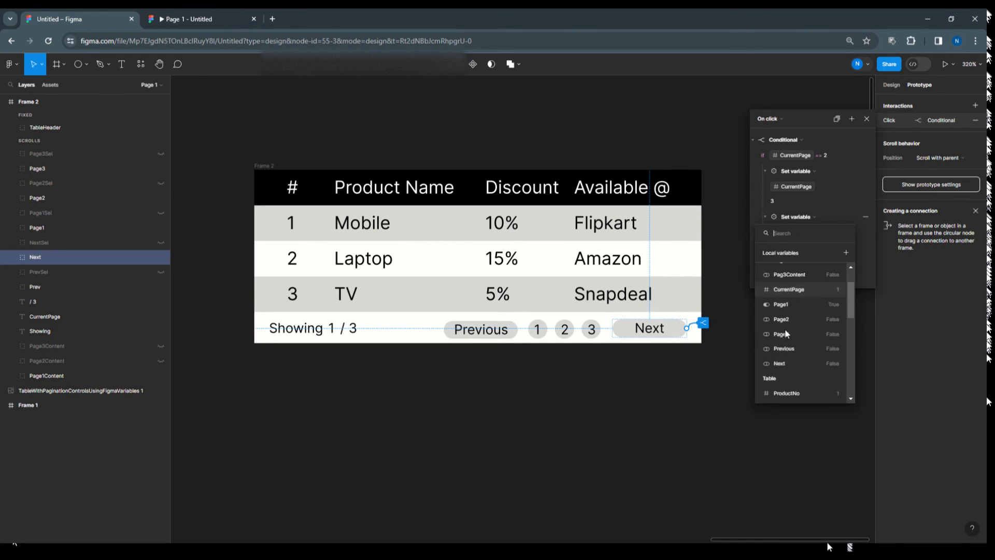
pyautogui.click(793, 349)
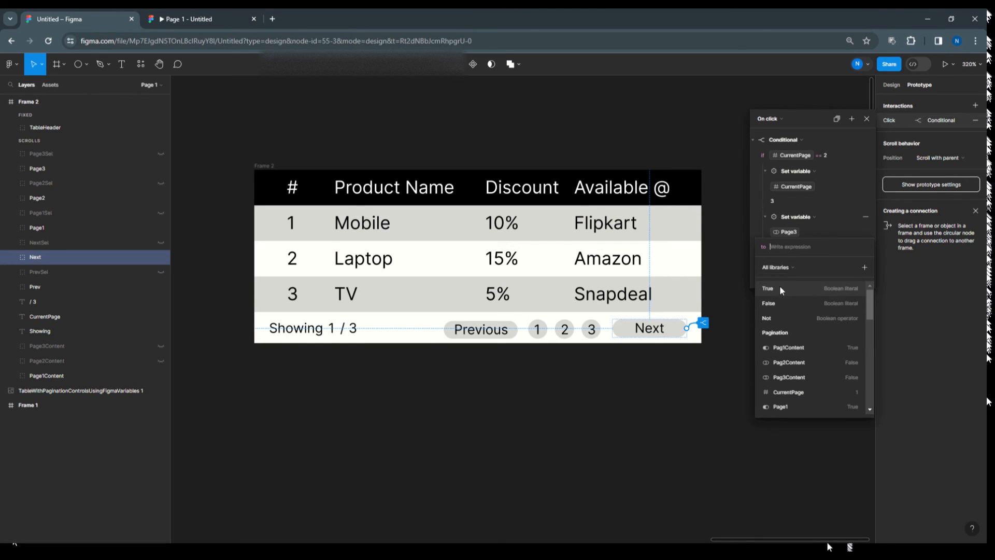
pyautogui.write('true')
pyautogui.press('Return')
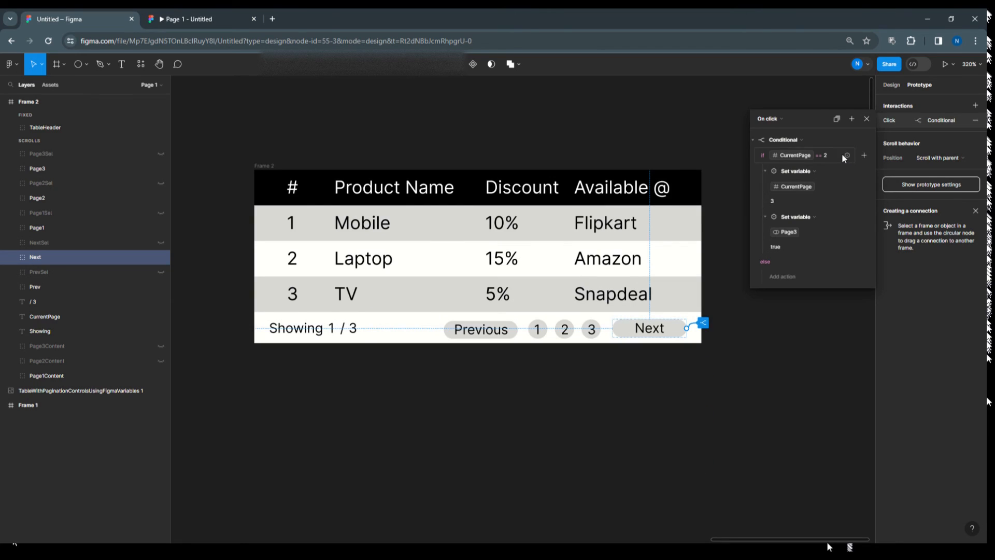
# Add a Set variable action to the CurrentPage == 2 branch that sets ProPaginationControl's Pag3Content to true.
pyautogui.click(863, 156)
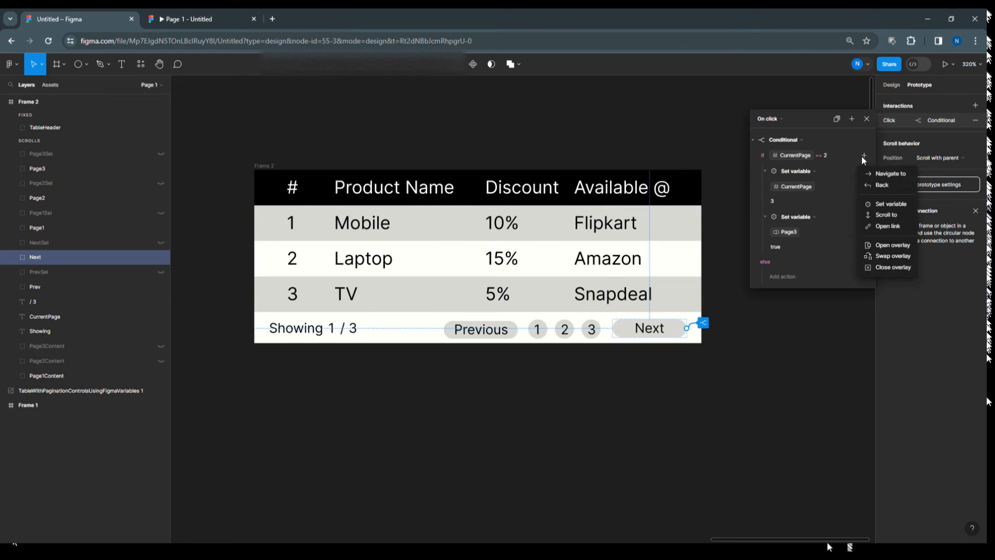
pyautogui.click(877, 200)
pyautogui.scroll(-2, 779, 421)
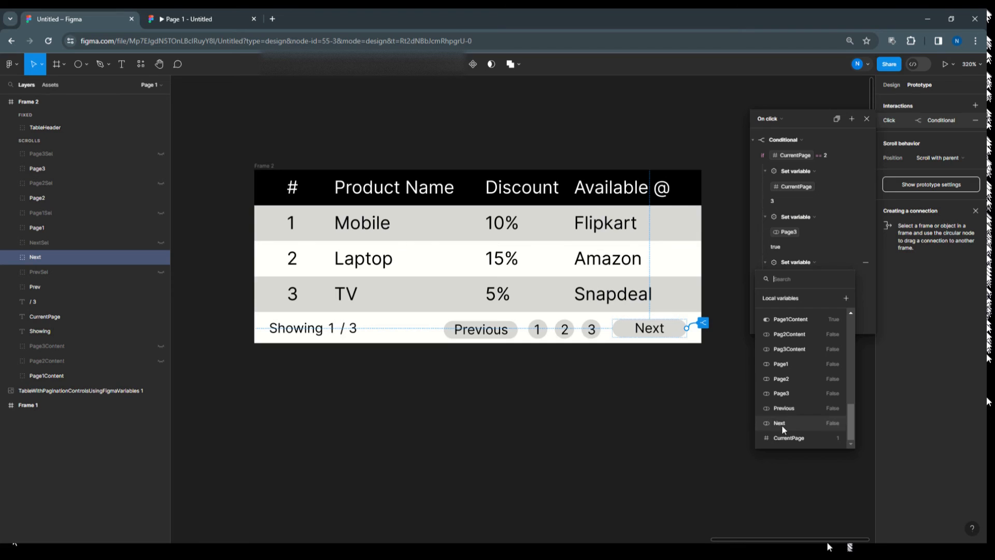
pyautogui.click(794, 352)
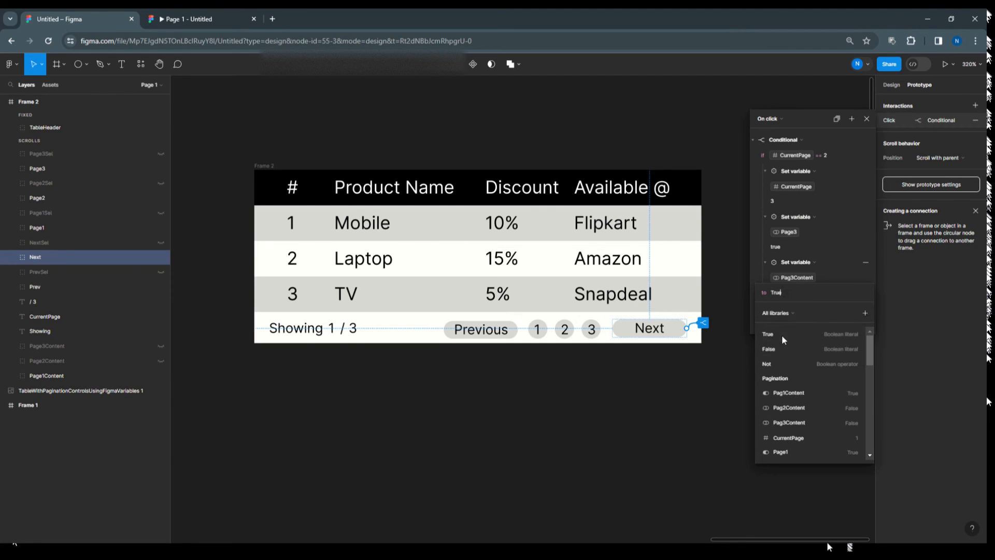
pyautogui.click(782, 335)
pyautogui.scroll(1, 828, 212)
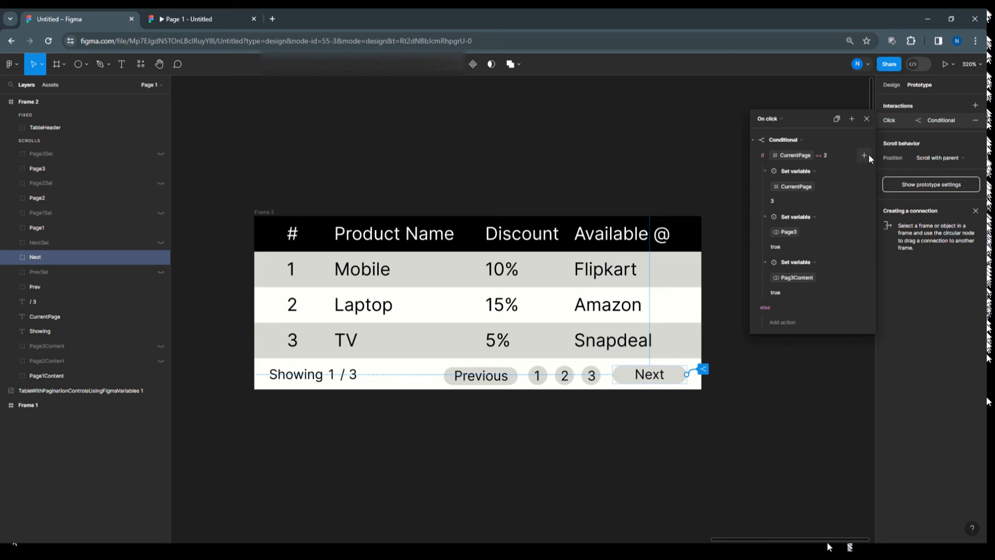
# Add a Set variable action to the CurrentPage == 2 branch that sets ProPaginationControl's Page2 to false.
pyautogui.click(865, 156)
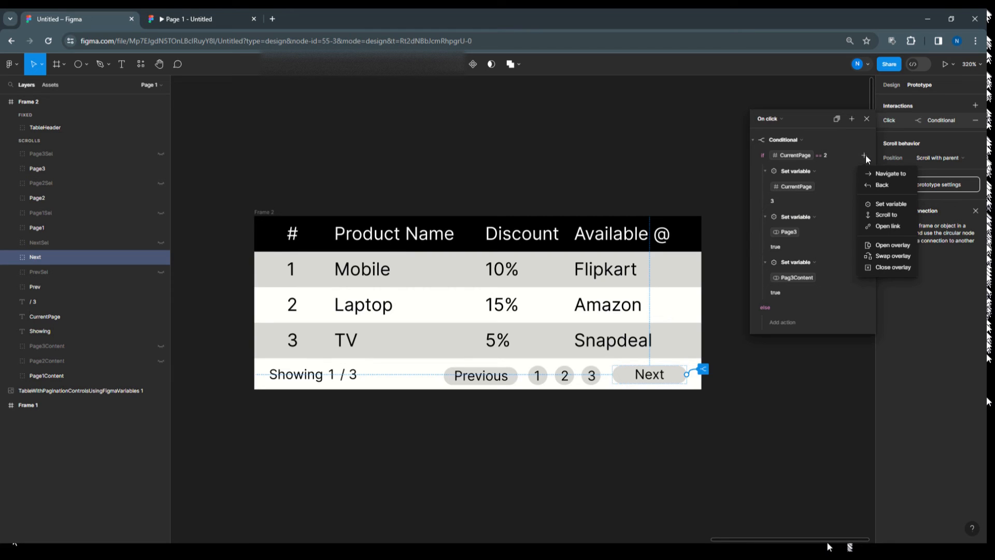
pyautogui.click(876, 206)
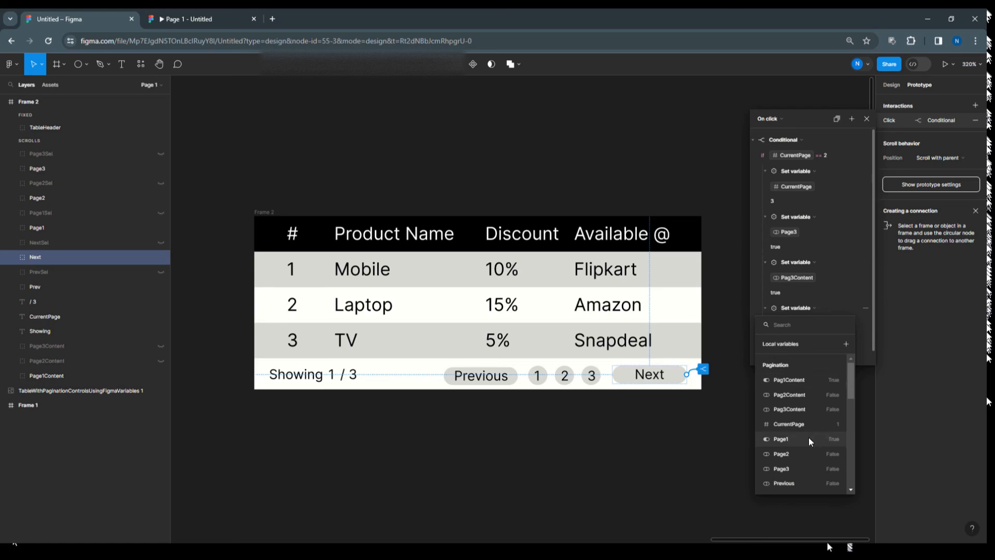
pyautogui.scroll(-2, 806, 434)
pyautogui.click(788, 422)
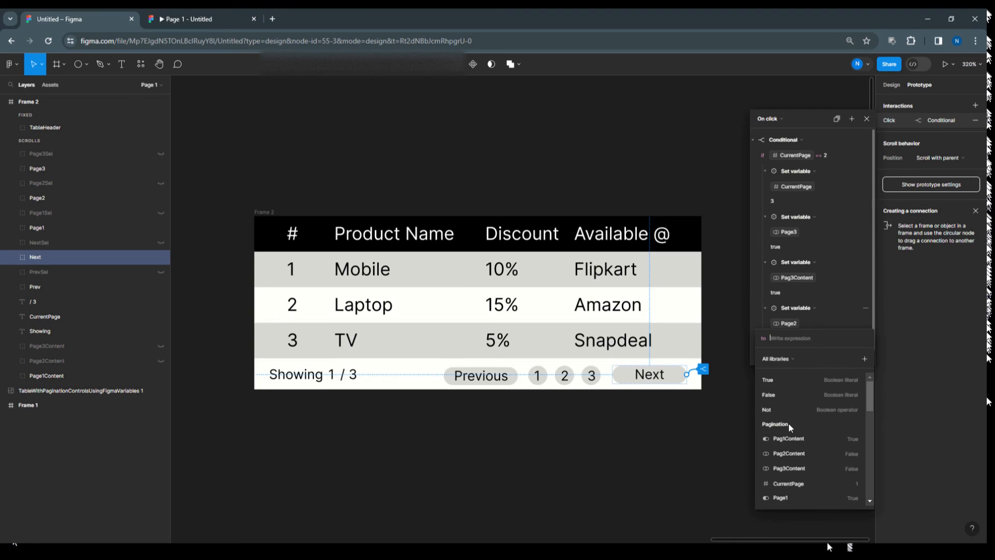
pyautogui.click(782, 397)
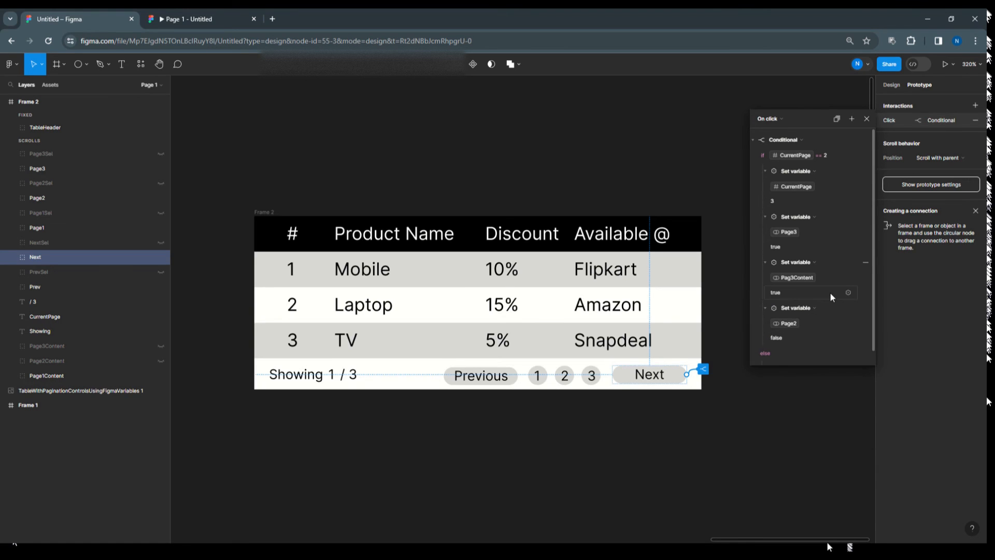
# Add a Set variable action to the CurrentPage == 2 branch that sets ProPaginationControl's Pag2Content to false.
pyautogui.scroll(-1, 830, 294)
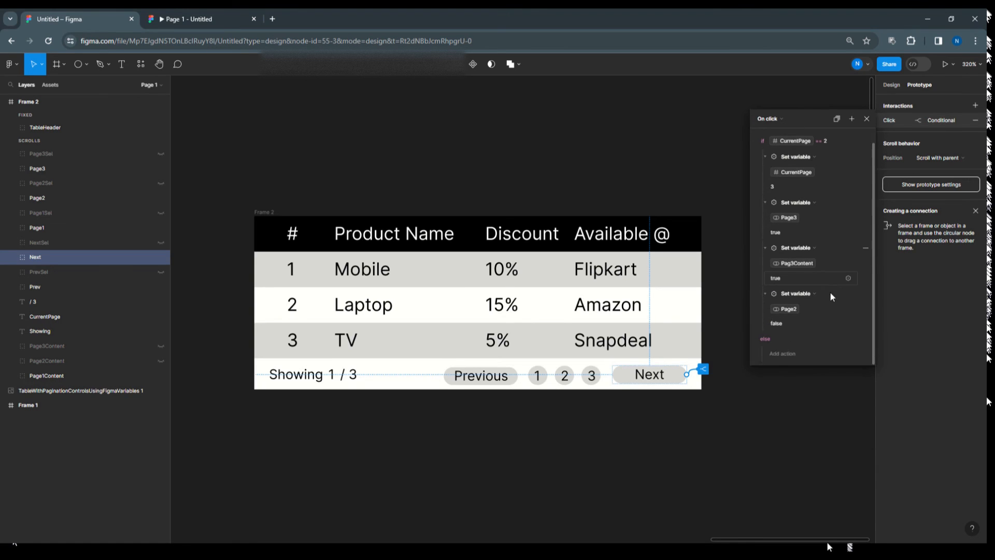
pyautogui.click(864, 141)
pyautogui.click(876, 191)
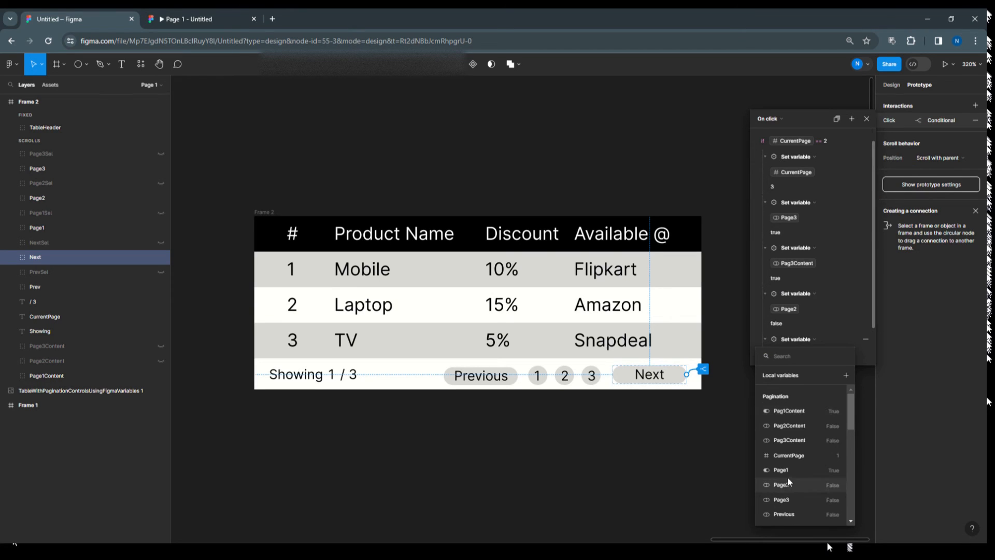
pyautogui.scroll(-3, 788, 477)
pyautogui.click(796, 412)
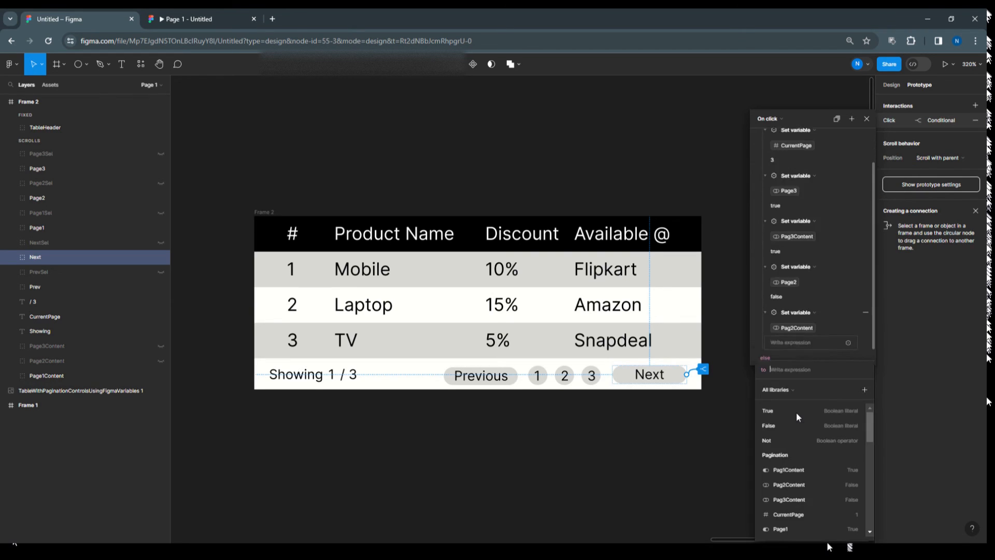
pyautogui.write('False')
pyautogui.click(835, 270)
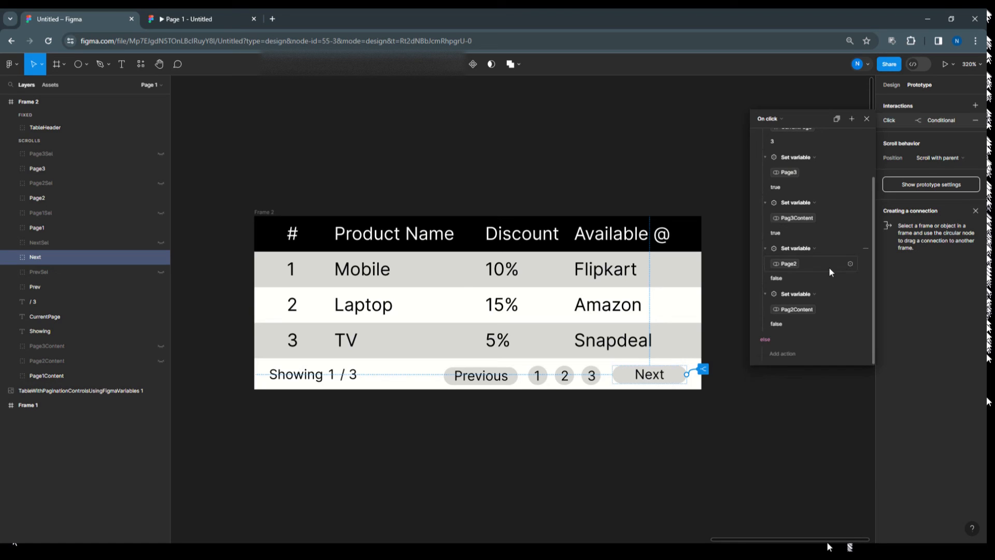
# Add a Set variable action to the CurrentPage == 2 branch that sets ProPaginationControl's Page3 to false.
pyautogui.scroll(2, 830, 268)
pyautogui.click(861, 155)
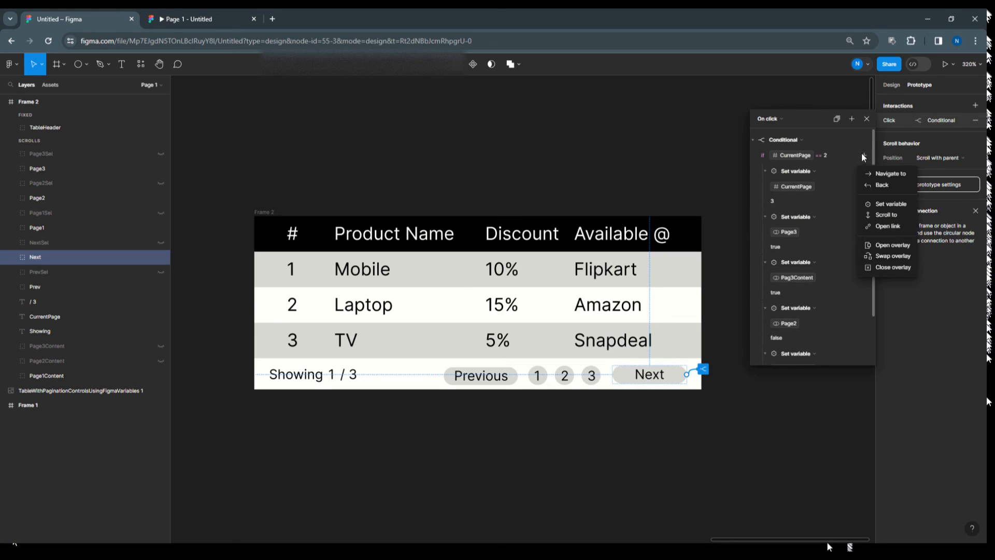
pyautogui.click(871, 205)
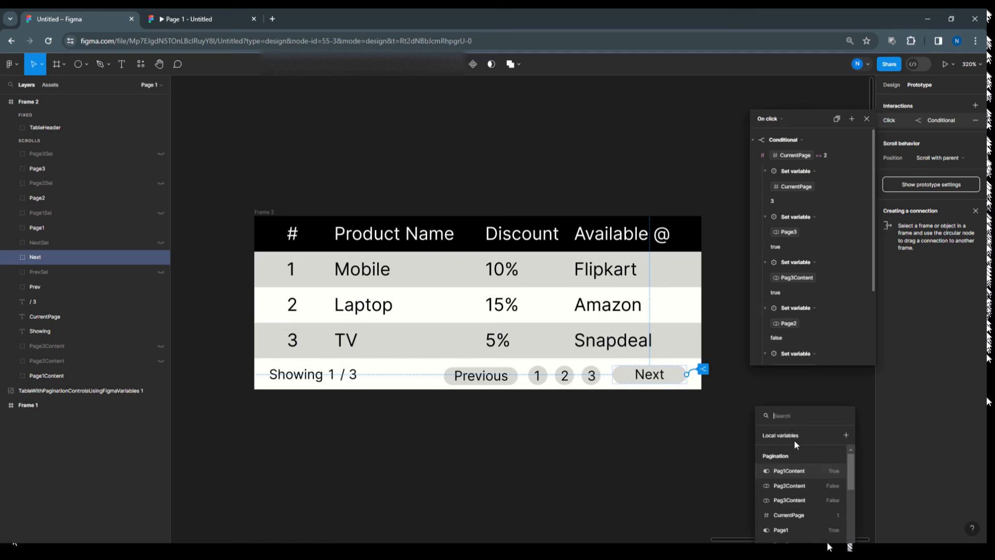
pyautogui.scroll(-2, 803, 471)
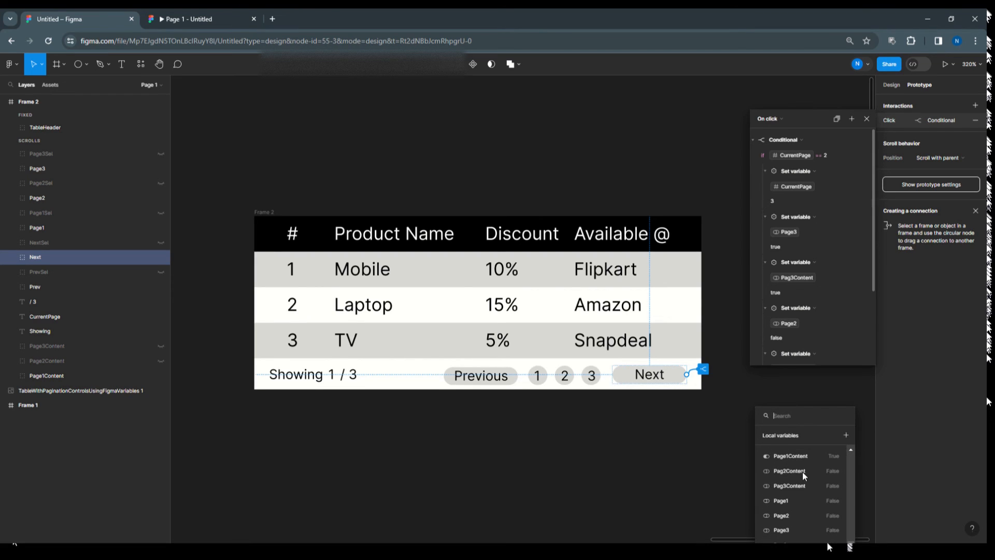
pyautogui.click(791, 529)
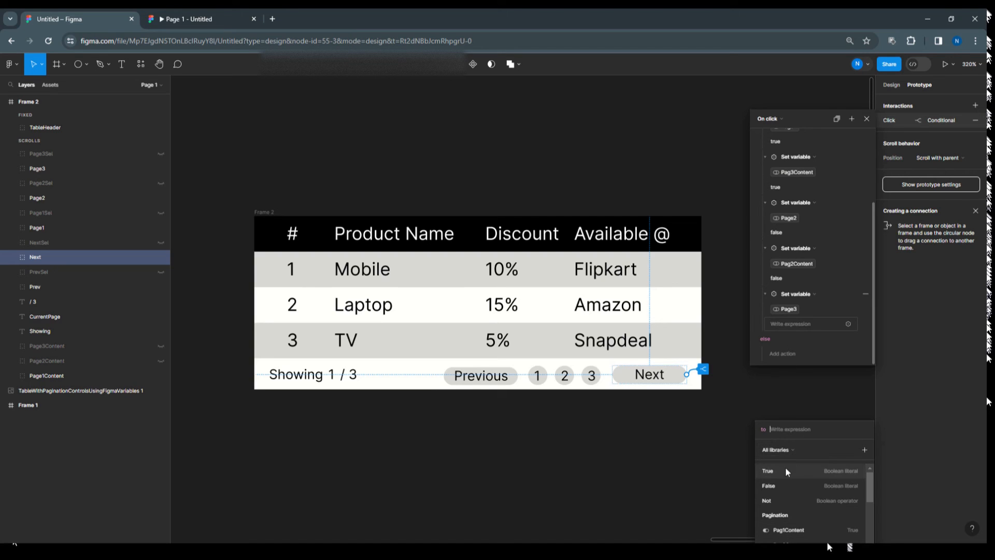
pyautogui.click(783, 481)
pyautogui.click(839, 287)
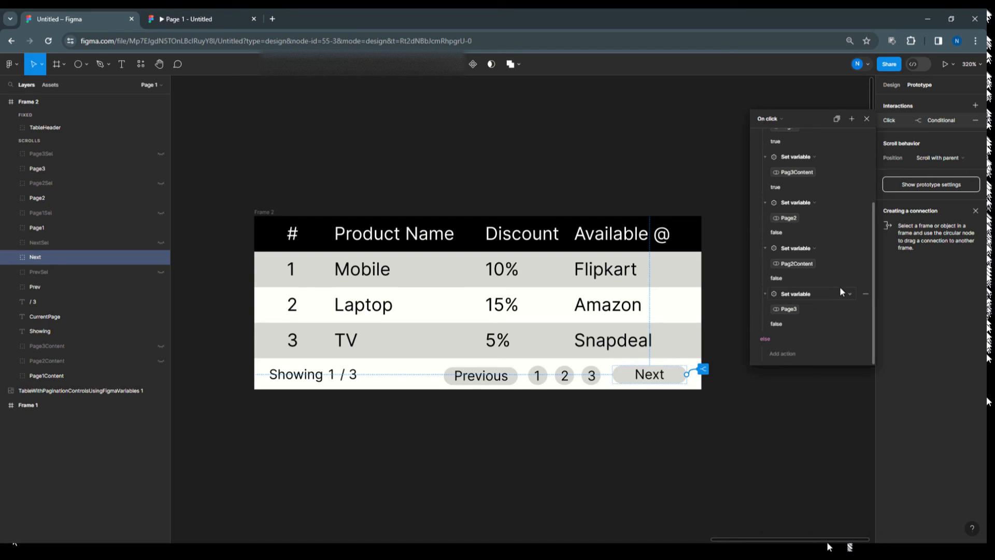
# Add two more Set variable actions to the CurrentPage == 2 branch, leaving their target variables unassigned.
pyautogui.scroll(3, 836, 252)
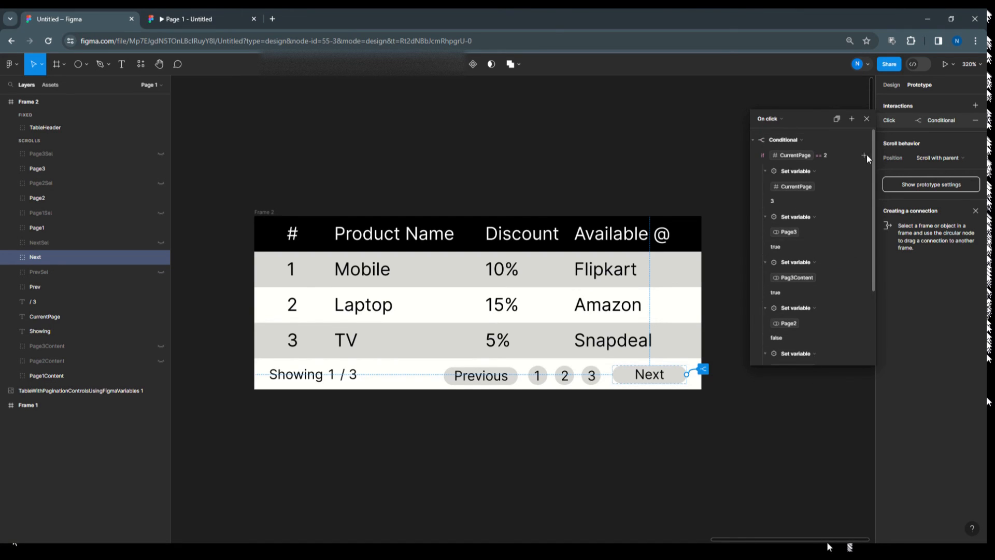
pyautogui.click(864, 154)
pyautogui.click(876, 205)
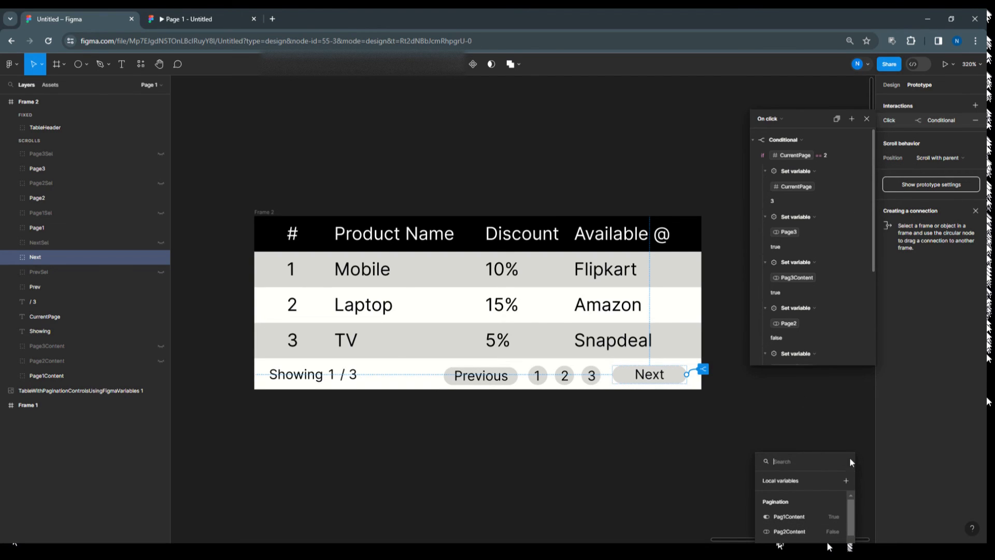
pyautogui.click(842, 412)
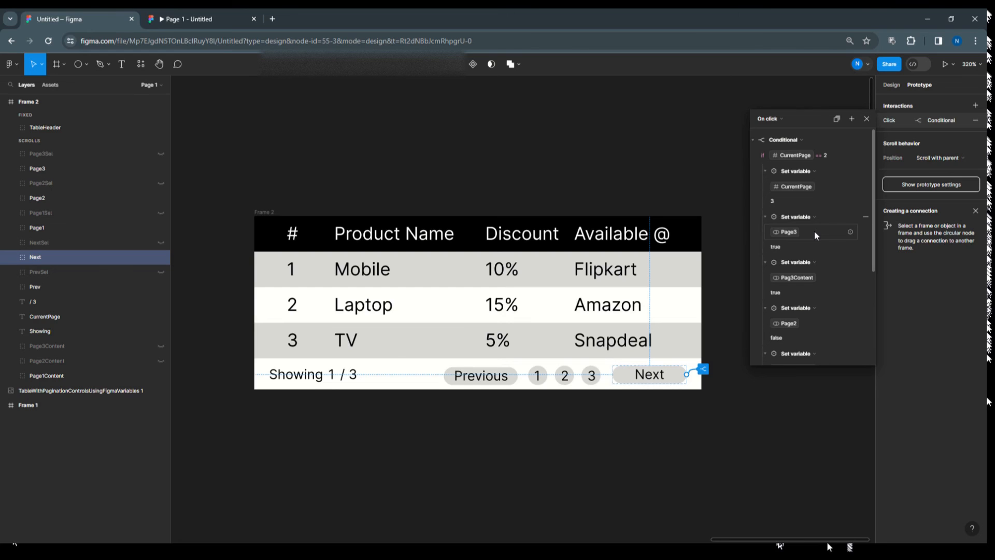
pyautogui.moveTo(810, 119); pyautogui.dragTo(783, 84)
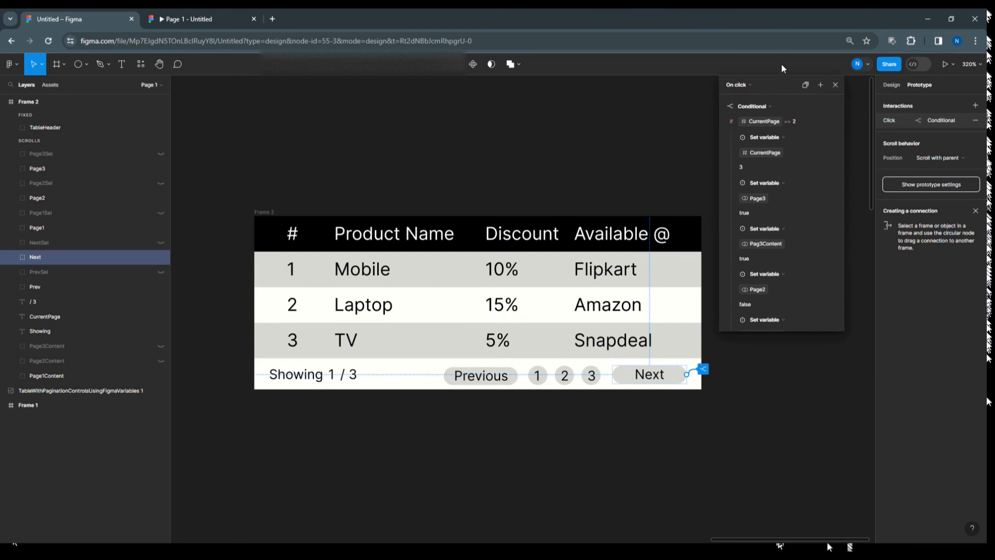
pyautogui.click(832, 120)
pyautogui.click(855, 173)
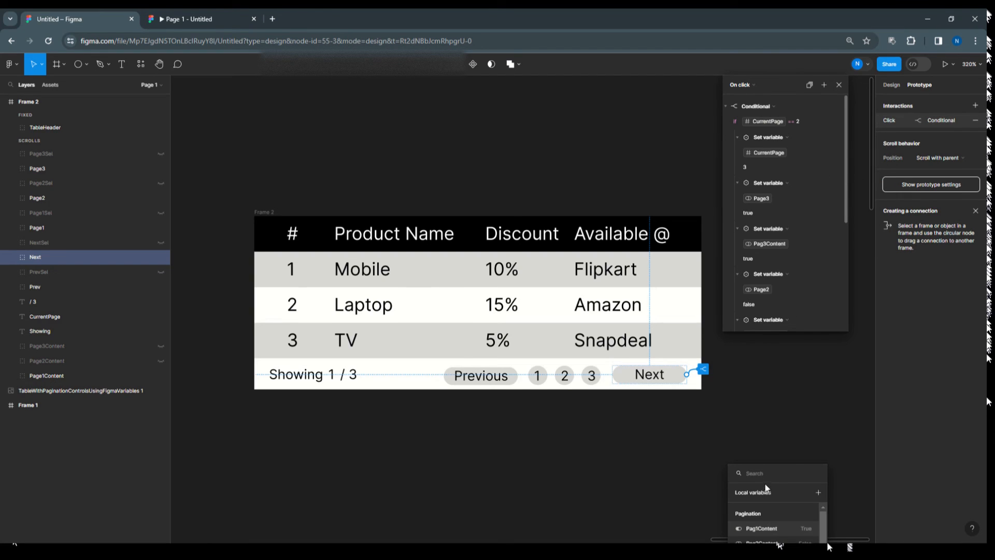
pyautogui.write('page')
pyautogui.press('BackSpace')
pyautogui.press('BackSpace')
pyautogui.press('BackSpace')
pyautogui.press('Escape')
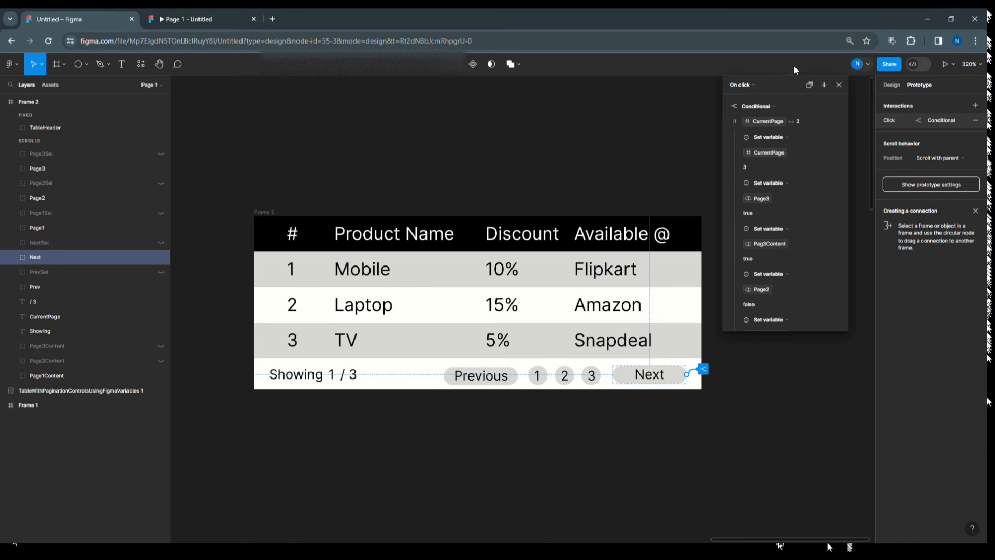
# Add another Set variable action without a target to the CurrentPage == 2 branch and close the interaction.
pyautogui.moveTo(783, 84); pyautogui.dragTo(240, 68)
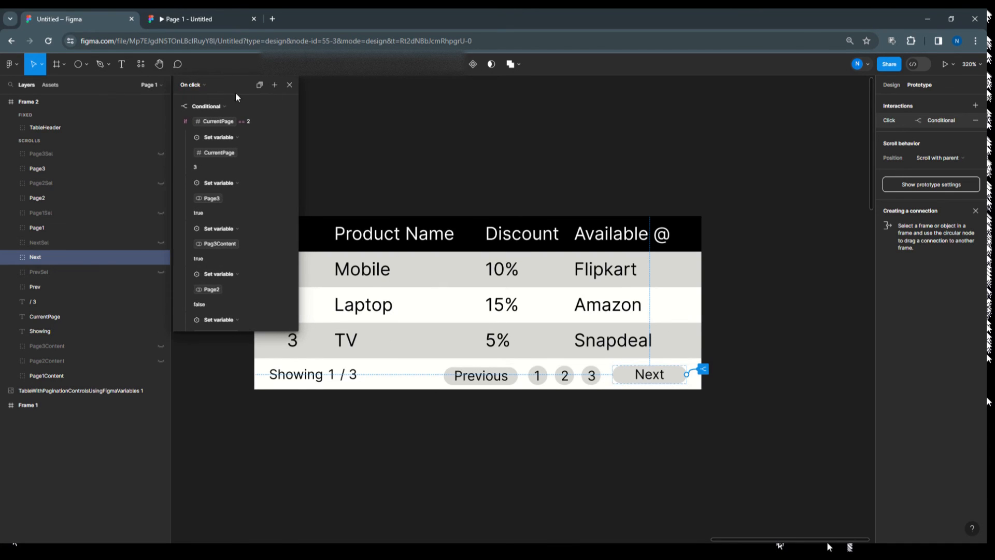
pyautogui.scroll(-1, 229, 141)
pyautogui.scroll(1, 230, 141)
pyautogui.click(287, 123)
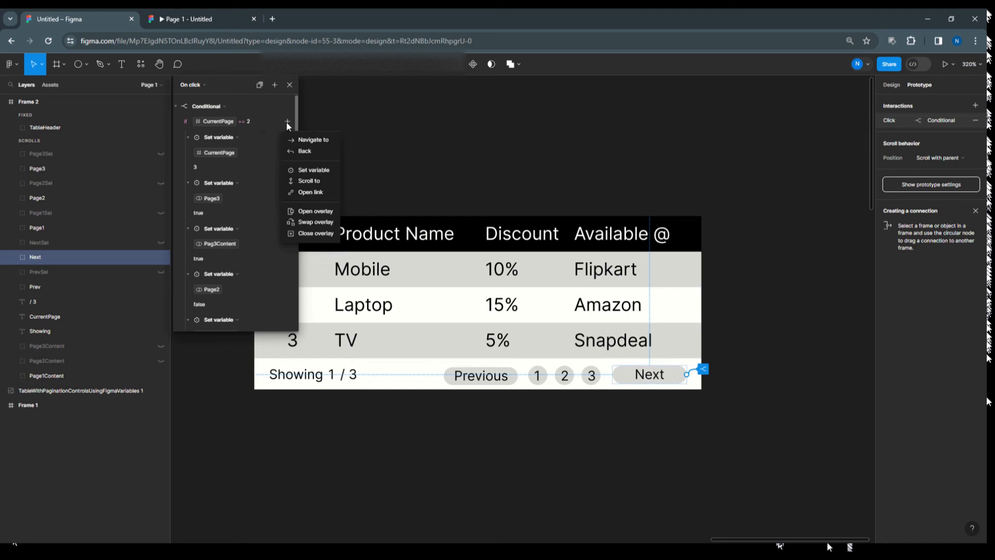
pyautogui.click(307, 172)
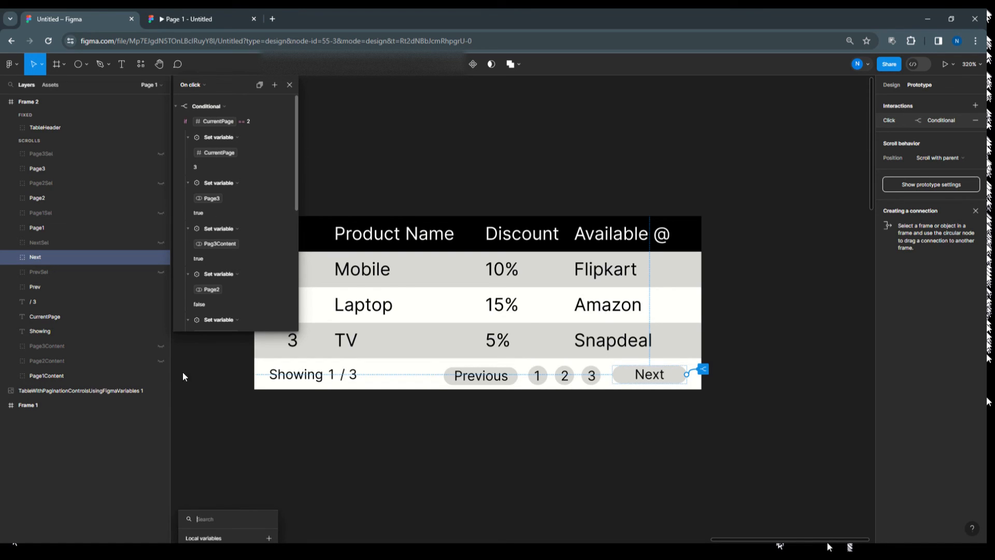
pyautogui.click(375, 137)
pyautogui.click(289, 85)
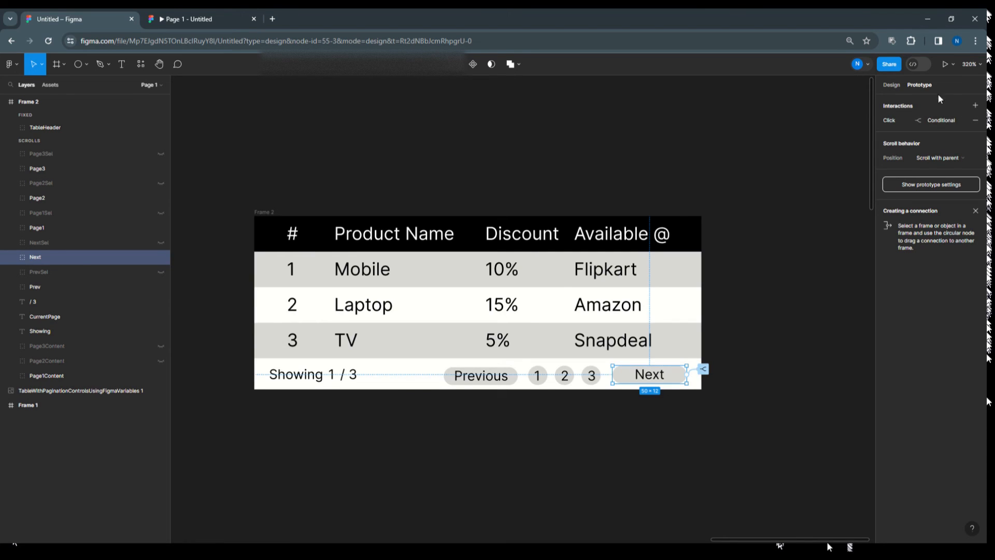
# Reopen the Next button's click interaction and add a Set variable action outside the conditional.
pyautogui.click(883, 118)
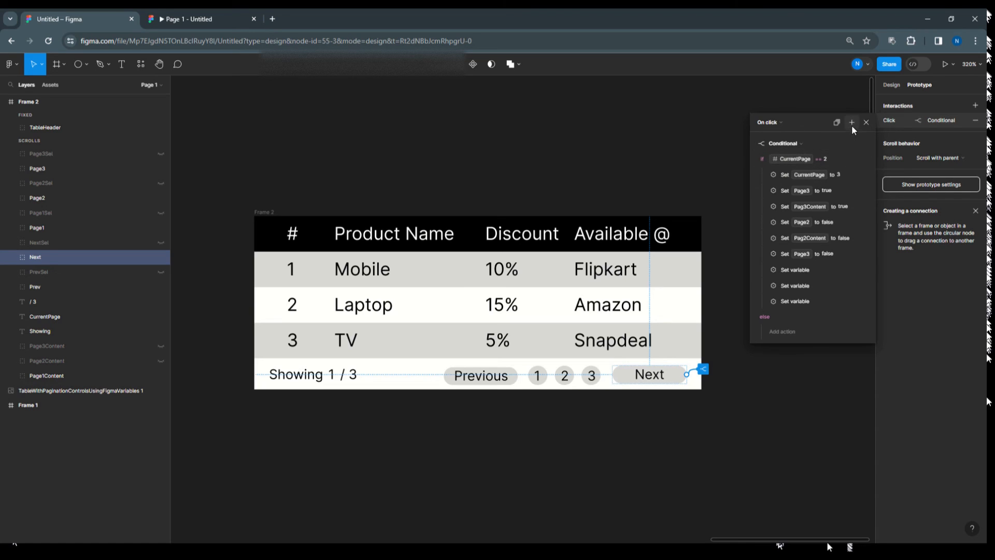
pyautogui.click(852, 122)
pyautogui.click(864, 172)
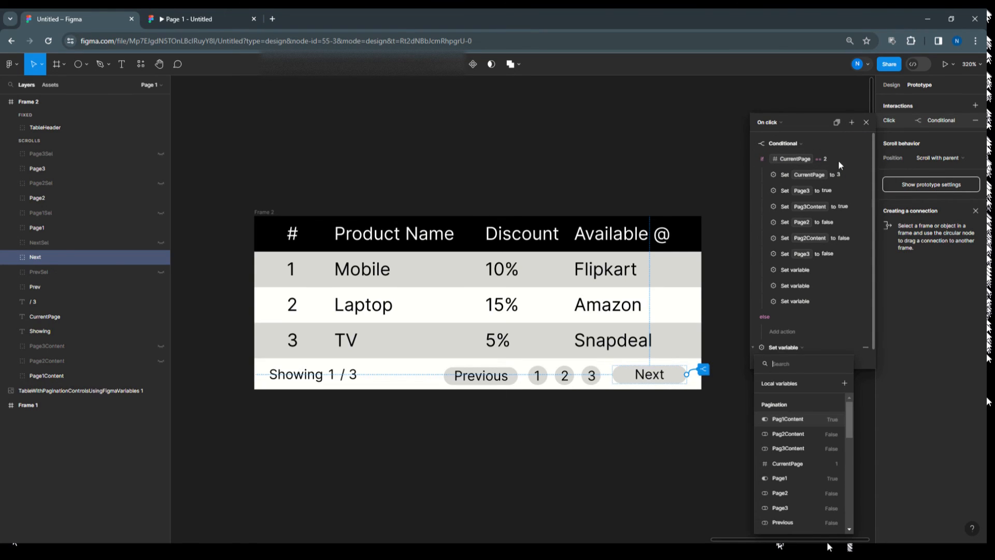
# Retarget the Page3-to-false action in the CurrentPage == 2 branch to Page1, keeping the value false.
pyautogui.click(786, 269)
pyautogui.click(785, 268)
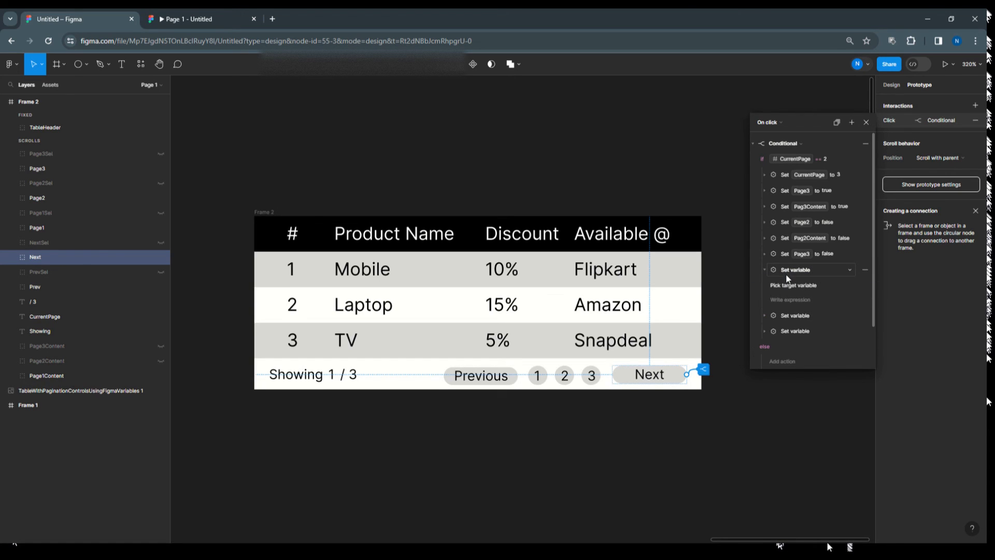
pyautogui.click(792, 285)
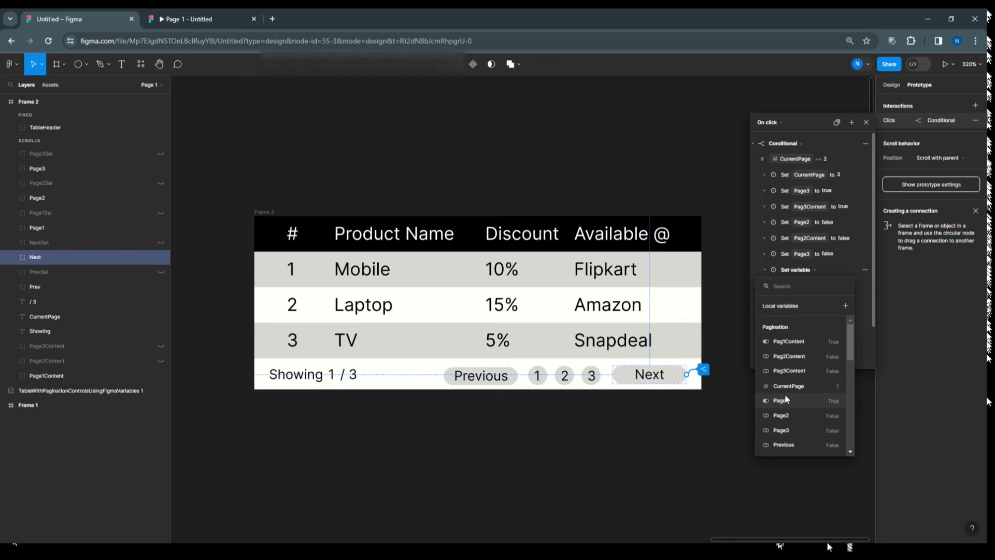
pyautogui.click(802, 254)
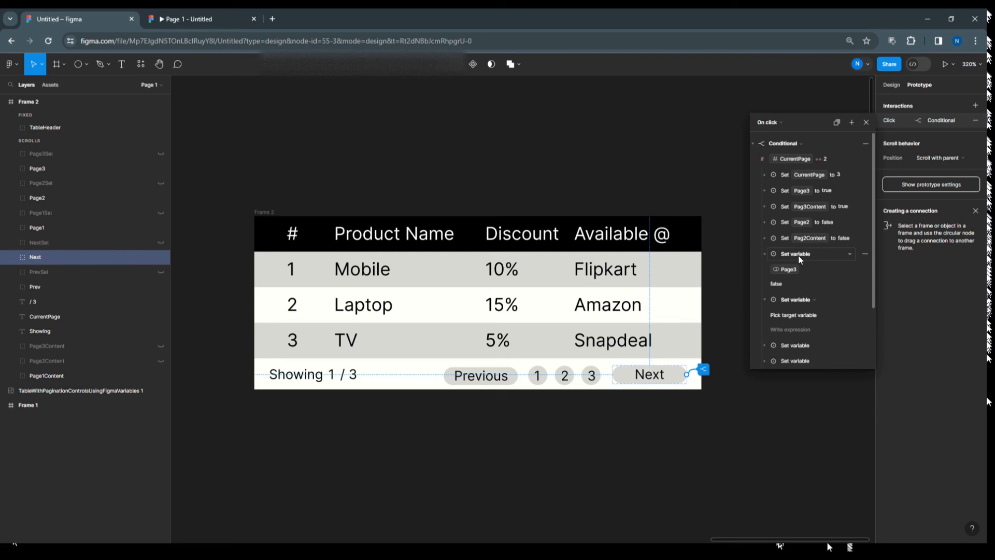
pyautogui.click(786, 270)
pyautogui.click(788, 354)
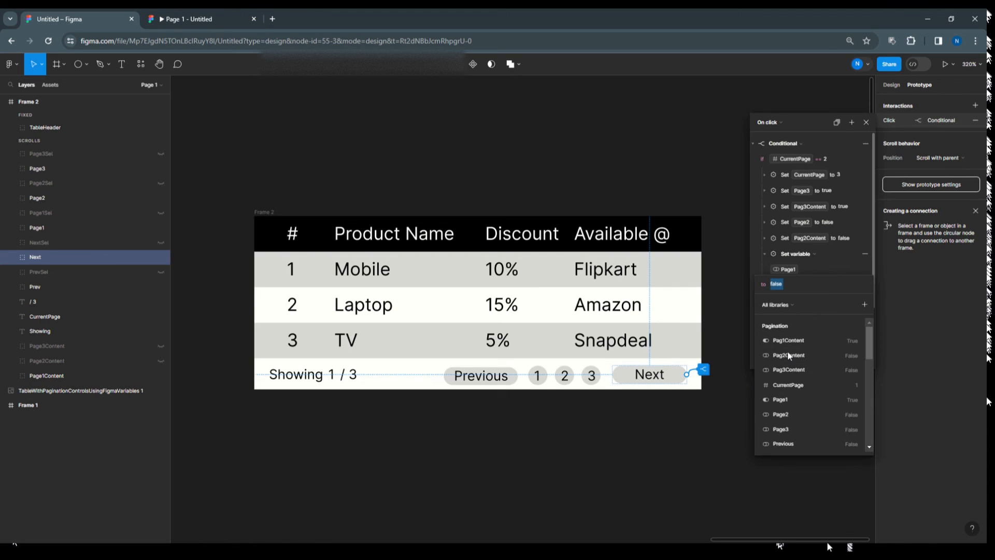
pyautogui.click(829, 249)
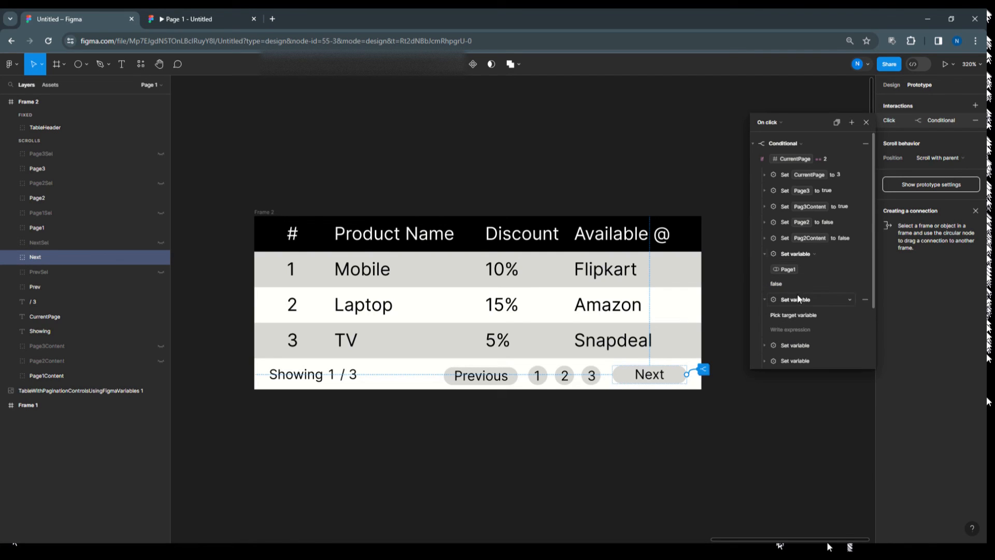
# Make the first unassigned Set variable action in the CurrentPage == 2 branch set Page2 to false.
pyautogui.scroll(-2, 798, 299)
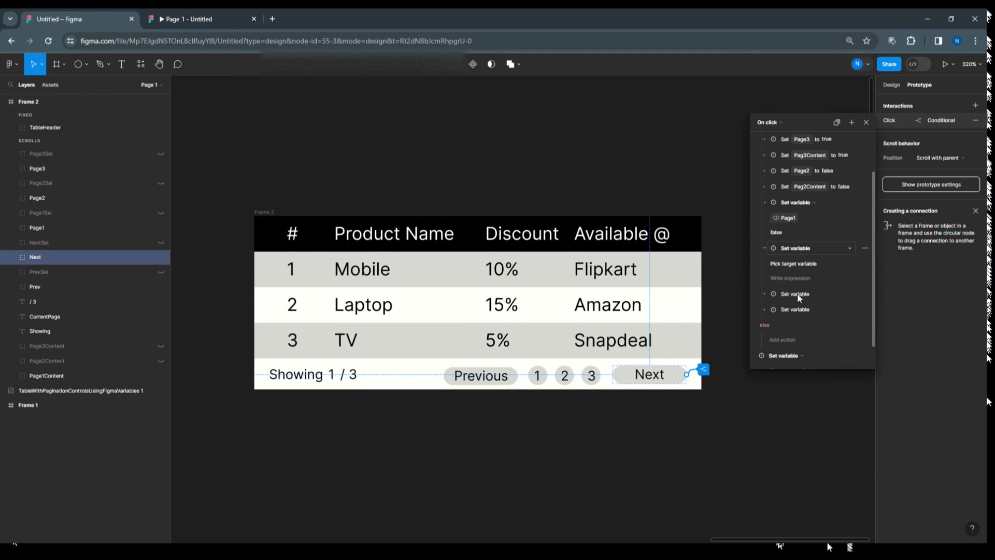
pyautogui.click(793, 262)
pyautogui.click(791, 392)
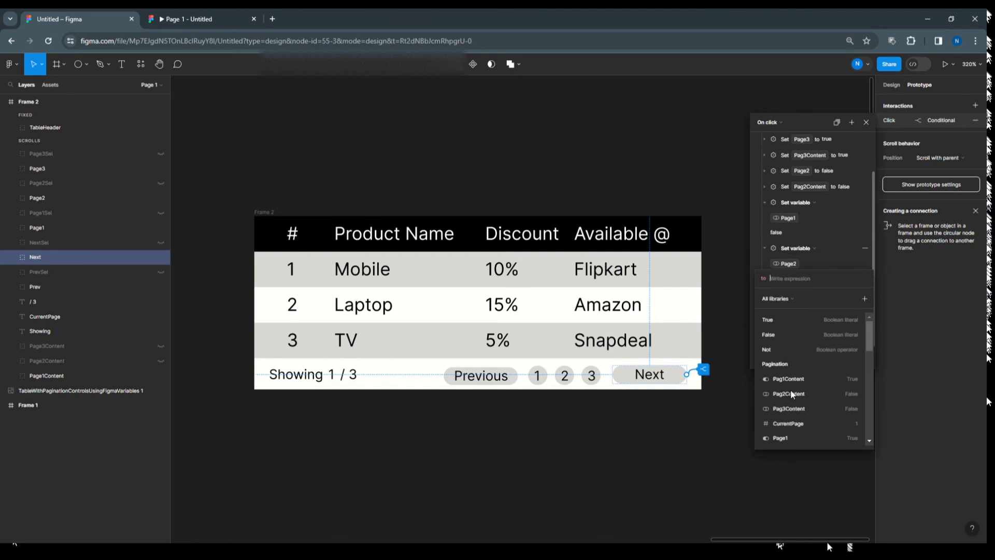
pyautogui.click(784, 333)
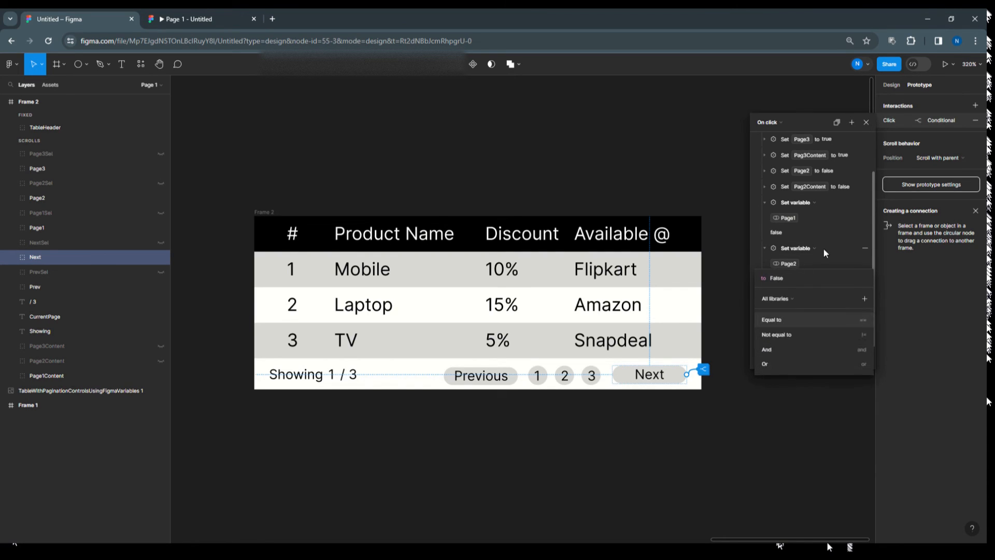
# Make the next unassigned Set variable action in the CurrentPage == 2 branch set ProPaginationControl's Pag2Content to false.
pyautogui.scroll(-2, 800, 275)
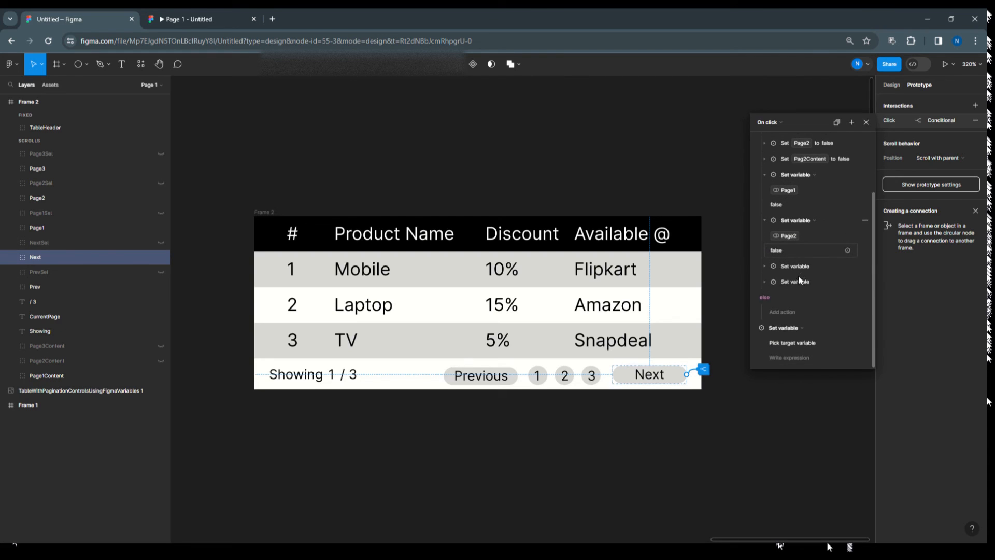
pyautogui.click(767, 266)
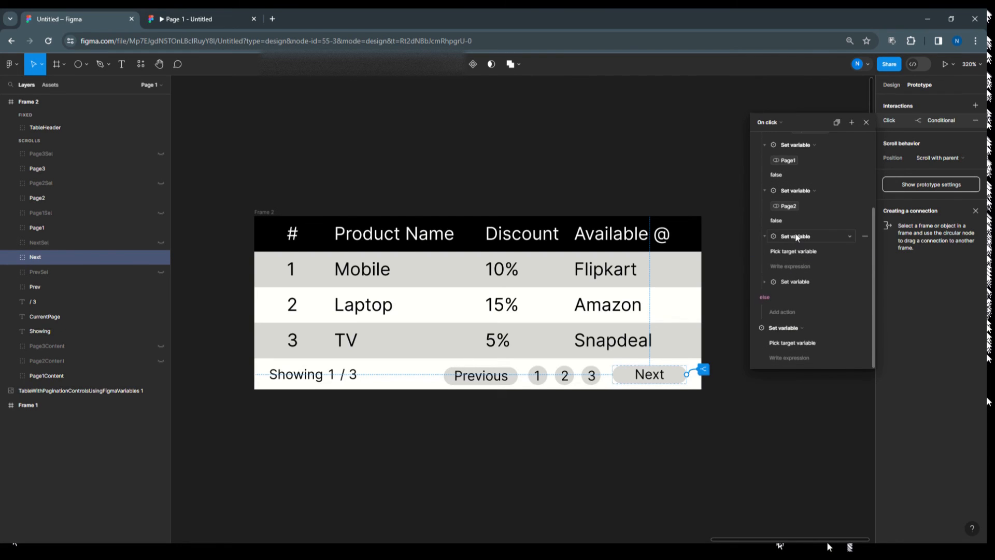
pyautogui.click(797, 252)
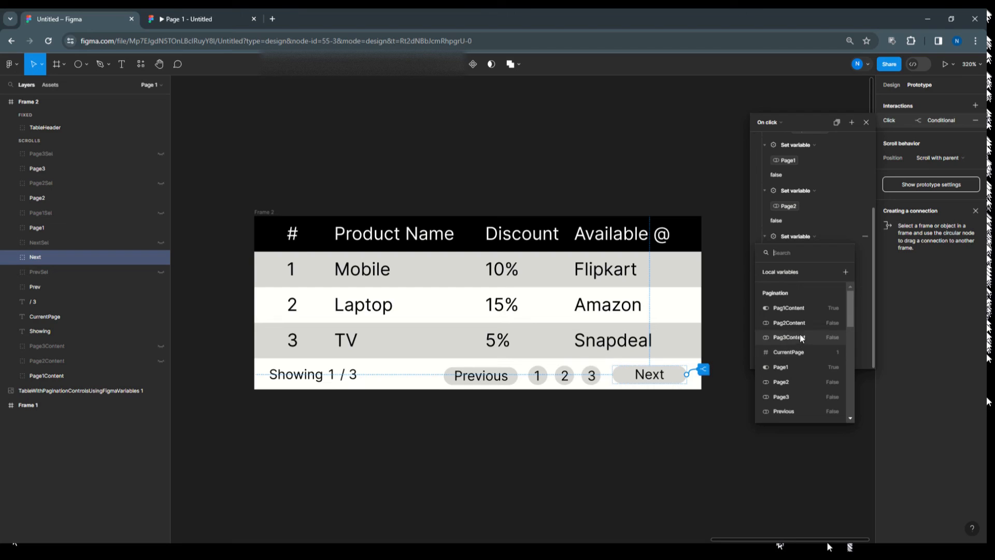
pyautogui.scroll(2, 800, 333)
pyautogui.scroll(-3, 799, 333)
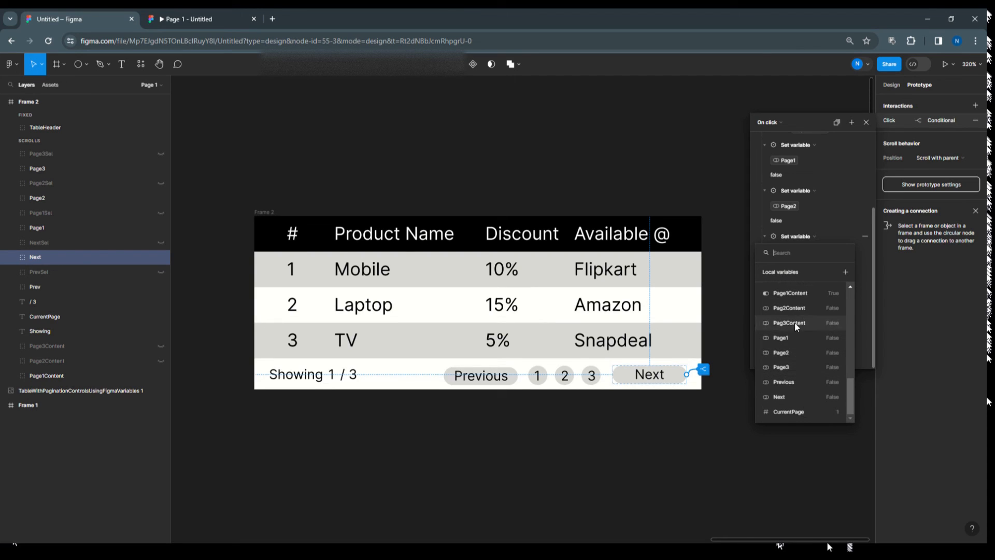
pyautogui.click(794, 309)
pyautogui.click(777, 321)
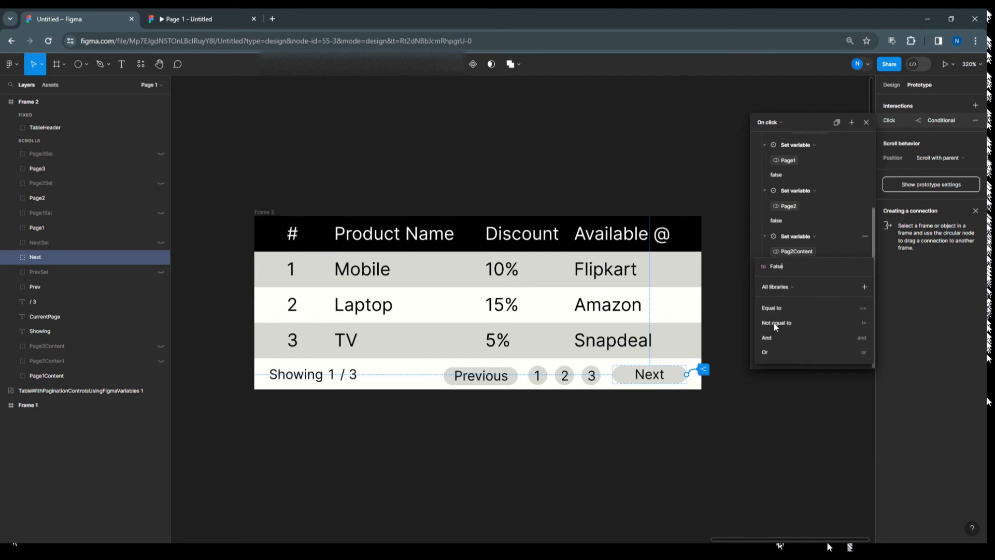
pyautogui.click(824, 222)
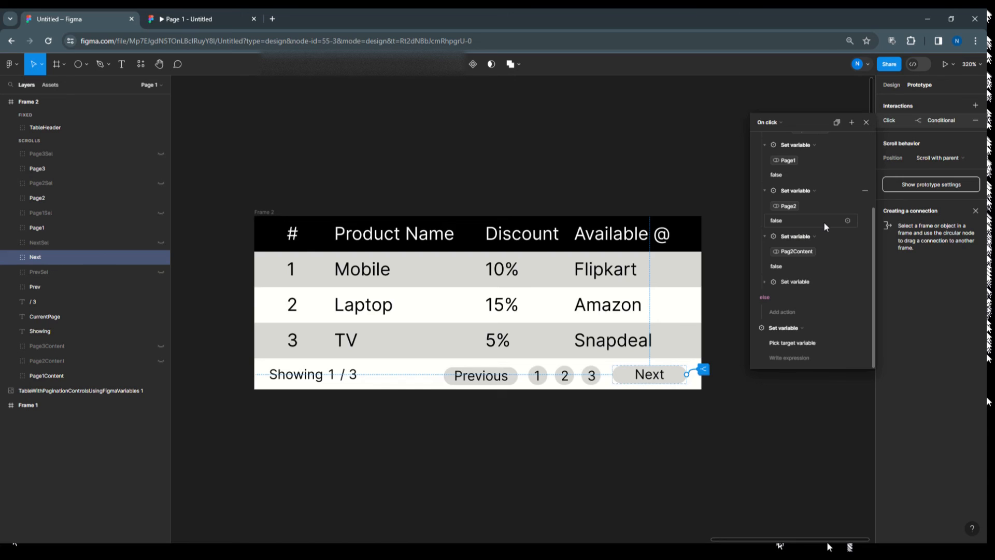
# Delete the two unassigned Set variable actions and the duplicate action that sets Page2 to false.
pyautogui.click(864, 282)
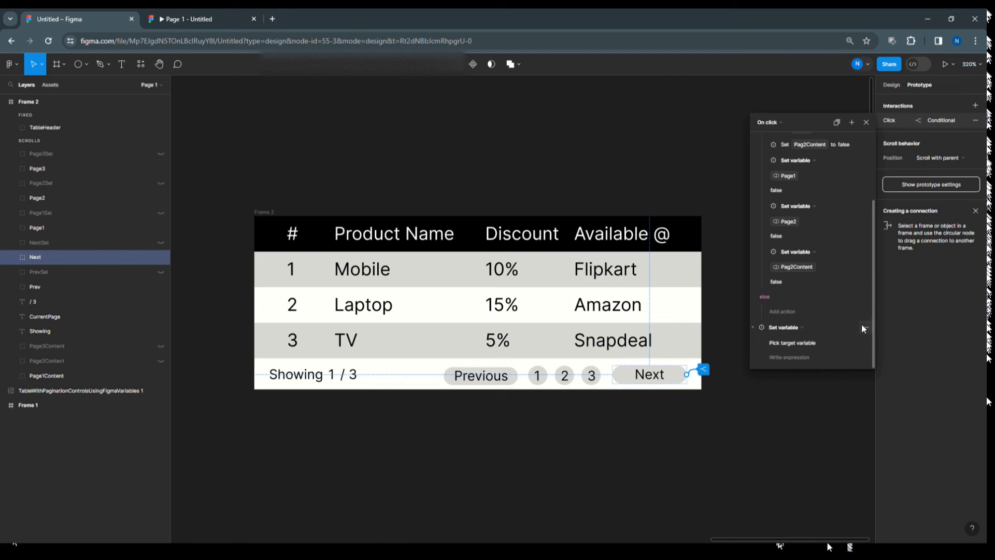
pyautogui.click(863, 328)
pyautogui.scroll(2, 817, 275)
pyautogui.scroll(-1, 817, 275)
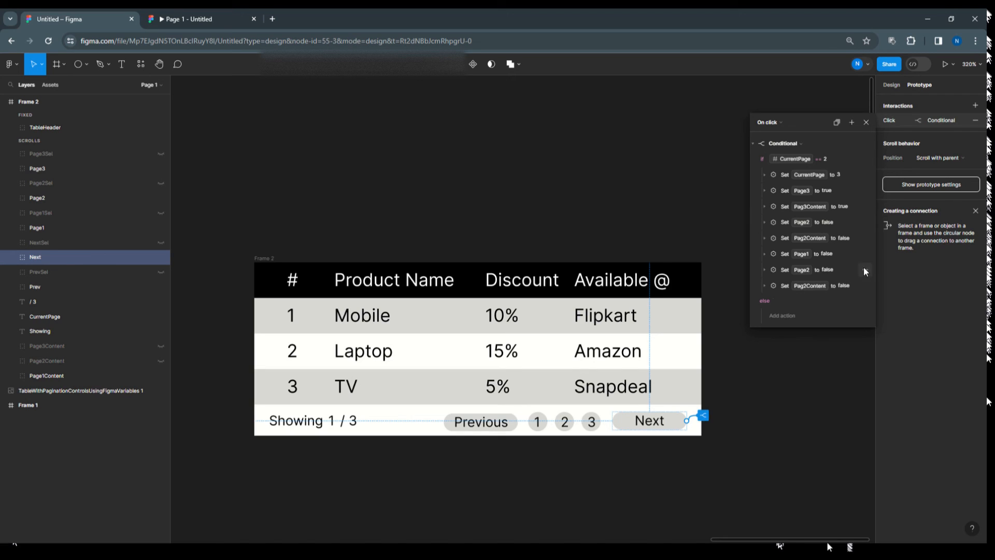
pyautogui.click(864, 270)
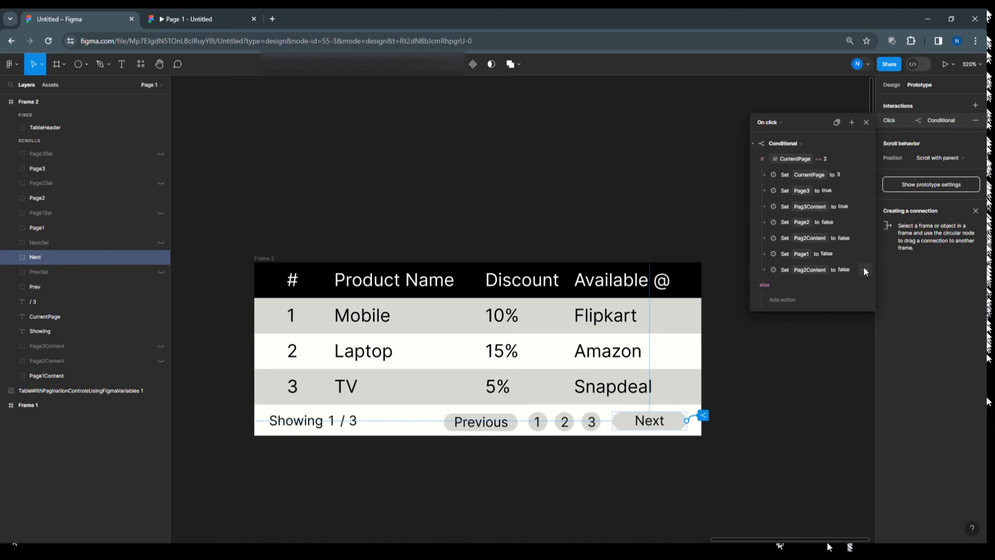
# Retarget the last Pag2Content-to-false action in the CurrentPage == 2 branch to ProPaginationControl's Page1Content, keeping the value false.
pyautogui.click(764, 270)
pyautogui.click(797, 283)
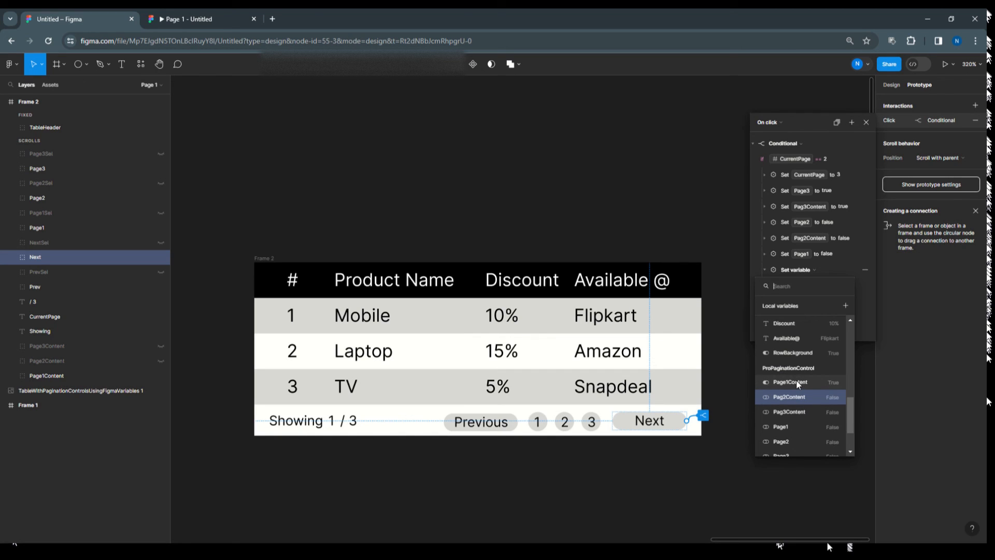
pyautogui.scroll(-3, 796, 381)
pyautogui.click(795, 329)
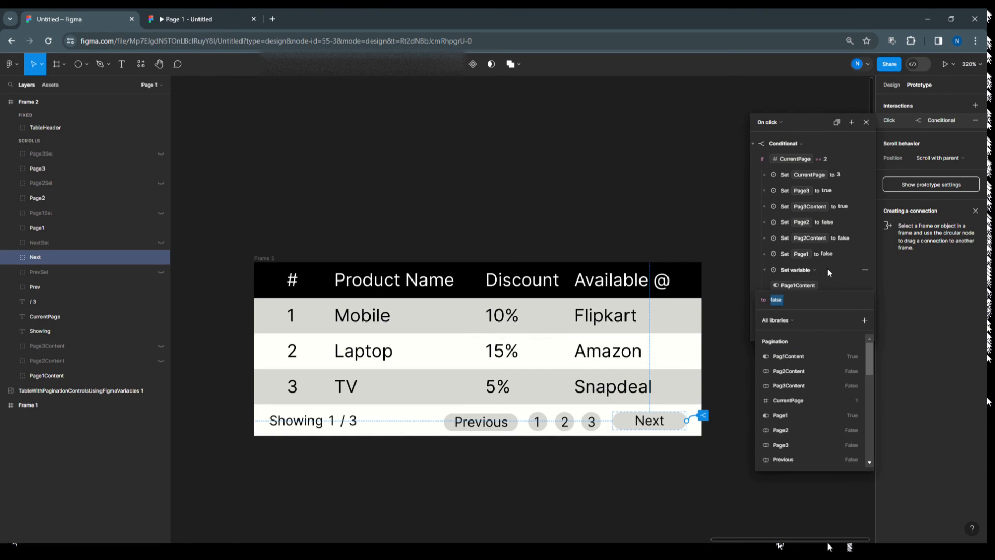
pyautogui.press('Return')
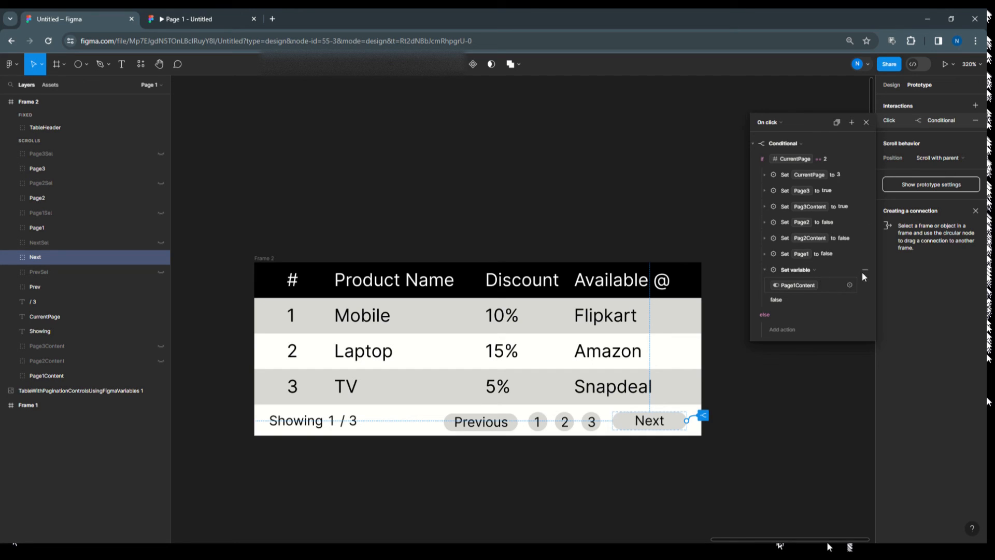
pyautogui.scroll(-3, 840, 264)
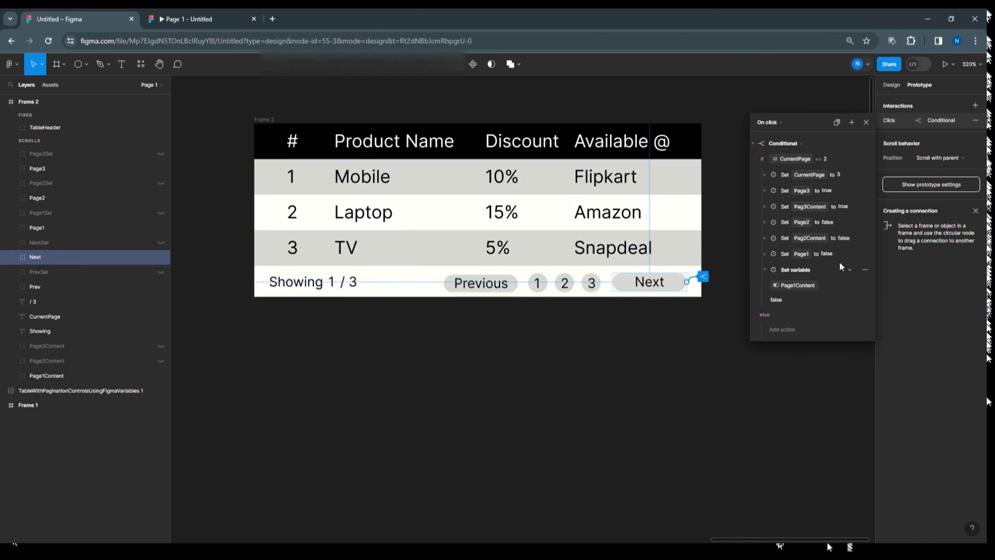
pyautogui.scroll(1, 840, 266)
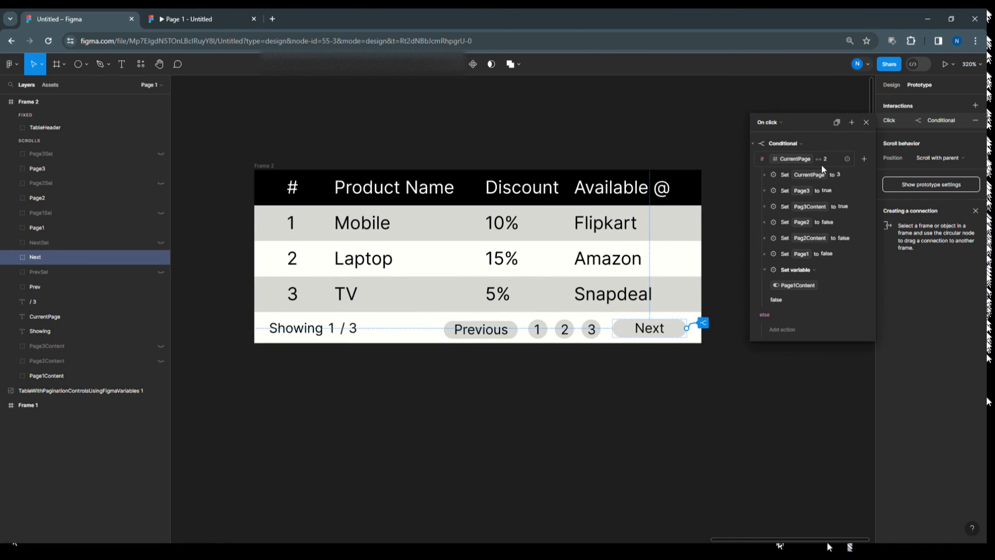
# Add a second conditional action to the Next button's click interaction with the condition CurrentPage == 1.
pyautogui.click(852, 122)
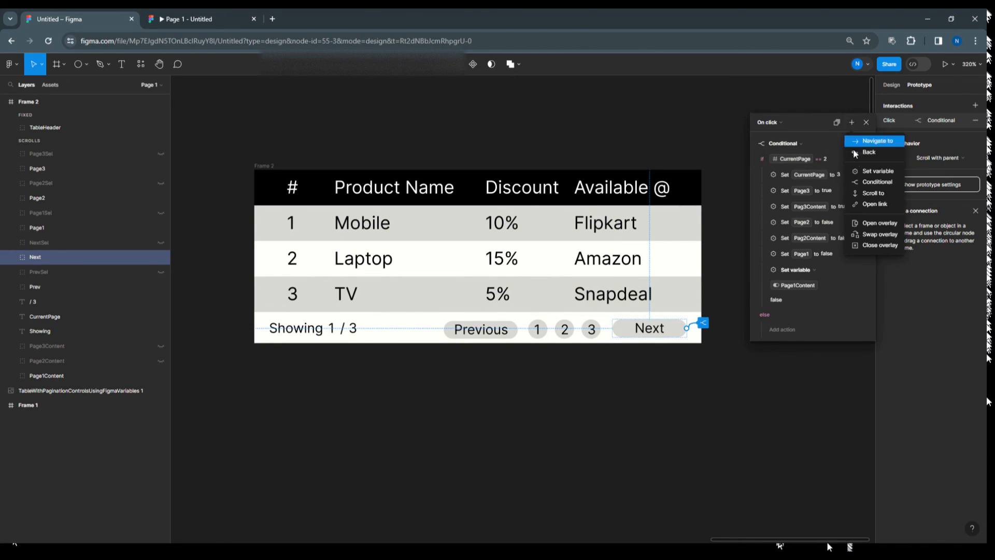
pyautogui.click(860, 183)
pyautogui.scroll(-1, 788, 343)
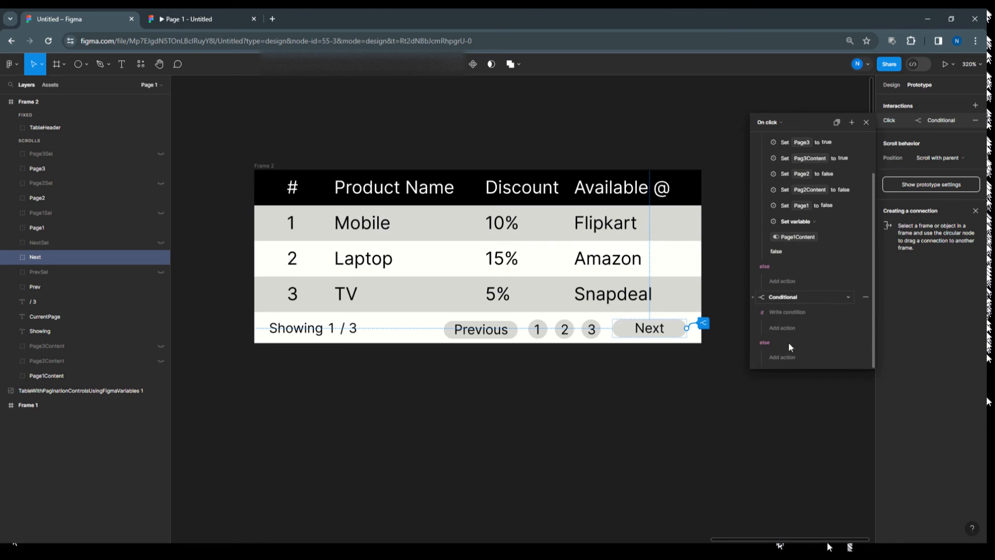
pyautogui.click(782, 312)
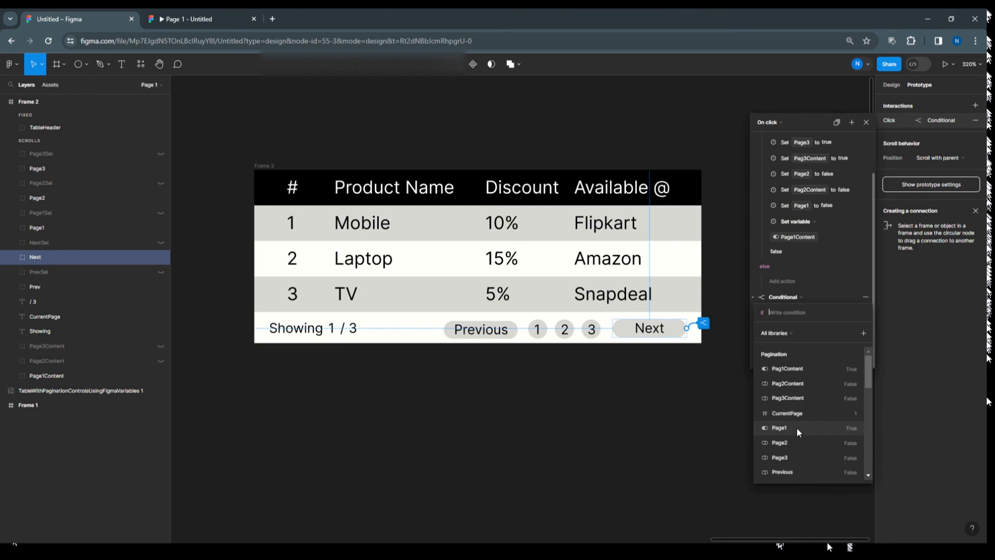
pyautogui.scroll(-2, 796, 426)
pyautogui.click(797, 472)
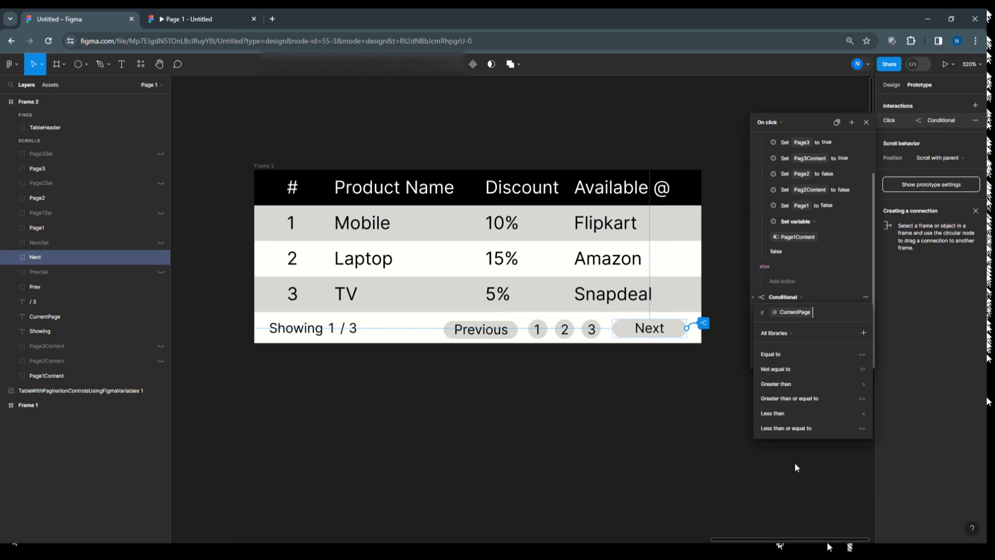
pyautogui.click(803, 353)
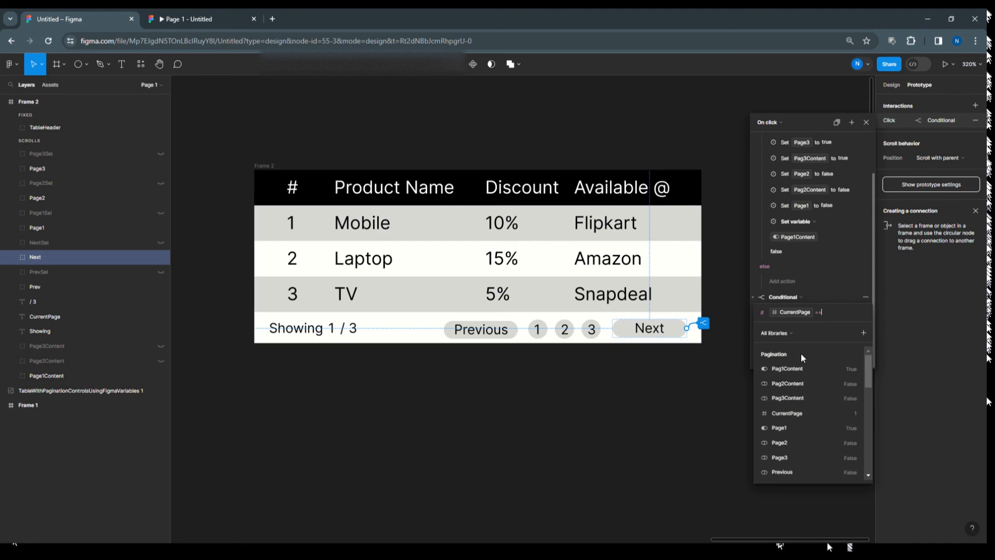
pyautogui.write('1')
pyautogui.press('Return')
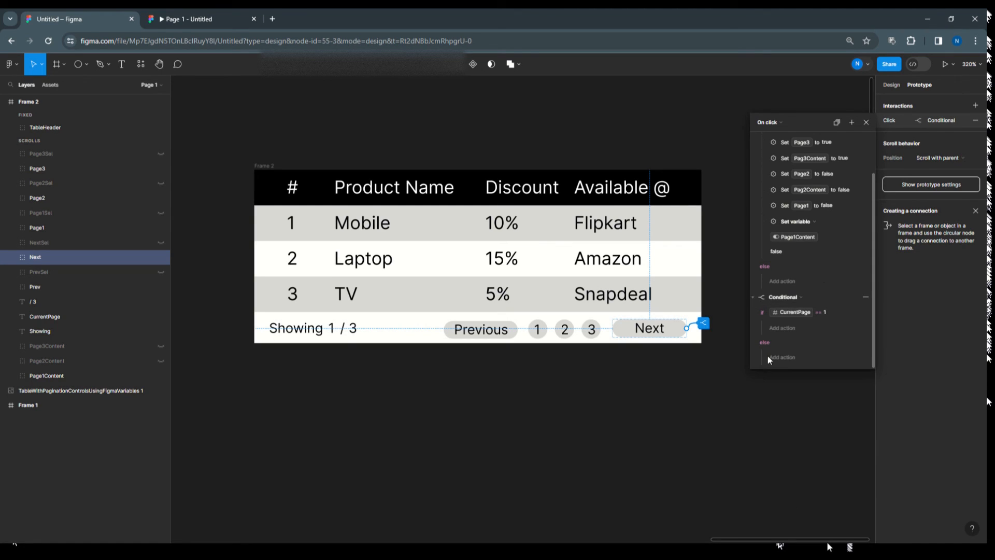
# Add a Set variable action to the CurrentPage == 1 branch that sets ProPaginationControl's CurrentPage to 2.
pyautogui.click(784, 328)
pyautogui.click(792, 382)
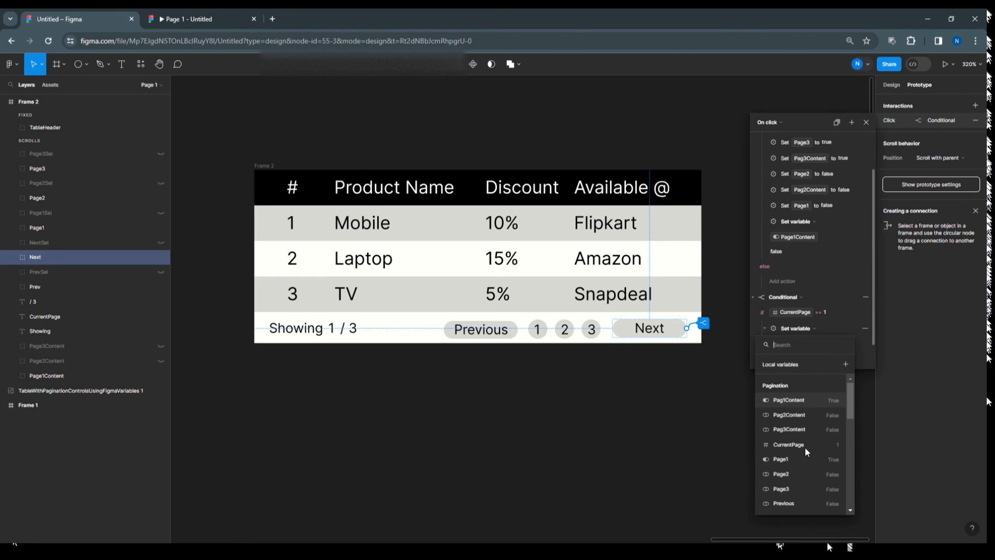
pyautogui.scroll(-5, 806, 450)
pyautogui.click(784, 503)
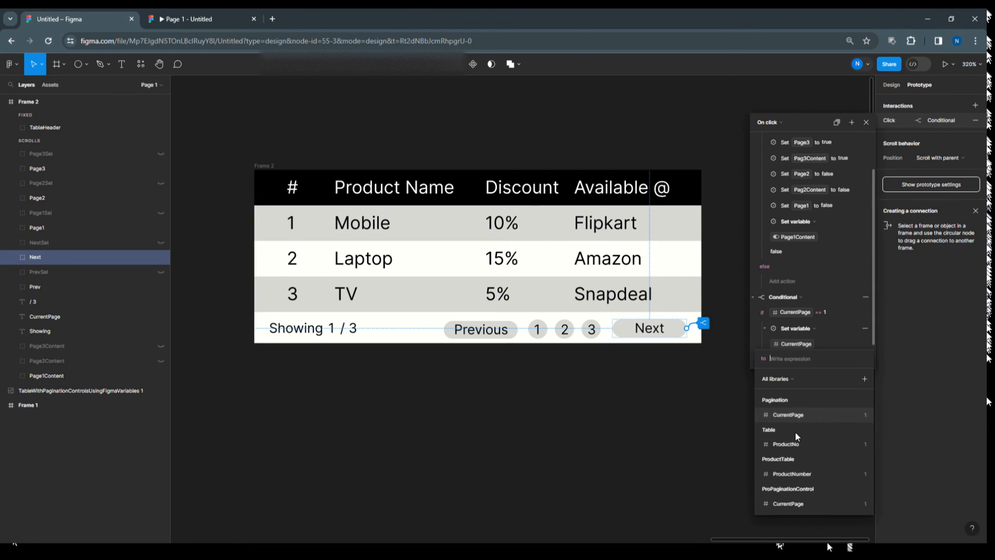
pyautogui.write('2')
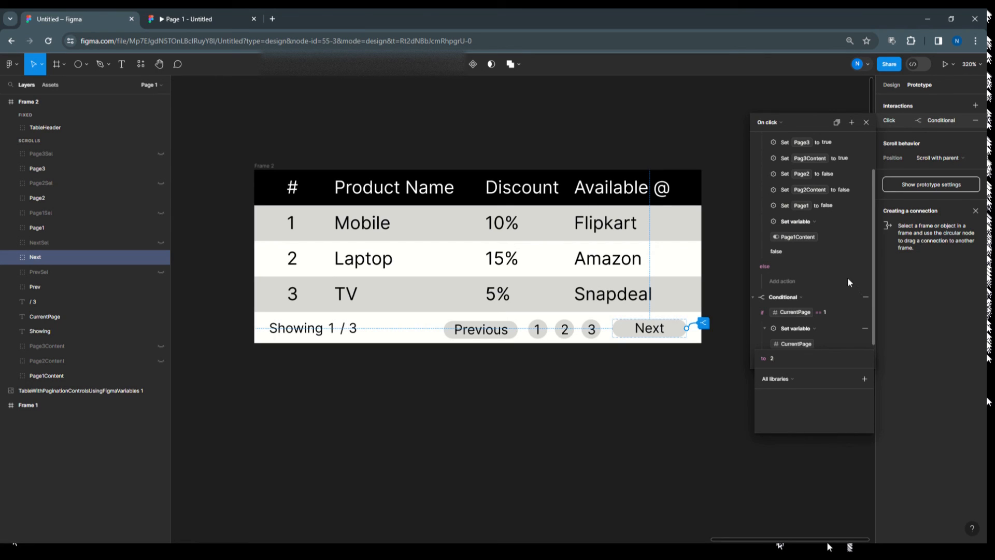
pyautogui.press('Return')
# Add a Set variable action to the CurrentPage == 1 branch that sets ProPaginationControl's Page2 to true.
pyautogui.scroll(-1, 799, 338)
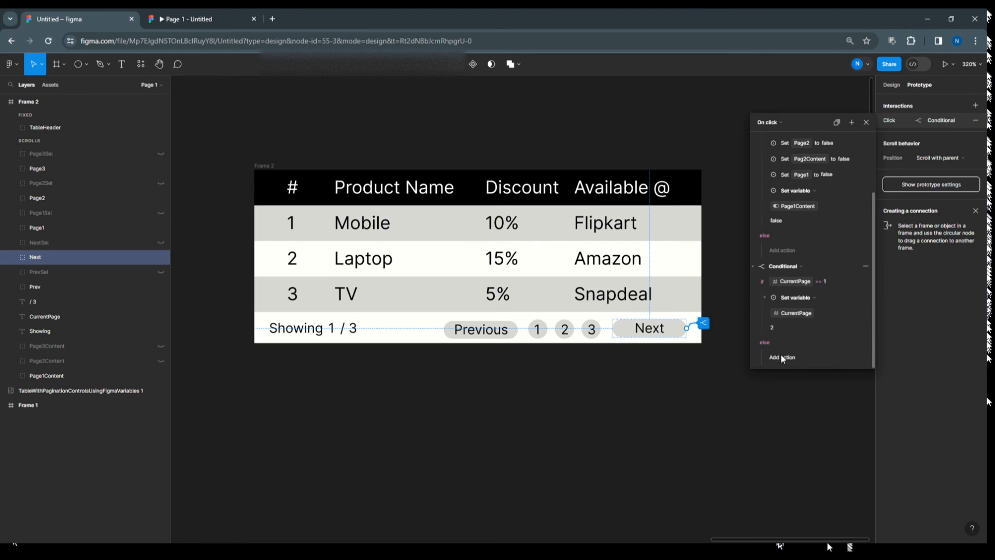
pyautogui.click(863, 281)
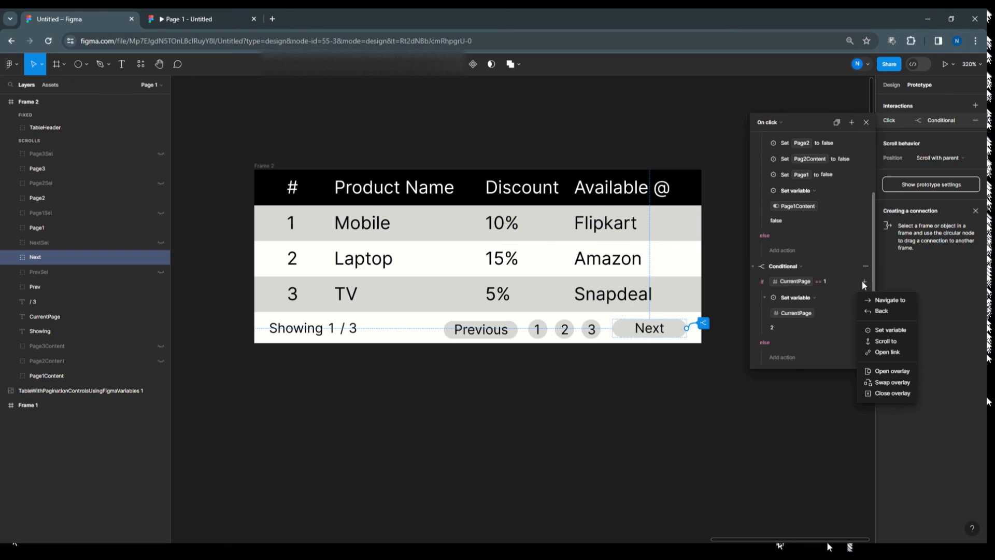
pyautogui.click(869, 328)
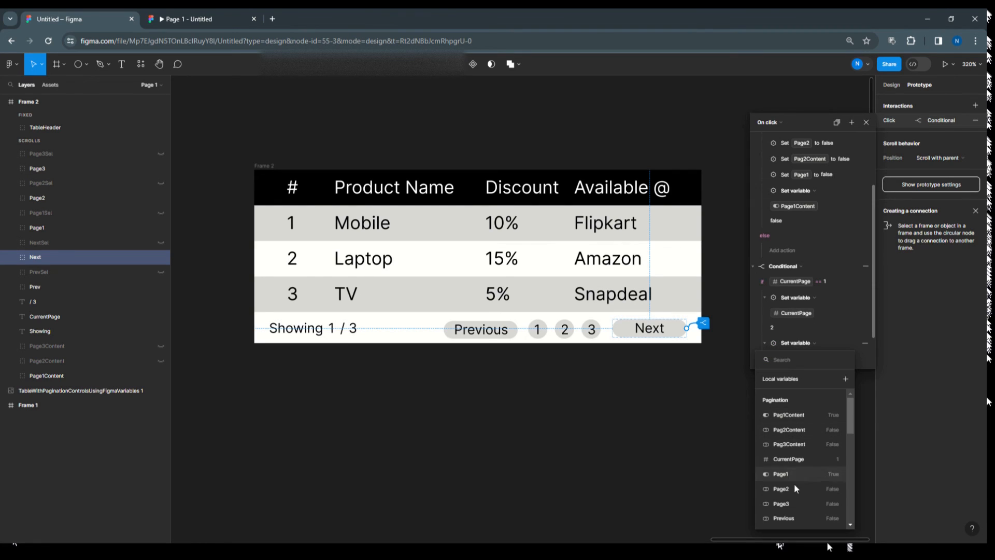
pyautogui.scroll(-3, 794, 483)
pyautogui.click(790, 457)
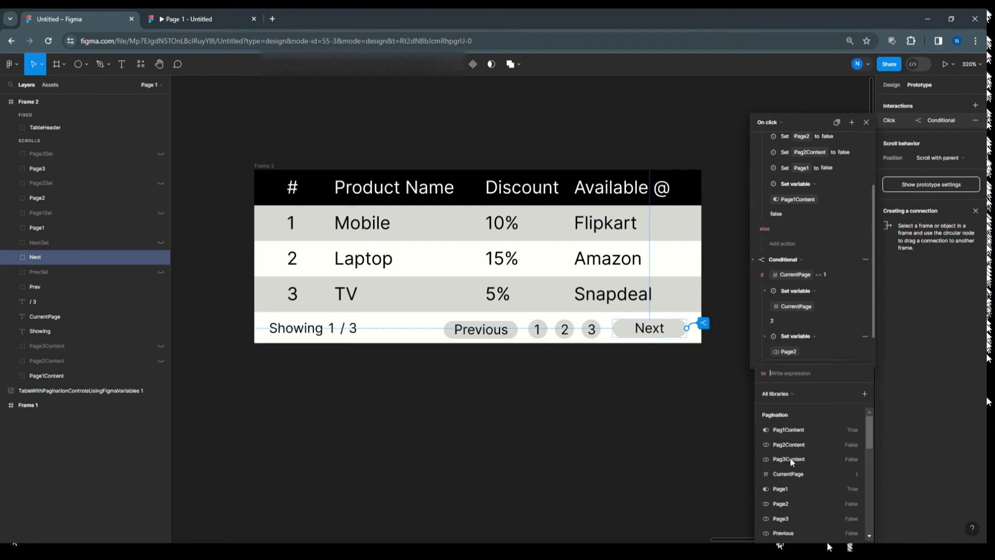
pyautogui.click(772, 415)
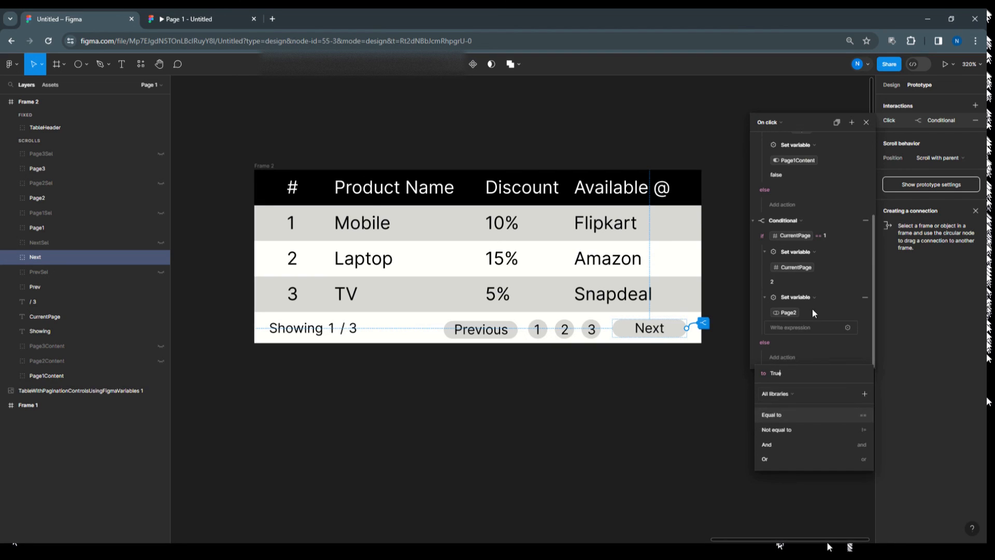
# Add a Set variable action to the CurrentPage == 1 branch that sets ProPaginationControl's Pag2Content to true.
pyautogui.click(864, 235)
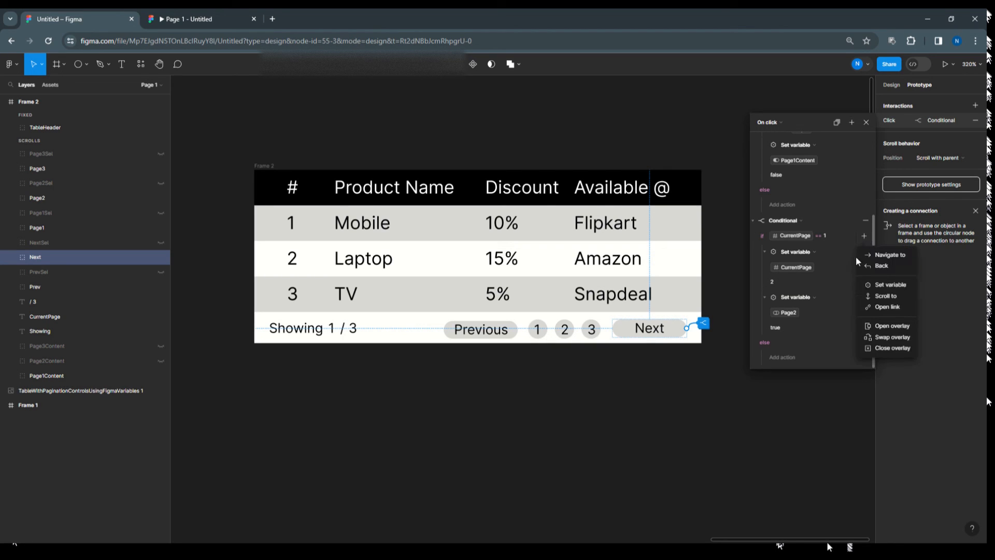
pyautogui.click(902, 284)
pyautogui.scroll(-1, 795, 399)
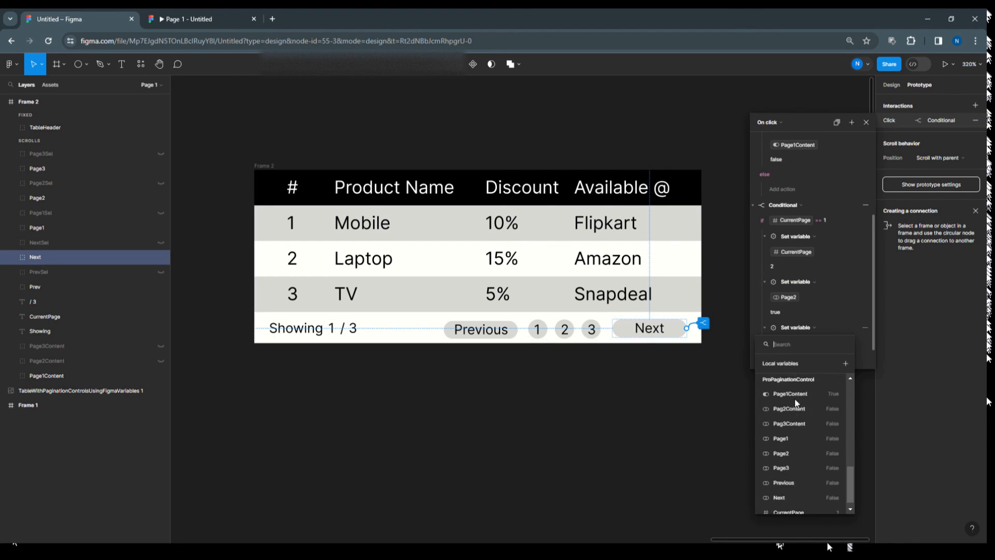
pyautogui.click(795, 397)
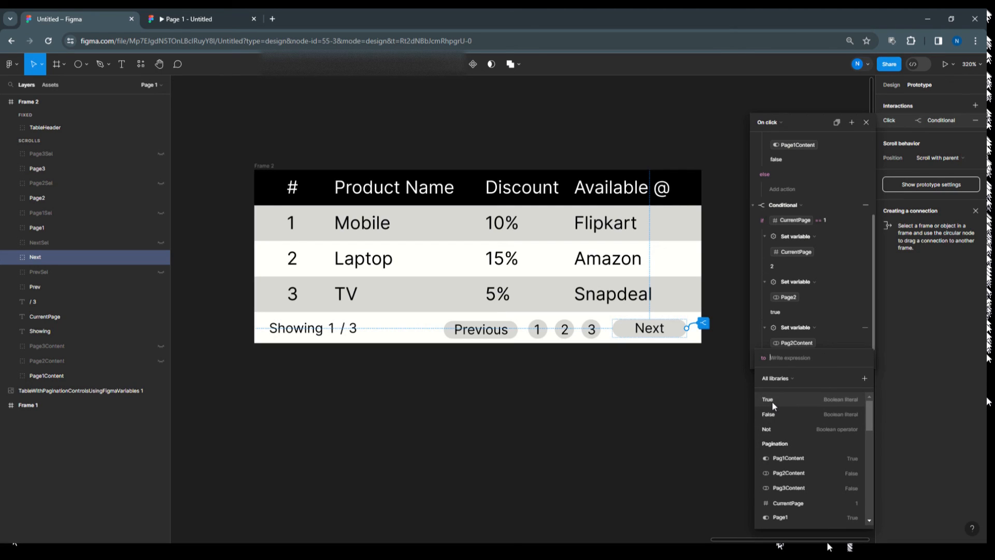
pyautogui.click(772, 400)
# Add a Set variable action to the CurrentPage == 1 branch that sets ProPaginationControl's Page1 to false.
pyautogui.scroll(-1, 839, 247)
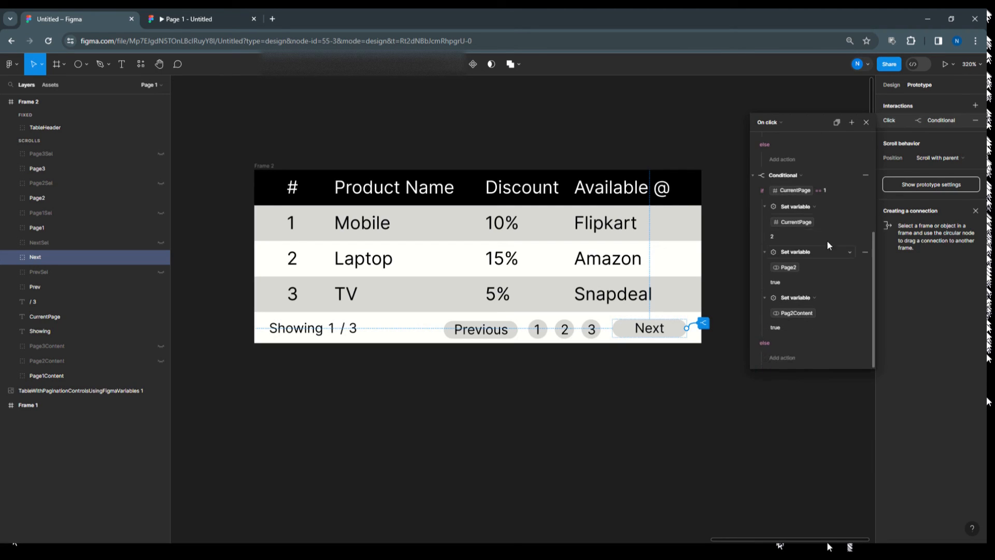
pyautogui.click(862, 193)
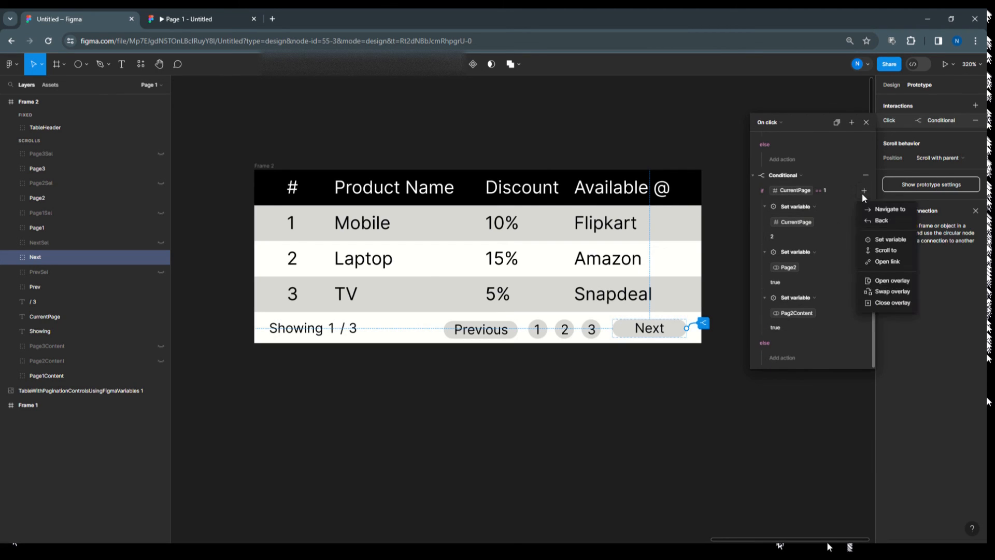
pyautogui.click(869, 236)
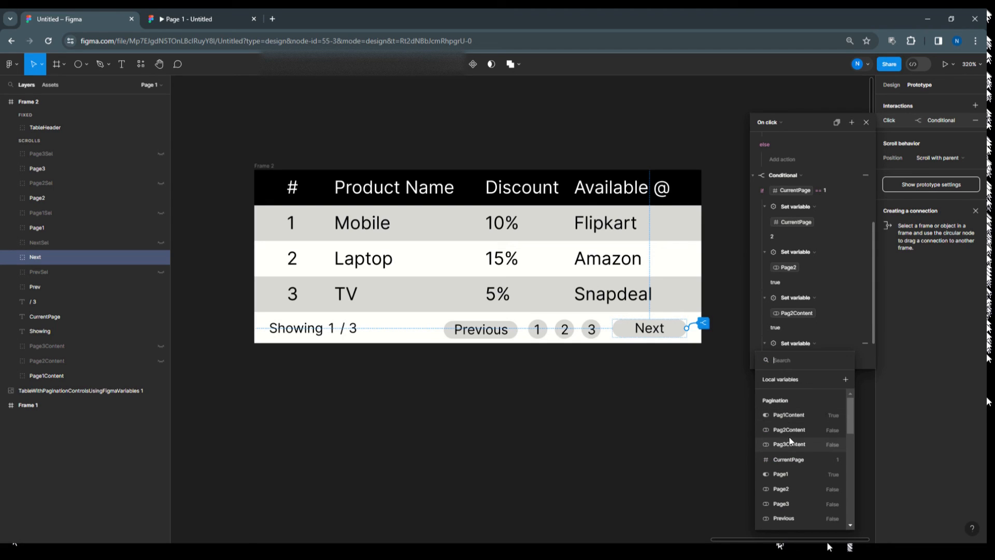
pyautogui.scroll(-3, 790, 443)
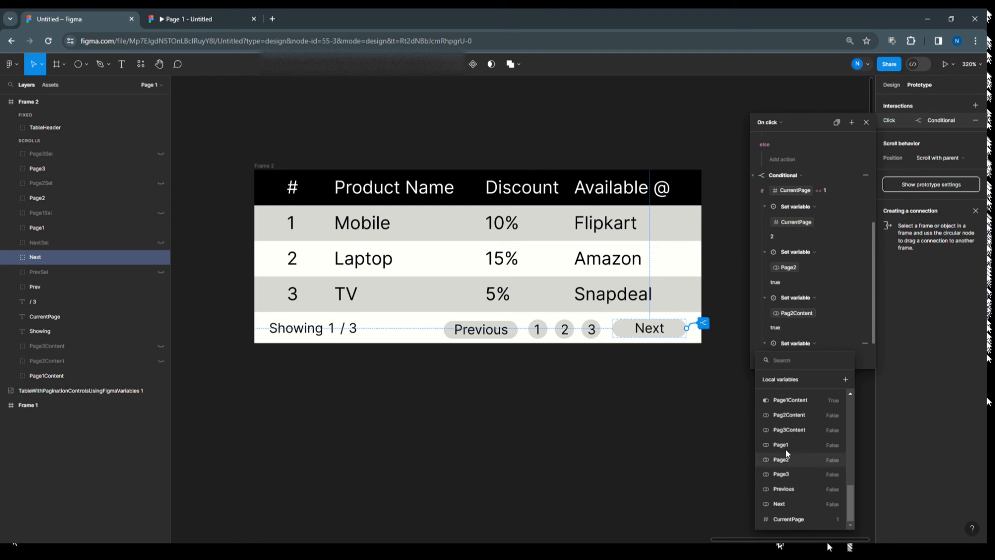
pyautogui.click(786, 446)
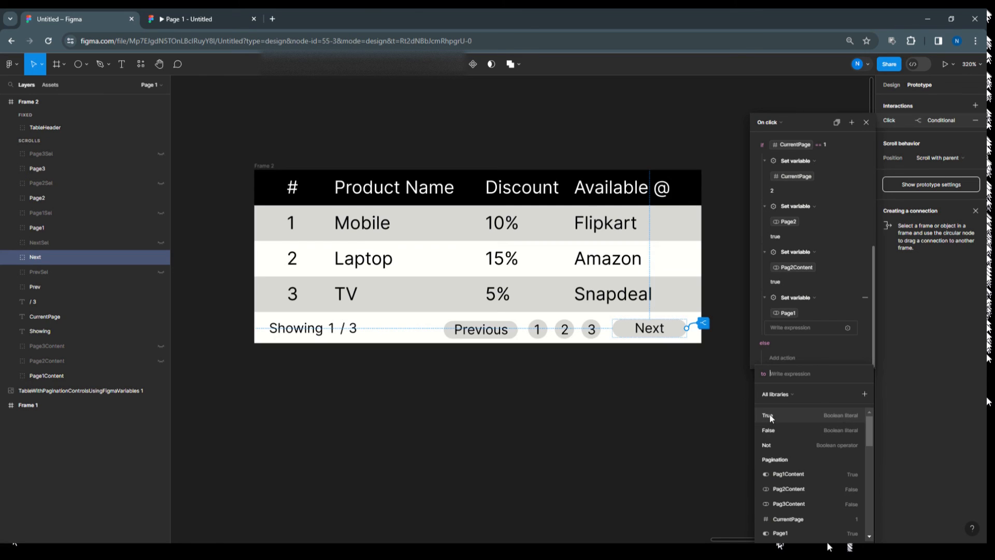
pyautogui.write('false')
pyautogui.press('Return')
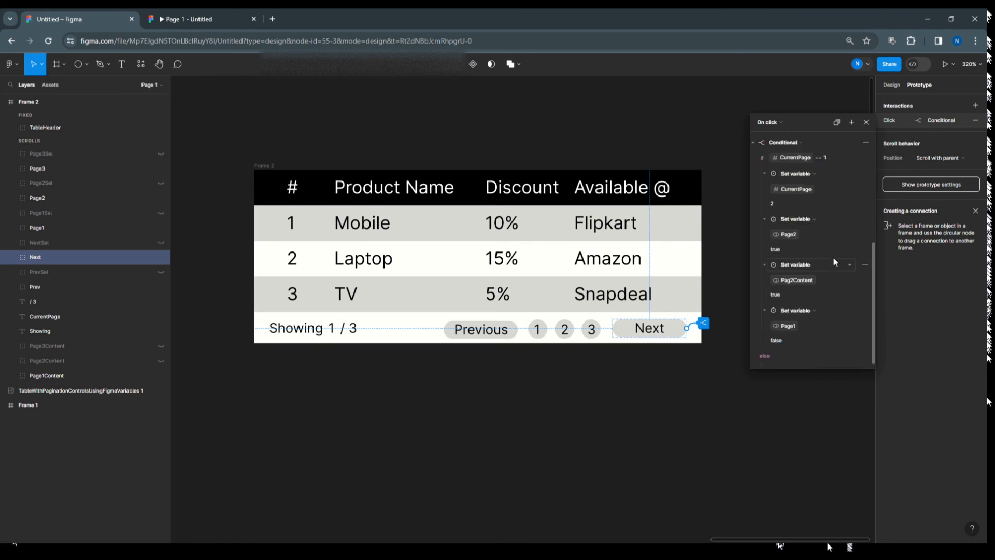
# Add a Set variable action to the CurrentPage == 1 branch that sets ProPaginationControl's Page1Content to false.
pyautogui.click(863, 248)
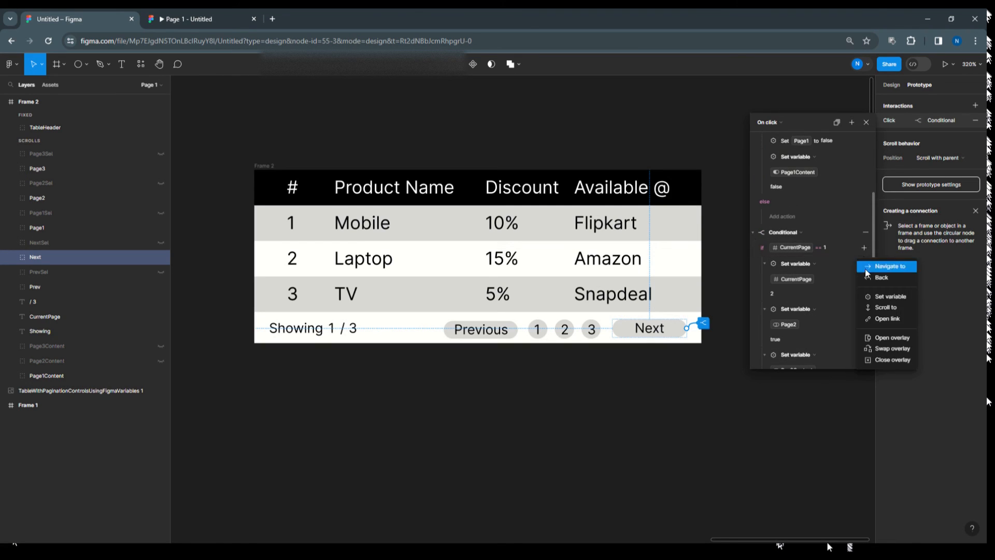
pyautogui.click(873, 295)
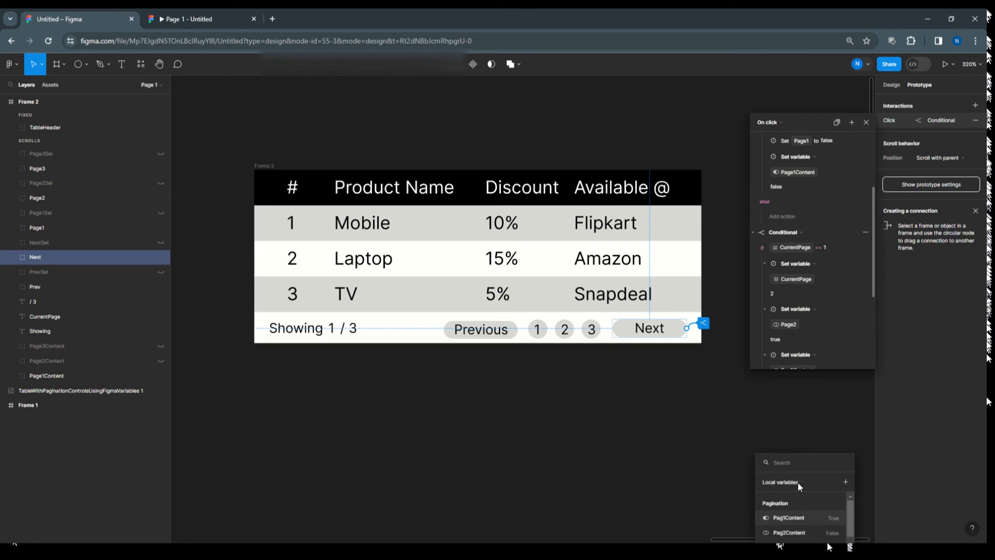
pyautogui.press('Escape')
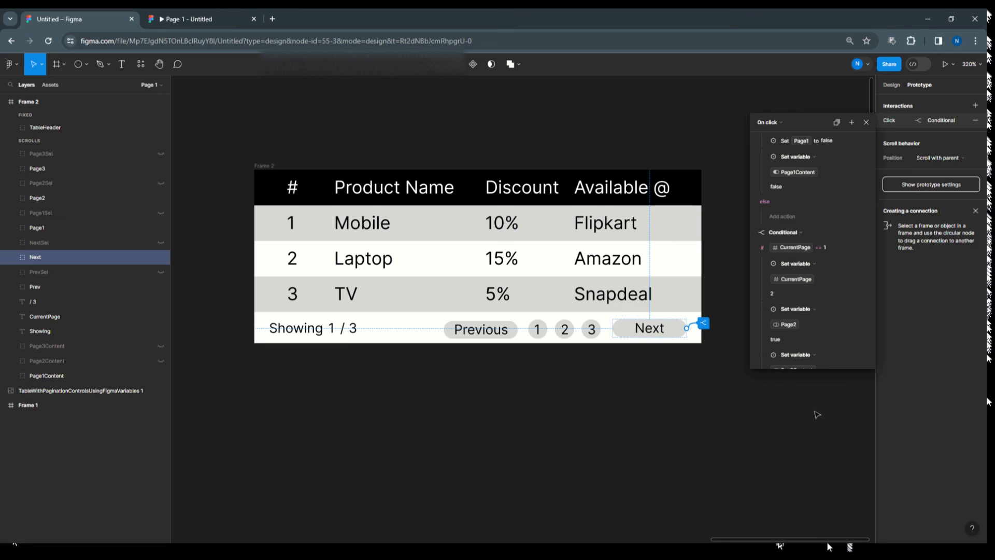
pyautogui.scroll(-3, 806, 346)
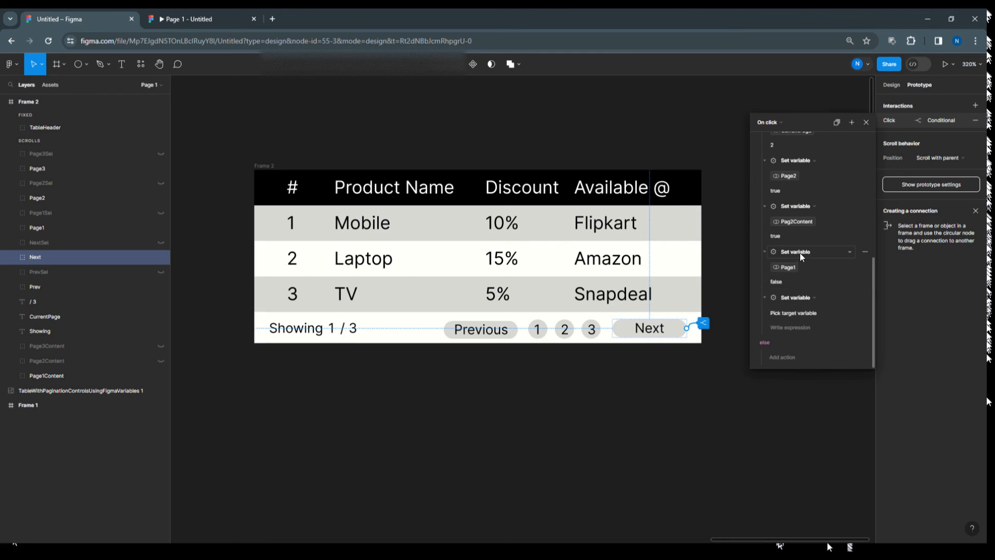
pyautogui.click(795, 313)
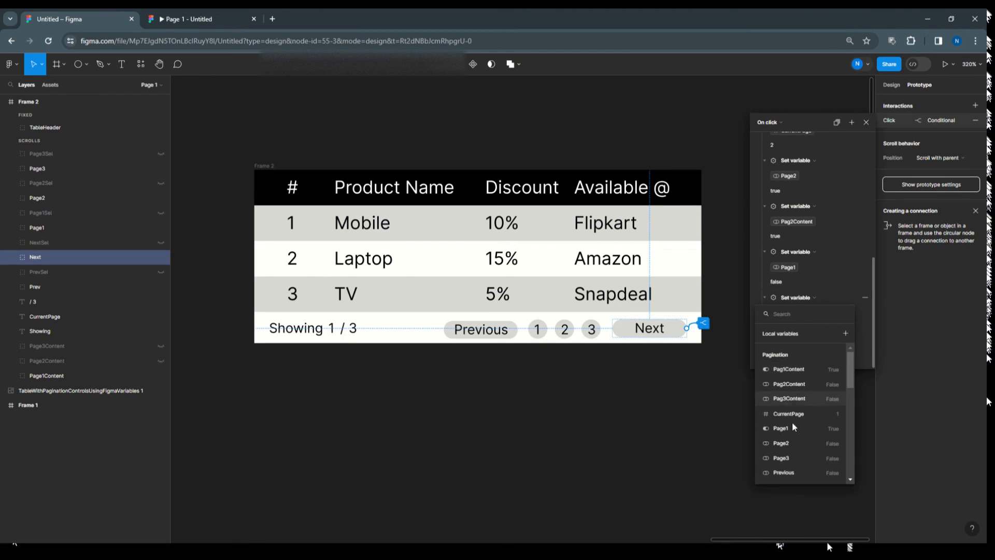
pyautogui.scroll(-5, 802, 439)
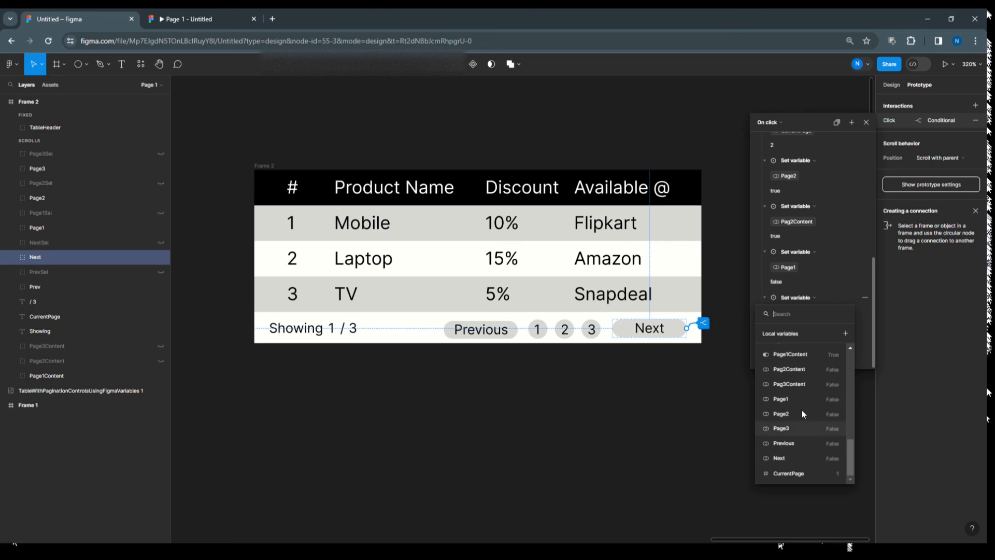
pyautogui.click(802, 353)
pyautogui.click(777, 383)
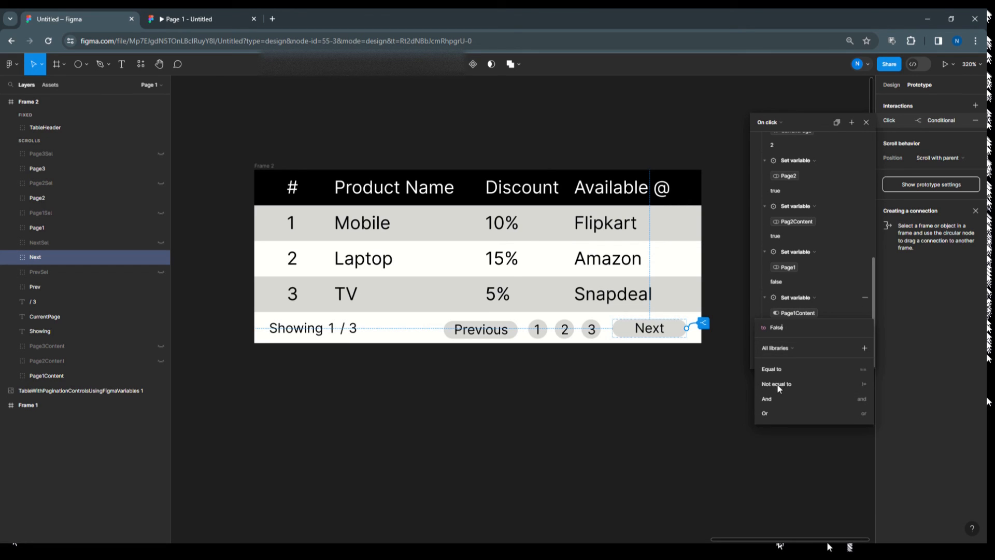
# Add a Set variable action to the CurrentPage == 1 branch that sets ProPaginationControl's Page3 to false.
pyautogui.click(829, 262)
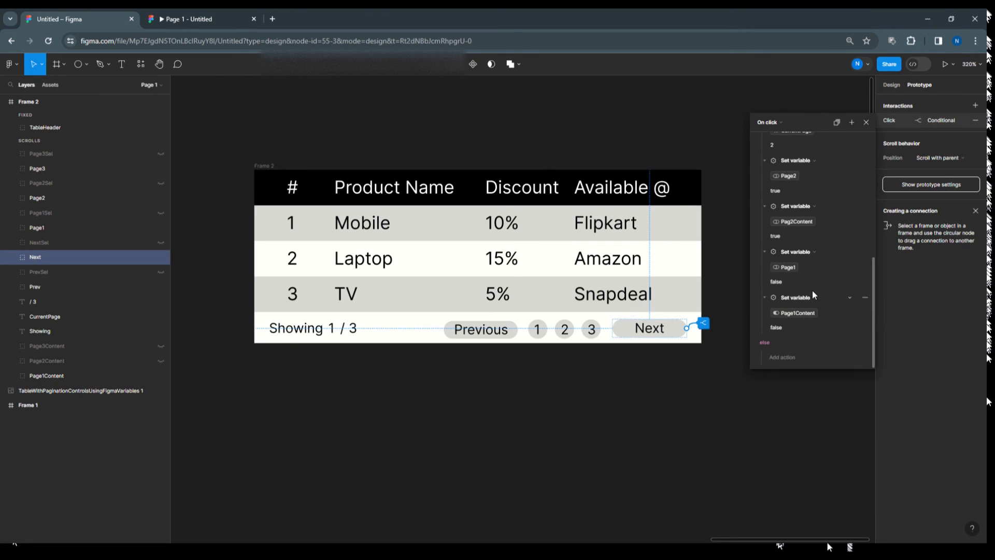
pyautogui.scroll(3, 813, 295)
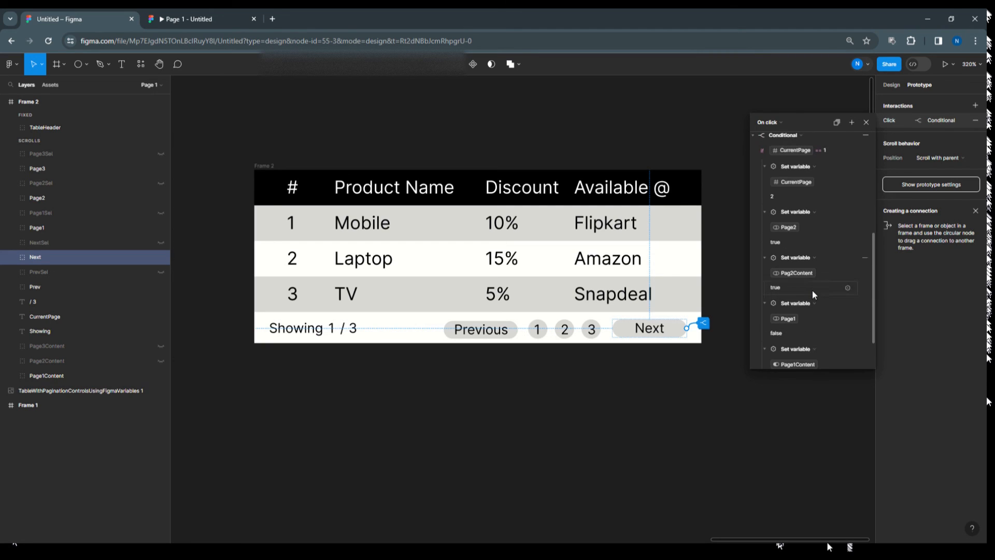
pyautogui.scroll(-3, 813, 295)
pyautogui.scroll(2, 813, 294)
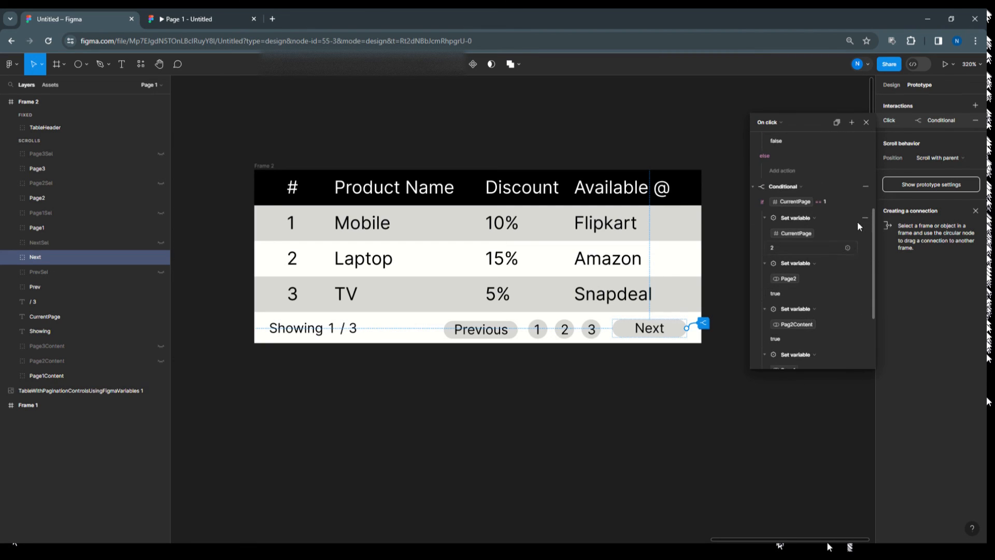
pyautogui.click(864, 203)
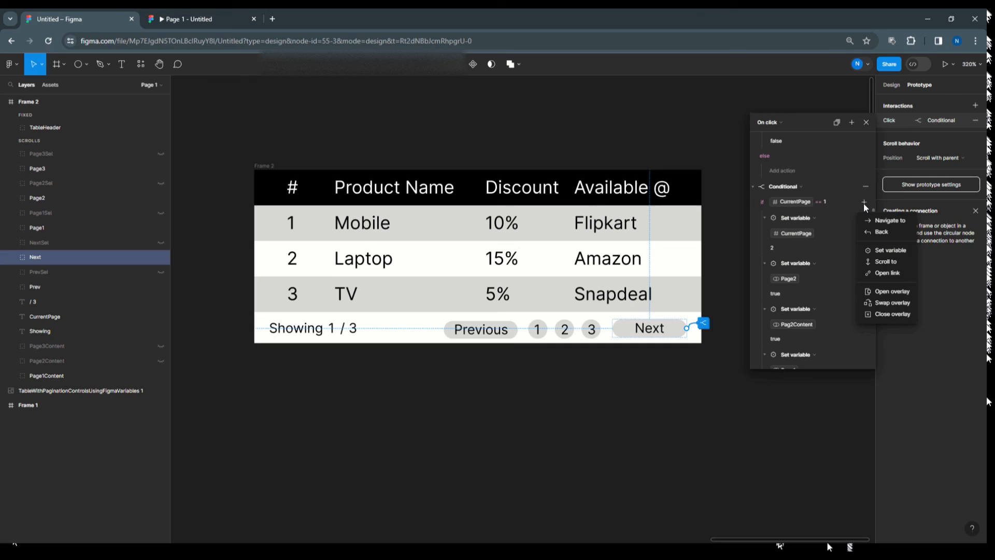
pyautogui.click(874, 250)
pyautogui.click(828, 437)
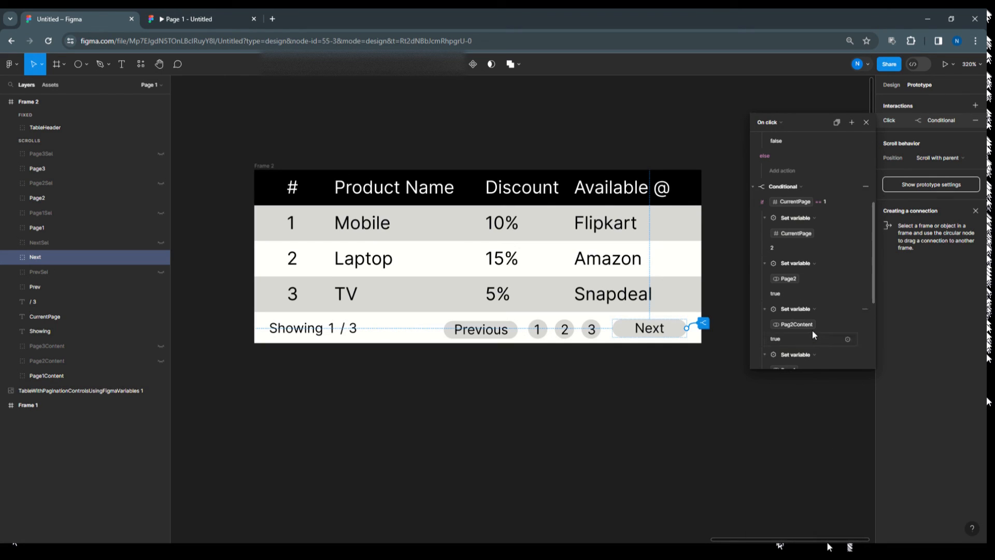
pyautogui.scroll(-3, 813, 331)
pyautogui.click(795, 312)
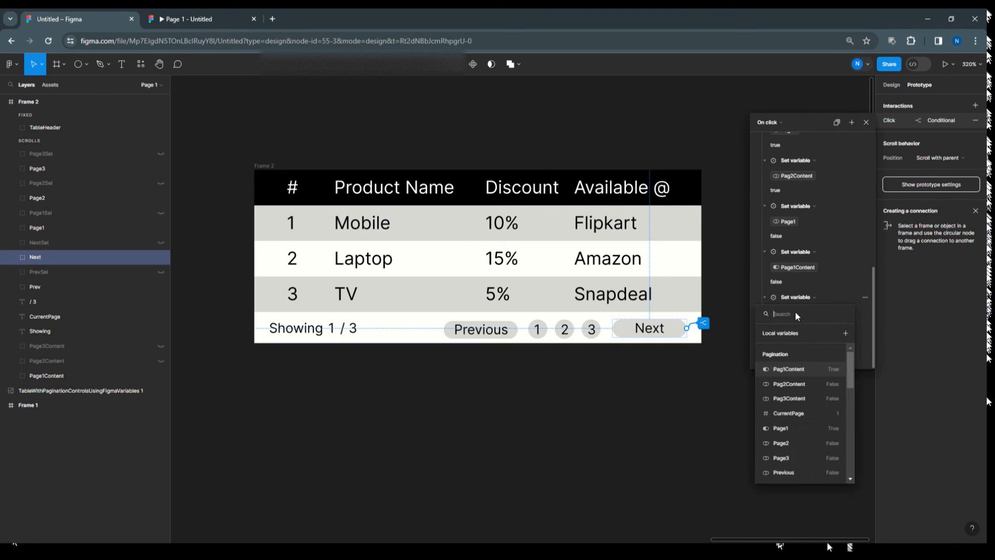
pyautogui.scroll(-2, 795, 431)
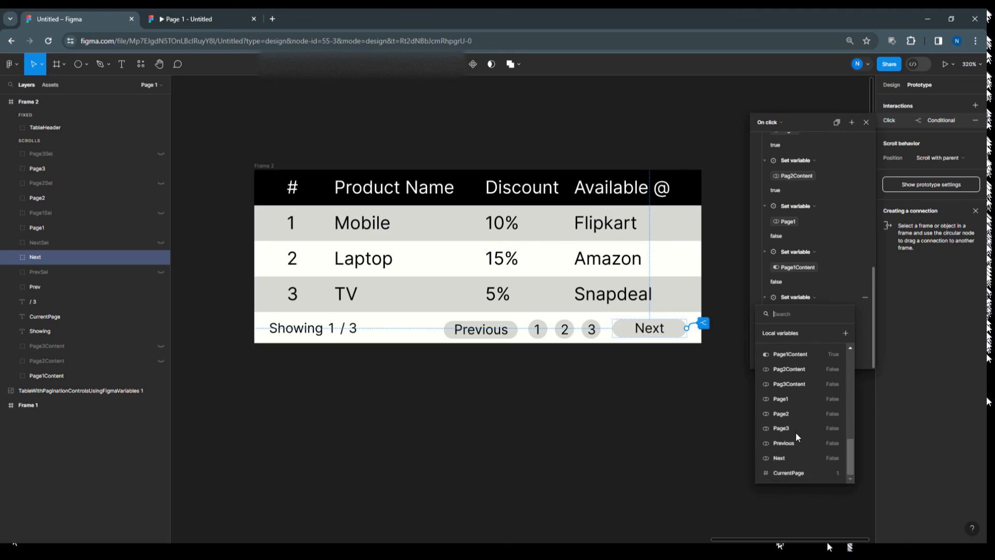
pyautogui.click(793, 428)
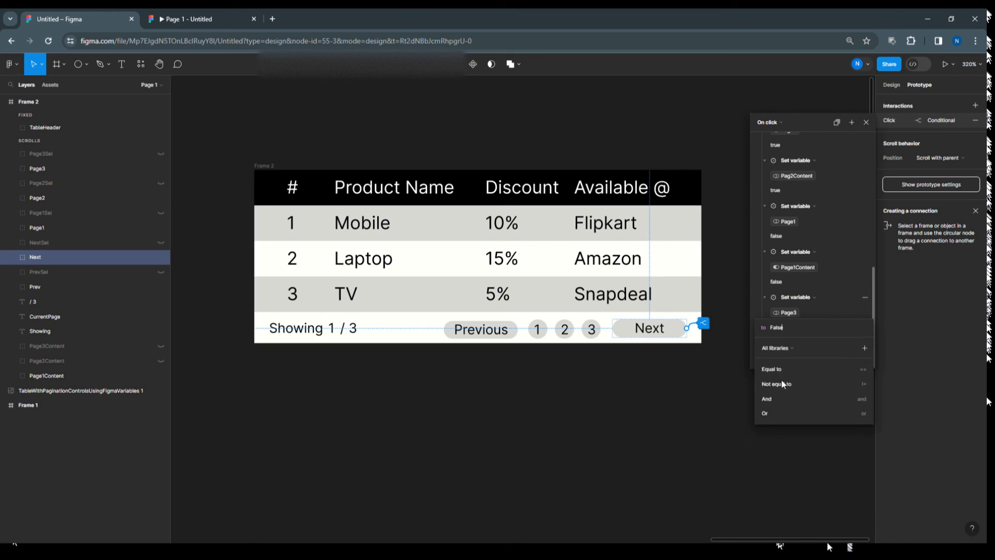
pyautogui.click(781, 379)
# Add a Set variable action to the CurrentPage == 1 branch that sets ProPaginationControl's Pag3Content to false, and close the interaction settings.
pyautogui.scroll(-4, 839, 260)
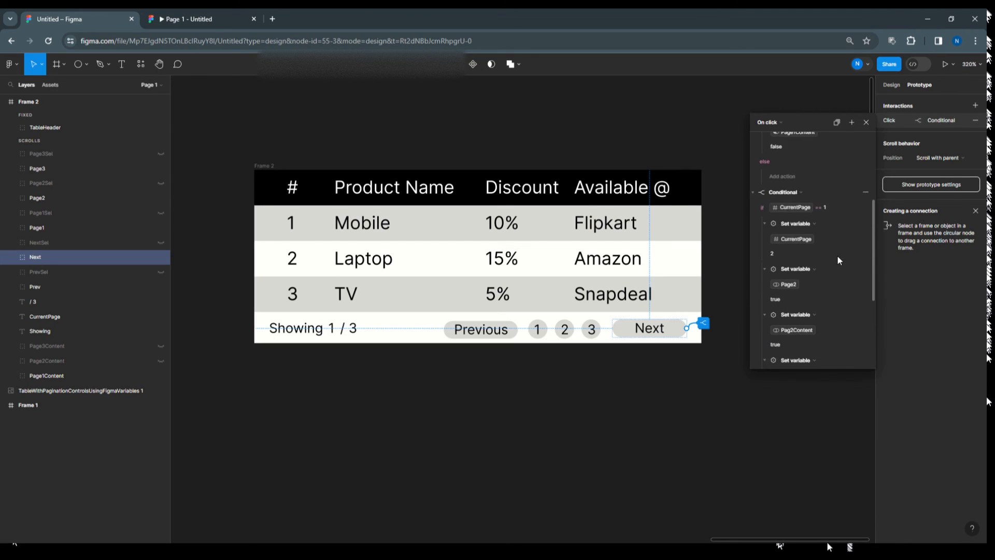
pyautogui.click(866, 207)
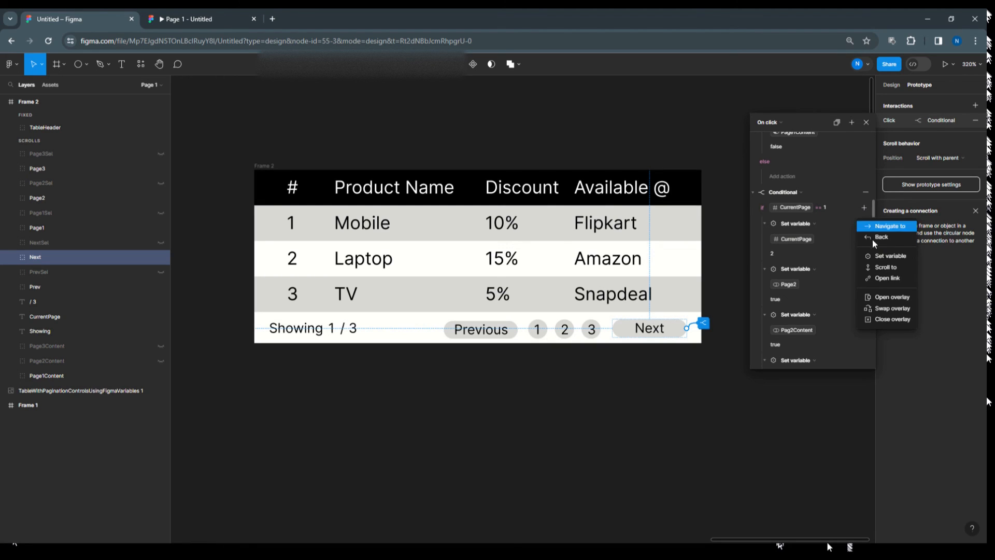
pyautogui.click(889, 257)
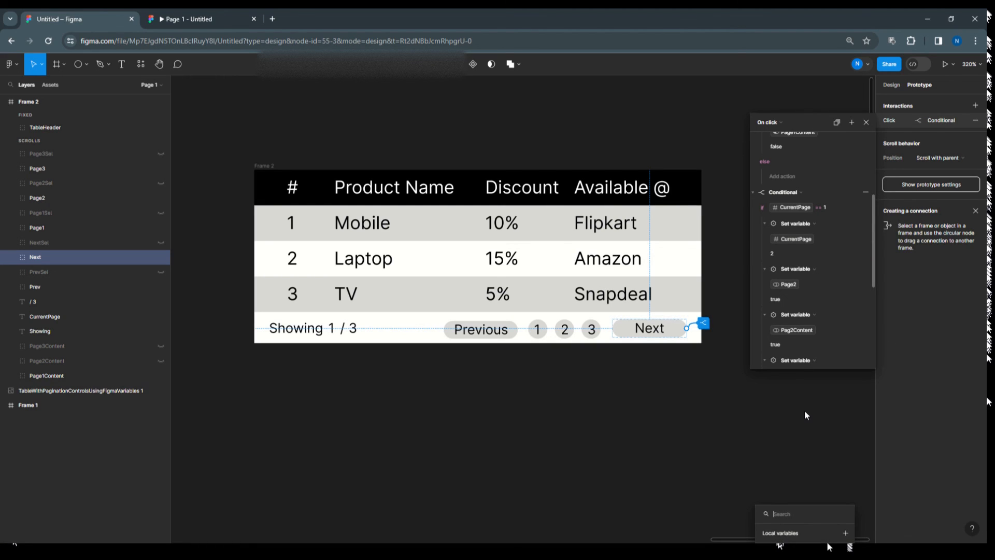
pyautogui.click(834, 344)
pyautogui.scroll(-4, 823, 350)
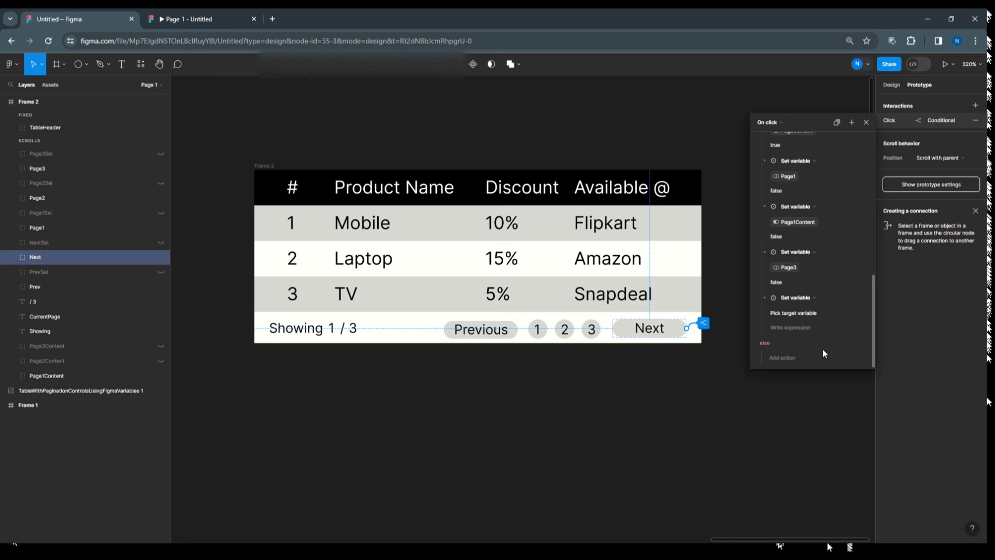
pyautogui.click(800, 313)
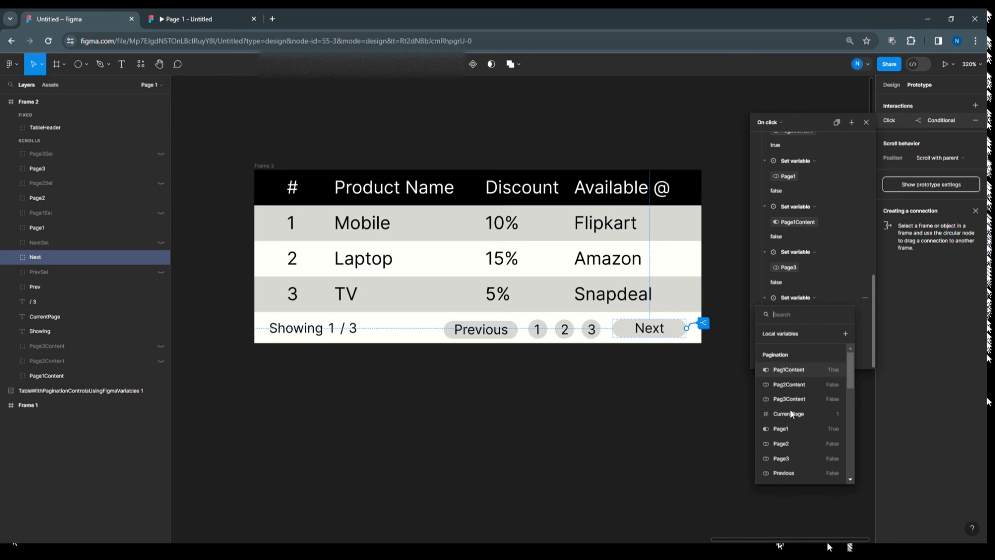
pyautogui.scroll(-3, 792, 413)
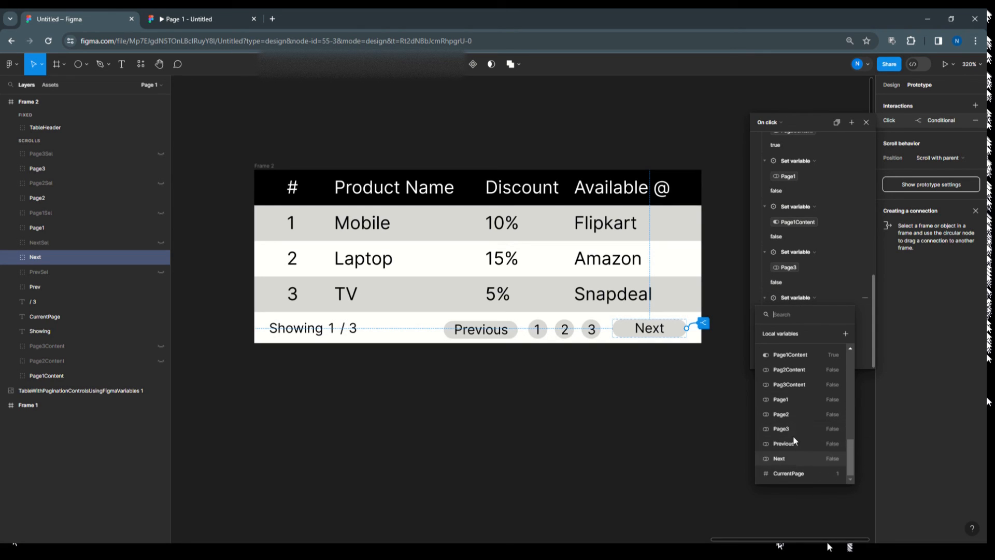
pyautogui.click(804, 383)
pyautogui.click(782, 384)
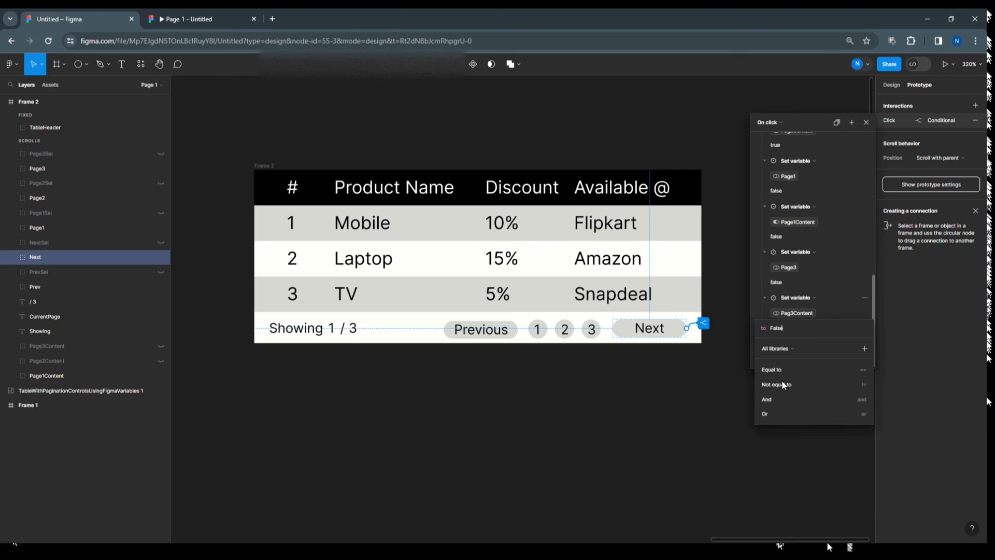
pyautogui.press('Return')
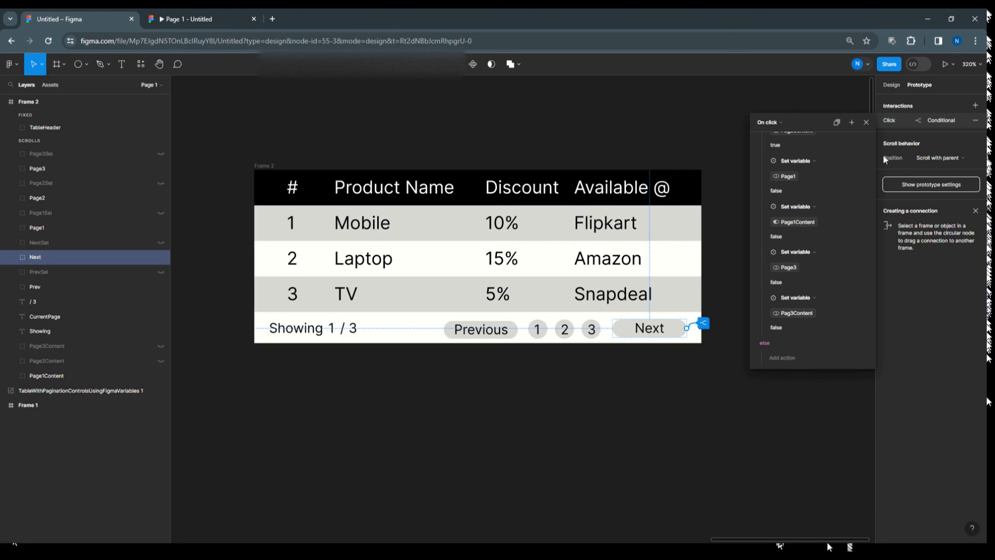
pyautogui.click(867, 123)
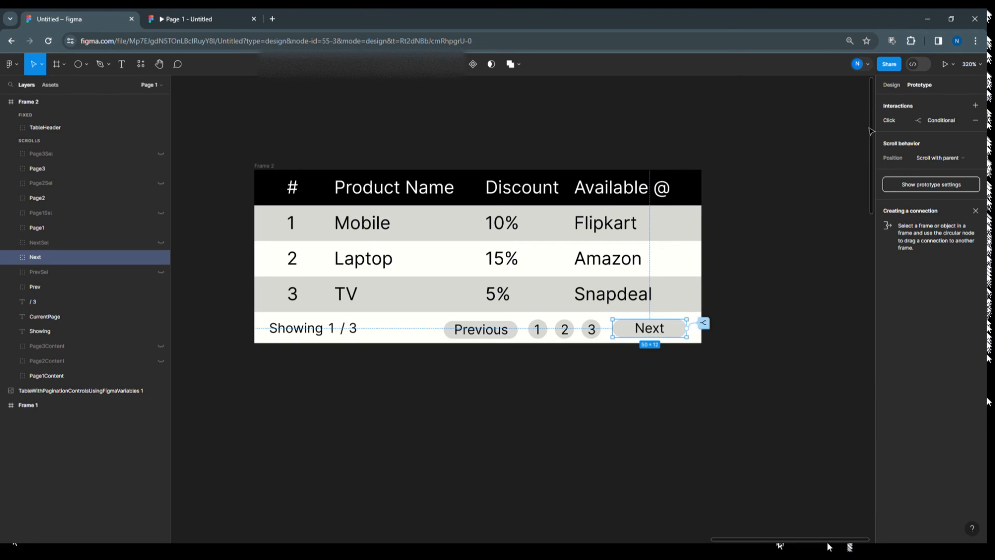
# Present Frame 2 as a prototype and scale it to fit the screen.
pyautogui.click(272, 168)
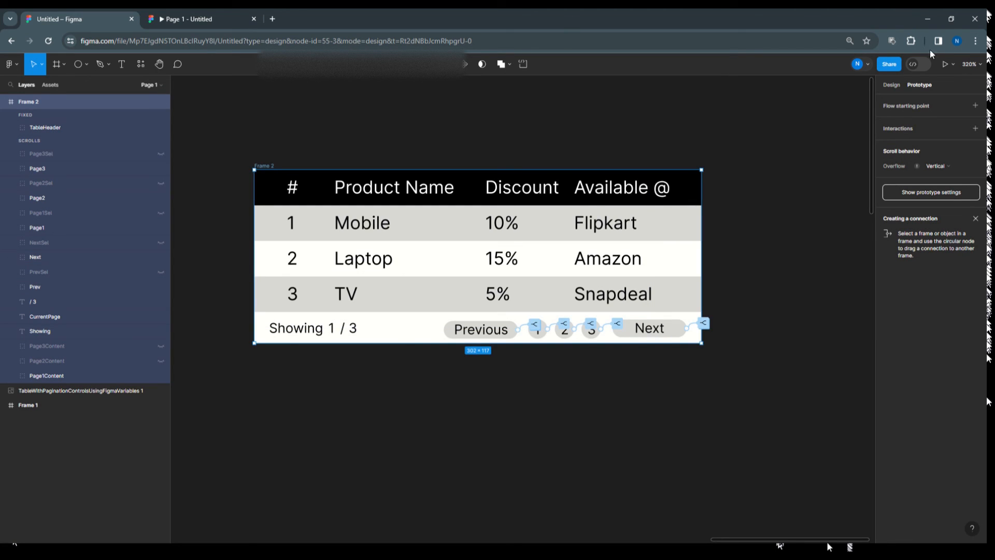
pyautogui.click(954, 64)
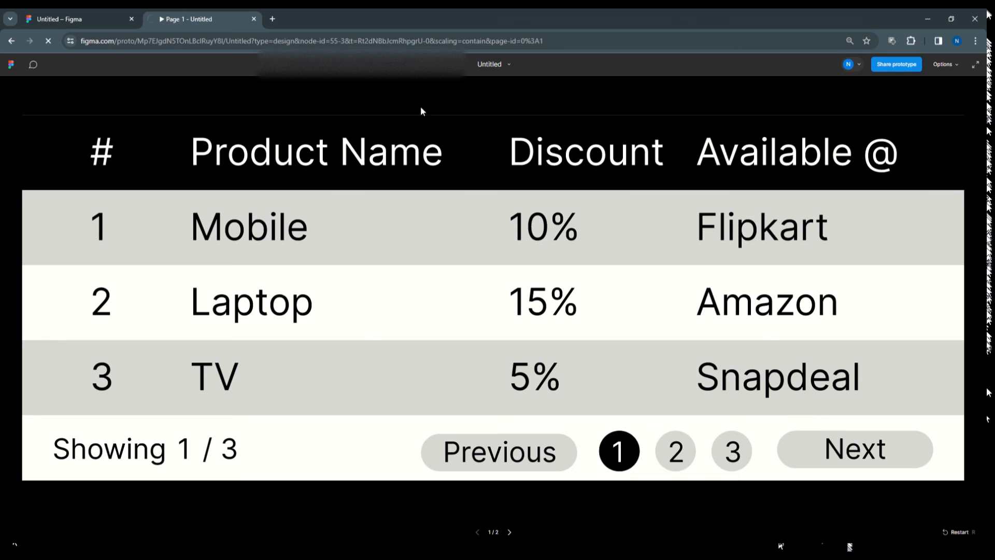
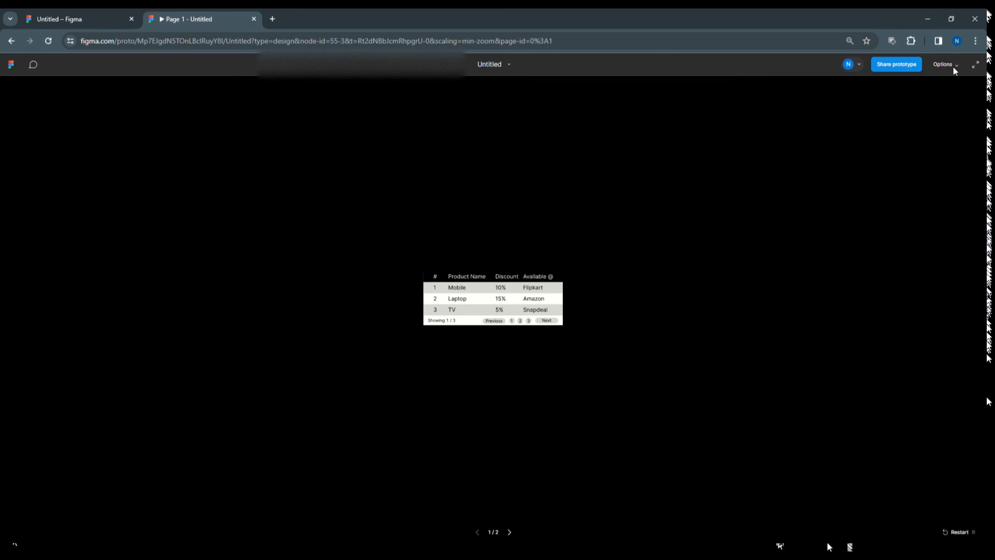
pyautogui.click(953, 66)
pyautogui.click(927, 120)
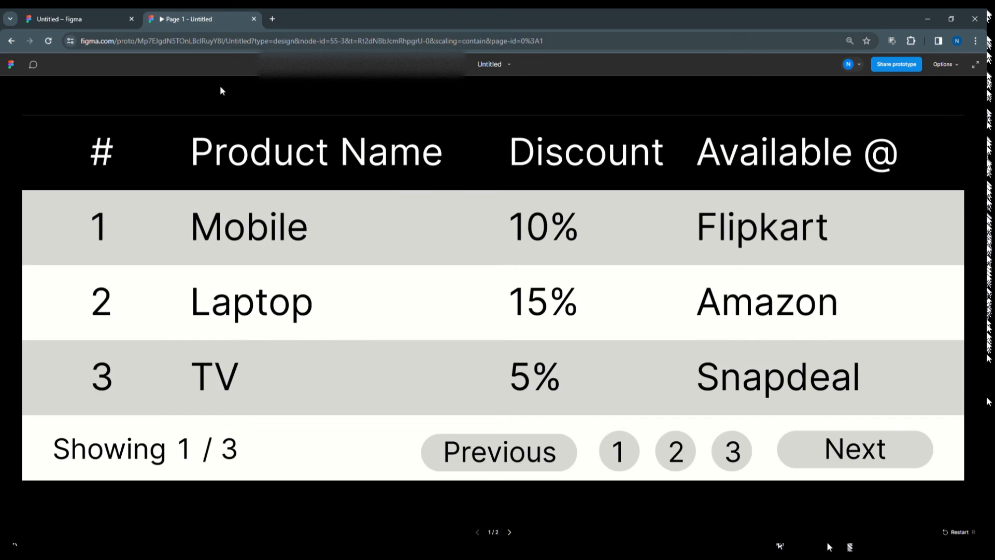
# Test the table pagination by selecting page 1, advancing to page 3 with Next and returning to page 1 with Previous, repeatedly.
pyautogui.click(618, 450)
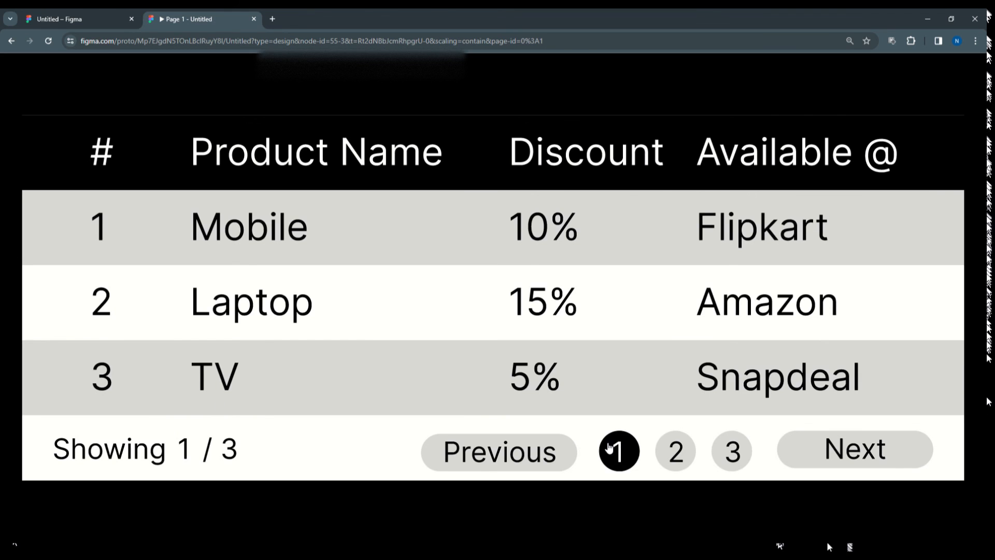
pyautogui.click(863, 452)
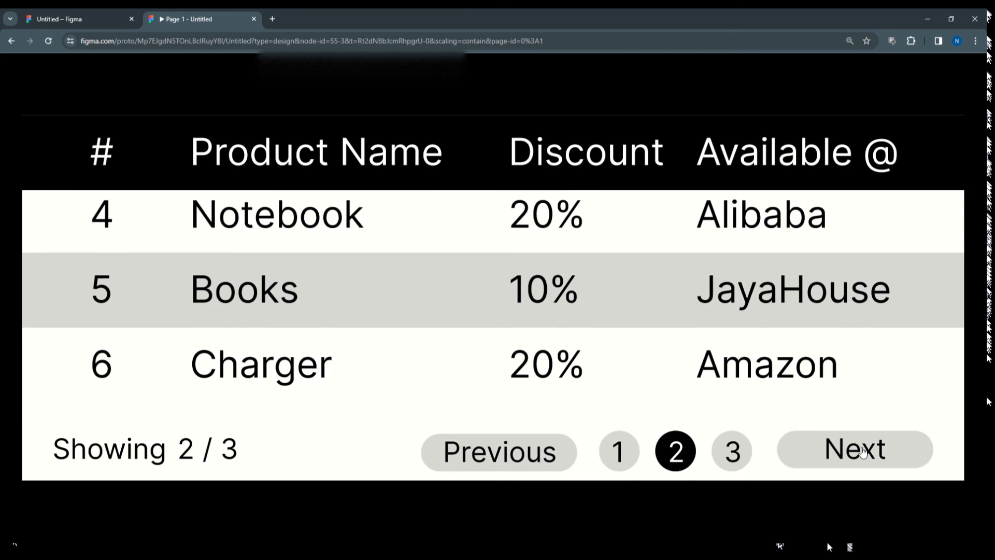
pyautogui.click(863, 452)
pyautogui.click(510, 457)
pyautogui.click(510, 457)
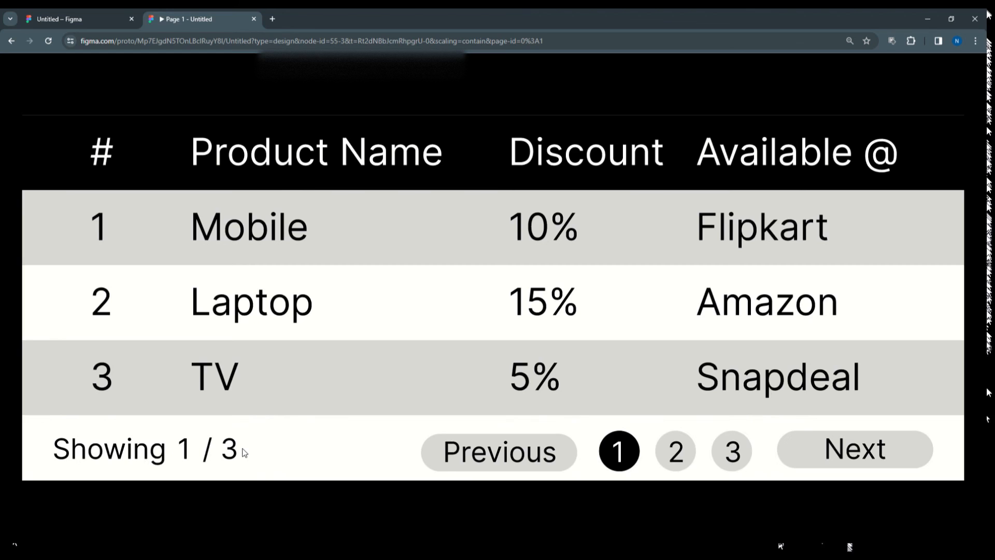
pyautogui.click(832, 446)
pyautogui.click(832, 447)
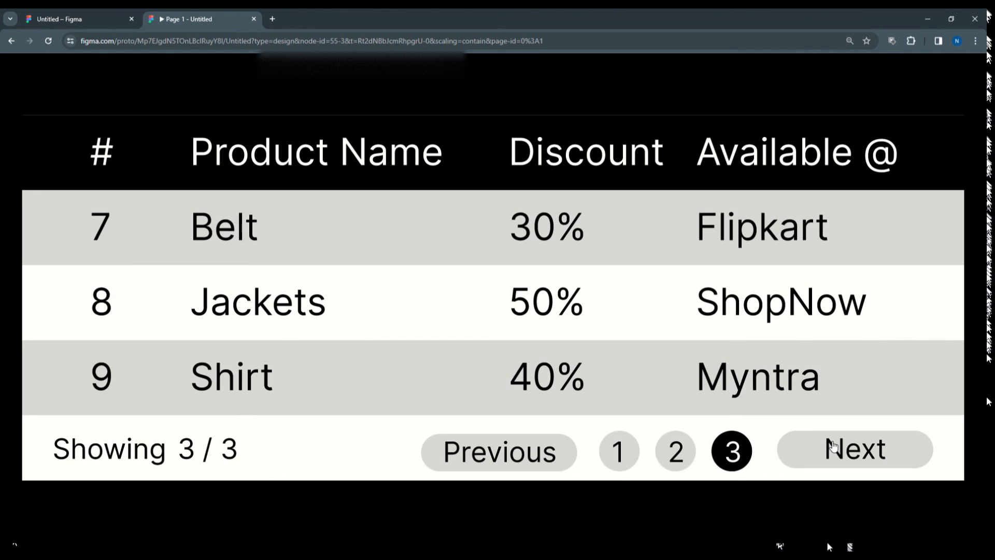
pyautogui.click(529, 463)
pyautogui.click(529, 465)
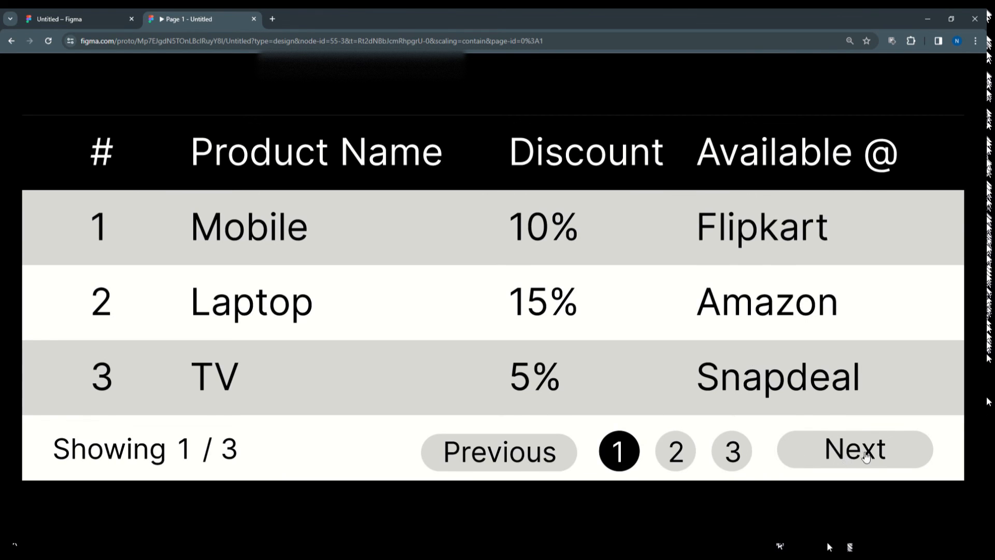
pyautogui.click(866, 456)
pyautogui.click(858, 451)
pyautogui.click(533, 463)
pyautogui.click(533, 463)
# Return to the design file and set the Page1 variable in the ProPaginationControl collection to True by default.
pyautogui.click(76, 19)
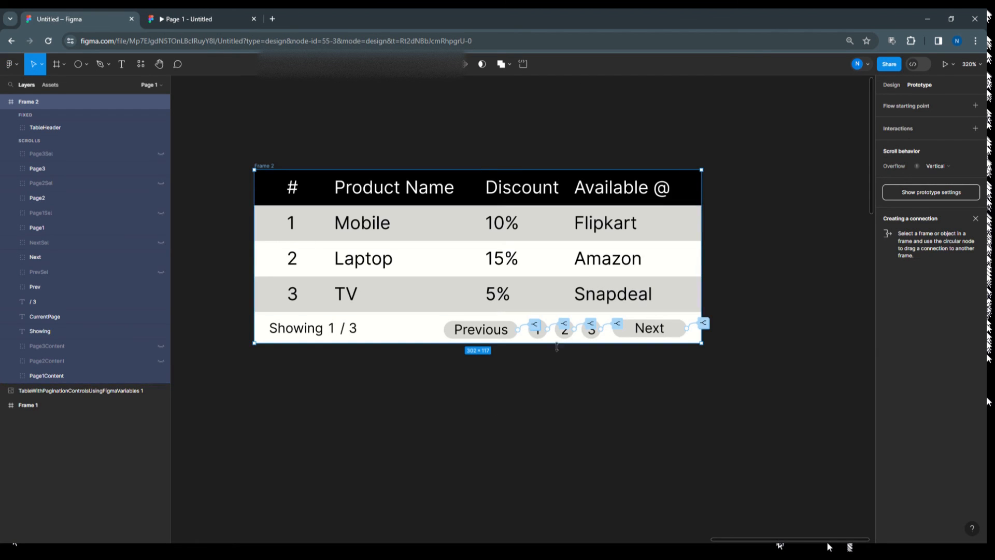
pyautogui.click(537, 329)
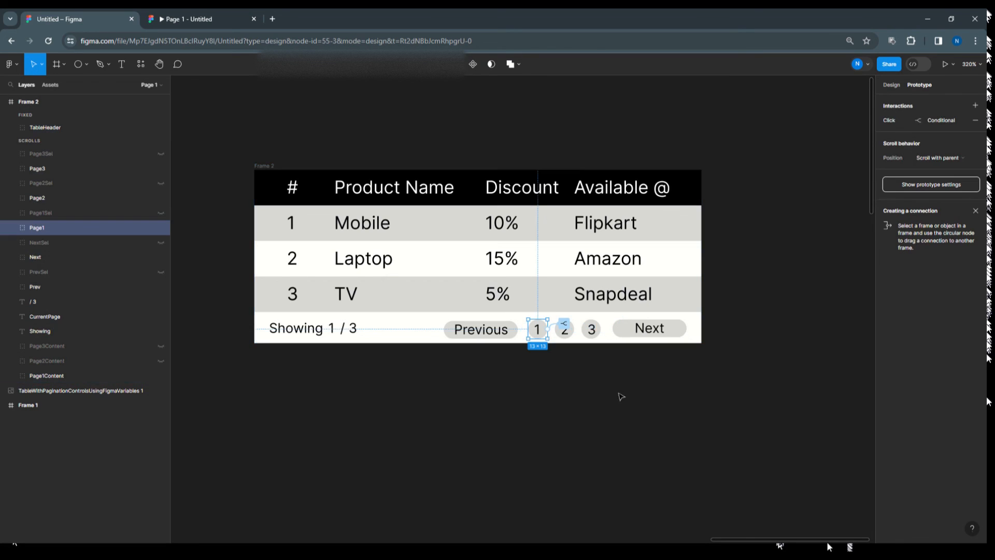
pyautogui.click(800, 158)
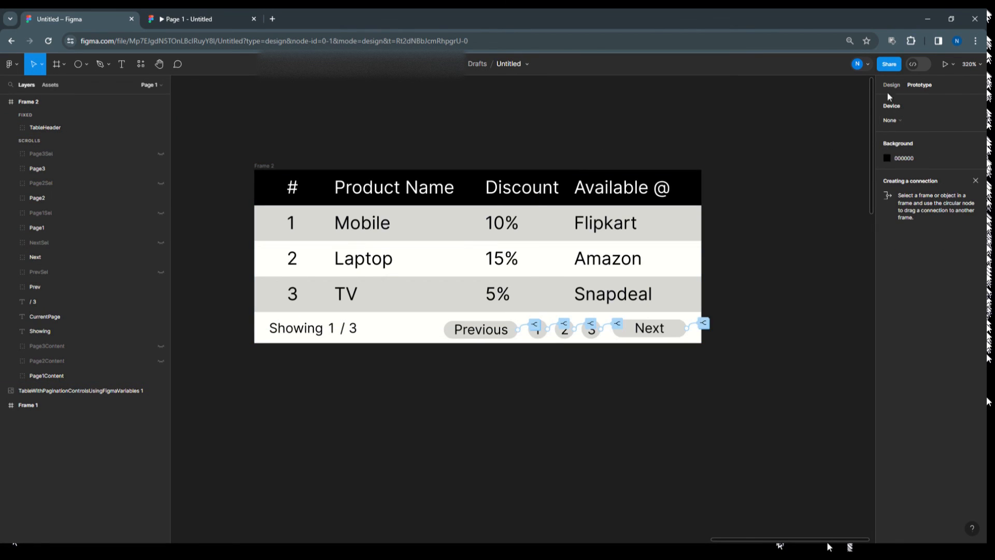
pyautogui.click(892, 85)
pyautogui.click(891, 144)
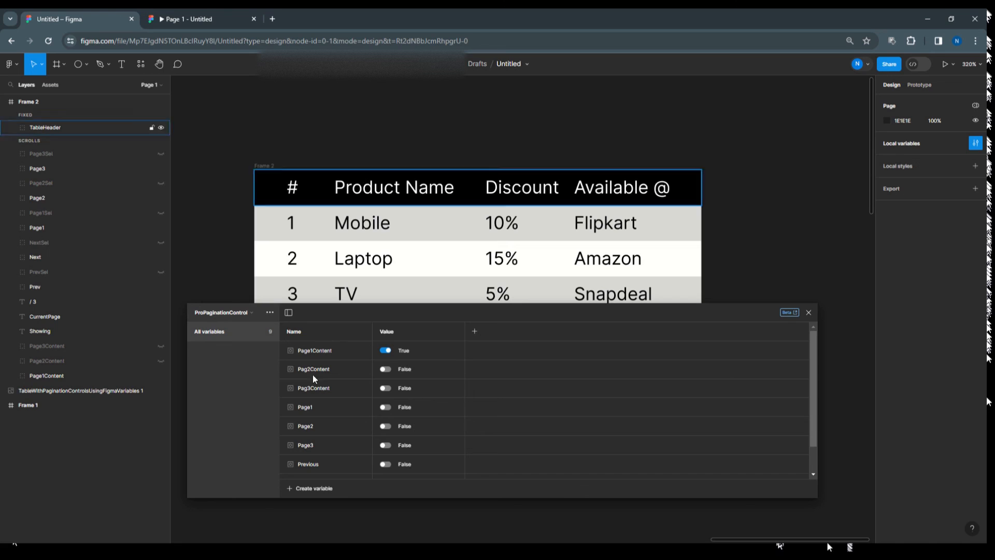
pyautogui.click(386, 407)
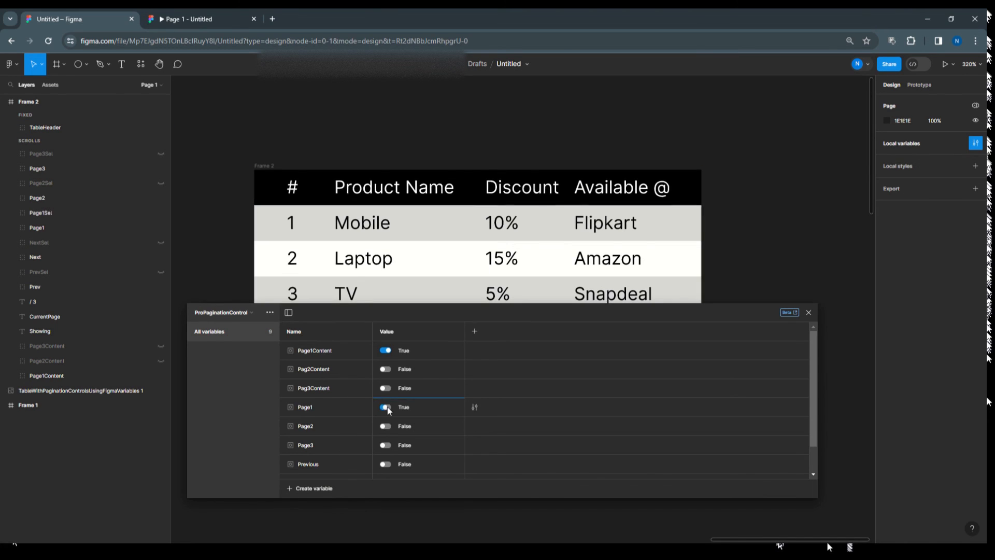
pyautogui.click(809, 313)
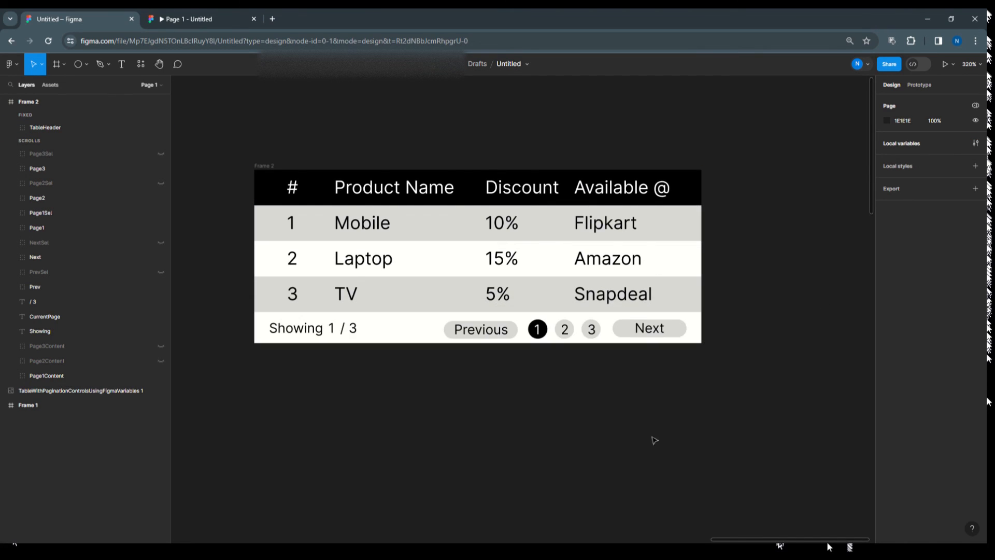
# Present Frame 2 as a prototype again in its own browser tab.
pyautogui.click(264, 166)
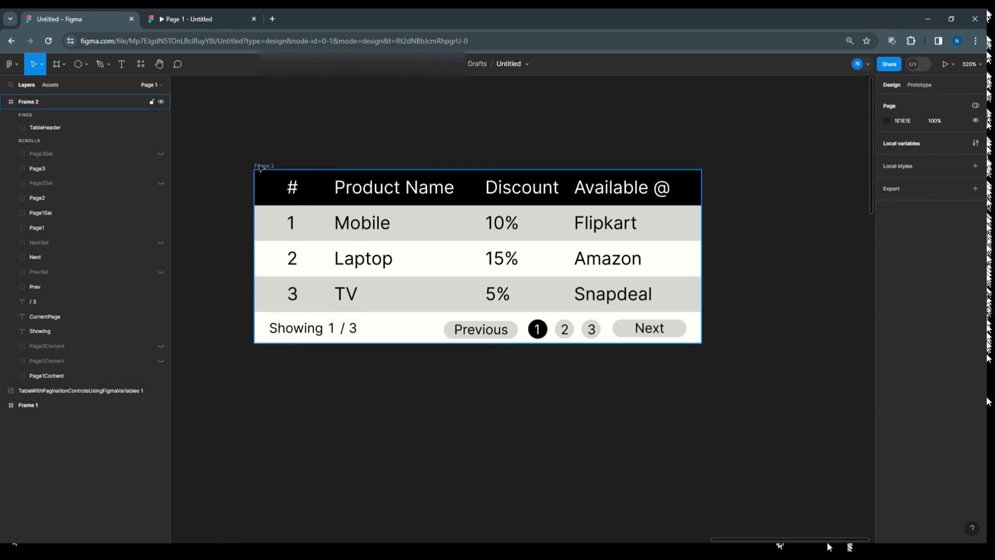
pyautogui.click(958, 67)
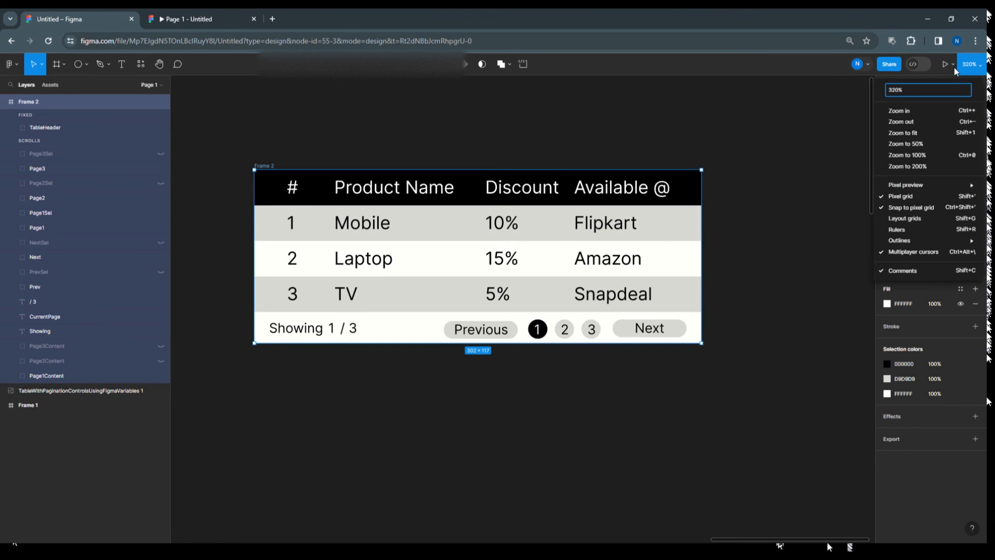
pyautogui.click(953, 67)
pyautogui.click(952, 67)
pyautogui.click(936, 87)
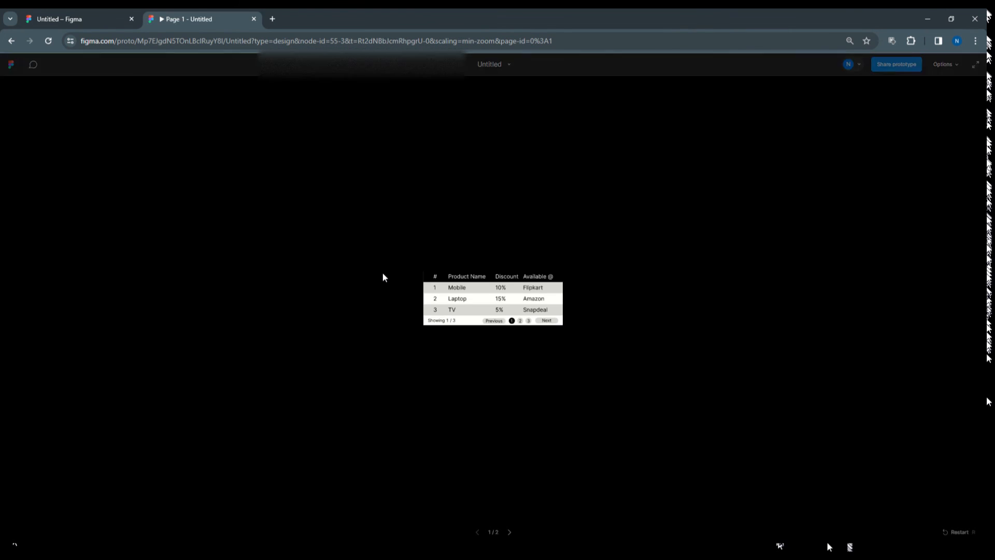
# Set the prototype scaling to Fill screen and test paging to page 3 with Next and back to page 1 with Previous, twice.
pyautogui.click(958, 63)
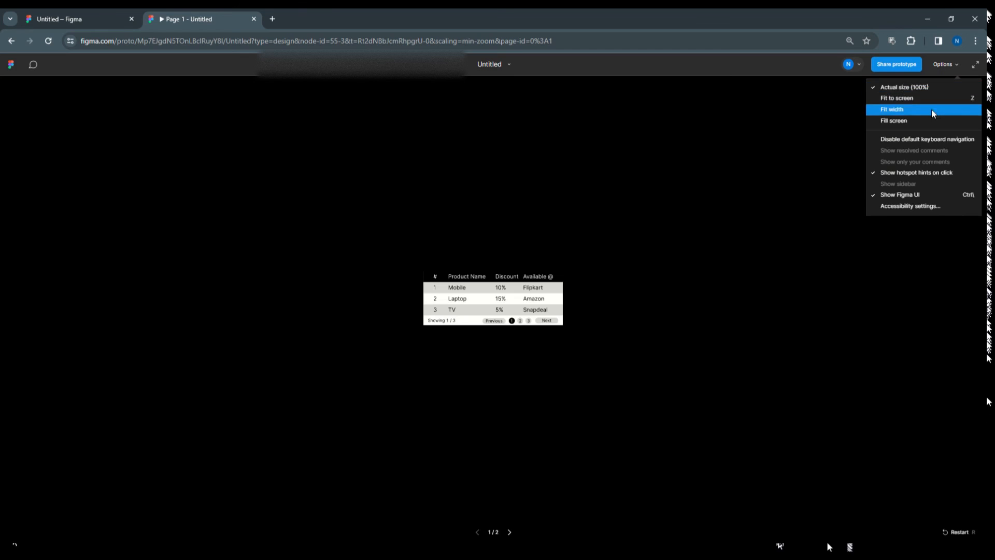
pyautogui.click(931, 120)
pyautogui.click(880, 452)
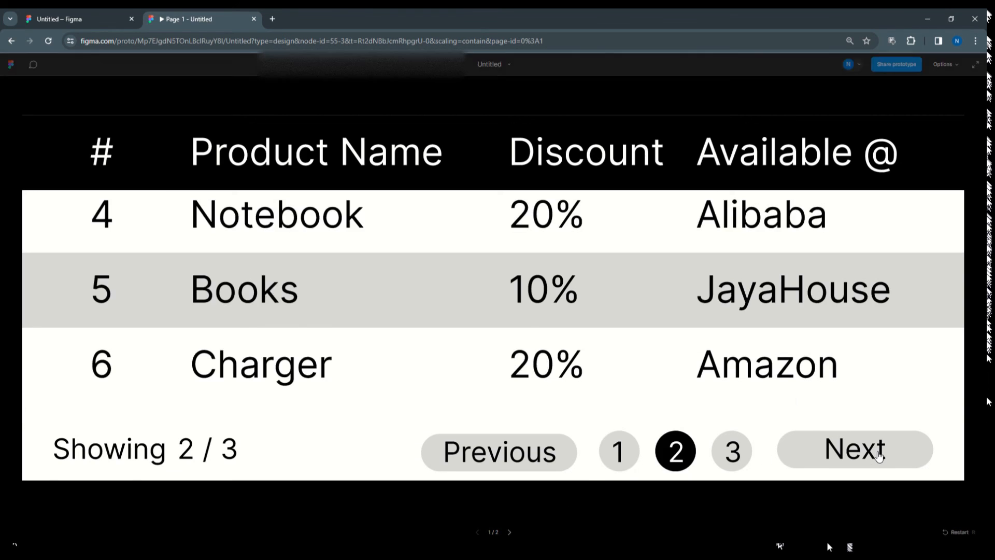
pyautogui.click(879, 455)
pyautogui.click(543, 454)
pyautogui.click(542, 455)
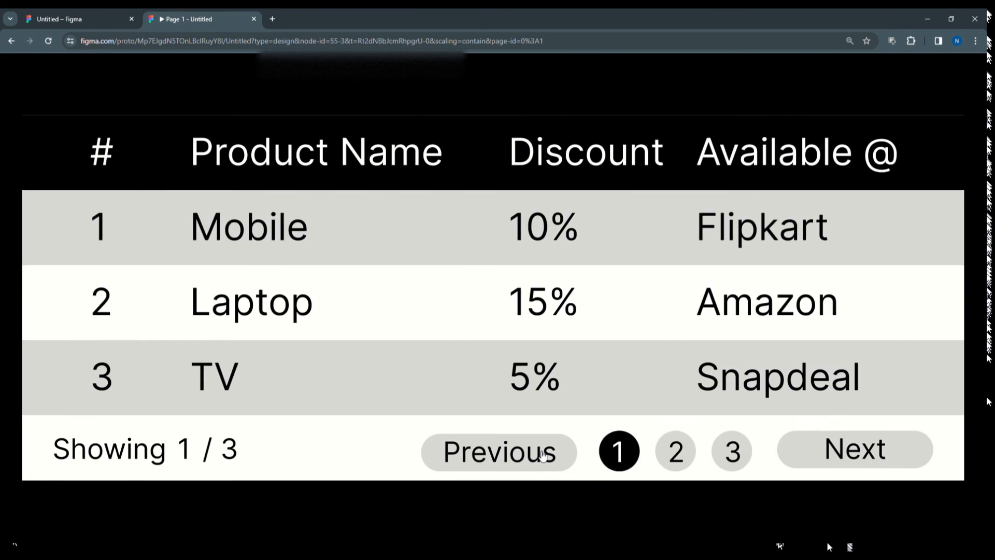
pyautogui.click(860, 448)
pyautogui.click(861, 448)
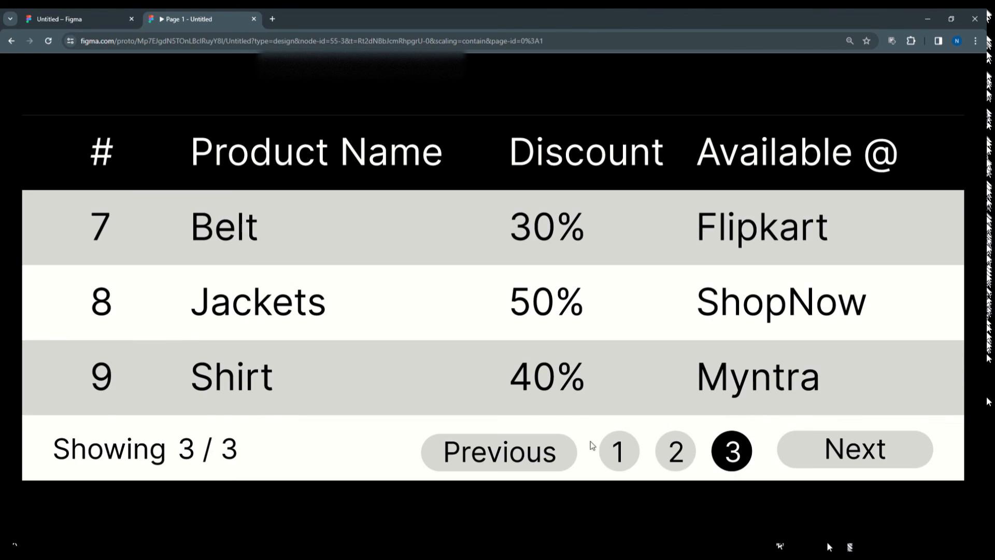
pyautogui.click(554, 449)
pyautogui.click(554, 448)
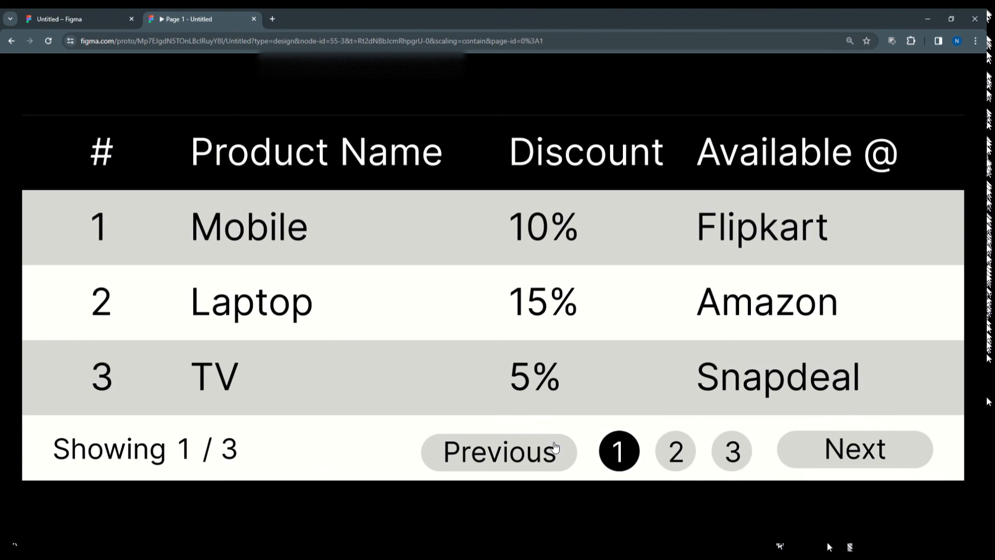
# Return to the design file and add a While hovering interaction to the Previous button.
pyautogui.click(118, 13)
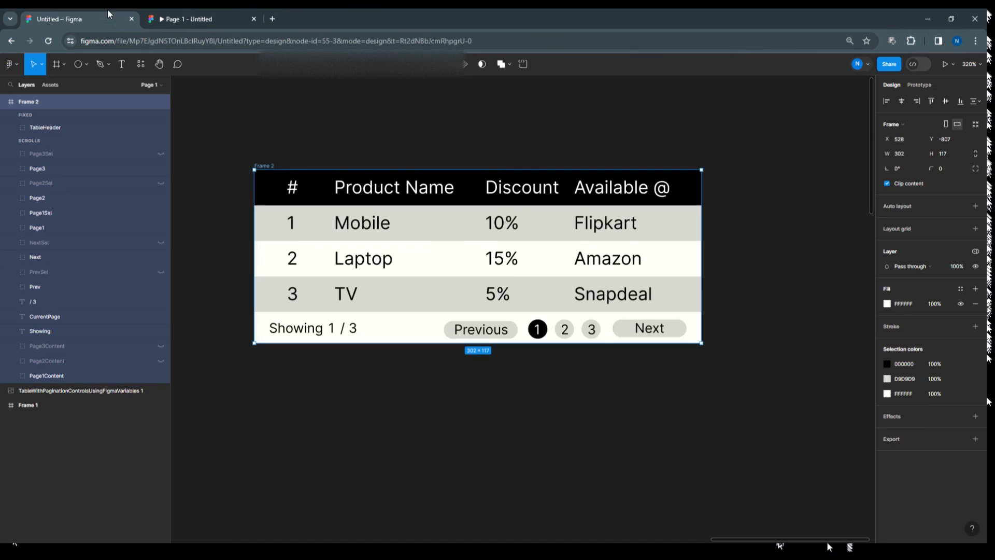
pyautogui.click(485, 333)
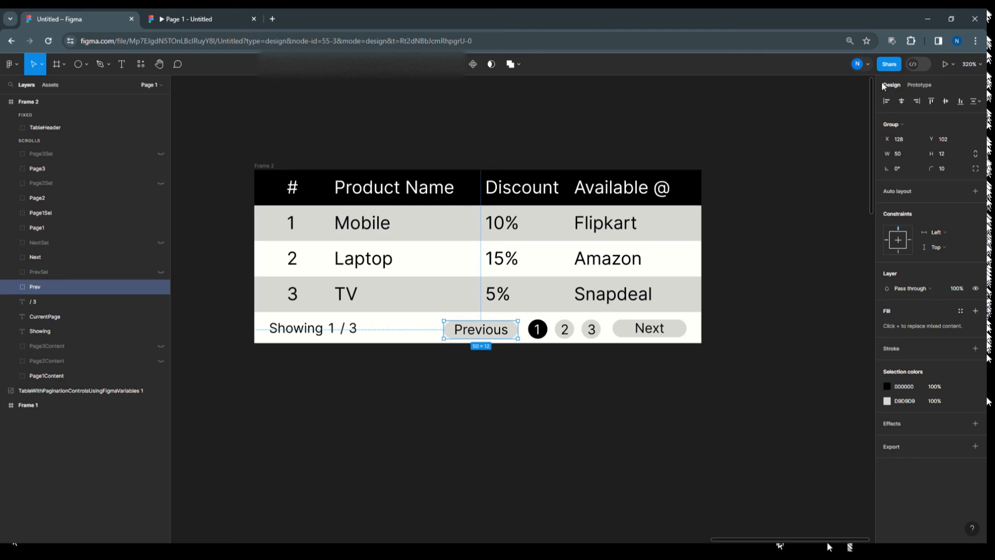
pyautogui.click(803, 145)
pyautogui.click(501, 335)
pyautogui.click(919, 85)
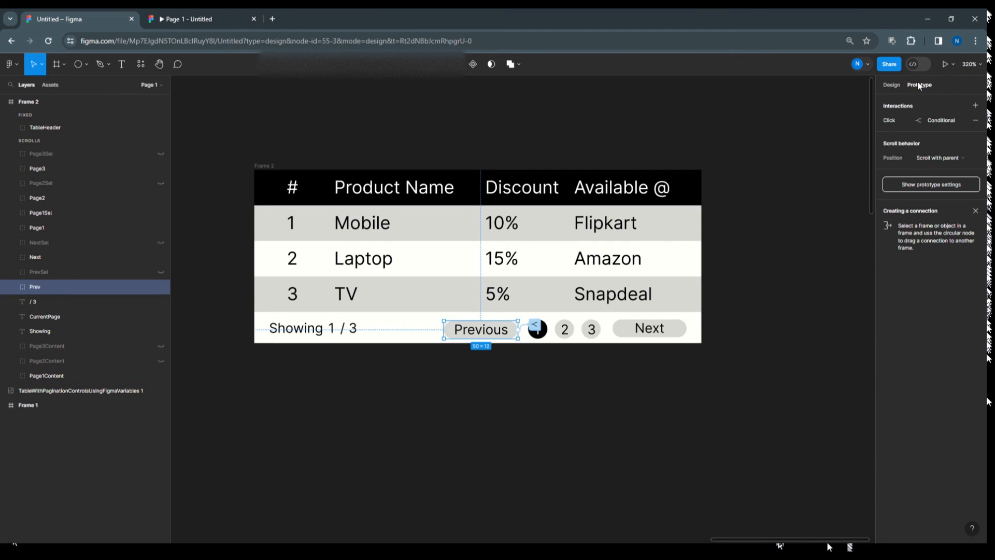
pyautogui.click(976, 107)
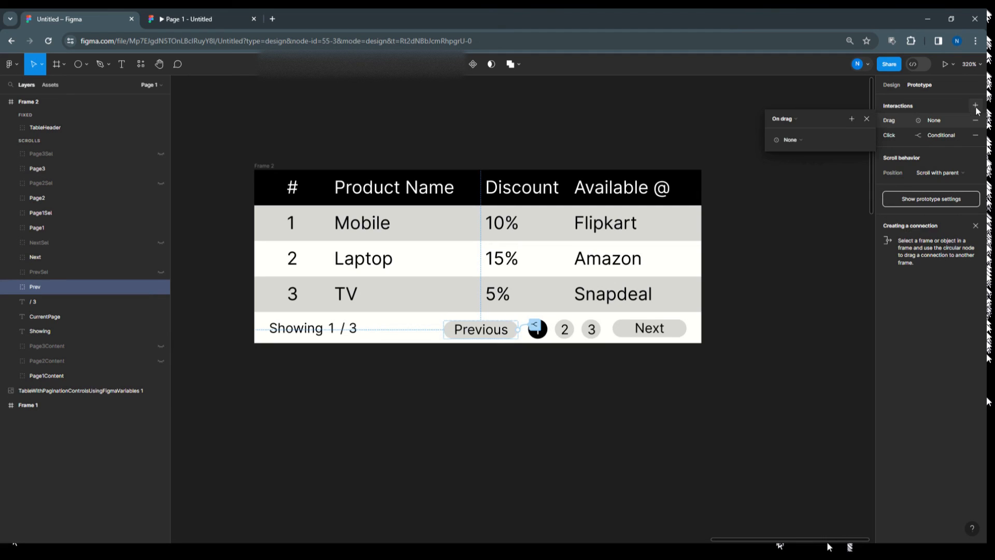
pyautogui.click(795, 118)
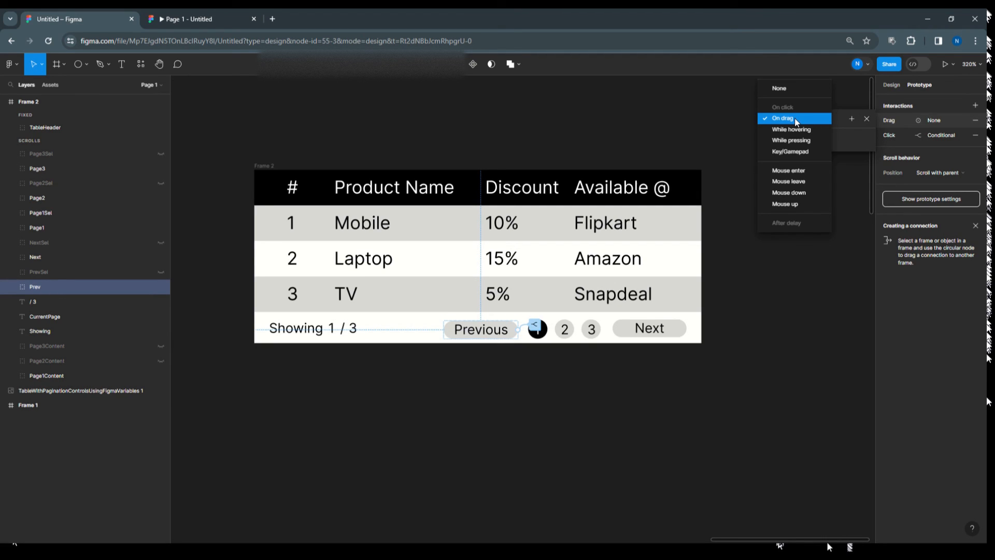
pyautogui.click(797, 130)
# Make the Previous button's hover interaction set the Previous variable to True.
pyautogui.click(799, 138)
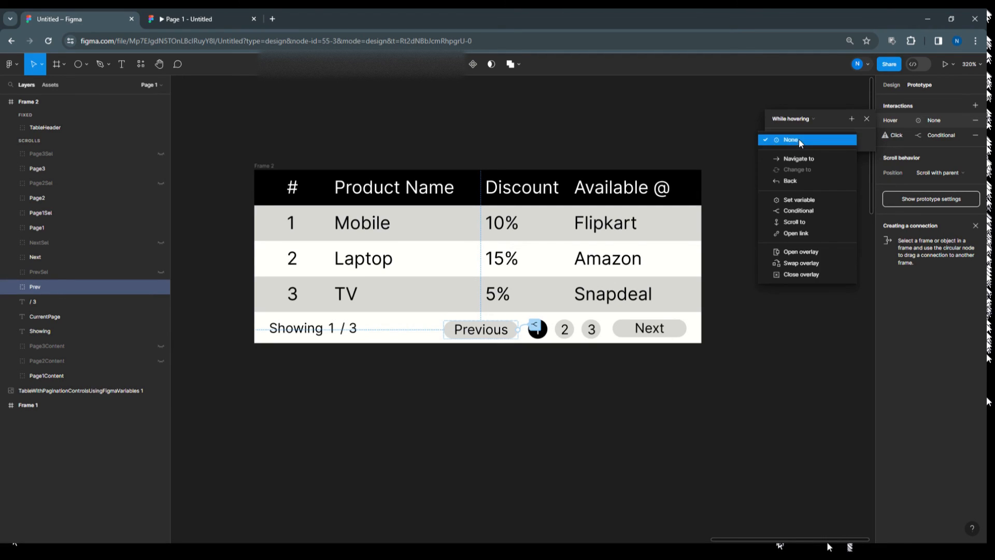
pyautogui.click(805, 202)
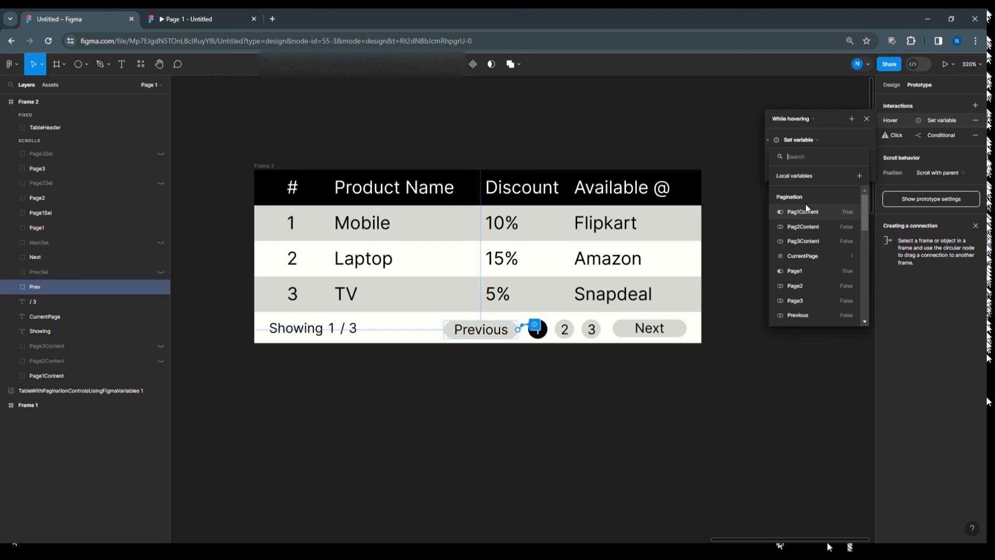
pyautogui.scroll(-1, 808, 272)
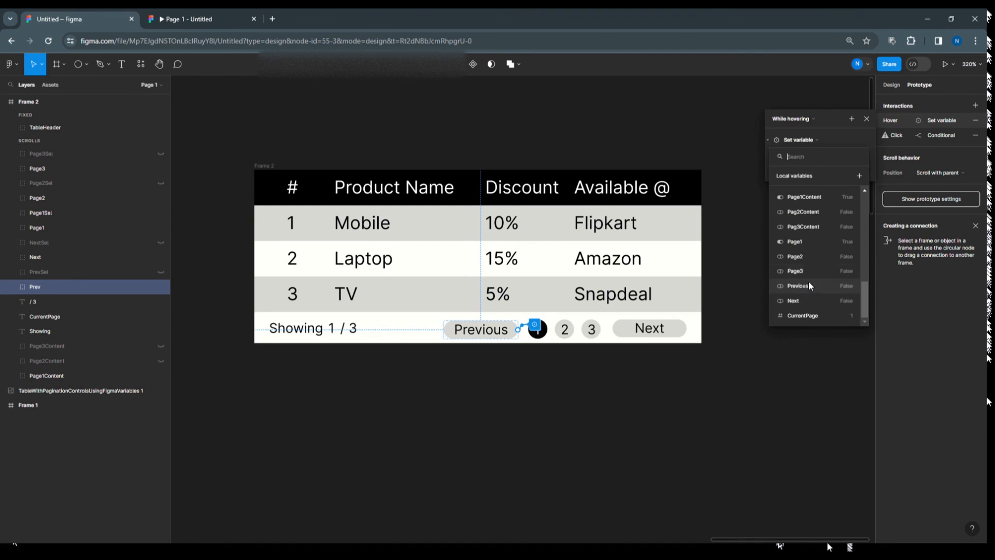
pyautogui.click(809, 282)
pyautogui.write('true')
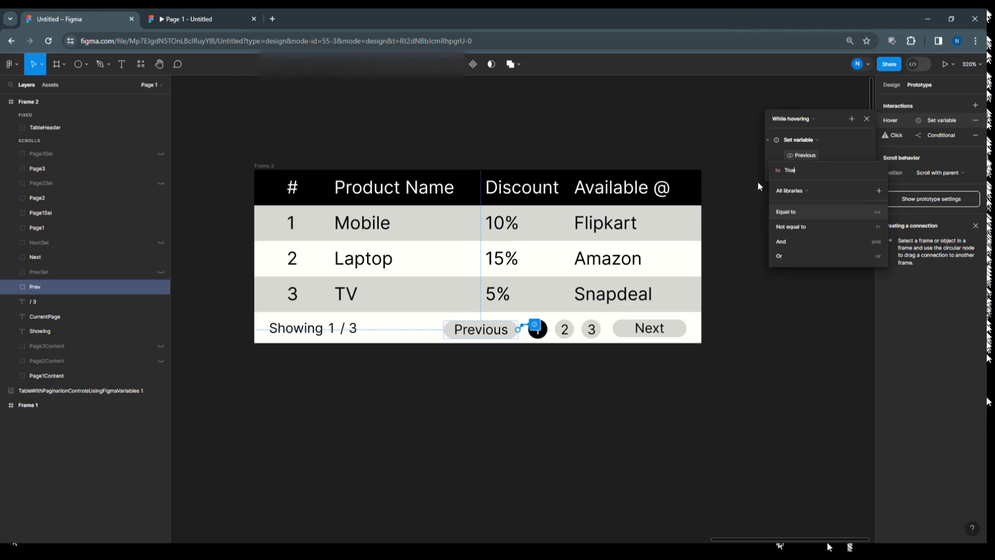
pyautogui.press('Return')
pyautogui.click(867, 120)
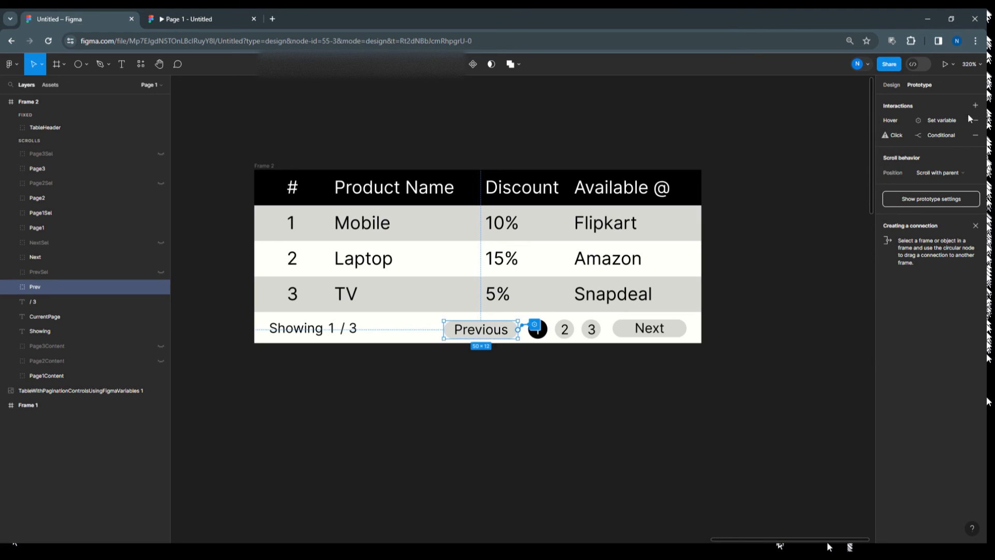
# Add a Mouse leave interaction to the Previous button that sets the Previous variable to False.
pyautogui.click(975, 105)
pyautogui.click(795, 118)
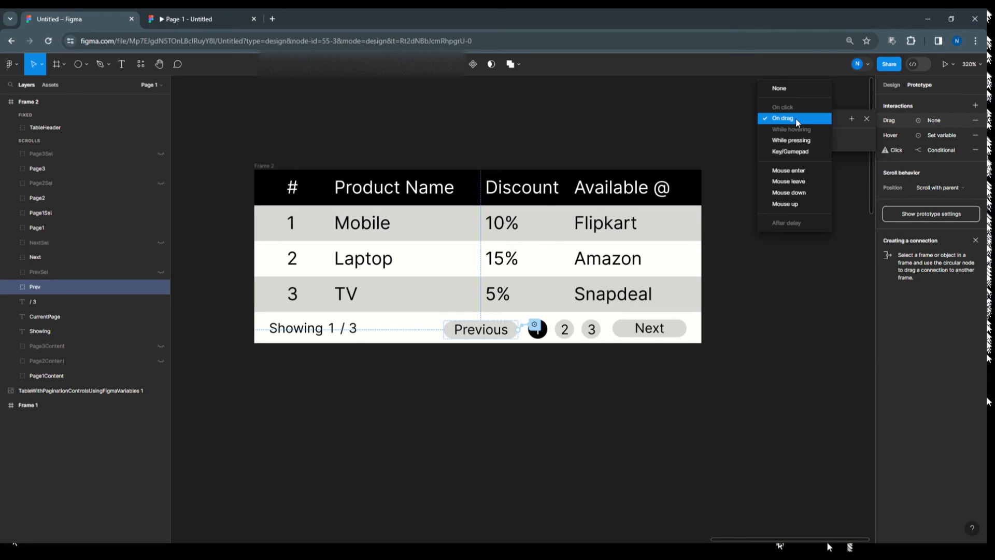
pyautogui.click(799, 181)
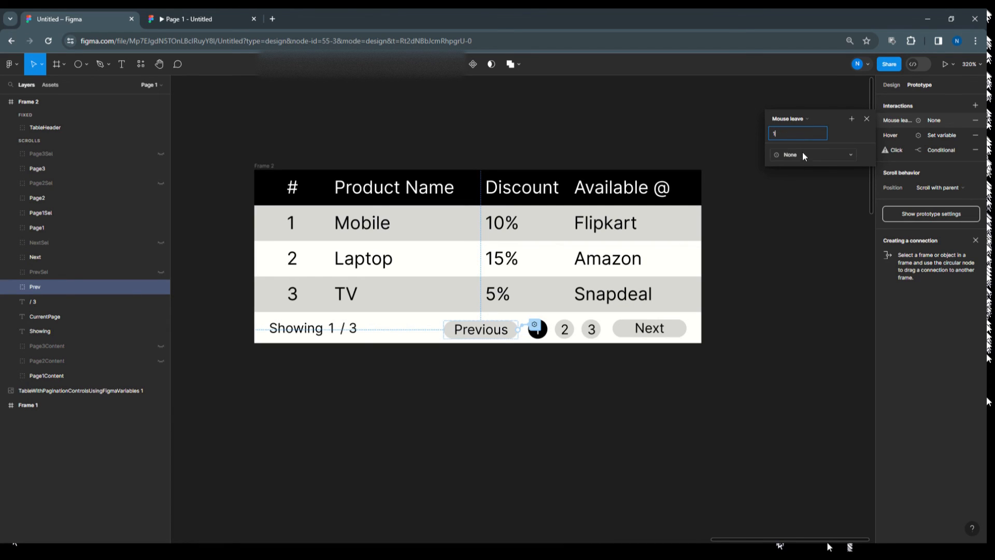
pyautogui.click(803, 155)
pyautogui.click(807, 214)
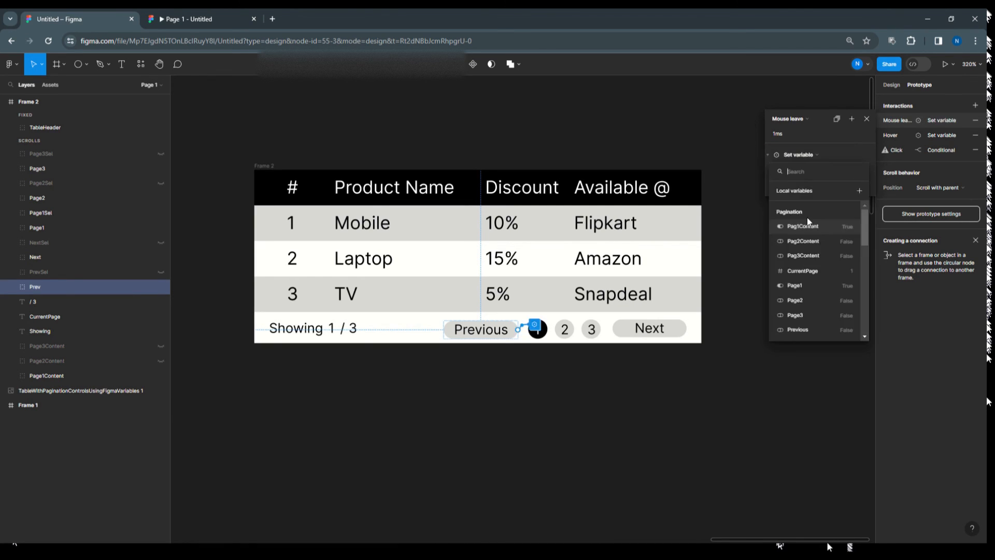
pyautogui.scroll(-3, 821, 315)
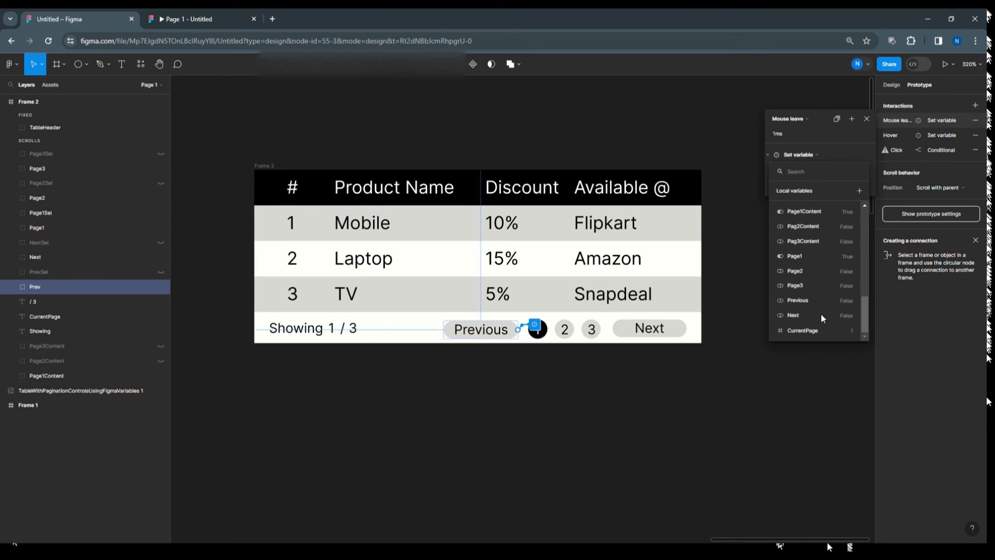
pyautogui.click(821, 301)
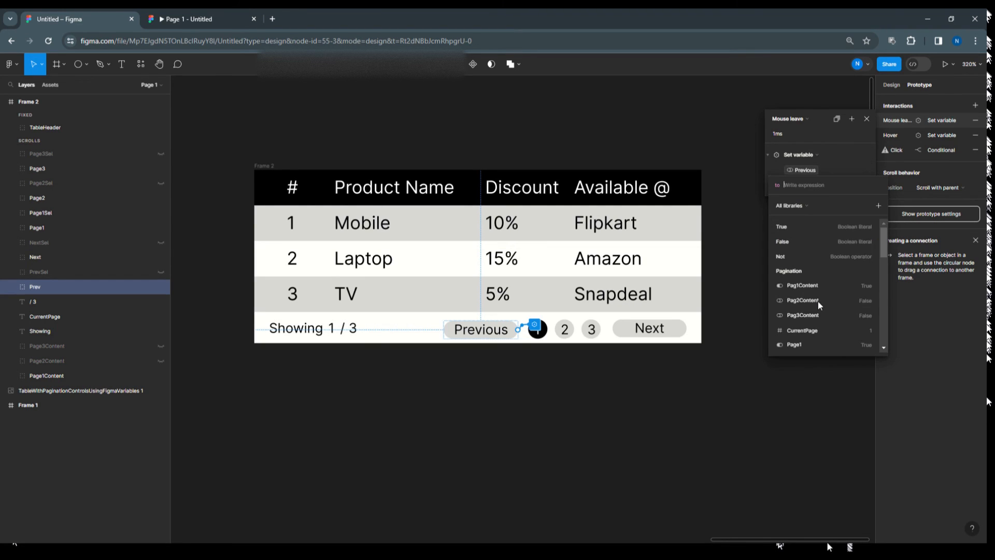
pyautogui.click(803, 239)
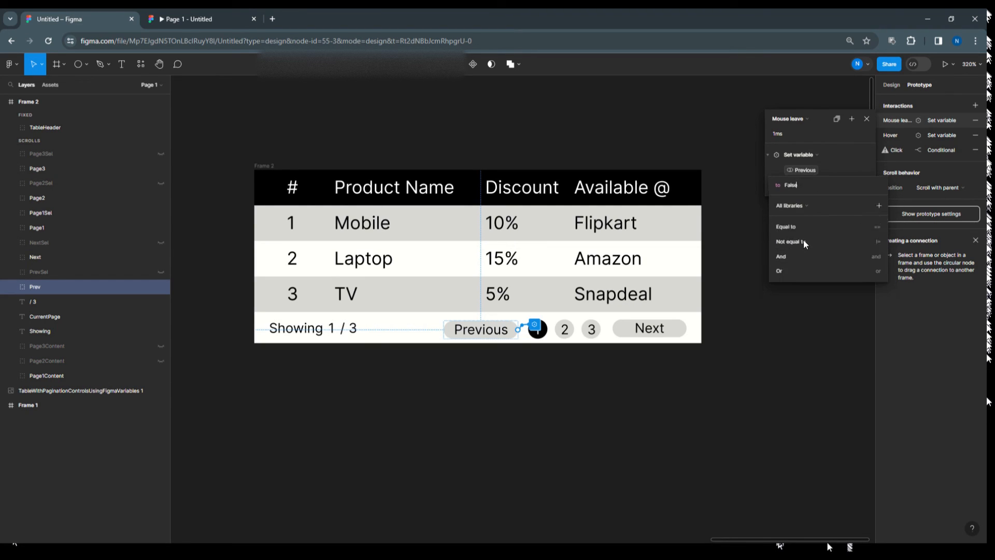
pyautogui.click(835, 138)
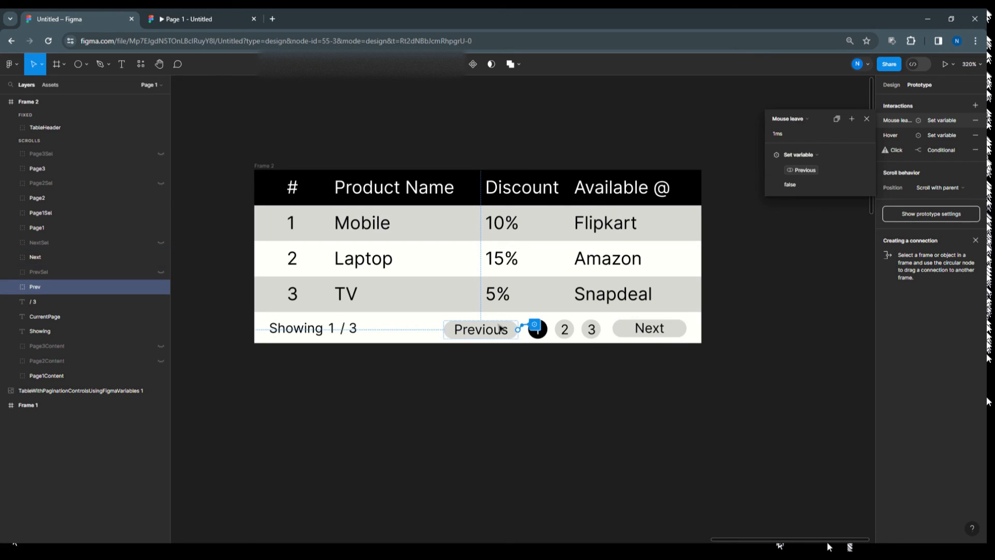
pyautogui.press('Escape')
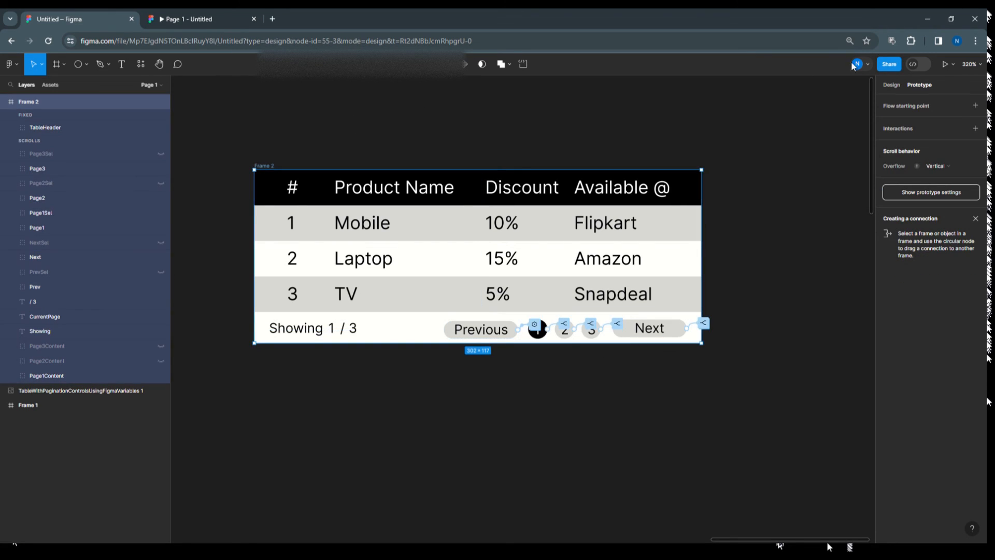
# Present Frame 2 at Fill screen scaling and test the Previous button's hover state together with Next and Previous paging.
pyautogui.click(953, 64)
pyautogui.click(927, 91)
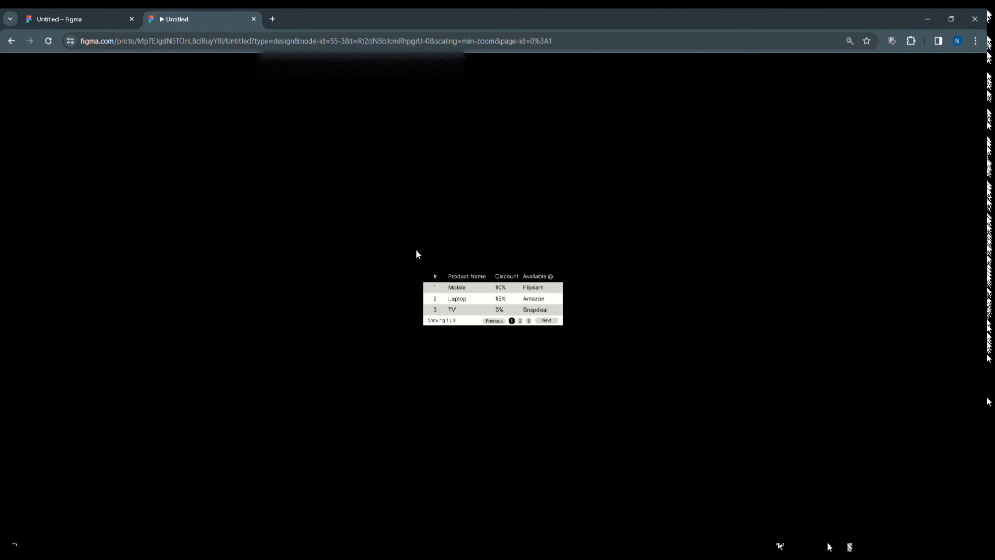
pyautogui.click(953, 63)
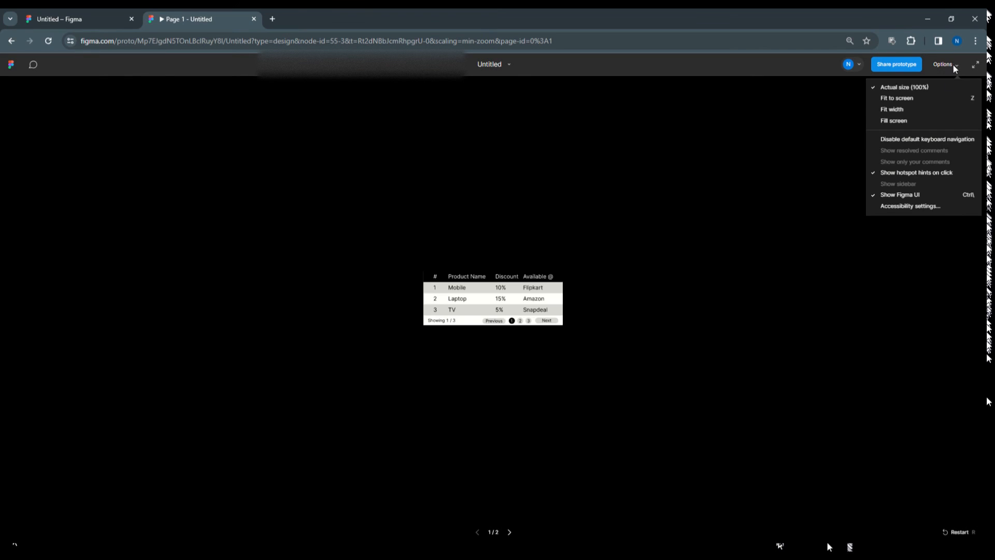
pyautogui.click(928, 118)
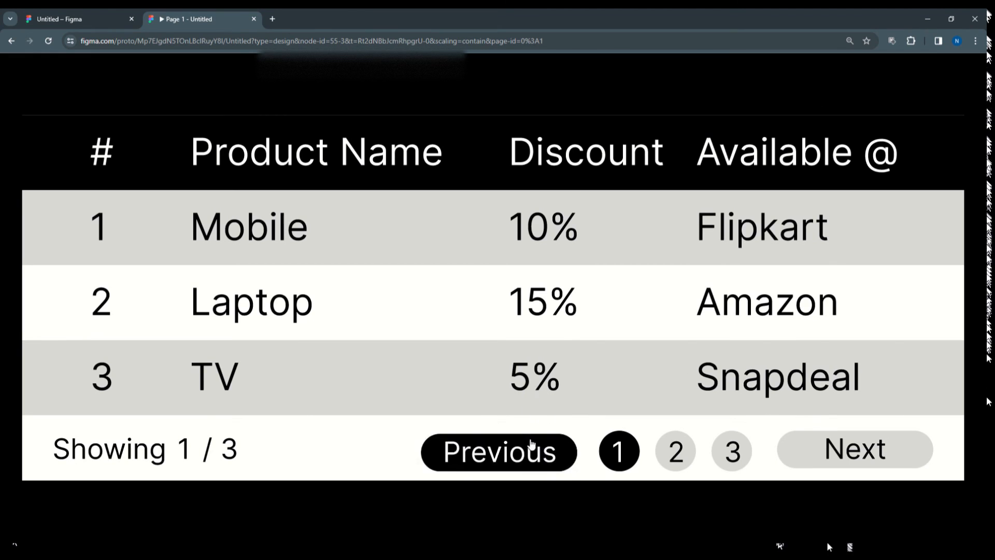
pyautogui.click(810, 443)
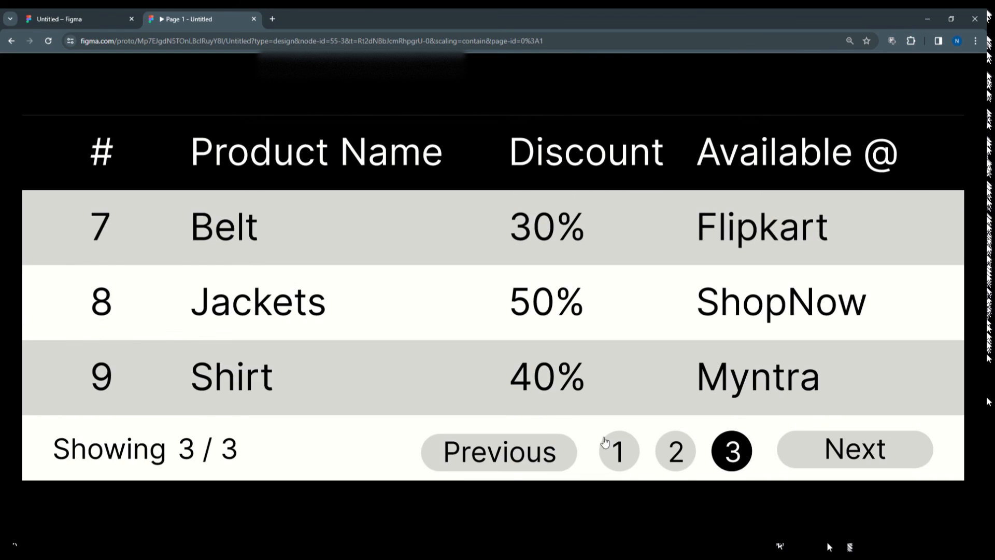
pyautogui.click(499, 451)
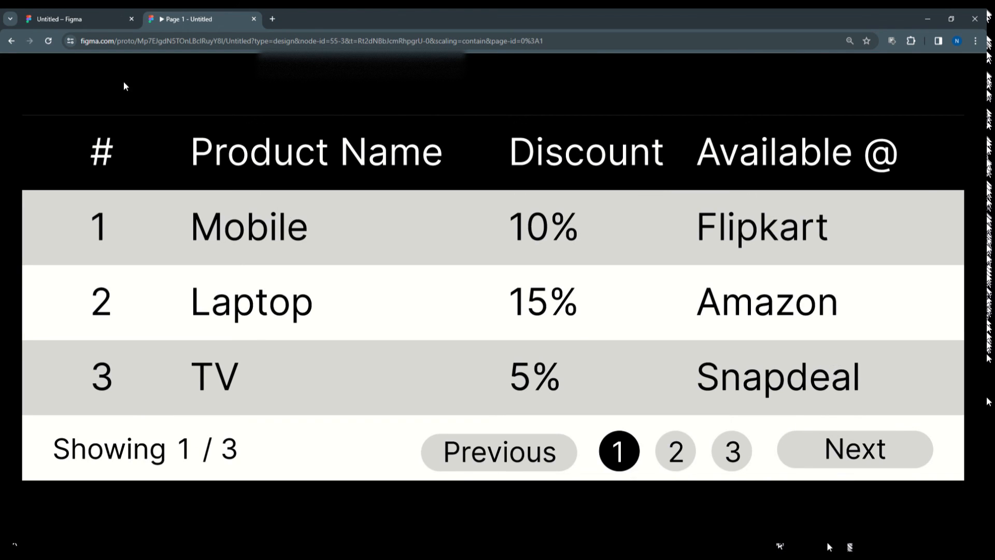
# Return to the design file and add a While hovering interaction to the Next button.
pyautogui.click(86, 21)
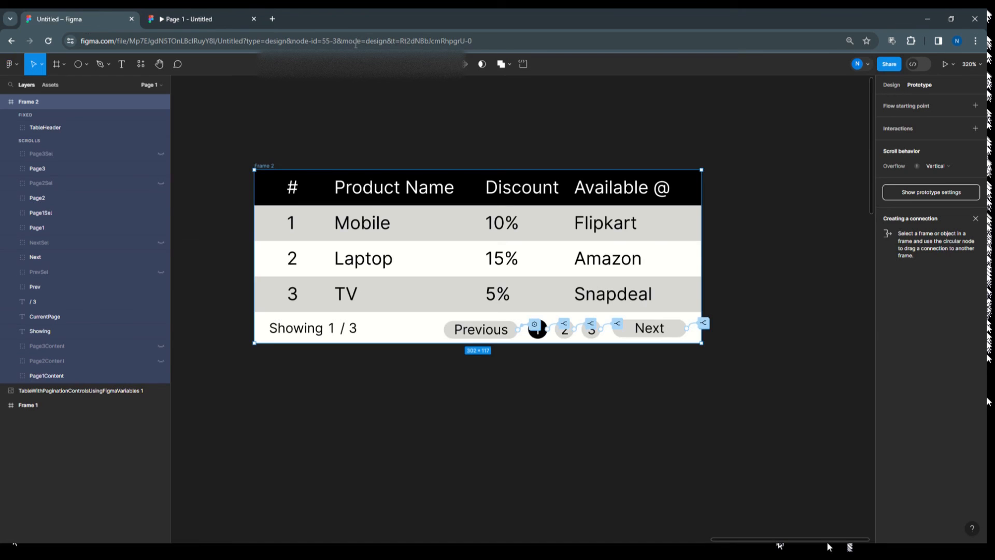
pyautogui.click(659, 325)
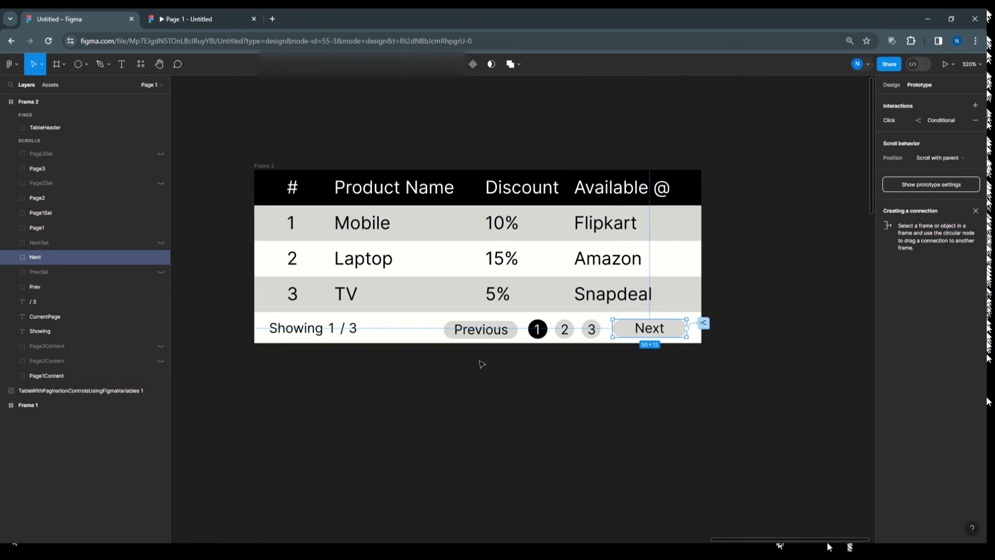
pyautogui.click(976, 106)
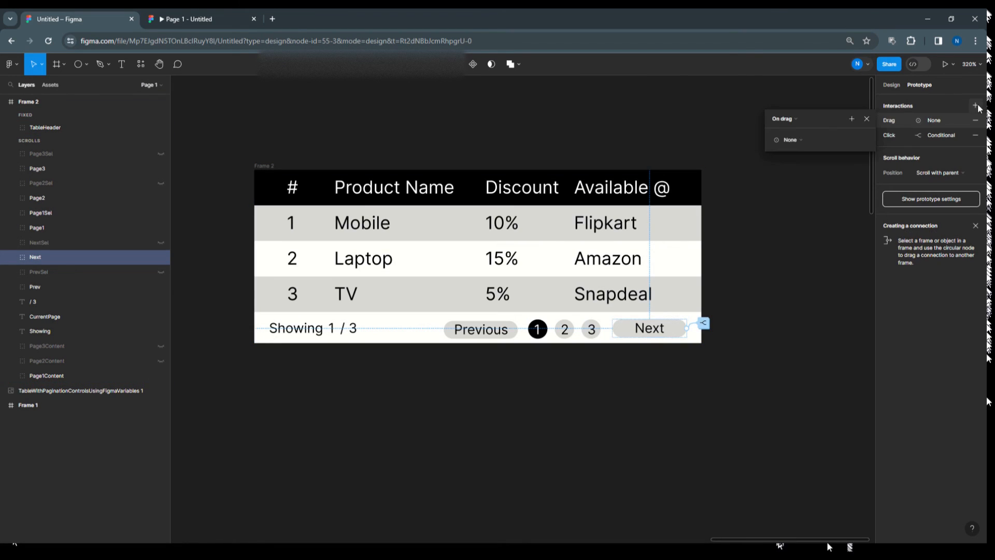
pyautogui.click(800, 119)
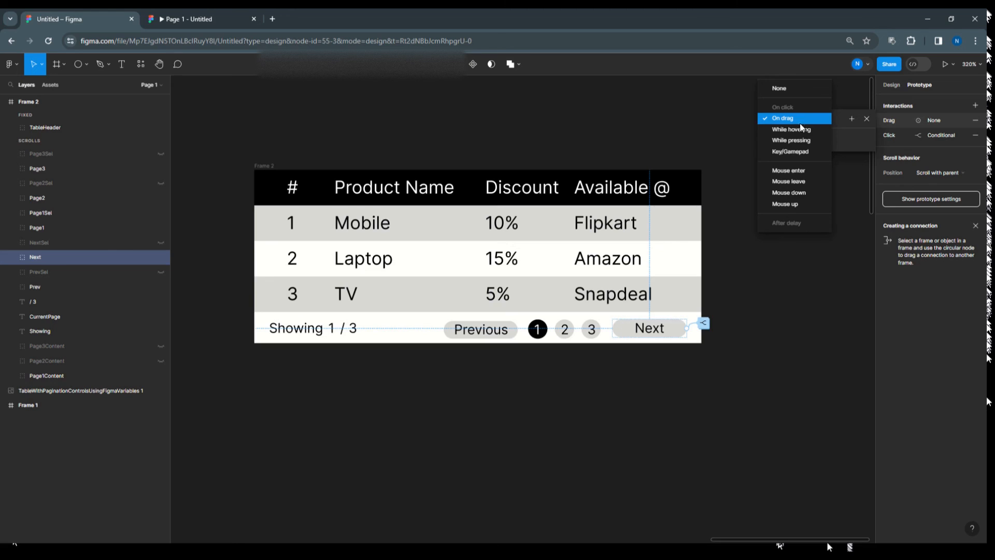
pyautogui.click(801, 129)
# Make the Next button's hover interaction set the Next variable to True.
pyautogui.click(801, 139)
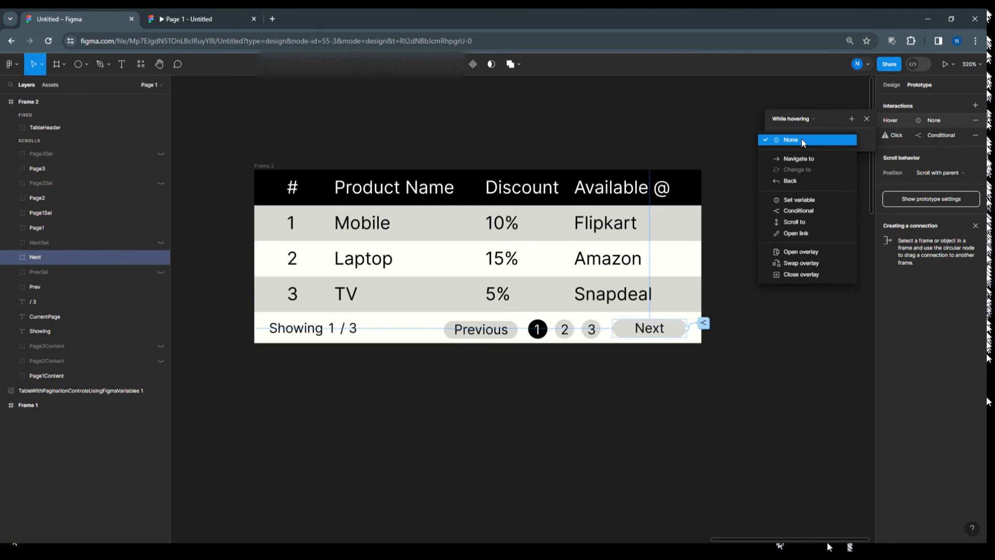
pyautogui.click(806, 199)
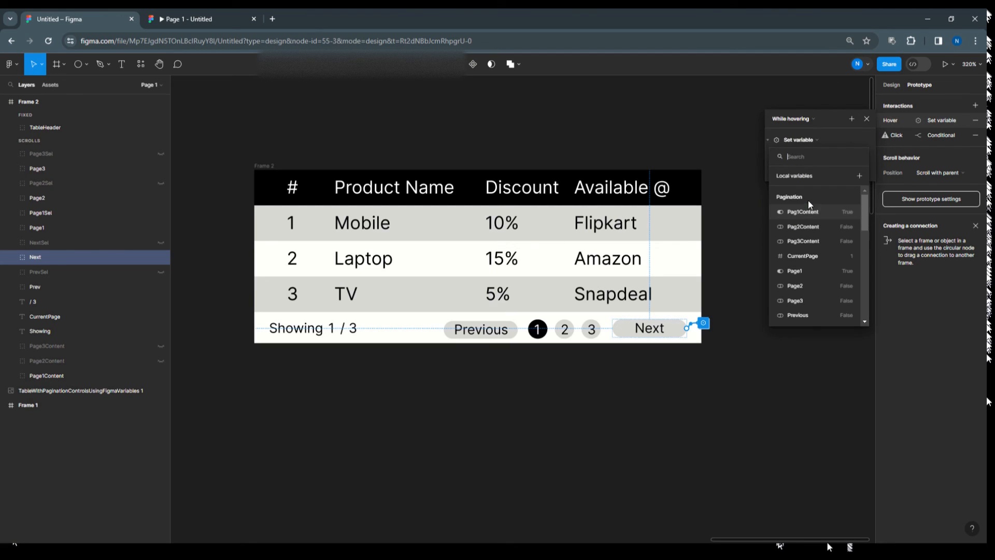
pyautogui.scroll(-2, 814, 298)
pyautogui.click(810, 301)
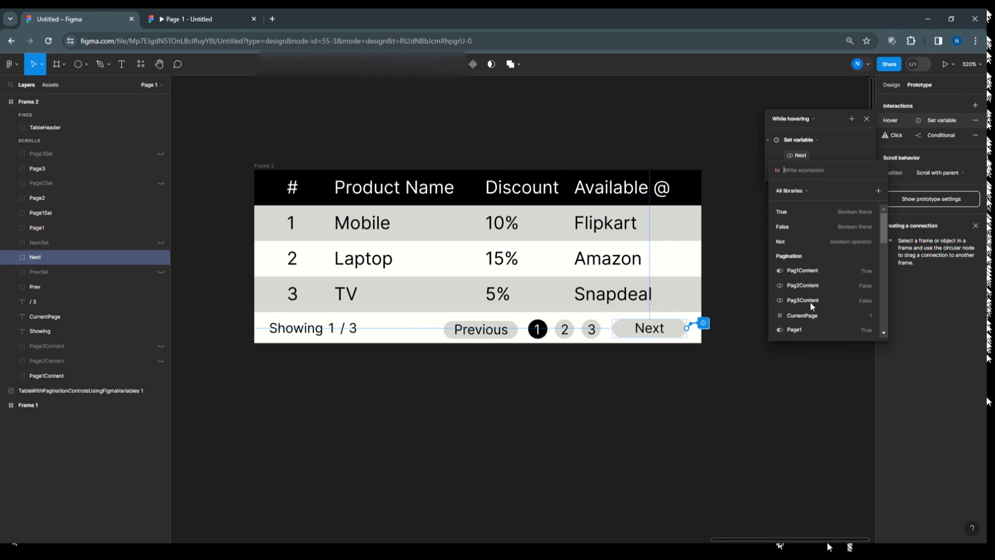
pyautogui.click(801, 210)
pyautogui.click(836, 119)
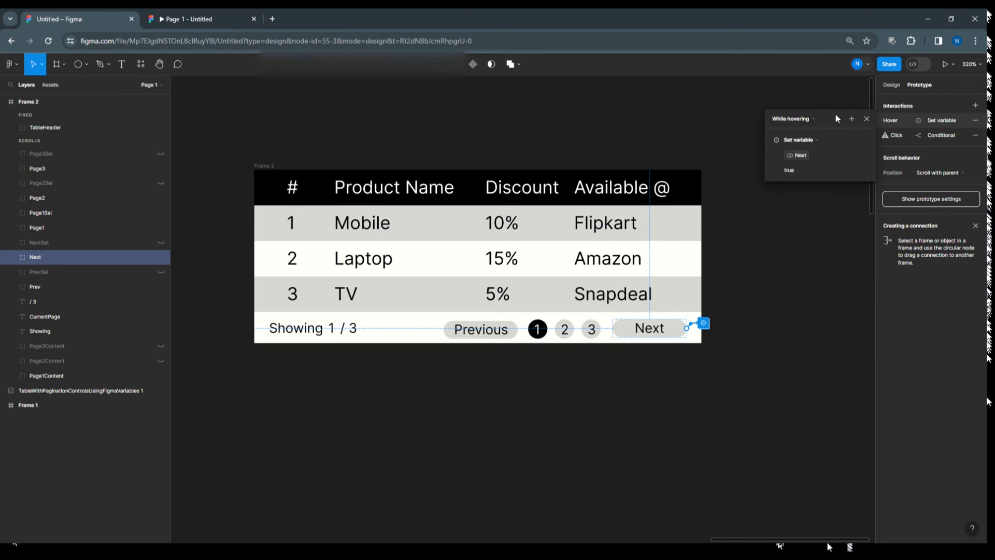
# Add a Mouse leave interaction with a 1 ms delay to the Next button that sets the Next variable to False.
pyautogui.click(976, 105)
pyautogui.click(791, 121)
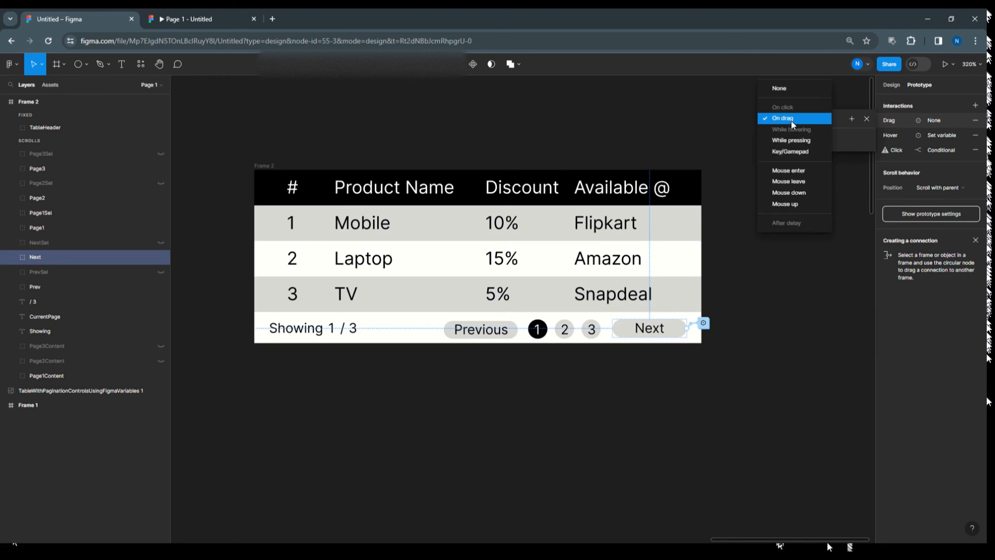
pyautogui.click(793, 181)
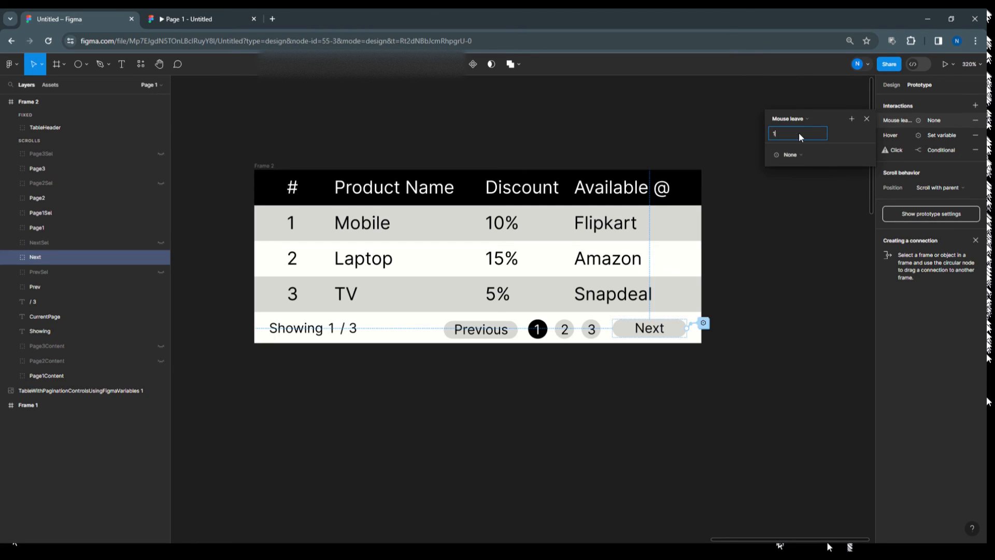
pyautogui.click(798, 157)
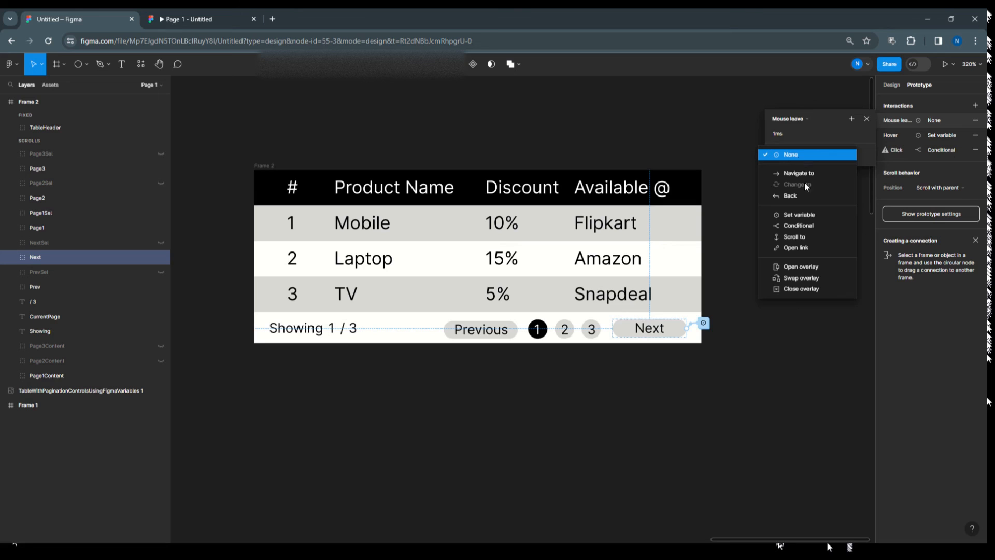
pyautogui.click(808, 214)
pyautogui.scroll(-5, 812, 287)
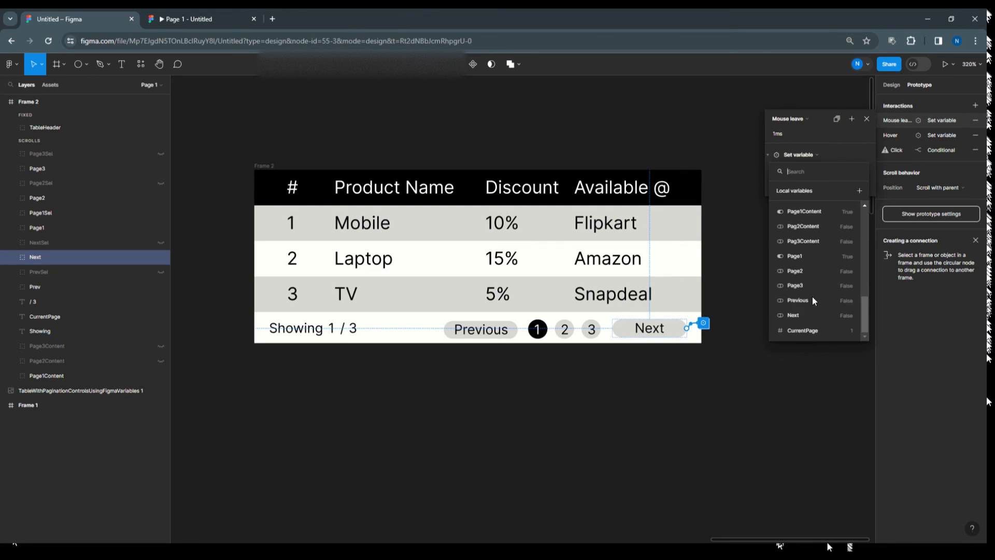
pyautogui.click(813, 317)
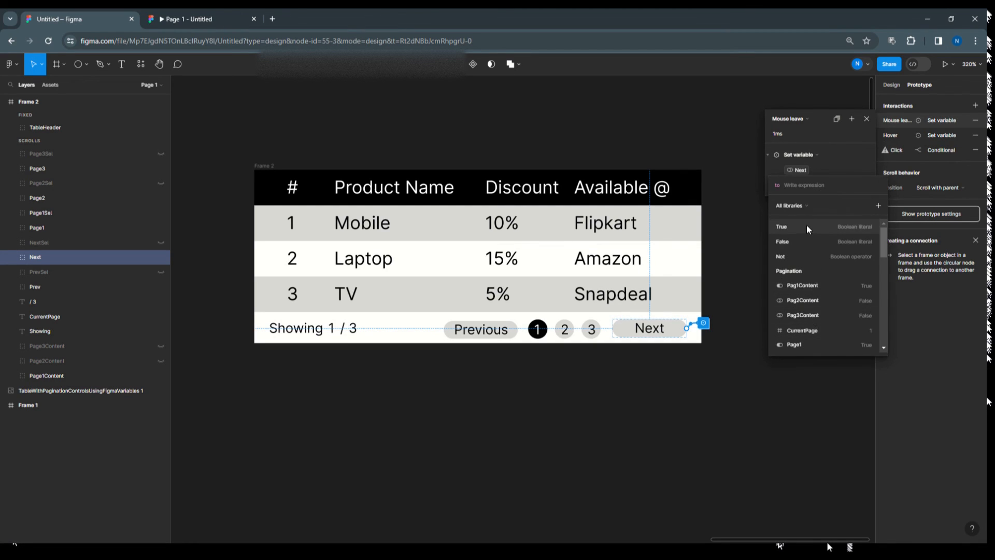
pyautogui.click(797, 240)
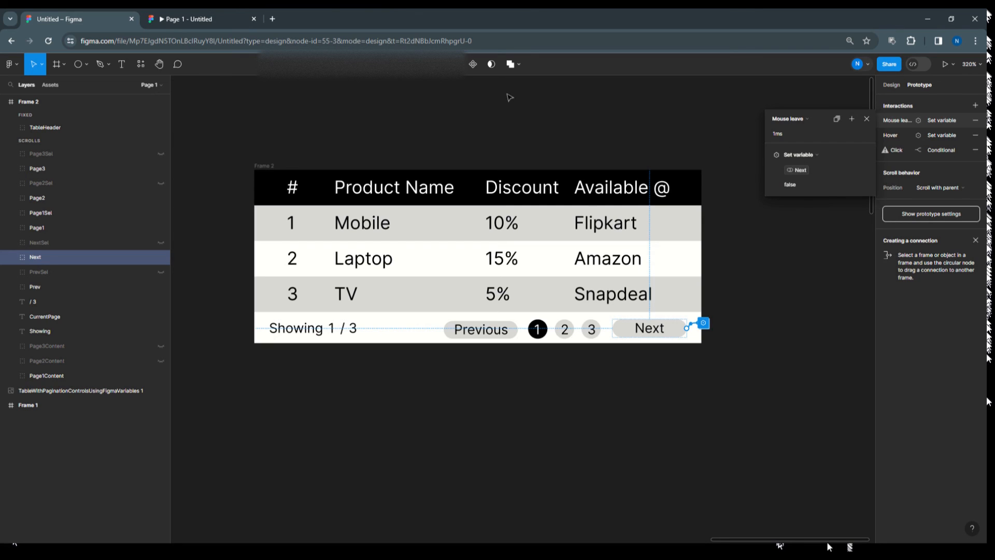
# Present Frame 2 as a prototype scaled up to fill the screen.
pyautogui.click(270, 167)
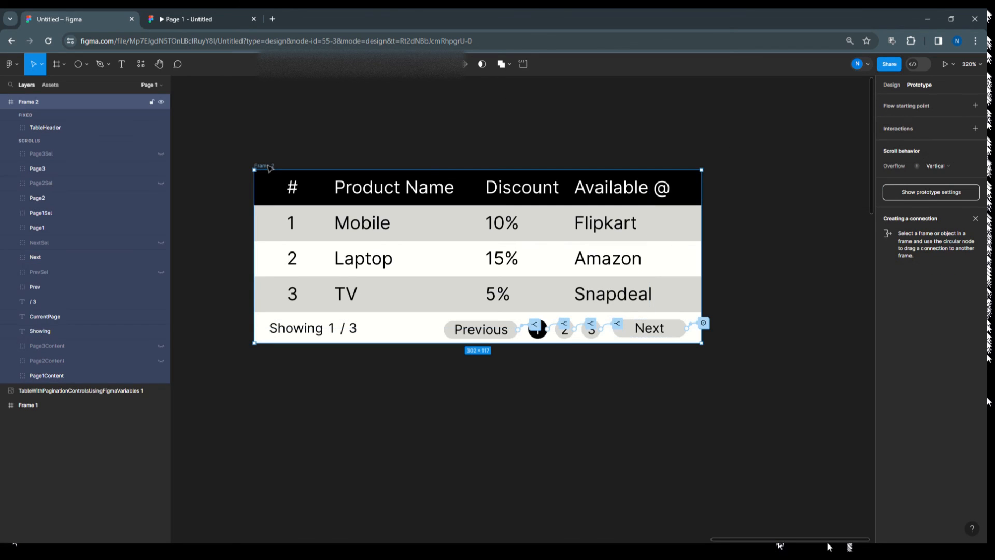
pyautogui.click(951, 64)
pyautogui.click(944, 86)
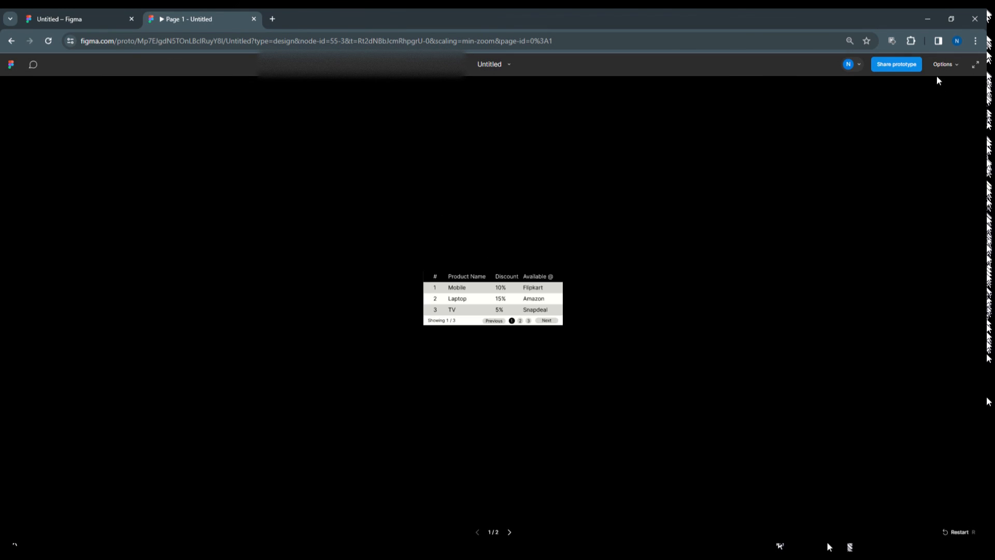
pyautogui.click(956, 66)
pyautogui.click(936, 110)
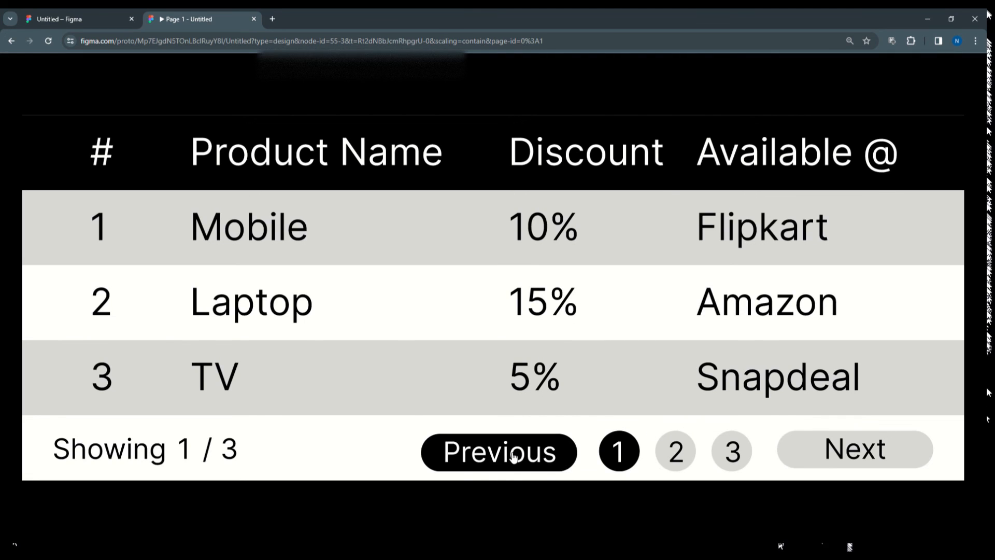
# Test the hover states of both paging buttons while repeatedly paging forward to page 3 and back to page 1.
pyautogui.click(897, 458)
pyautogui.click(897, 459)
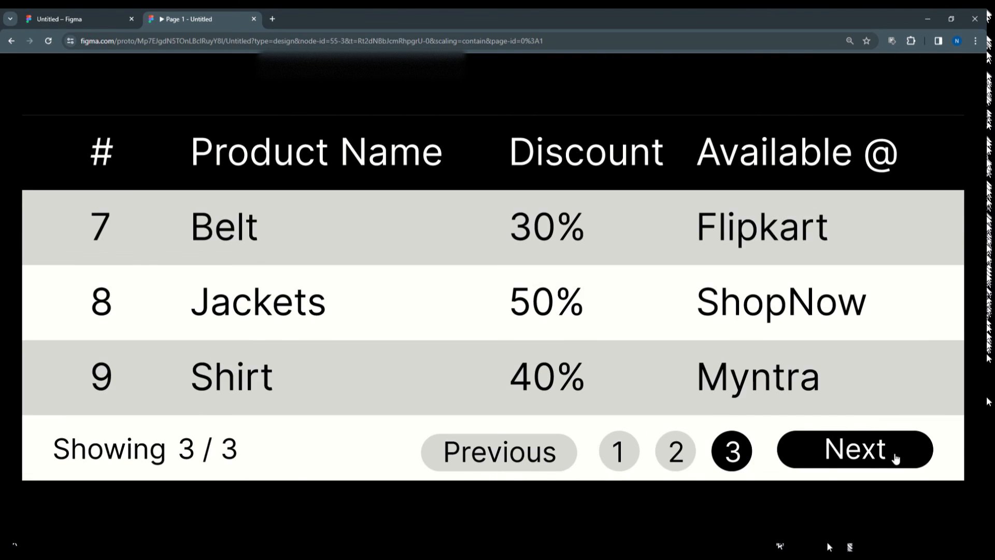
pyautogui.click(543, 458)
pyautogui.click(543, 458)
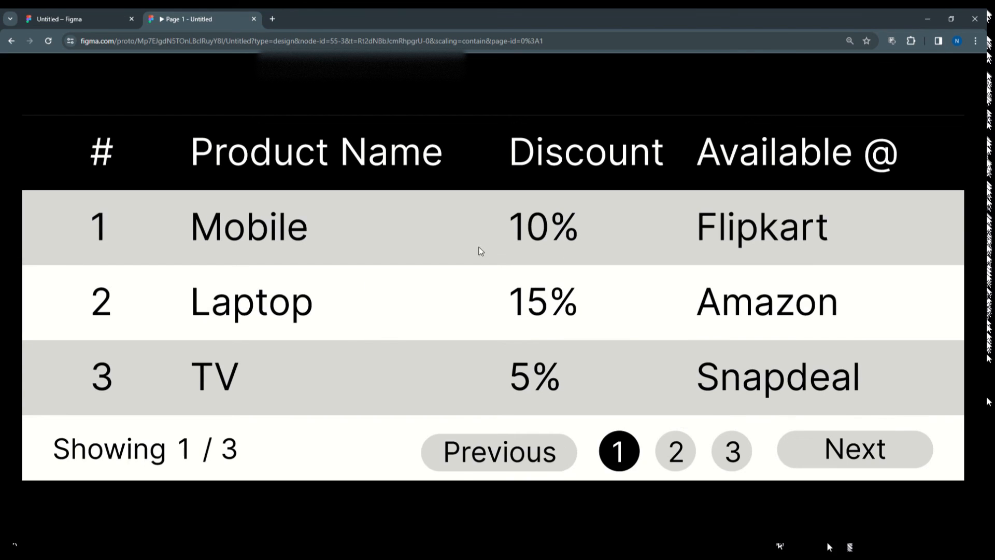
pyautogui.click(808, 454)
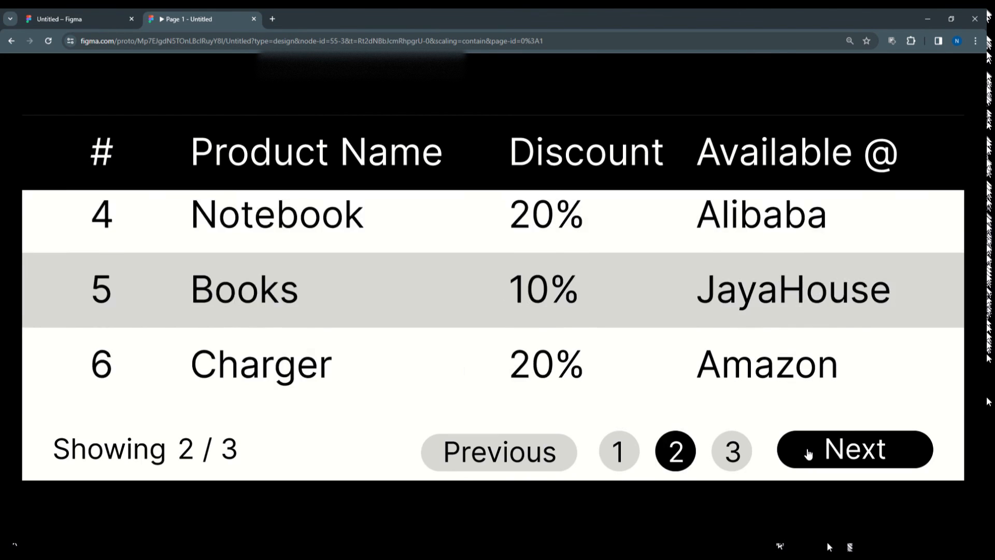
pyautogui.click(807, 450)
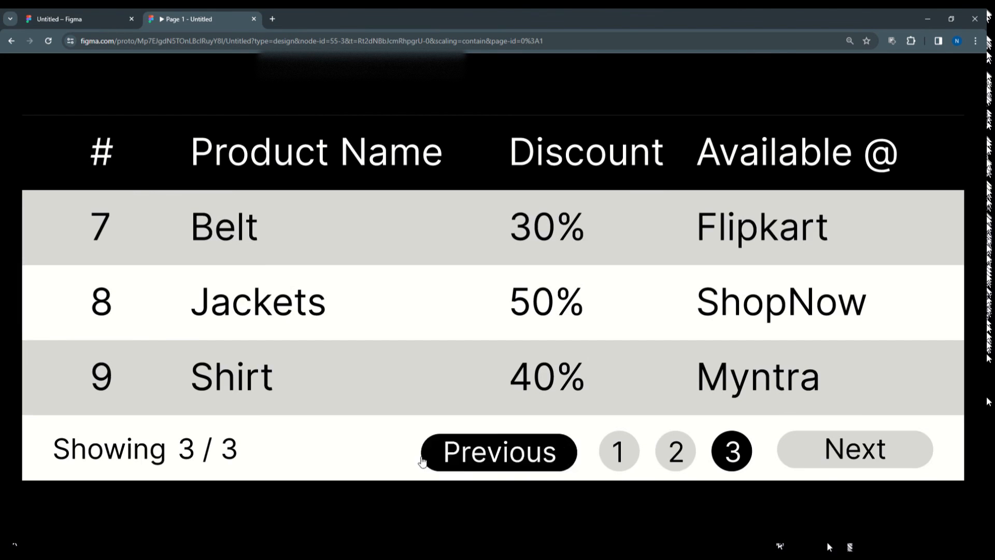
pyautogui.click(516, 455)
pyautogui.click(517, 456)
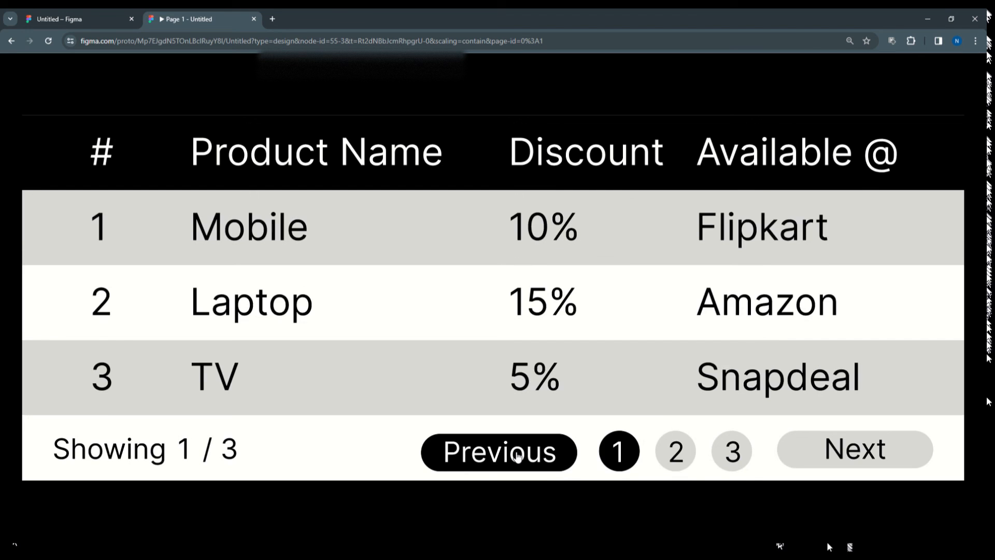
pyautogui.click(789, 454)
pyautogui.click(789, 454)
pyautogui.click(544, 458)
pyautogui.click(544, 458)
pyautogui.click(851, 452)
pyautogui.click(851, 452)
pyautogui.click(568, 456)
pyautogui.click(569, 455)
pyautogui.click(876, 452)
pyautogui.click(875, 452)
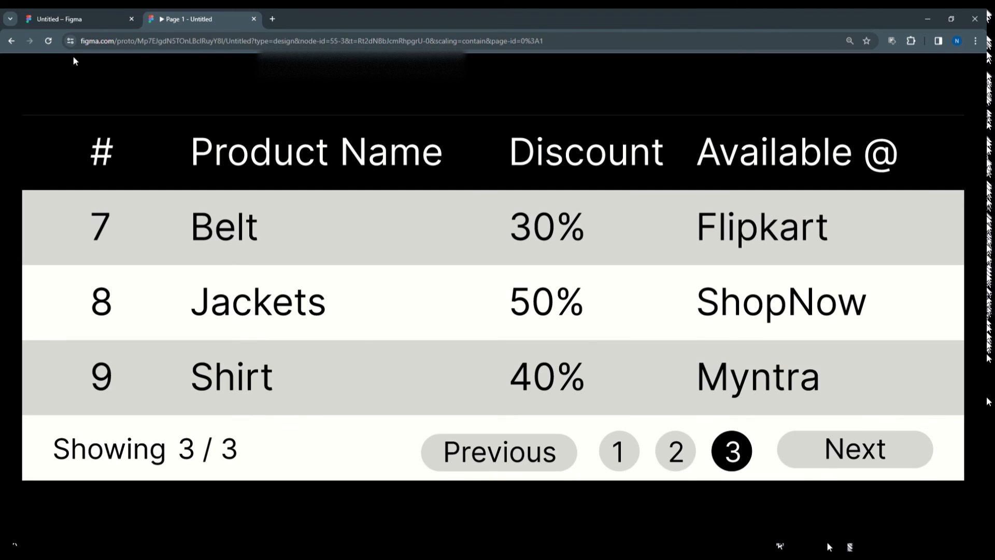
# Return to the design file, clear the selection and open the file's local variables.
pyautogui.click(102, 20)
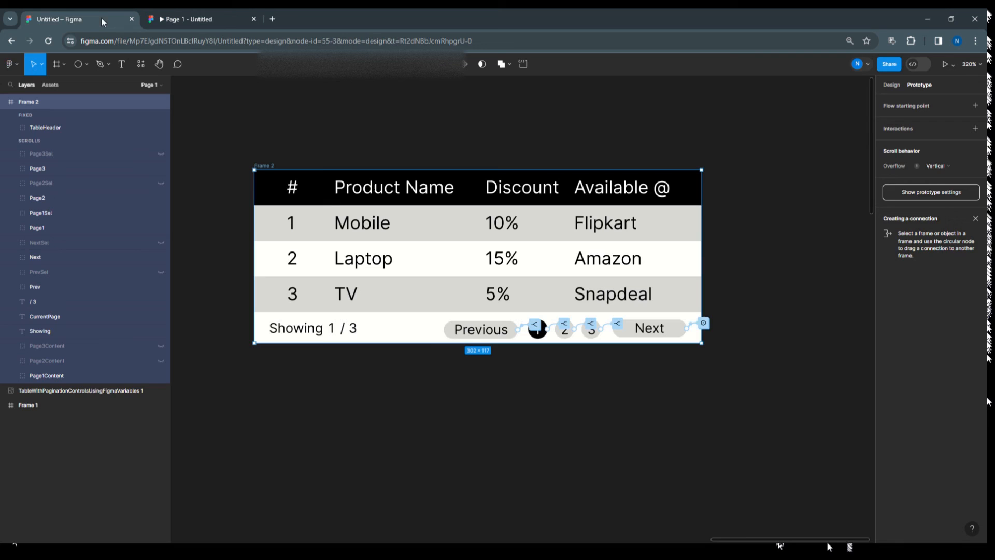
pyautogui.click(328, 223)
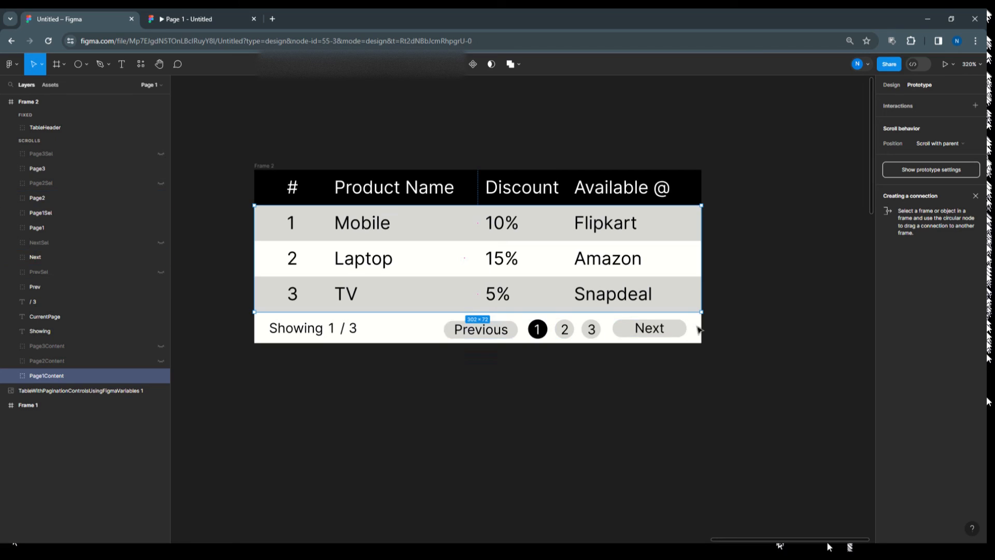
pyautogui.click(669, 362)
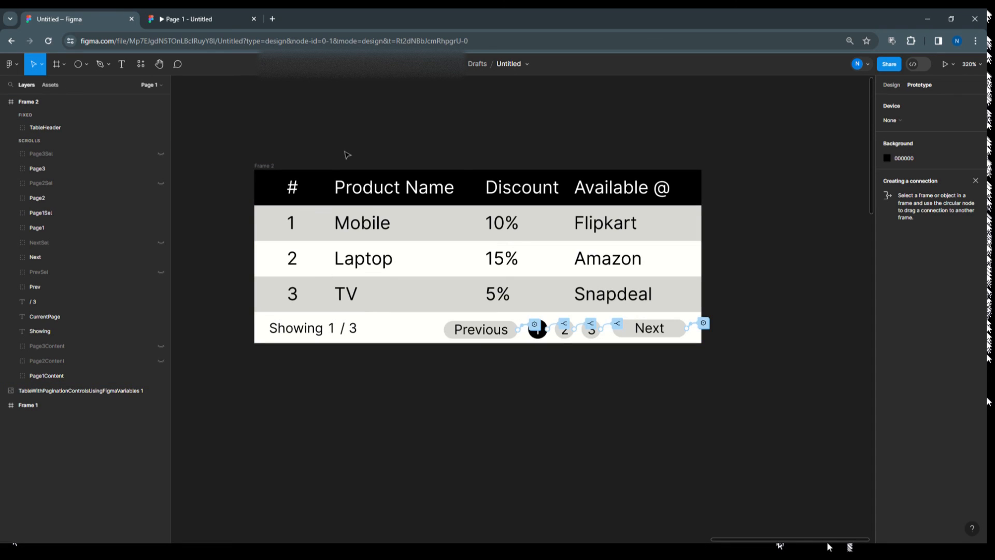
pyautogui.click(890, 85)
pyautogui.click(887, 146)
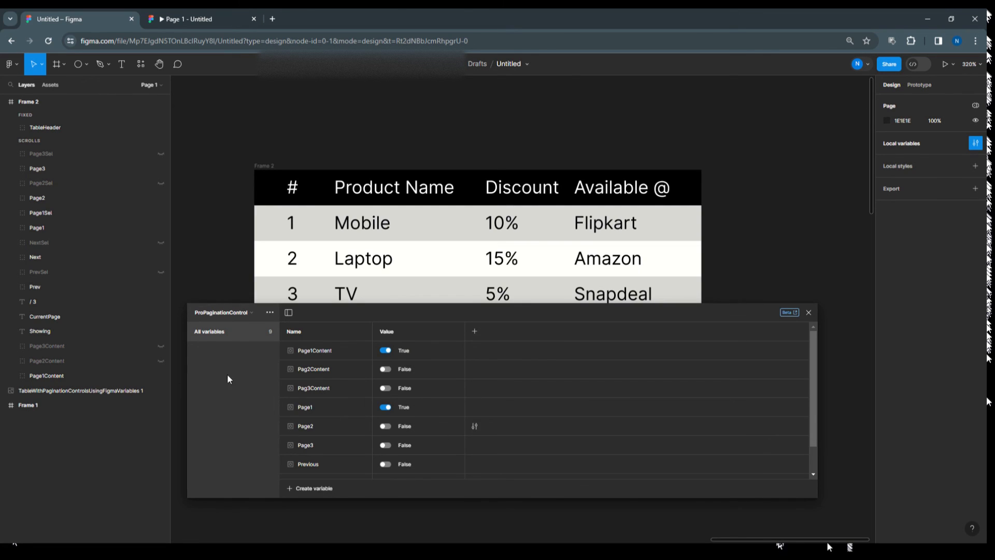
# Review the ProductTable and ProPaginationControl variable collections and close the variables window.
pyautogui.click(251, 313)
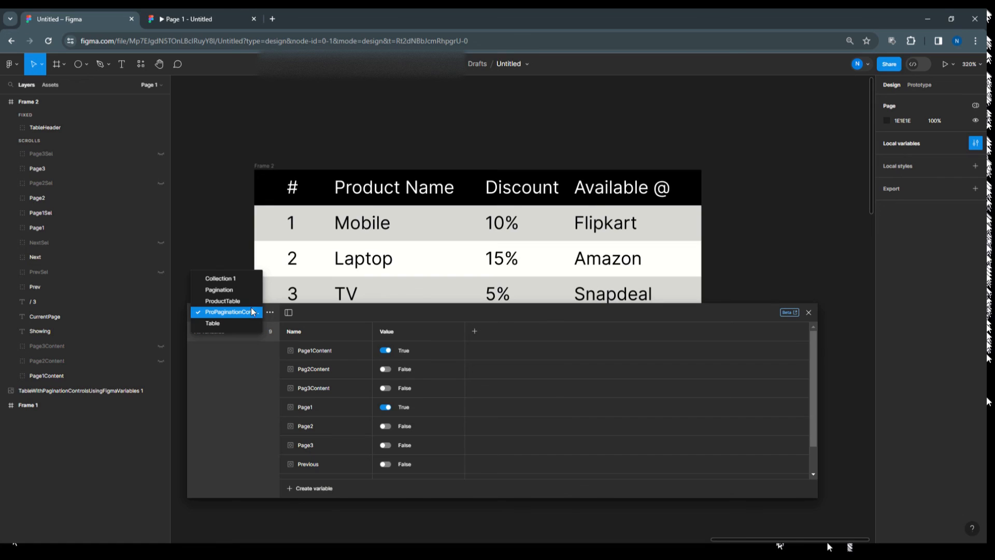
pyautogui.click(228, 301)
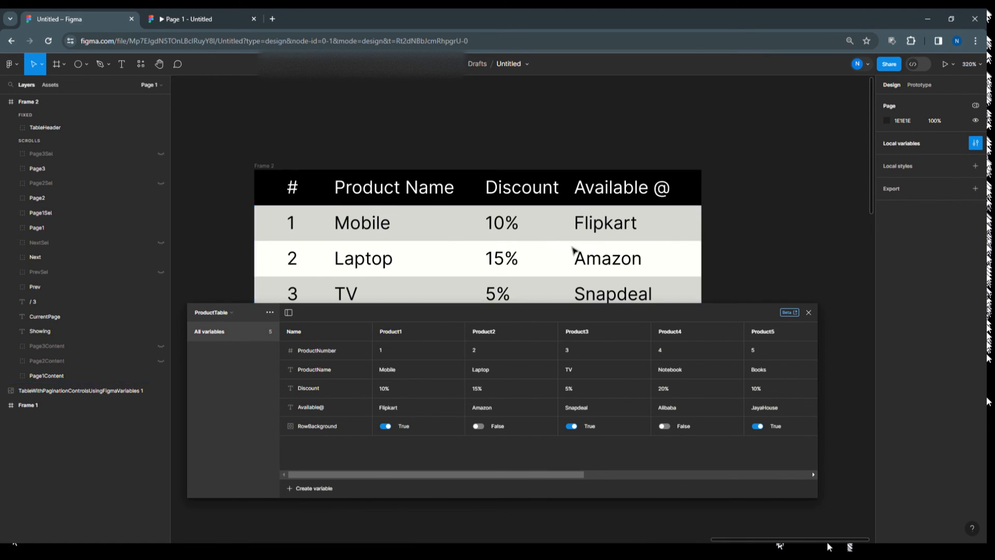
pyautogui.moveTo(407, 473); pyautogui.dragTo(371, 465)
pyautogui.moveTo(434, 477); pyautogui.dragTo(243, 406)
pyautogui.click(231, 319)
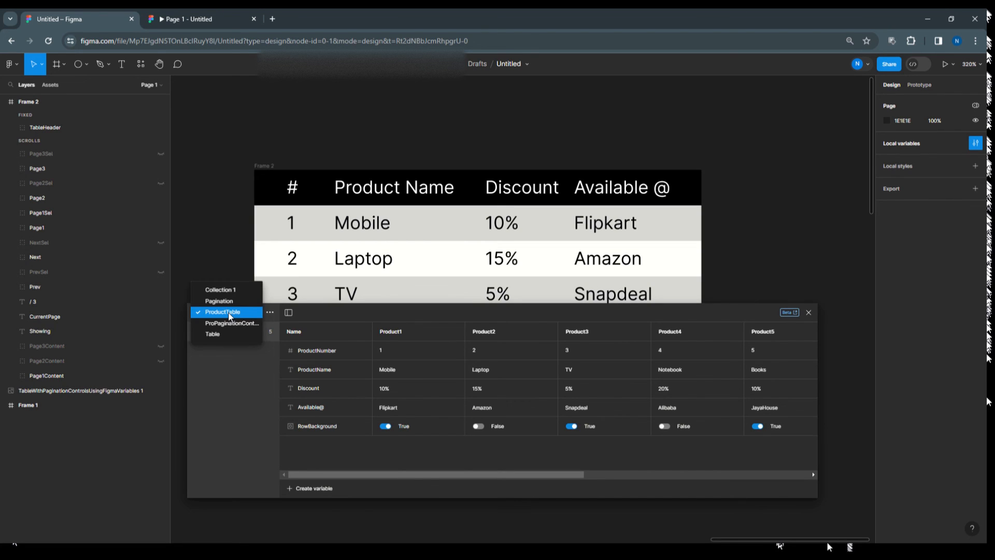
pyautogui.click(232, 323)
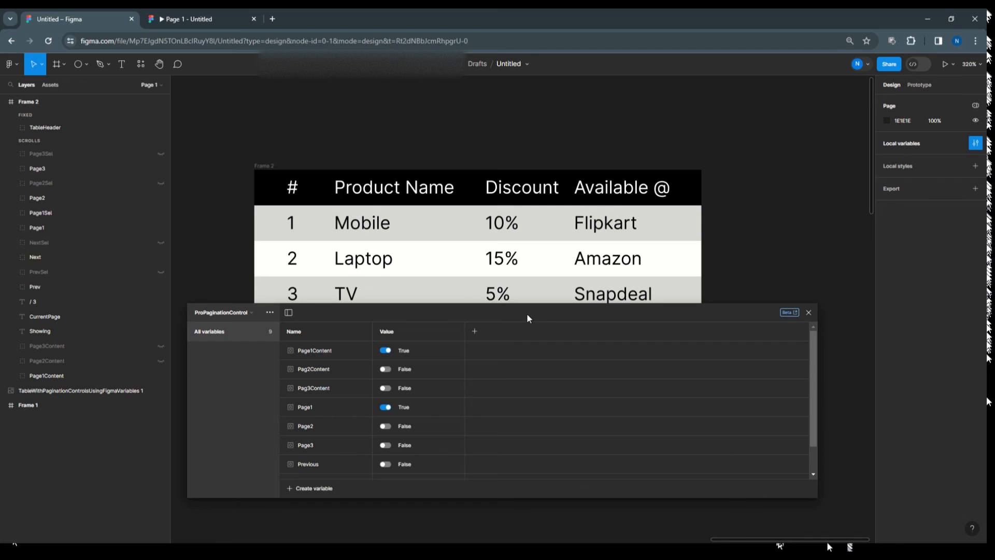
pyautogui.moveTo(527, 313); pyautogui.dragTo(560, 333)
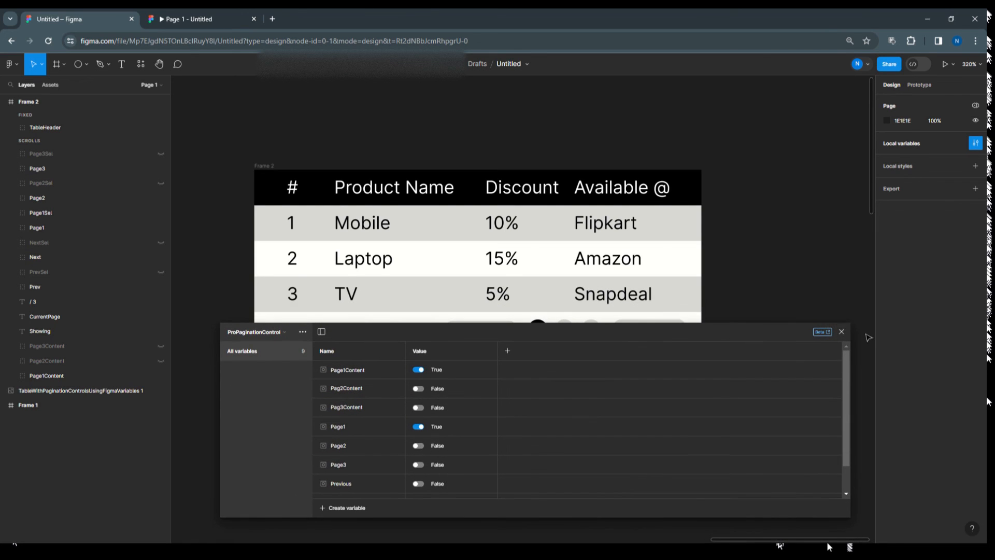
pyautogui.click(841, 331)
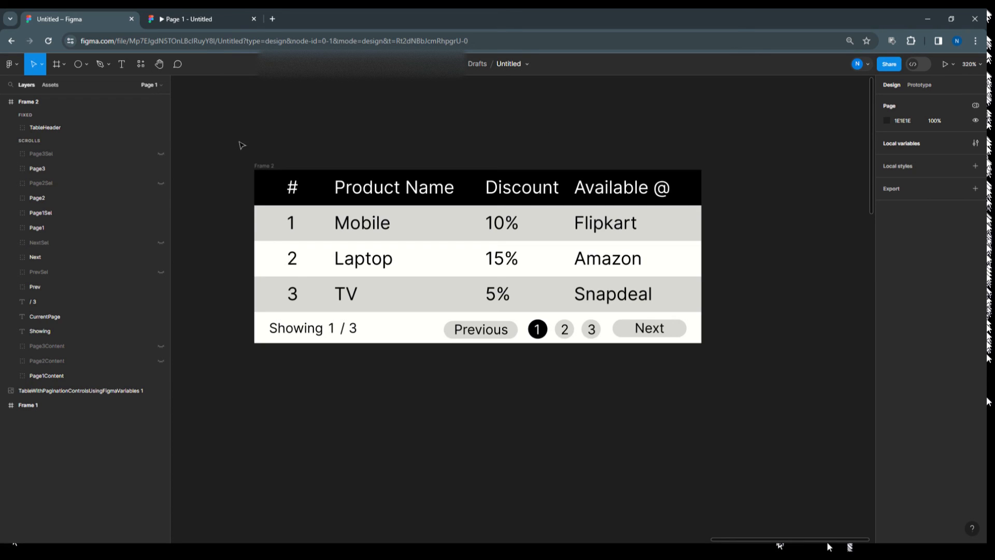
# Convert the whole table frame, Frame 2, into a component.
pyautogui.moveTo(238, 139); pyautogui.dragTo(735, 378)
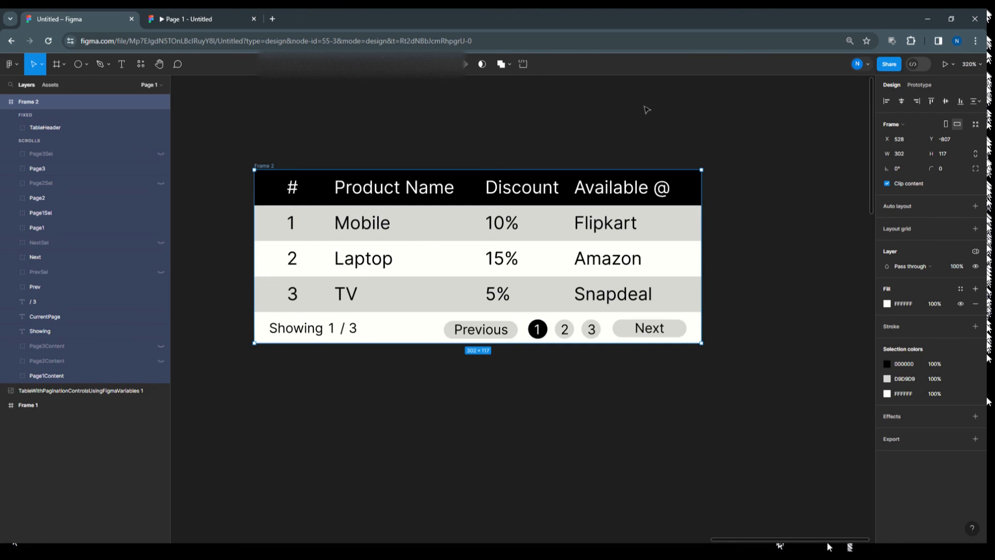
pyautogui.click(465, 66)
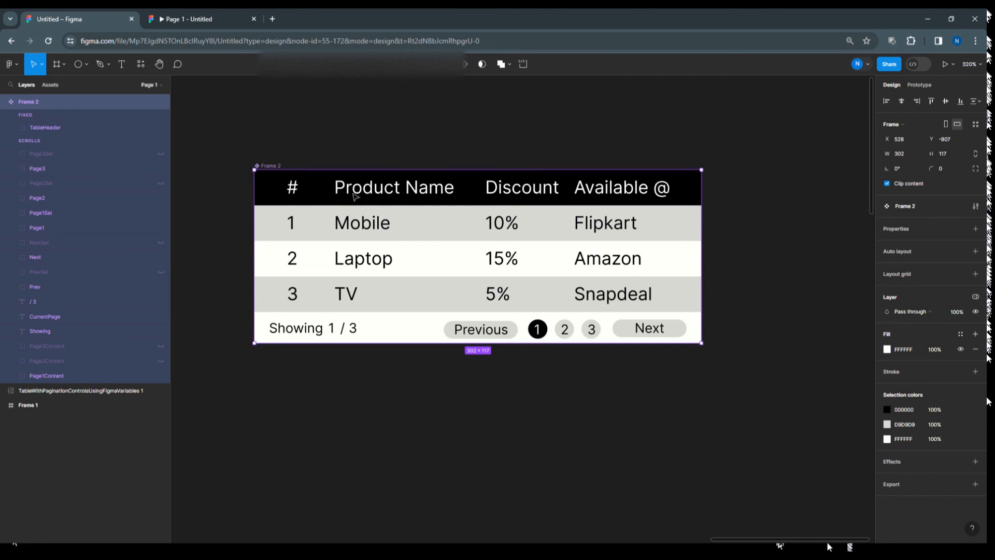
# Clear the selection and open the ProductTable collection in the file's local variables.
pyautogui.click(435, 119)
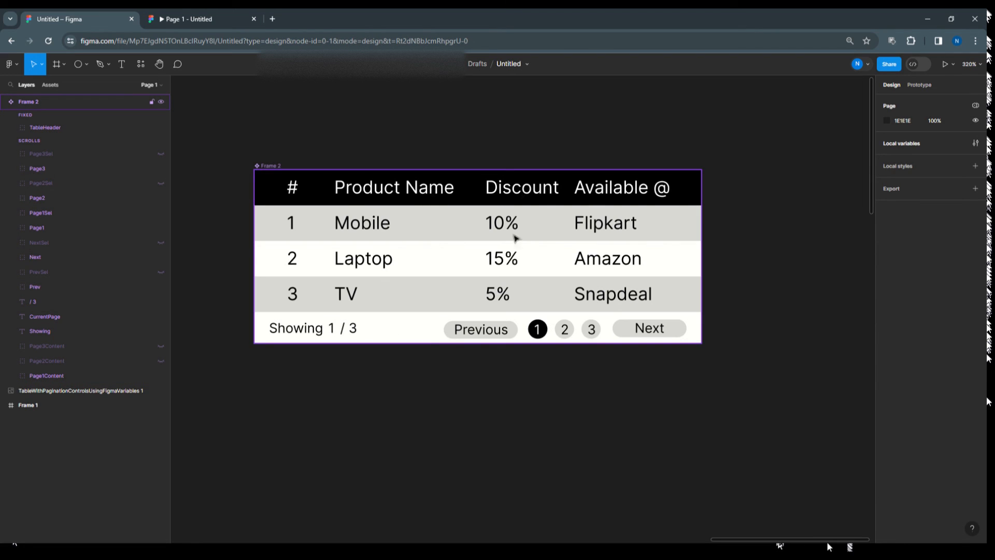
pyautogui.click(884, 146)
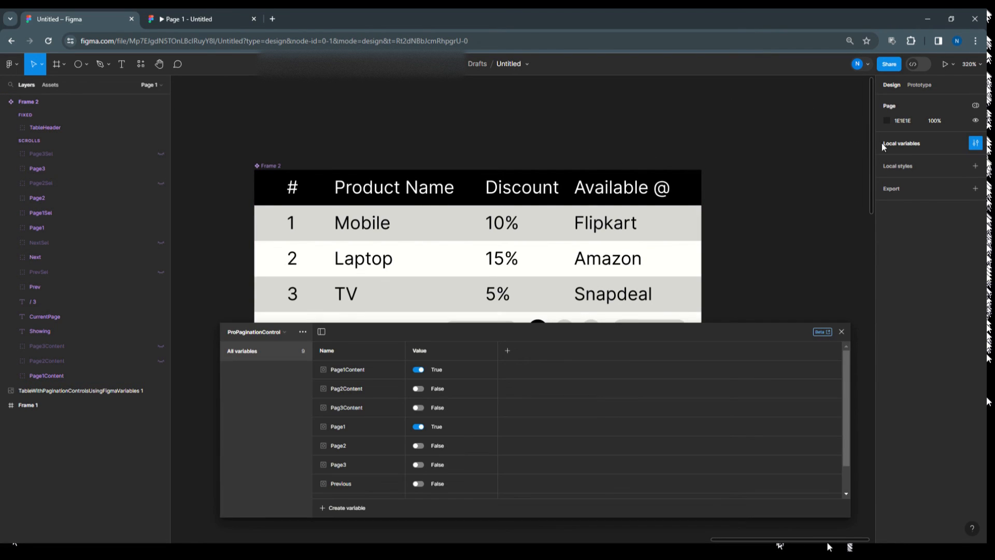
pyautogui.click(284, 332)
pyautogui.click(283, 318)
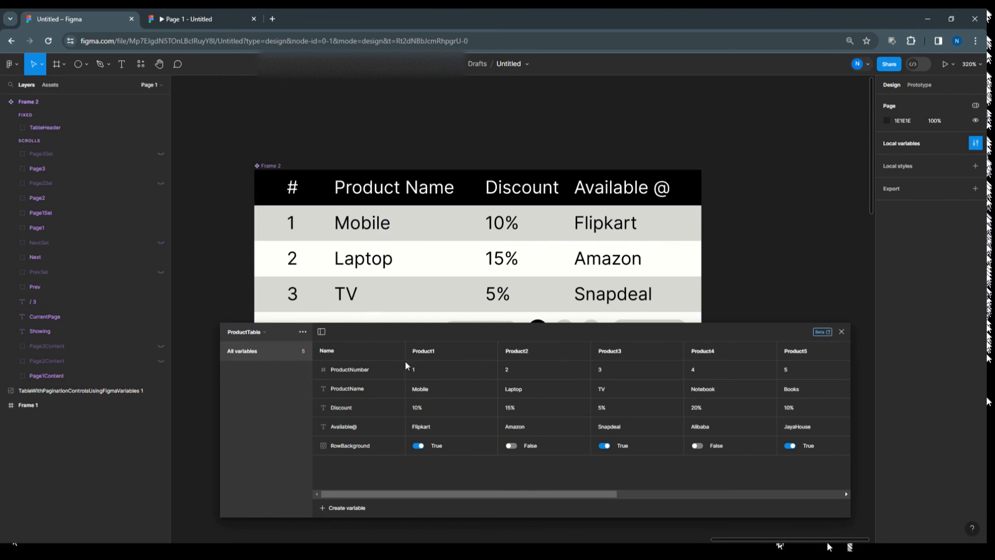
# Rename the Product1 mode of the ProductTable collection to "EmpFirst Name".
pyautogui.doubleClick(434, 352)
pyautogui.click(418, 365)
pyautogui.press('Return')
# Keep ProductNumber at 1 in the EmpFirst Name mode and replace its ProductName value with an employee's first name.
pyautogui.click(417, 371)
pyautogui.doubleClick(417, 371)
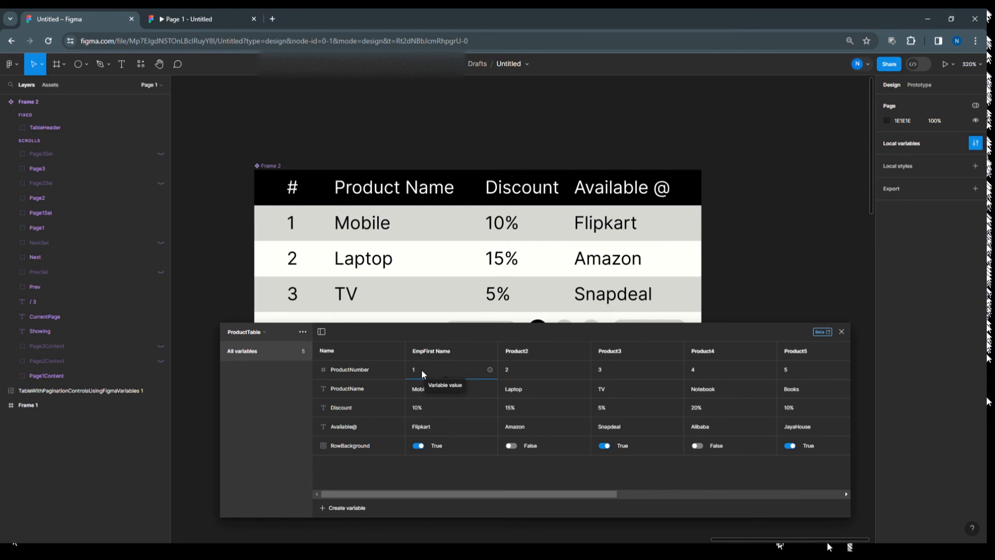
pyautogui.write('1.0')
pyautogui.doubleClick(425, 389)
pyautogui.click(454, 409)
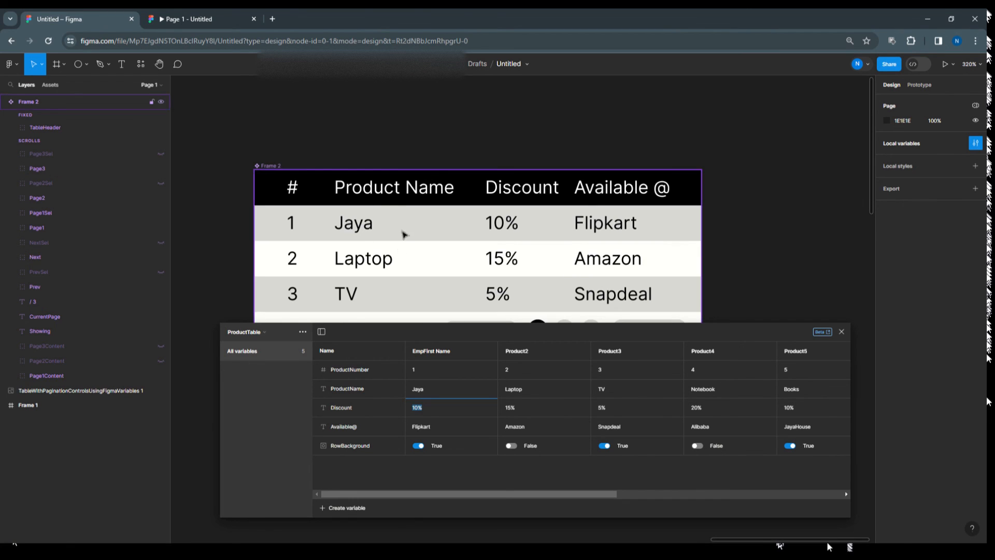
# Change the table header text "Product Name" to "First Name".
pyautogui.click(390, 195)
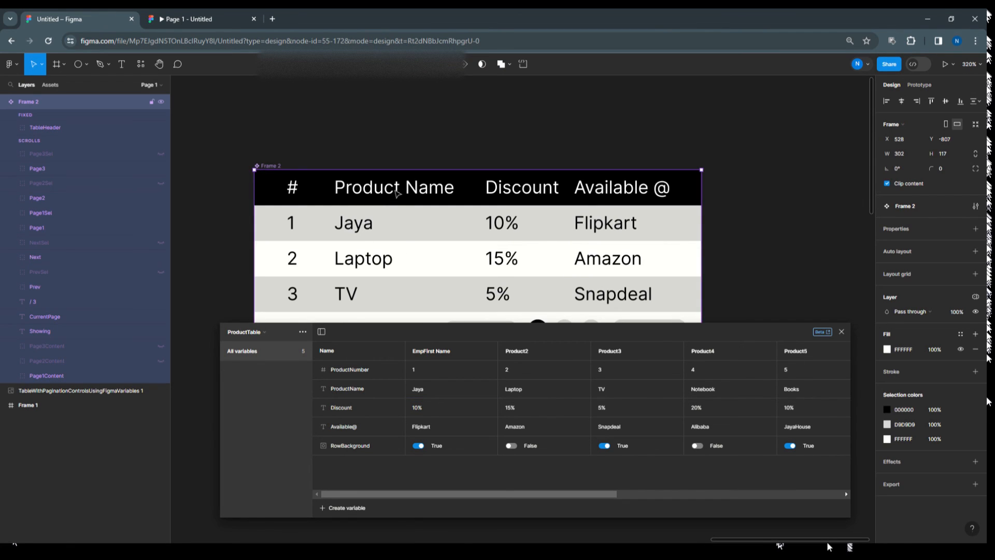
pyautogui.doubleClick(397, 194)
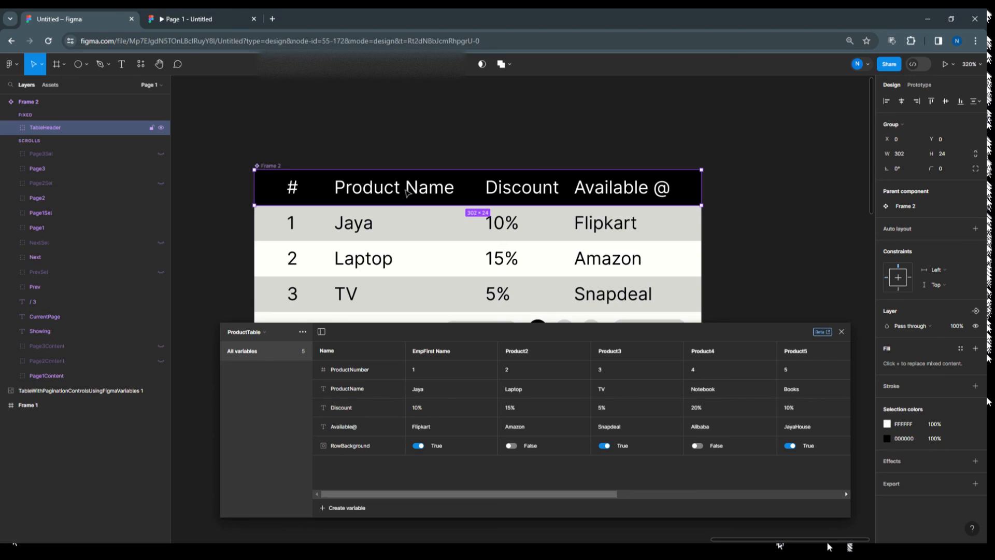
pyautogui.doubleClick(400, 191)
pyautogui.doubleClick(404, 188)
pyautogui.click(405, 187)
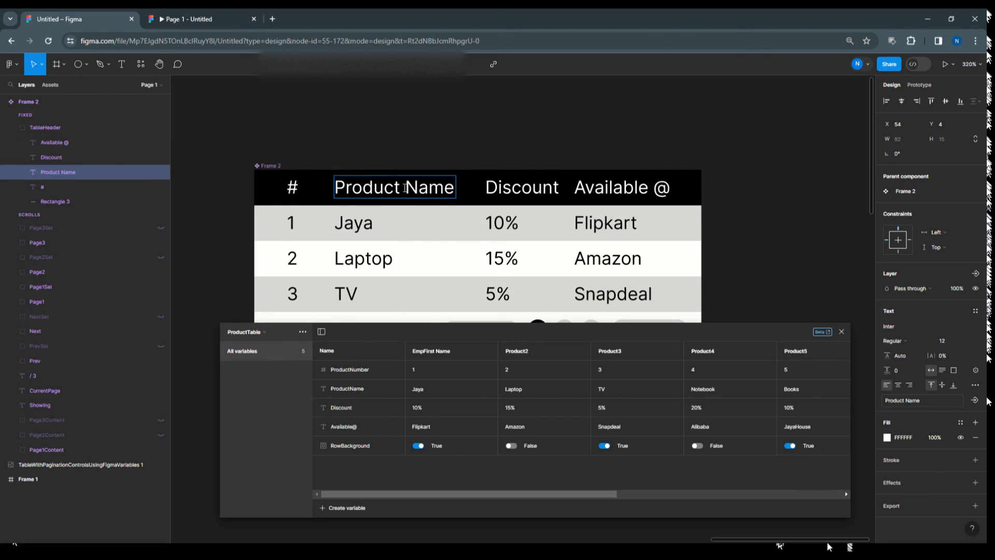
pyautogui.moveTo(404, 188); pyautogui.dragTo(333, 188)
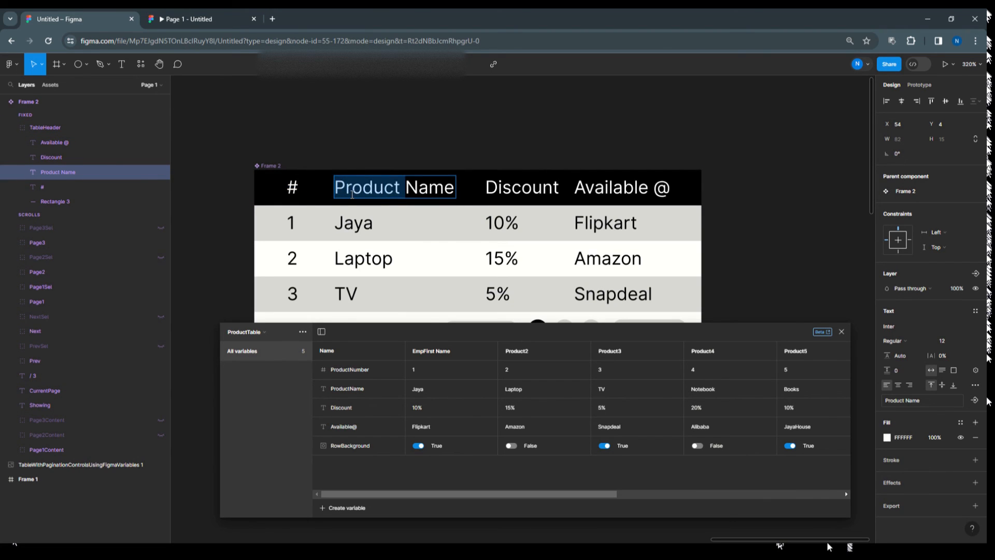
pyautogui.write('First')
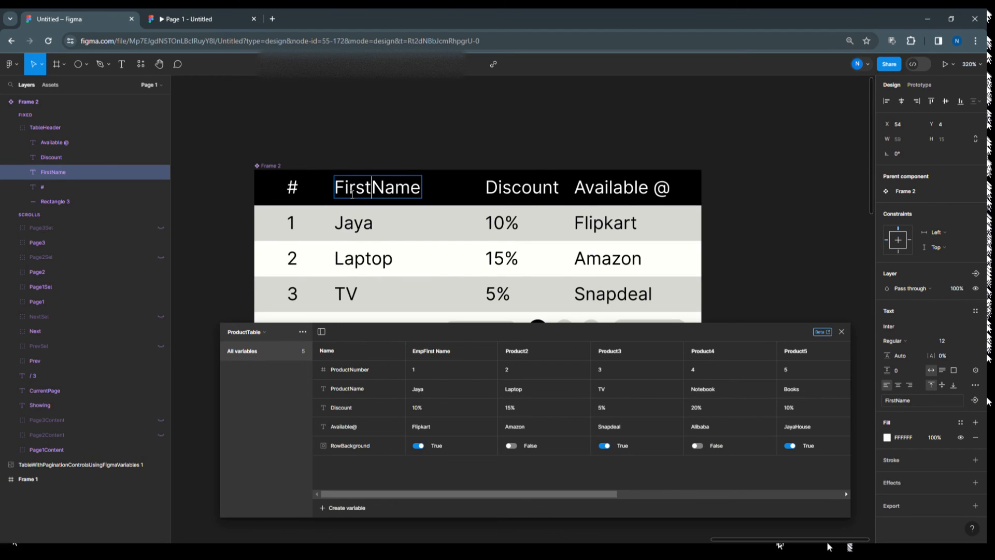
pyautogui.press('Escape')
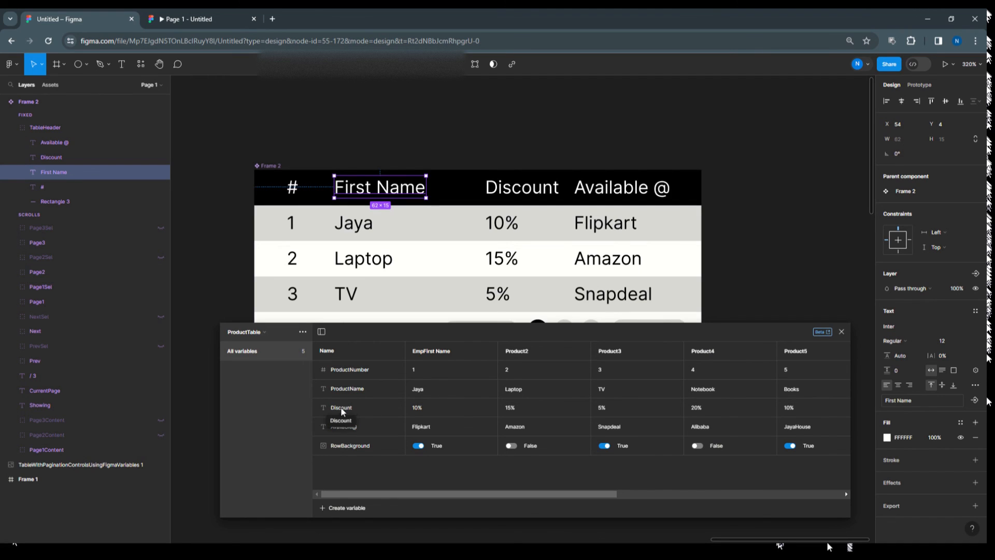
# Change the "Discount" header text to "Last Name" and shift it left to X 142, clear of the neighbouring header.
pyautogui.doubleClick(527, 189)
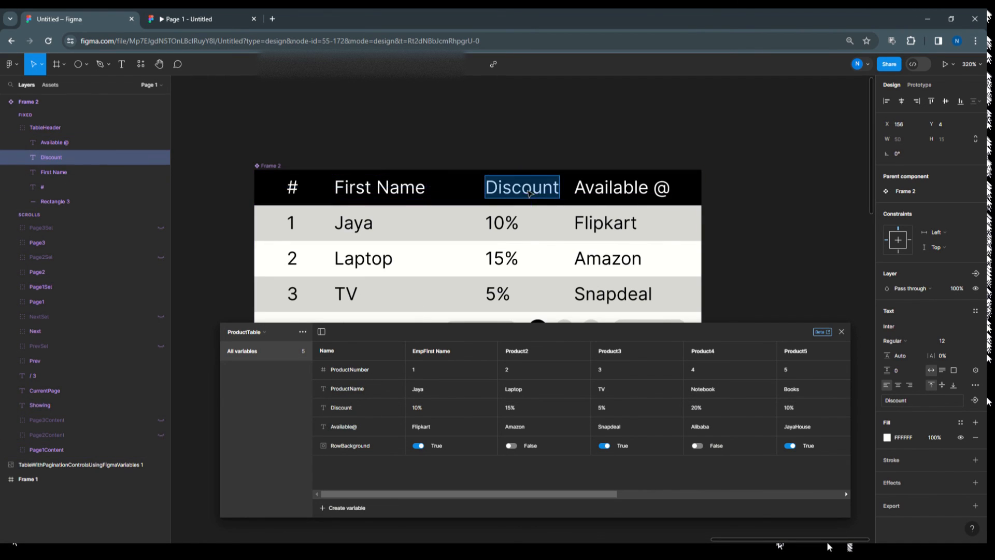
pyautogui.write('Las')
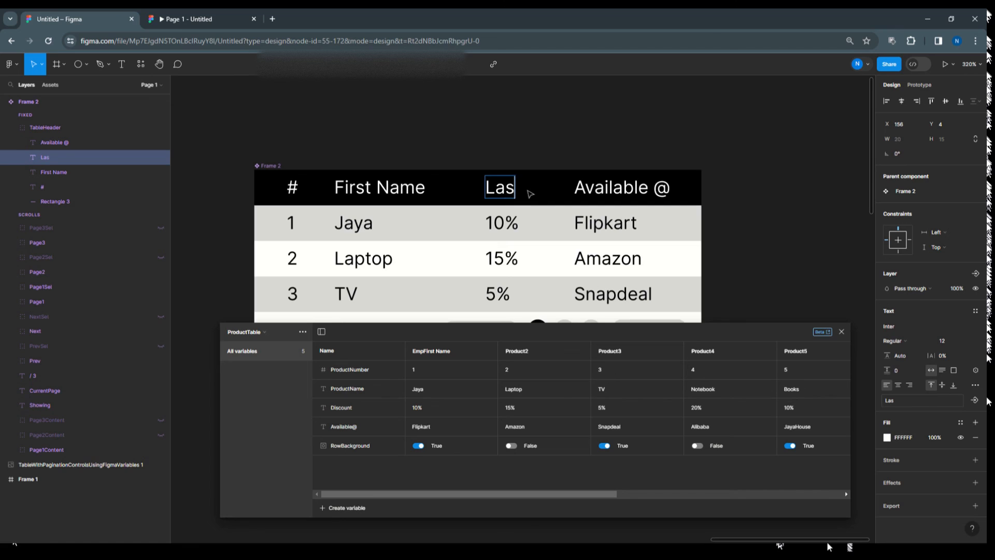
pyautogui.write('tName')
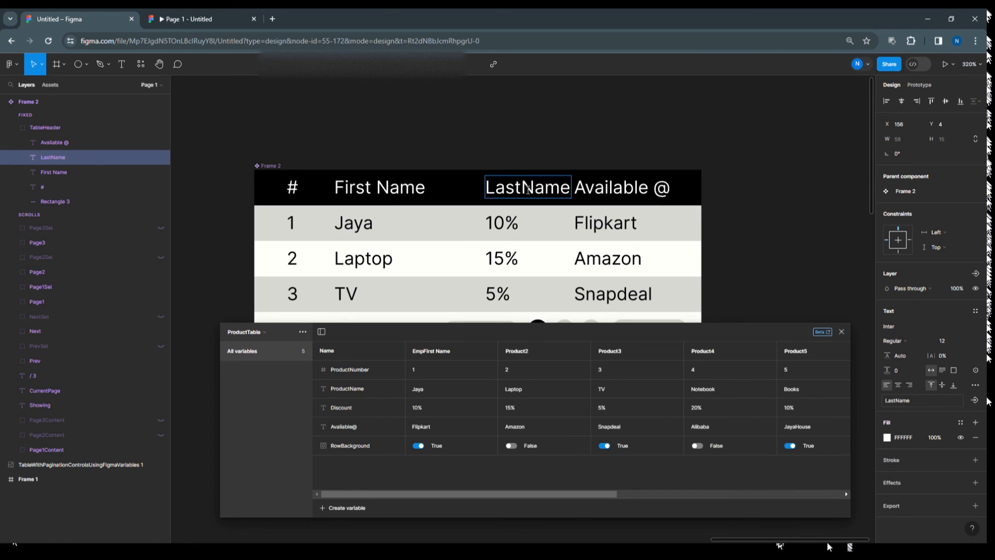
pyautogui.click(519, 187)
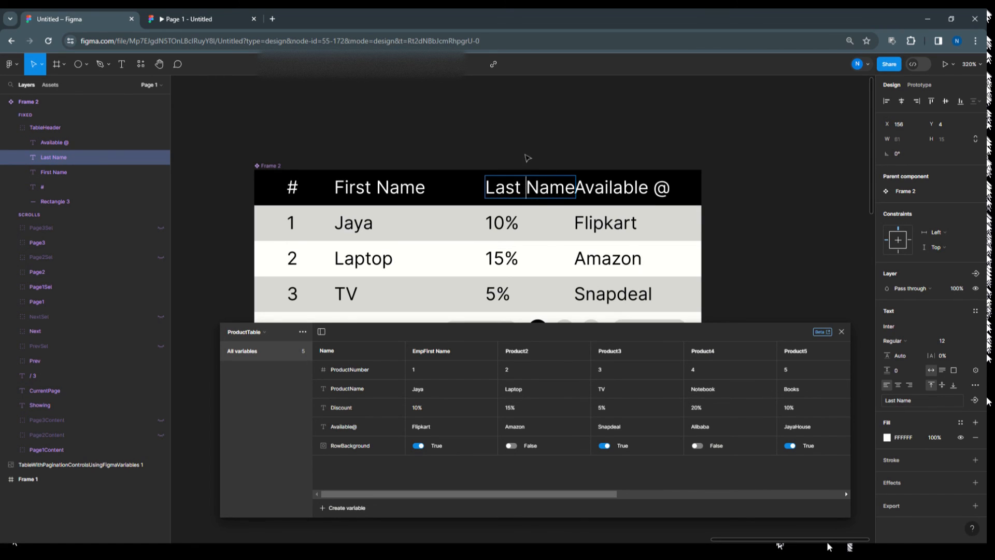
pyautogui.press('Escape')
pyautogui.moveTo(536, 196); pyautogui.dragTo(514, 196)
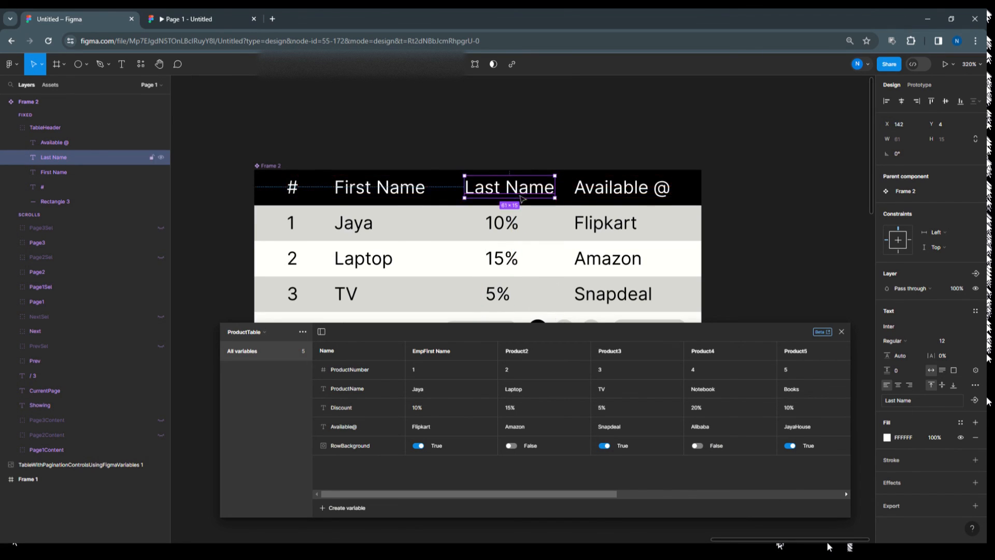
# Replace the Discount value in the EmpFirst Name mode with the employee's last name.
pyautogui.click(423, 406)
pyautogui.write('Kumar')
pyautogui.press('Return')
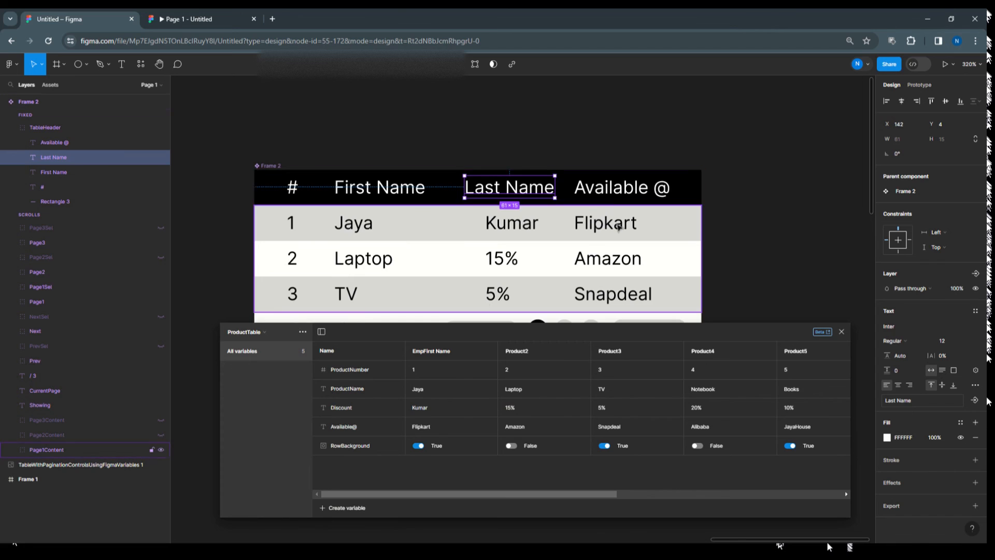
# Change the "Available @" header text to "handle" and move it slightly right to X 221.
pyautogui.click(612, 195)
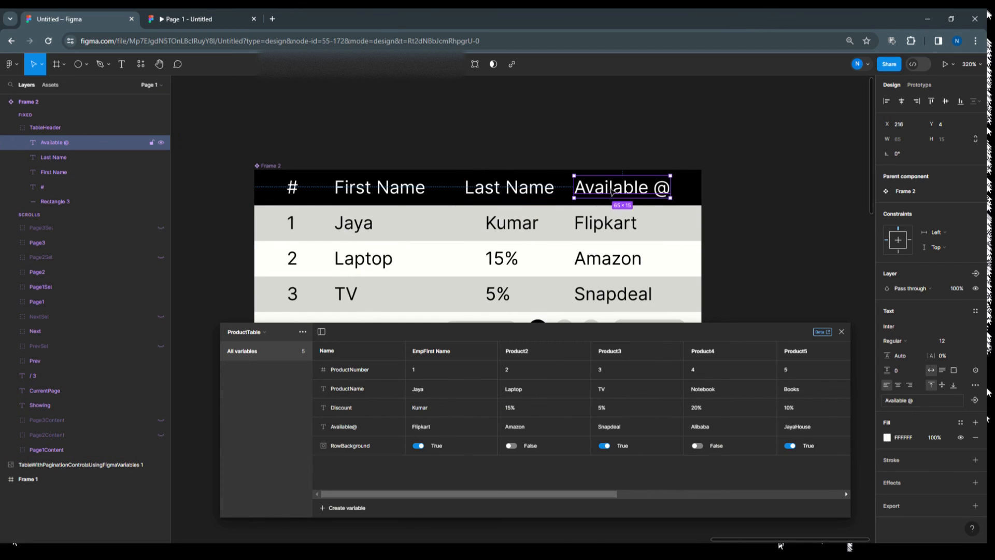
pyautogui.doubleClick(613, 193)
pyautogui.moveTo(651, 190); pyautogui.dragTo(571, 189)
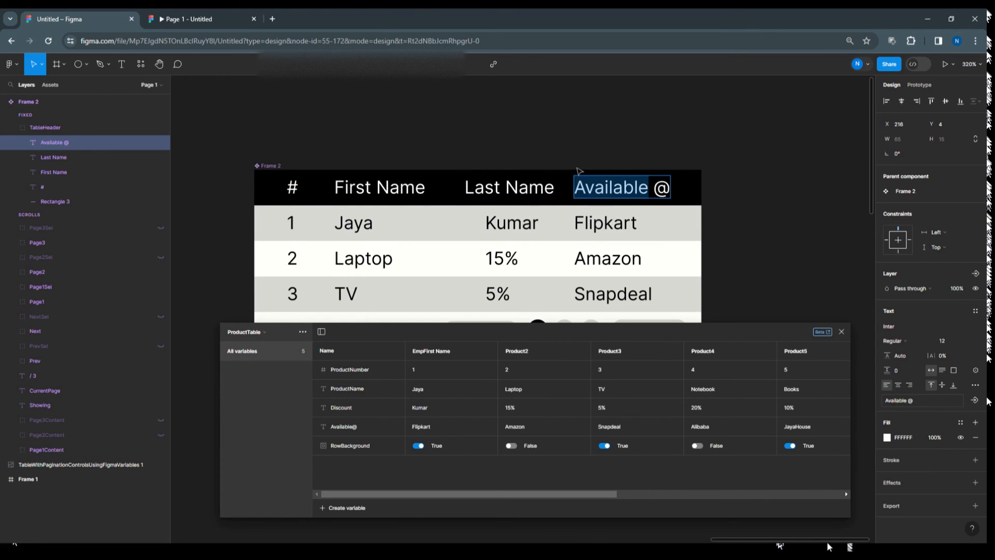
pyautogui.write('hand')
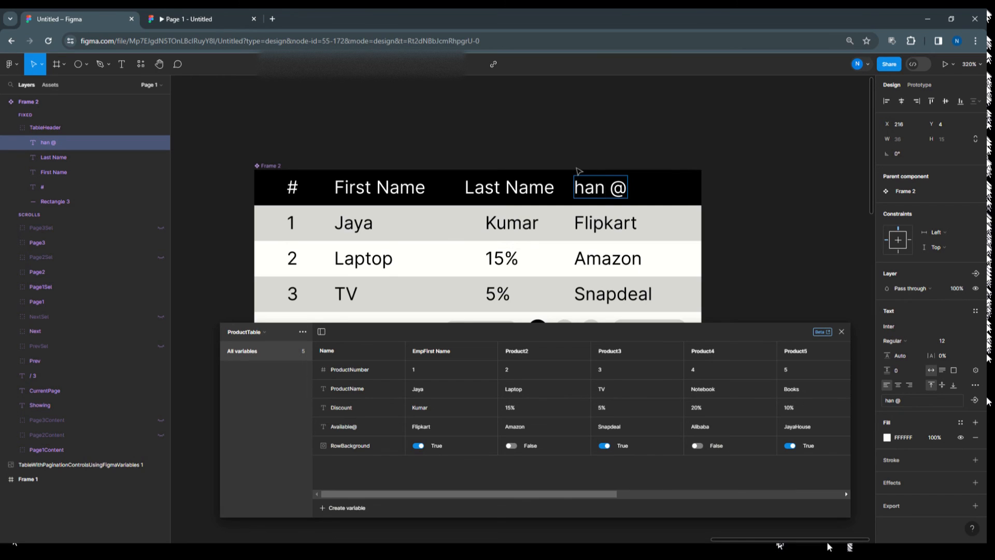
pyautogui.write('le')
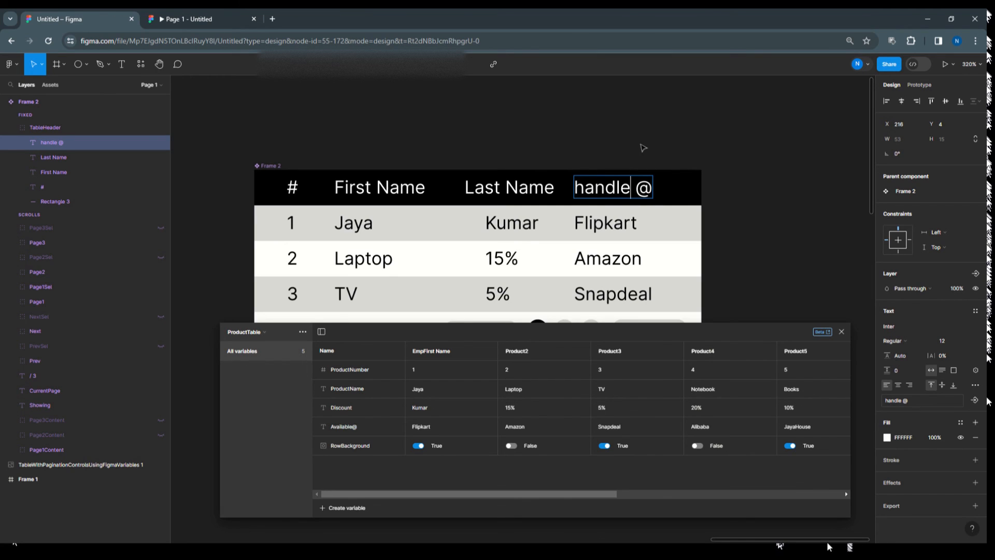
pyautogui.moveTo(642, 193); pyautogui.dragTo(676, 197)
pyautogui.press('BackSpace')
pyautogui.press('BackSpace')
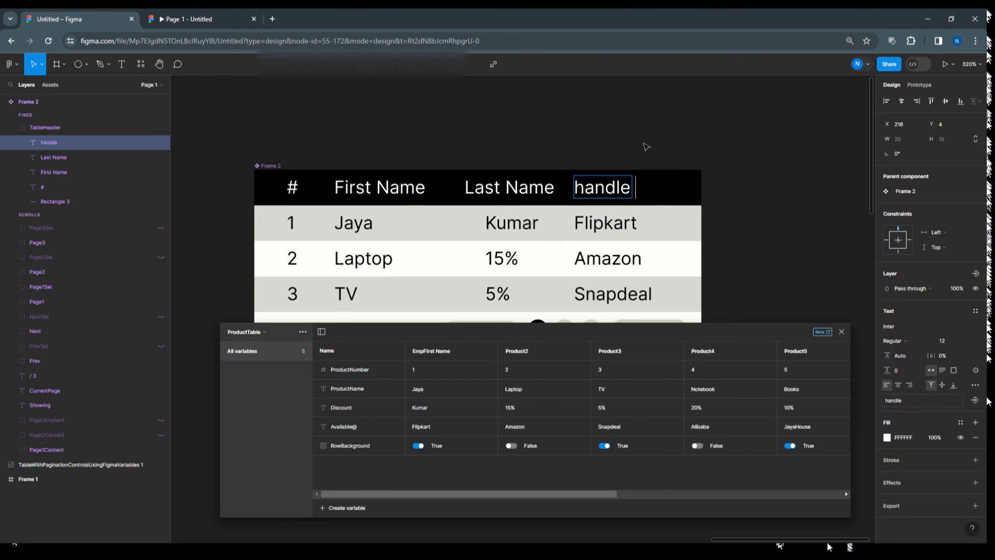
pyautogui.press('Escape')
pyautogui.moveTo(609, 190); pyautogui.dragTo(617, 190)
# Set the Available@ value in the EmpFirst Name mode to "facebook" and clear the canvas selection.
pyautogui.doubleClick(432, 427)
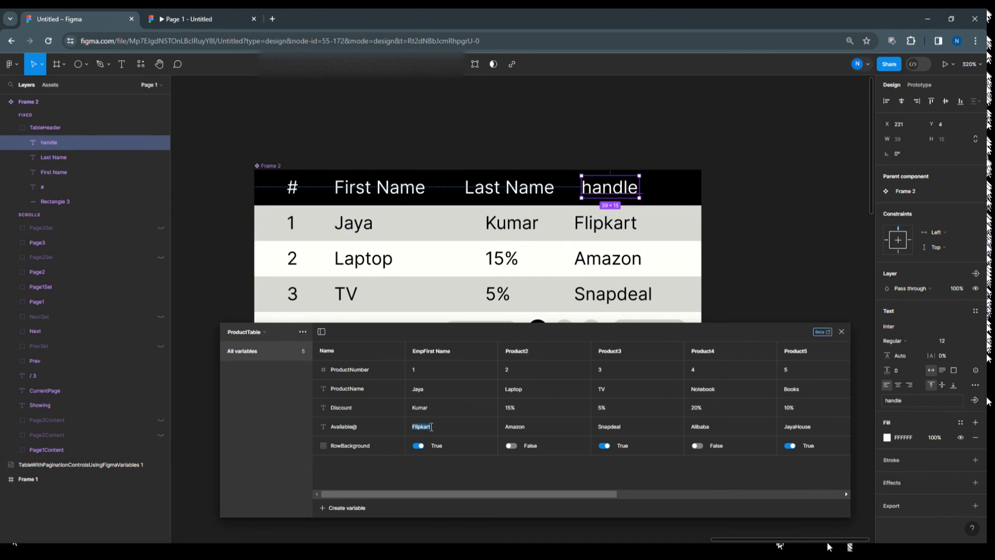
pyautogui.write('facebook')
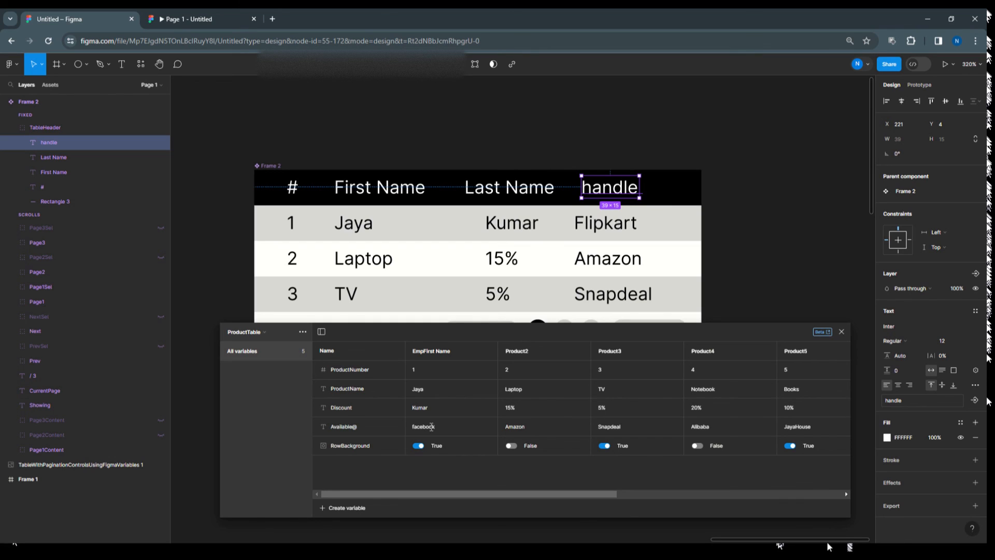
pyautogui.click(731, 279)
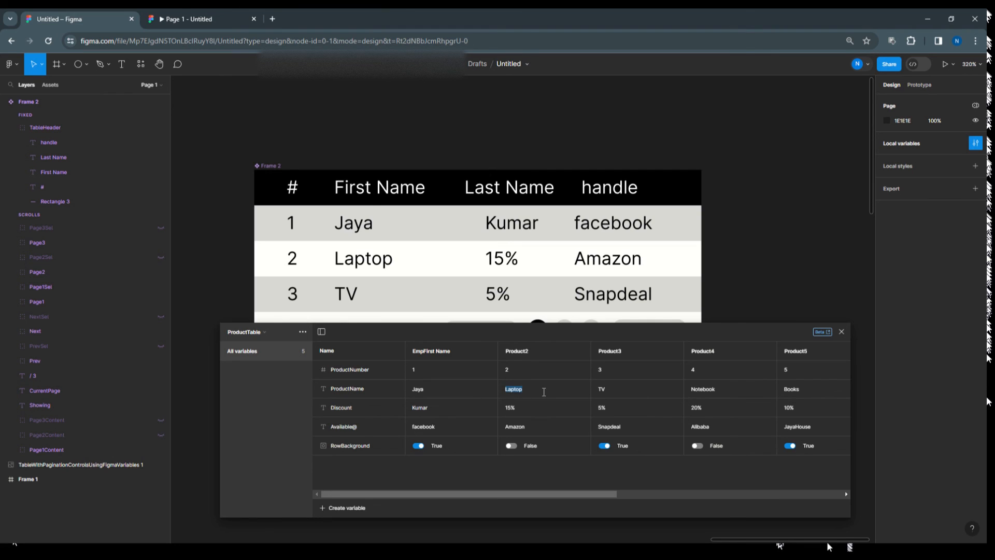
# In the Product2 mode, enter an employee's first name for ProductName, last name for Discount and "Insta" for Available@.
pyautogui.write('E')
pyautogui.click(551, 410)
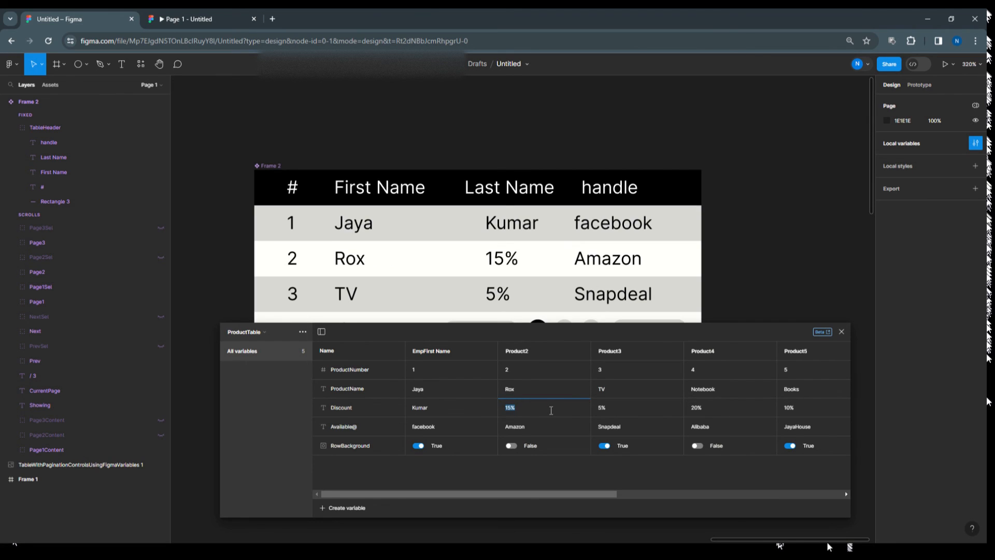
pyautogui.write('Sahil')
pyautogui.click(538, 428)
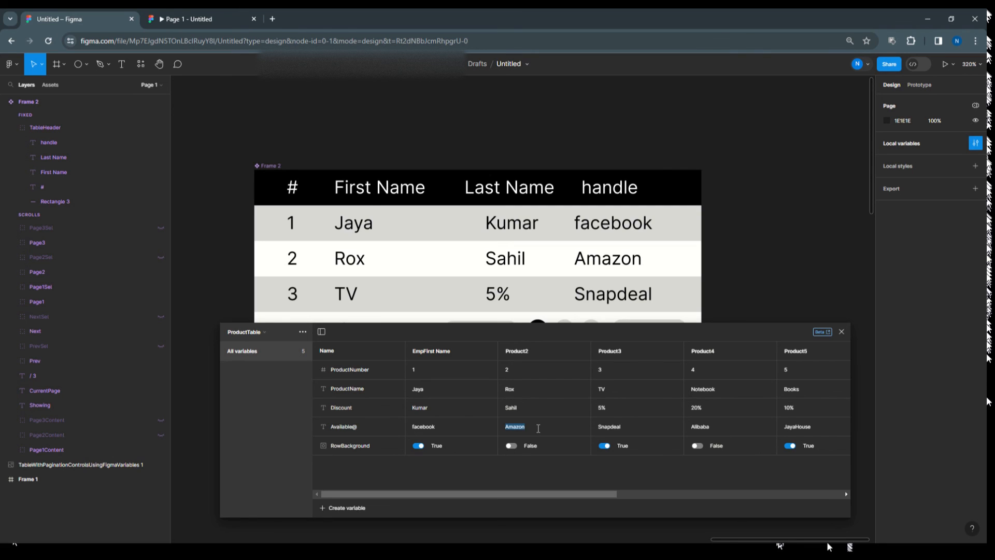
pyautogui.write('Insta')
pyautogui.press('Return')
# In the Product3 mode, enter an employee's first name for ProductName, last name for Discount and "youtube" for Available@.
pyautogui.doubleClick(605, 393)
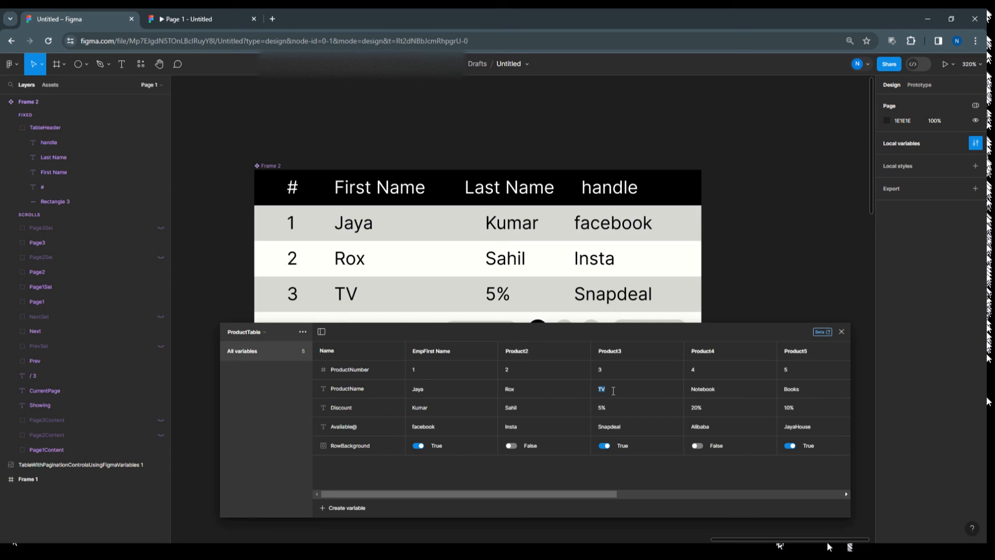
pyautogui.write('Kiran')
pyautogui.doubleClick(603, 406)
pyautogui.write('Roy')
pyautogui.doubleClick(624, 431)
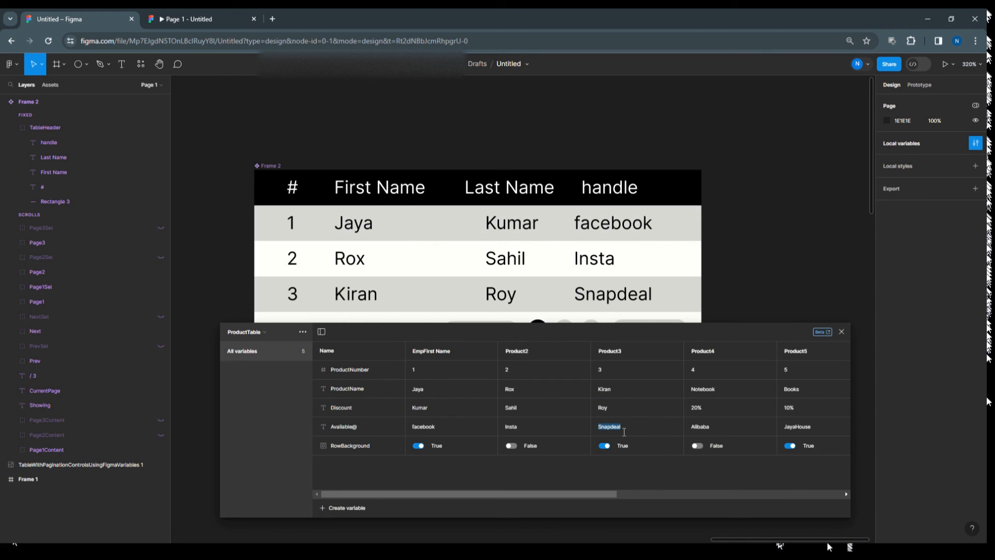
pyautogui.write('youtube')
pyautogui.click(645, 434)
# Check the updated employee table down to its pagination row and close the variables window.
pyautogui.scroll(-2, 494, 263)
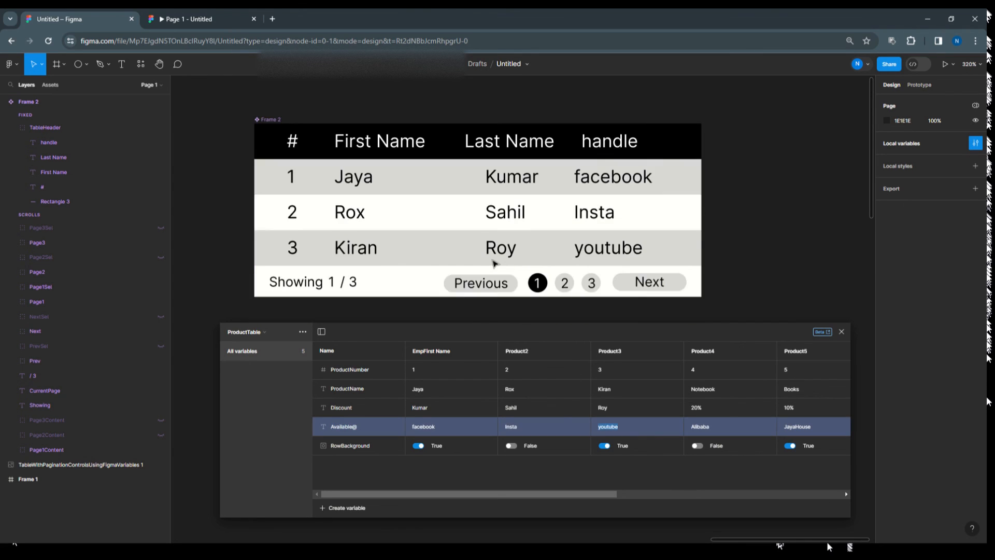
pyautogui.scroll(2, 494, 264)
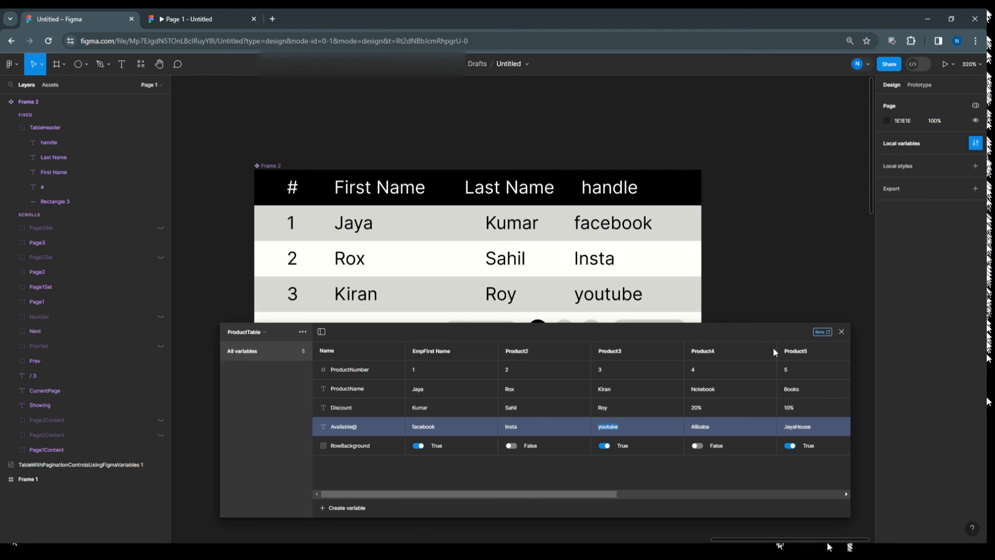
pyautogui.click(841, 331)
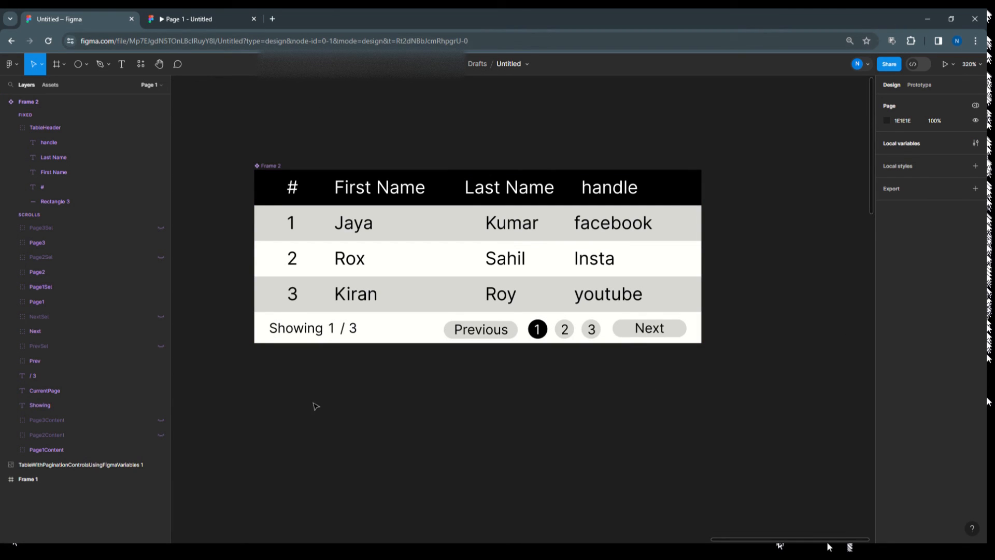
pyautogui.click(249, 550)
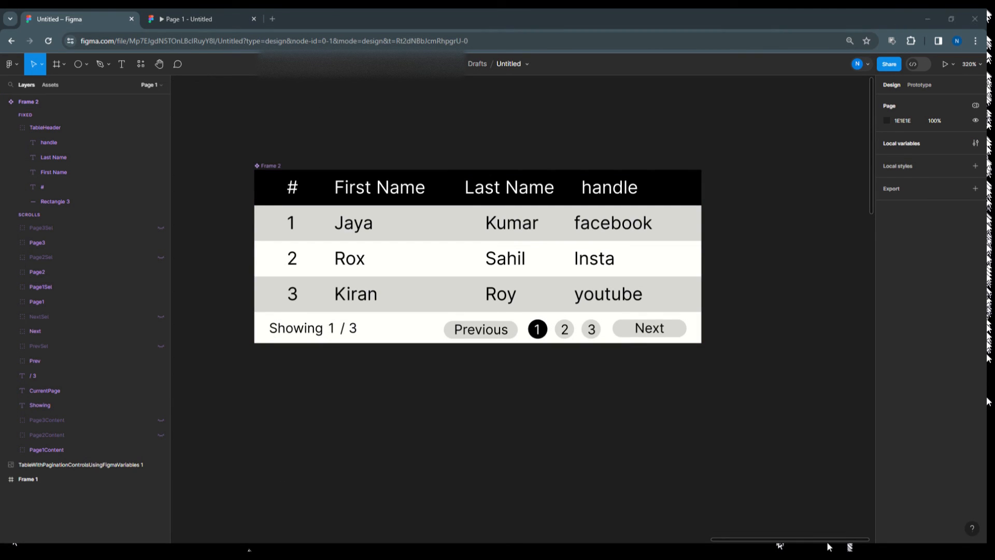